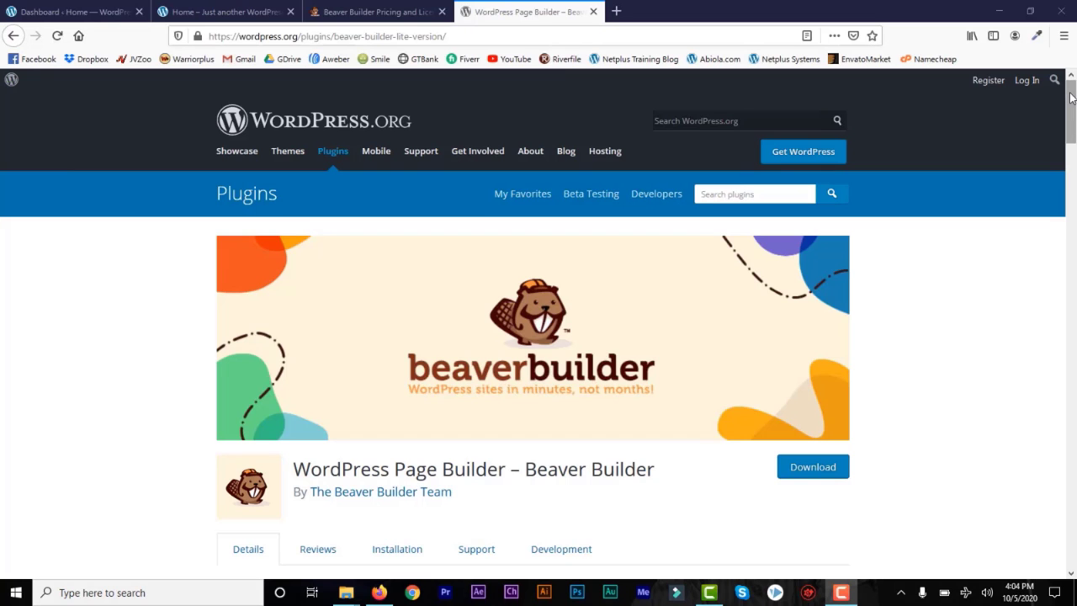
Step: Scroll down the Beaver Builder plugin listing to its Description section
mouse_move(1071, 98)
left_mouse_down()
mouse_move(1072, 245)
mouse_move(1073, 100)
left_mouse_up()
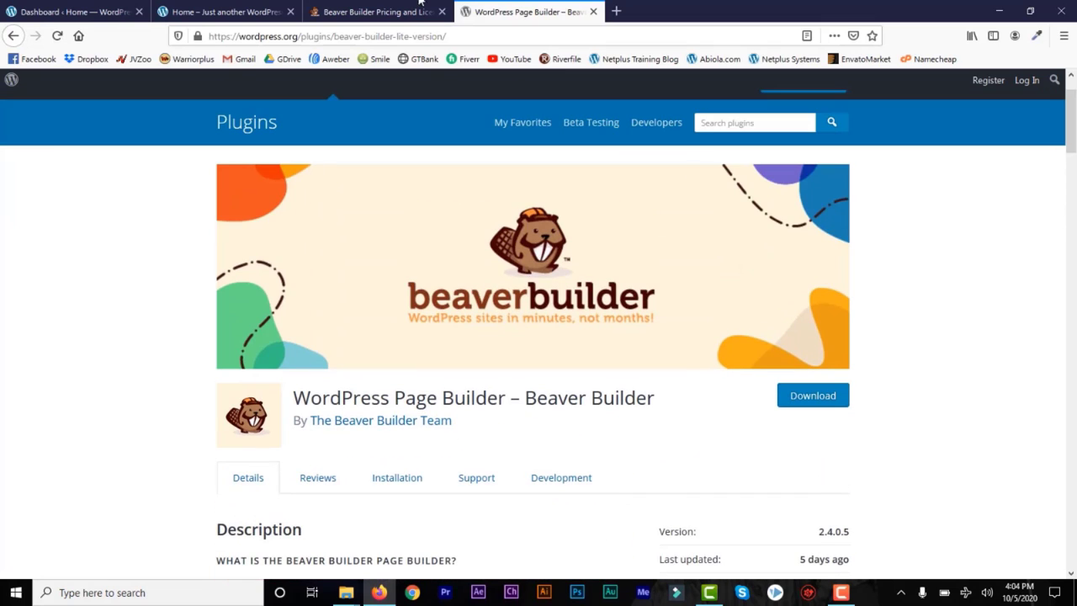
left_click(367, 10)
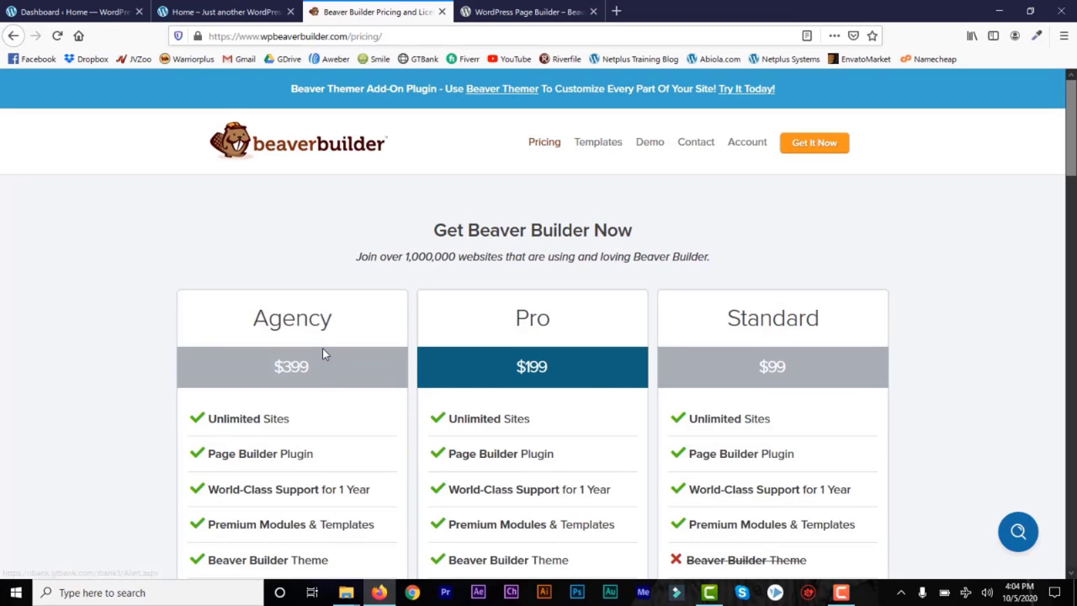
left_click_drag(314, 377, 269, 380)
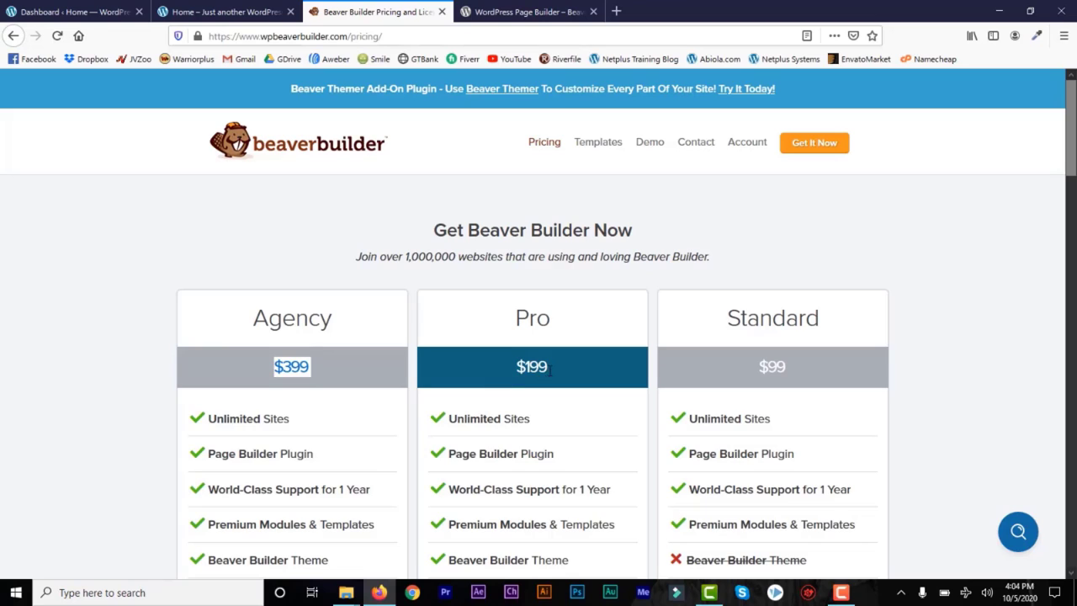
left_click_drag(550, 377, 511, 379)
left_click_drag(791, 368, 753, 370)
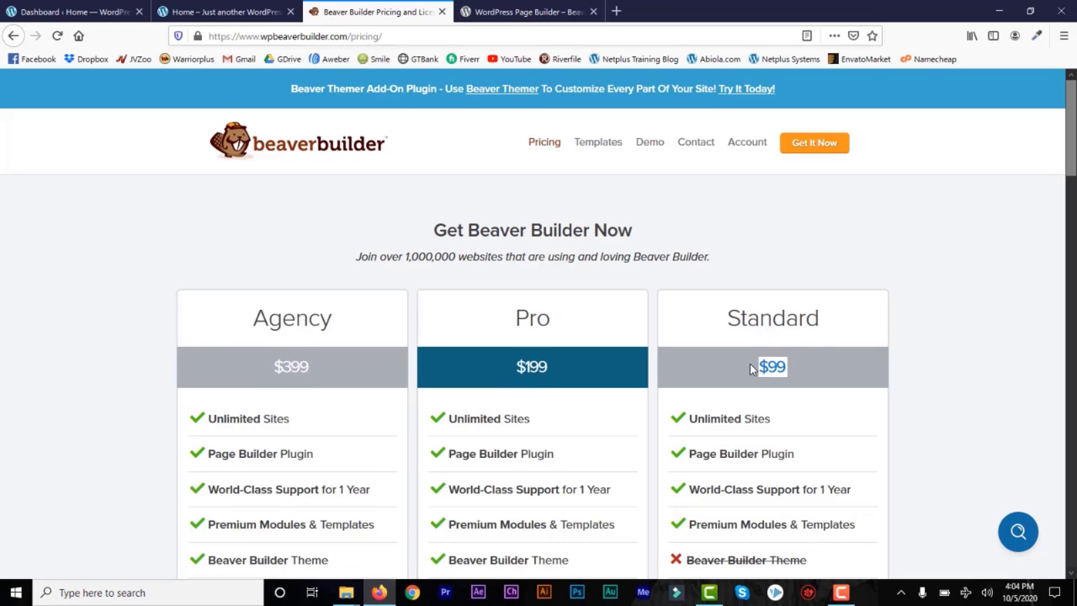
left_click(973, 312)
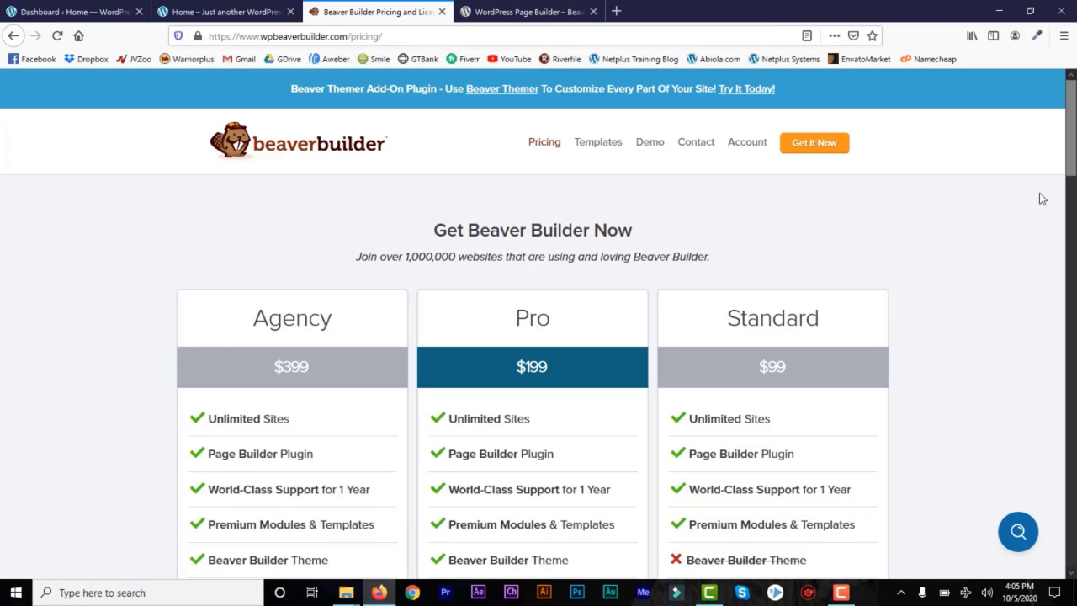
left_click(533, 17)
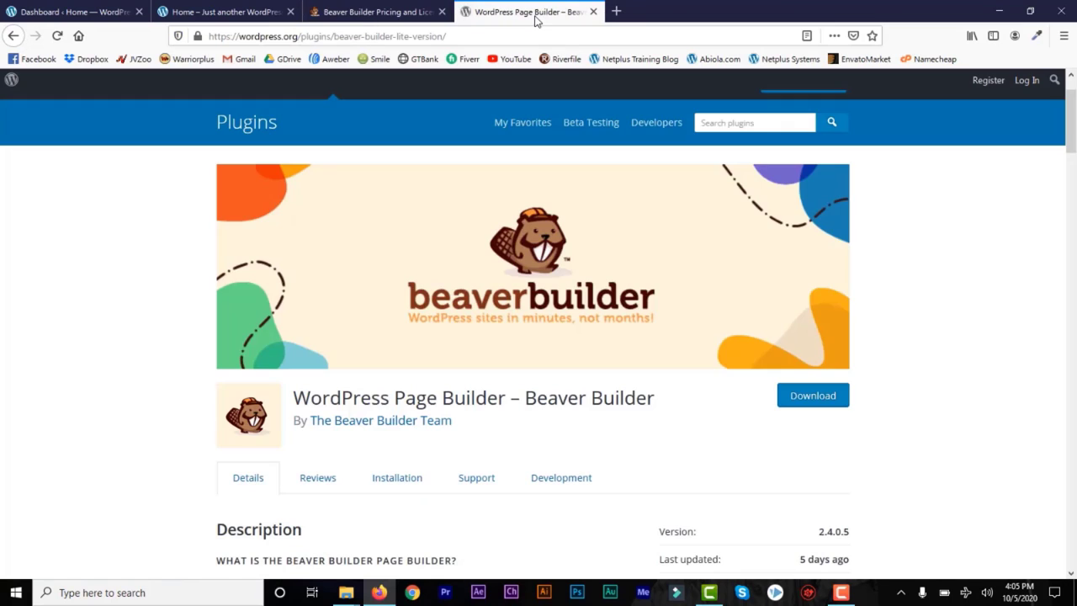
left_click_drag(1070, 127, 1071, 132)
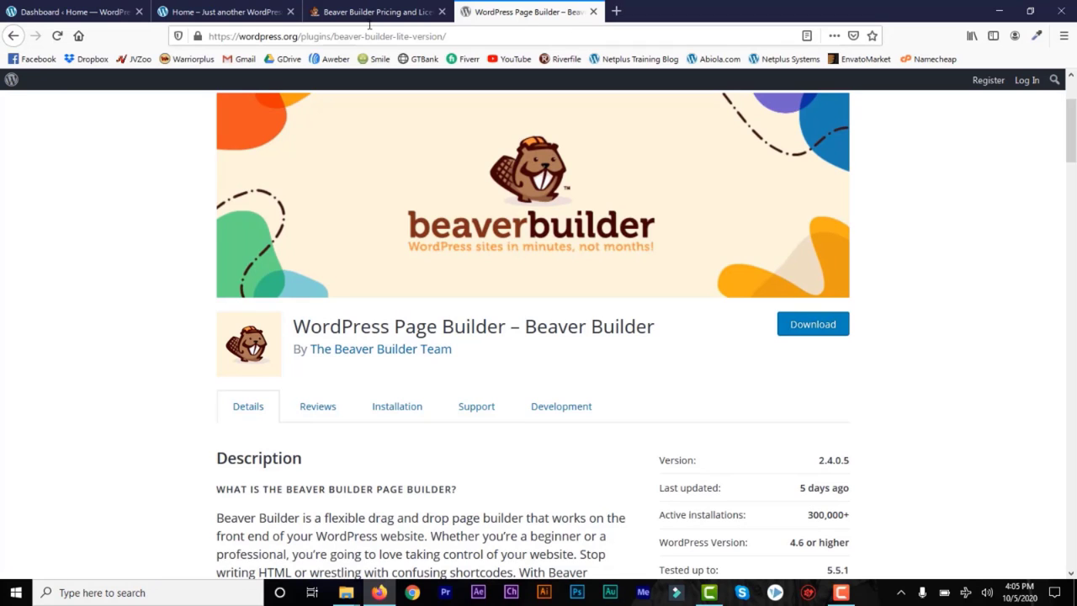
Step: Check the site's front page, then go to Plugins > Add New in the admin dashboard
left_click(193, 13)
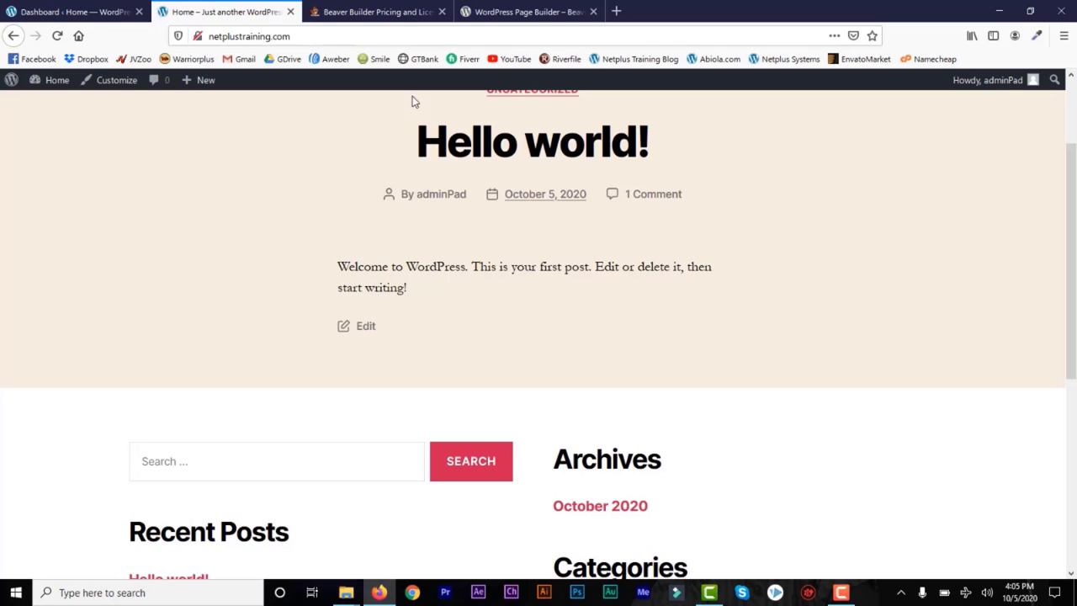
scroll(458, 118, "up", 3)
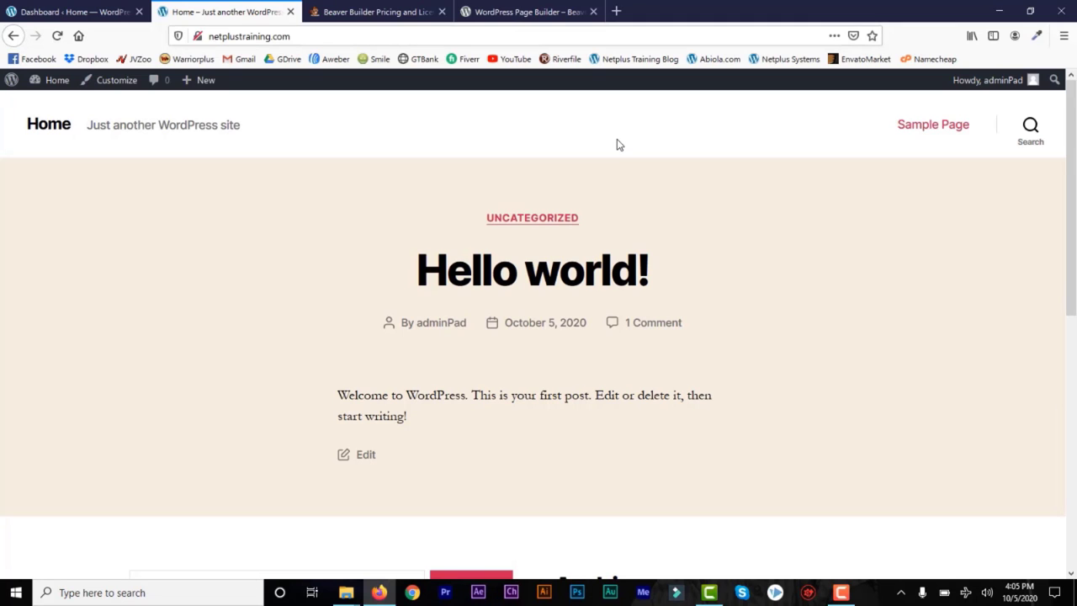
left_click(94, 11)
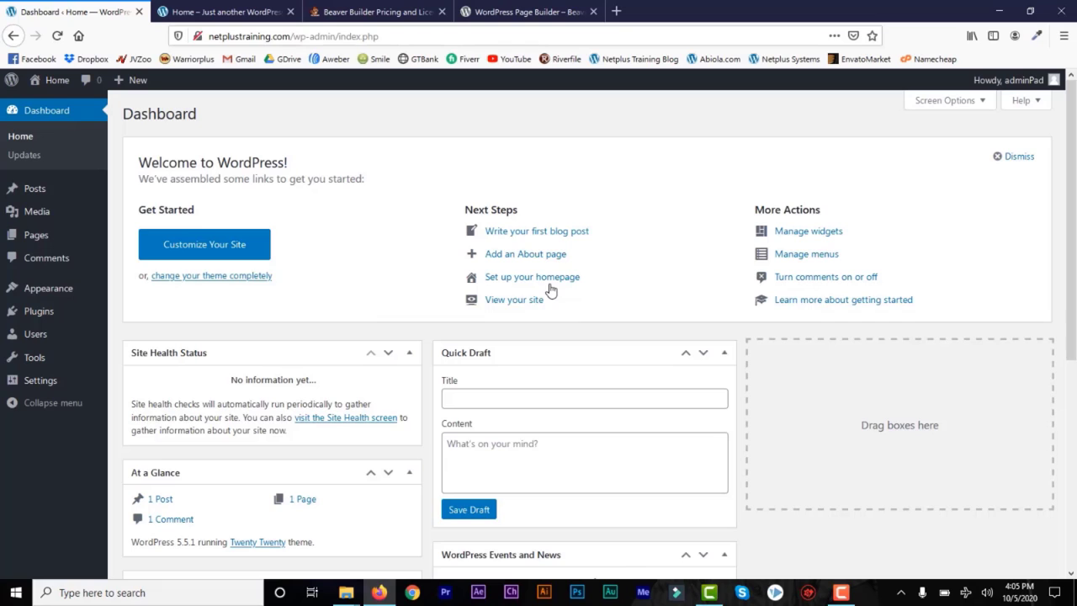
mouse_move(42, 311)
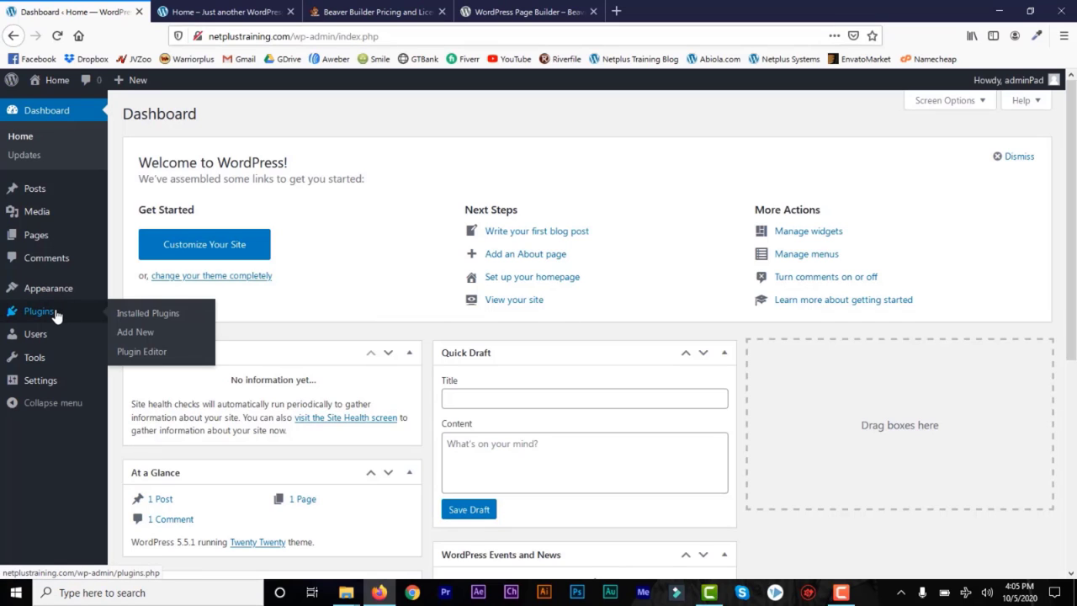
left_click(143, 333)
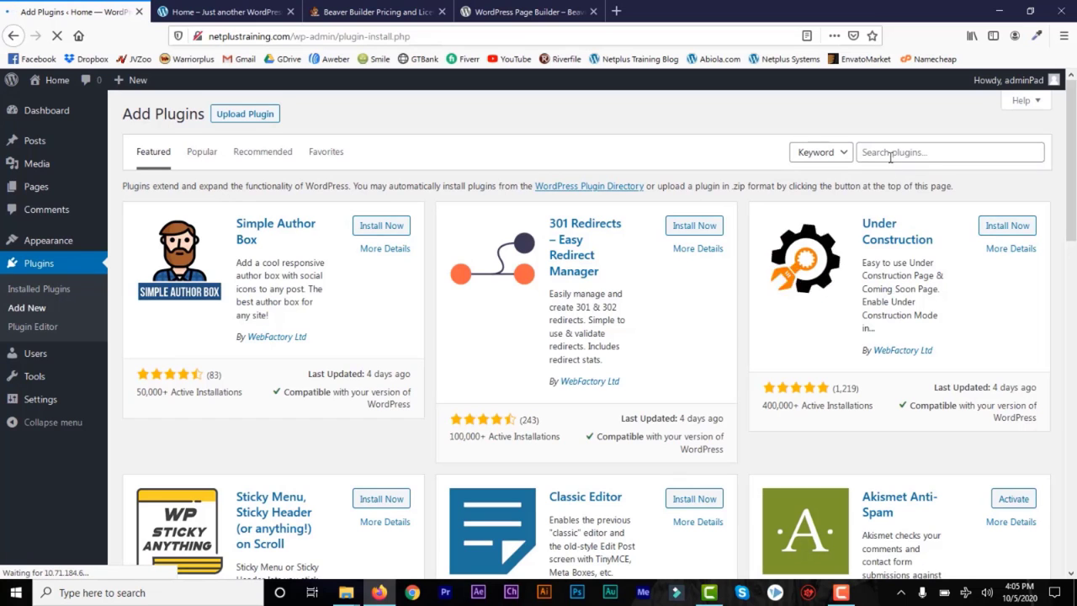
Step: Search plugins for 'beaver builder', then install and activate WordPress Page Builder – Beaver Builder
left_click(890, 152)
type("beaver builder")
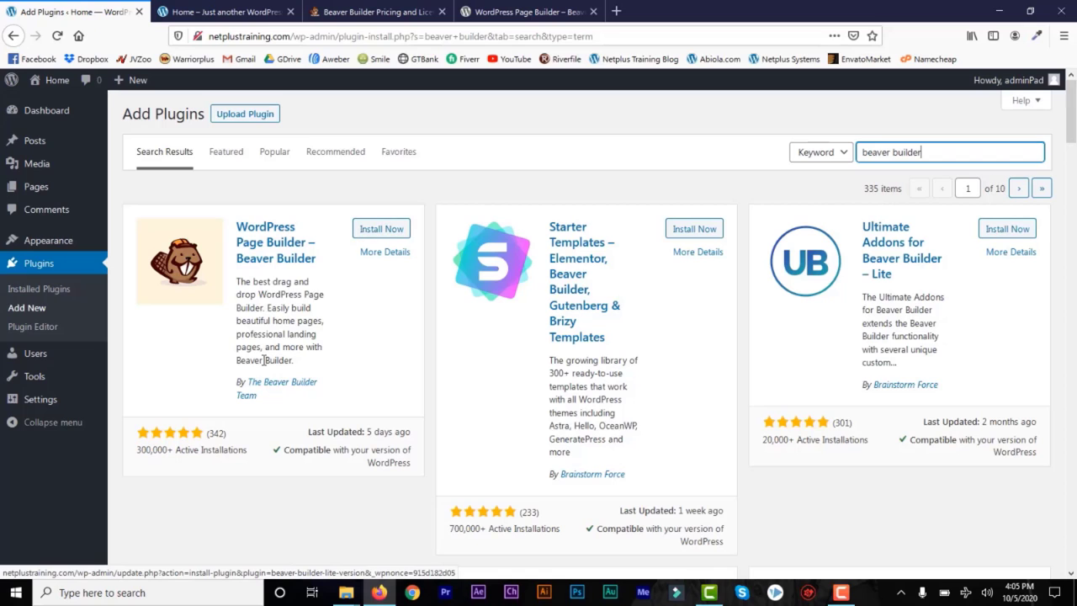
left_click(525, 12)
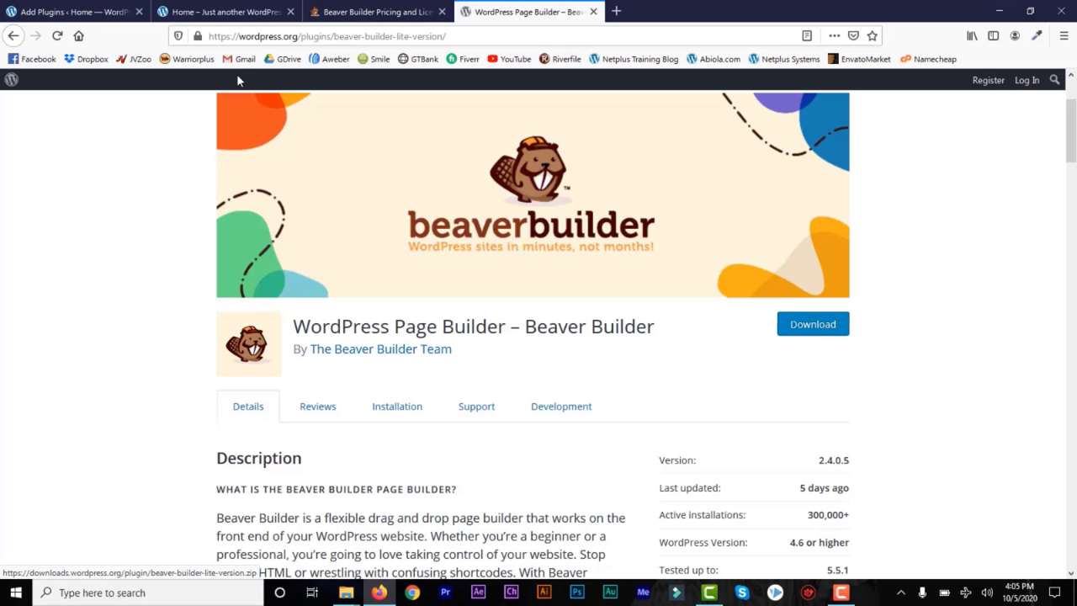
left_click(95, 8)
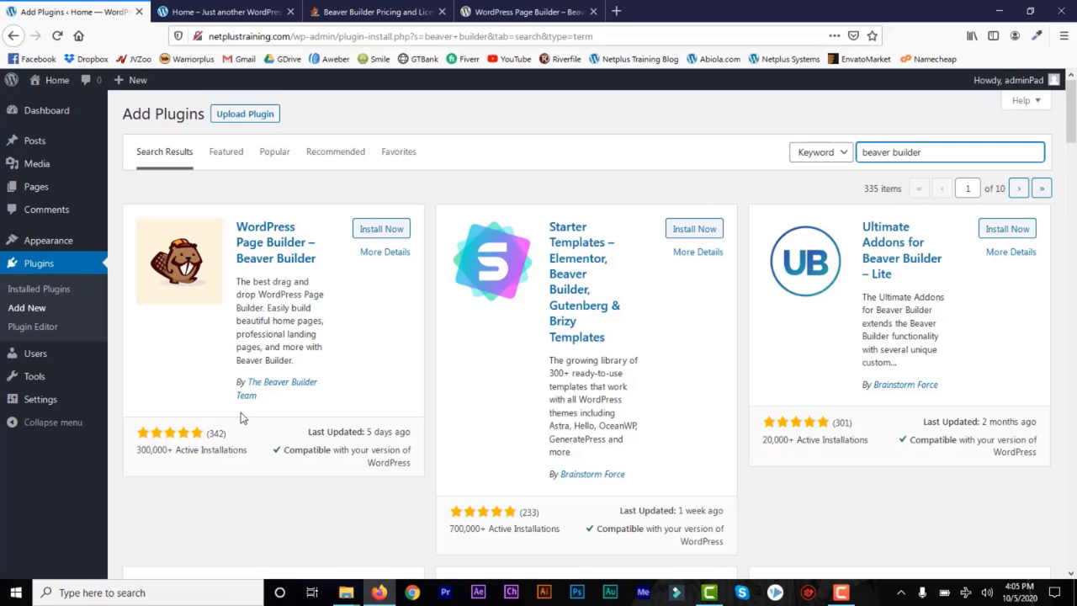
left_click(383, 230)
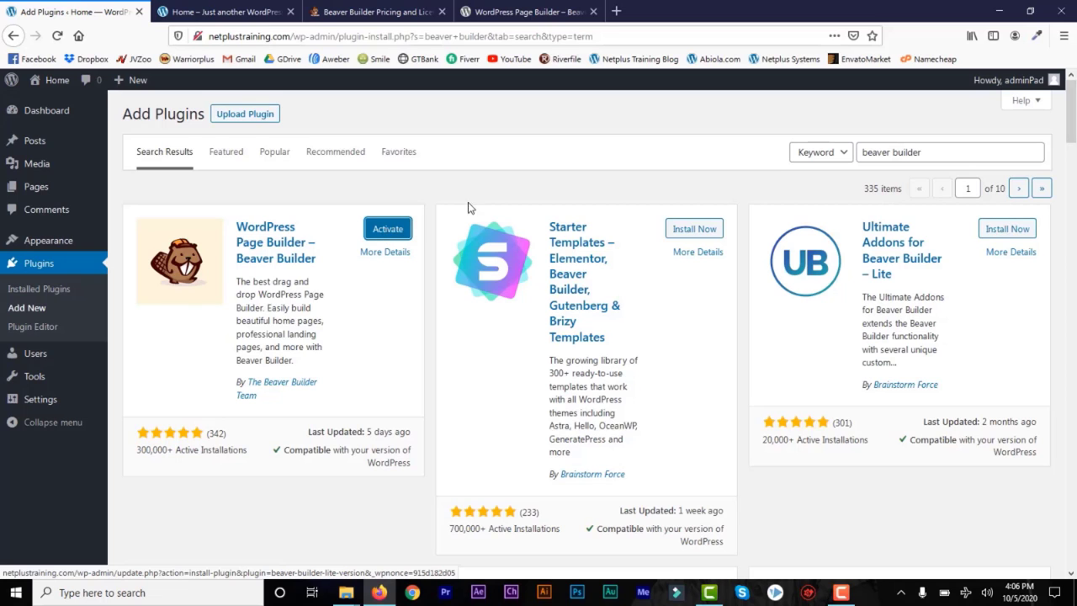
left_click(377, 234)
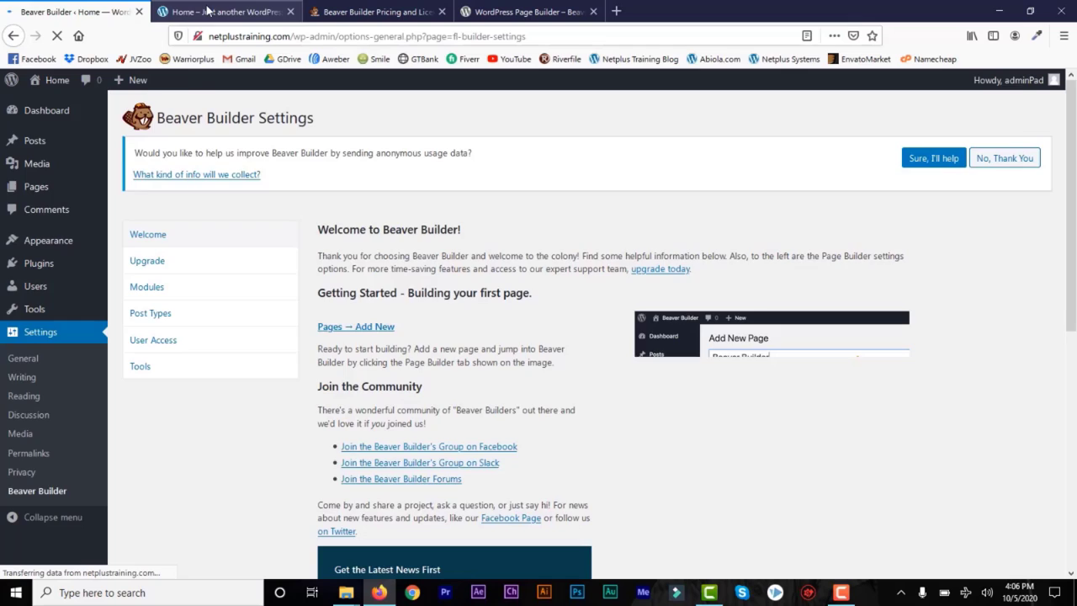
Step: Check the front page after activation, then go to Settings > Reading
left_click(209, 11)
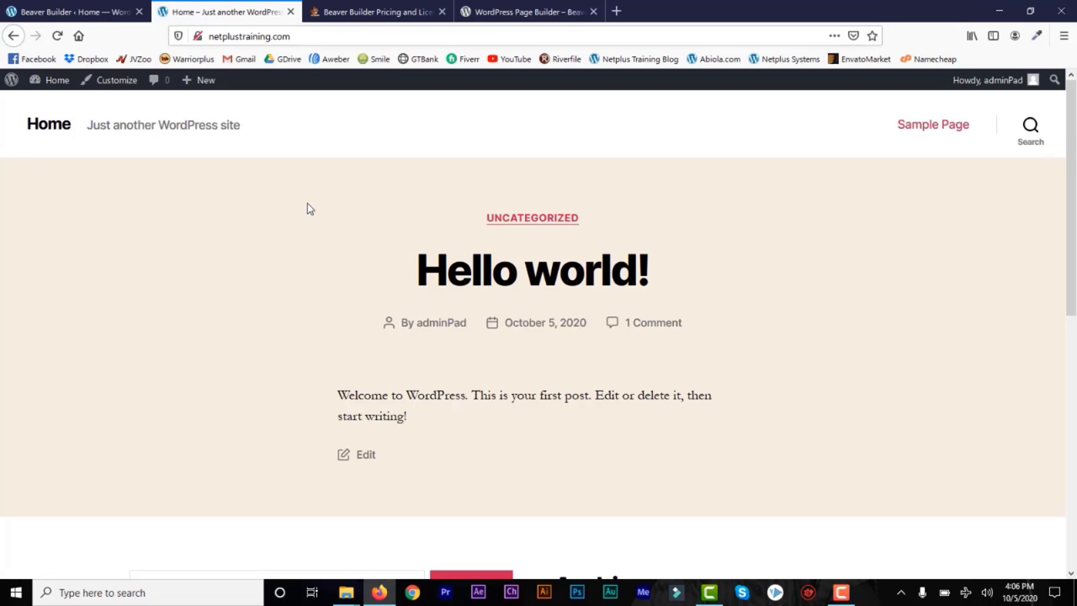
left_click(98, 19)
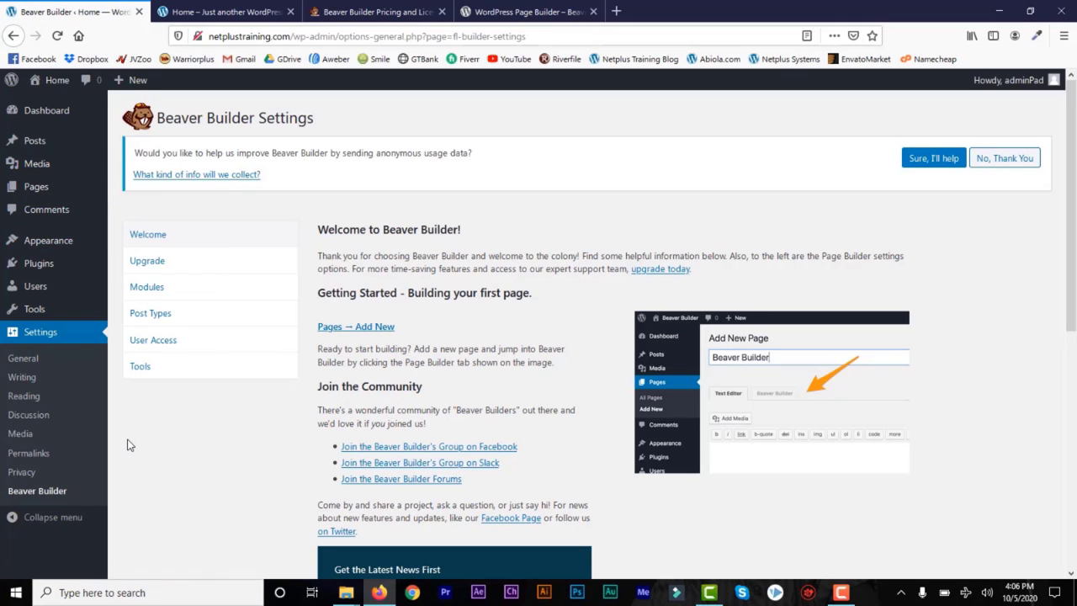
left_click(27, 397)
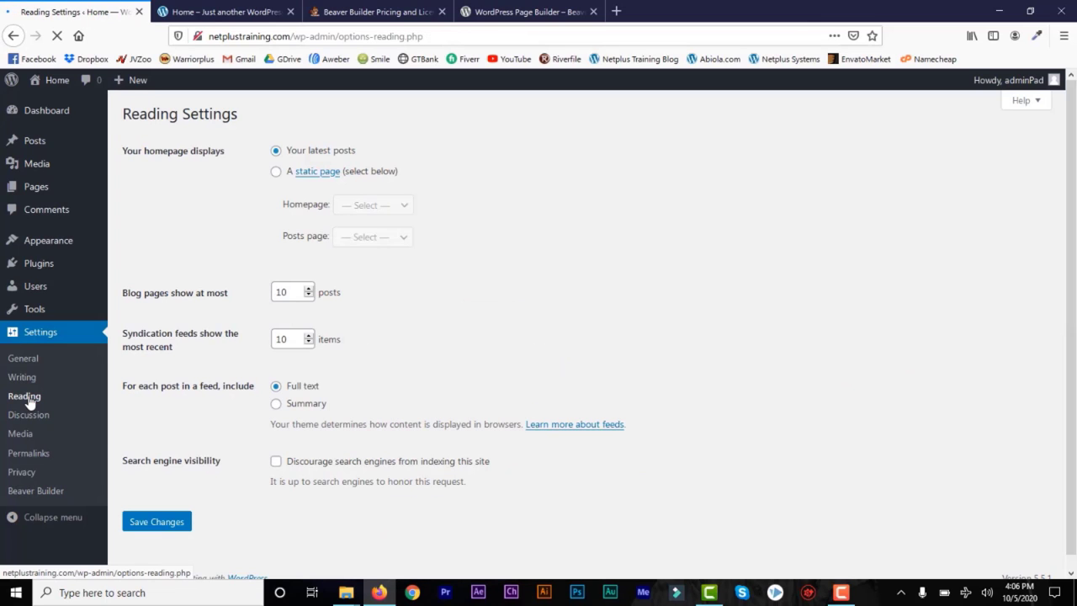
Step: Make Sample Page the static homepage, save, and reload the site's homepage
left_click(275, 171)
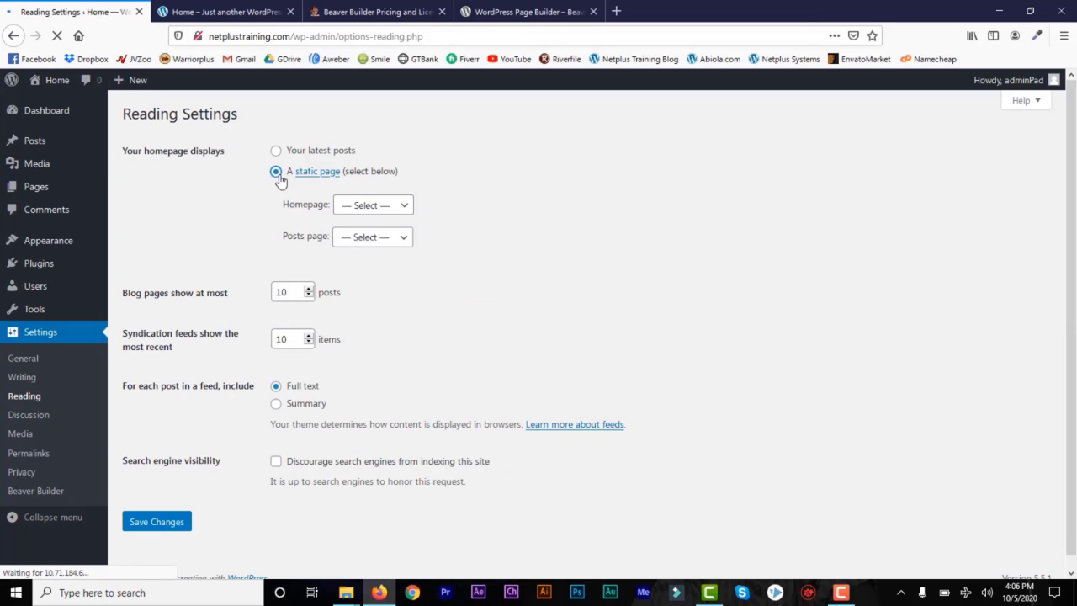
left_click(404, 207)
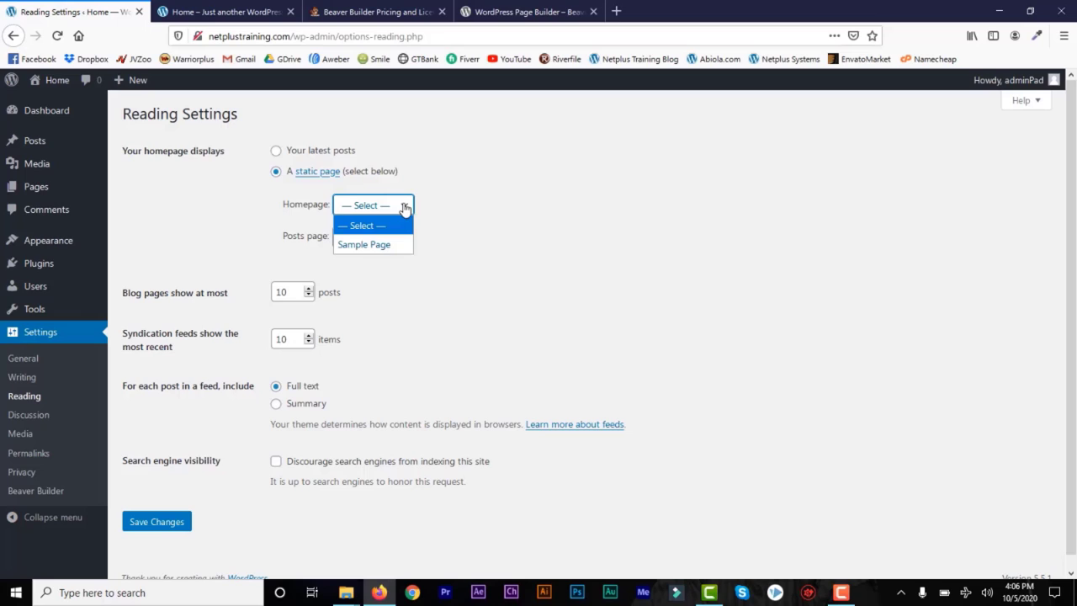
left_click(365, 245)
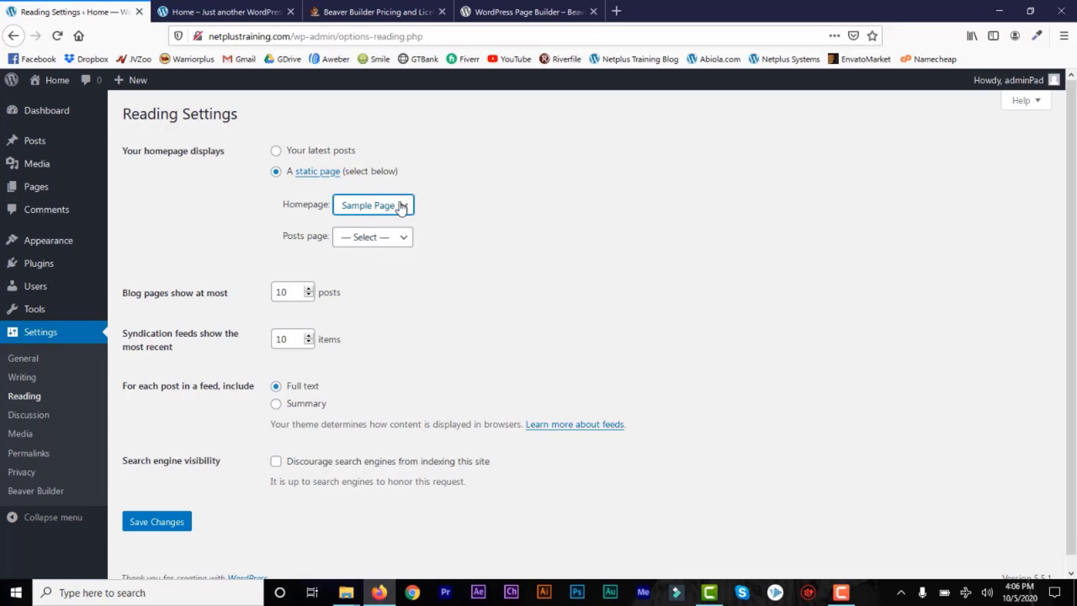
left_click(176, 522)
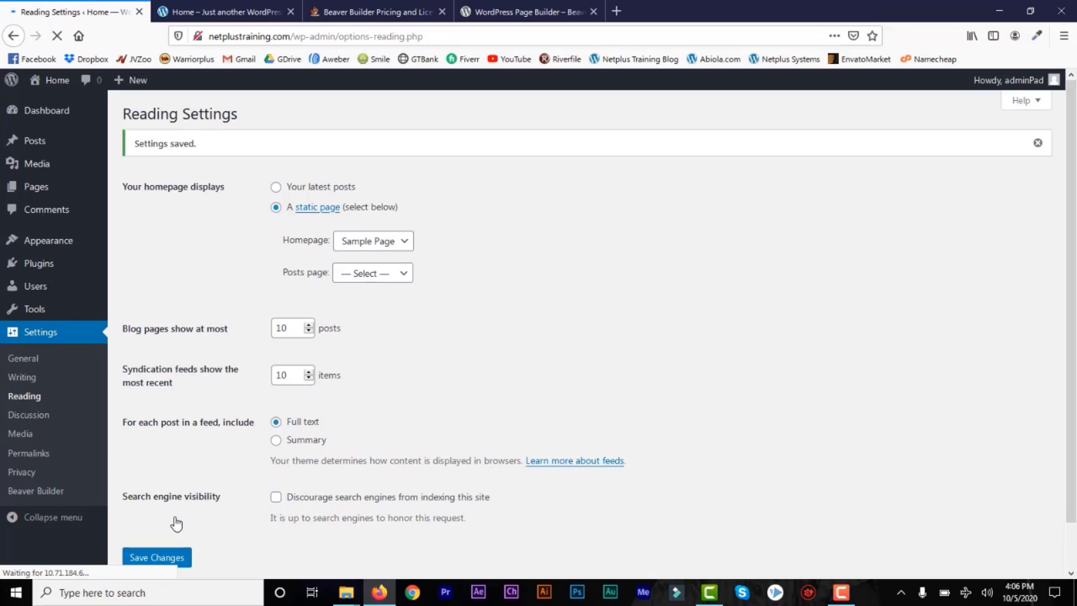
left_click(222, 12)
left_click(57, 37)
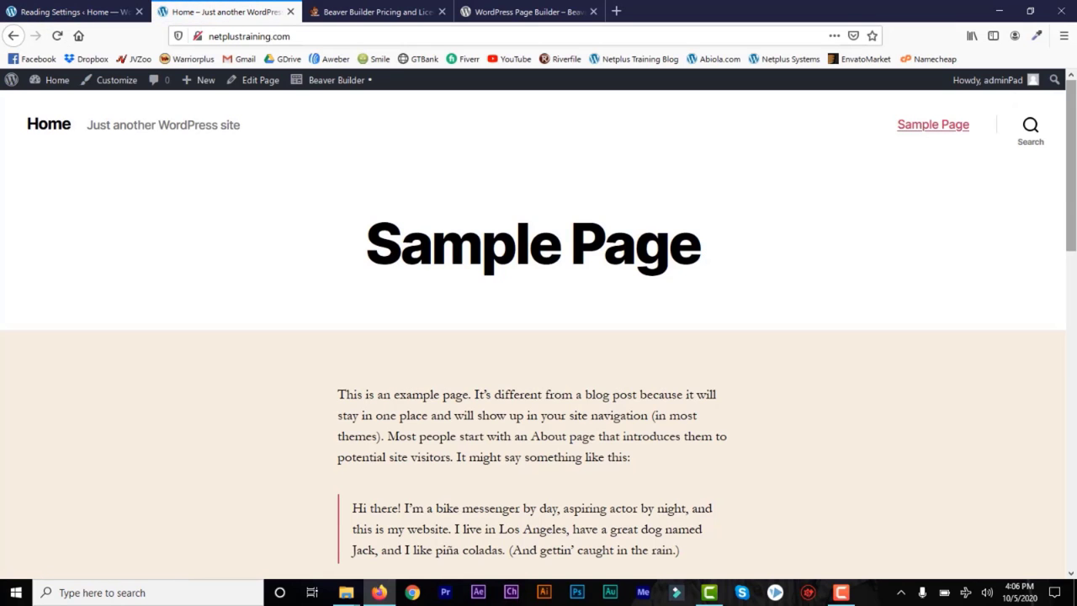
Step: Scroll the homepage now showing Sample Page, glance at Reading Settings, and return
mouse_move(1074, 190)
left_mouse_down()
mouse_move(1075, 514)
mouse_move(1074, 201)
left_mouse_up()
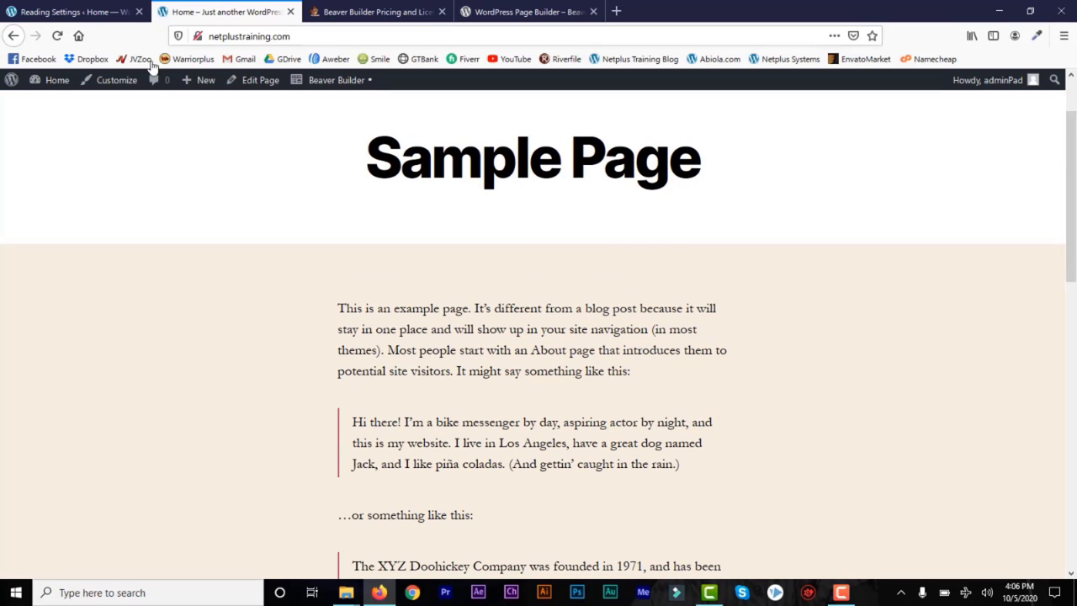
left_click(74, 14)
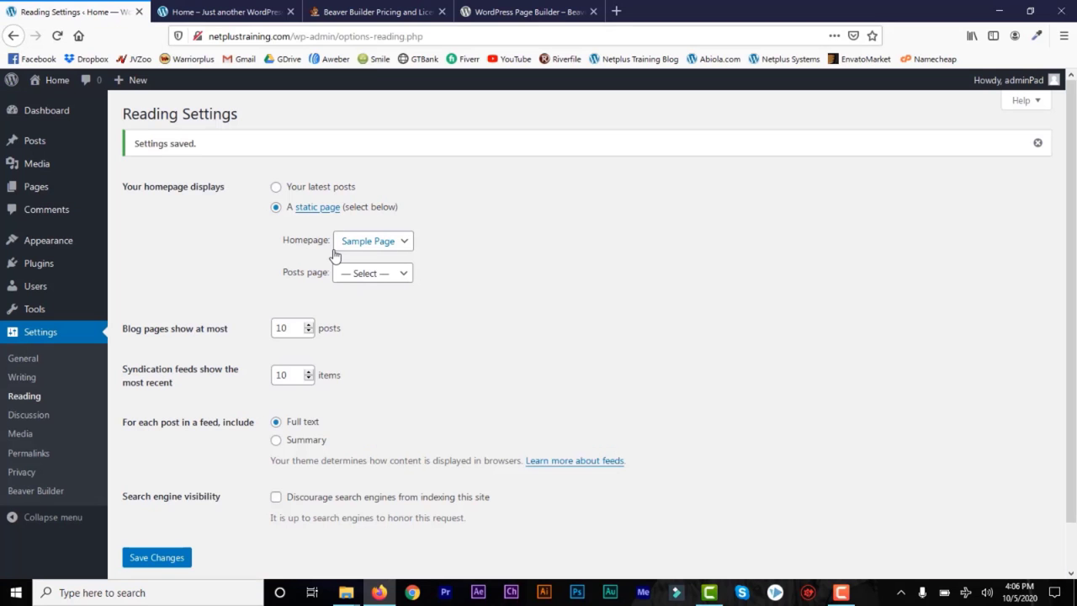
left_click(237, 13)
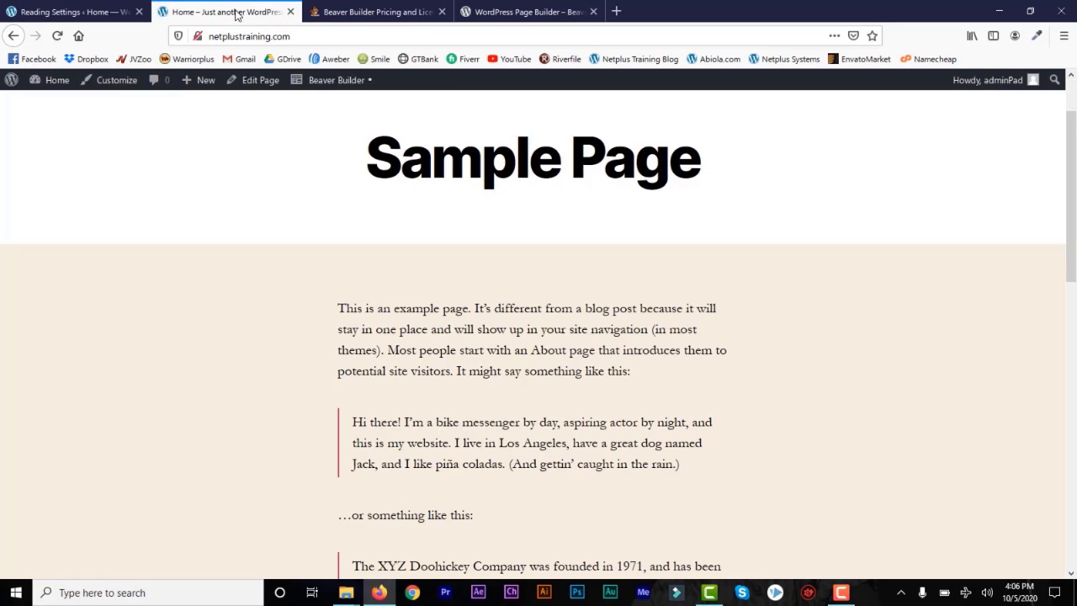
Step: Launch Beaver Builder on Sample Page, scroll through it, then return to Reading Settings
left_click(345, 82)
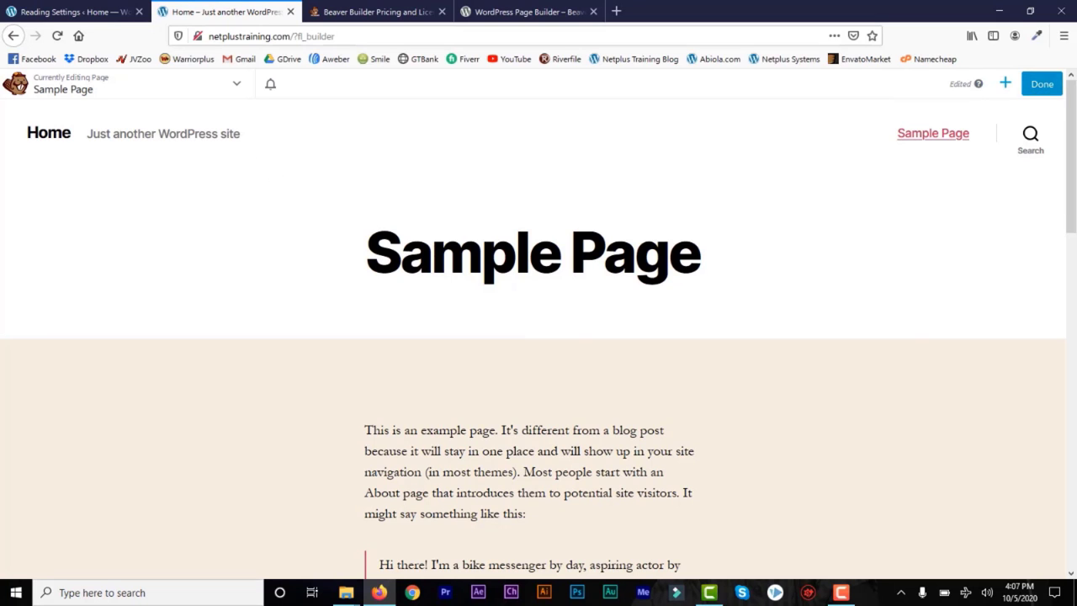
left_click(1074, 300)
scroll(480, 313, "up", 1)
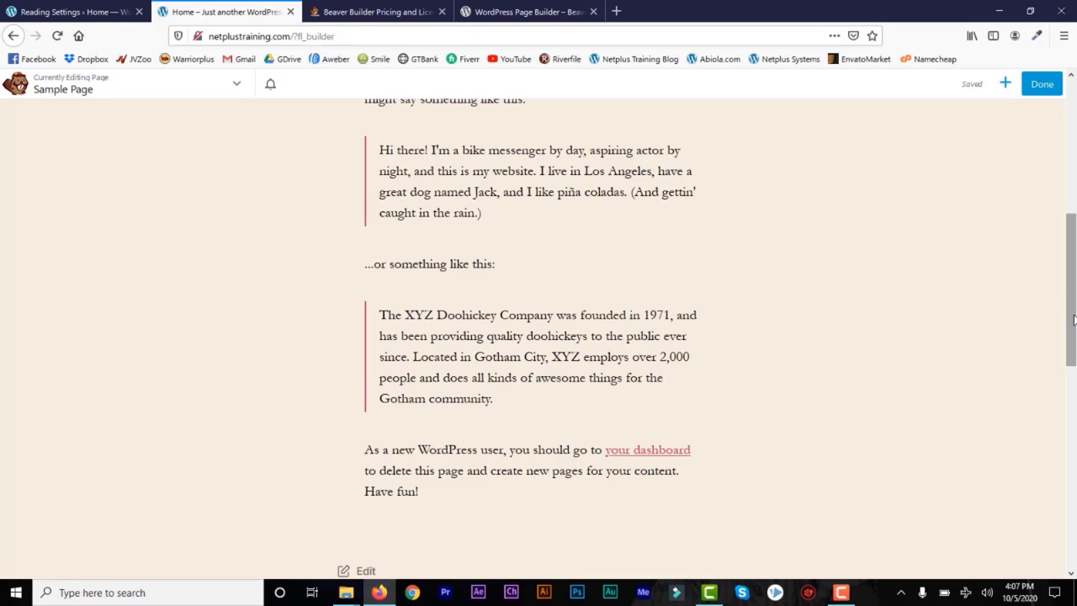
scroll(1073, 320, "up", 5)
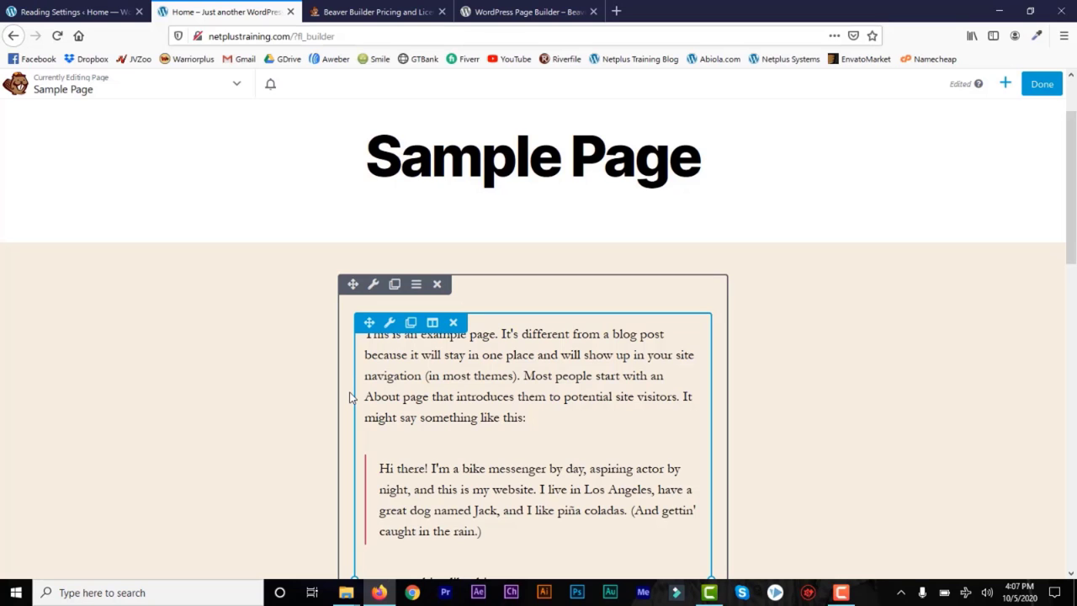
left_click(63, 10)
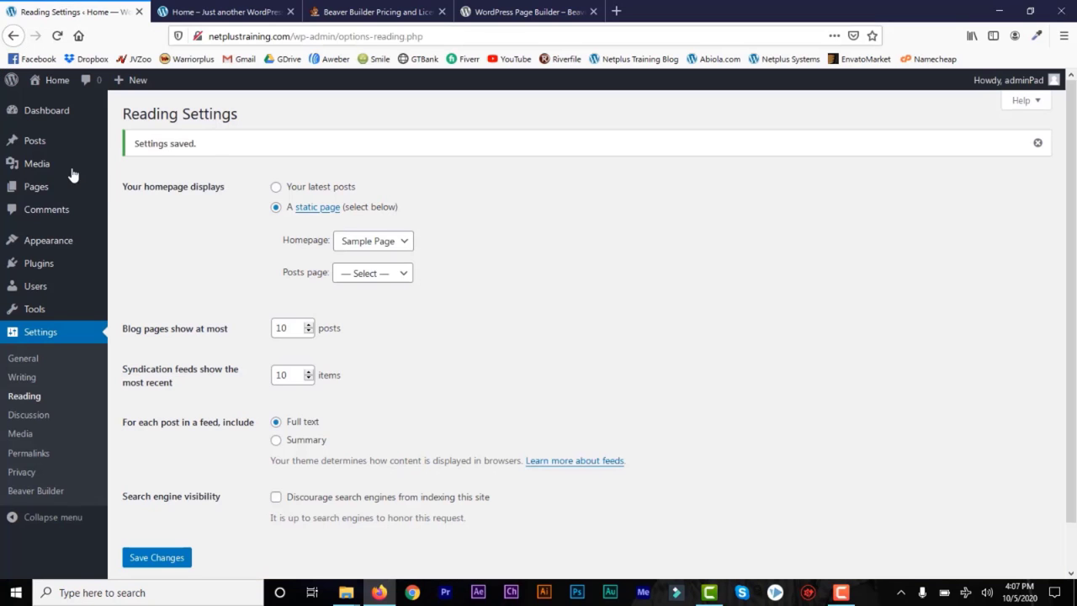
Step: Open Sample Page in the block editor from Pages > All Pages
mouse_move(46, 188)
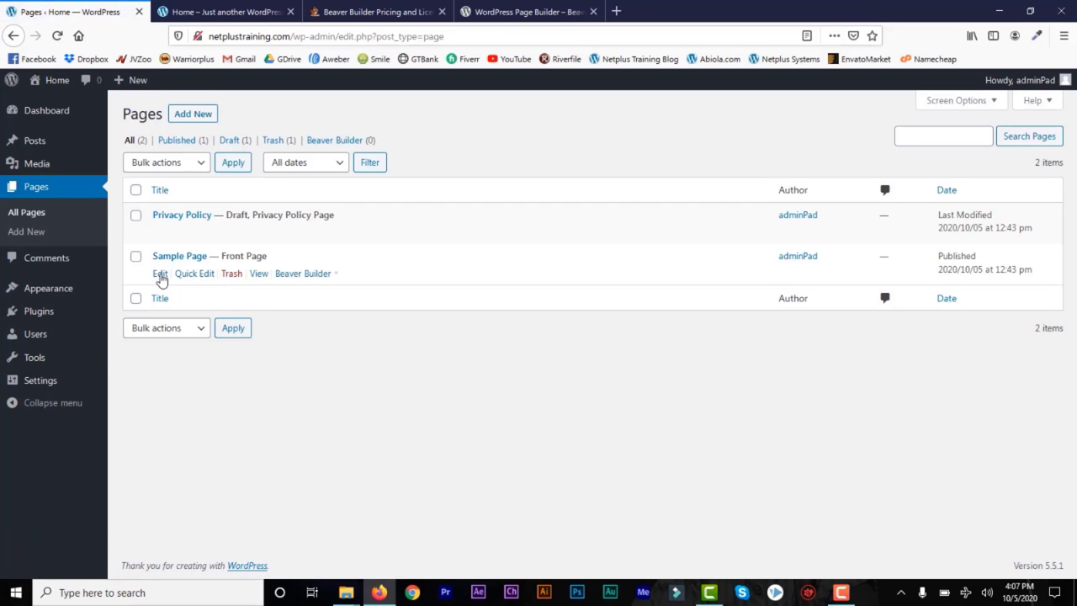
left_click(160, 275)
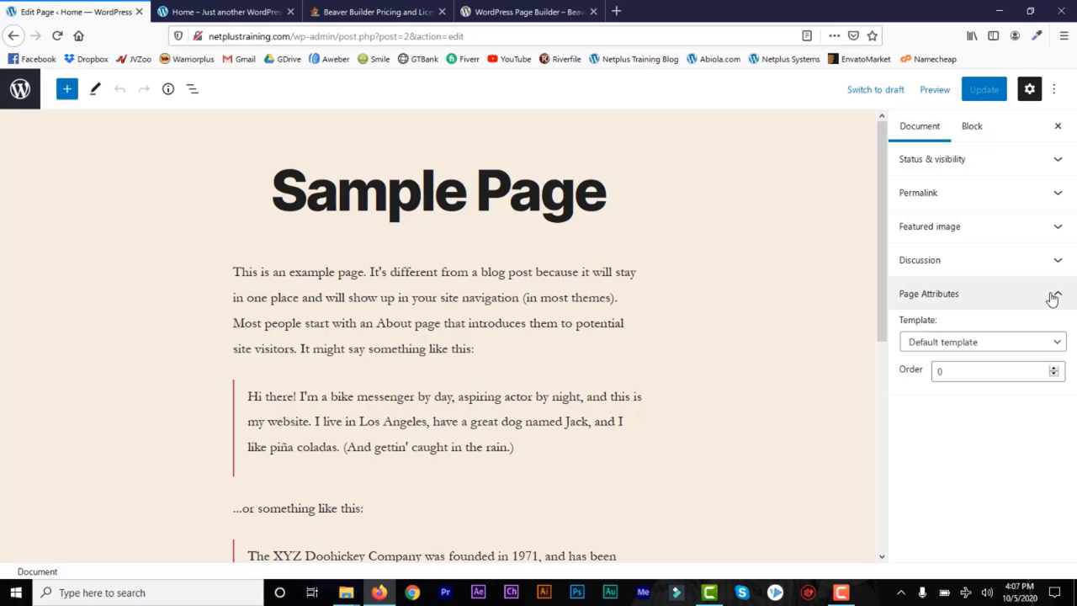
Step: Set Sample Page's template to Full Width Template under Page Attributes and update the page
left_click(973, 126)
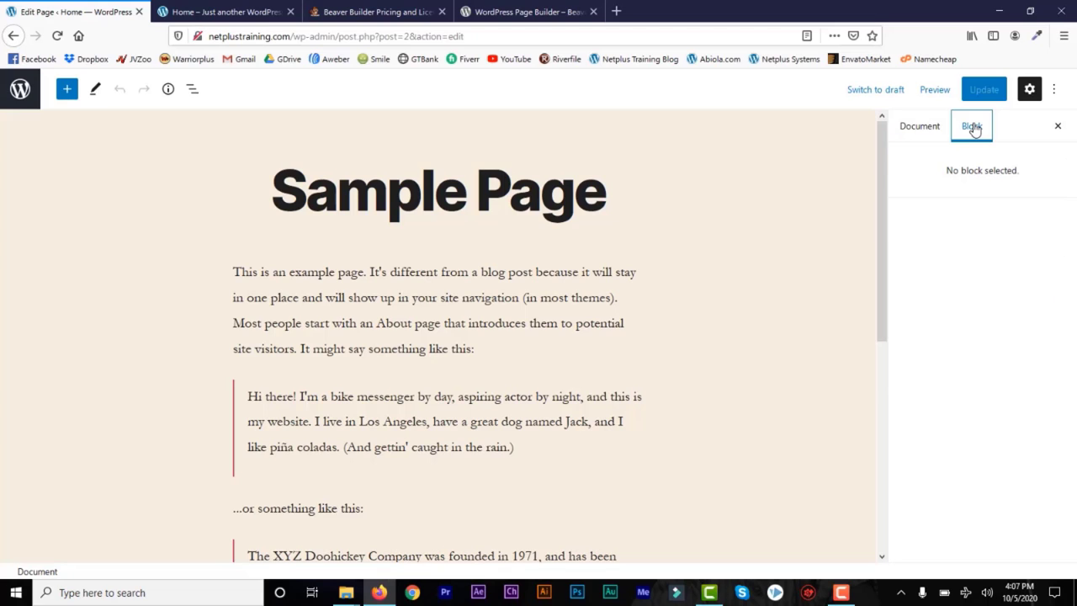
left_click(915, 128)
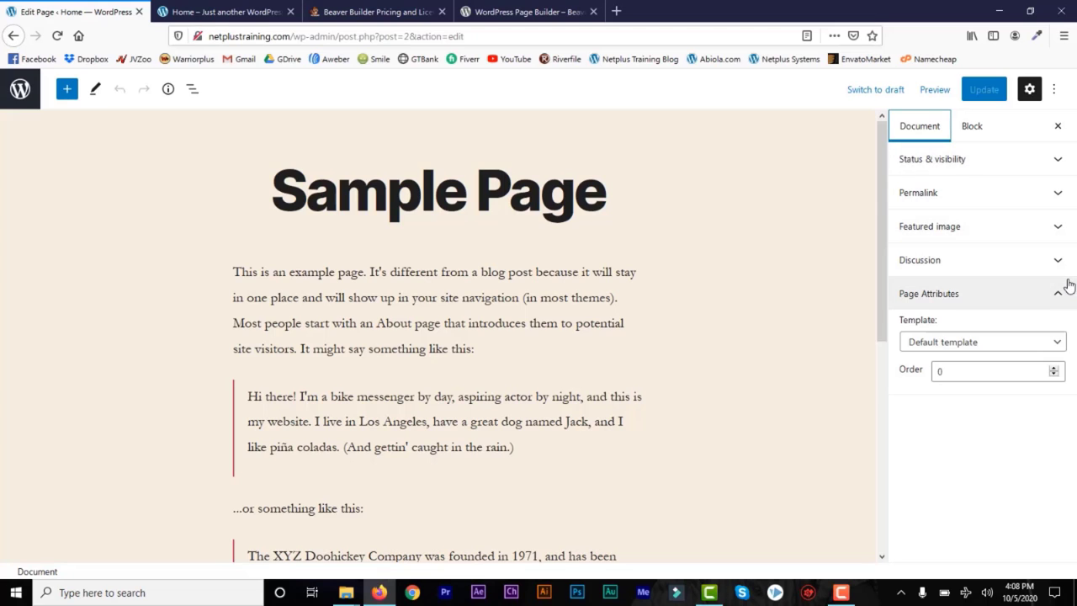
left_click(1049, 347)
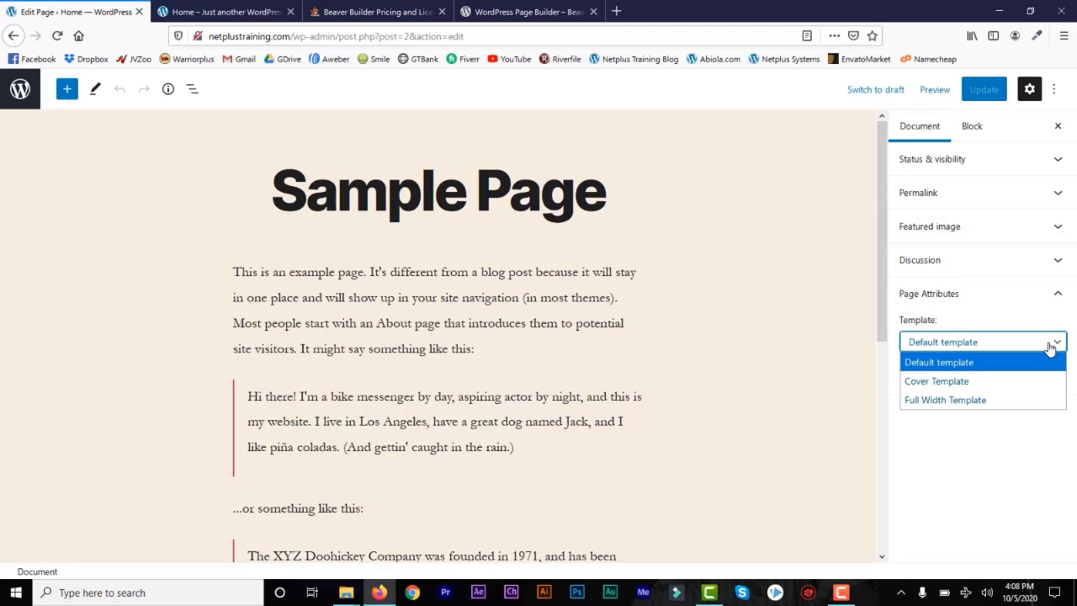
left_click(969, 408)
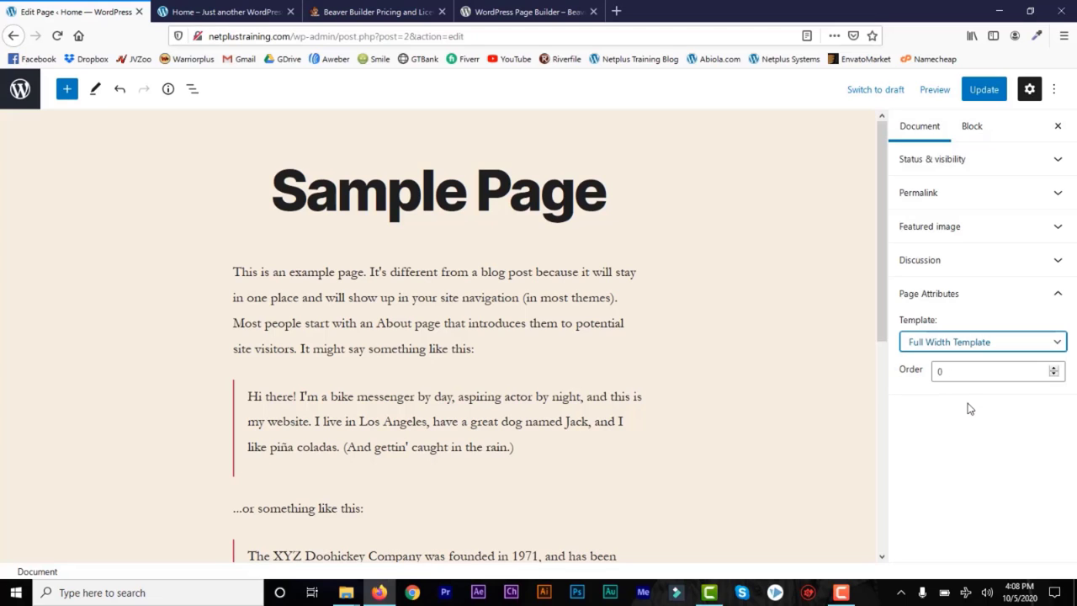
left_click(990, 92)
left_click(989, 93)
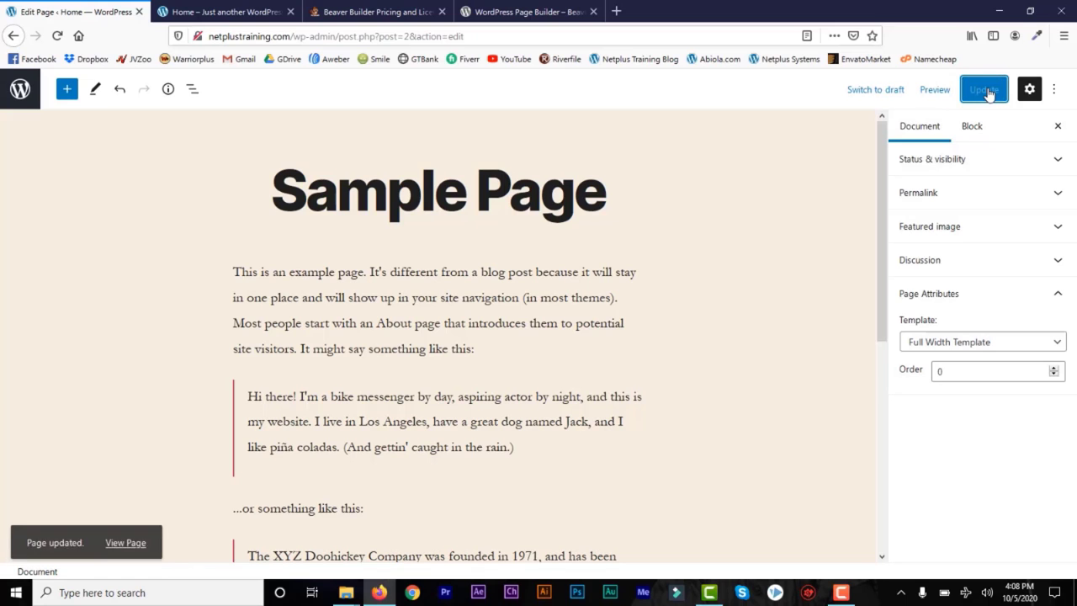
Step: Reload the Beaver Builder tab so Sample Page shows in the full-width layout
left_click(204, 17)
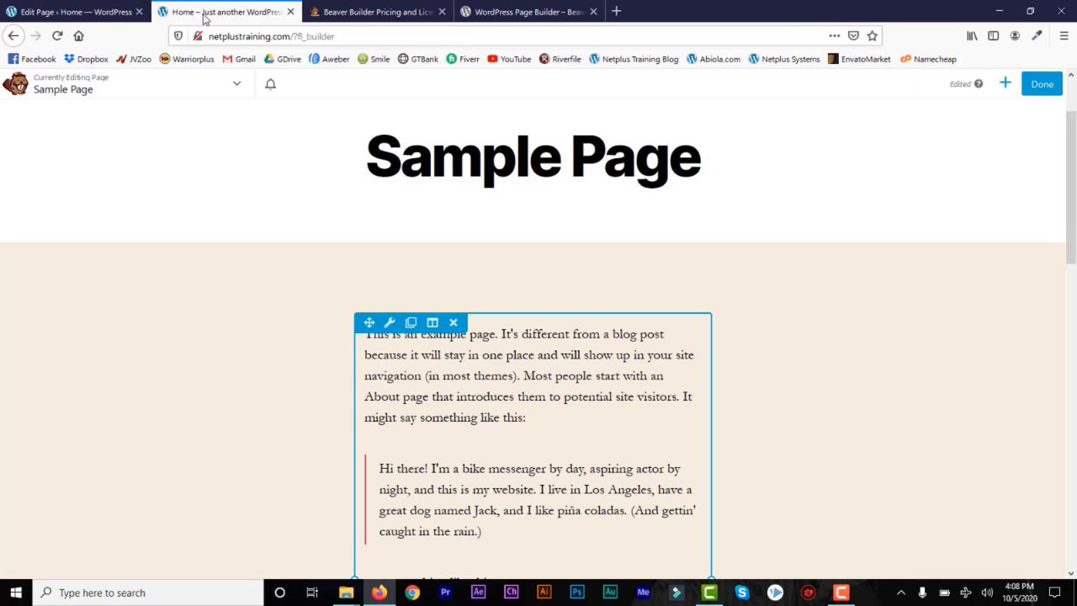
left_click(57, 36)
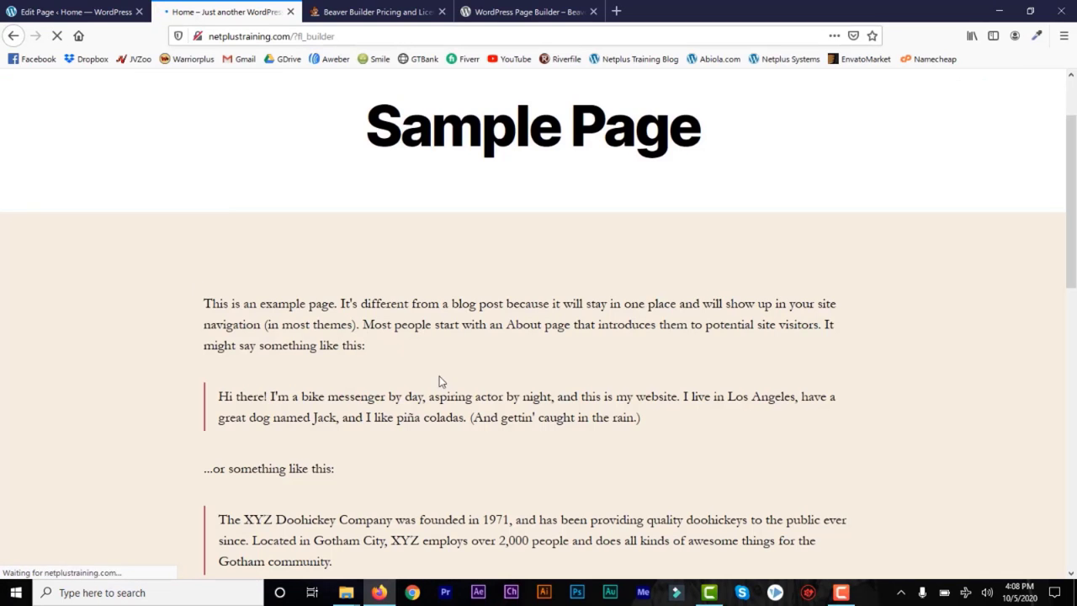
left_click_drag(1074, 229, 1075, 166)
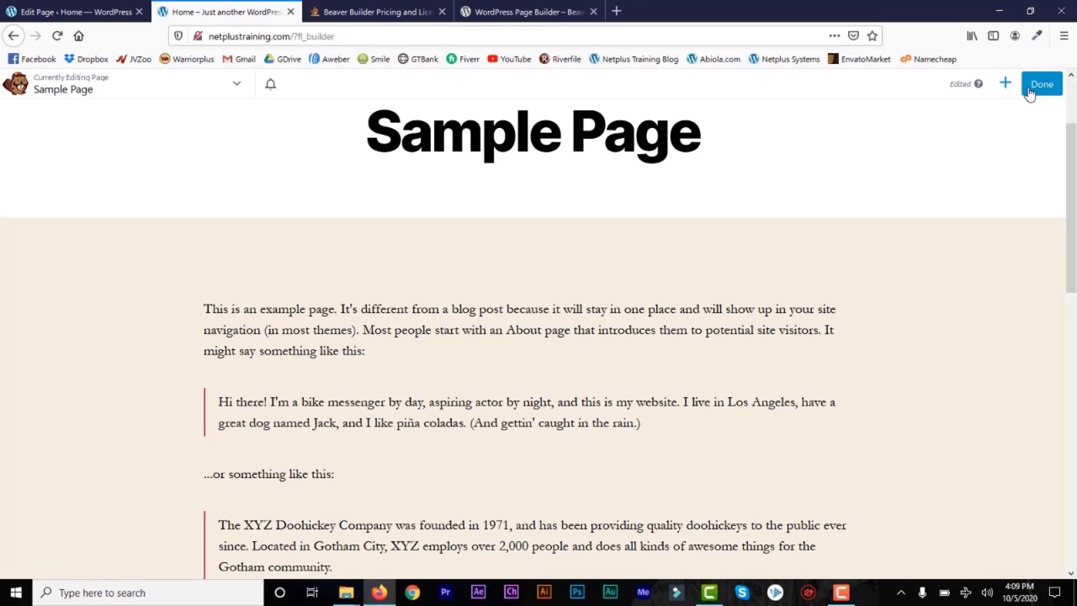
left_click(1005, 86)
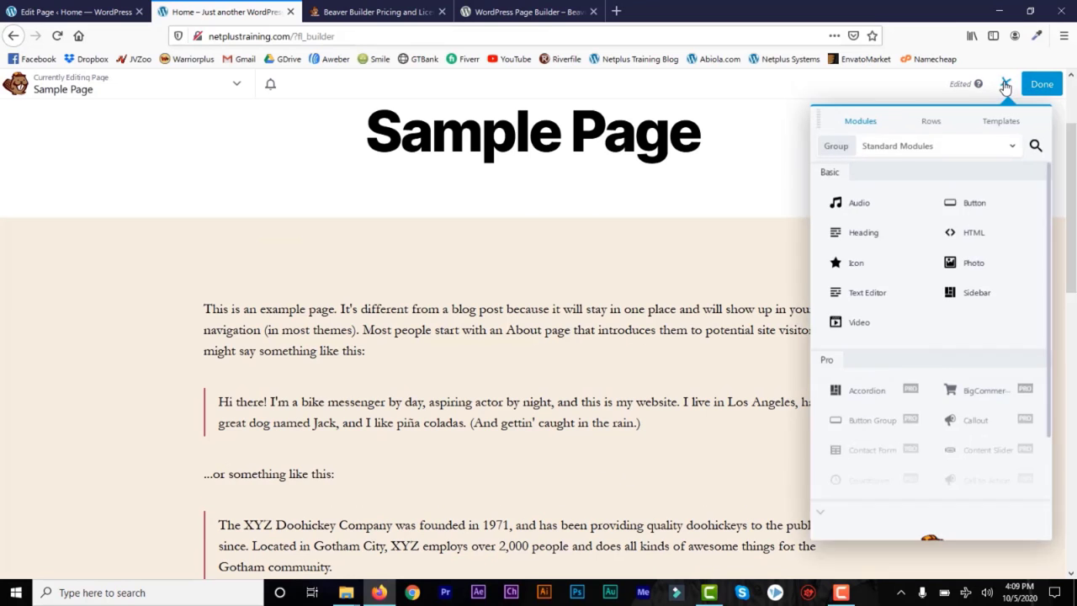
left_click(924, 125)
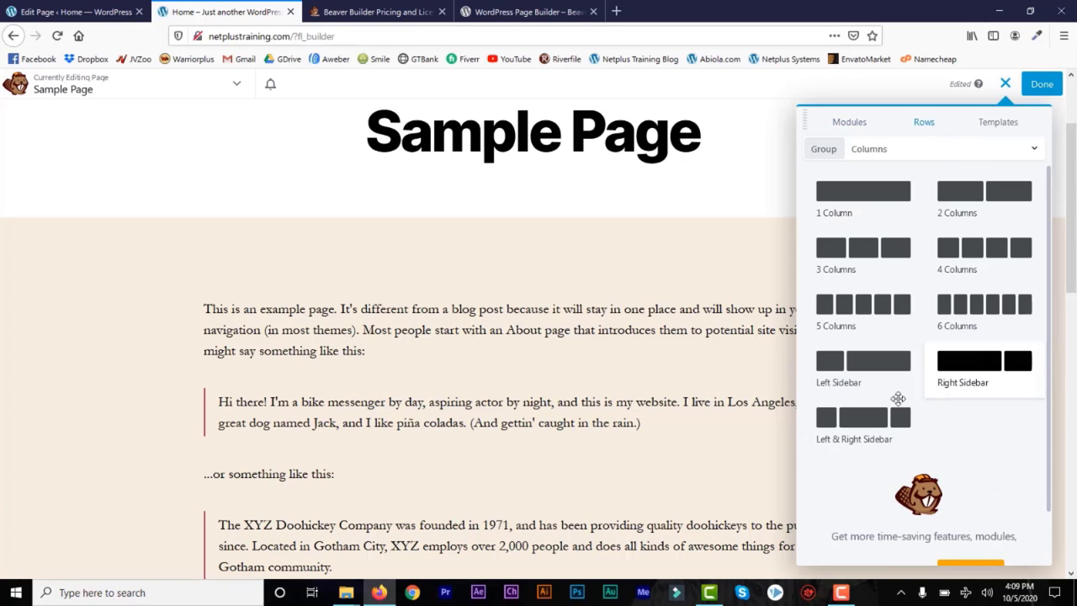
left_click(1001, 126)
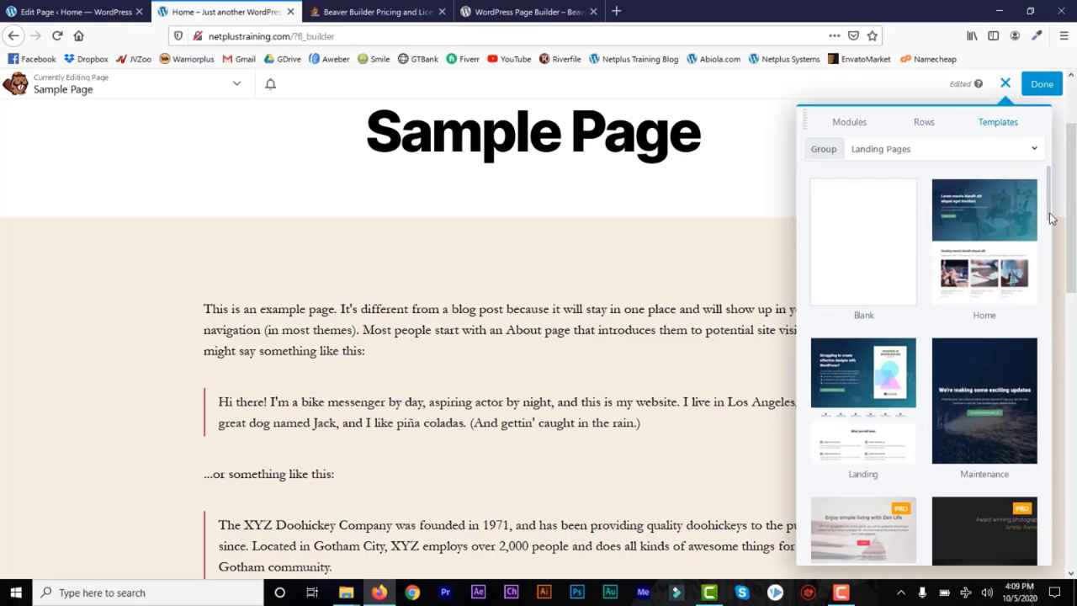
left_click_drag(1050, 219, 1052, 304)
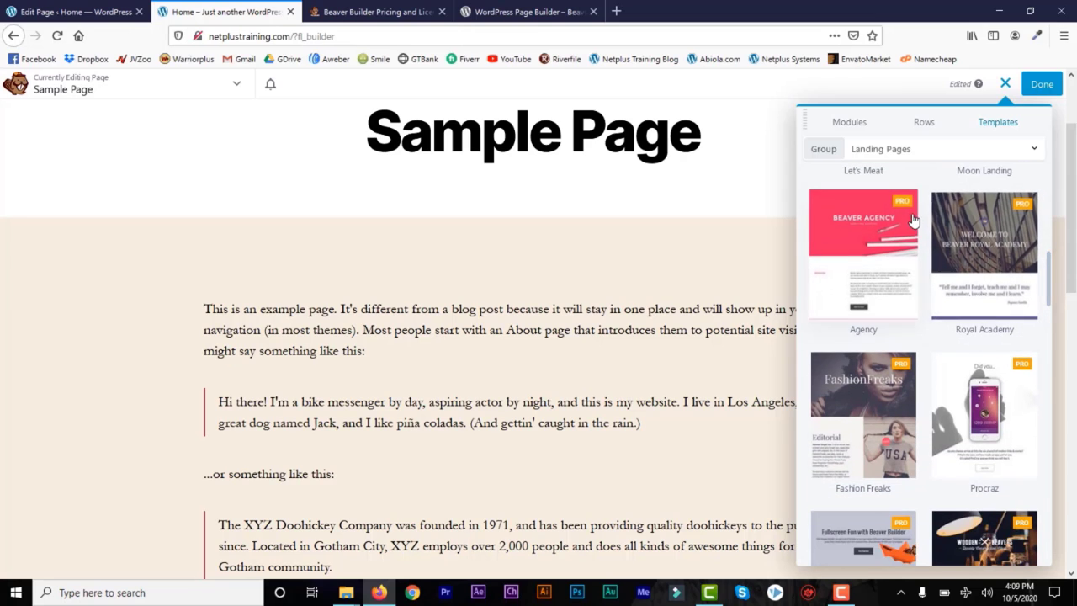
left_click_drag(1050, 302, 1050, 213)
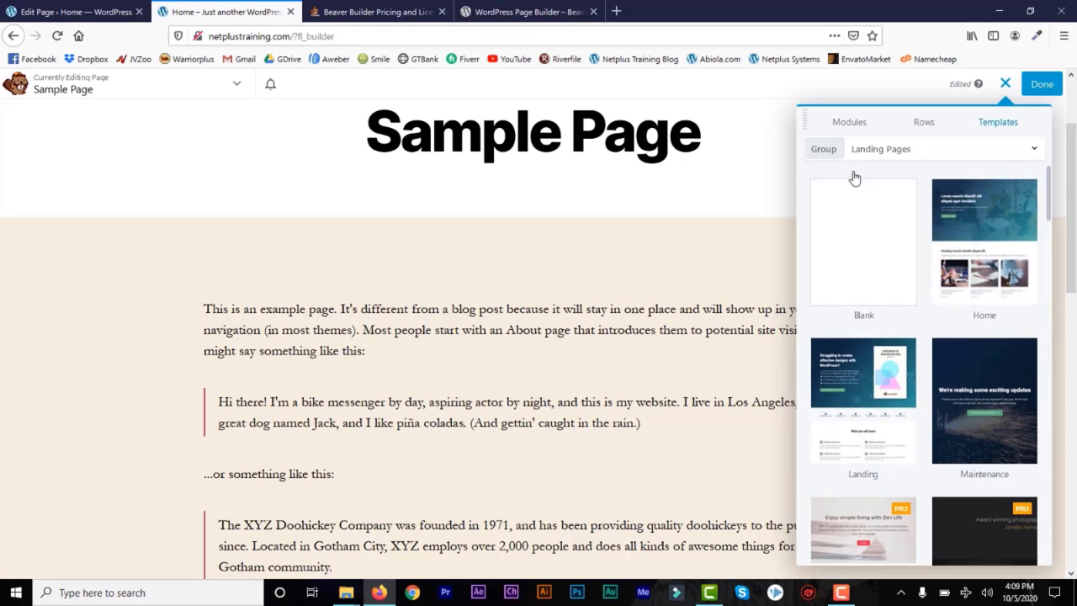
left_click(850, 122)
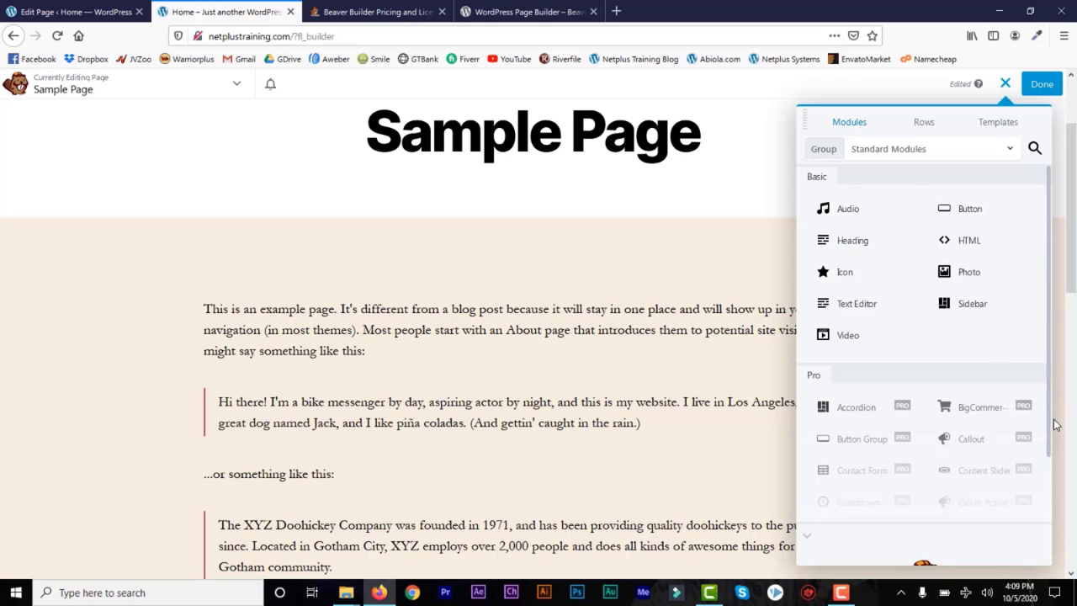
scroll(1048, 431, "down", 1)
scroll(1048, 421, "up", 1)
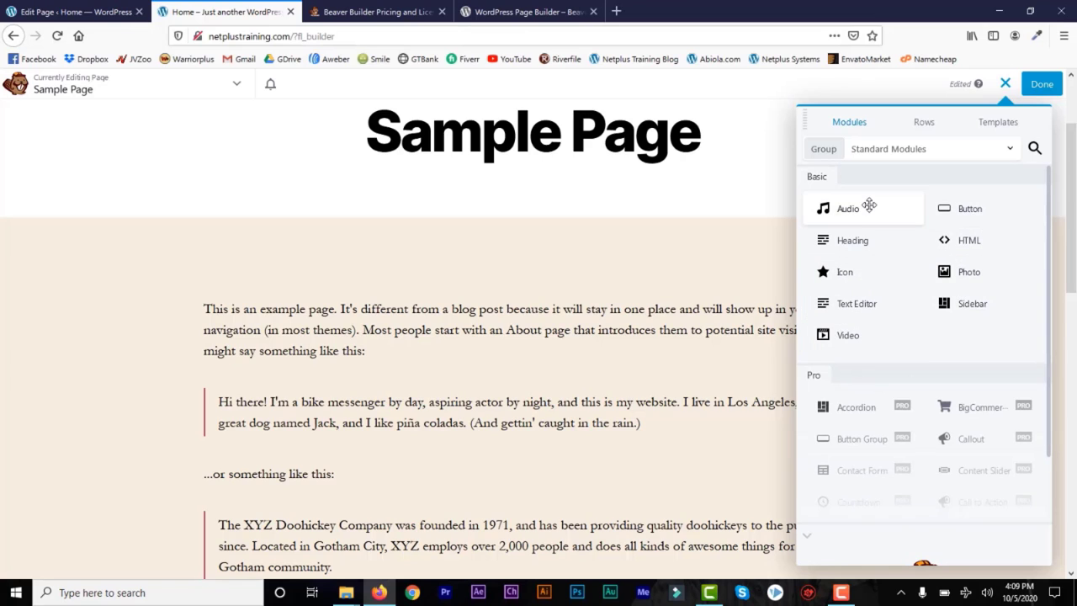
Step: Glance at the Templates and Rows panels, then list the WordPress Widgets module group
left_click(994, 126)
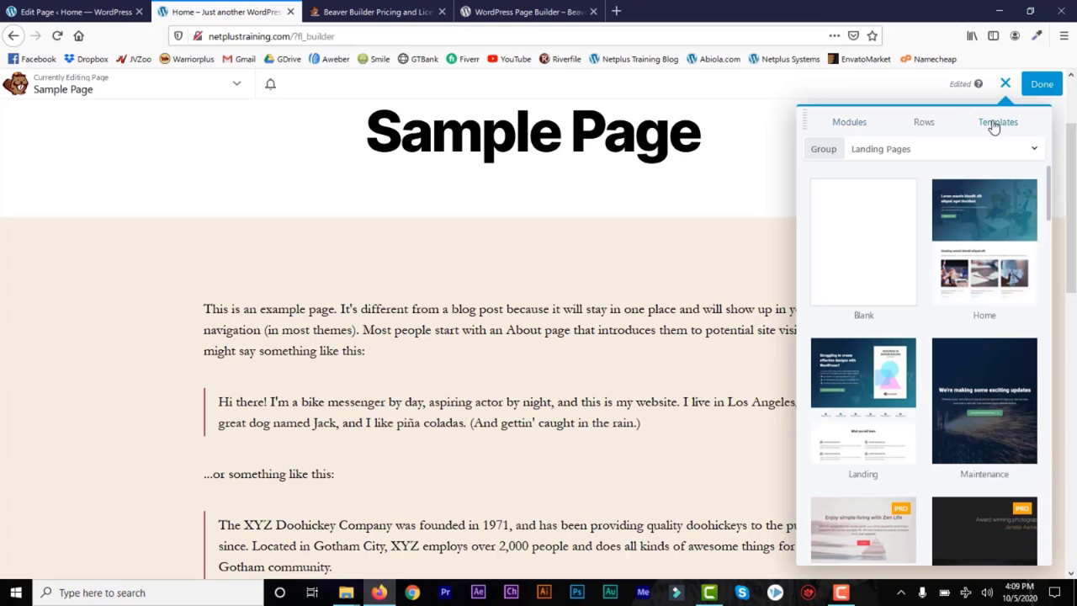
left_click(923, 126)
left_click(844, 124)
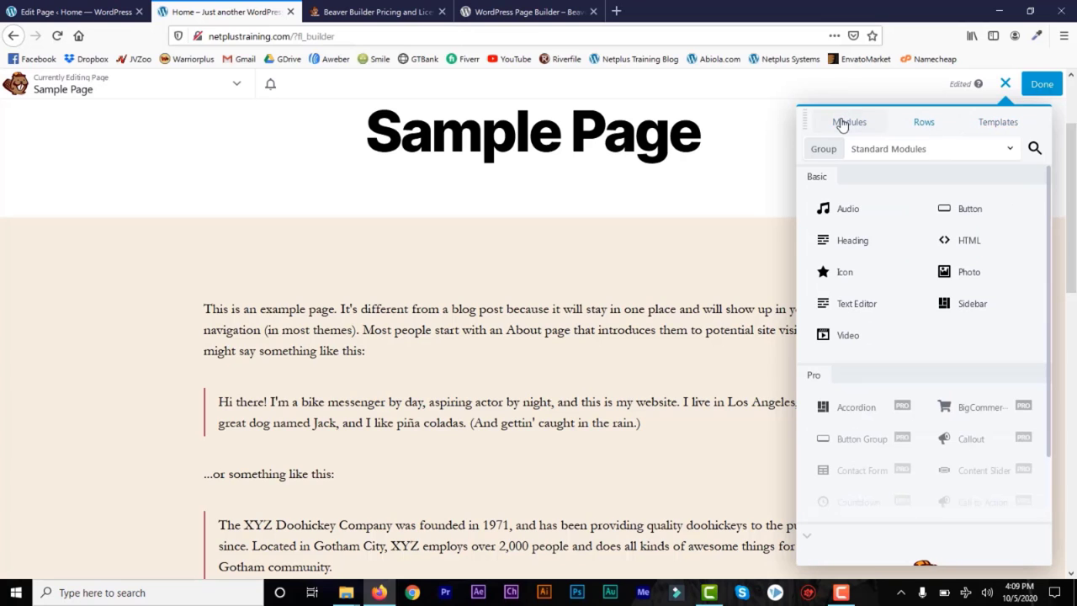
left_click(890, 151)
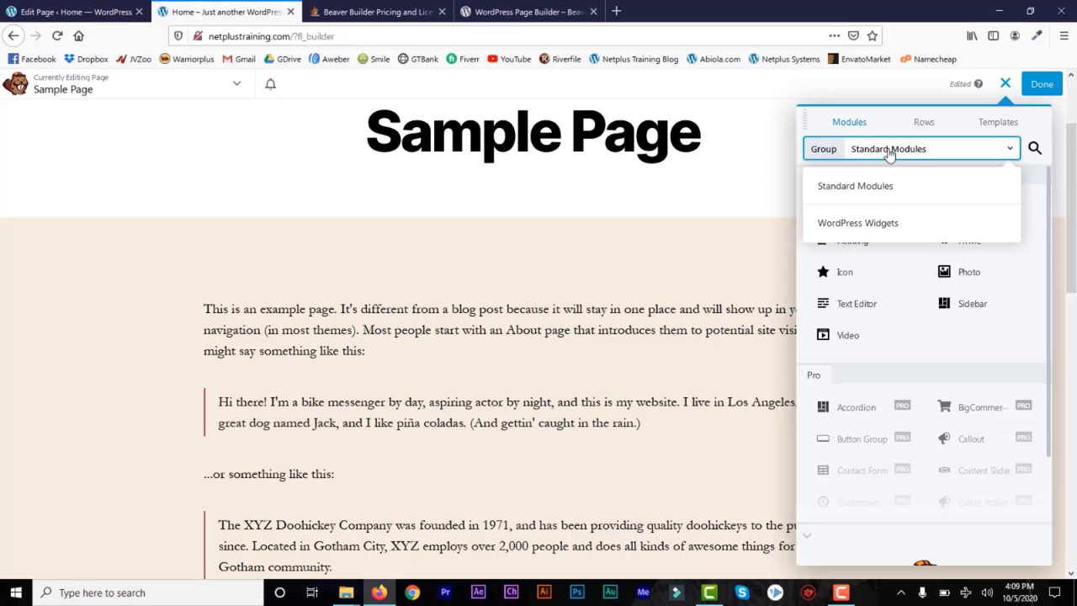
left_click(860, 225)
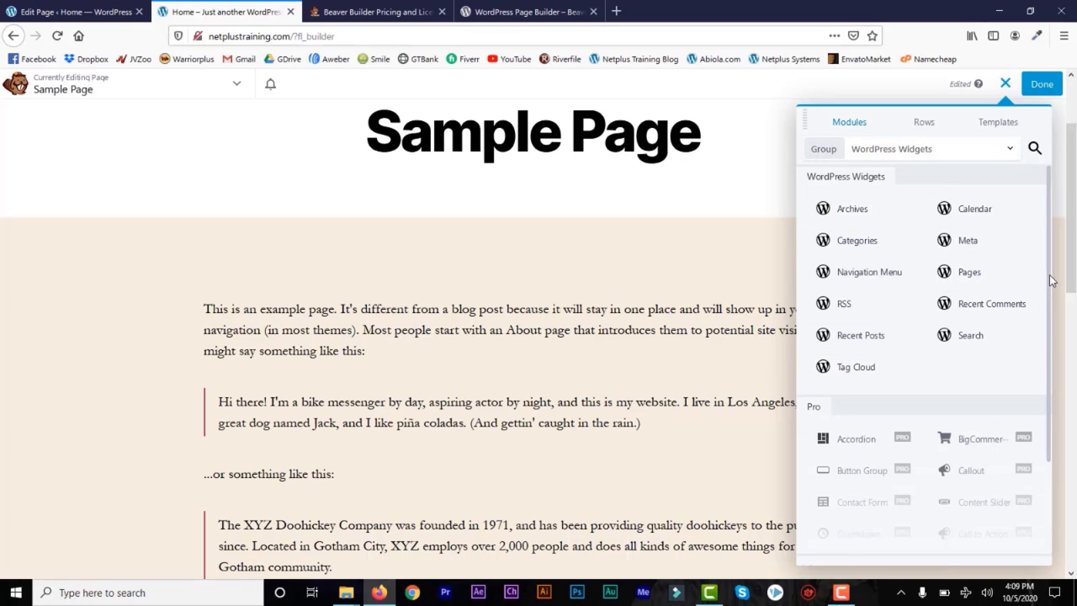
Step: Scroll through the WordPress Widgets modules and switch the group back to Standard Modules
scroll(1055, 360, "down", 3)
scroll(942, 371, "up", 2)
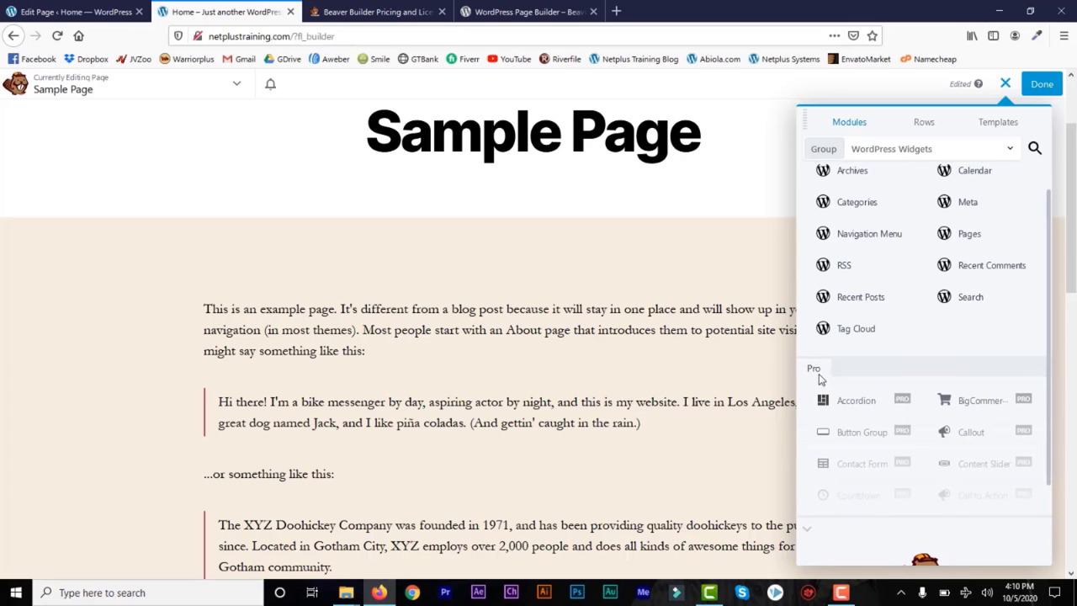
scroll(1055, 313, "up", 1)
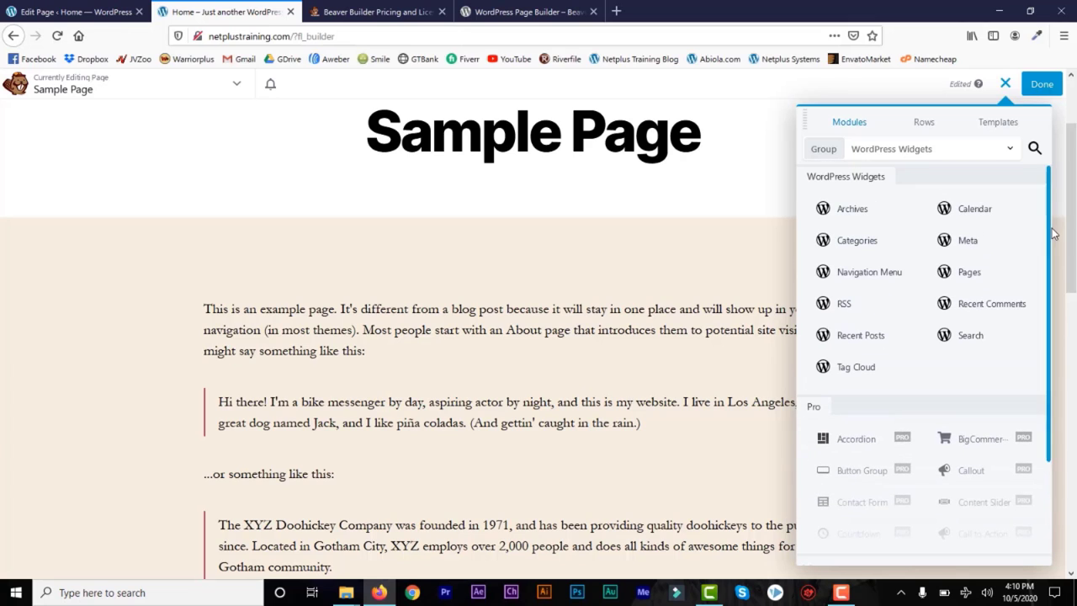
left_click(828, 150)
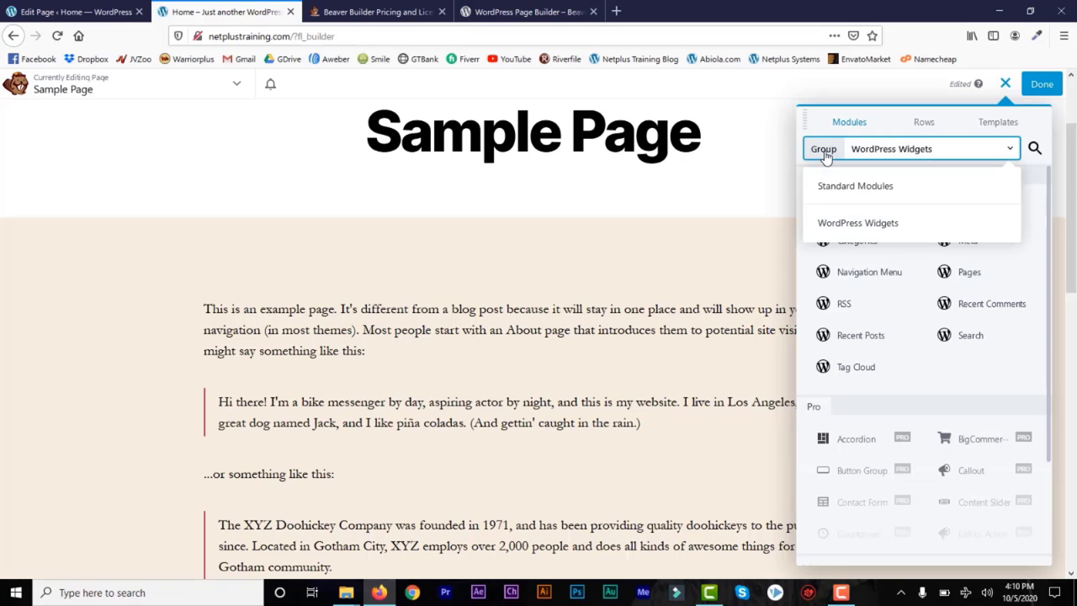
left_click(837, 188)
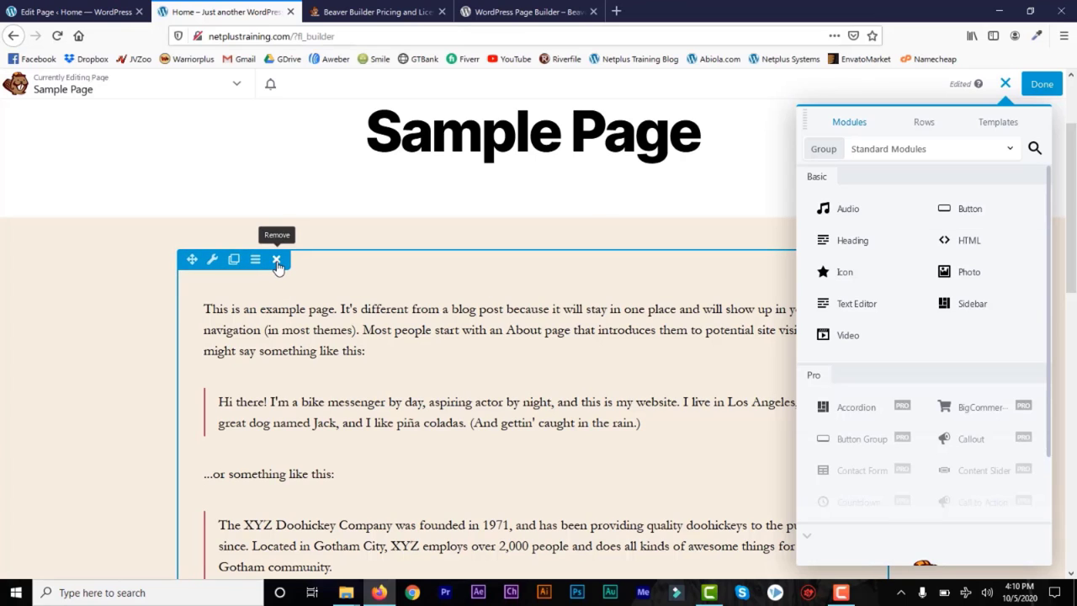
Step: Scroll down and place a 2 Columns row below the Sample Page example text
left_click_drag(1072, 177, 1076, 308)
left_click(923, 123)
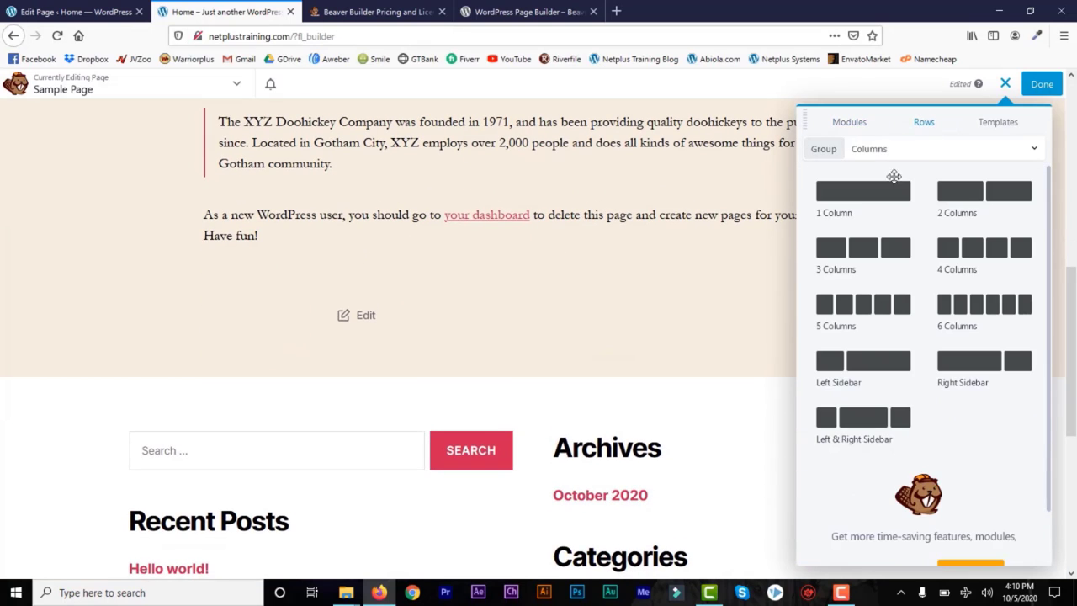
left_click_drag(973, 197, 426, 355)
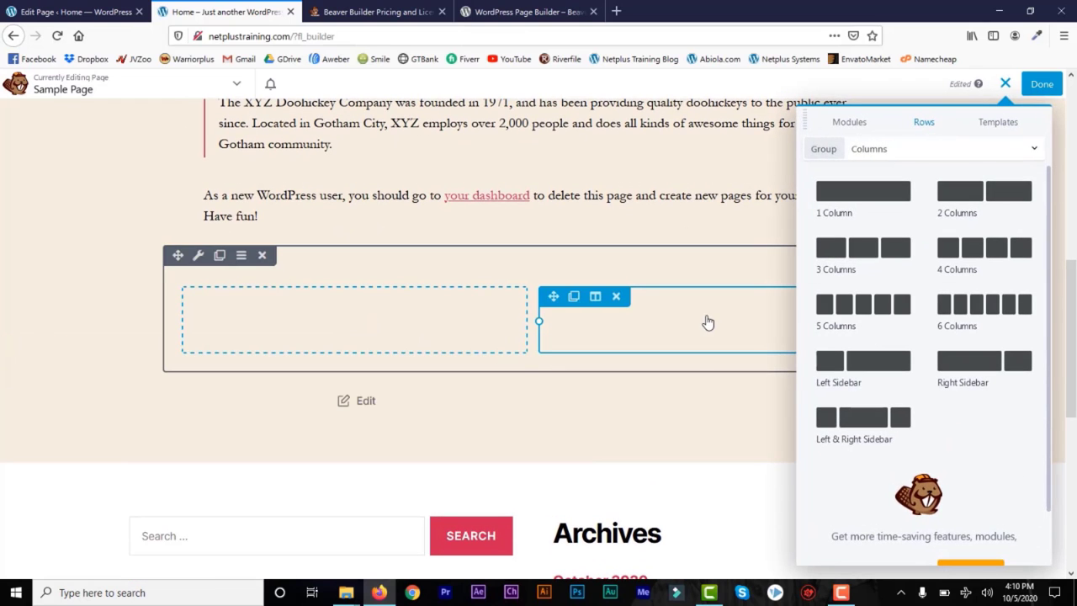
left_click(849, 125)
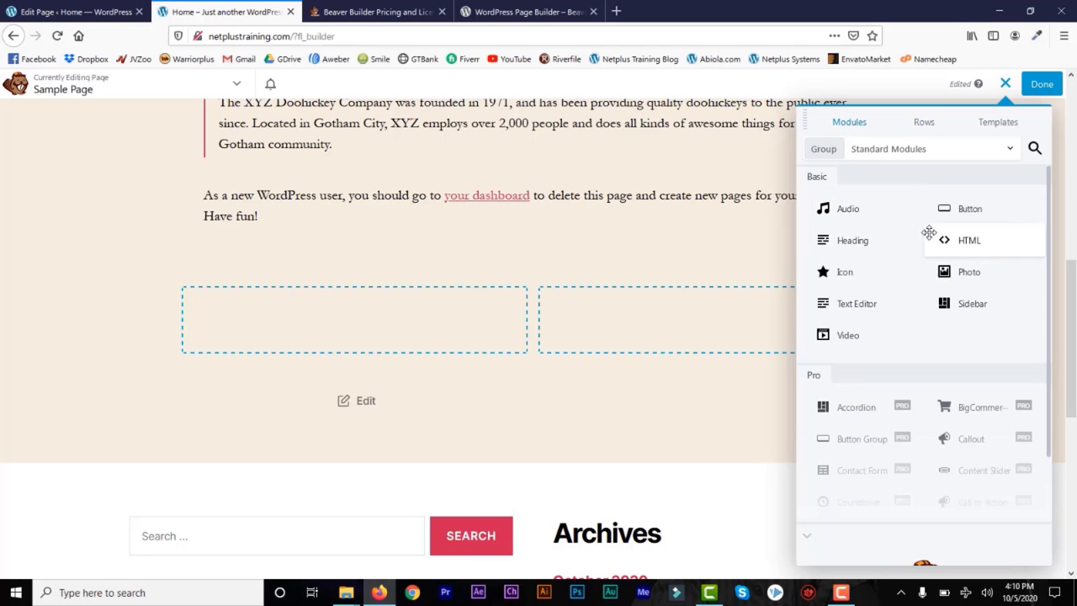
Step: Drop a Heading module into the left column with the text 'Short Sub Header'
left_click_drag(866, 249, 387, 332)
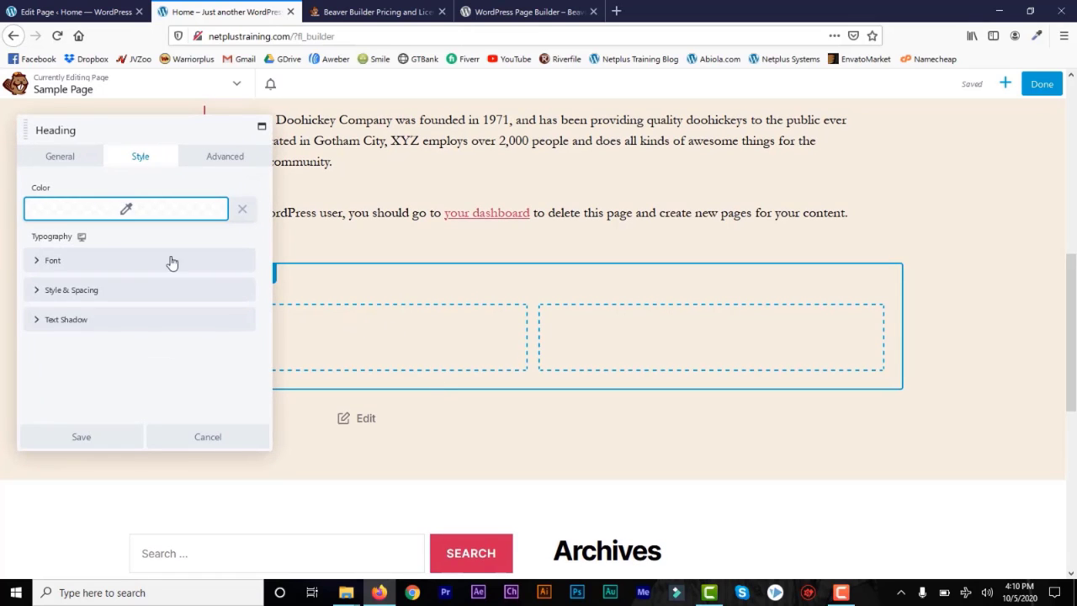
left_click(56, 159)
left_click(112, 202)
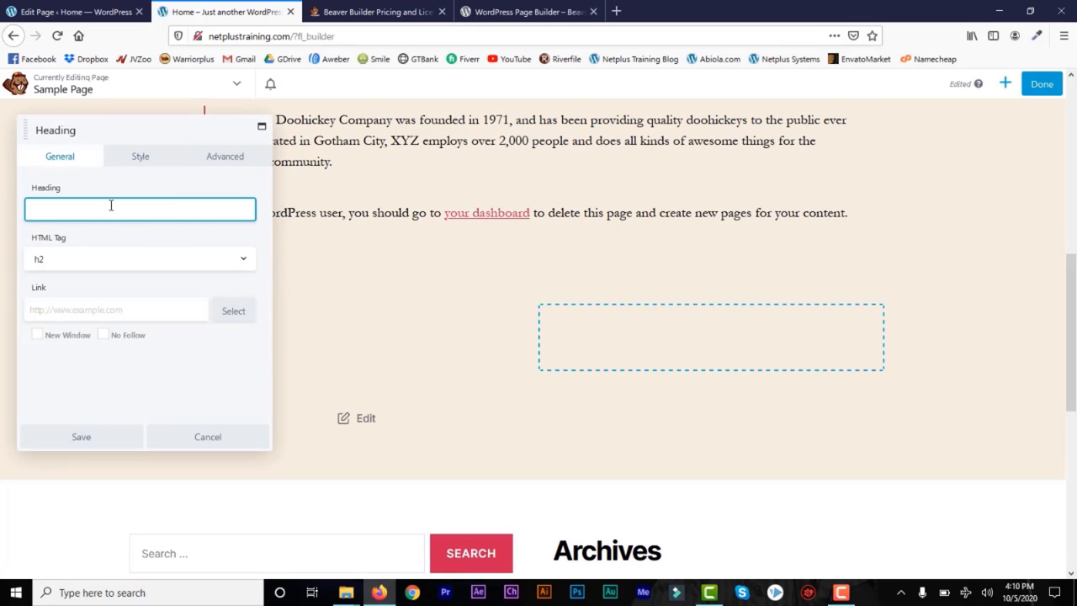
type("Short Header")
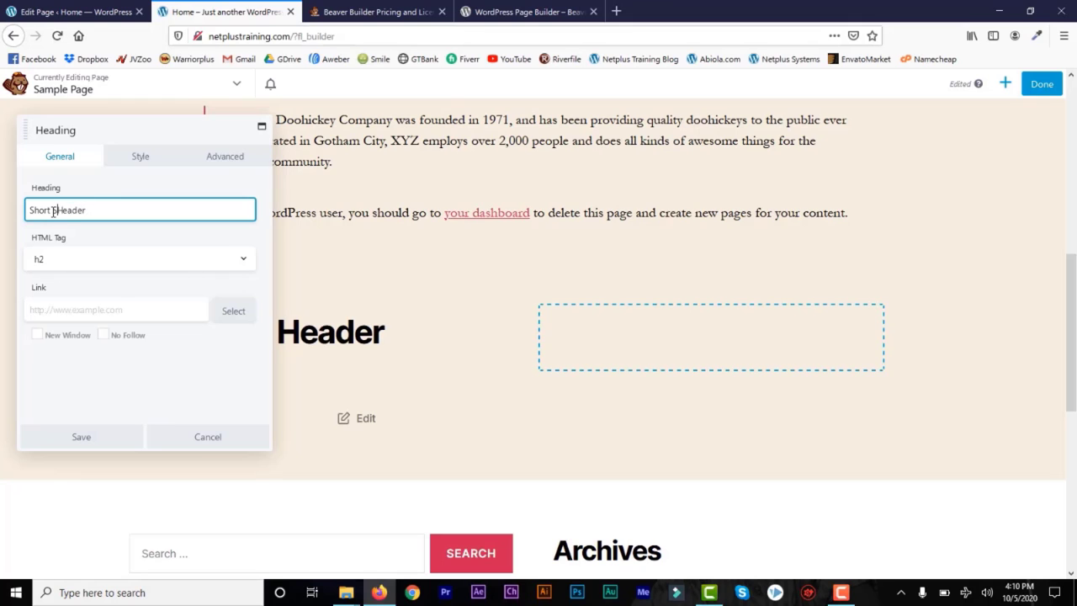
left_click(53, 211)
type("Sub")
Step: Keep the heading level at h2 and color the heading blue (#0010a5)
left_click(244, 260)
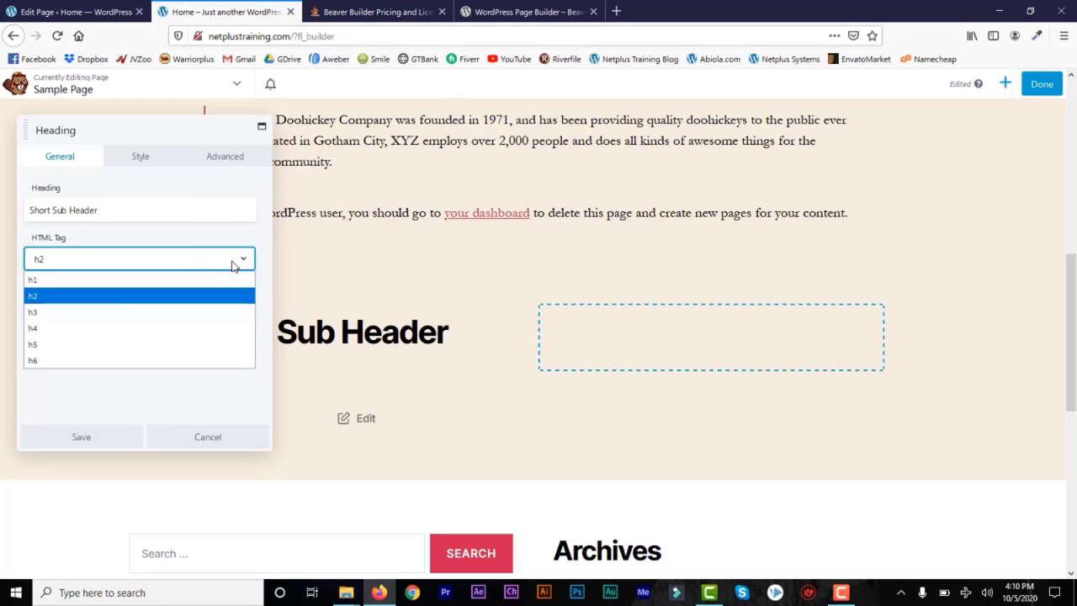
left_click(126, 294)
left_click(131, 319)
left_click(141, 158)
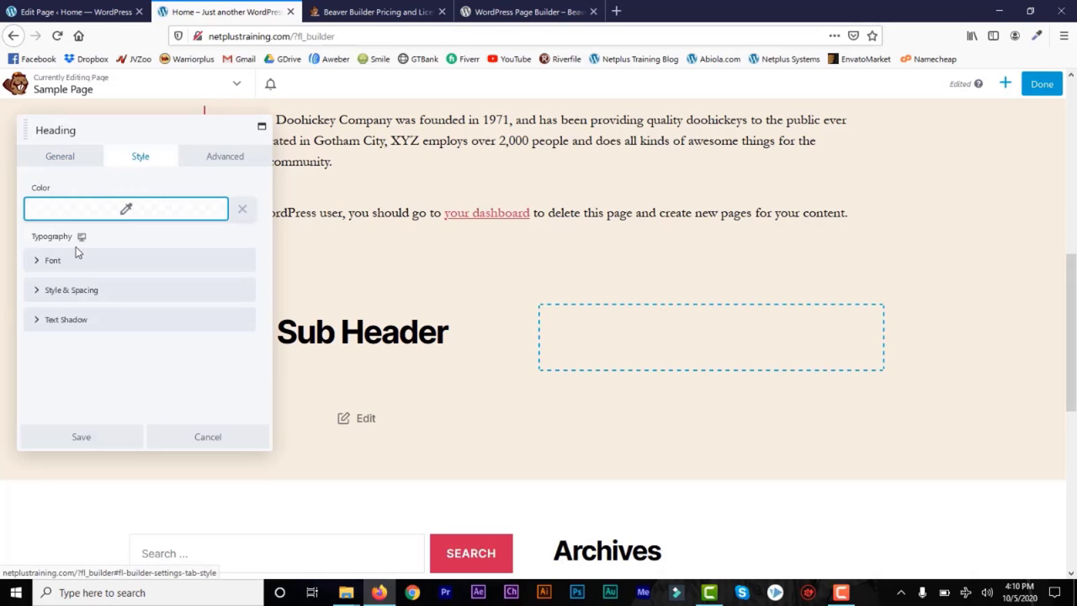
left_click(126, 212)
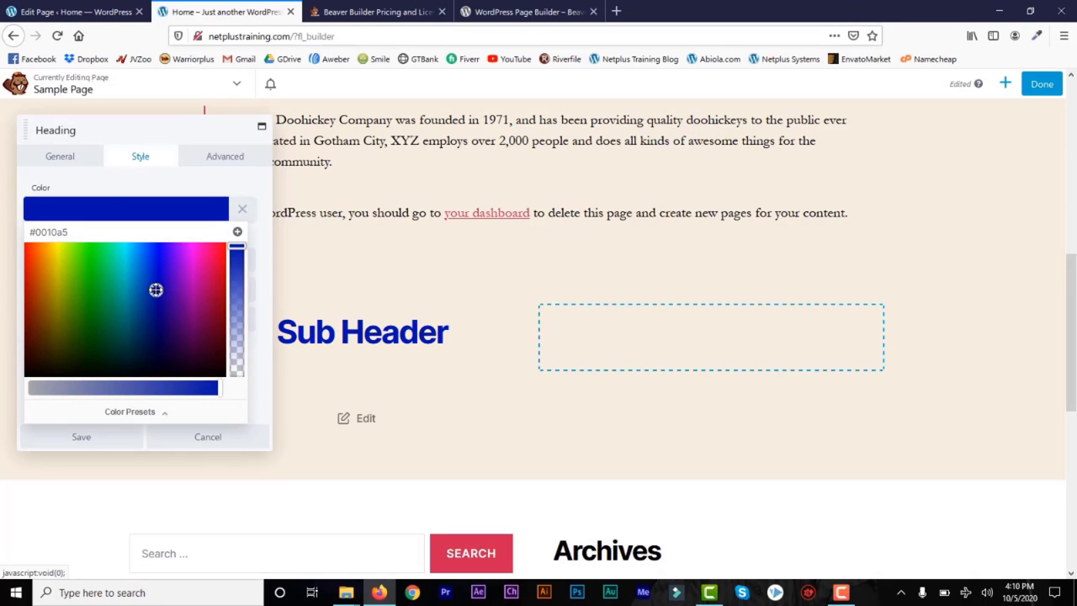
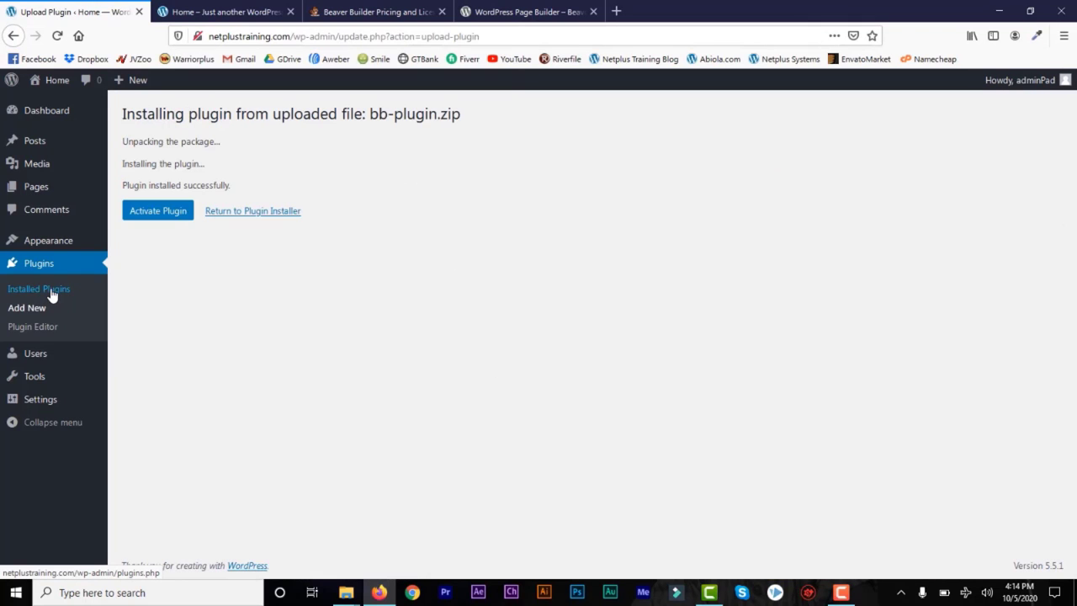
Step: On the Plugins list, deactivate Beaver Builder Lite Version and activate Beaver Builder Pro Version
left_click(51, 292)
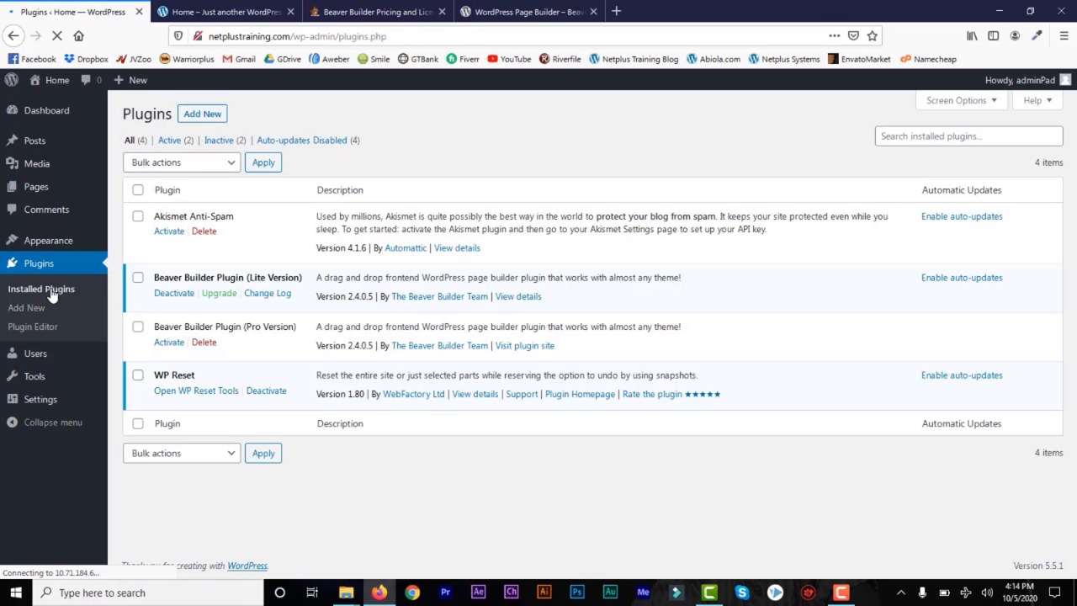
left_click(179, 296)
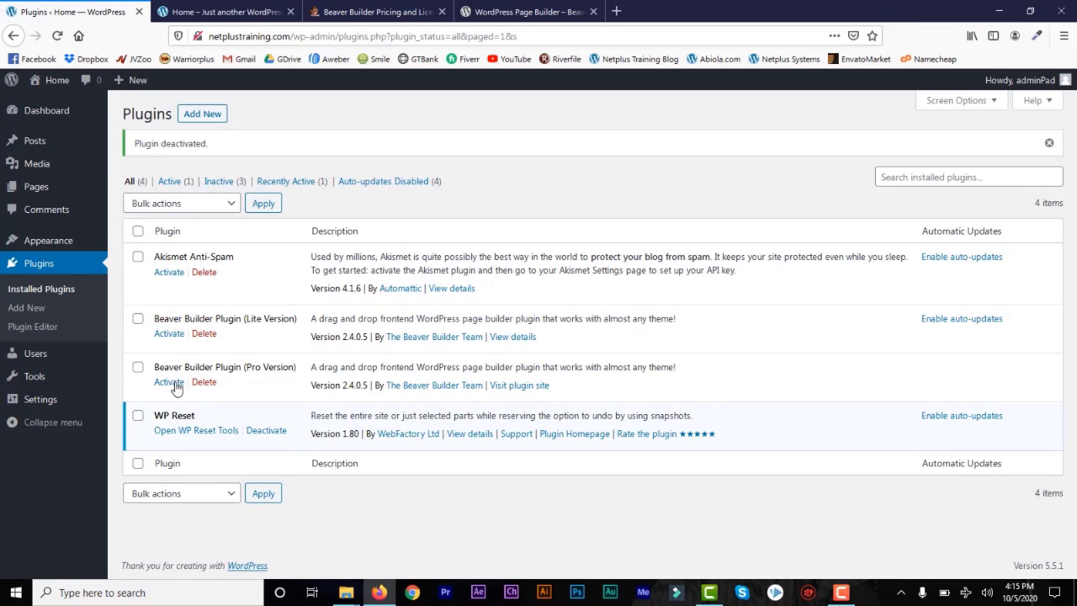
left_click(172, 383)
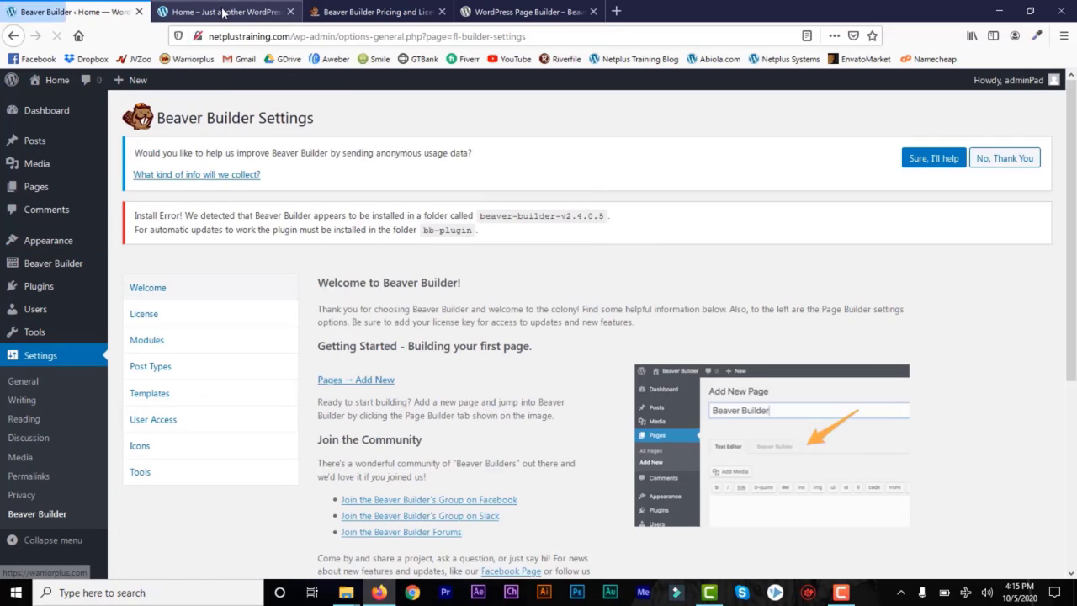
Step: Reload the Sample Page, open it in Beaver Builder, and scroll through the Standard Modules list
left_click(223, 13)
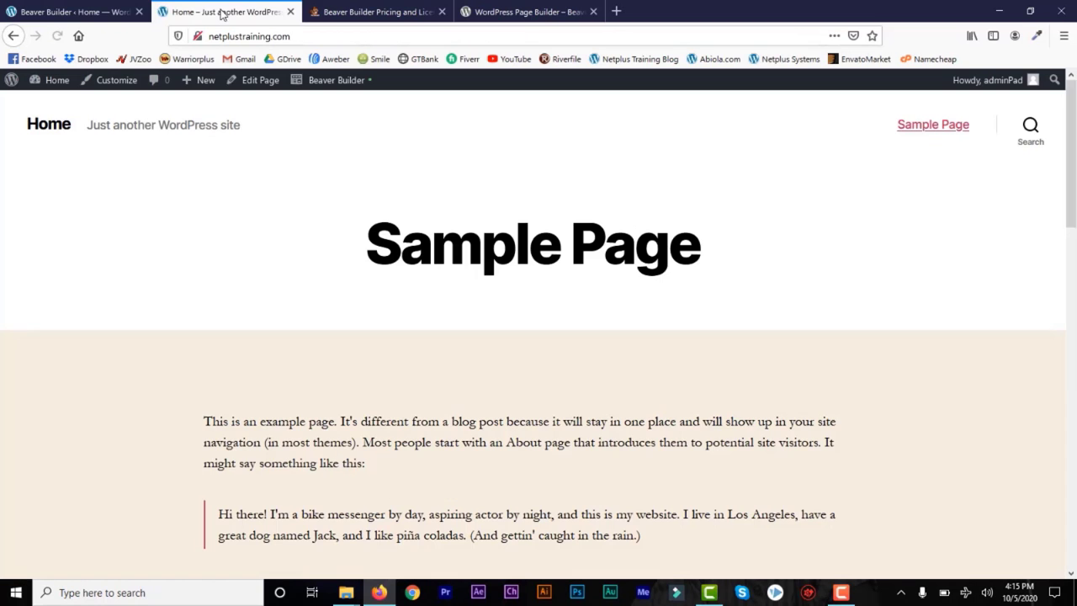
left_click(57, 36)
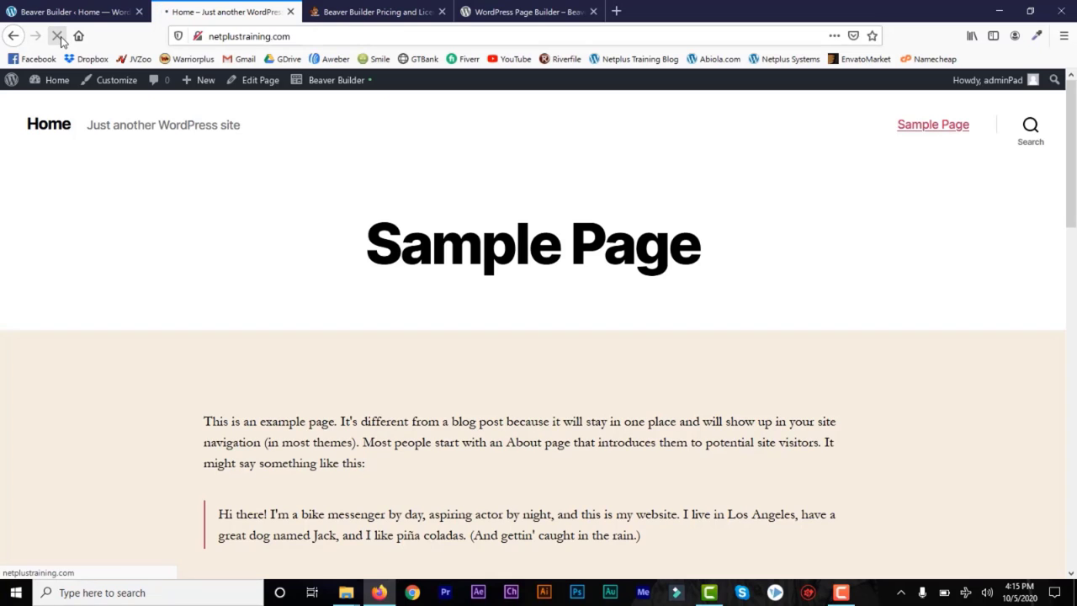
left_click(341, 87)
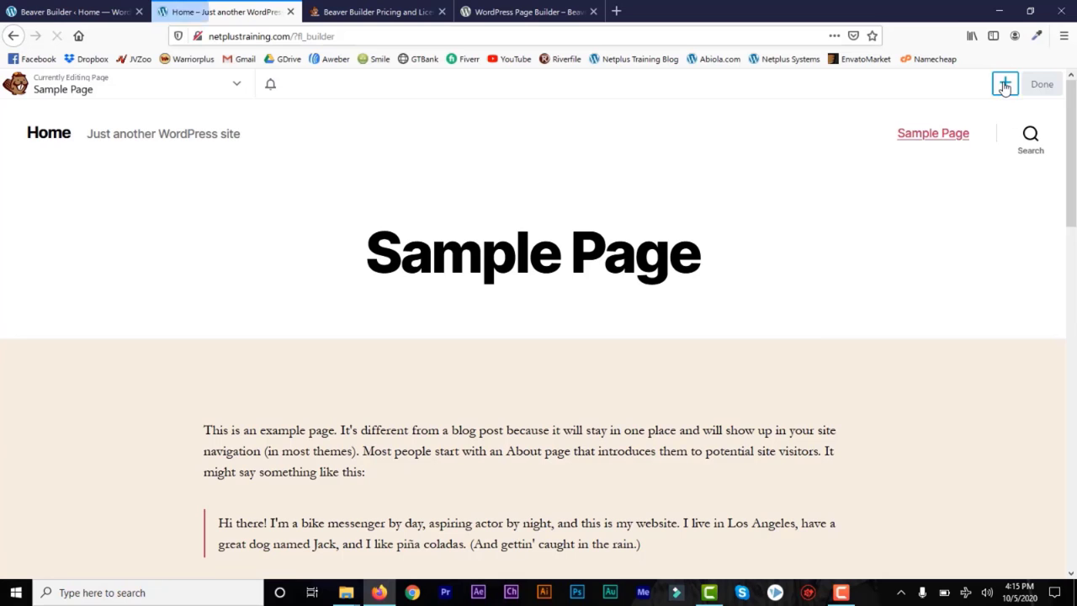
left_click(1004, 85)
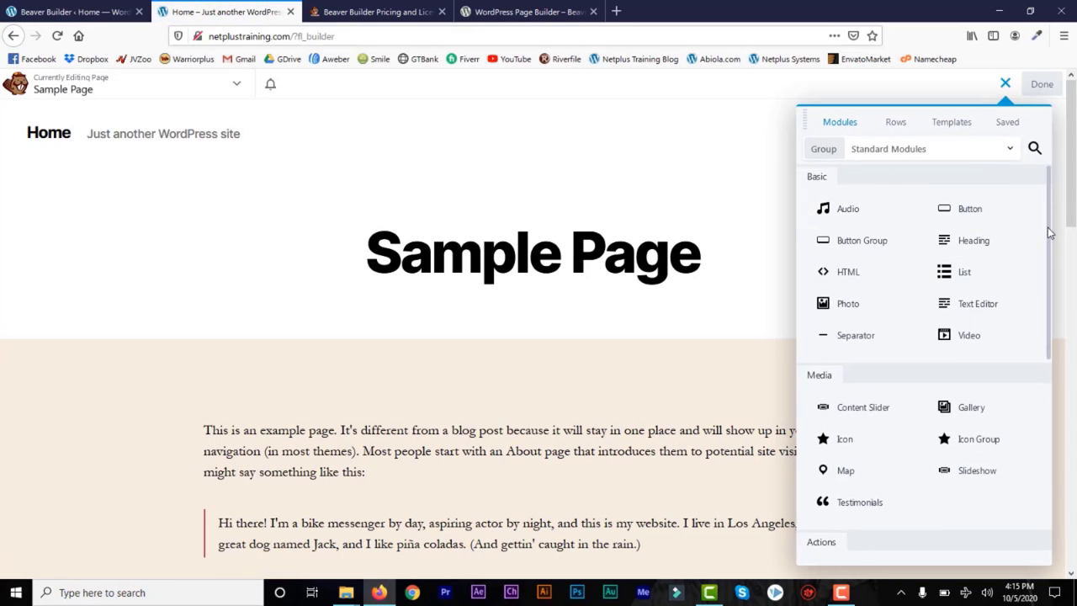
left_click_drag(1048, 233, 1051, 426)
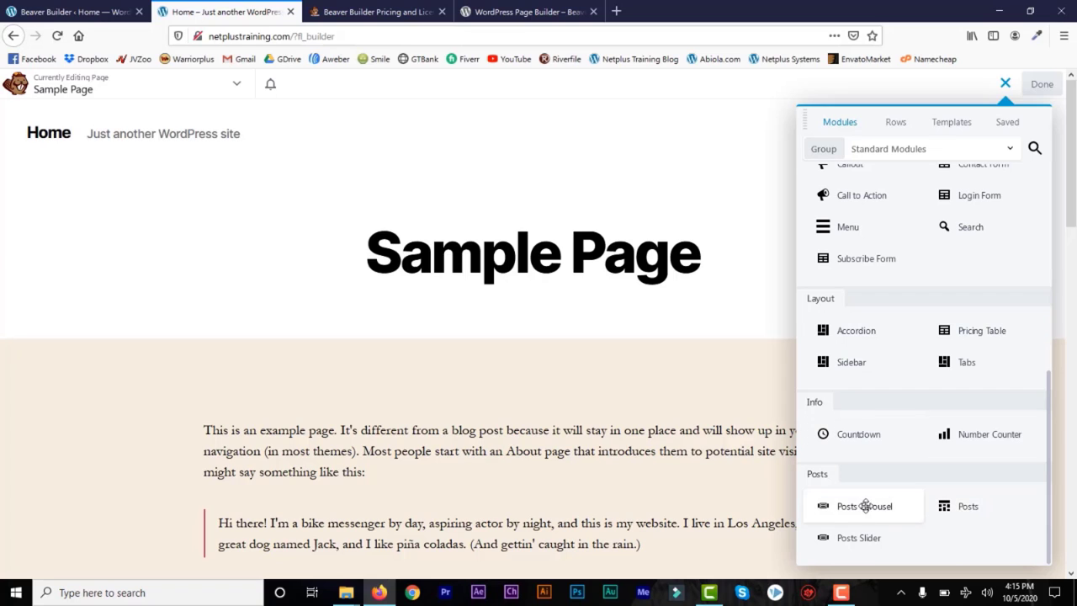
left_click_drag(1051, 480, 1051, 276)
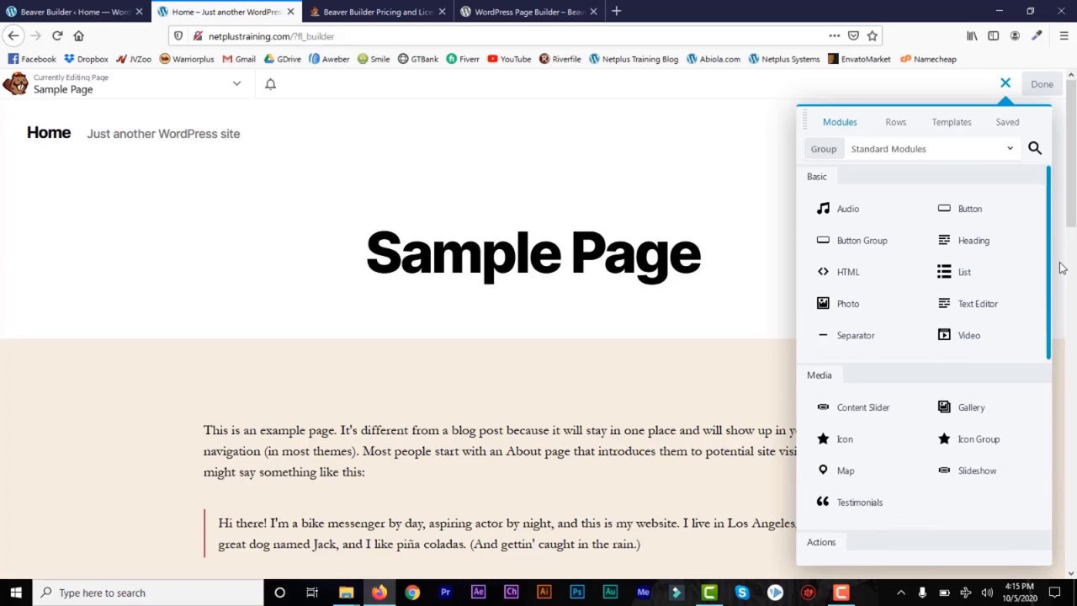
Step: Browse the row layouts, page templates and saved items in the builder panel
left_click(897, 126)
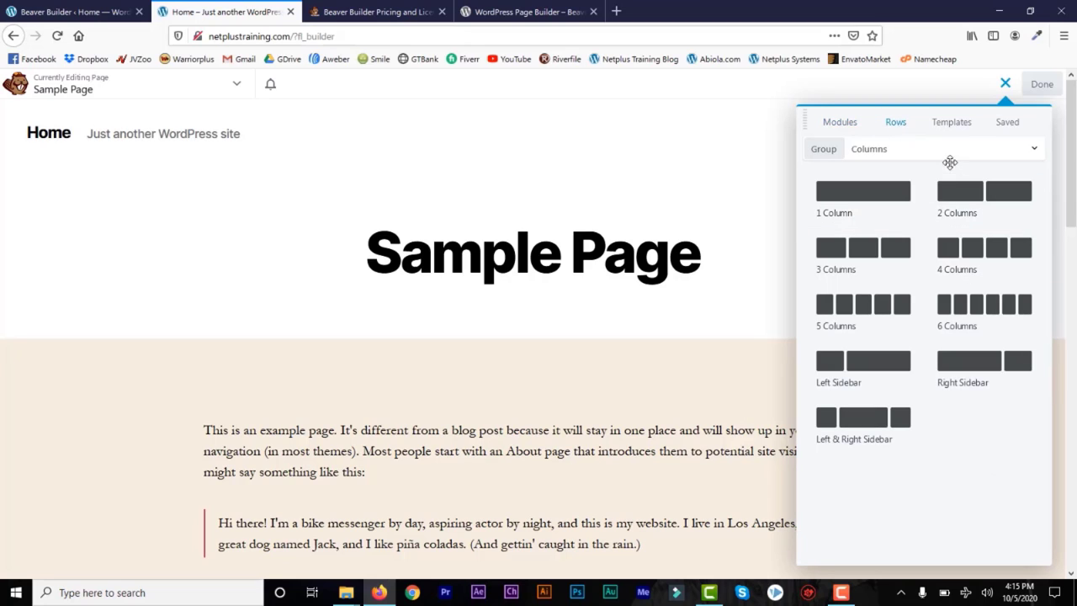
left_click(871, 157)
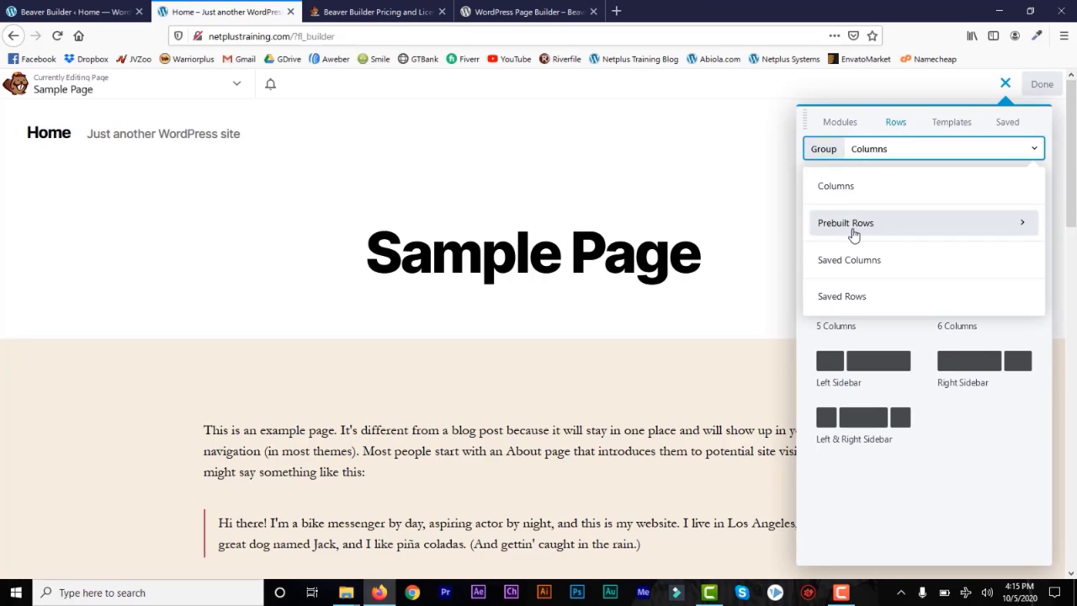
left_click(950, 123)
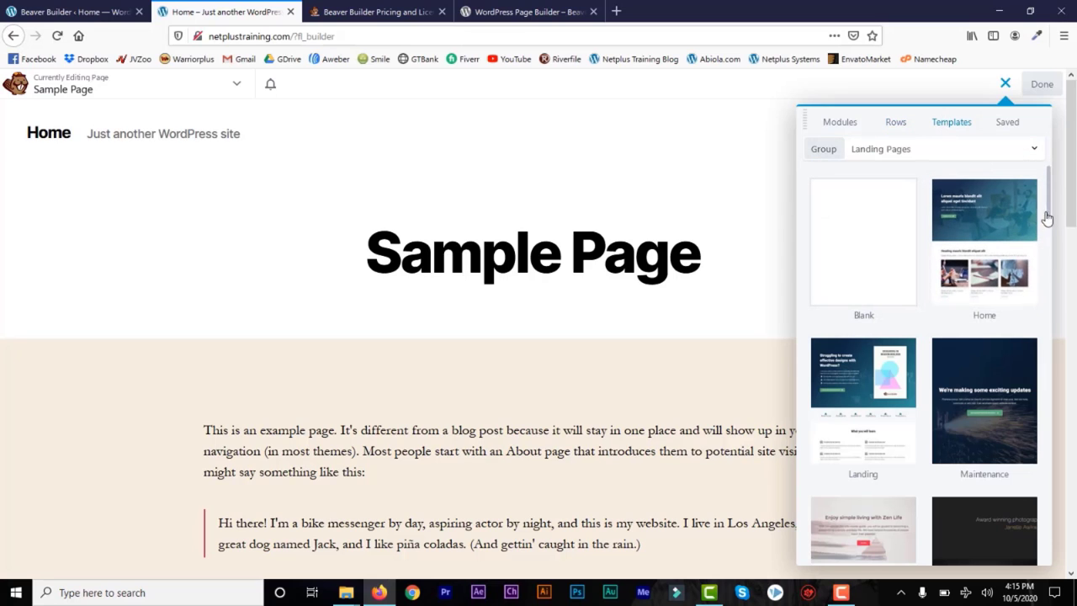
left_click_drag(1050, 223, 1052, 427)
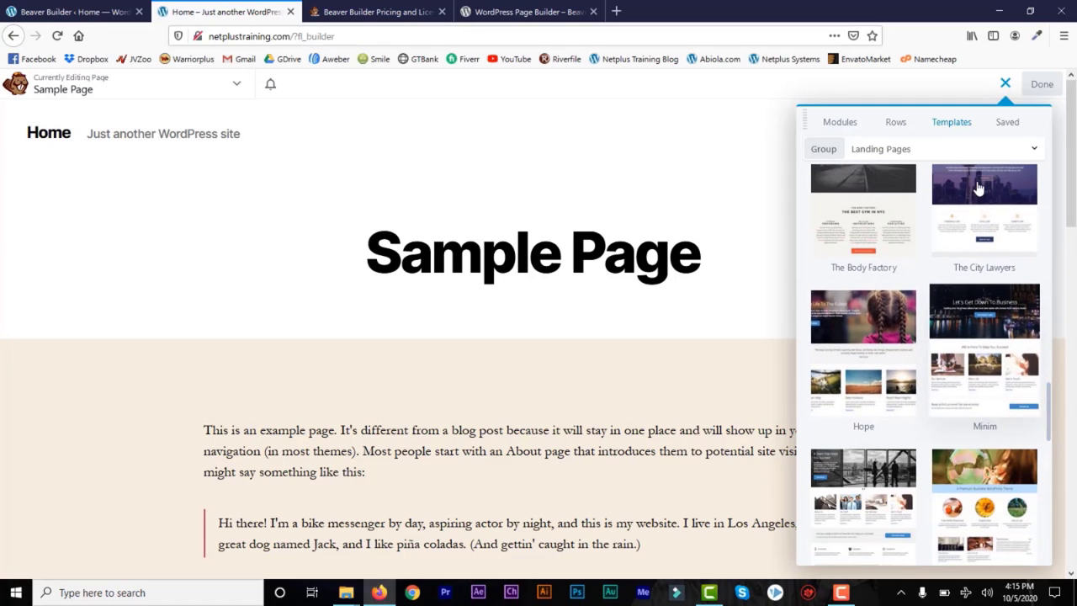
left_click(1007, 125)
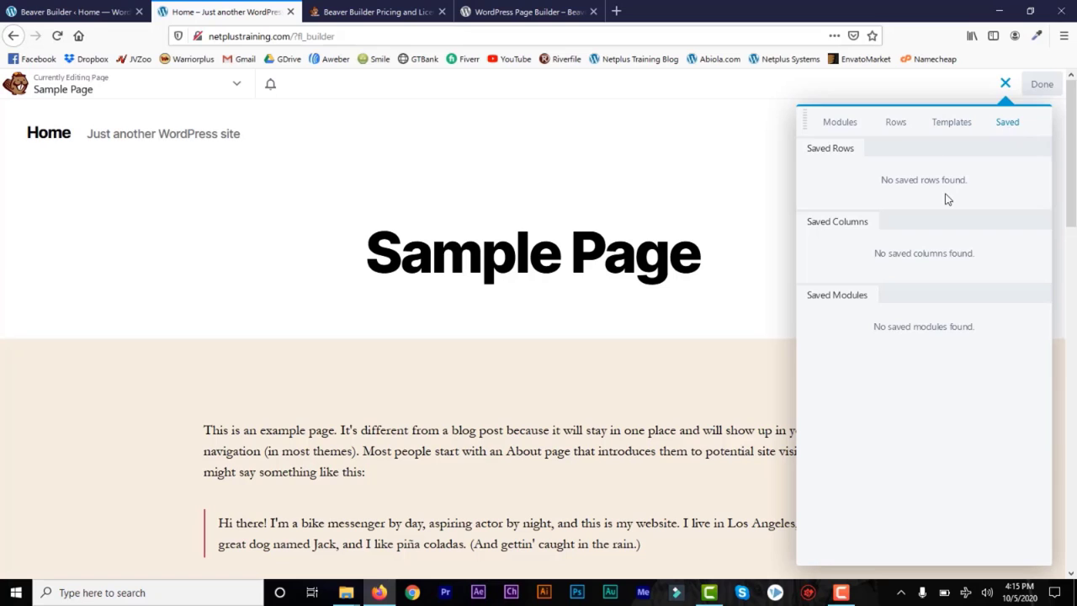
Step: Choose the Let's Meat template from Templates > Landing Pages
left_click(950, 126)
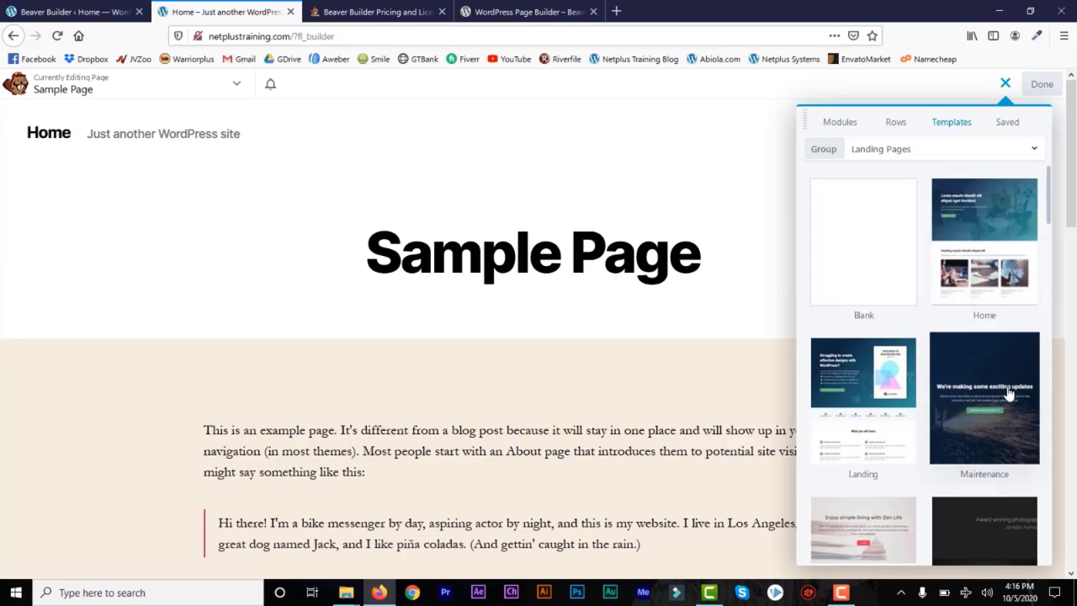
scroll(1050, 217, "down", 5)
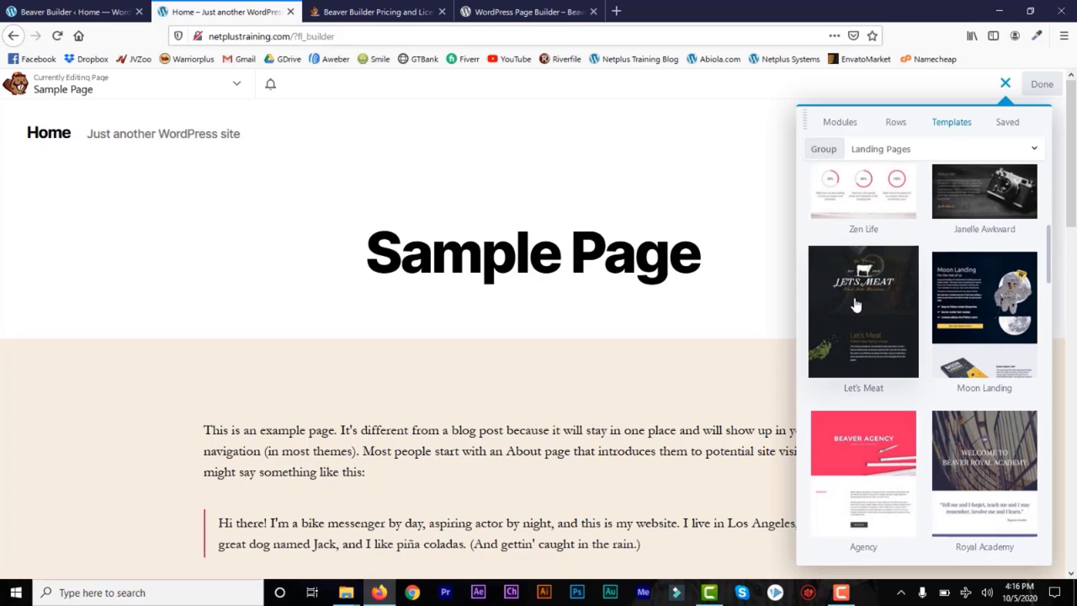
left_click(864, 299)
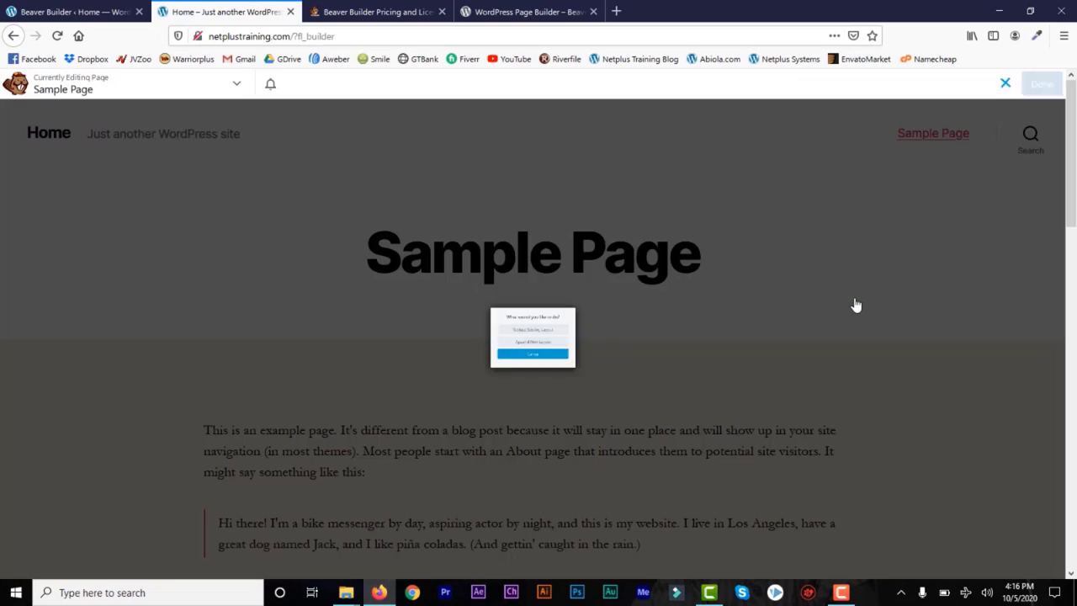
Step: Replace the Sample Page's existing layout with Let's Meat and return to the WordPress admin
left_click(551, 327)
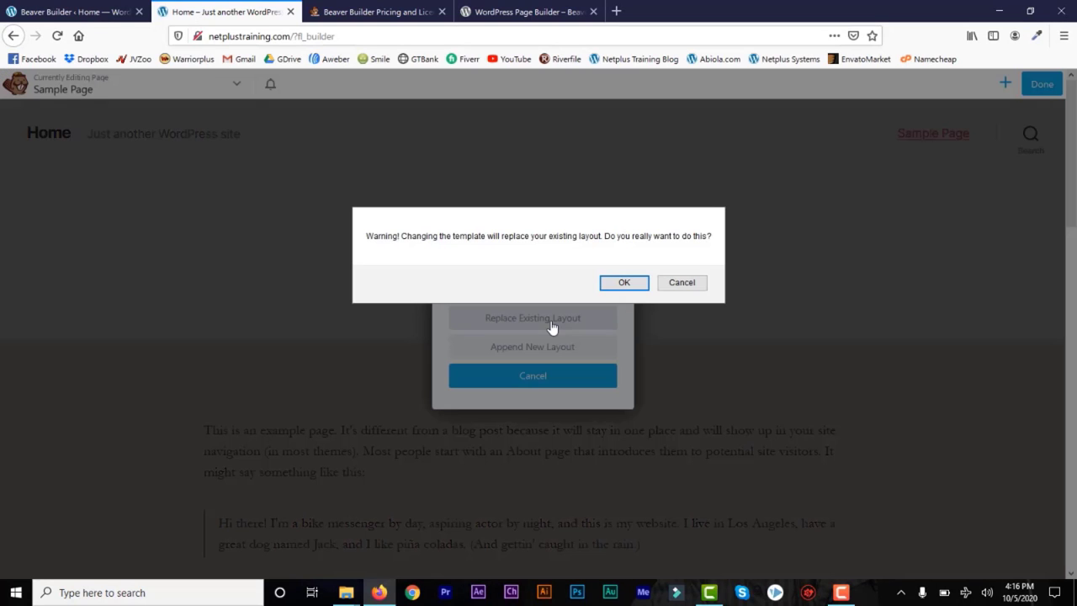
left_click(625, 283)
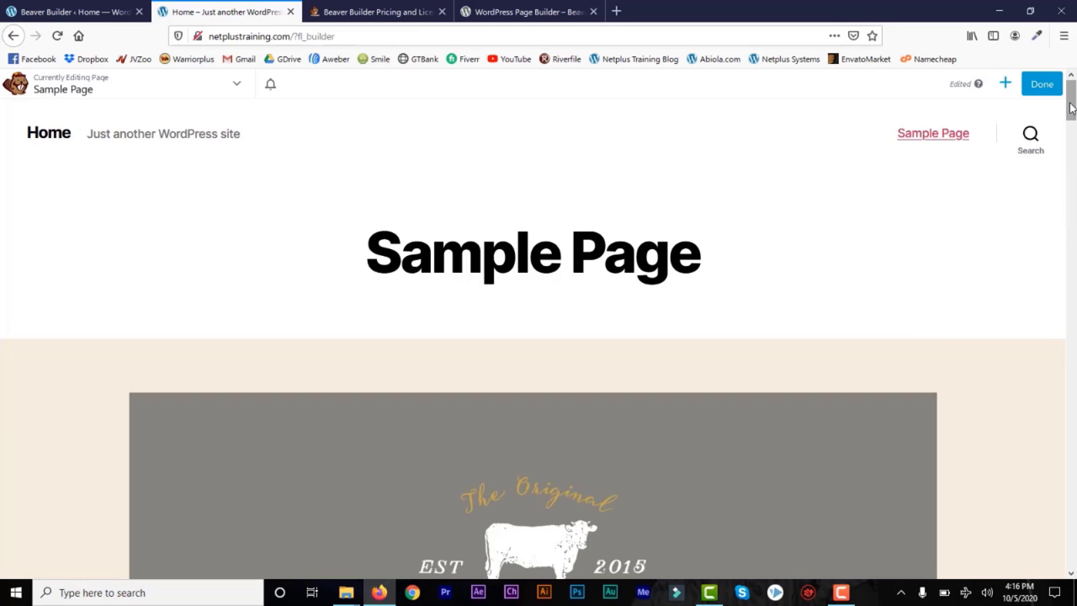
mouse_move(1071, 116)
left_mouse_down()
mouse_move(1075, 538)
mouse_move(1071, 110)
left_mouse_up()
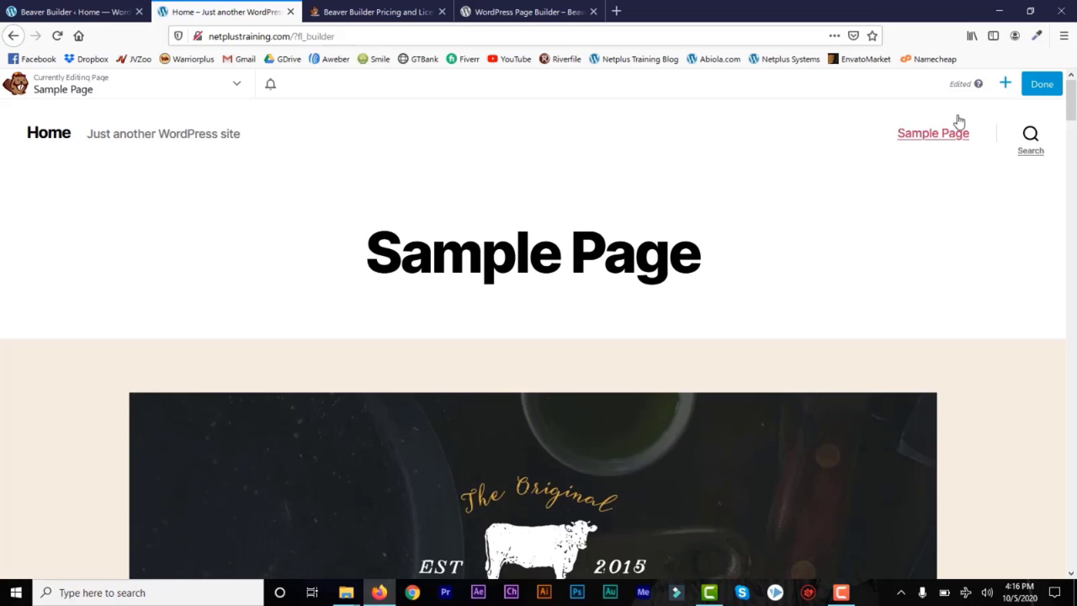
left_click(61, 13)
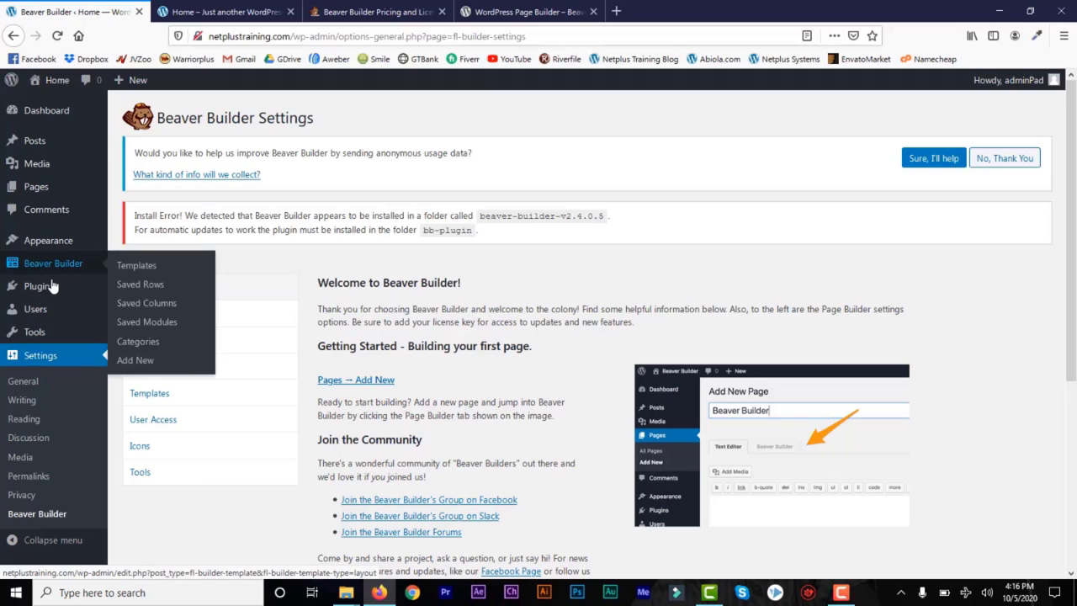
Step: Deactivate Beaver Builder Pro and delete the Beaver Builder Lite Version plugin
mouse_move(42, 286)
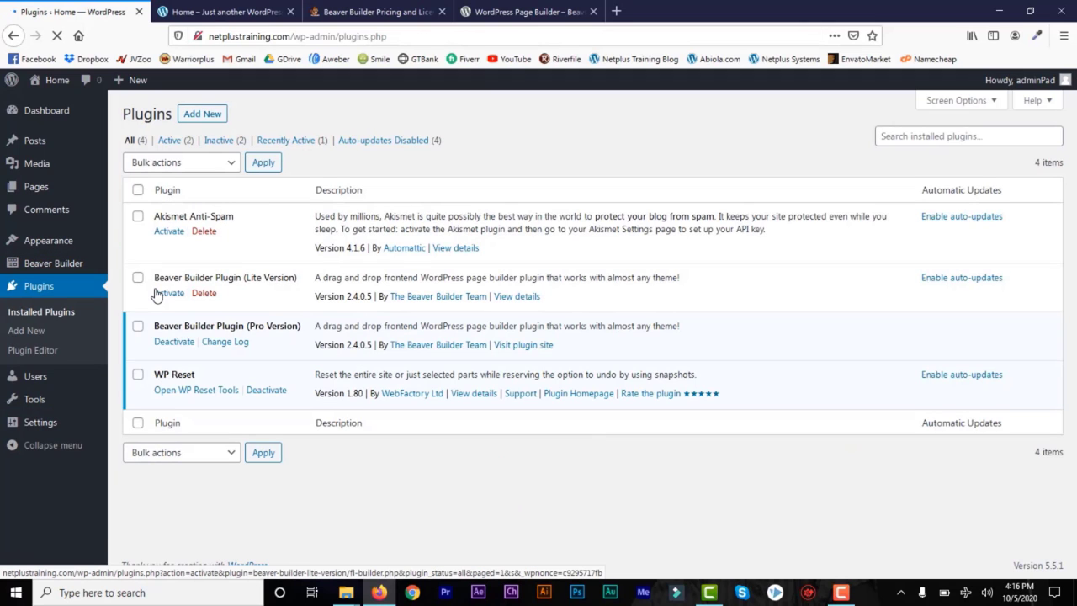
left_click(175, 343)
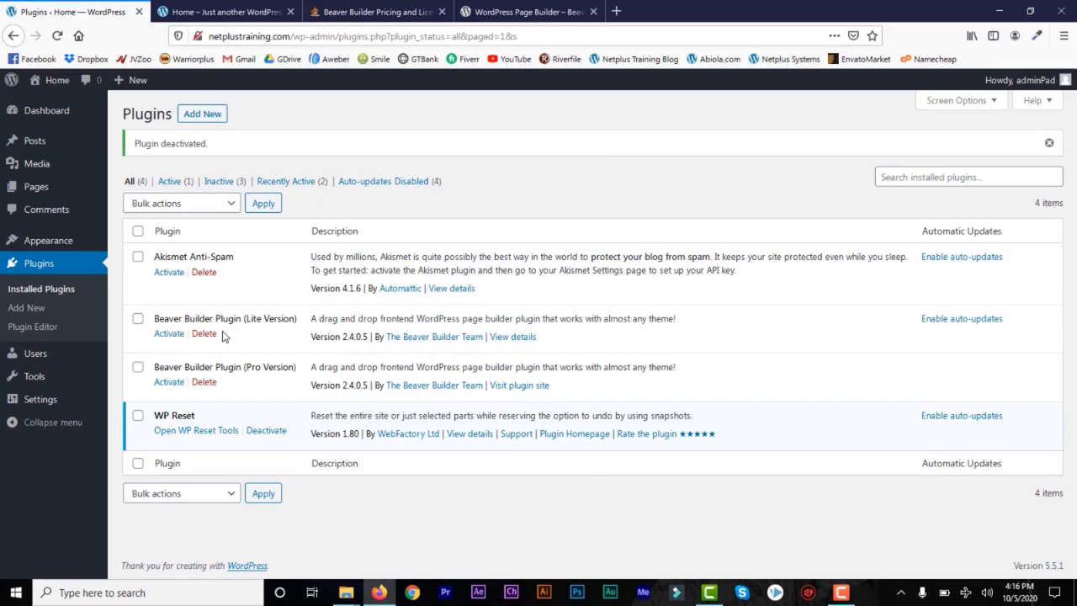
left_click(205, 337)
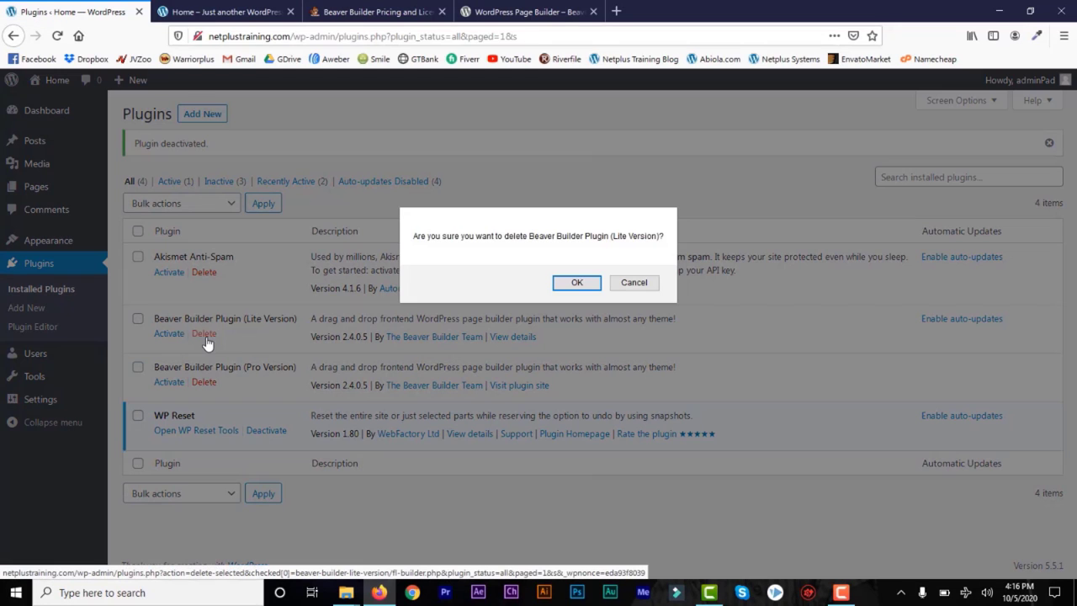
left_click(577, 282)
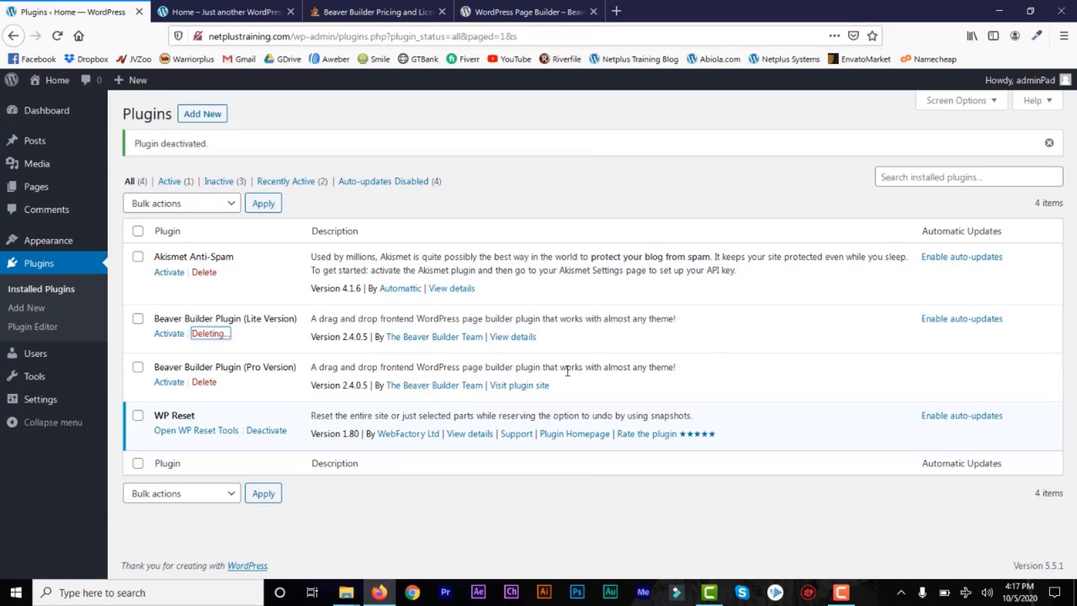
left_click(225, 12)
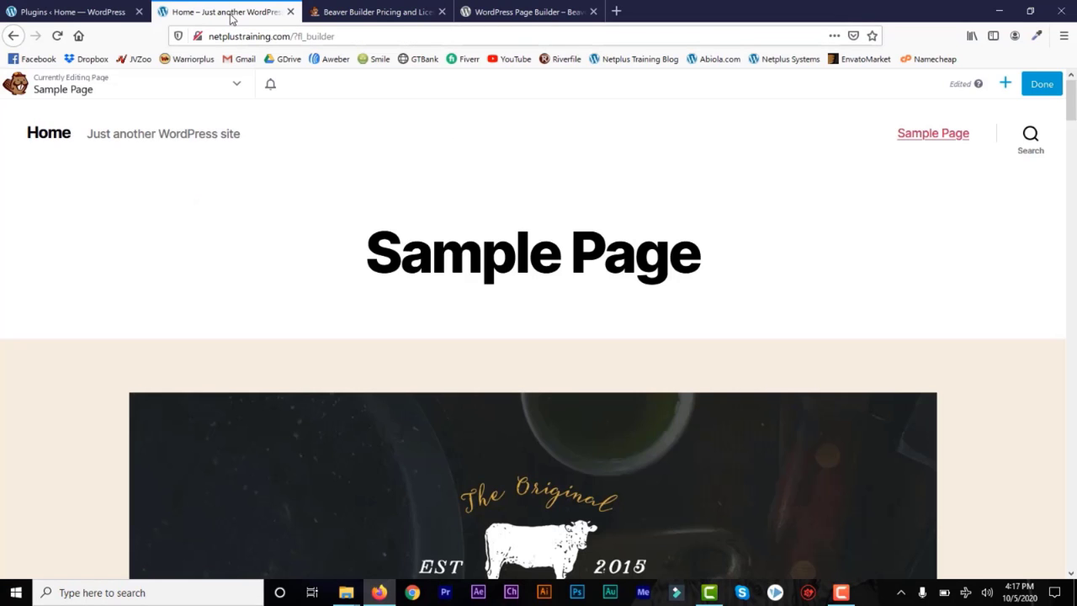
Step: Reload the Sample Page to see its default text, then return to the Plugins admin page
left_click(56, 37)
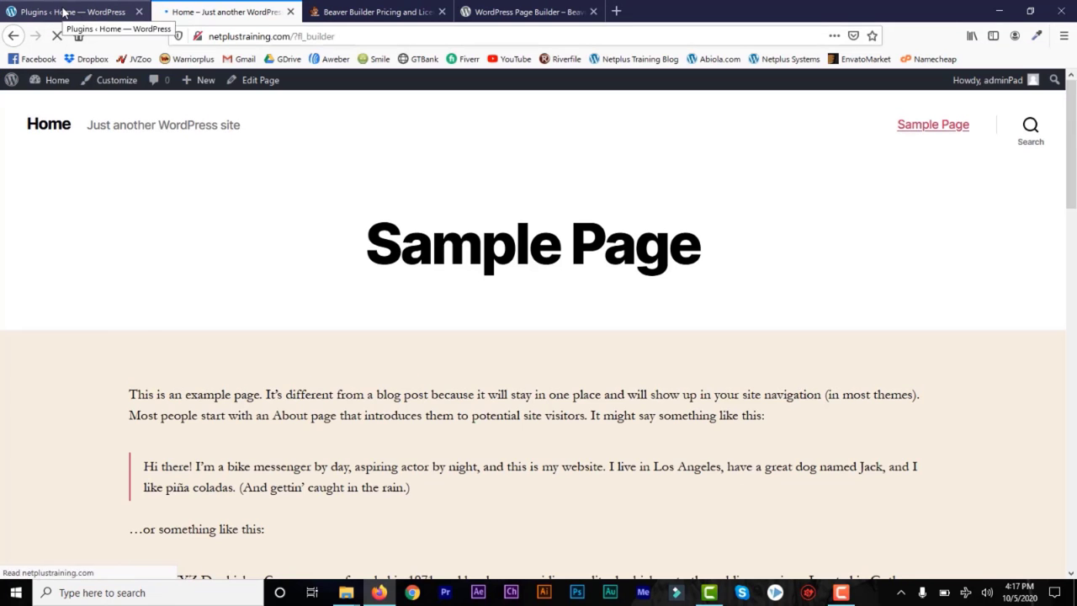
left_click(63, 12)
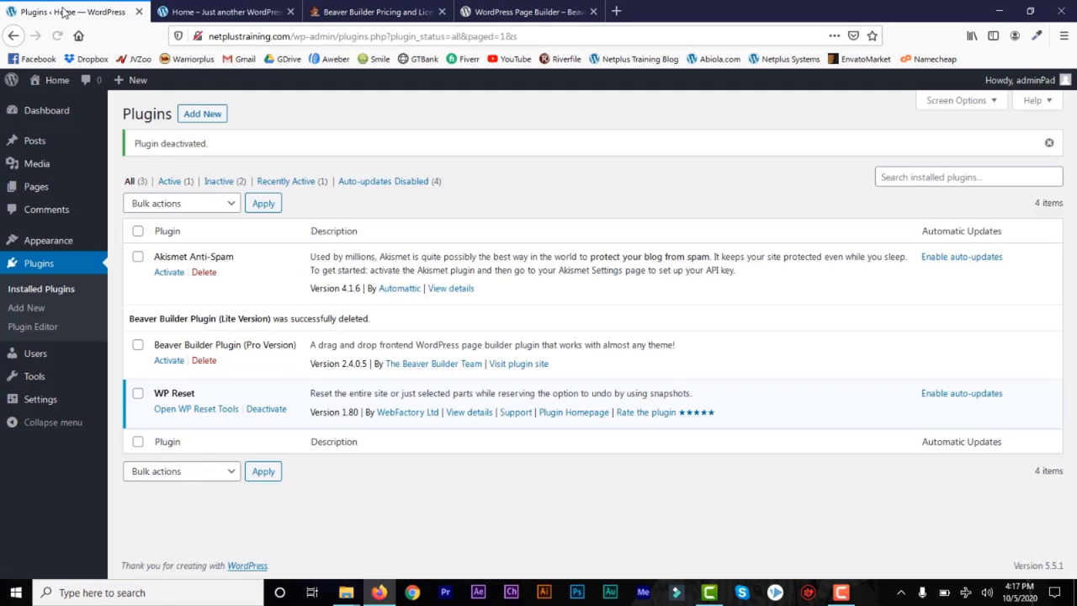
left_click(226, 12)
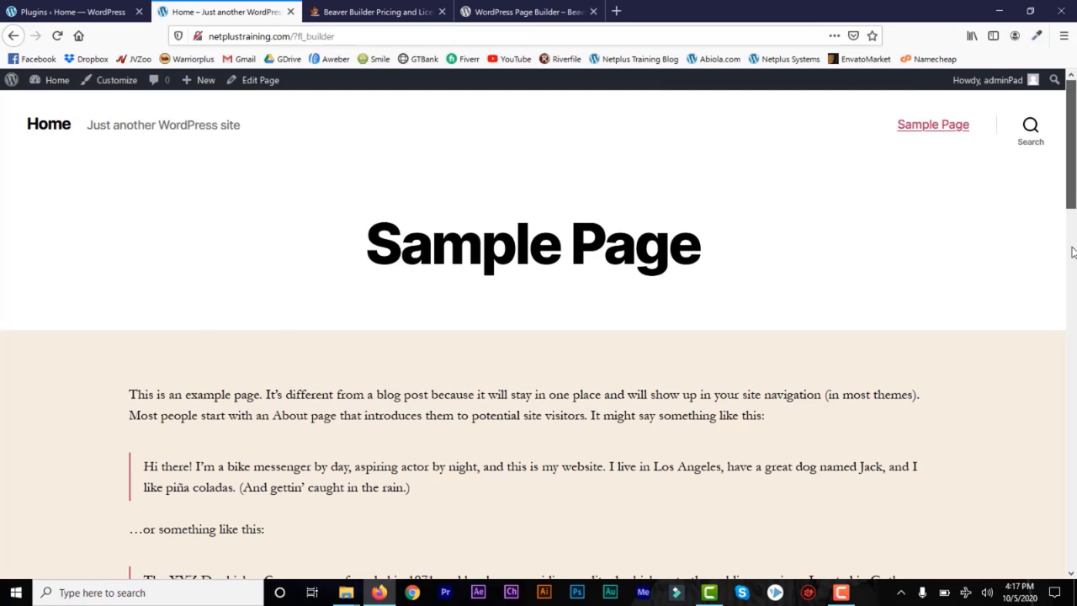
scroll(1073, 253, "down", 10)
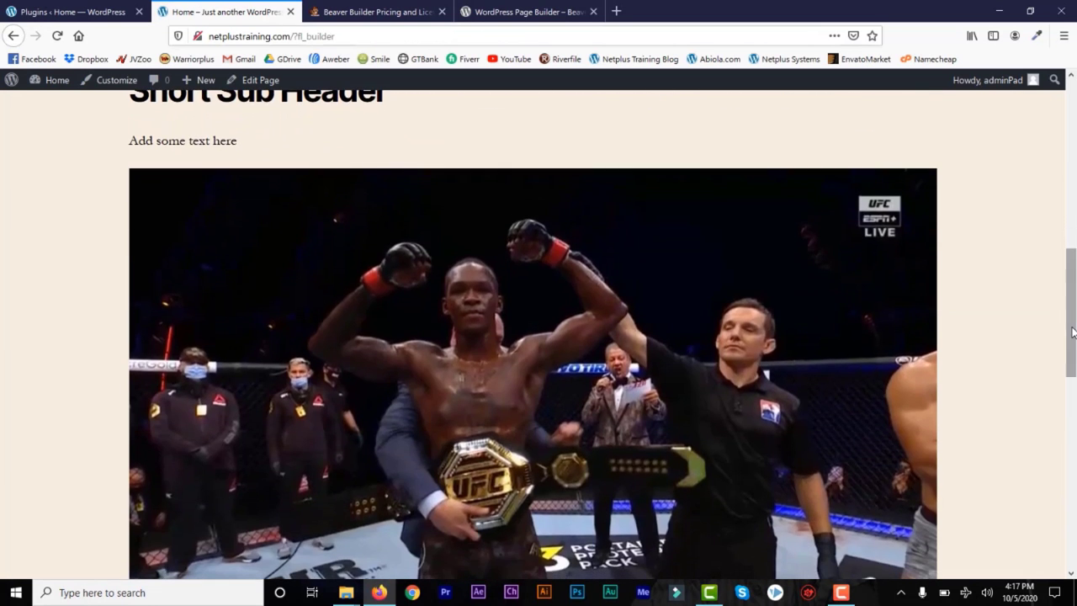
left_click_drag(1072, 332, 1074, 128)
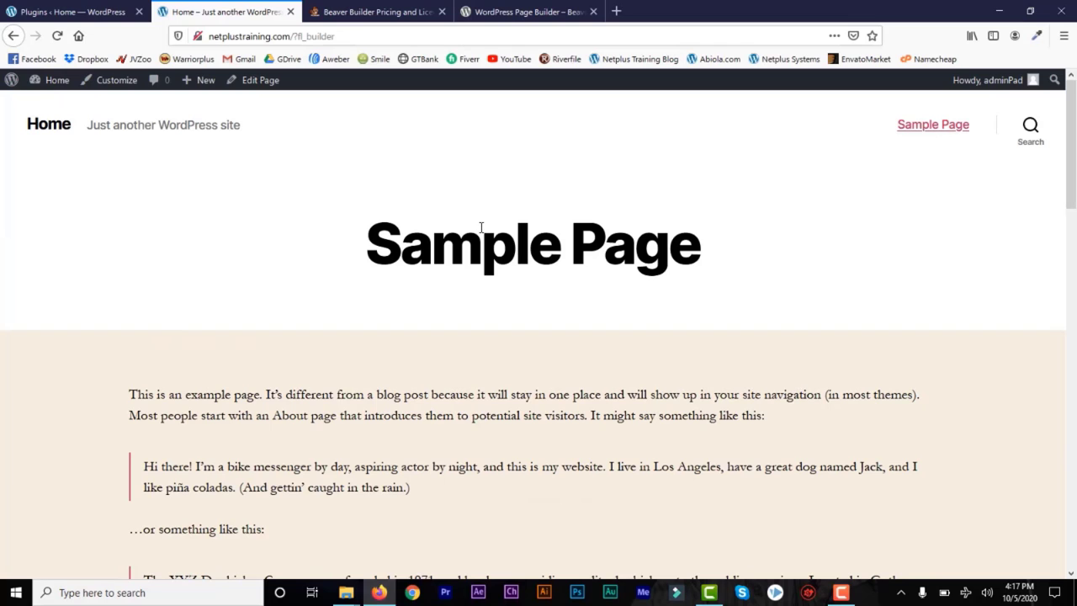
left_click(100, 15)
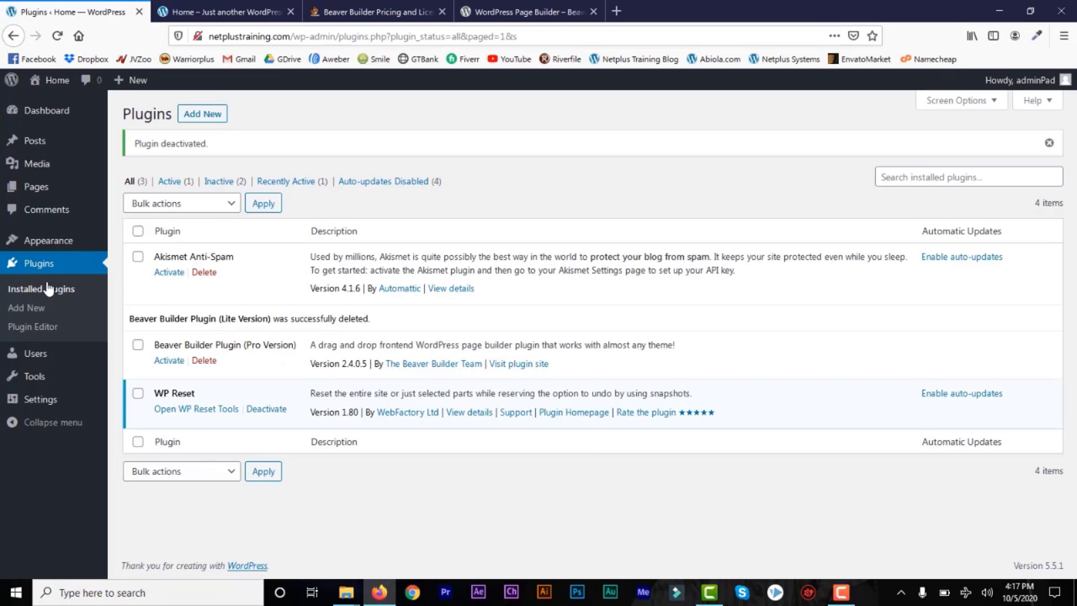
mouse_move(53, 240)
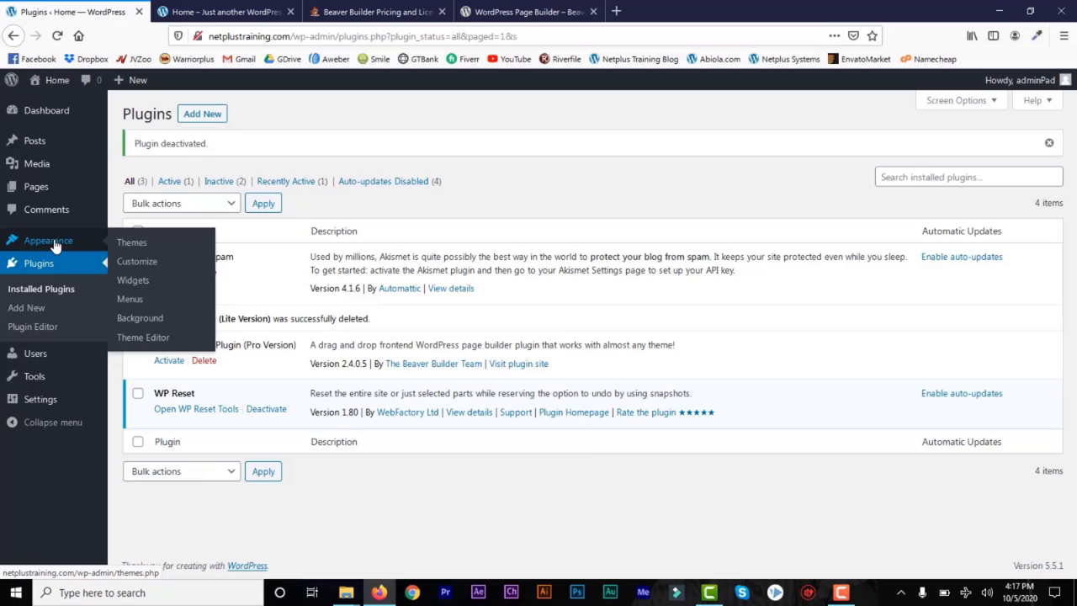
Step: Search the theme directory for Astra and activate the Astra theme
left_click(135, 245)
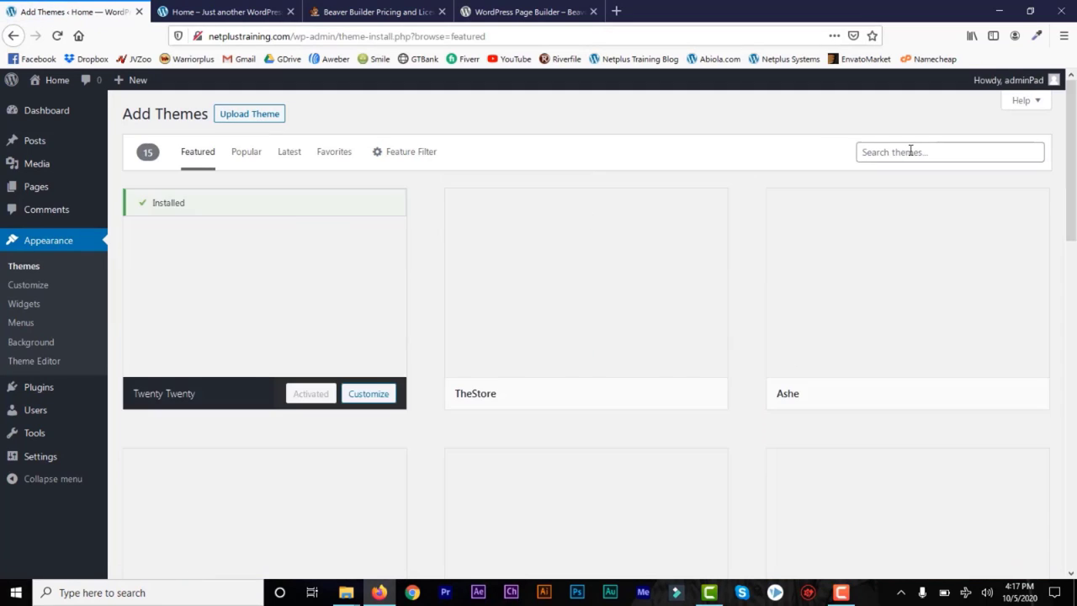
left_click(900, 154)
type("astra")
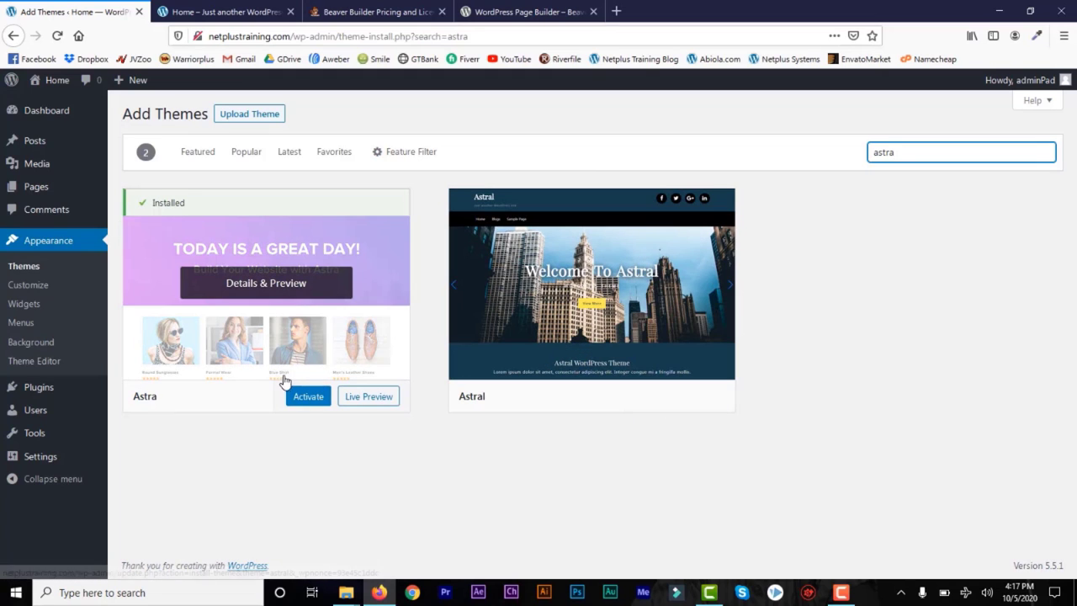
left_click(307, 402)
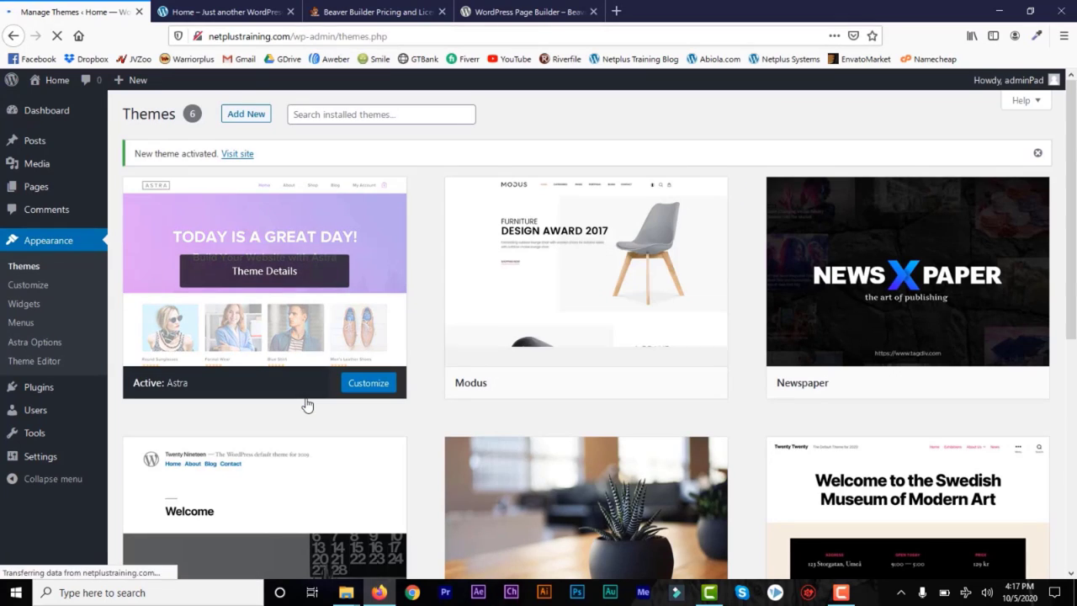
Step: Reload the Sample Page to view it in Astra's layout, then return to theme management
left_click(217, 12)
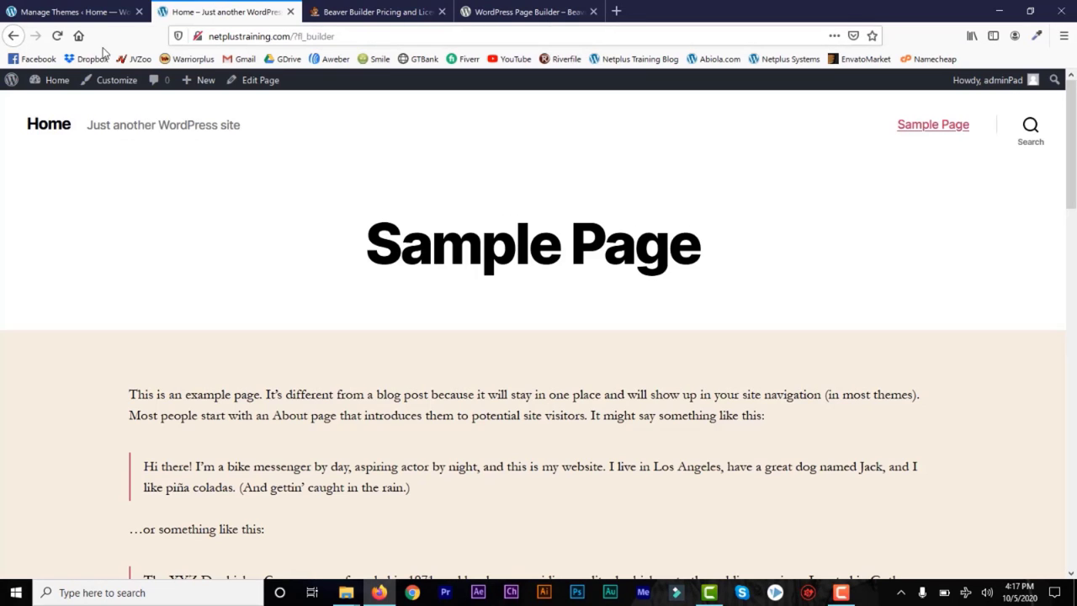
left_click(58, 36)
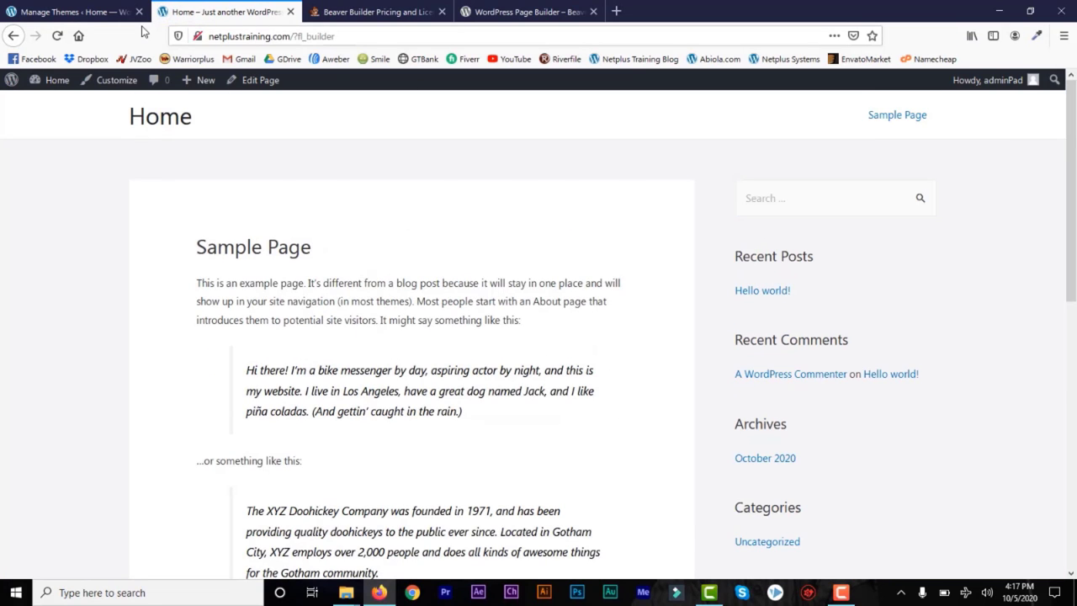
left_click(99, 14)
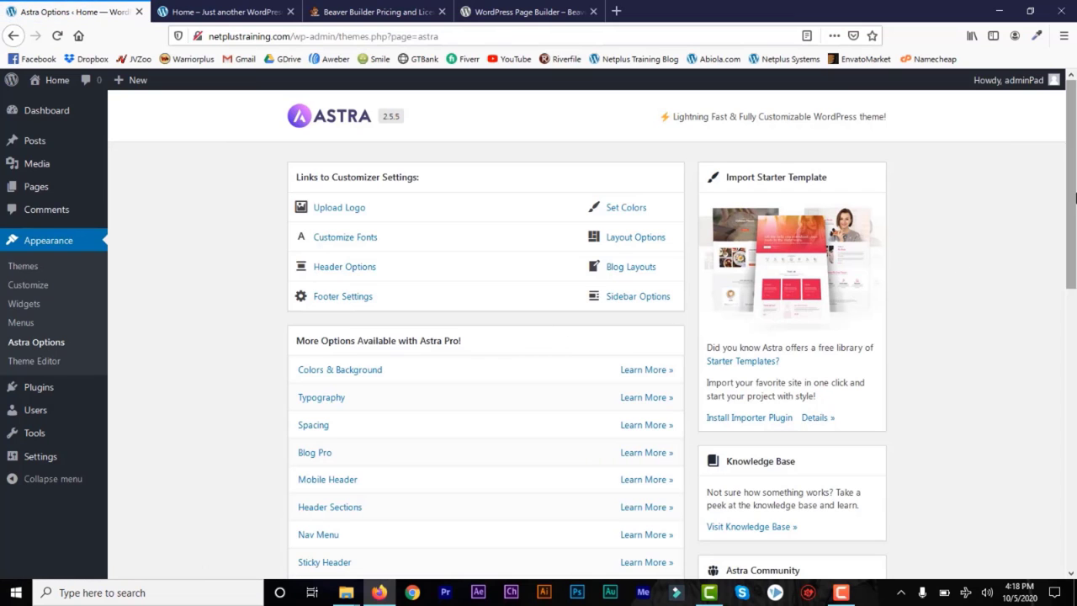
Step: Install the Starter Templates importer plugin from the Astra Options page
scroll(797, 284, "down", 2)
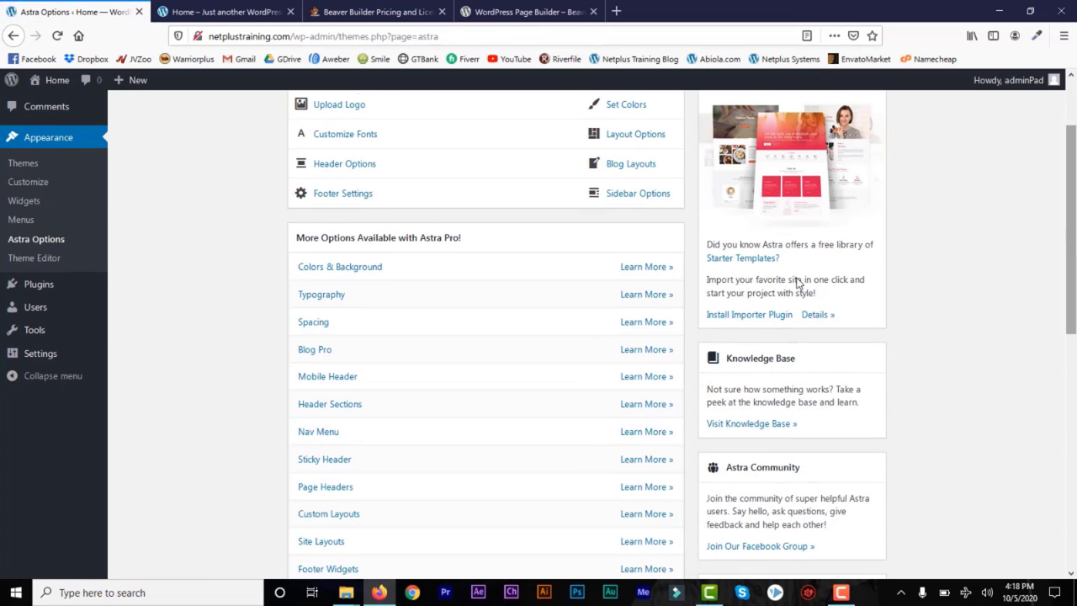
left_click(738, 318)
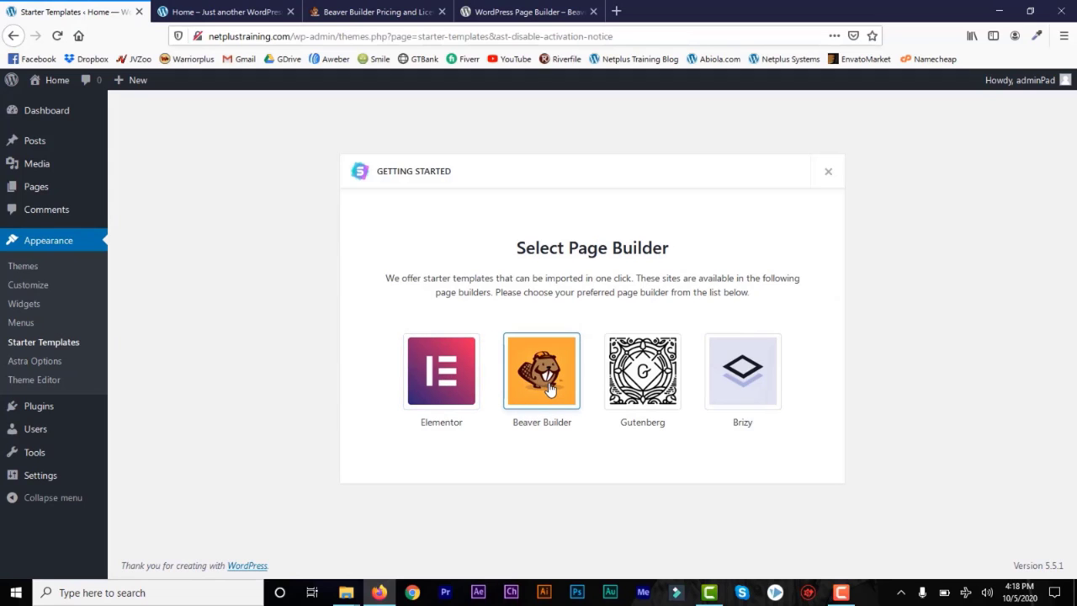
Step: Choose Beaver Builder as the page builder for Starter Templates
left_click(551, 388)
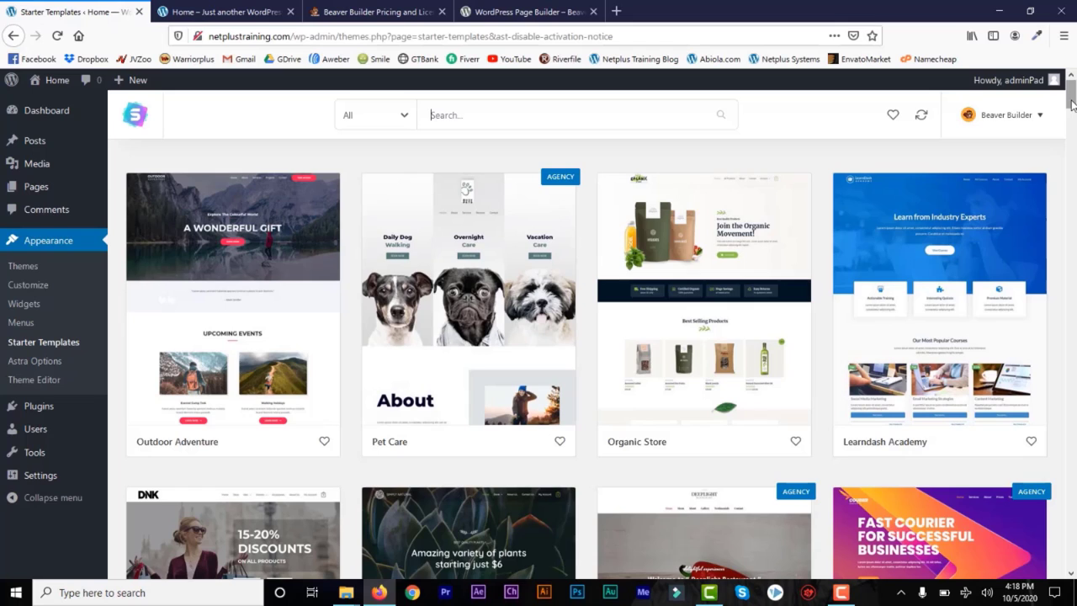
mouse_move(1071, 103)
left_mouse_down()
mouse_move(1069, 211)
mouse_move(1073, 95)
left_mouse_up()
left_click(1041, 118)
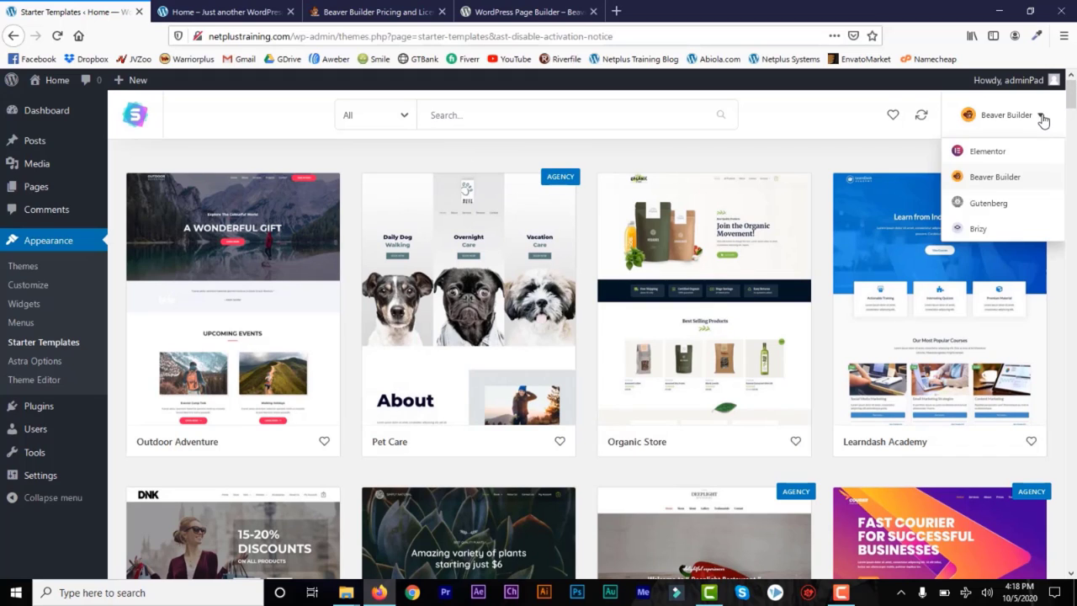
left_click(1041, 118)
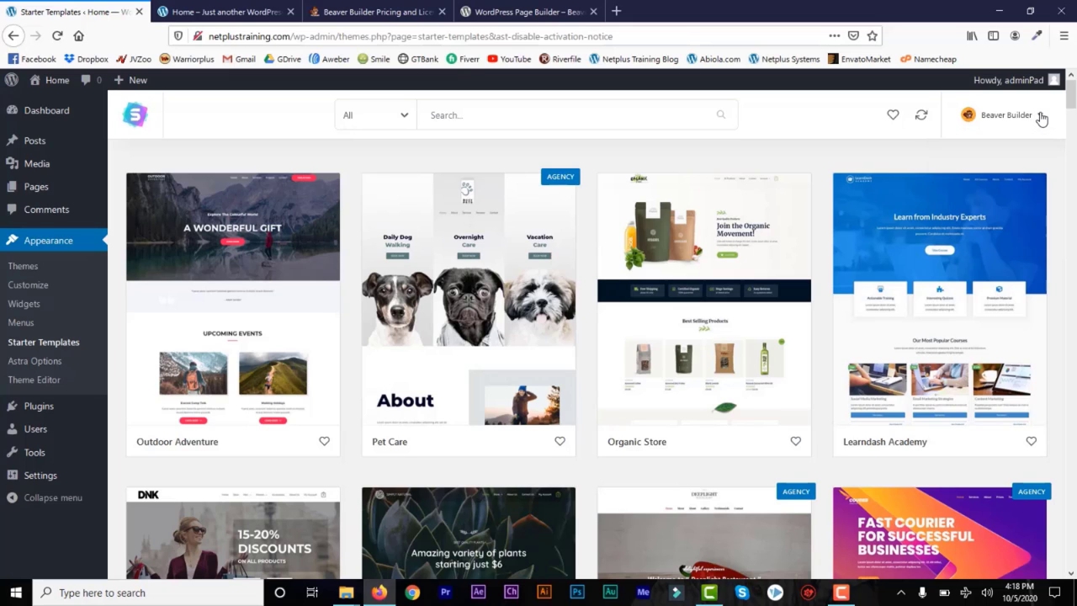
Step: Filter the starter templates to Free ones in the Business category
left_click(402, 122)
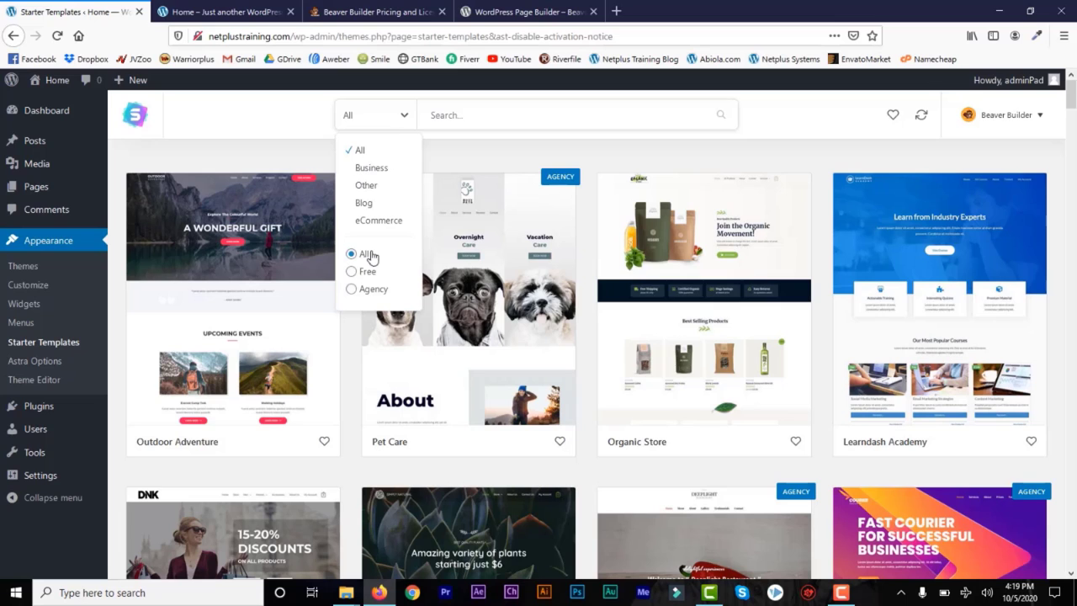
left_click(352, 273)
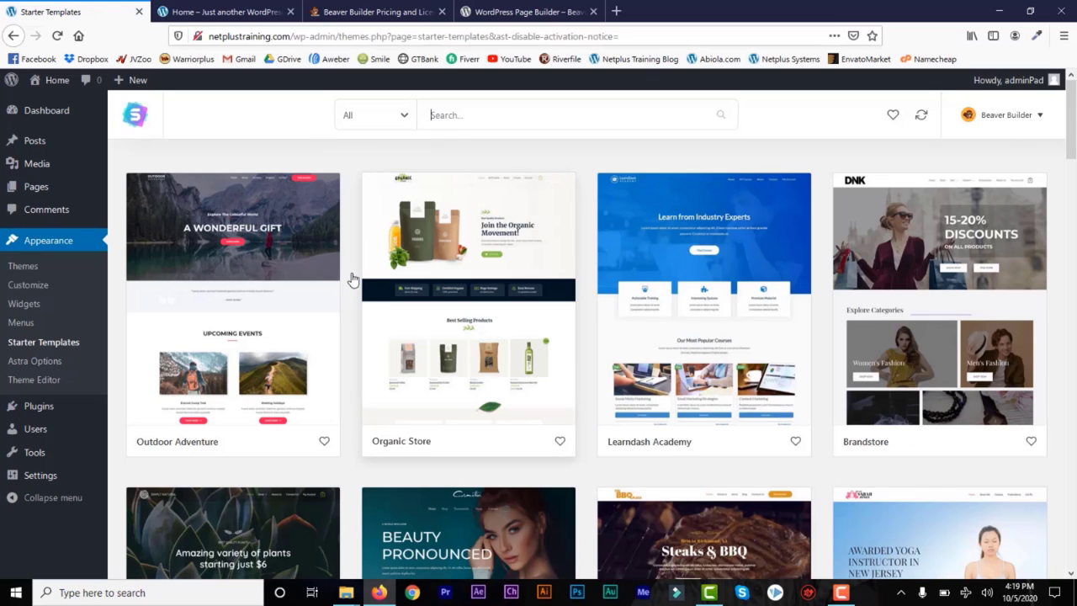
left_click(424, 127)
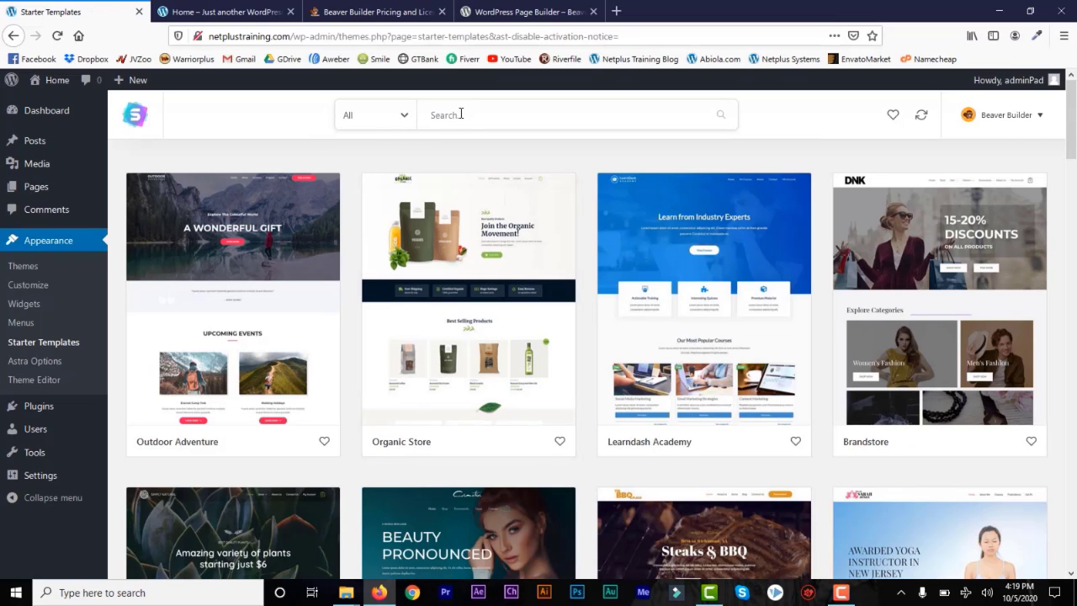
left_click_drag(1073, 128, 1073, 101)
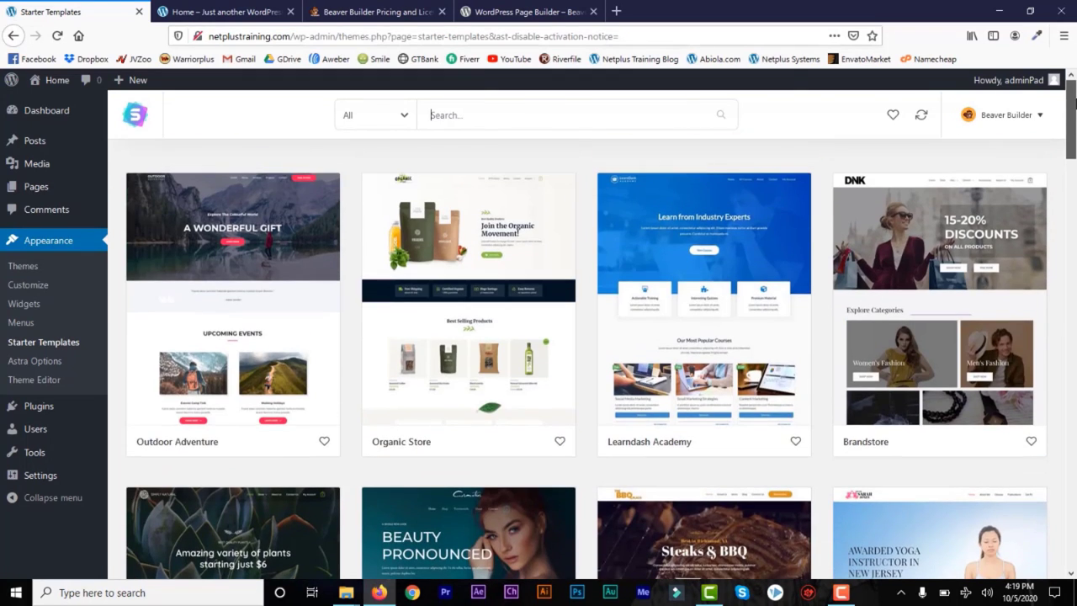
left_click(404, 117)
left_click(368, 169)
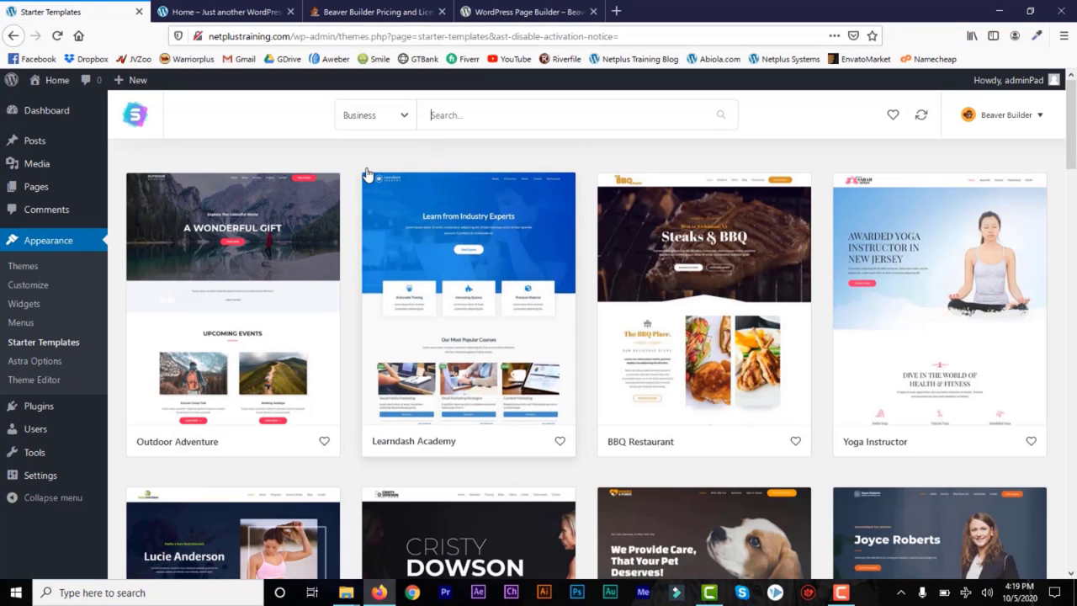
mouse_move(1069, 150)
left_mouse_down()
mouse_move(1074, 433)
mouse_move(1072, 166)
left_mouse_up()
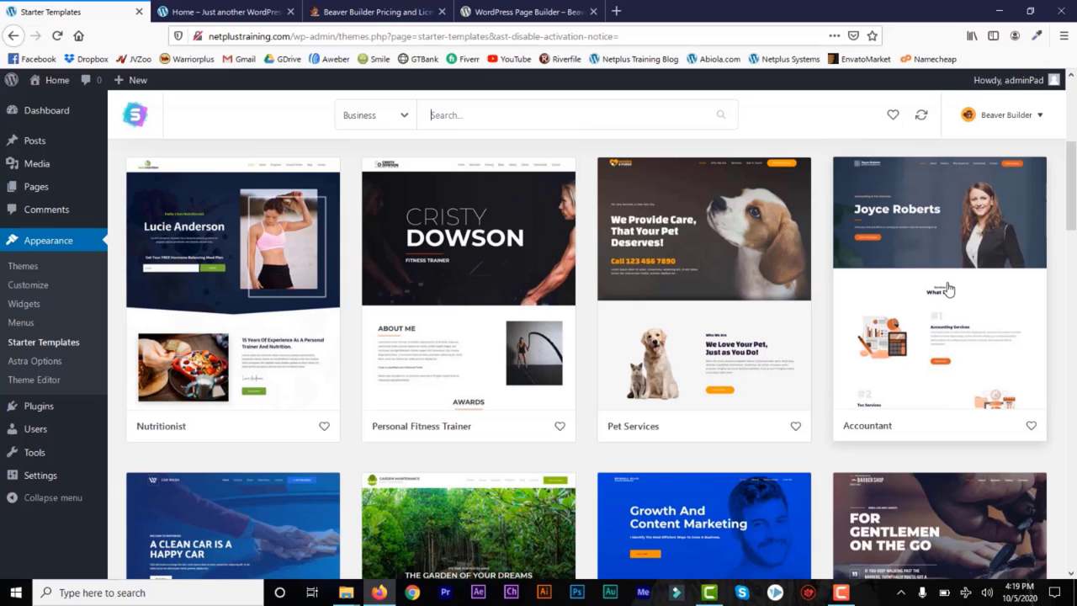
Step: Open the Accountant template's details and browse its full demo site in another tab
left_click(926, 229)
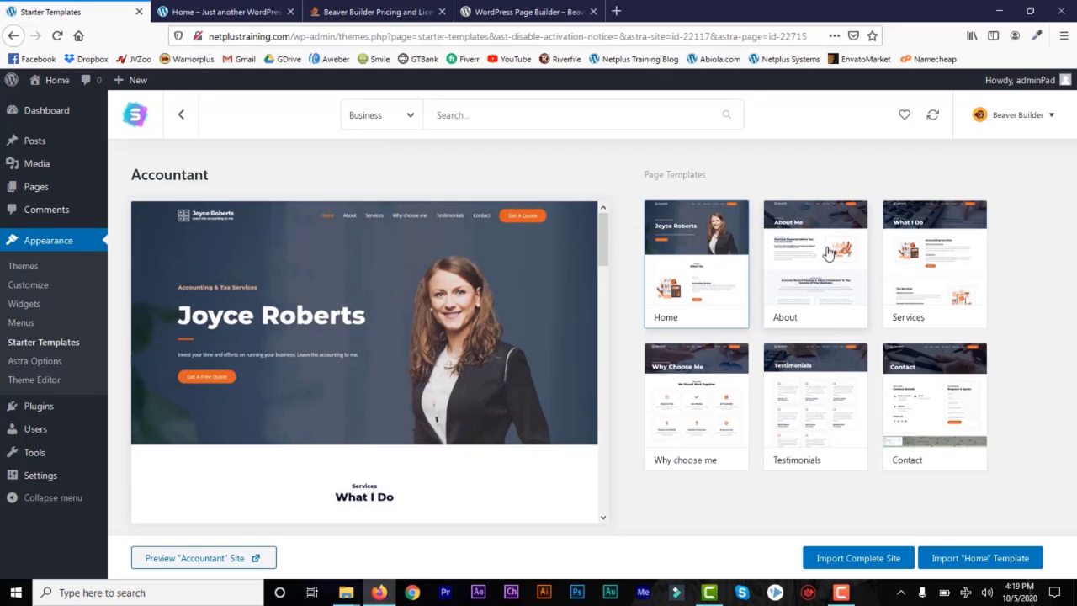
left_click(216, 559)
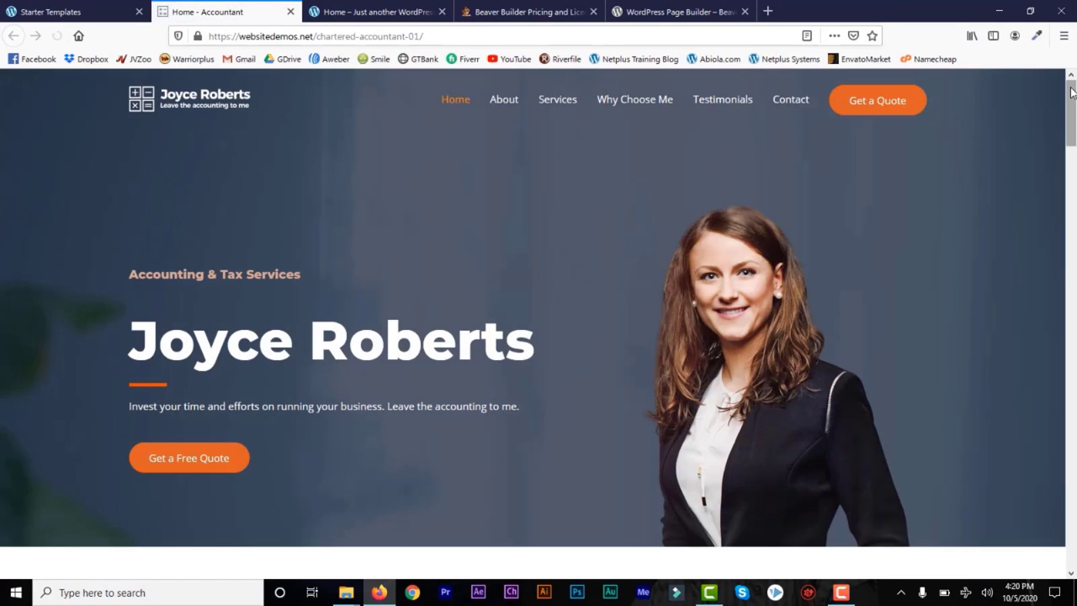
left_click_drag(1073, 96, 1070, 511)
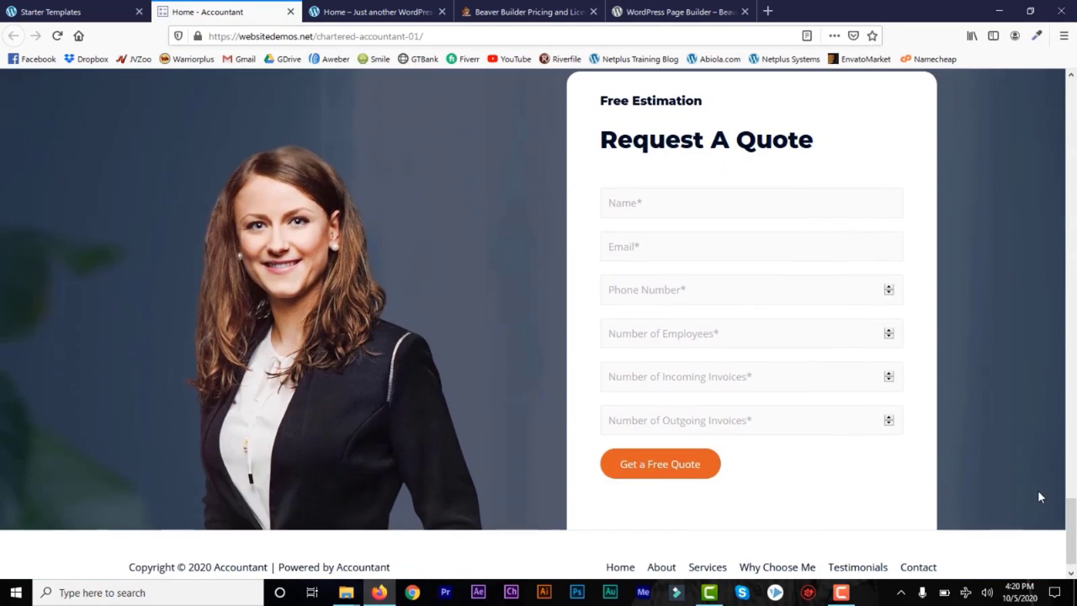
left_click(48, 13)
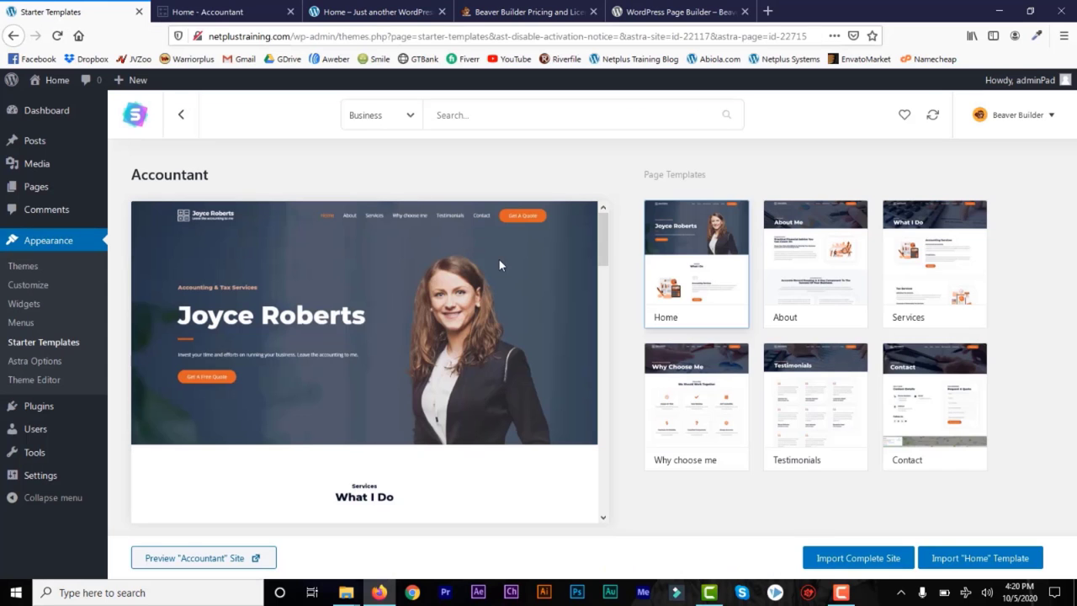
Step: Preview the About, Services, Why Choose Me, Testimonials and Contact page templates
left_click(810, 252)
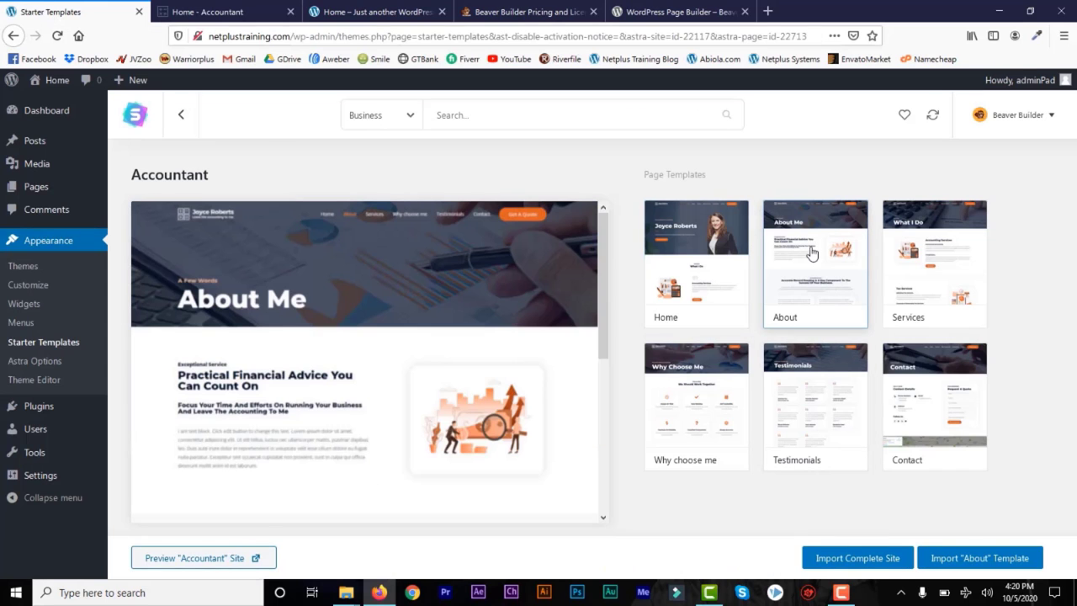
left_click(929, 266)
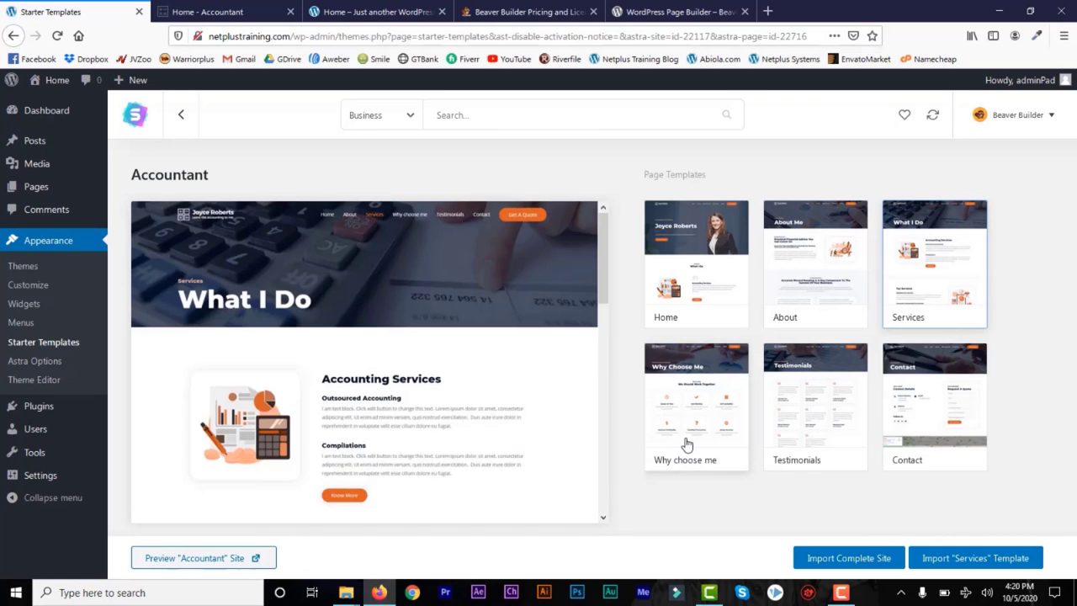
left_click(685, 445)
left_click(846, 414)
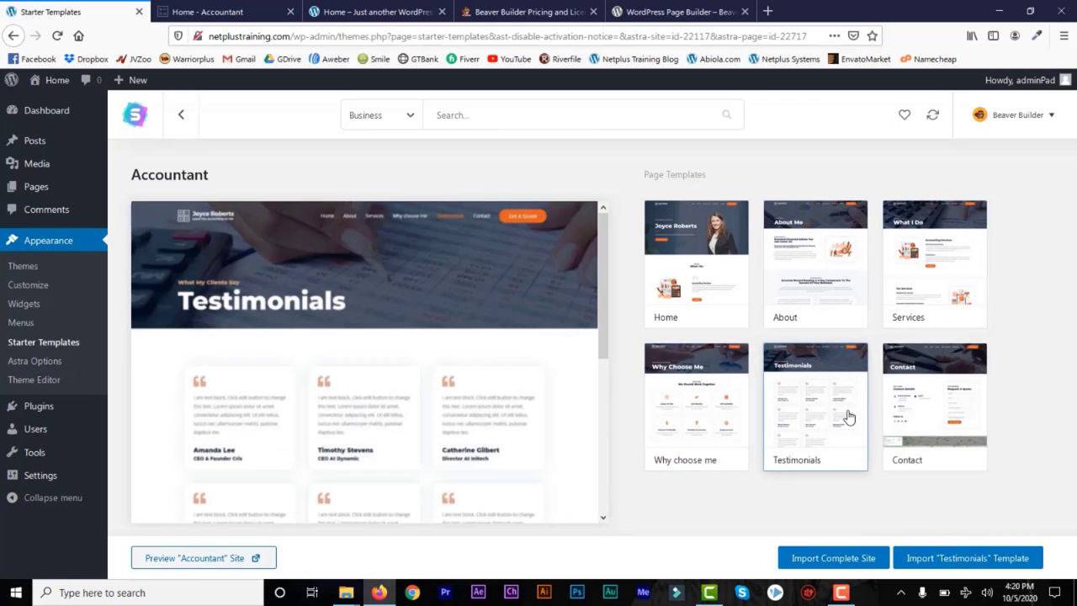
left_click(944, 405)
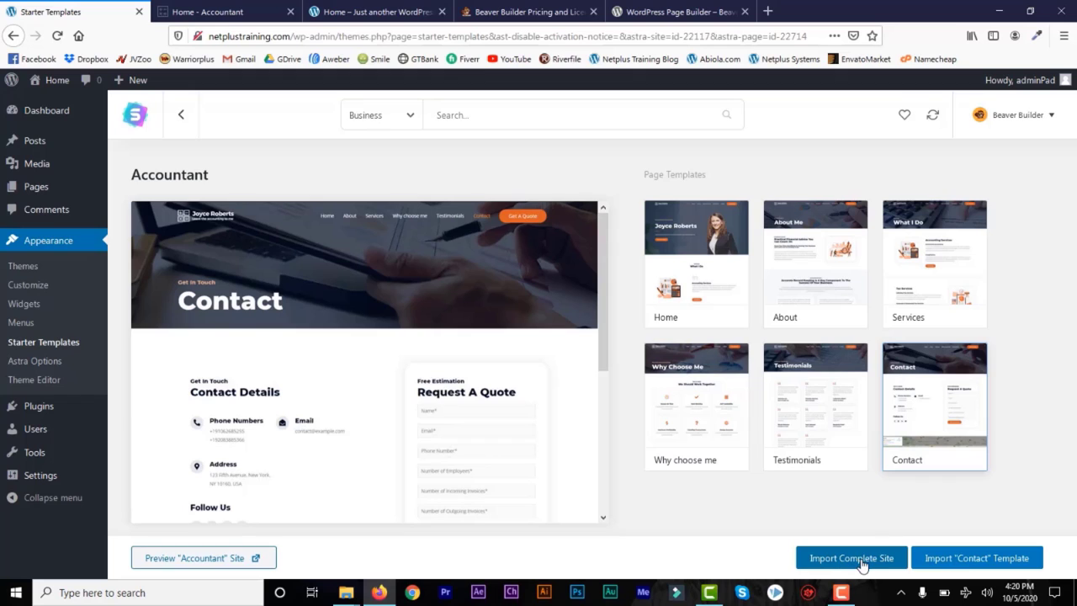
left_click(813, 413)
left_click(697, 408)
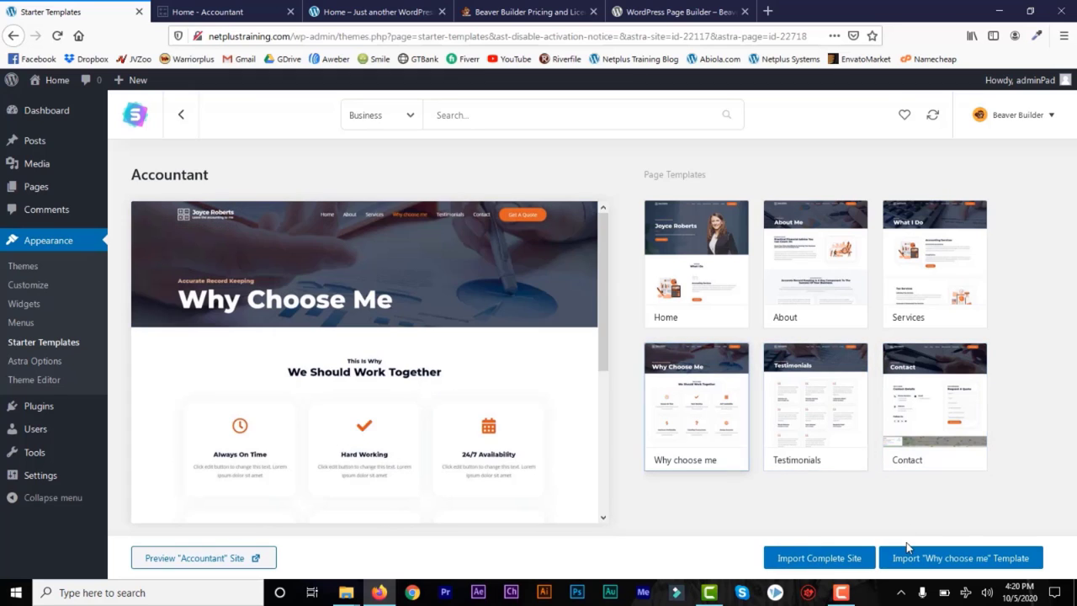
left_click(801, 560)
Step: Import the complete Accountant site and open the imported site in a new tab
left_click(805, 562)
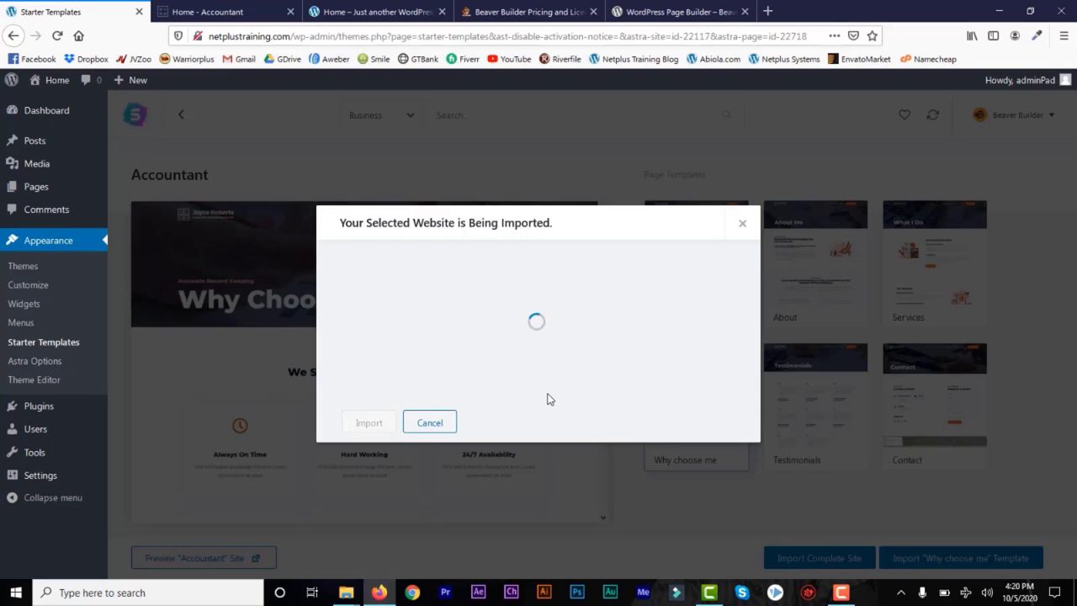
left_click(371, 423)
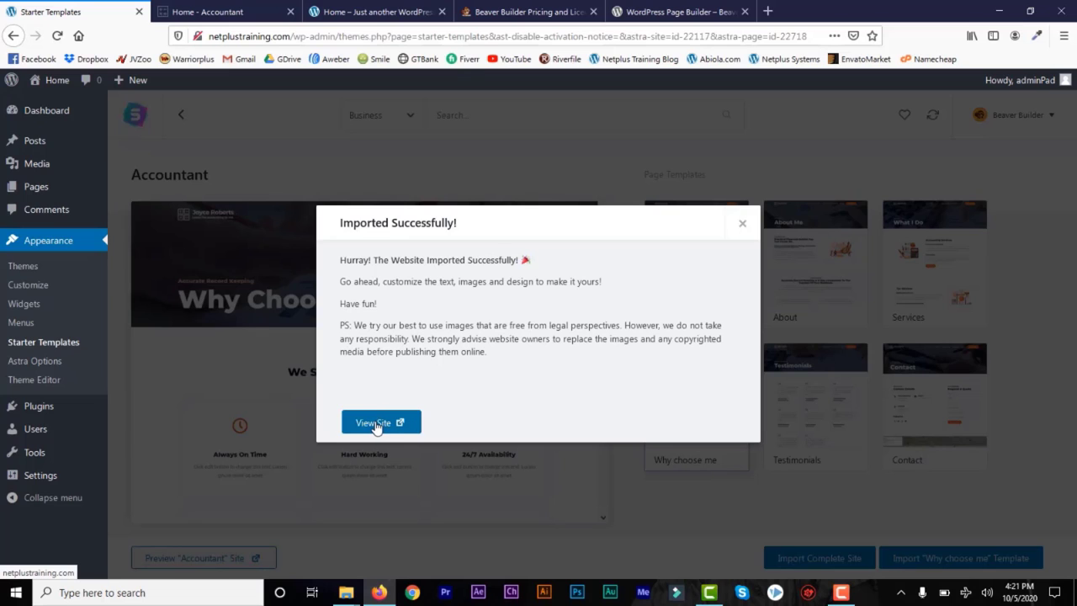
right_click(376, 427)
left_click(380, 433)
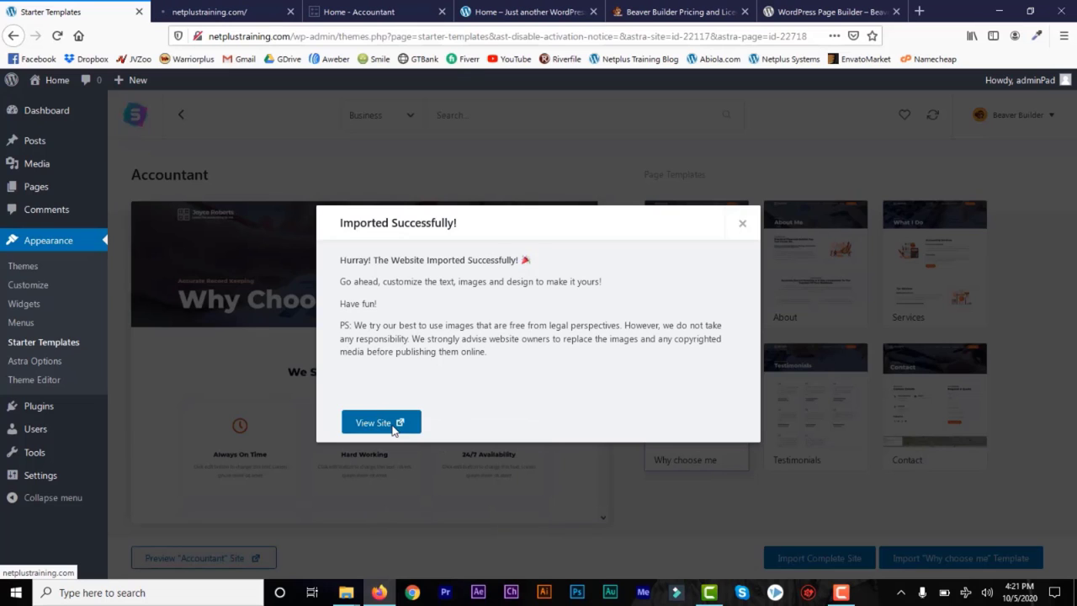
Step: Close the old Accountant tab, check the live home page, and dismiss the Imported Successfully message
left_click(441, 12)
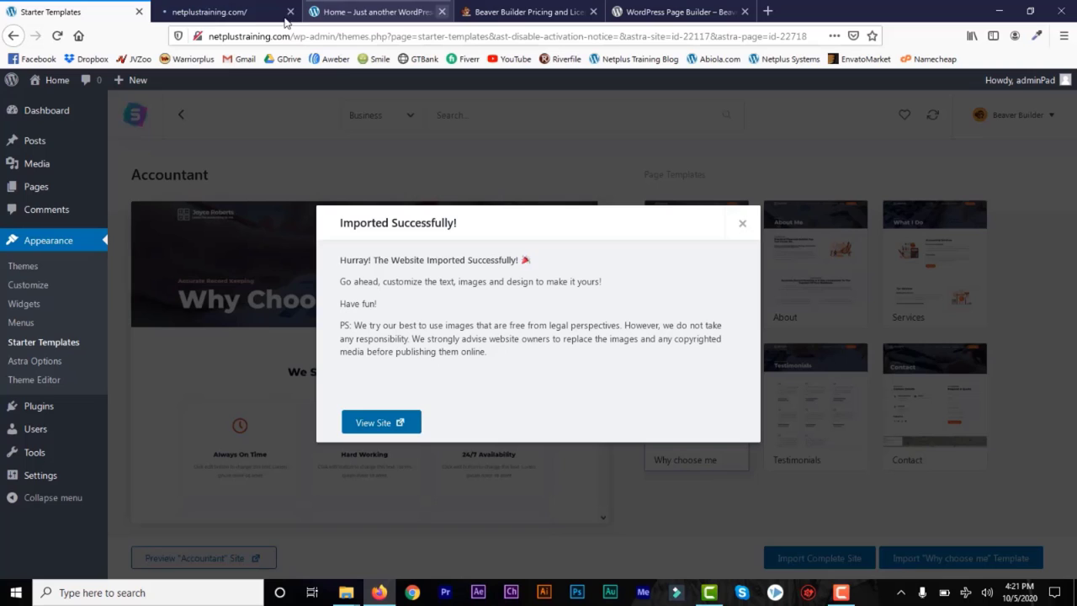
left_click(233, 17)
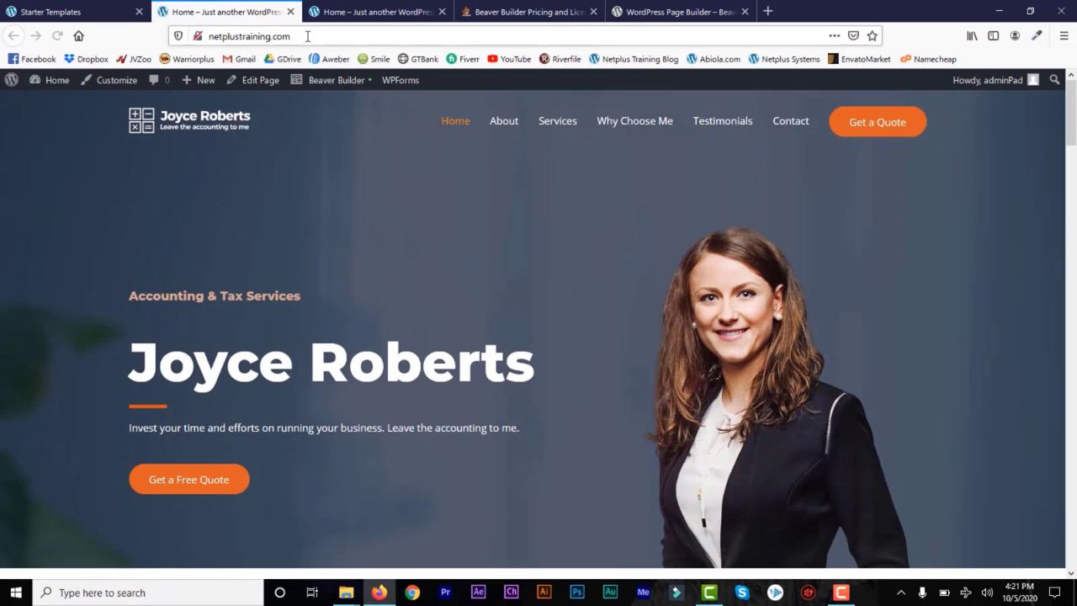
left_click(307, 36)
mouse_move(1070, 126)
left_mouse_down()
mouse_move(1073, 545)
mouse_move(1075, 107)
left_mouse_up()
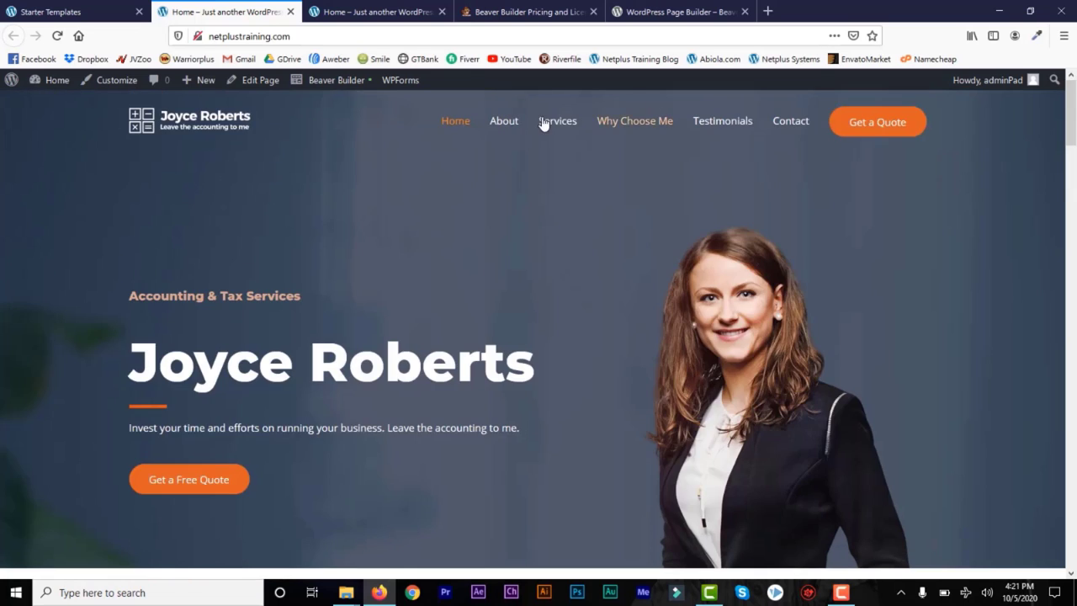
left_click(99, 12)
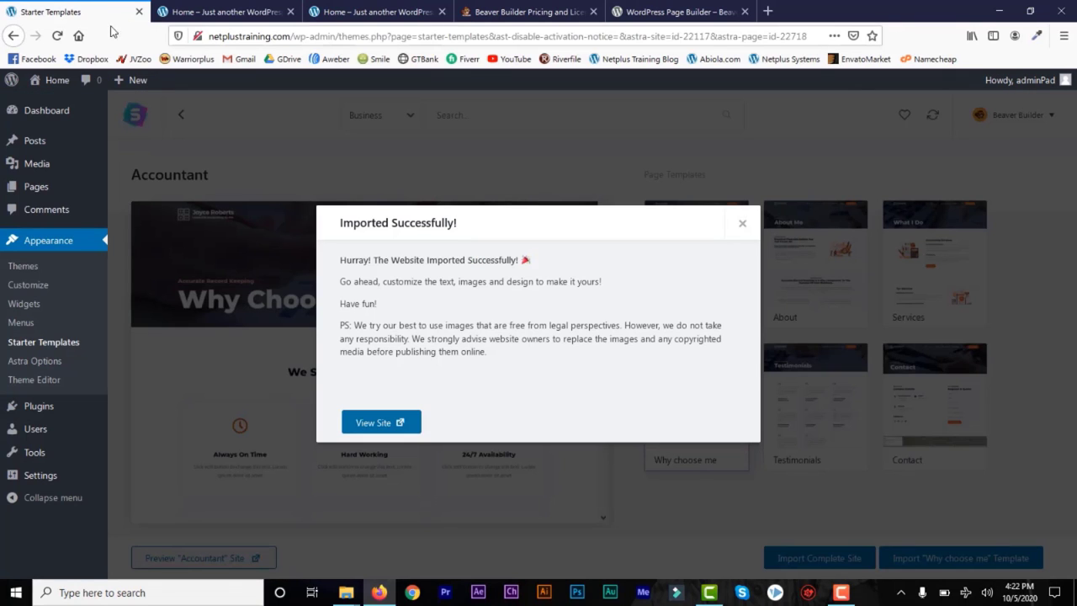
left_click(742, 224)
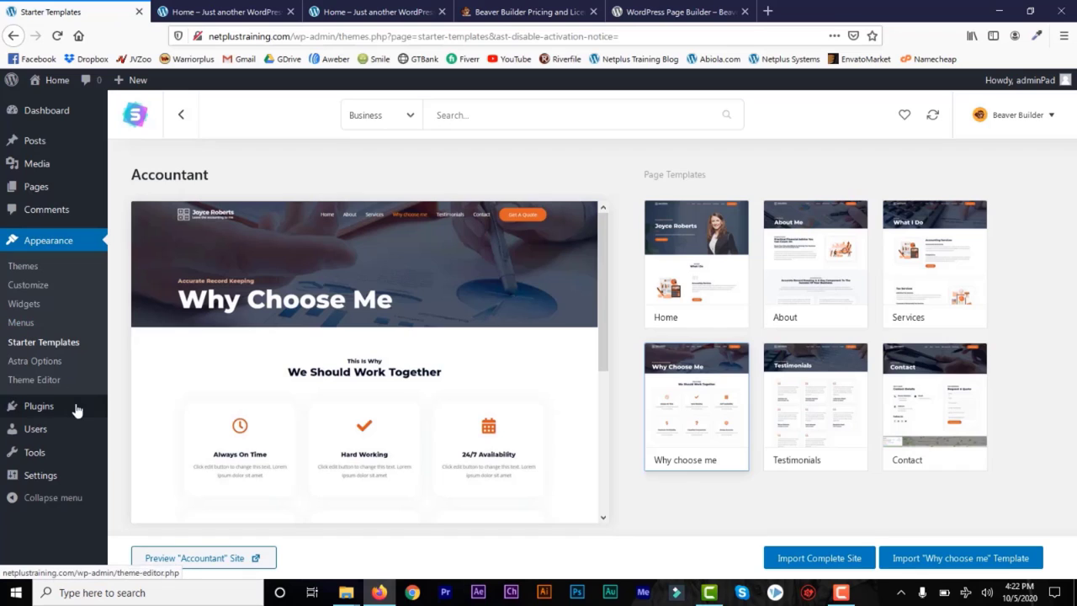
Step: Review Installed Plugins, noting Beaver Builder Plugin (Lite Version) active and the Pro version inactive
mouse_move(65, 417)
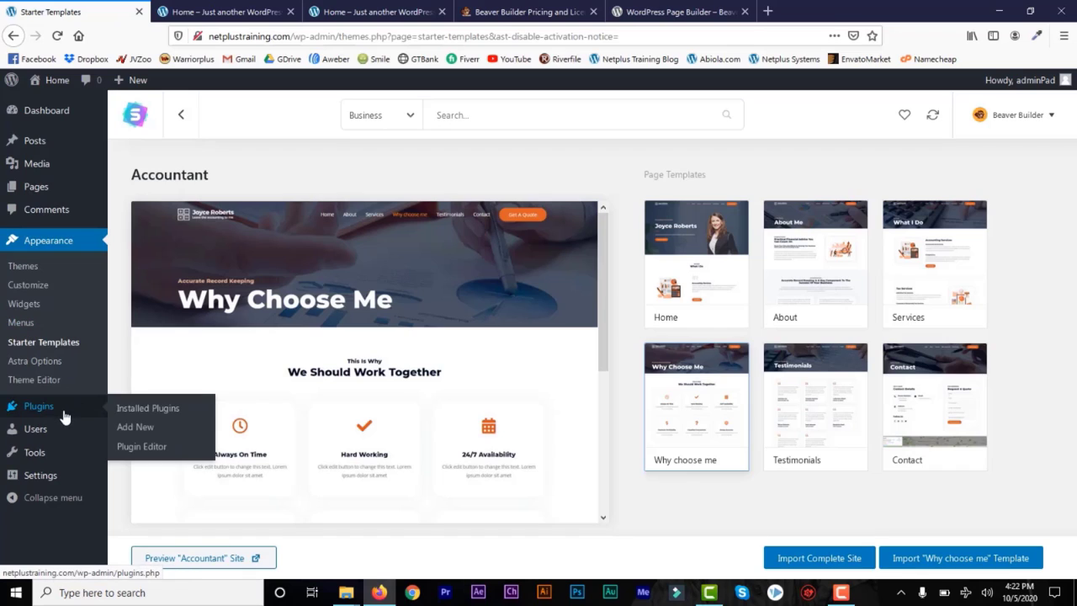
left_click(163, 417)
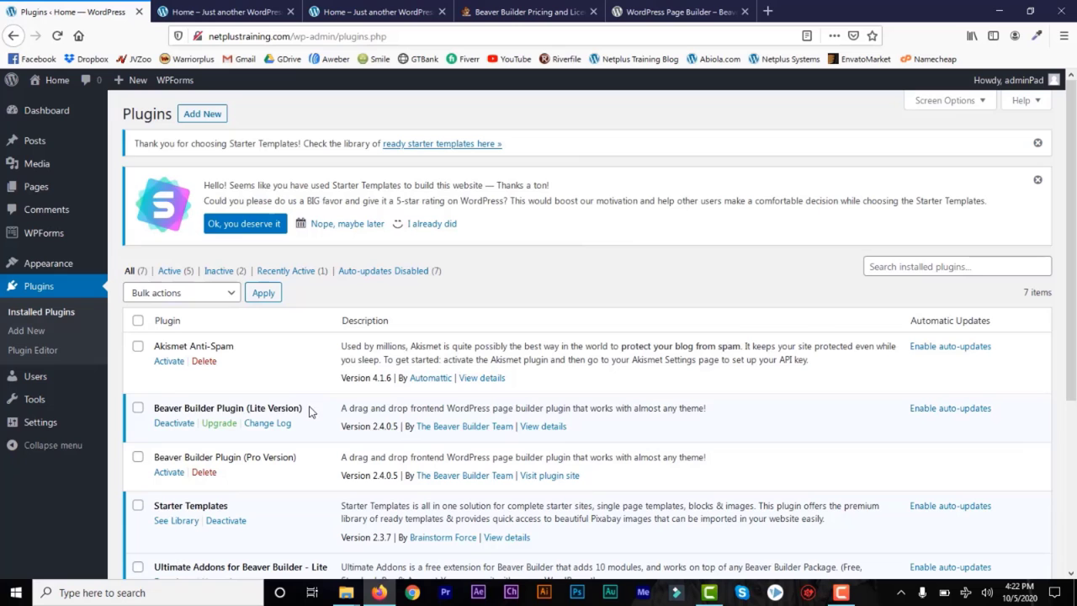
left_click_drag(309, 411, 174, 409)
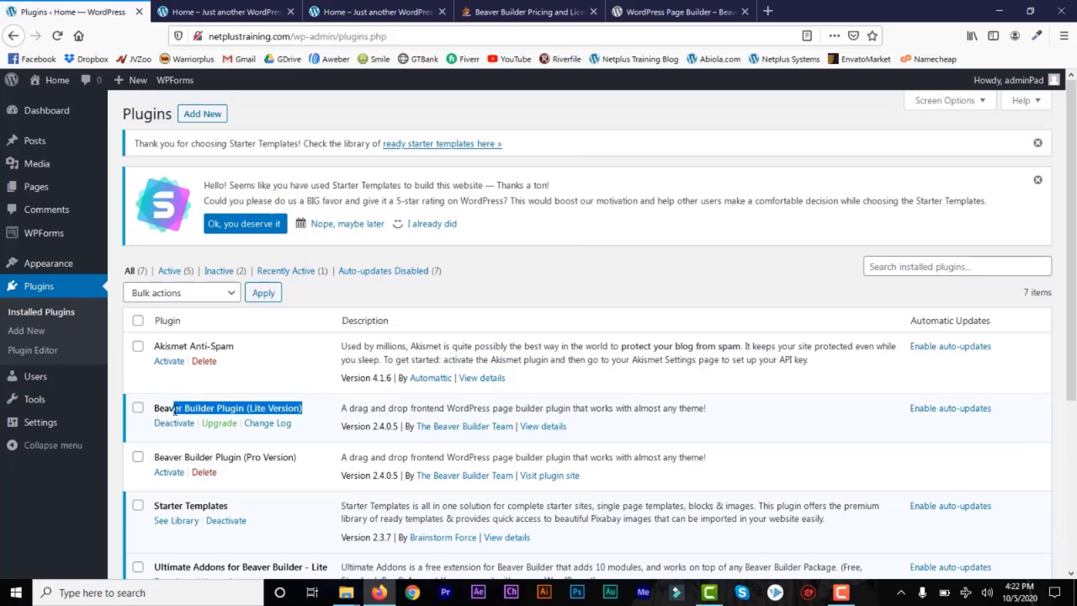
left_click(266, 410)
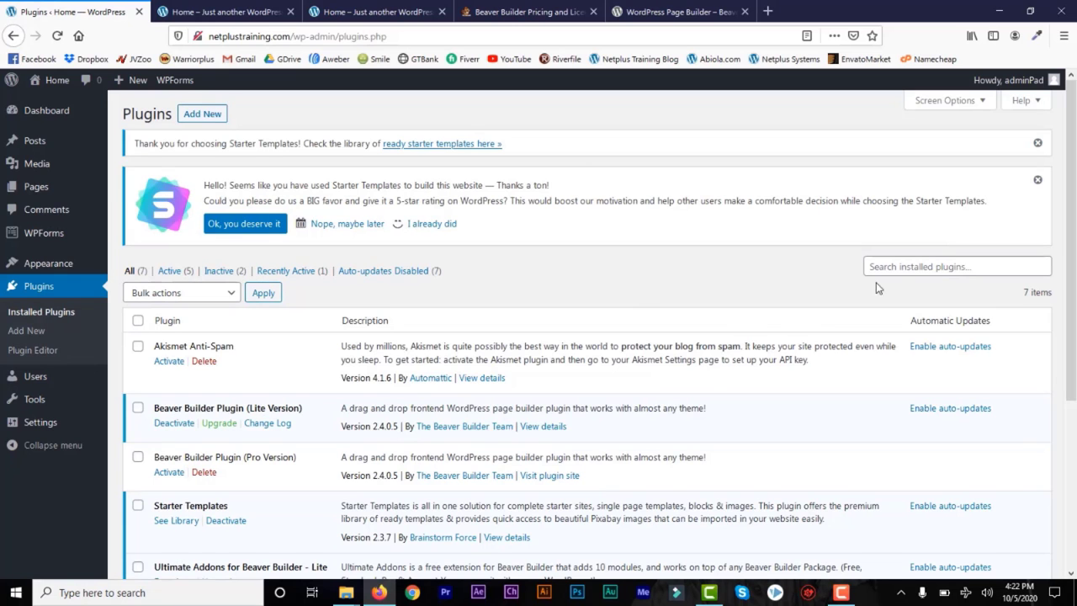
left_click_drag(1075, 267, 1075, 381)
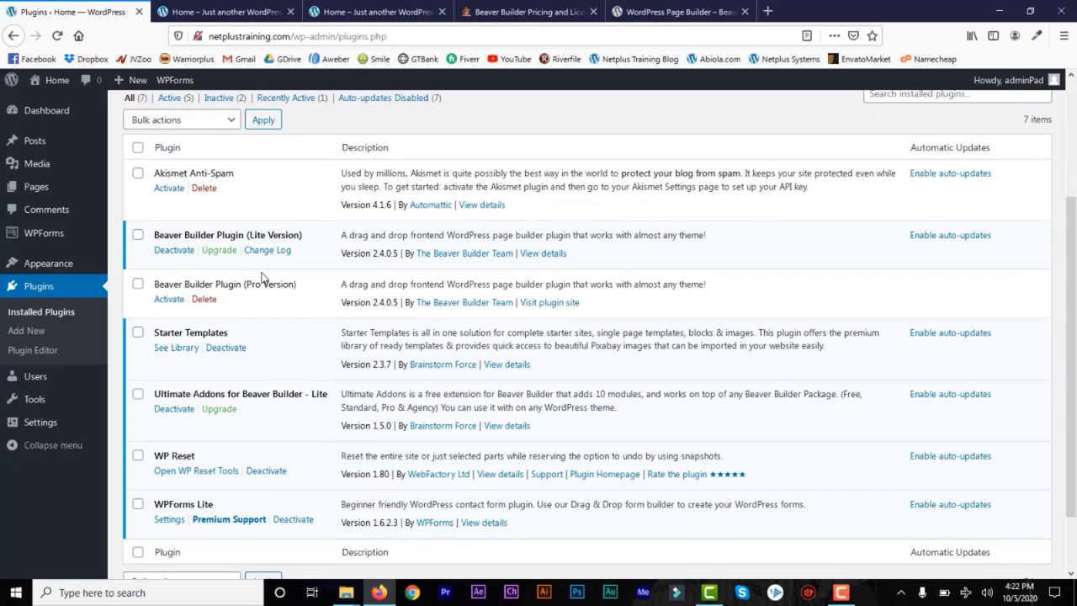
left_click_drag(1075, 422, 1075, 266)
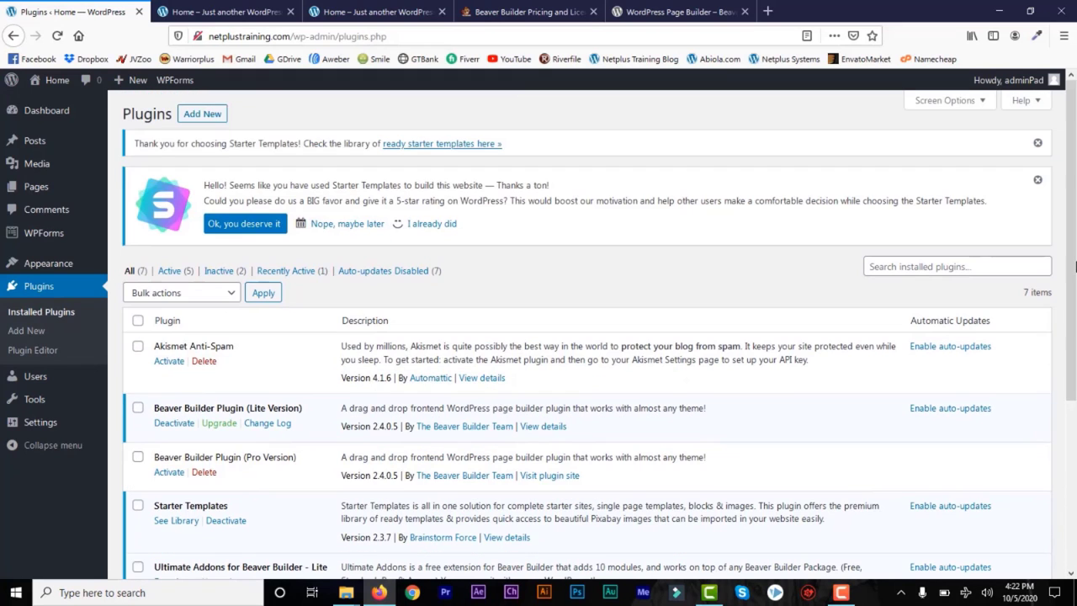
left_click(236, 12)
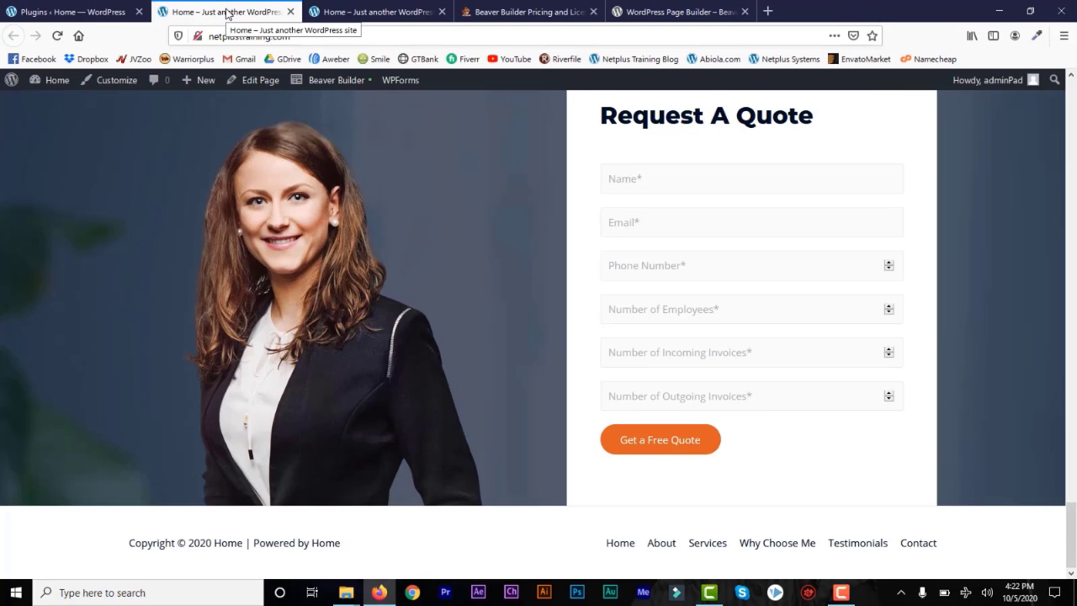
left_click(97, 12)
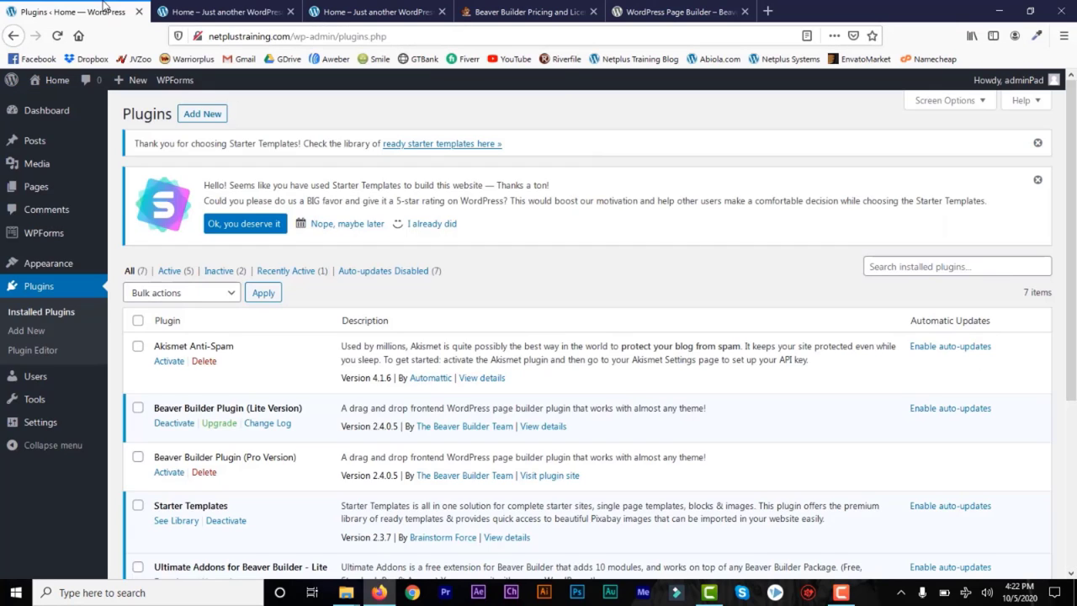
mouse_move(64, 431)
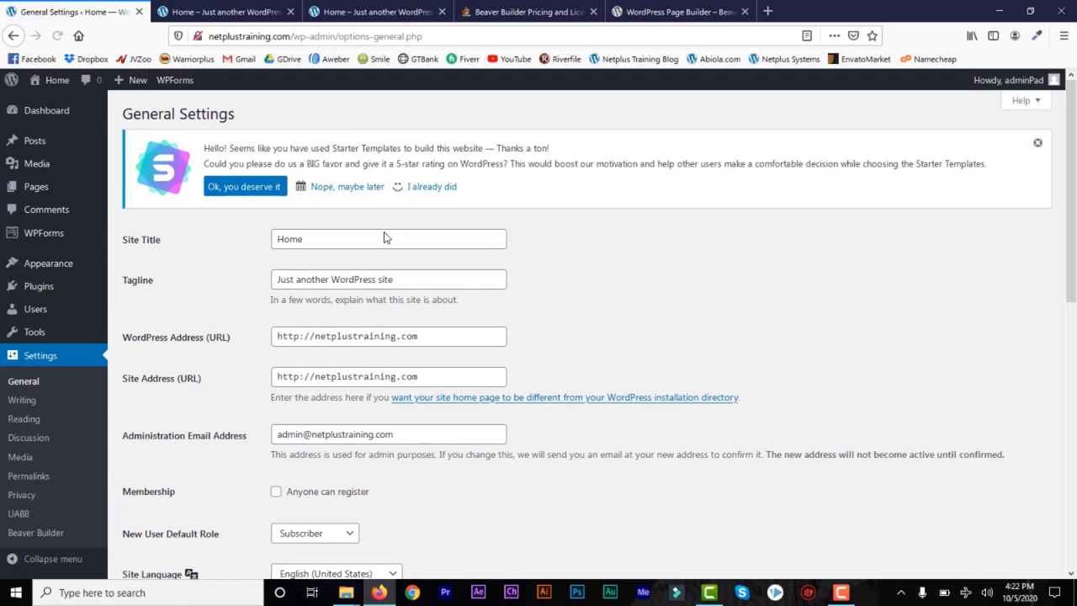
Step: Save the site title 'Big Boy Accountant' and tagline 'The Best Money Exchange Website in Nigeria'
left_click_drag(322, 244, 244, 245)
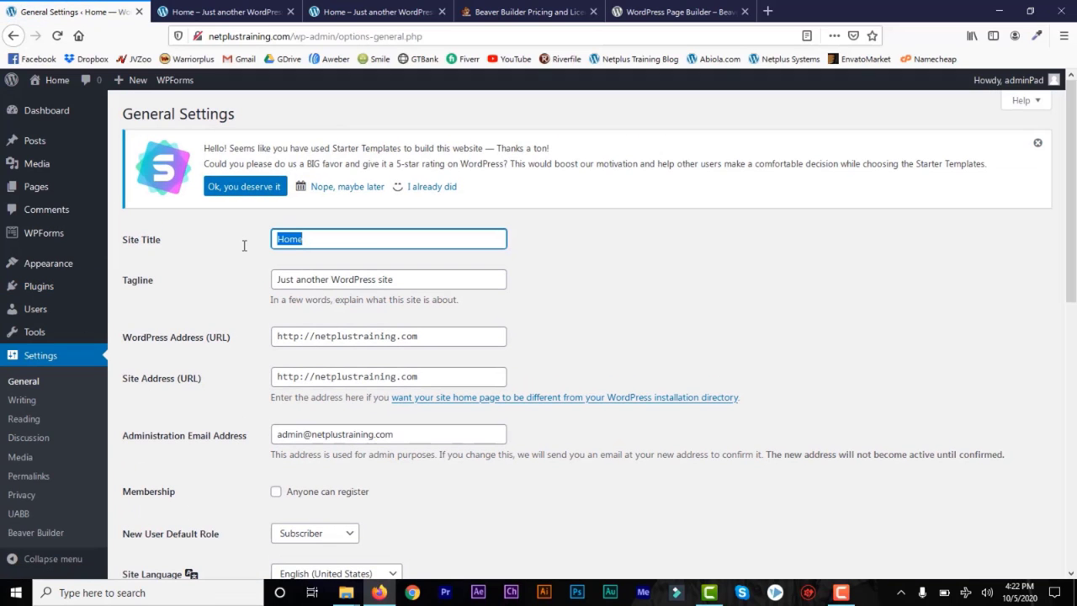
type("Bi")
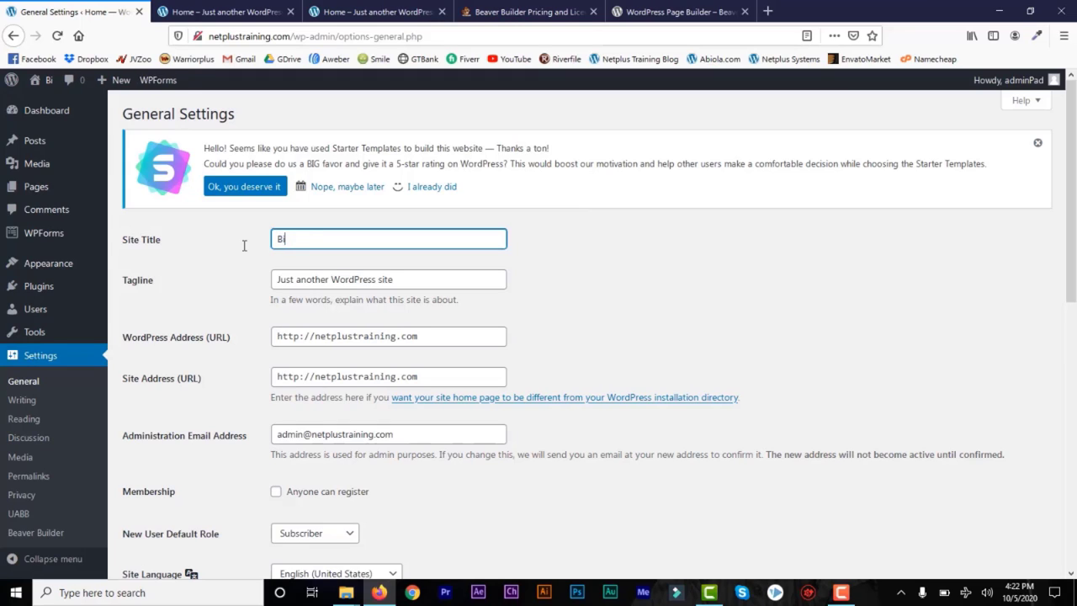
type("g Boy Accountant")
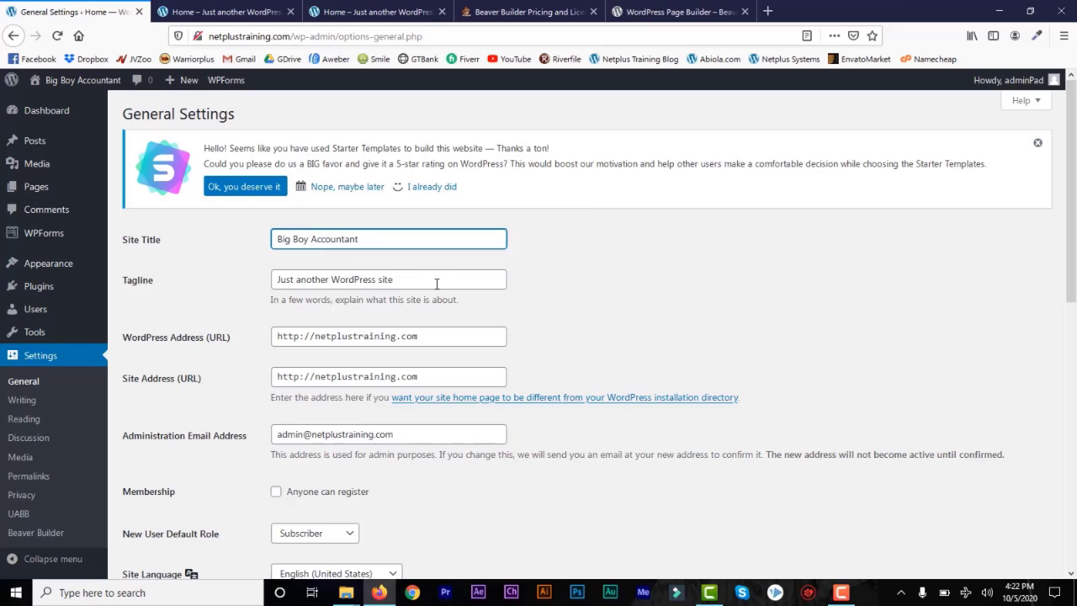
left_click_drag(437, 283, 274, 292)
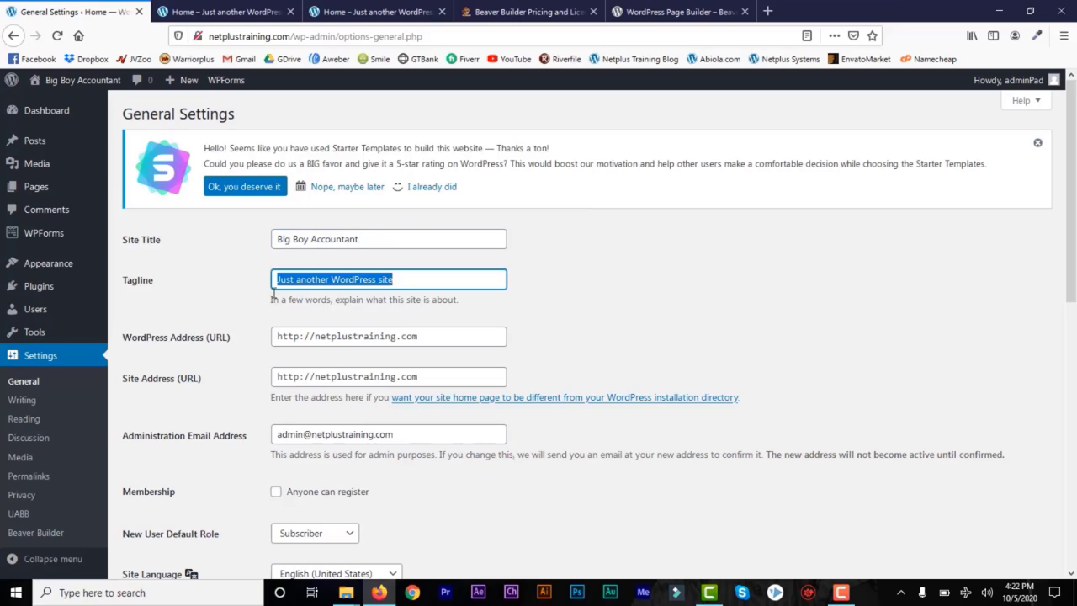
type("The Best Money Exchange Website in Nigeria")
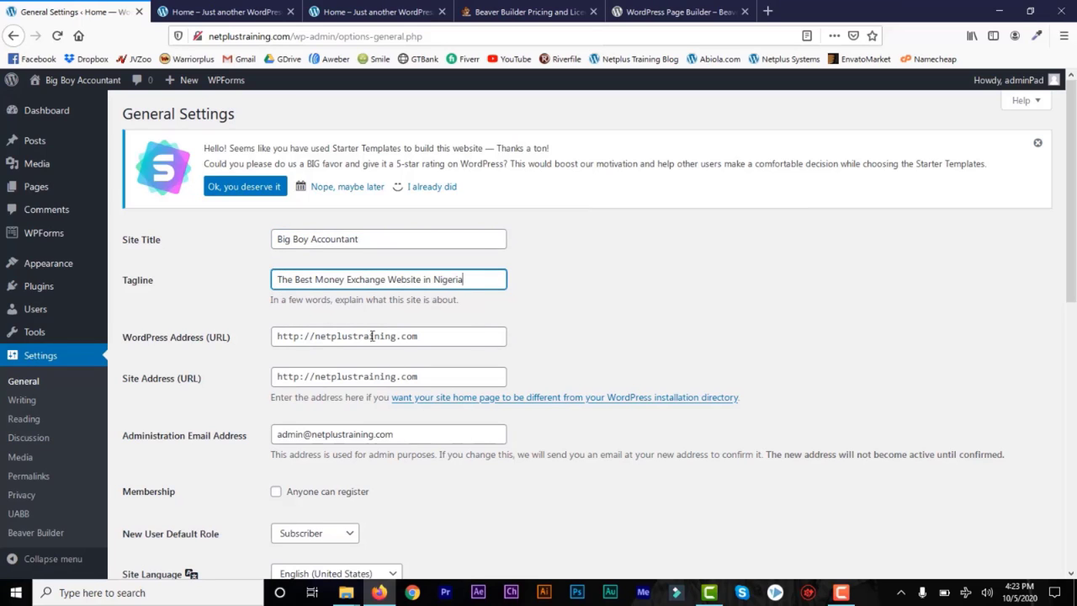
left_click(1073, 310)
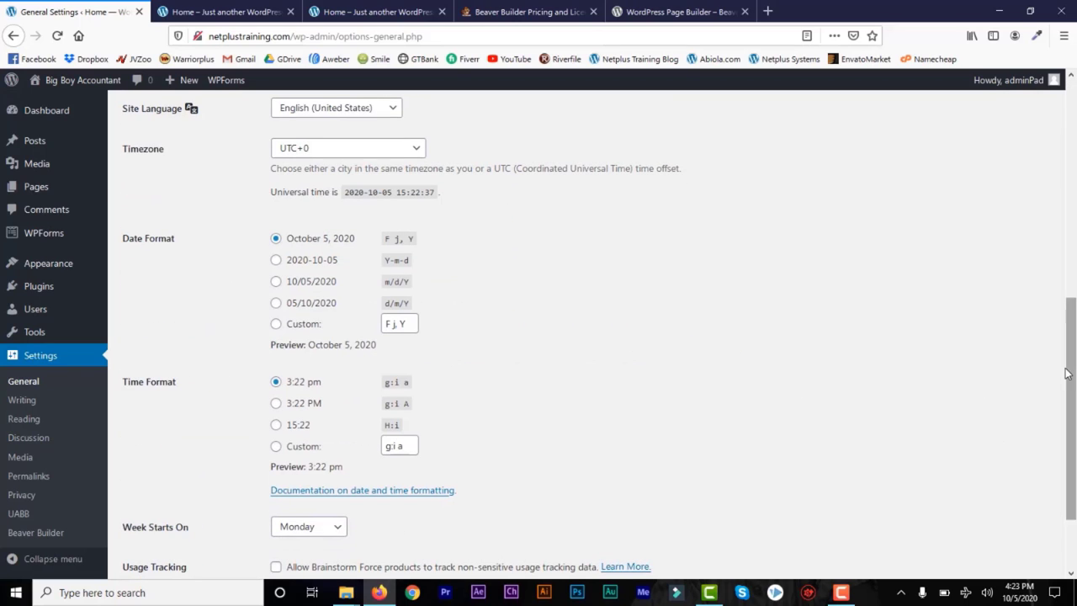
left_click_drag(1063, 488, 486, 478)
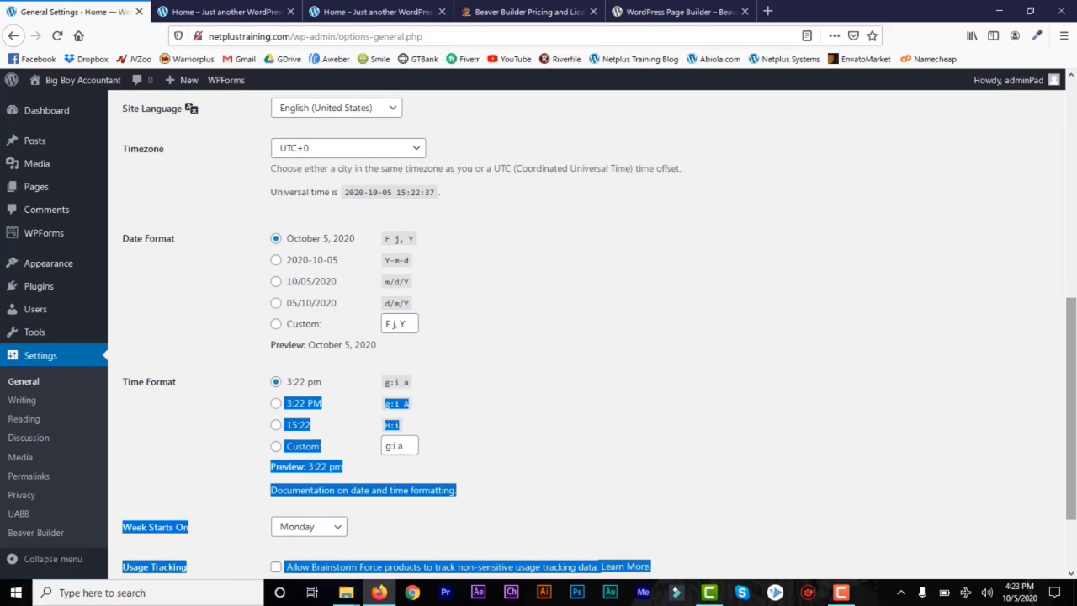
scroll(976, 505, "down", 2)
left_click(853, 494)
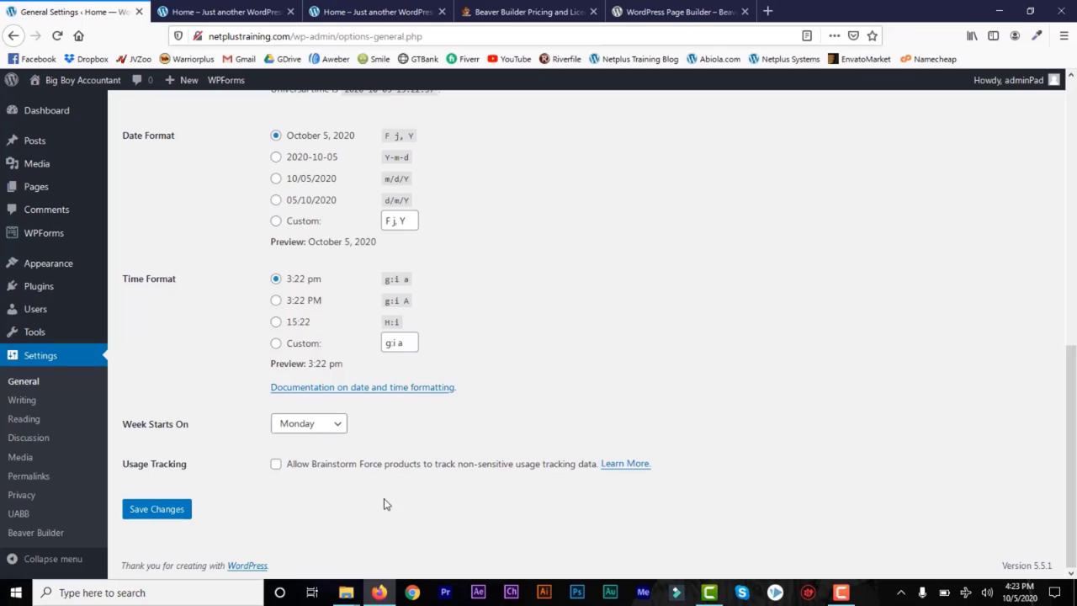
left_click(183, 510)
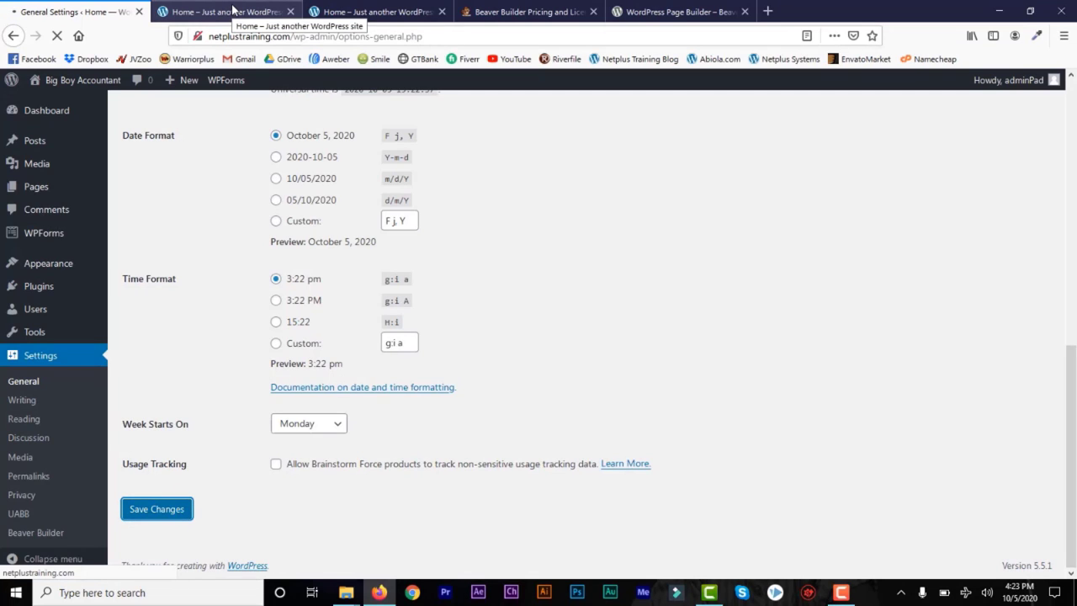
Step: Reload the live site to confirm the new title, then return to General Settings
left_click(233, 10)
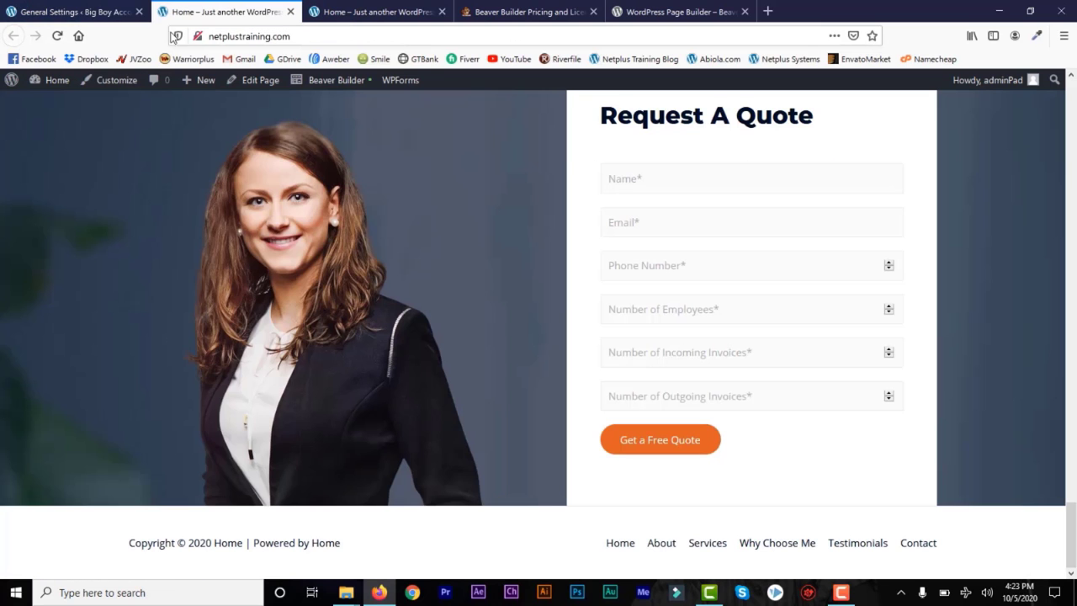
left_click(59, 37)
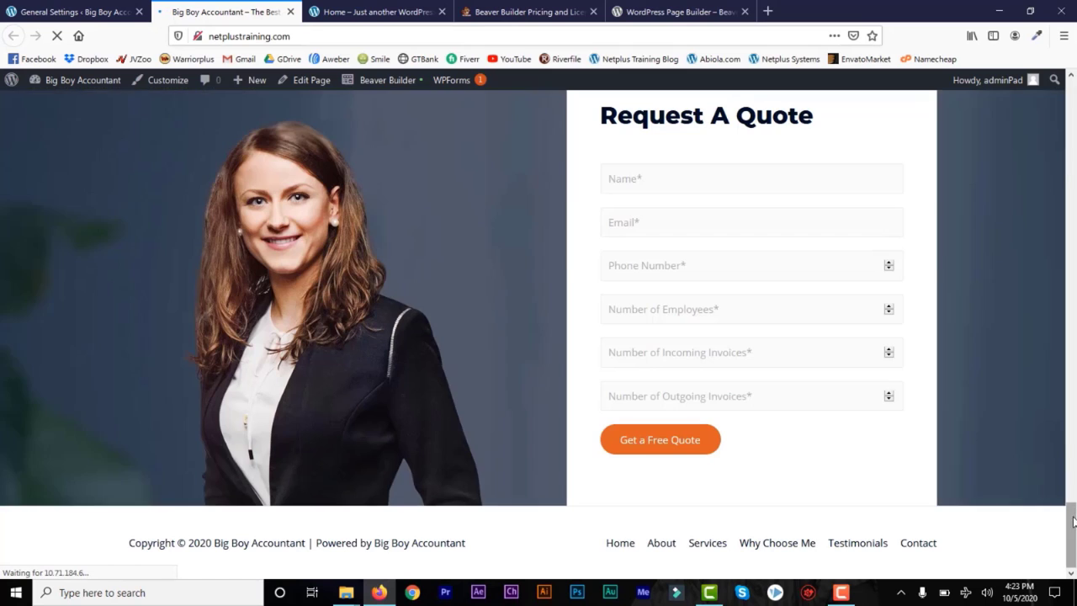
left_click_drag(1070, 509, 1072, 90)
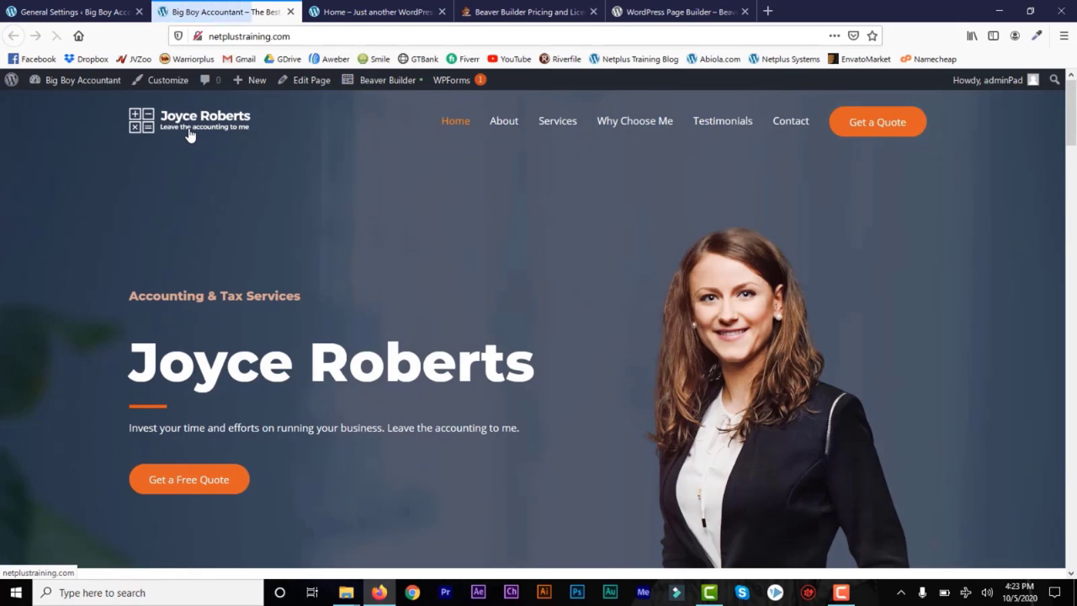
left_click(76, 12)
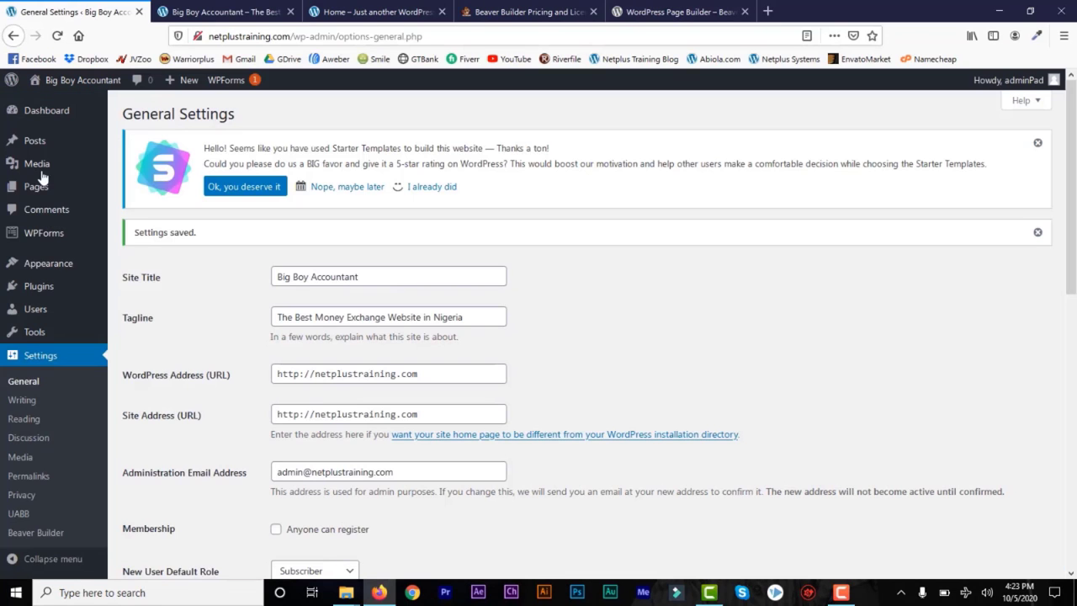
mouse_move(49, 264)
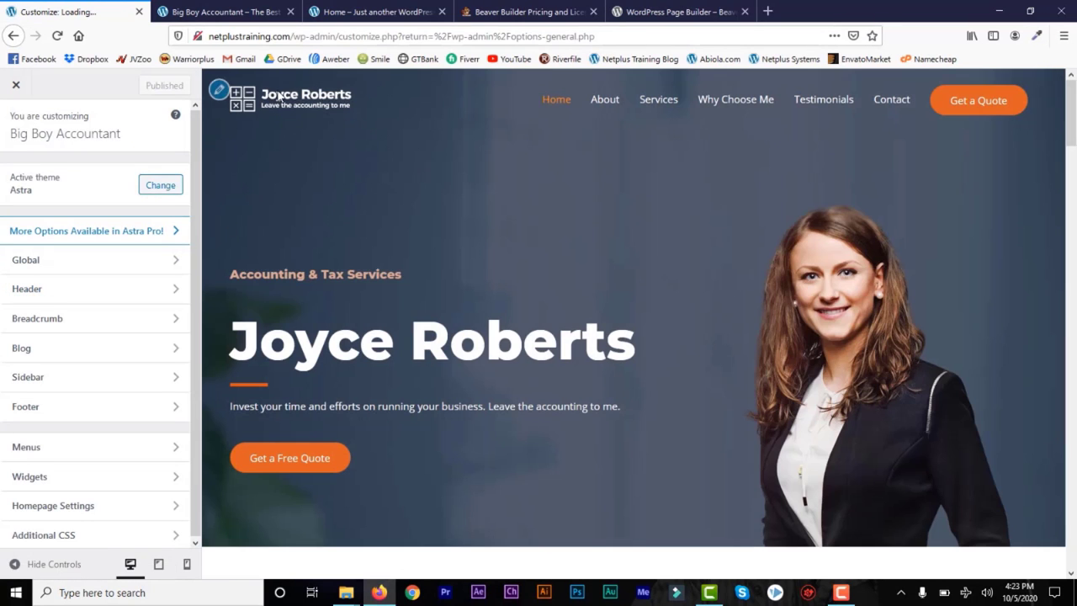
Step: Set the transparent header to appear on desktop only
left_click(219, 92)
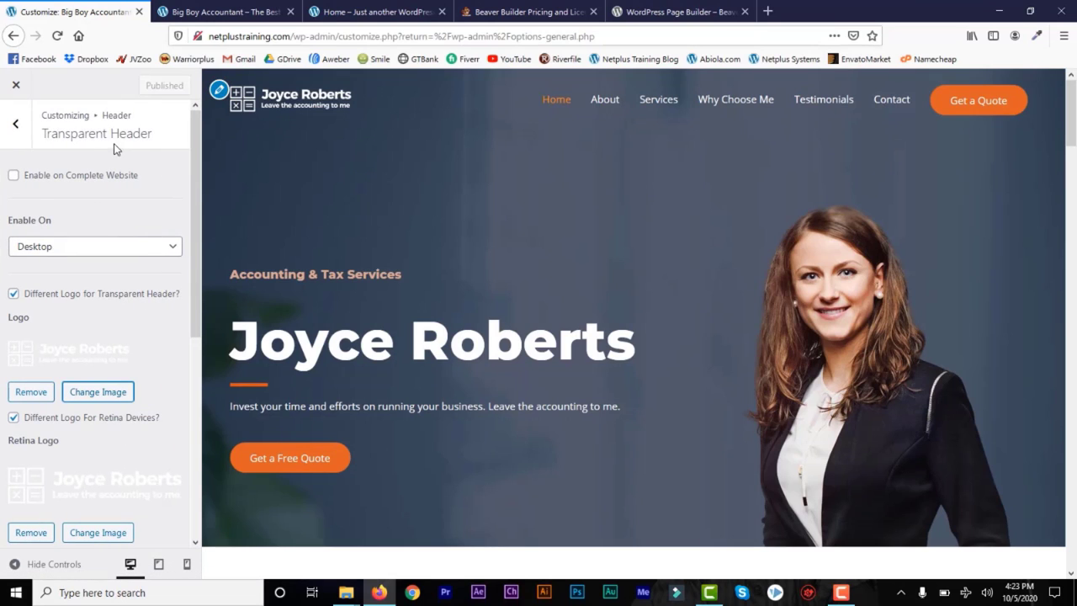
left_click(154, 246)
left_click(154, 247)
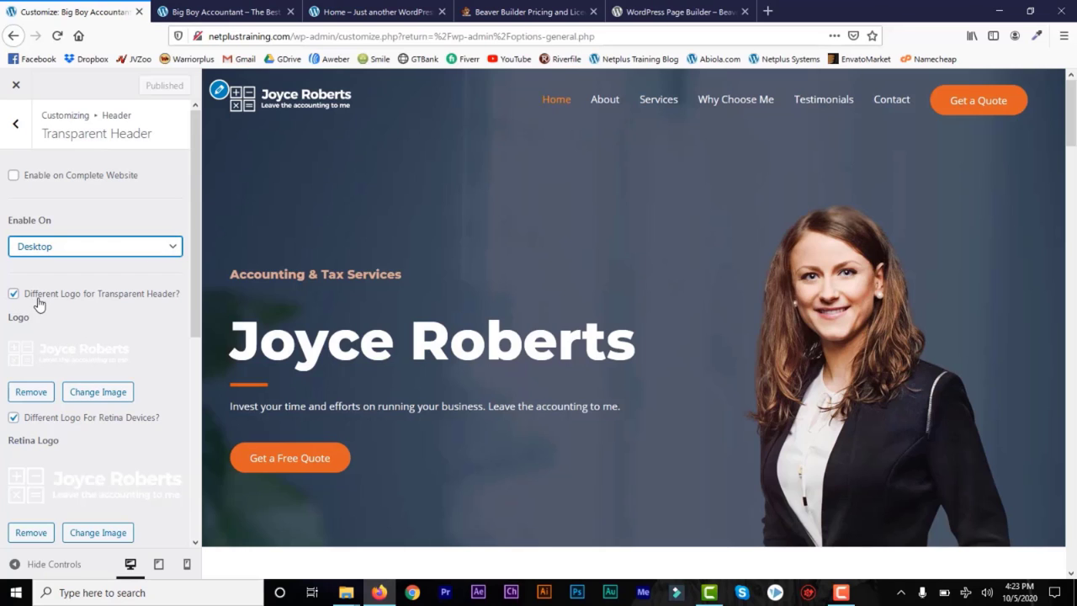
Step: Upload netplussystems logo.png from the netplussystem logo folder and set it as the site logo
scroll(115, 278, "down", 3)
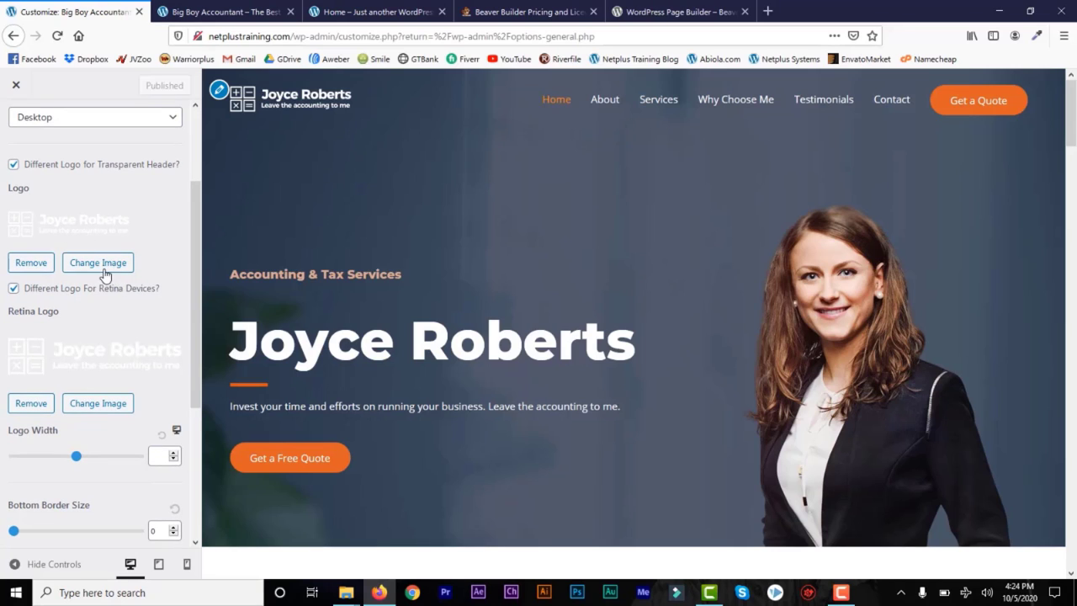
left_click(98, 263)
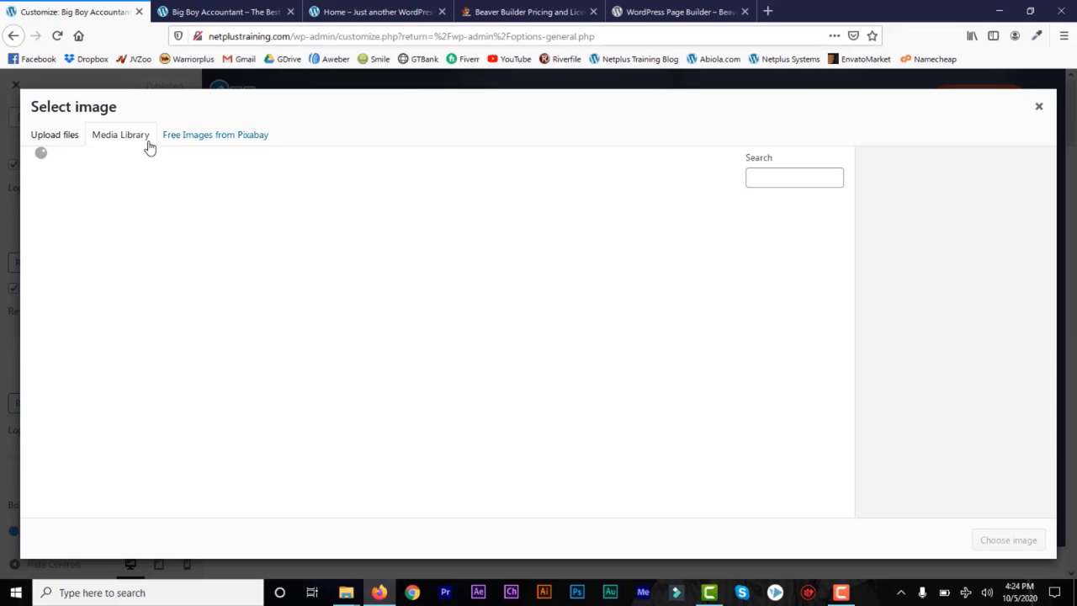
left_click(56, 143)
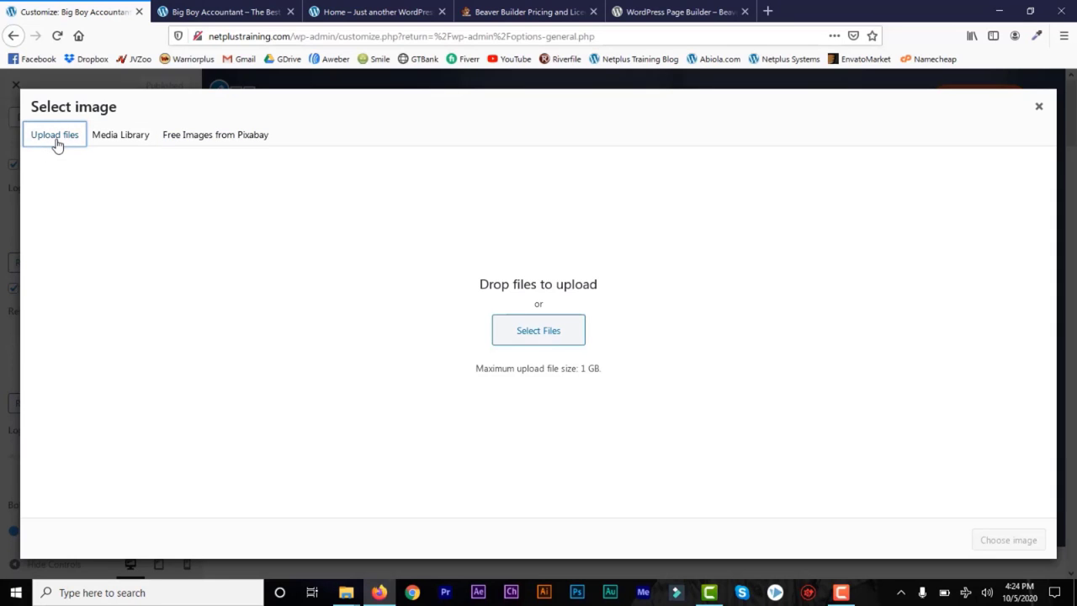
left_click(535, 336)
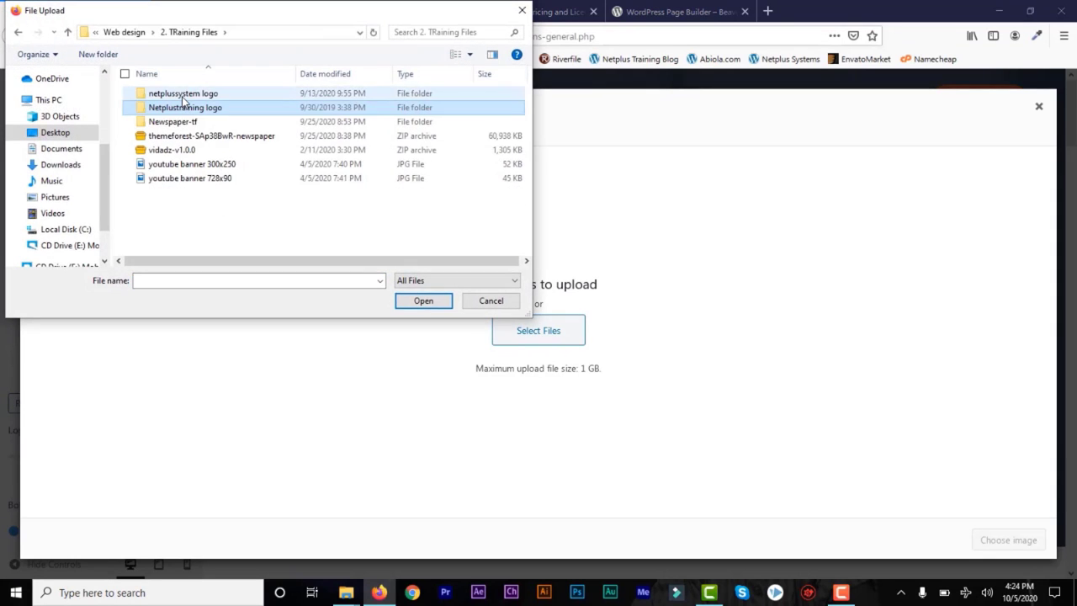
double_click(182, 95)
double_click(252, 216)
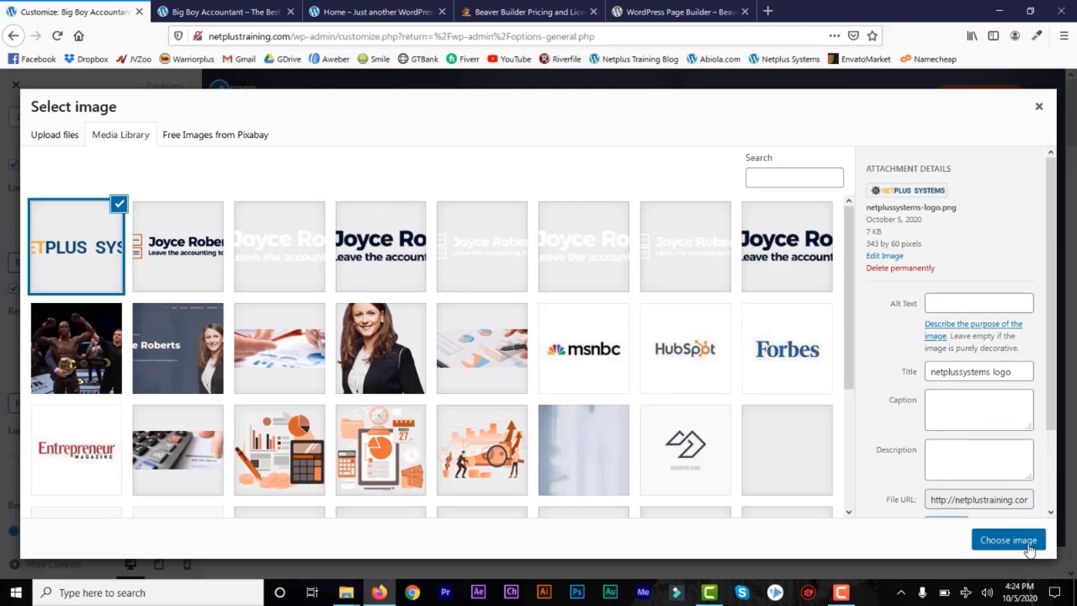
left_click(1007, 540)
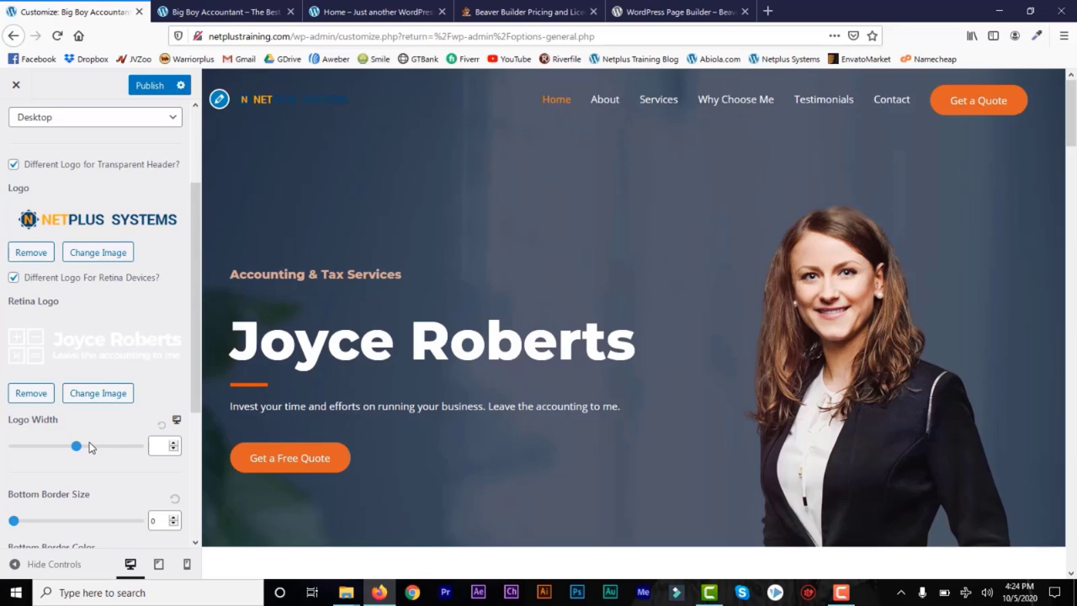
Step: Widen the logo to 332, publish the Customizer changes, and view the live home page
left_click_drag(79, 450, 79, 451)
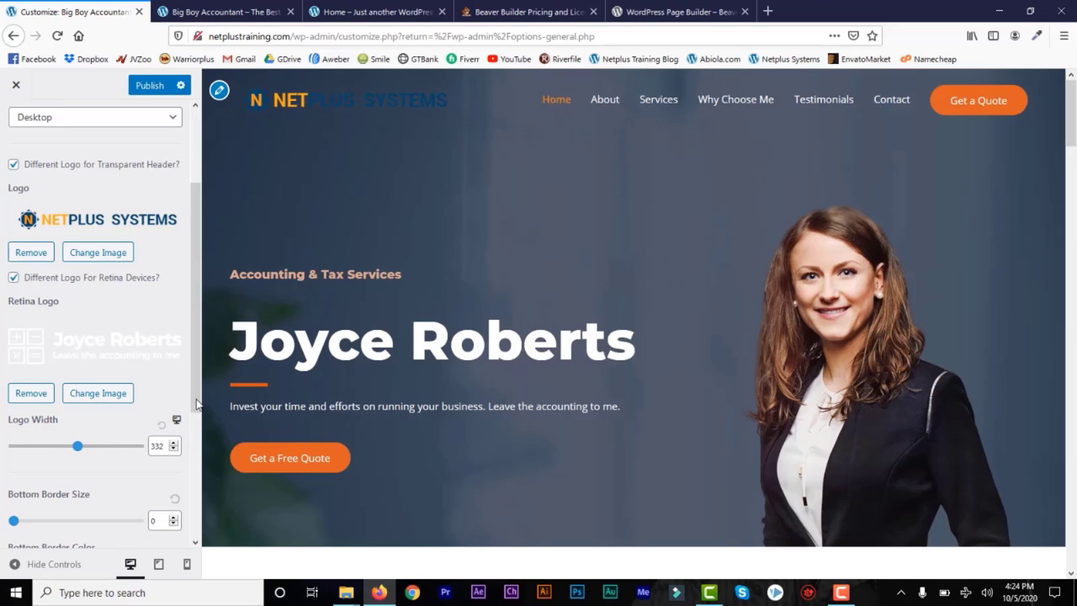
left_click_drag(196, 404, 203, 478)
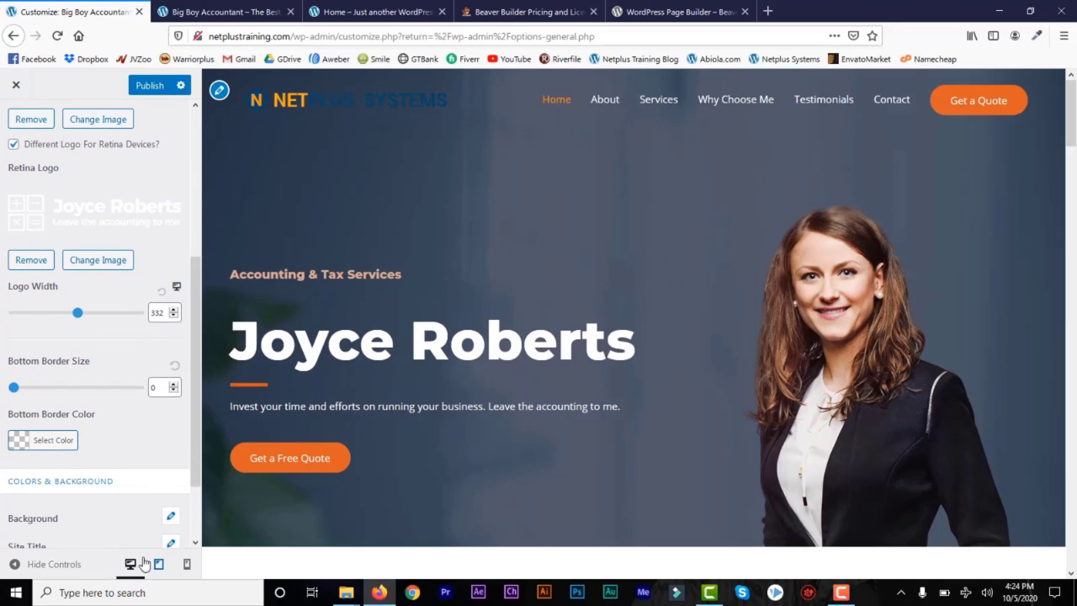
left_click(147, 89)
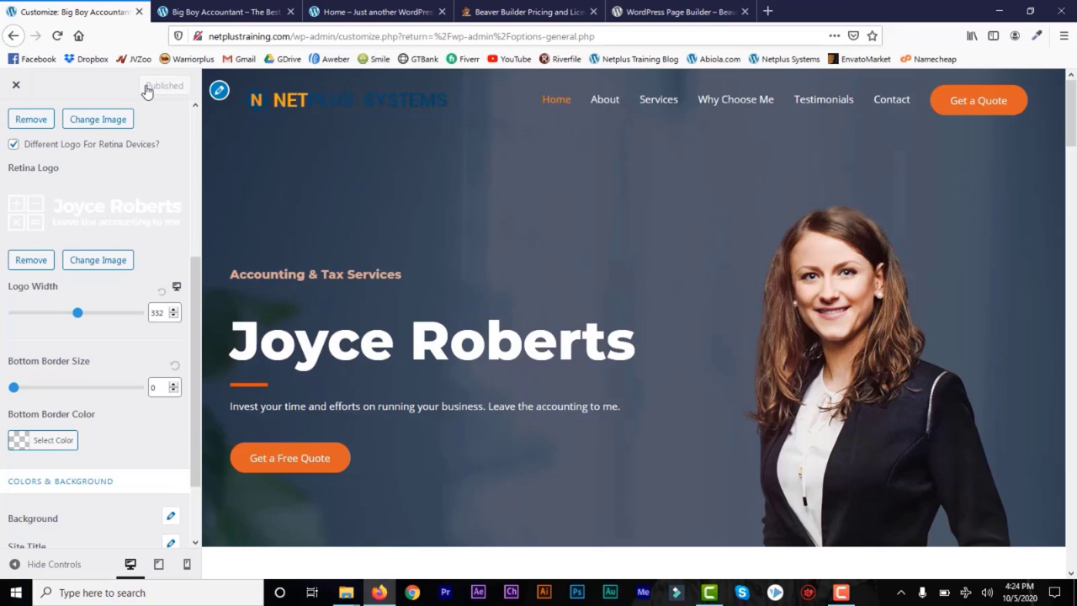
left_click(15, 85)
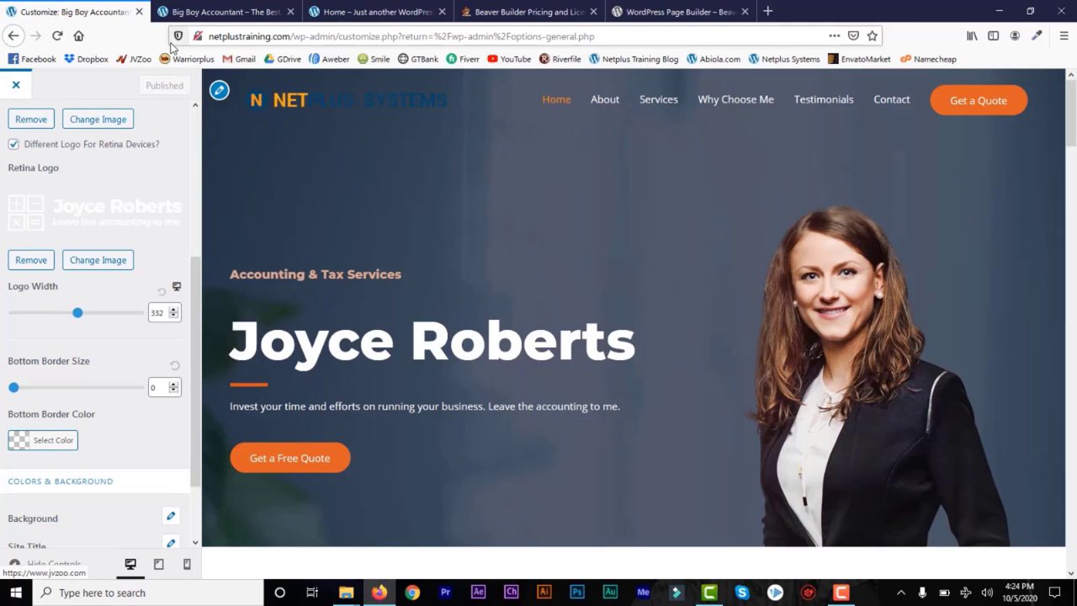
left_click(208, 14)
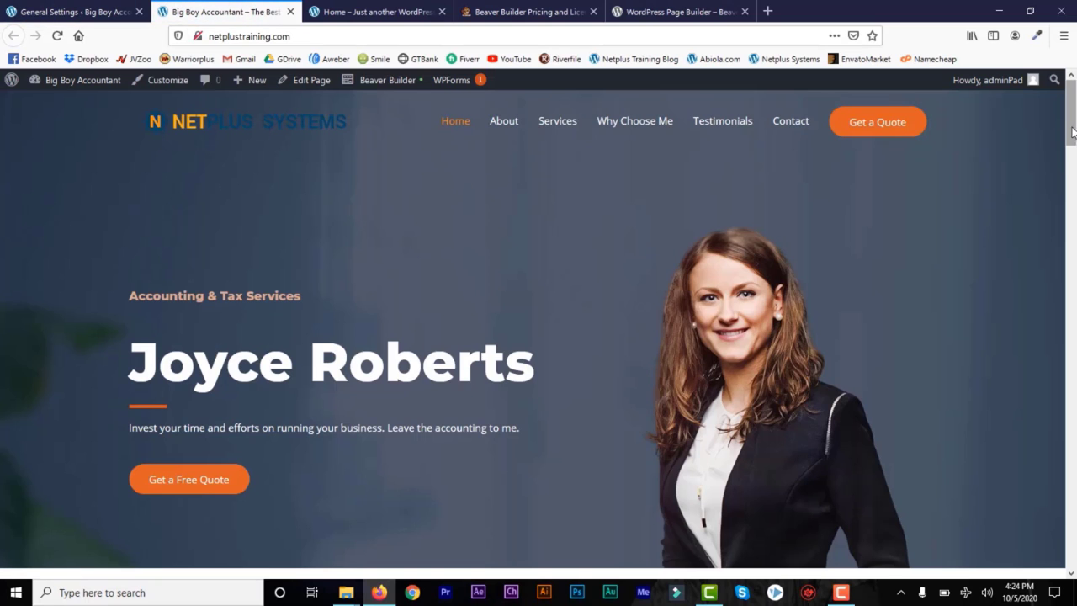
left_click_drag(1073, 141, 1073, 547)
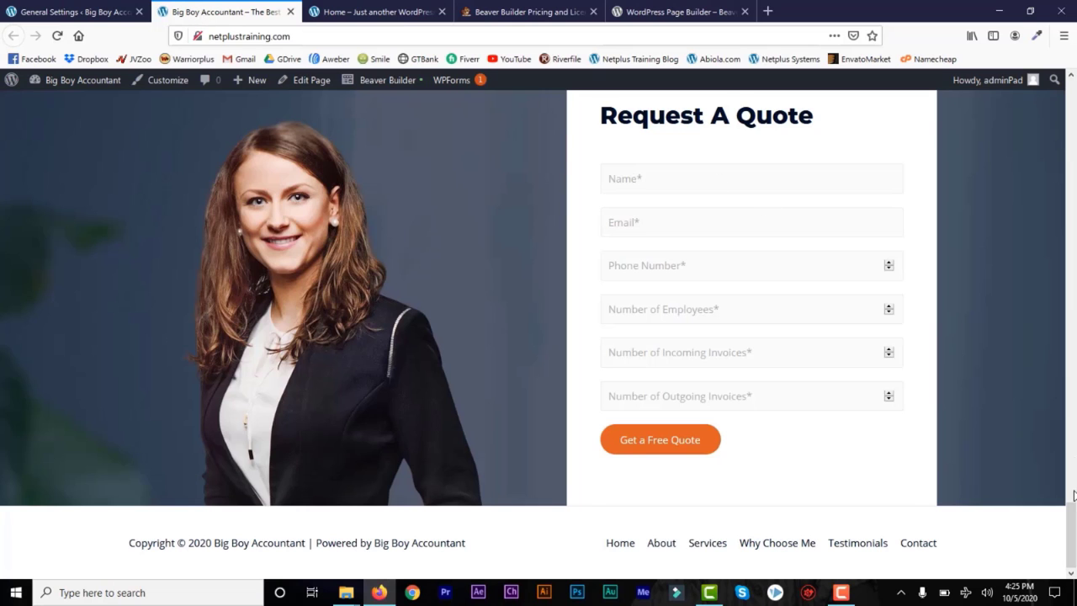
left_click_drag(1073, 562, 1073, 126)
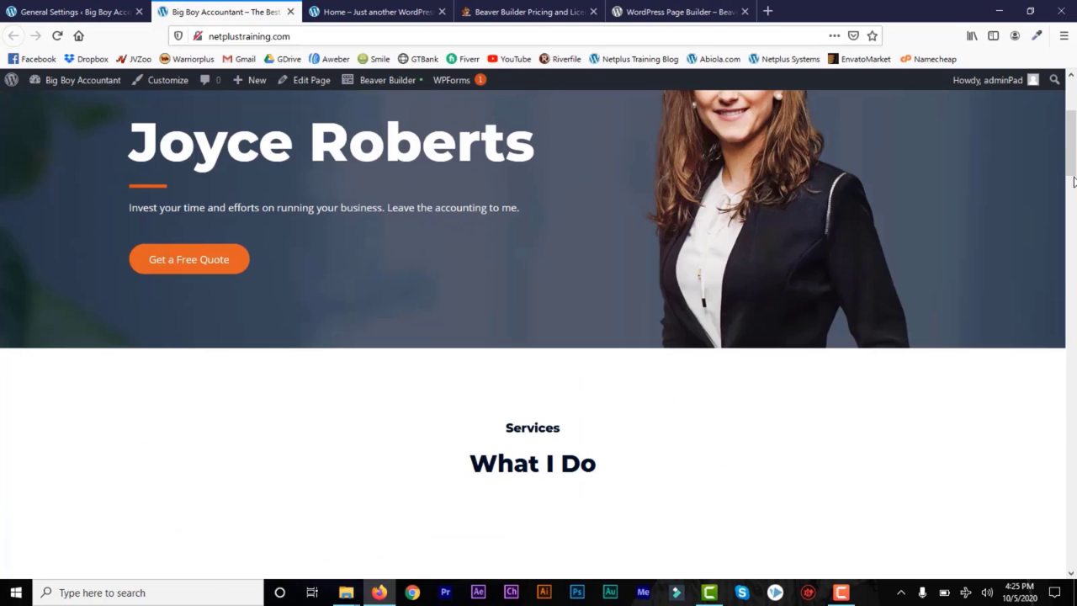
scroll(1075, 125, "down", 5)
left_click_drag(1072, 204, 1072, 110)
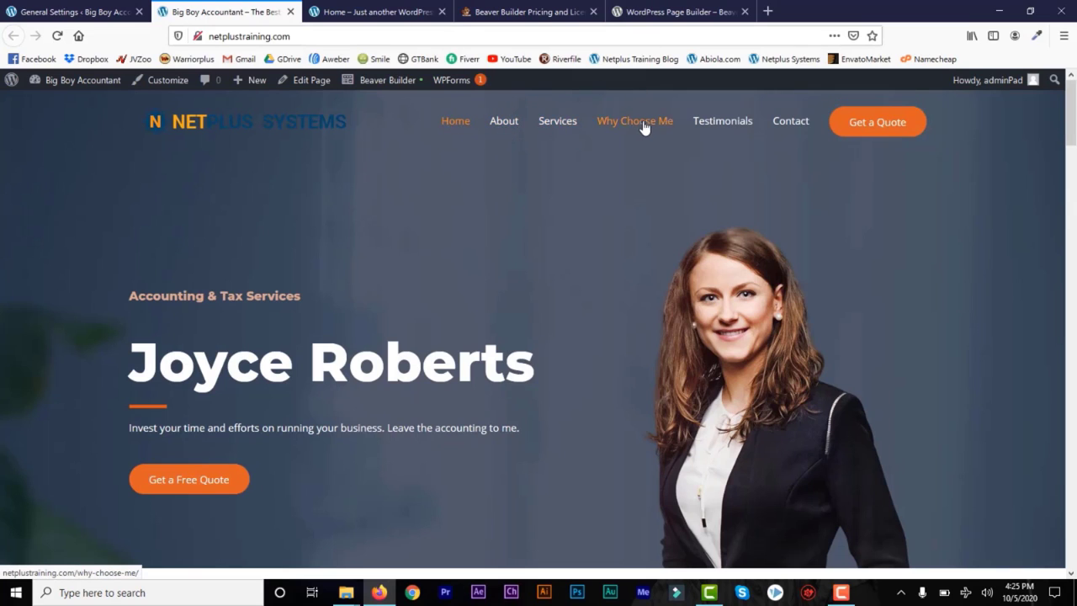
left_click(63, 12)
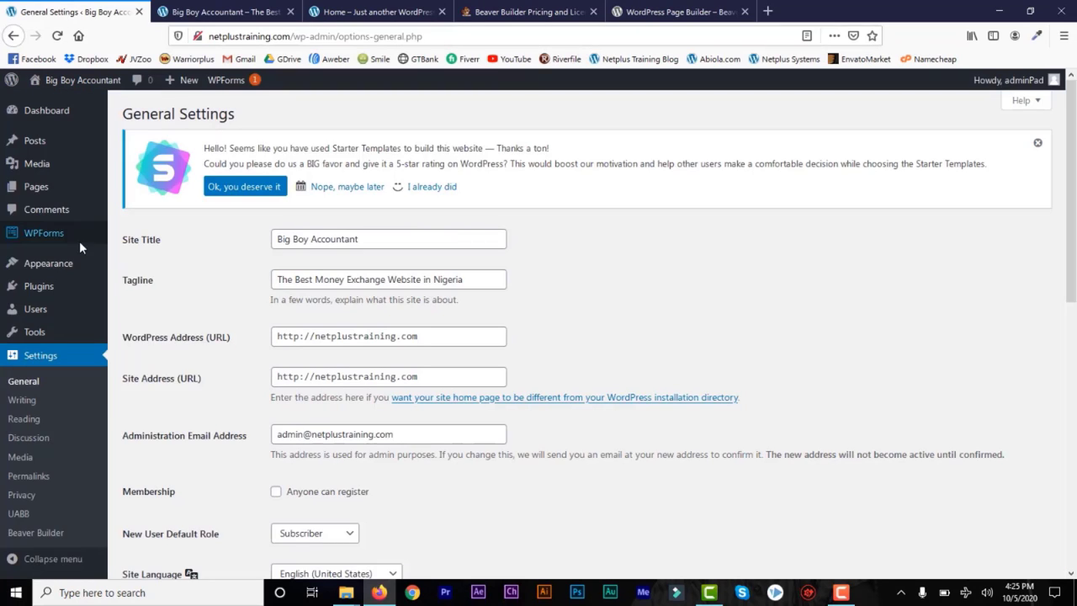
mouse_move(85, 196)
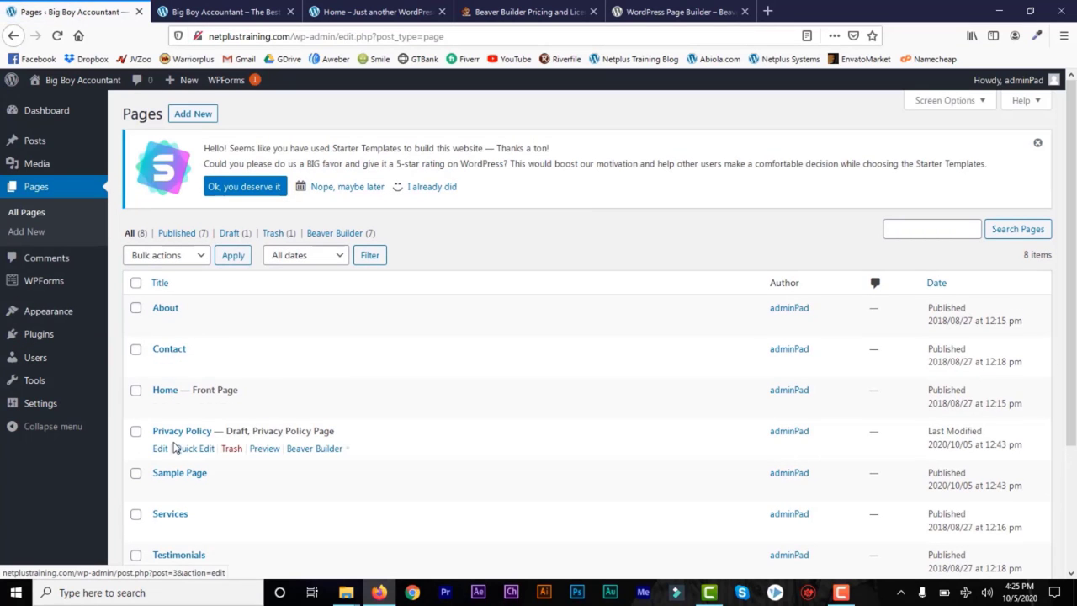
left_click(235, 9)
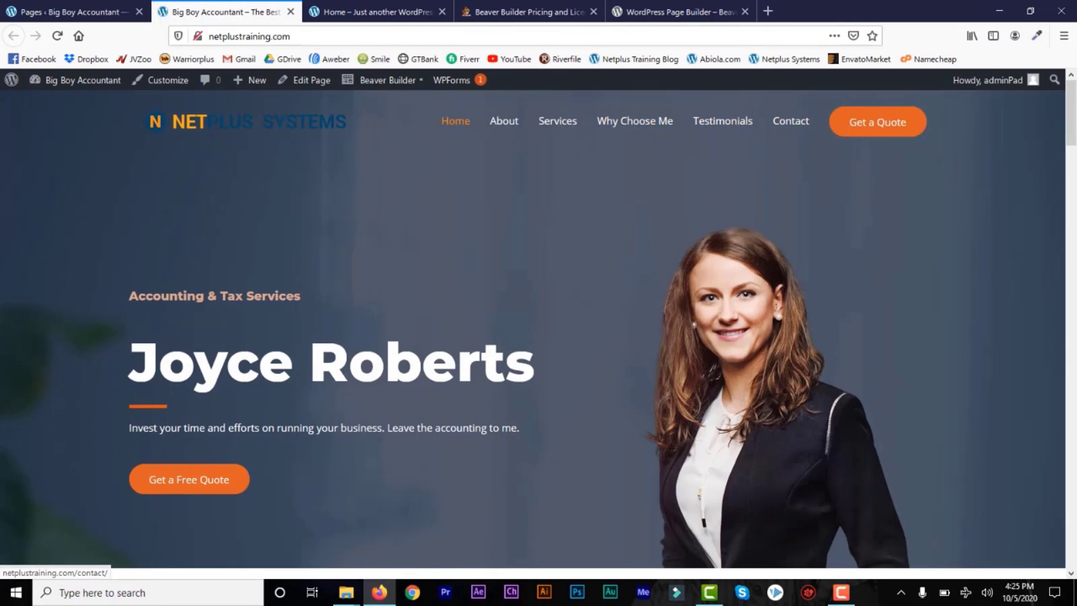
left_click_drag(1071, 116, 1073, 224)
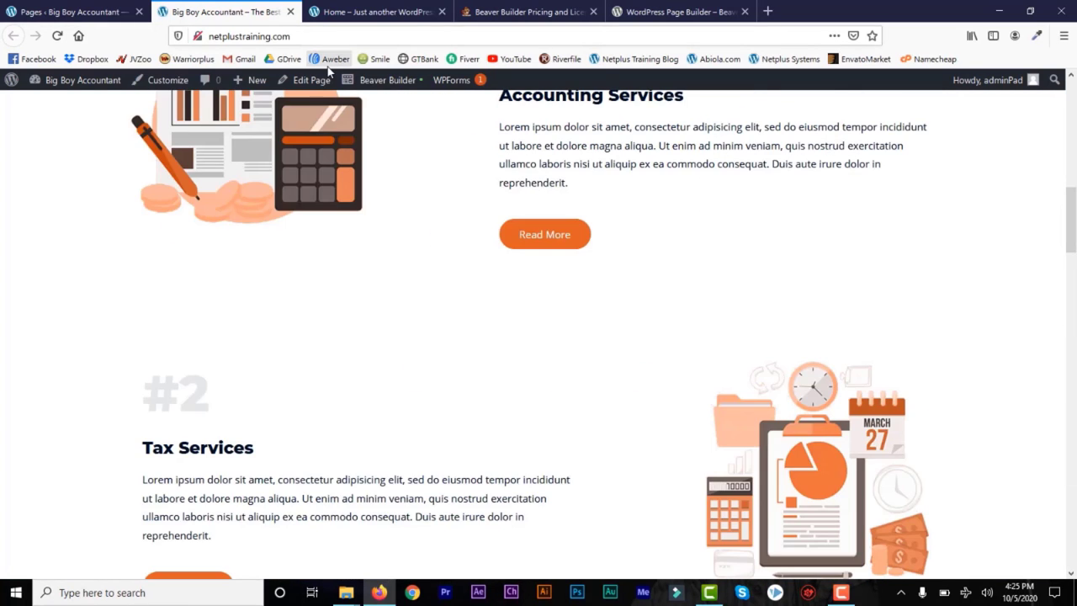
left_click(73, 12)
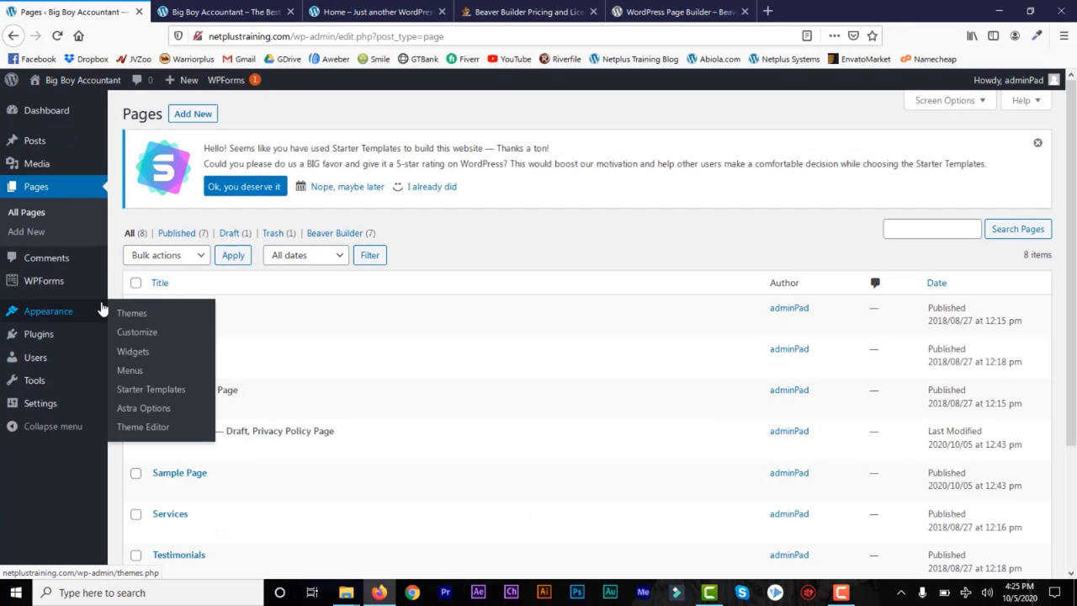
left_click(228, 11)
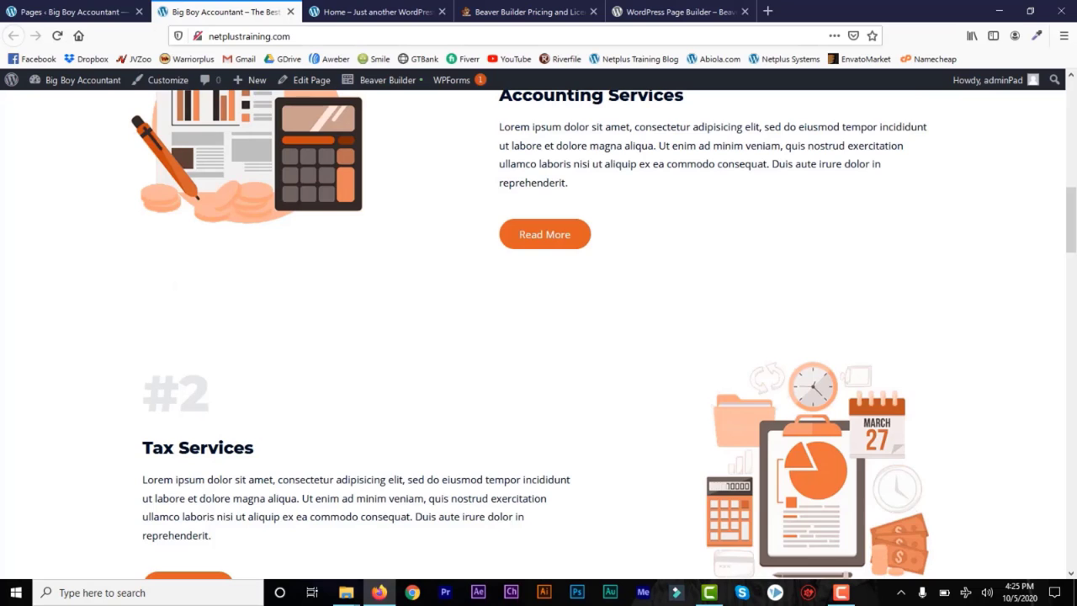
left_click_drag(1073, 221, 1073, 105)
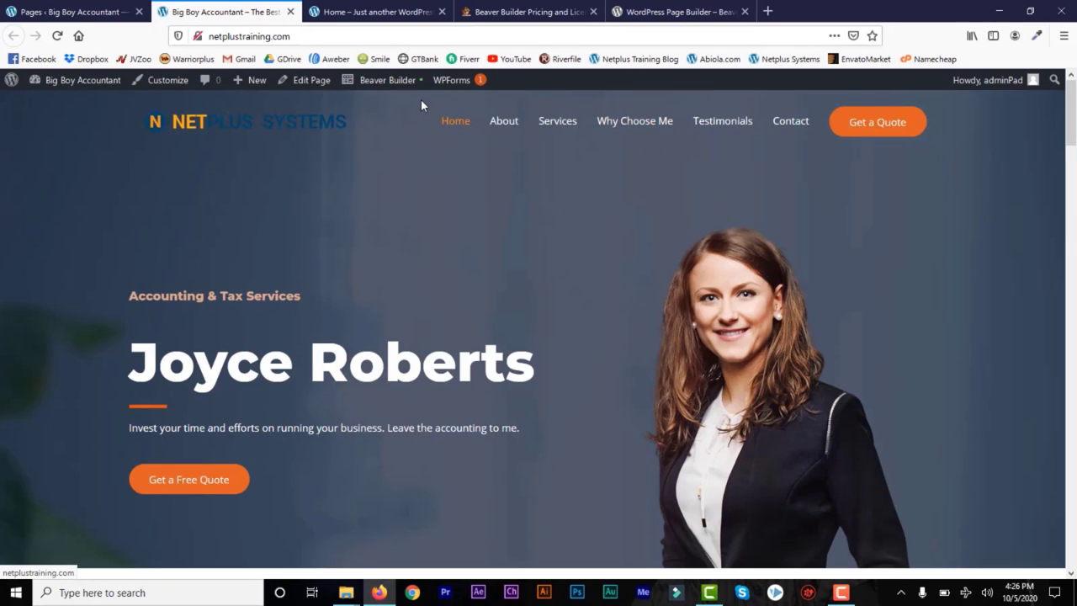
Step: Launch Beaver Builder on the Home page and scroll through the hero, testimonials, client logos and quote form
left_click(380, 84)
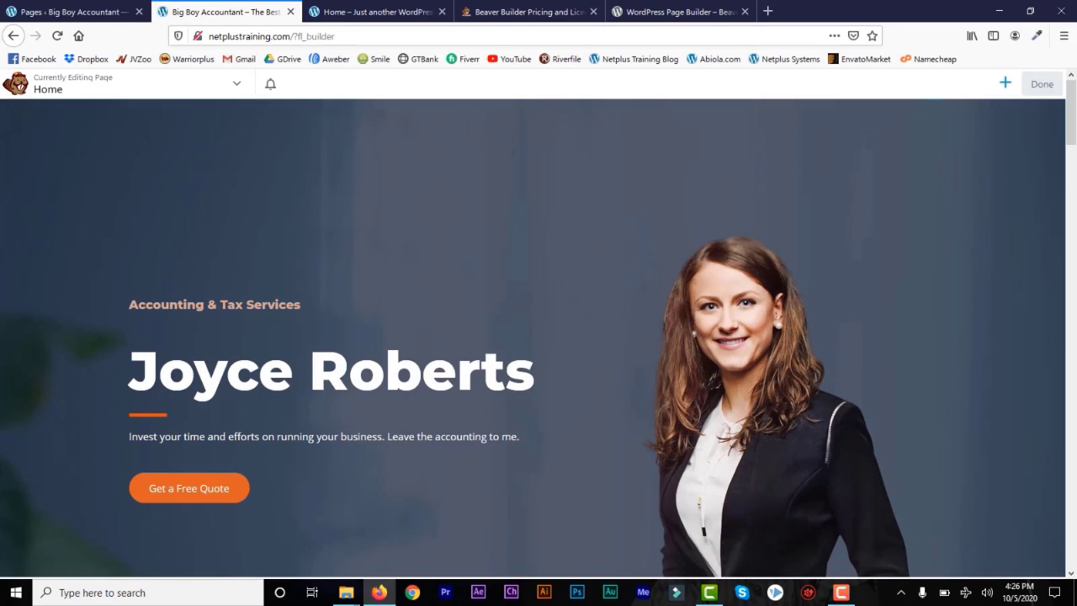
left_click_drag(1072, 118, 1072, 173)
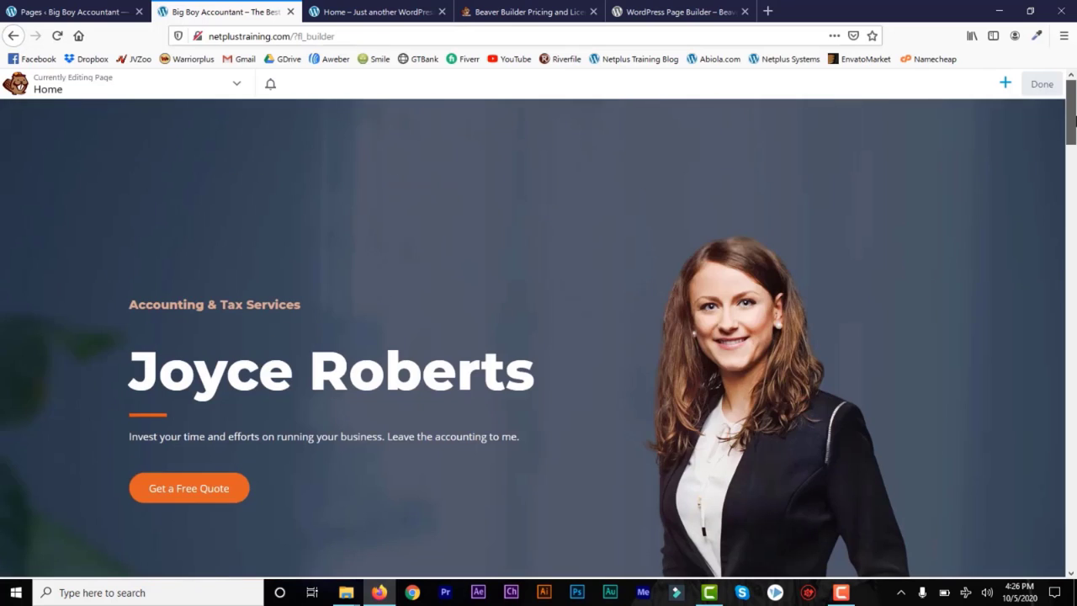
left_click_drag(1072, 173, 1072, 110)
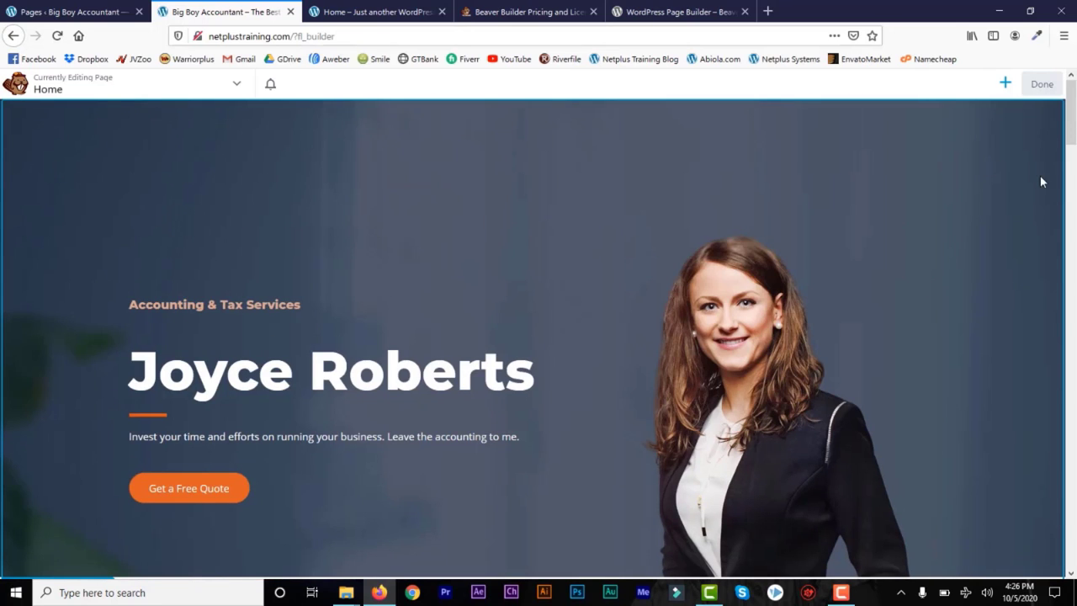
scroll(1039, 236, "down", 15)
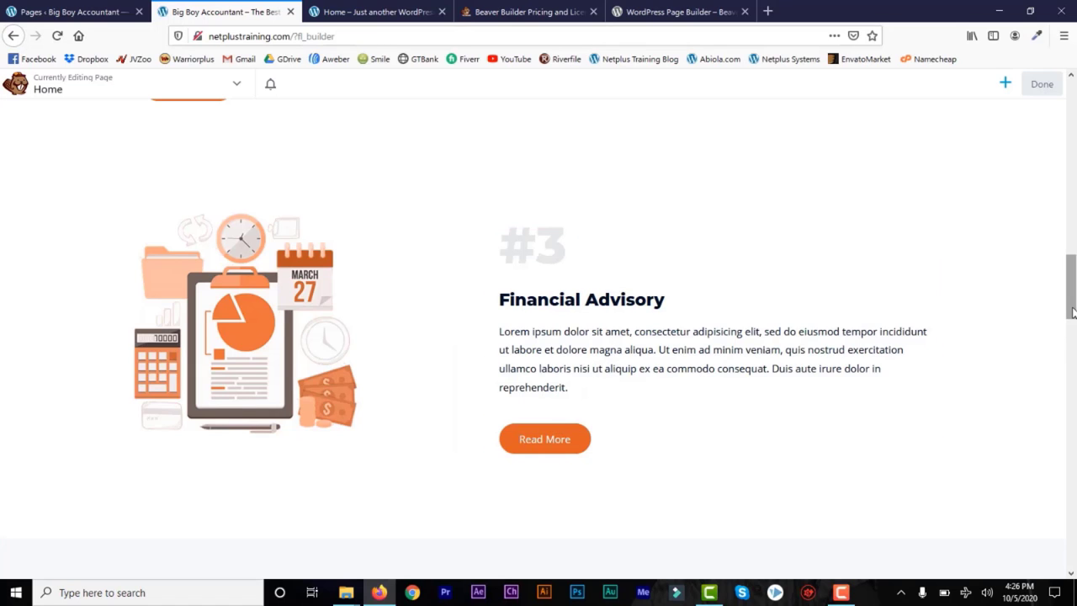
scroll(1071, 332, "up", 2)
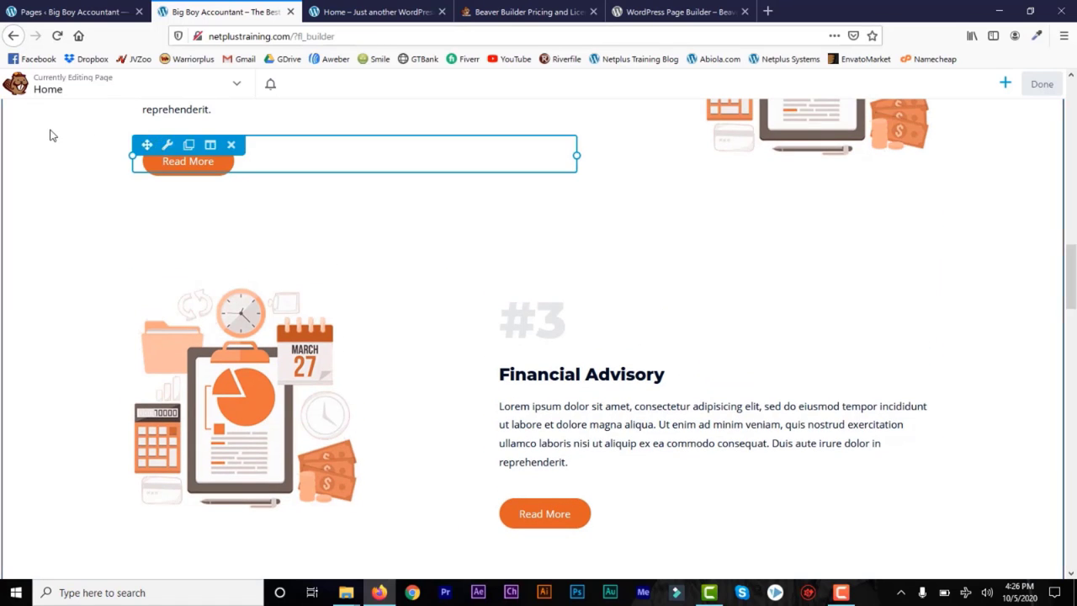
scroll(1073, 259, "up", 3)
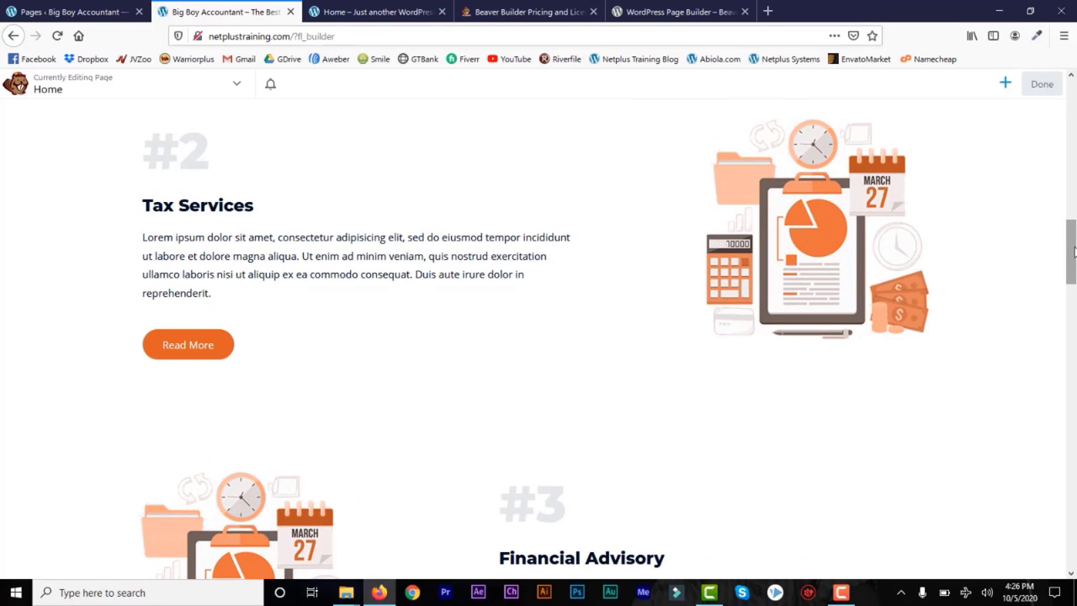
scroll(1064, 244, "up", 7)
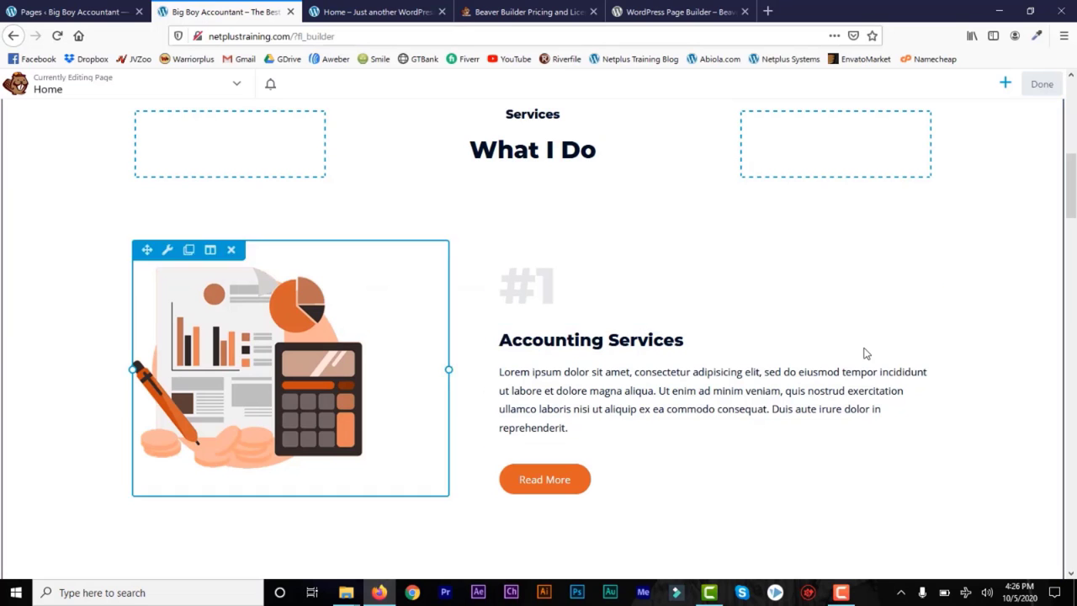
left_click_drag(1070, 214, 1072, 427)
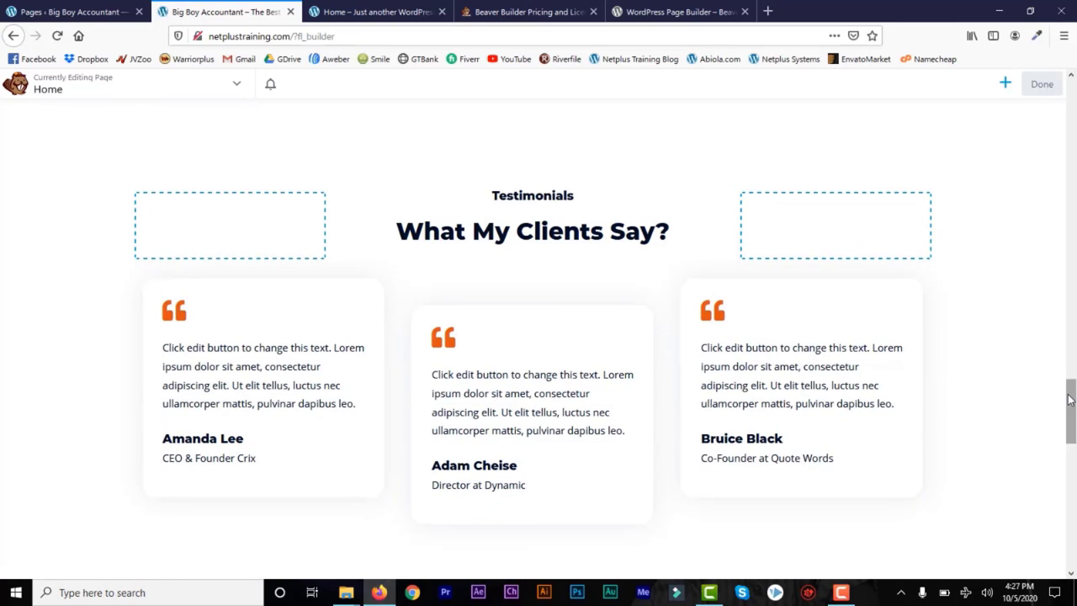
left_click_drag(1071, 417, 1071, 400)
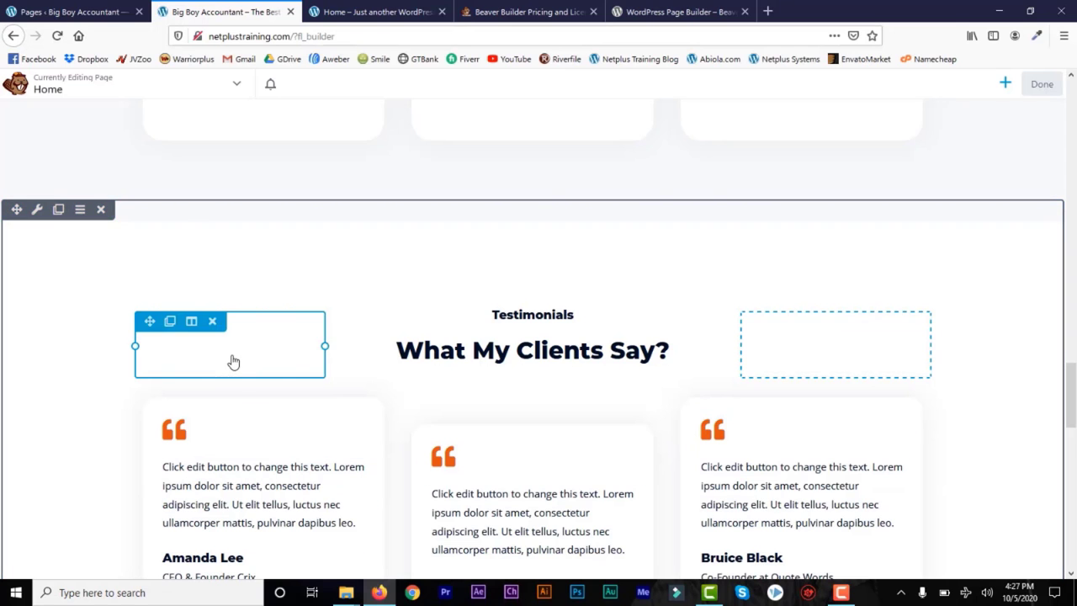
left_click_drag(1071, 388, 1072, 477)
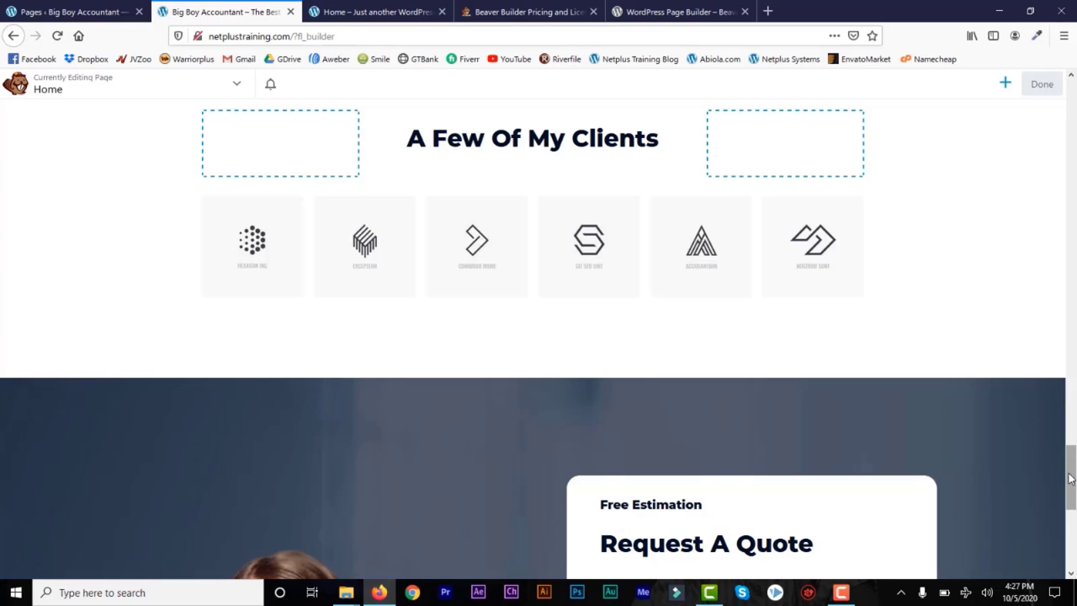
left_click_drag(1071, 461, 1074, 108)
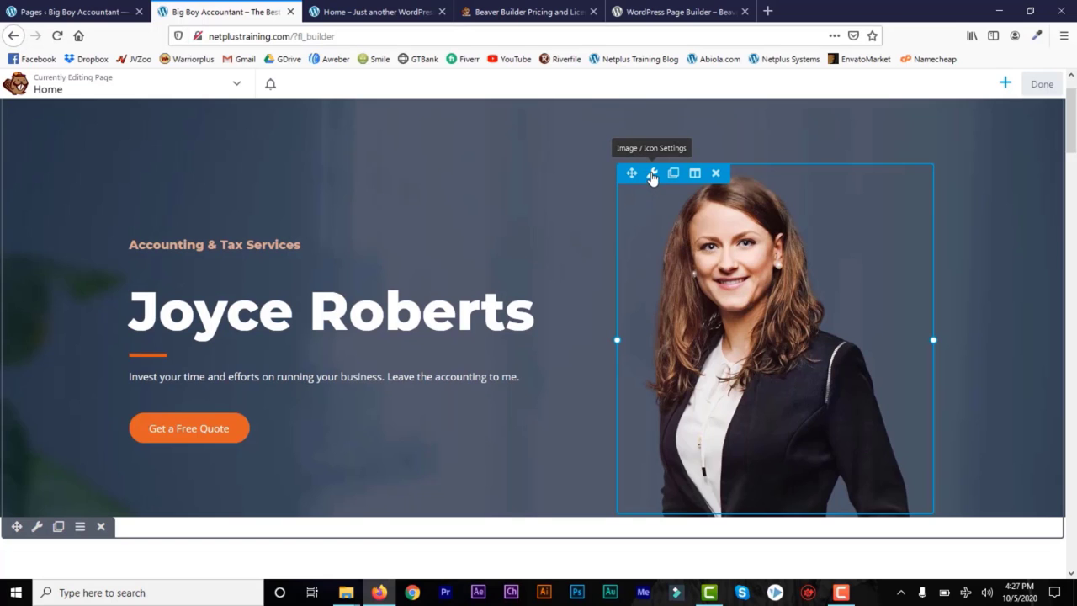
Step: Inspect the hero portrait's size and photo source settings, then cancel without changes
left_click(652, 174)
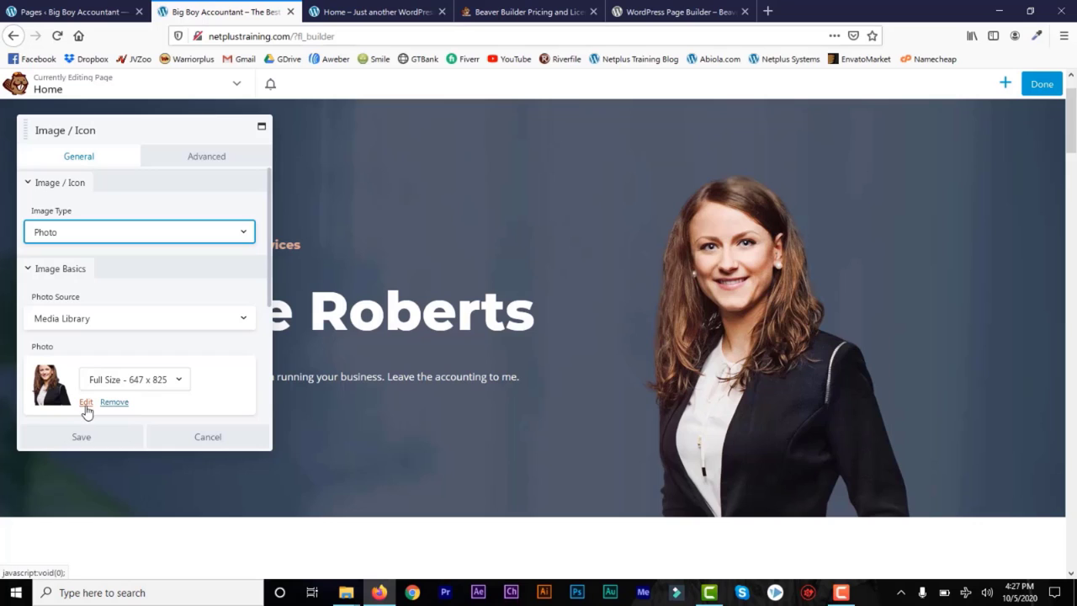
scroll(107, 349, "down", 2)
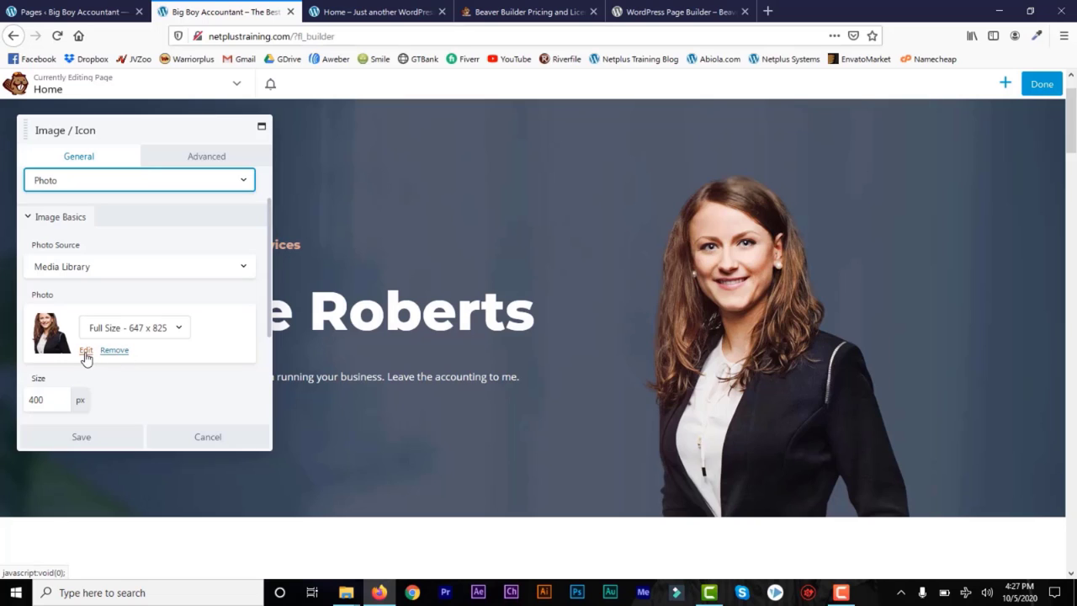
left_click(34, 401)
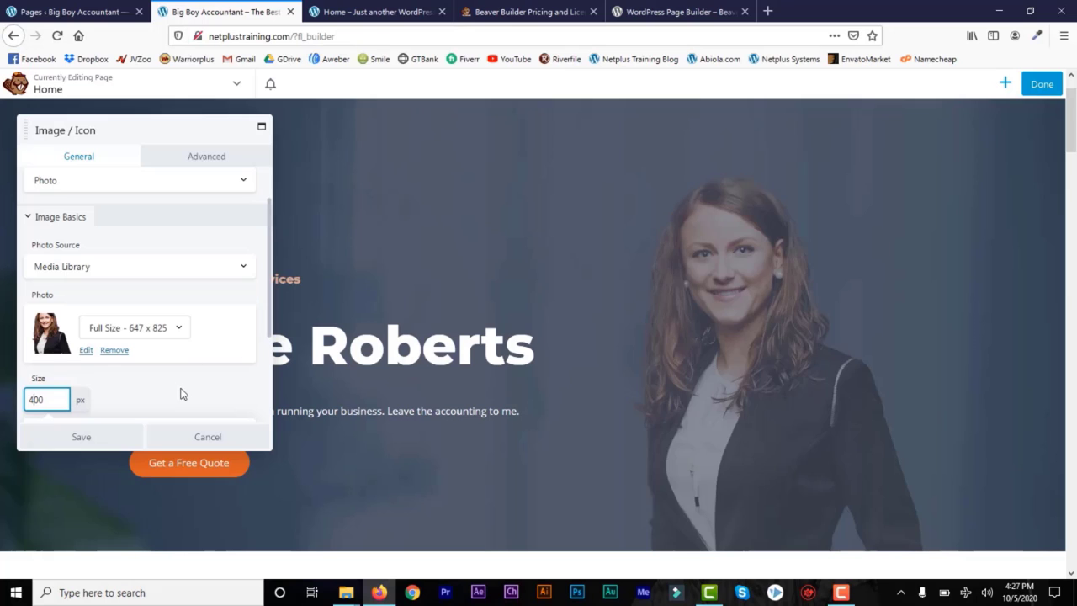
left_click_drag(269, 310, 271, 362)
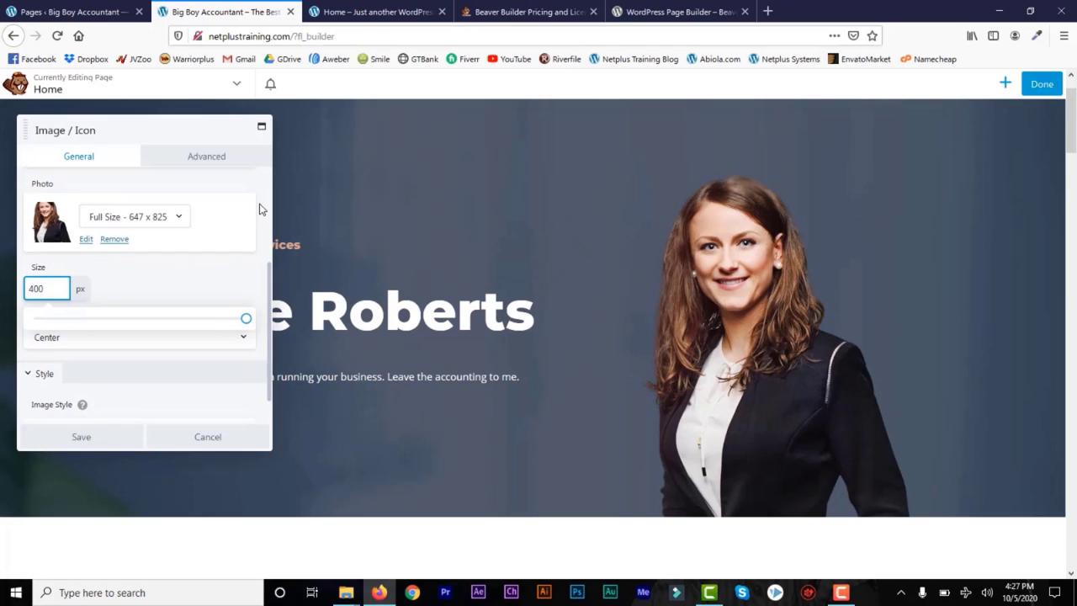
left_click(84, 158)
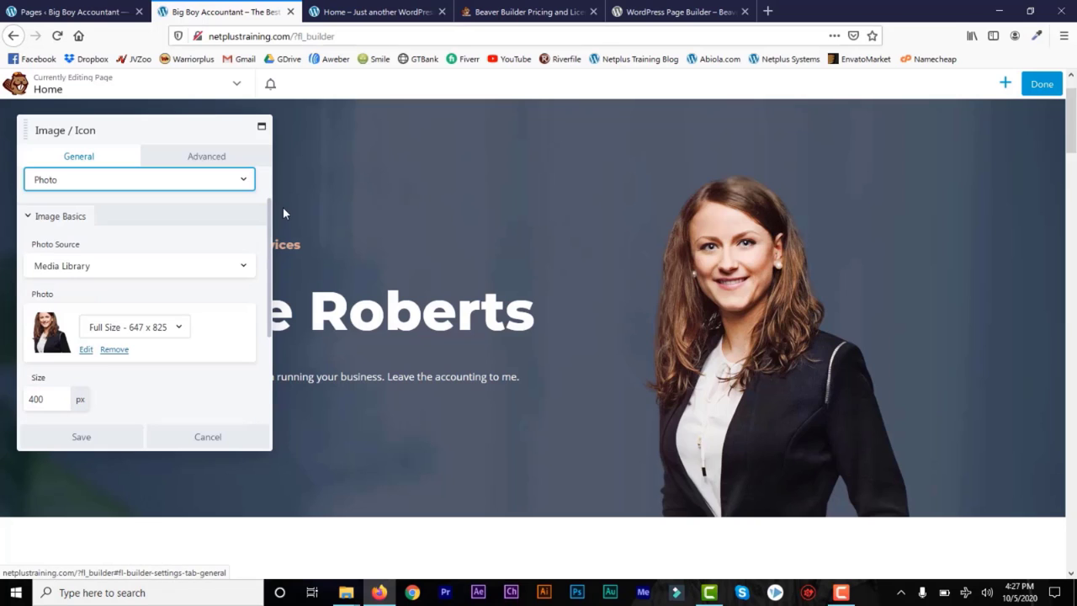
left_click(242, 268)
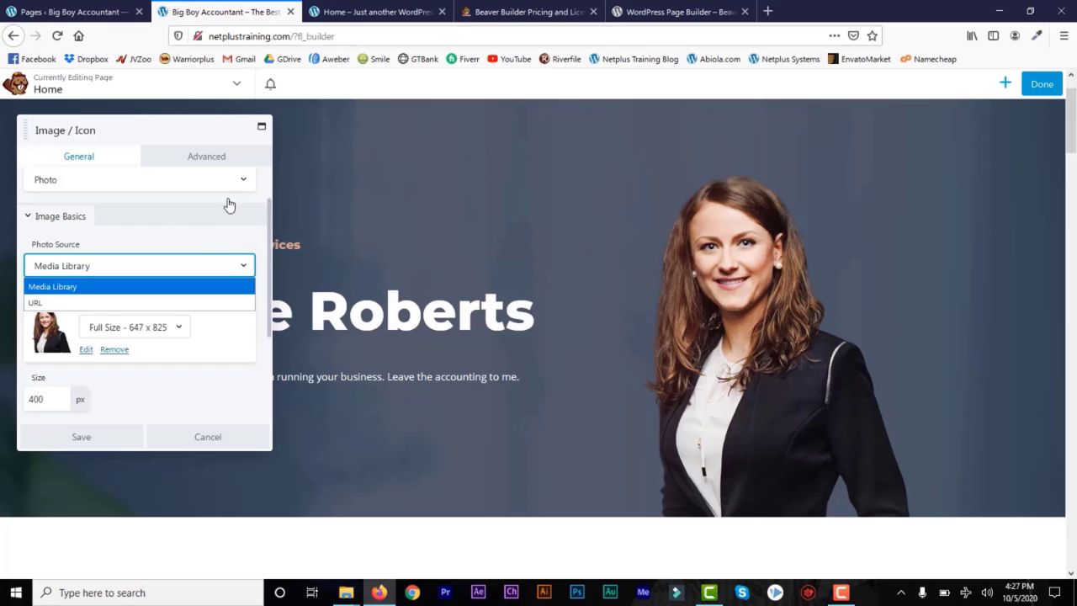
left_click(207, 436)
left_click(207, 436)
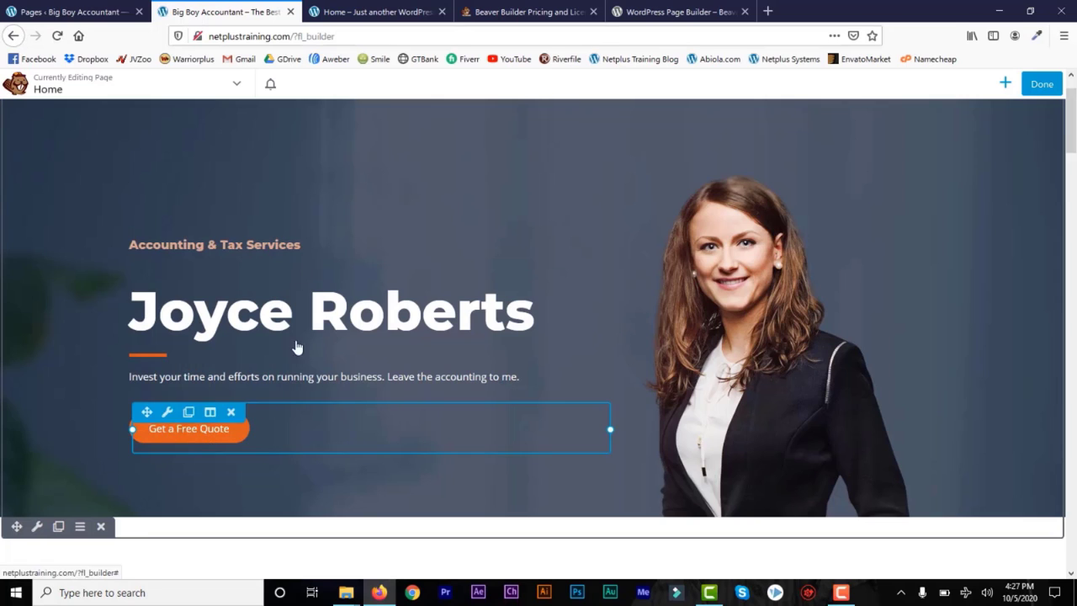
mouse_move(203, 308)
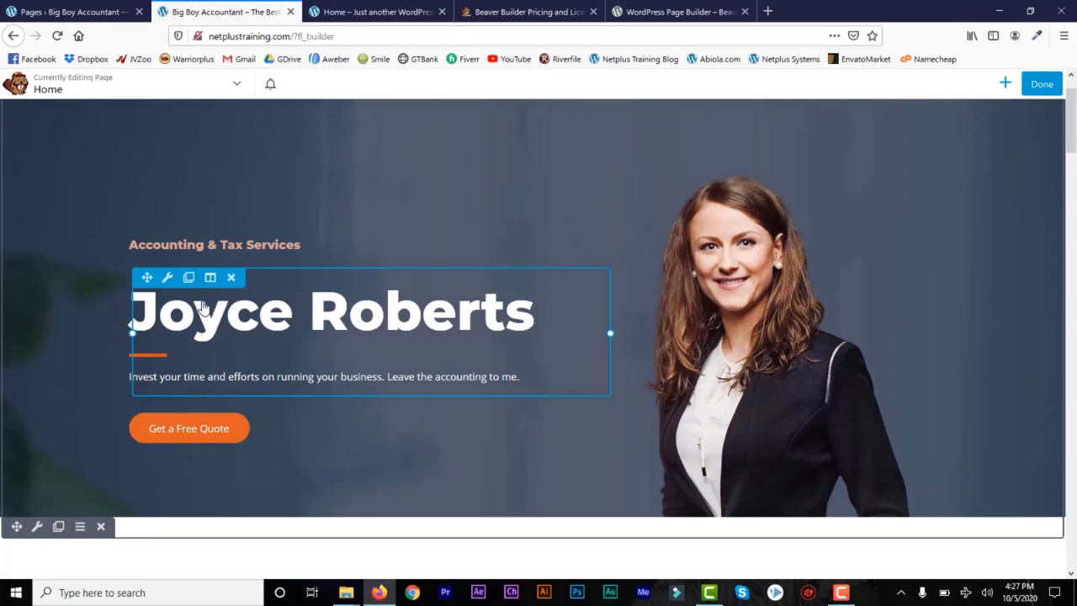
left_click(165, 278)
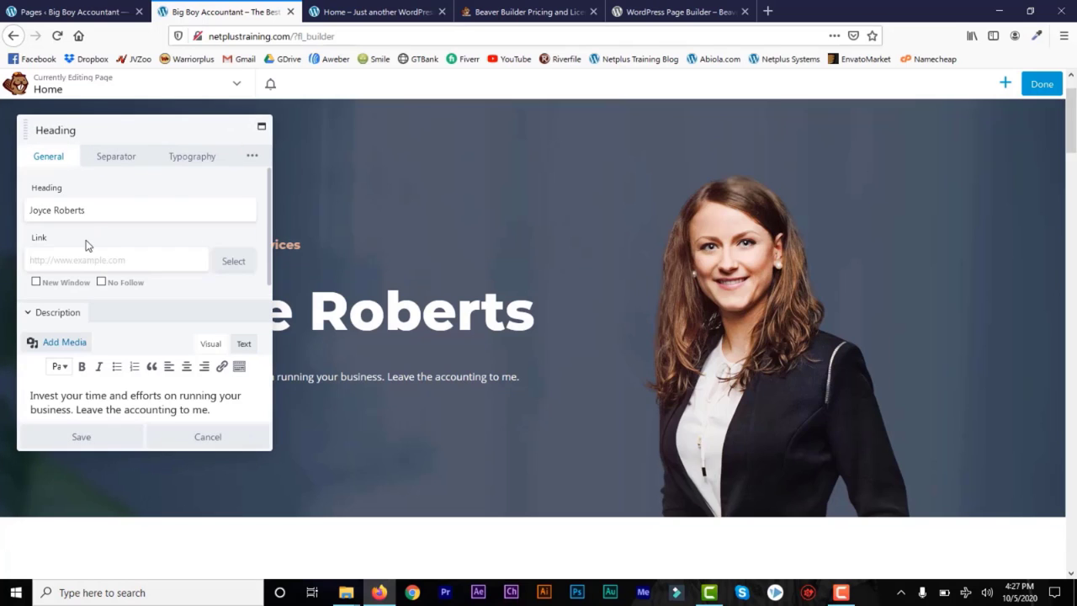
left_click(94, 208)
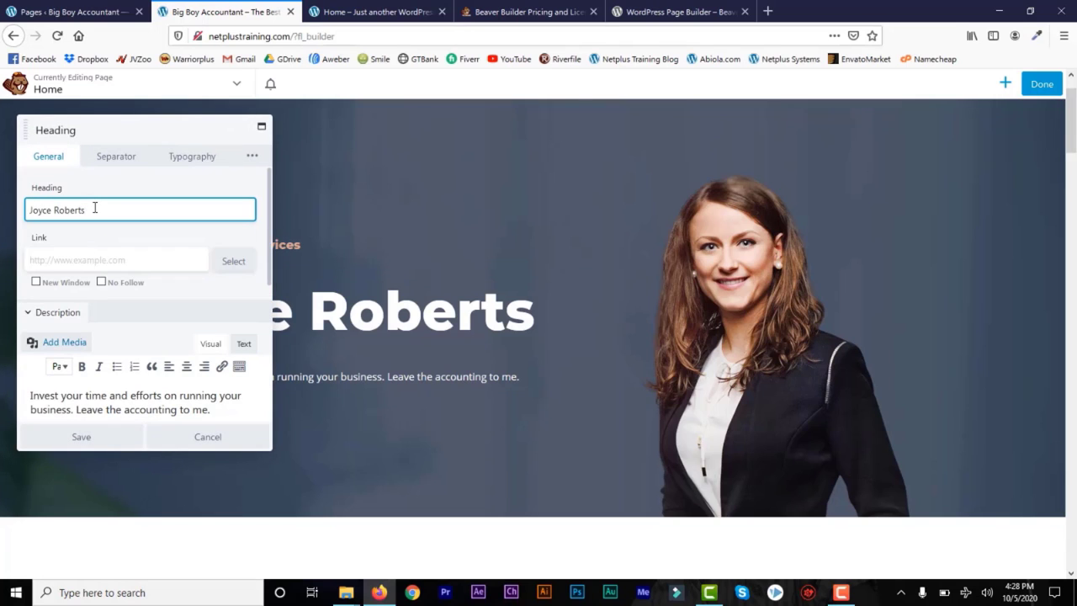
left_click_drag(94, 208, 2, 213)
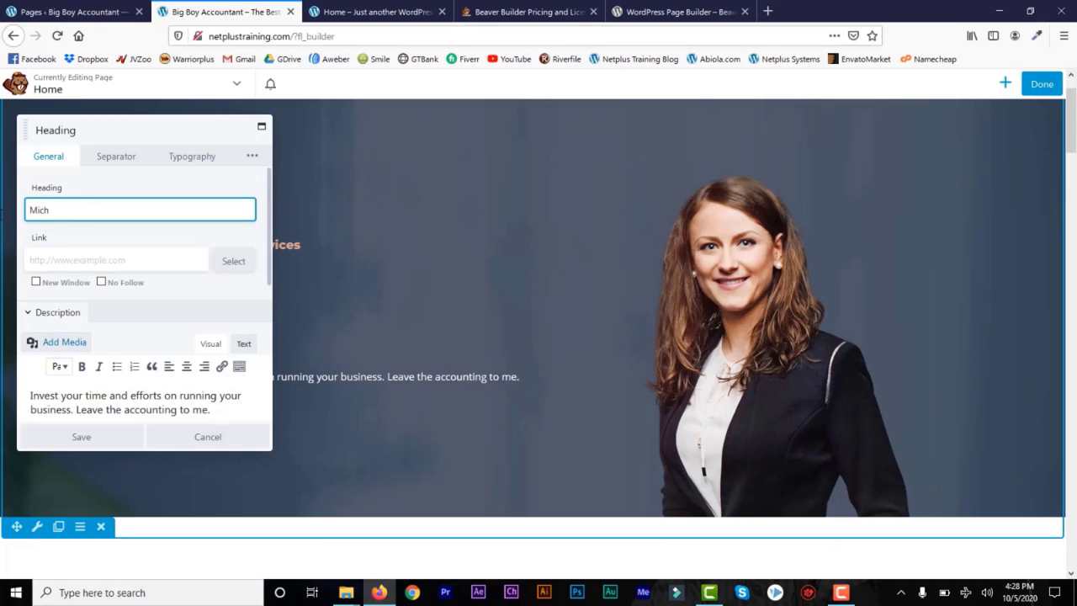
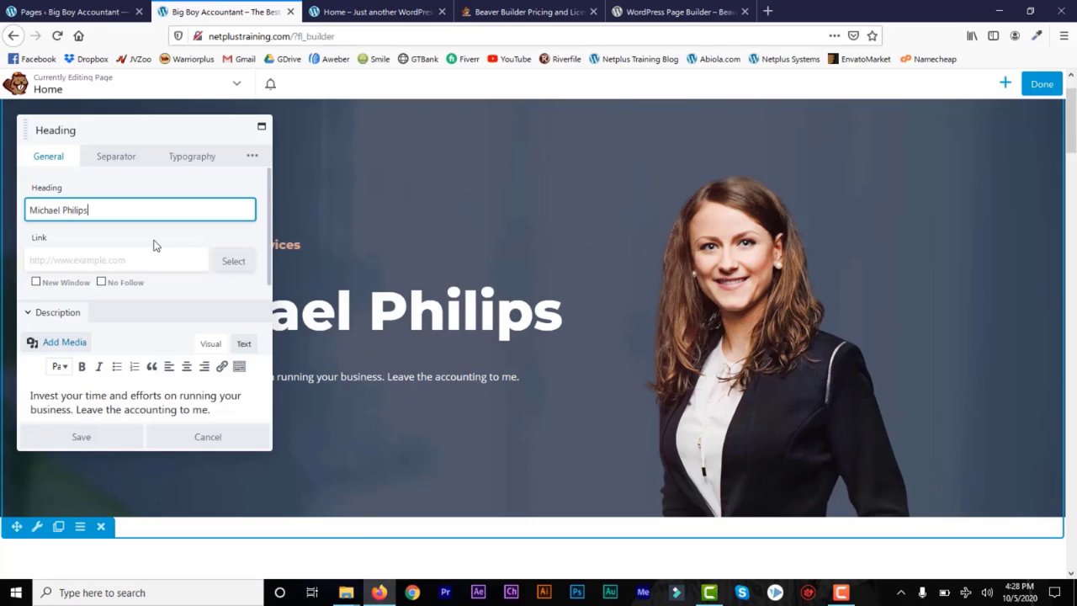
left_click(103, 262)
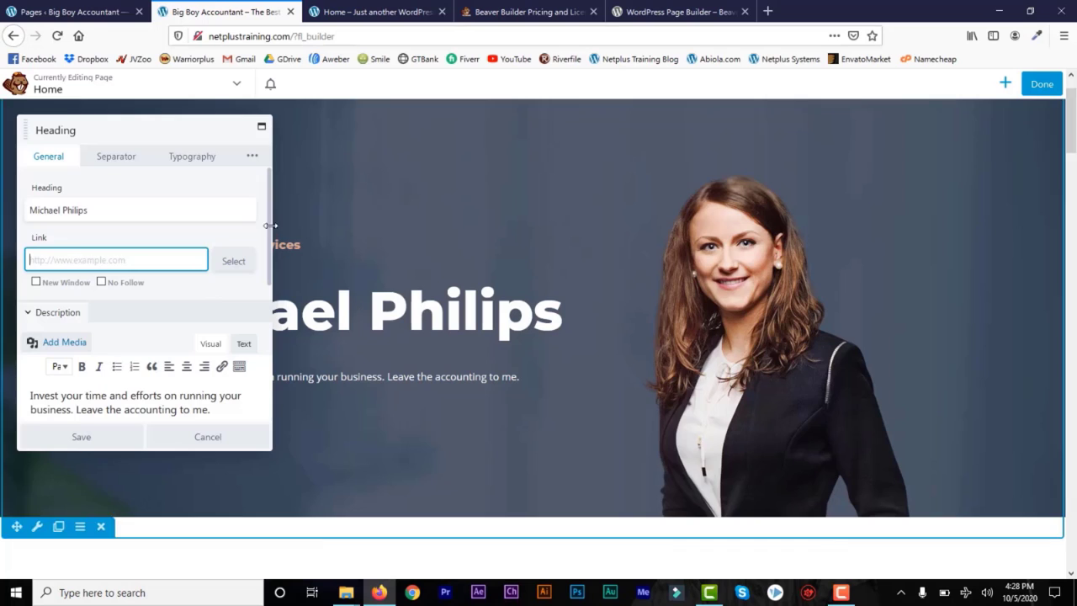
scroll(183, 362, "down", 1)
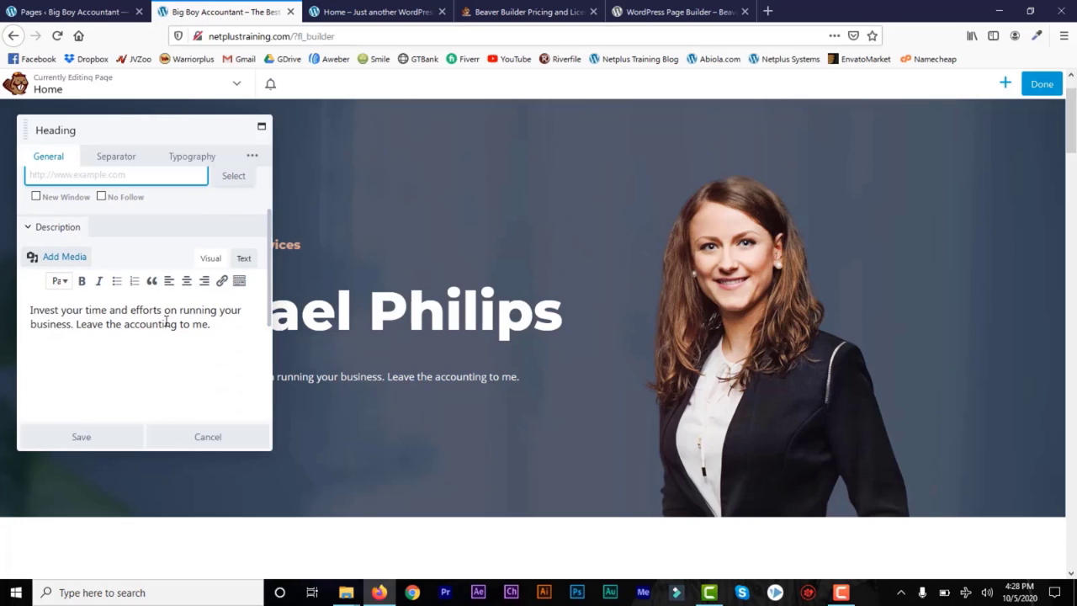
left_click(219, 327)
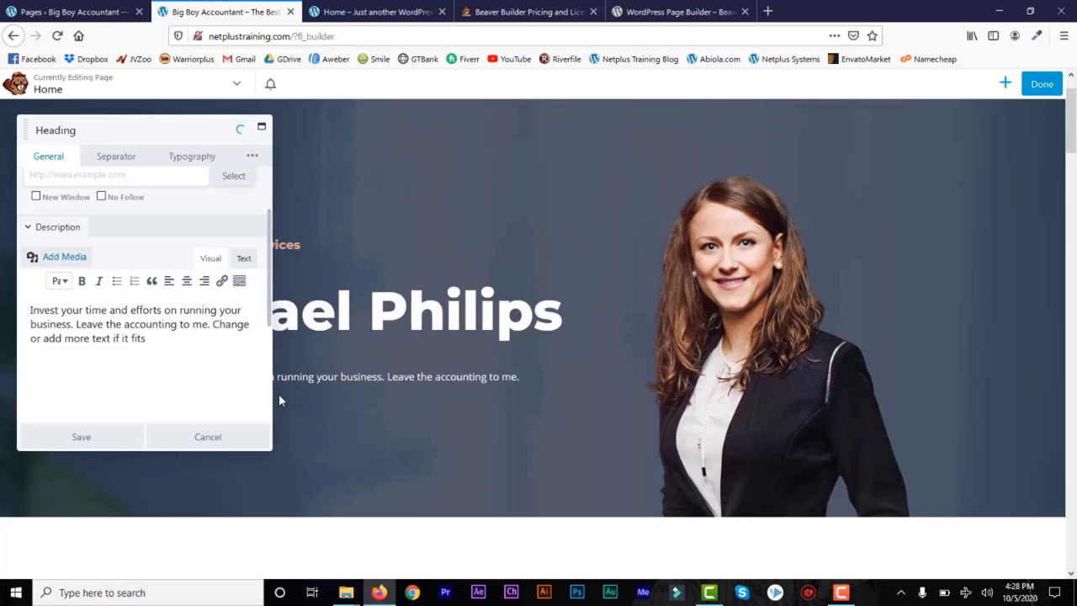
Step: Browse the heading's typography font families, then save the heading module
left_click(203, 163)
left_click(35, 235)
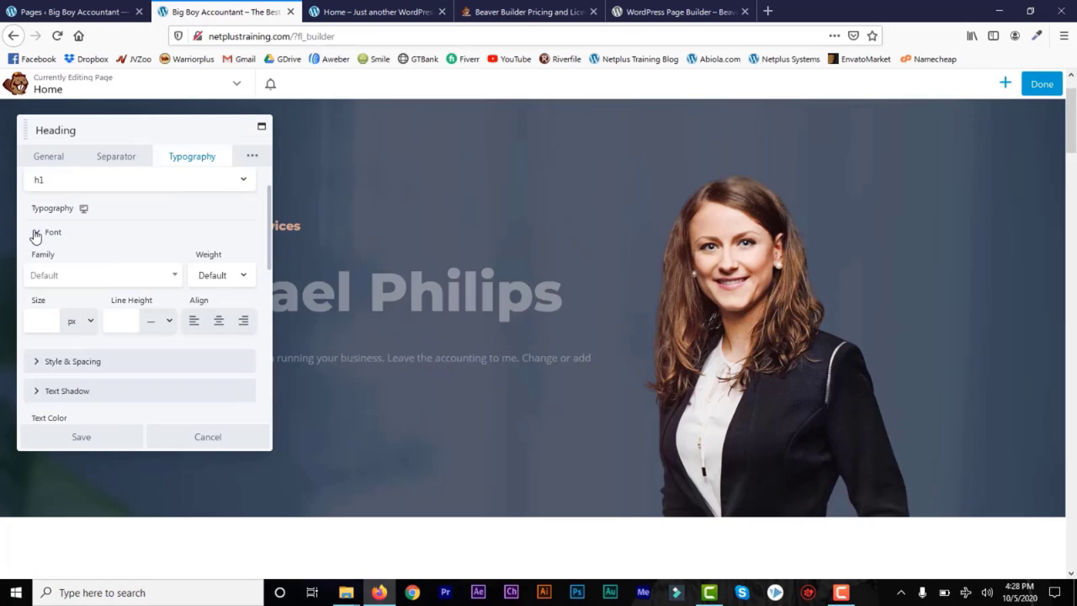
left_click(173, 279)
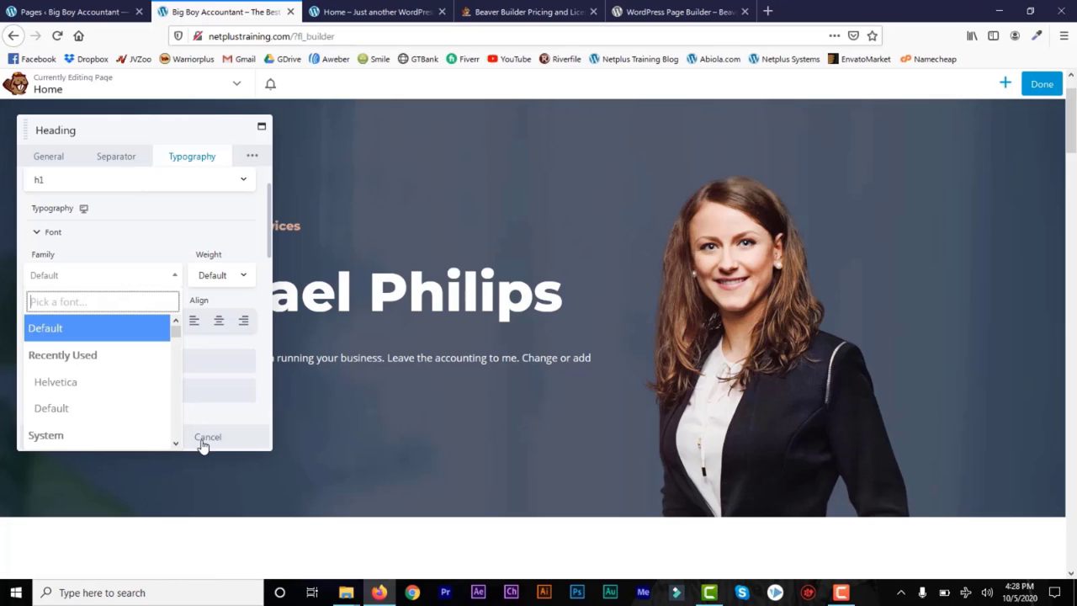
left_click(55, 161)
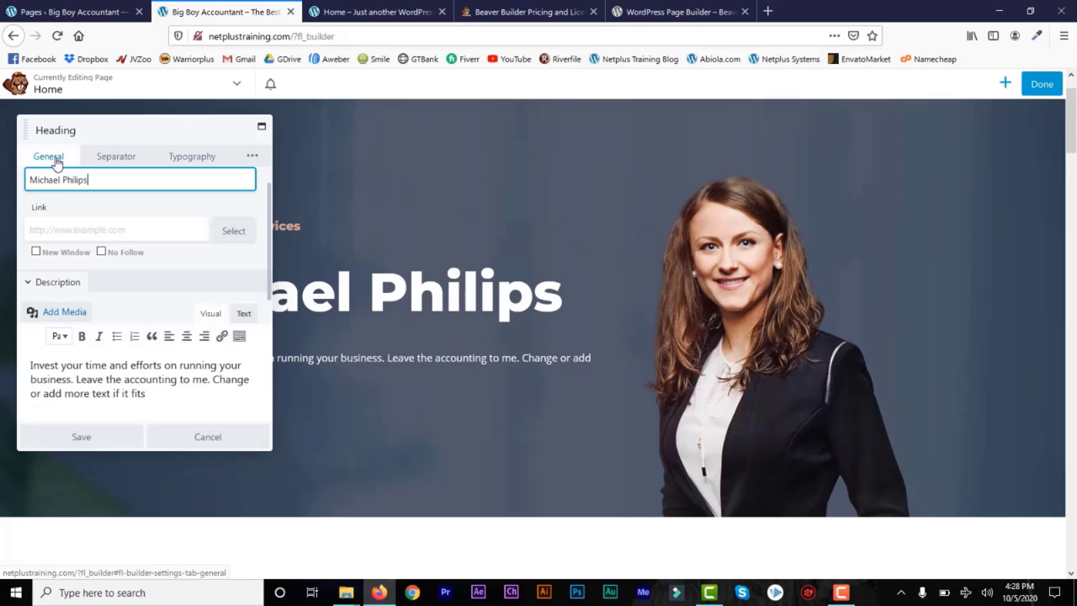
left_click(86, 439)
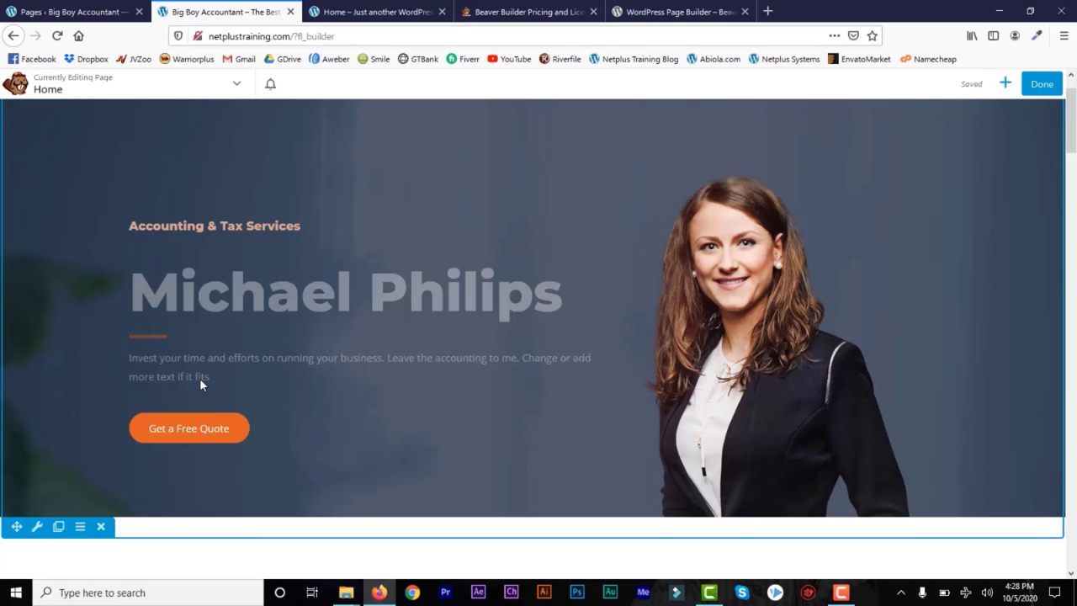
mouse_move(151, 334)
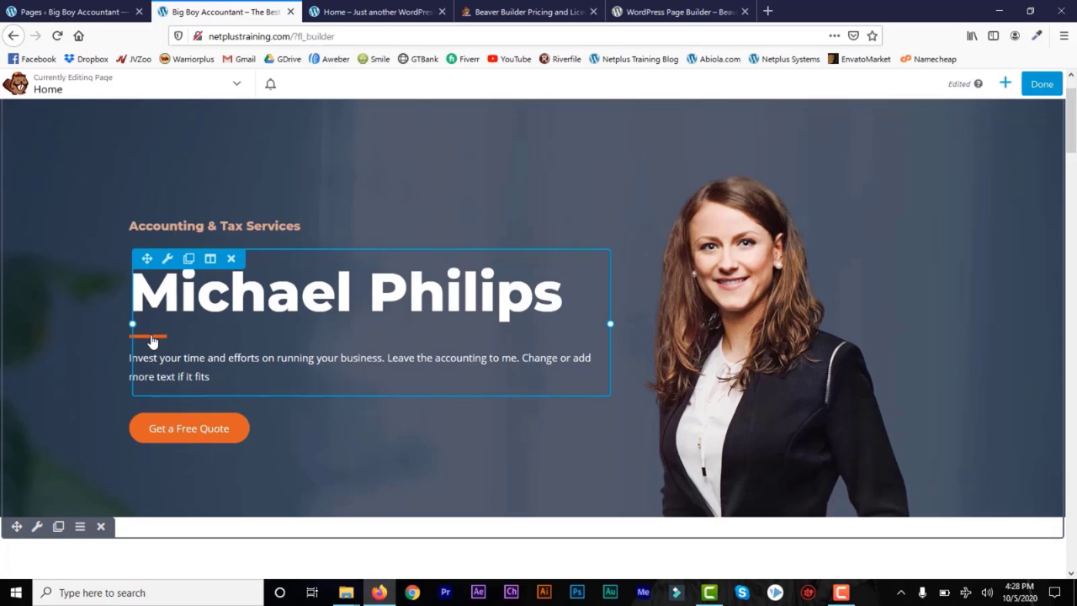
Step: Change the hero button label to 'Change Quote Text'
mouse_move(157, 435)
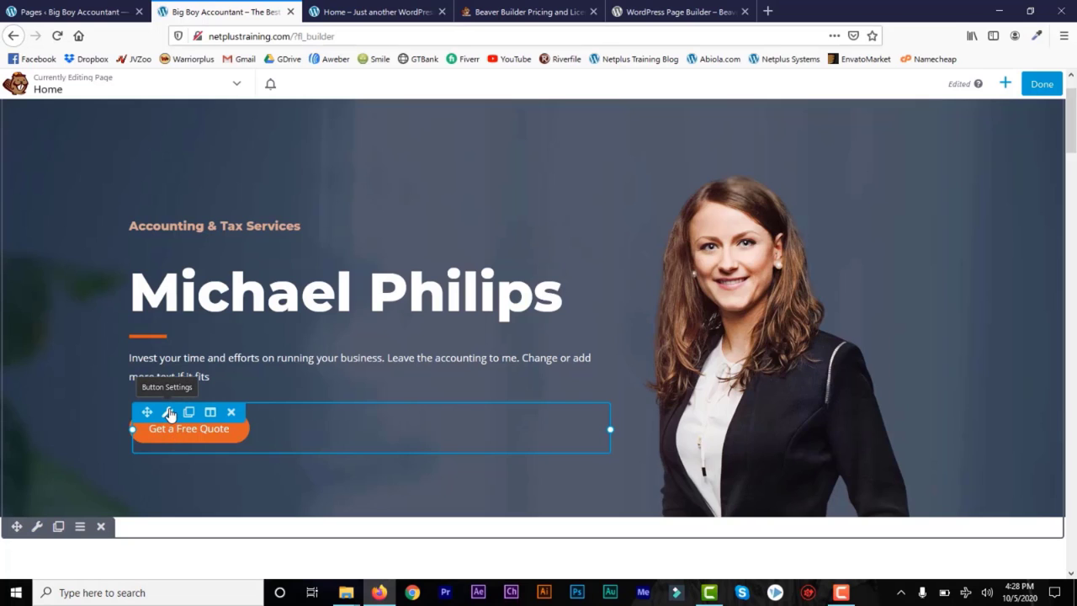
left_click(168, 413)
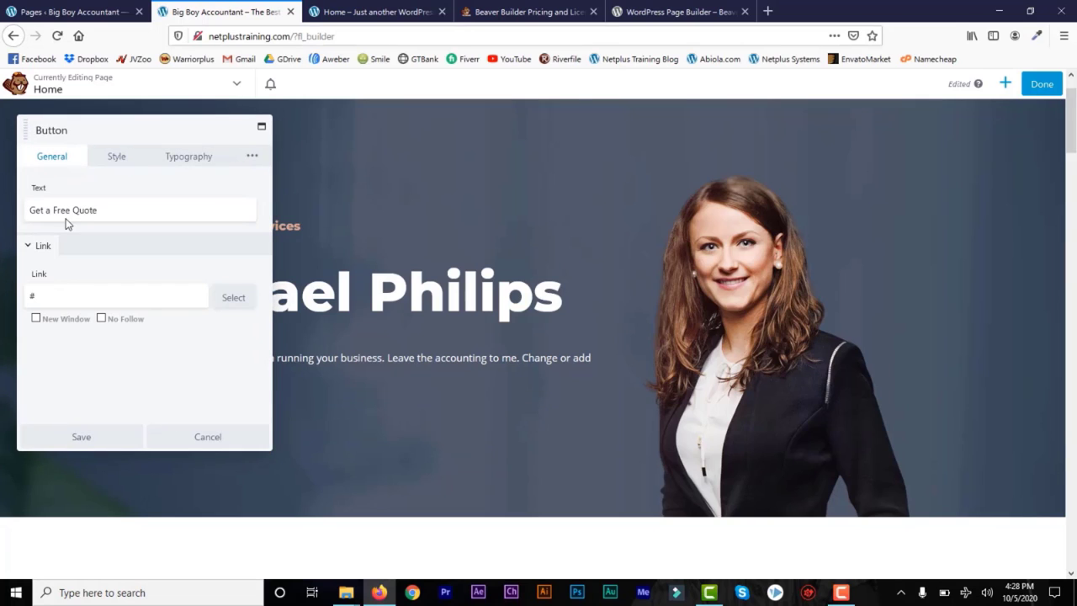
left_click(96, 211)
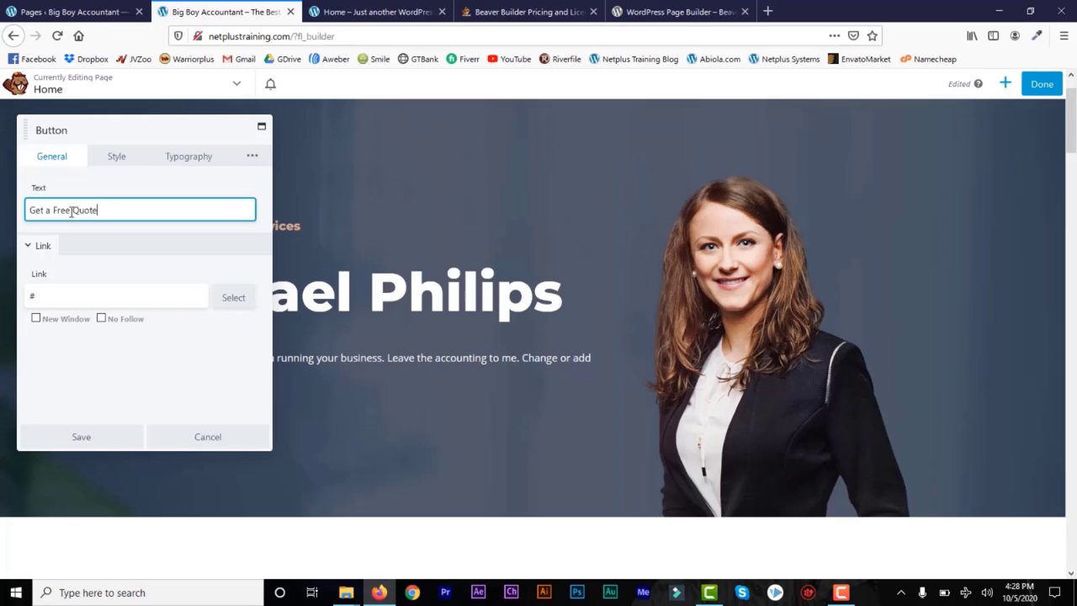
left_click_drag(71, 212, 25, 212)
type("Change")
Step: Replace the button's # link with the Services page address copied from the live site
double_click(31, 297)
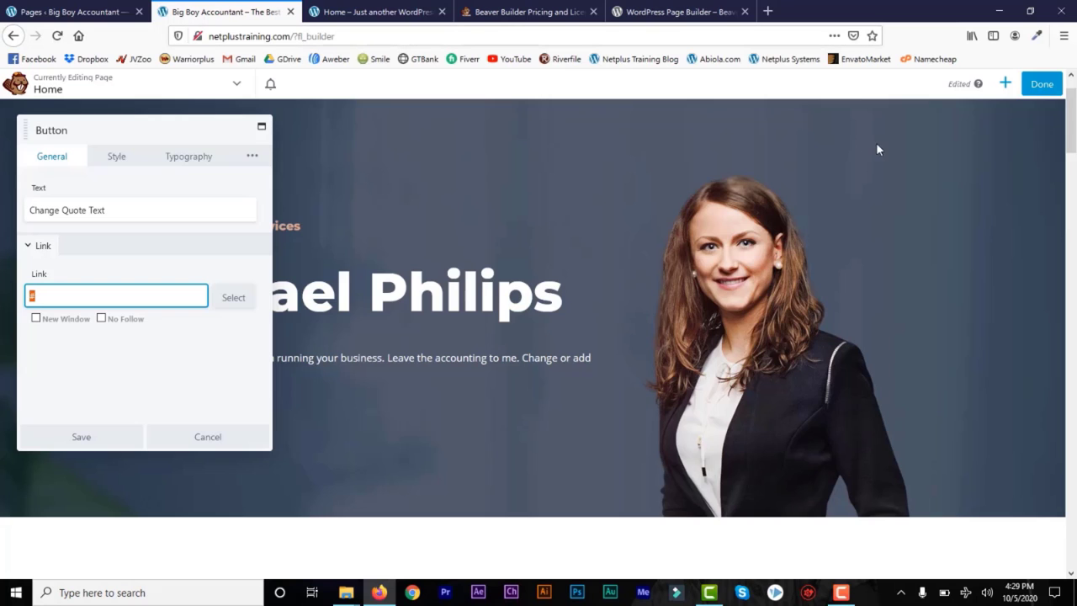
left_click_drag(1074, 129, 1075, 120)
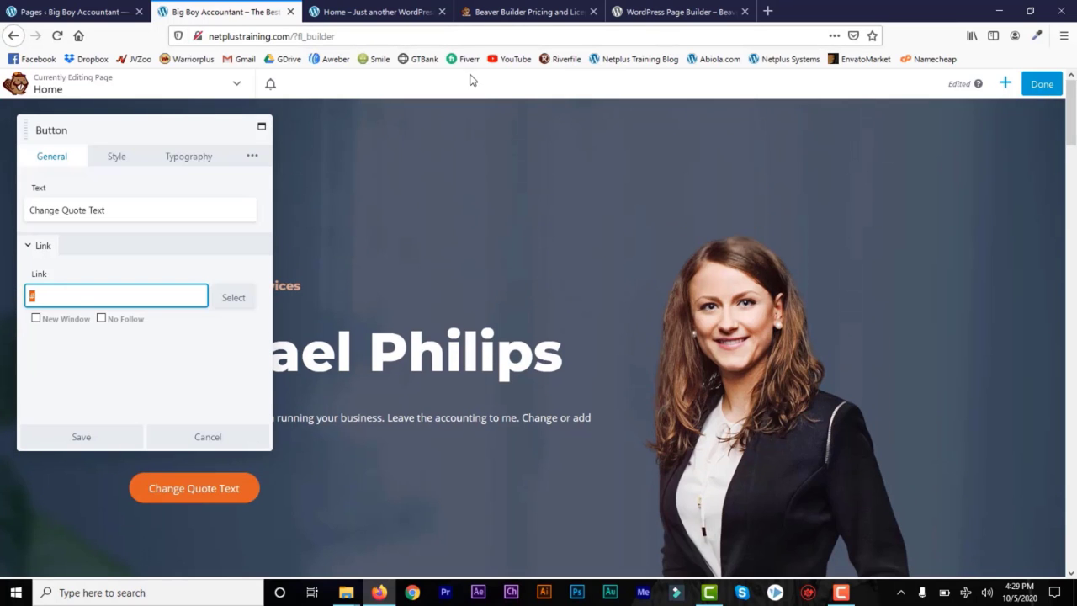
left_click(346, 13)
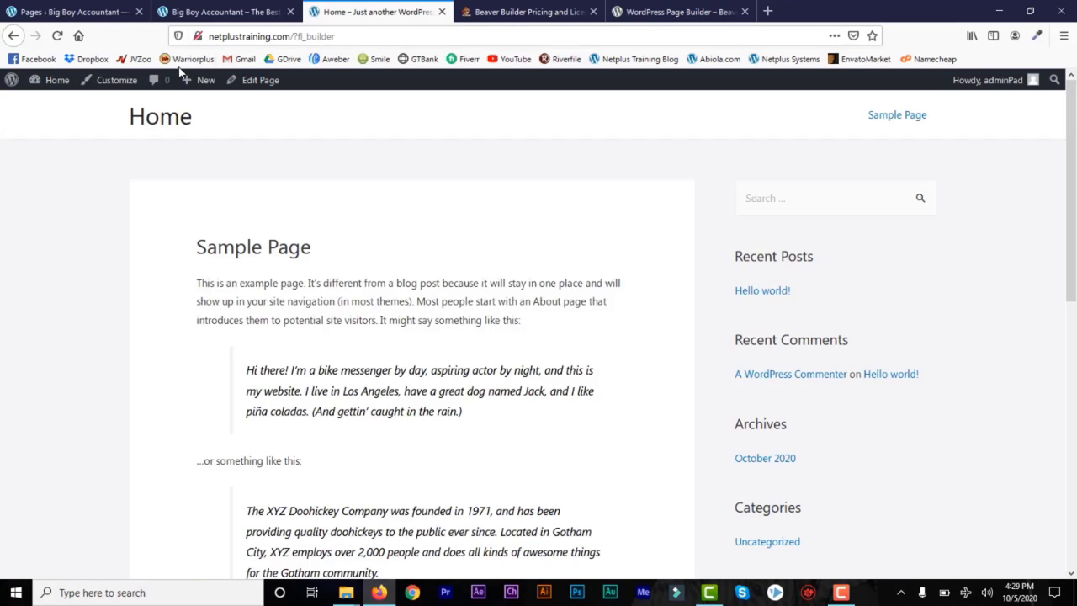
left_click(60, 38)
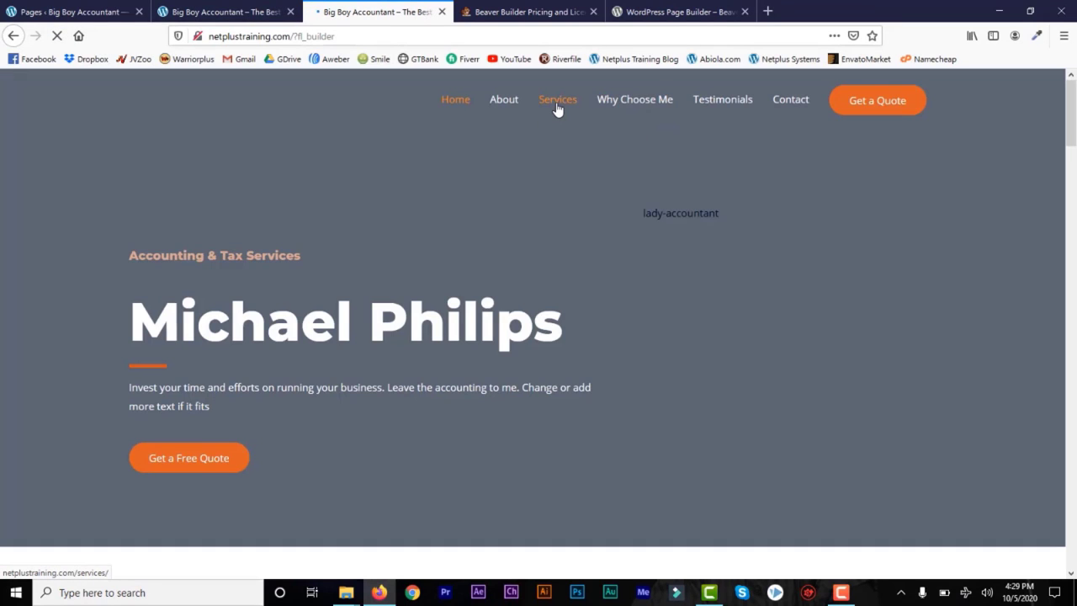
right_click(557, 110)
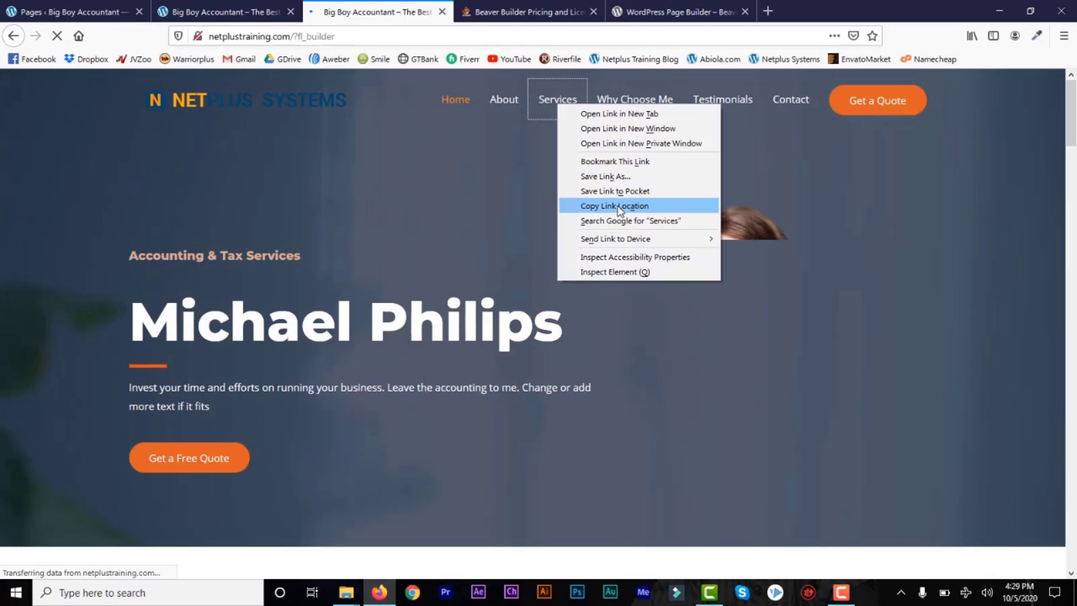
left_click(619, 207)
left_click(239, 12)
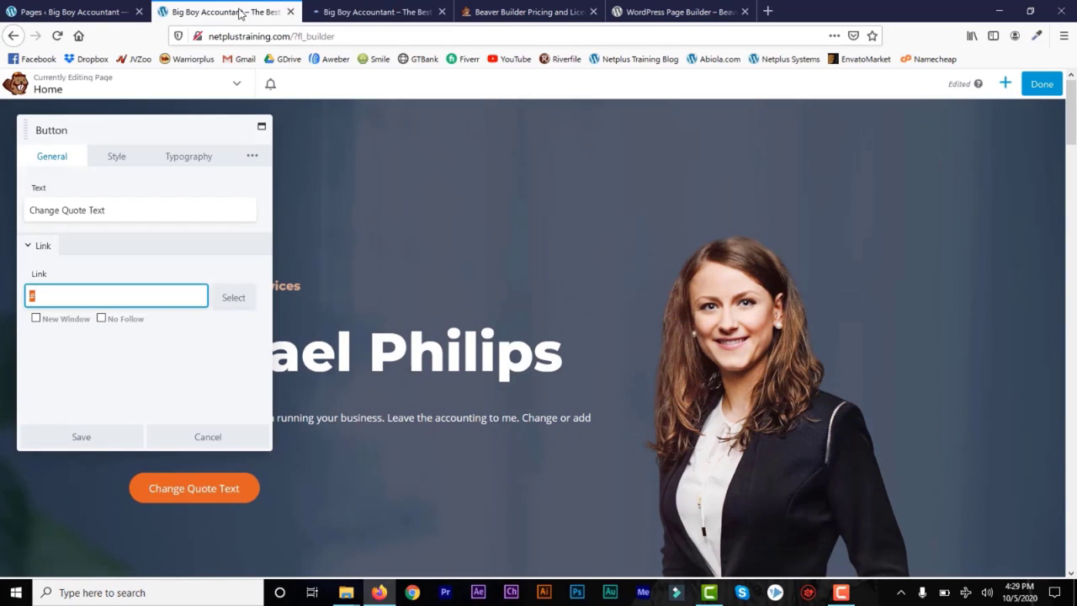
key("ctrl+v")
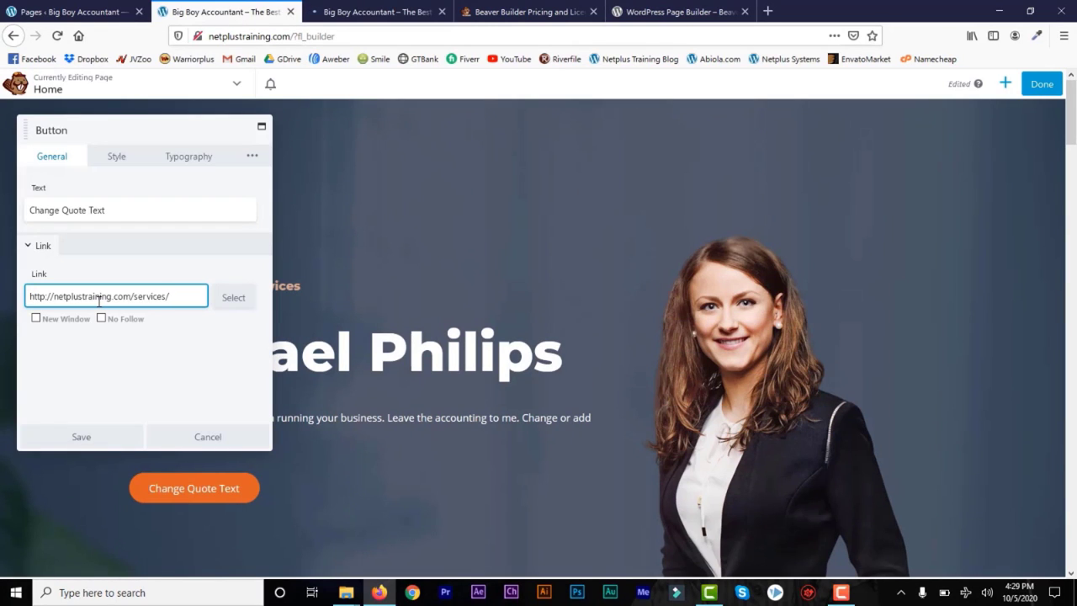
Step: Give the button a right-arrow icon positioned before the text, and save it
left_click(115, 160)
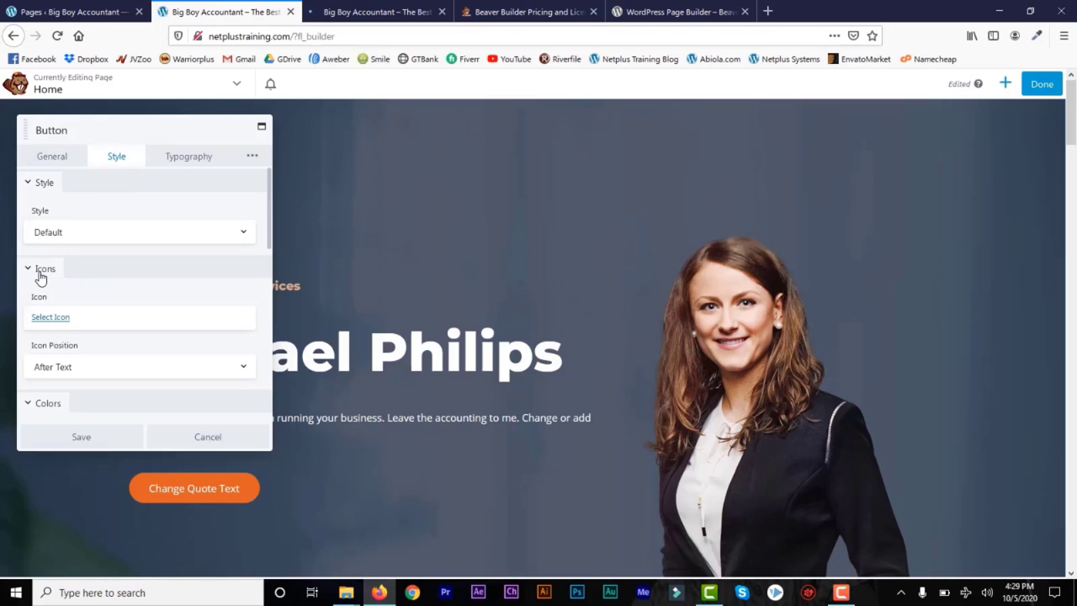
left_click(53, 320)
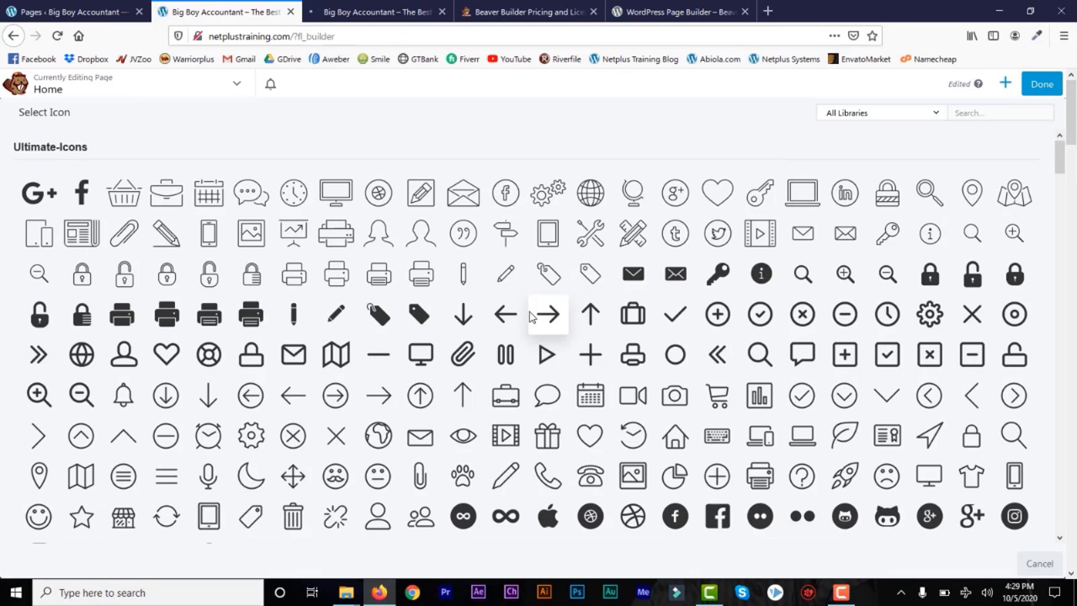
left_click(378, 397)
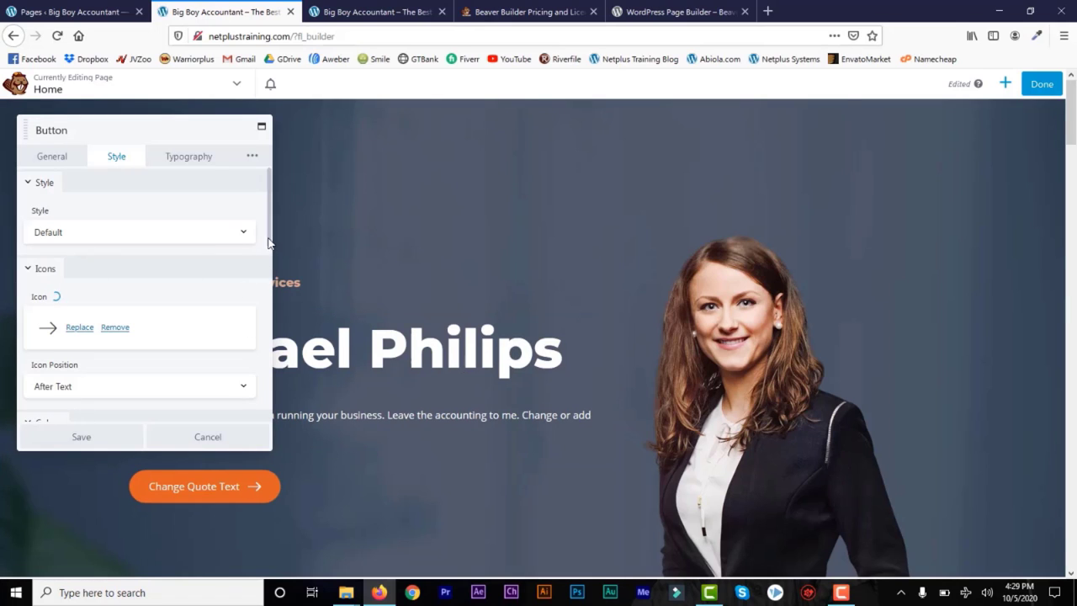
scroll(269, 276, "down", 4)
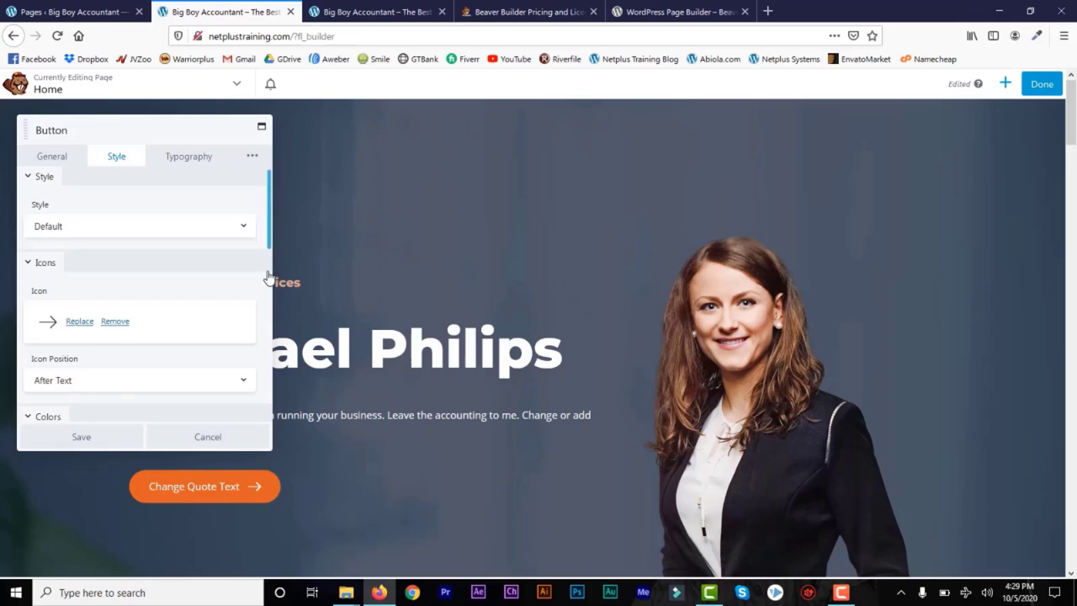
left_click(244, 205)
left_click(231, 222)
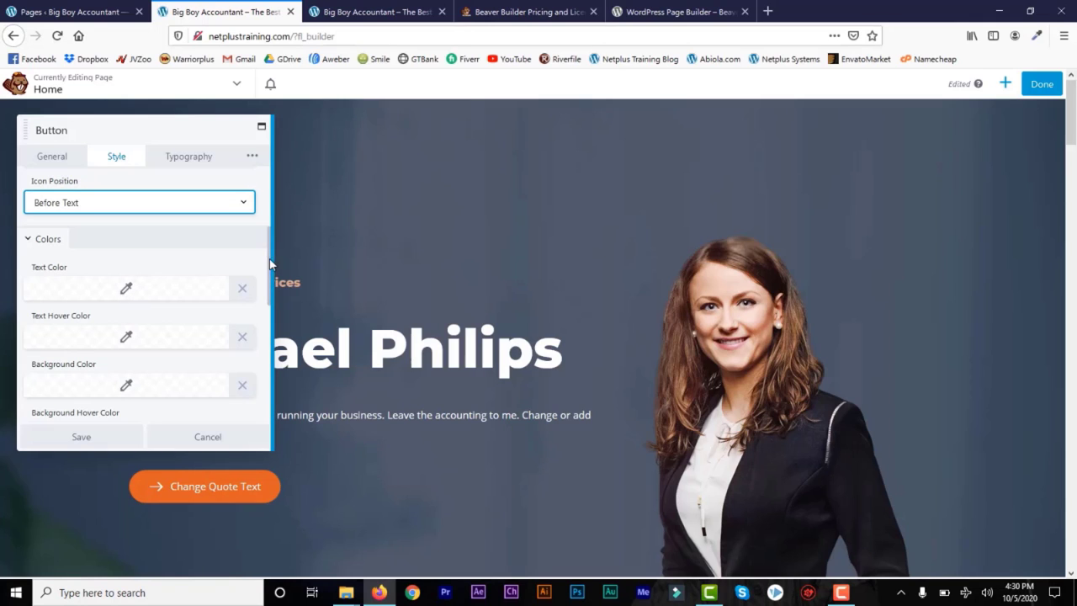
left_click_drag(270, 262, 255, 398)
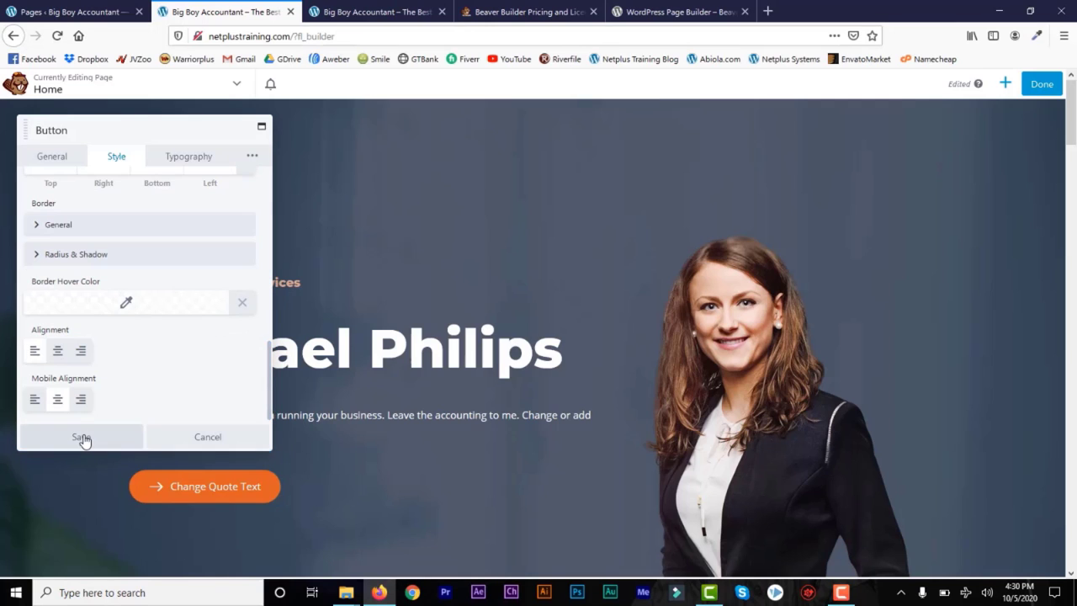
left_click(84, 437)
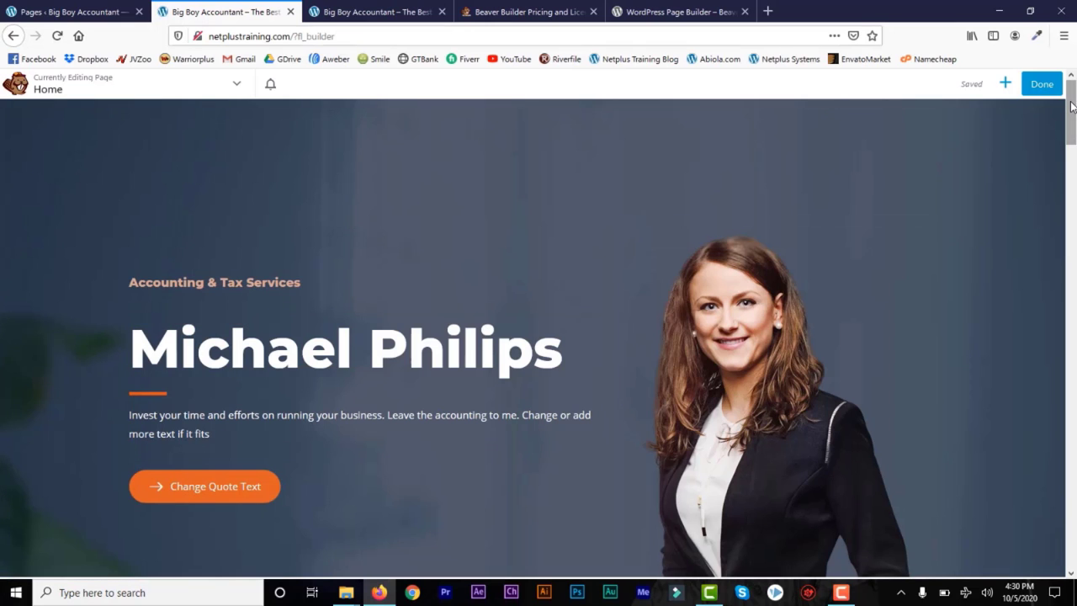
scroll(553, 194, "down", 5)
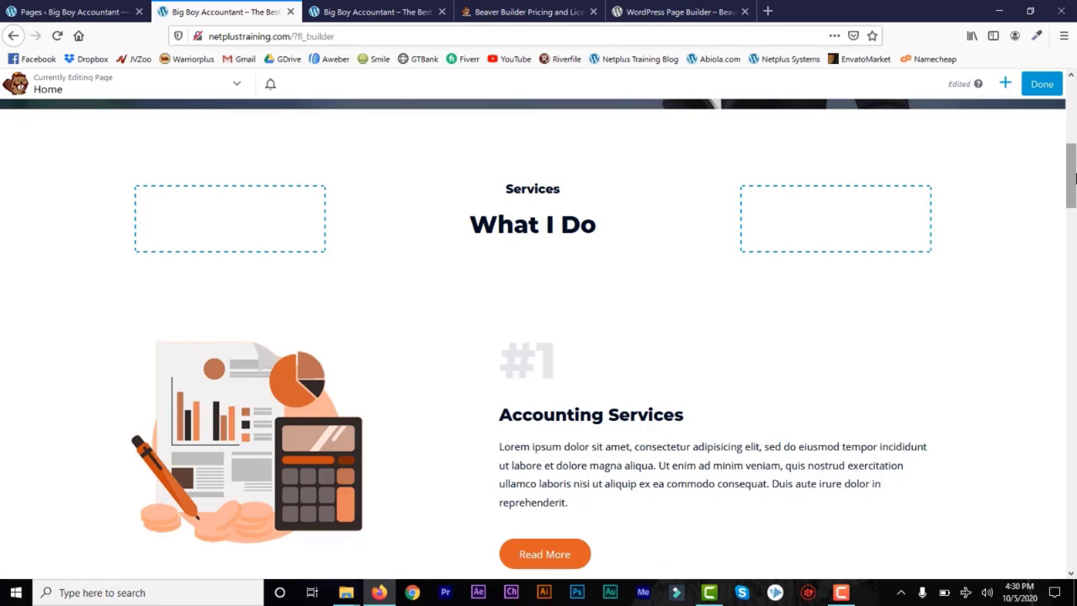
left_click_drag(1072, 199, 1073, 232)
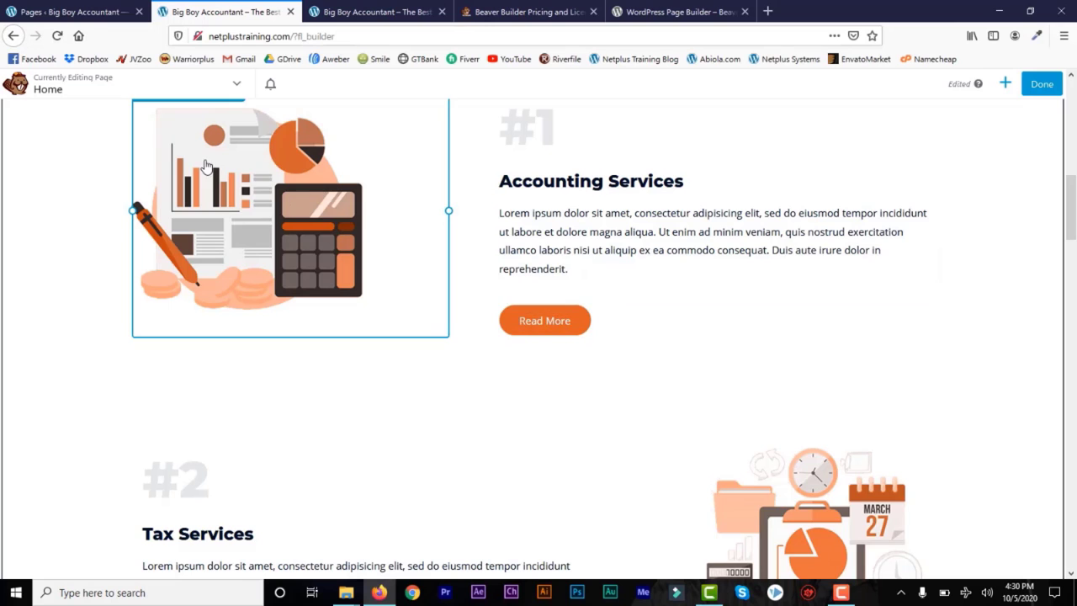
scroll(1069, 199, "up", 2)
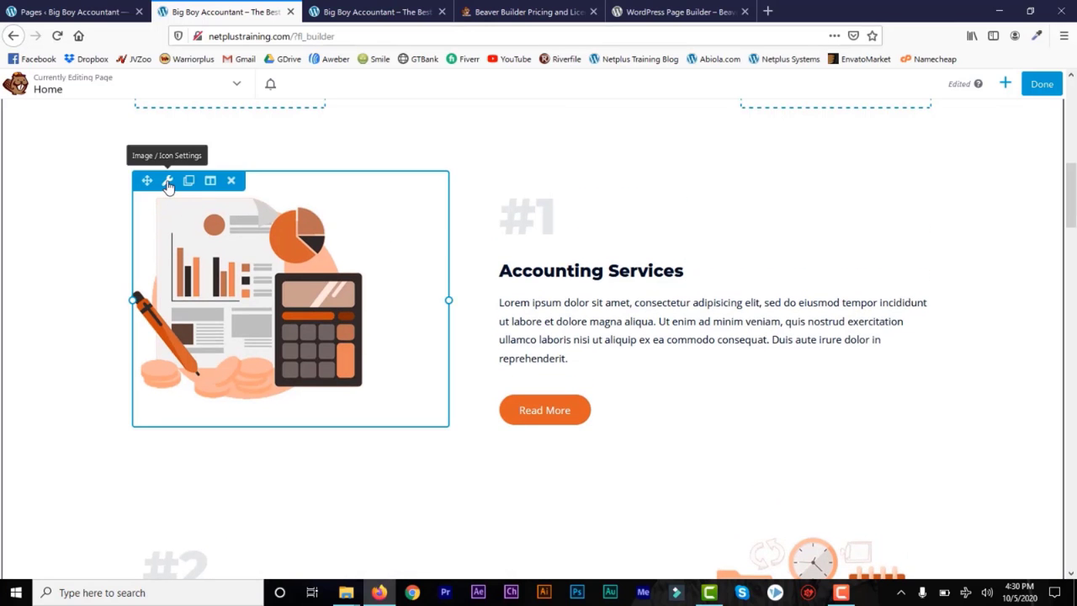
left_click(168, 180)
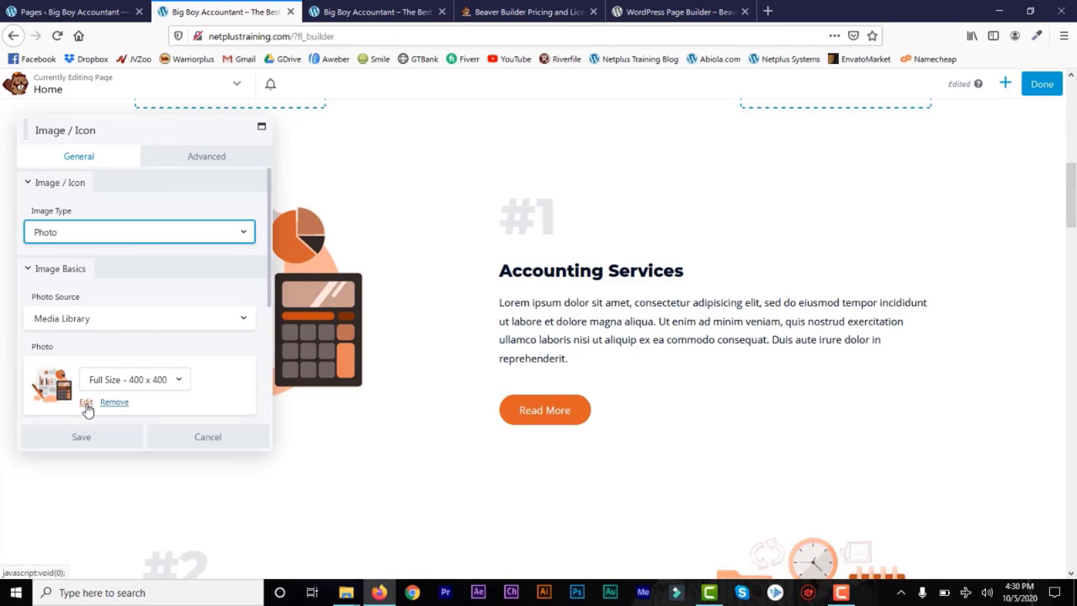
left_click(202, 437)
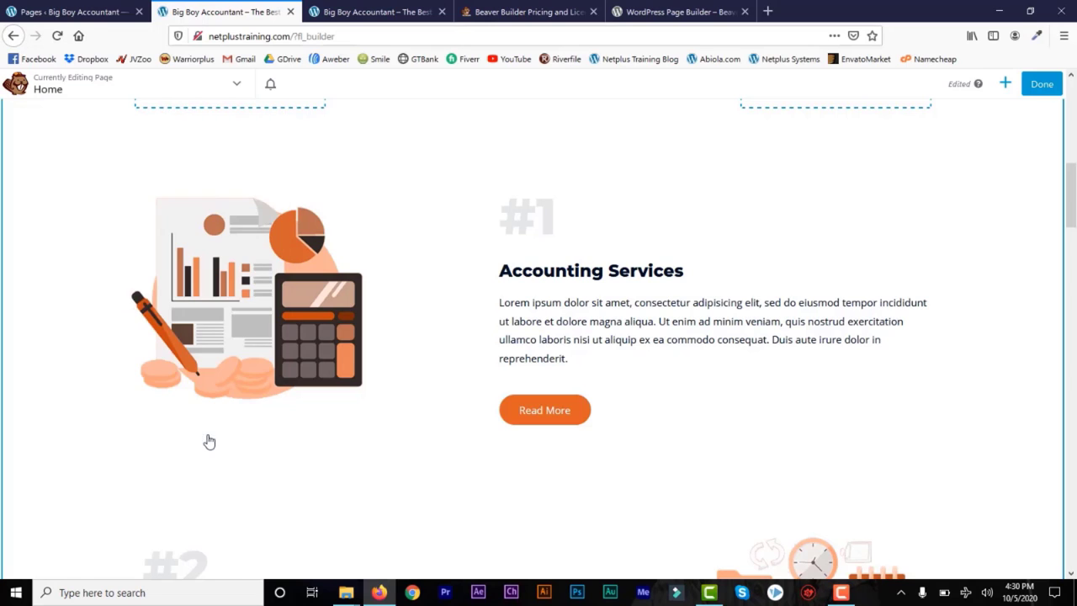
Step: Add a 3 Columns row below Accounting Services and drop a Photo module into its left column
left_click(1005, 86)
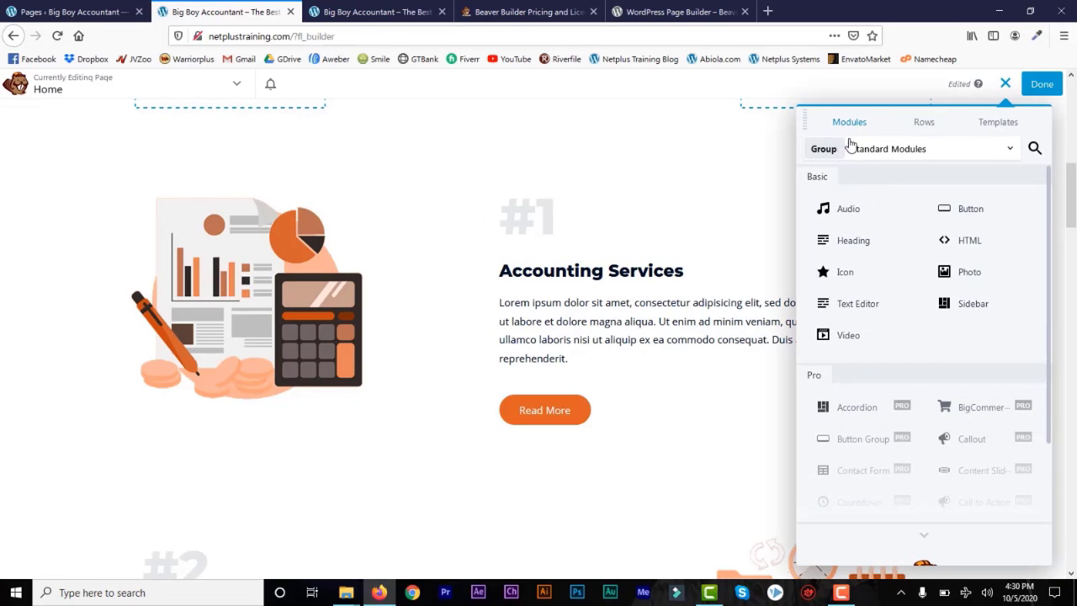
left_click(922, 124)
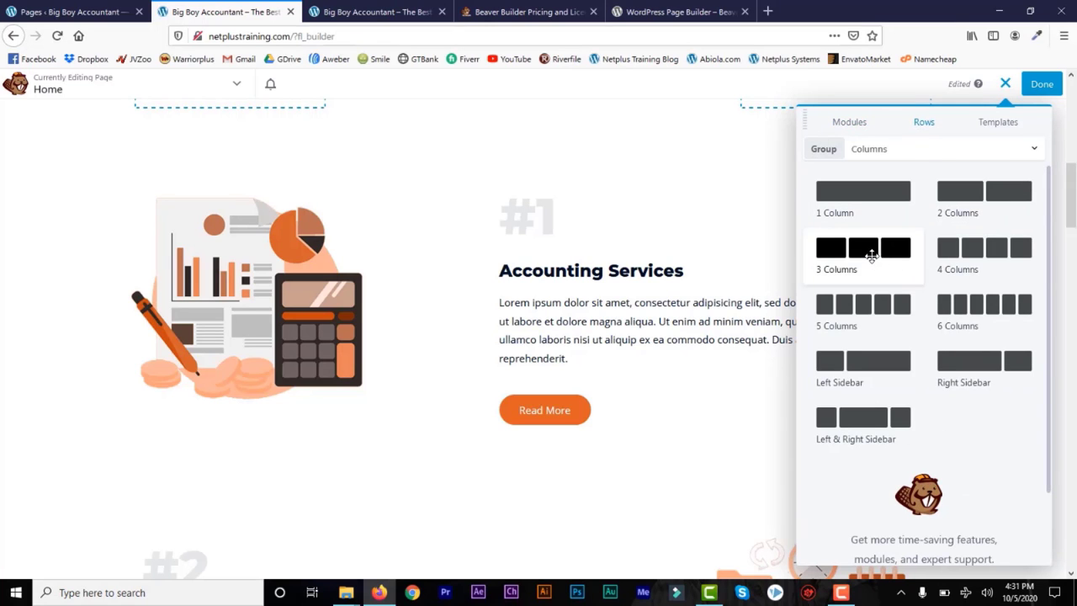
left_click_drag(870, 257, 569, 228)
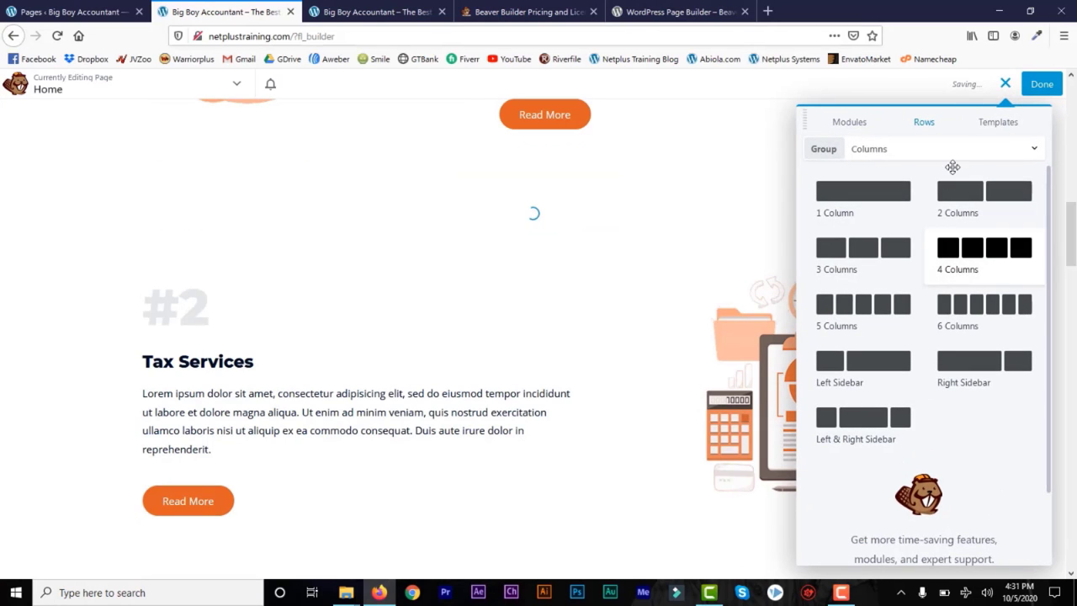
left_click(844, 124)
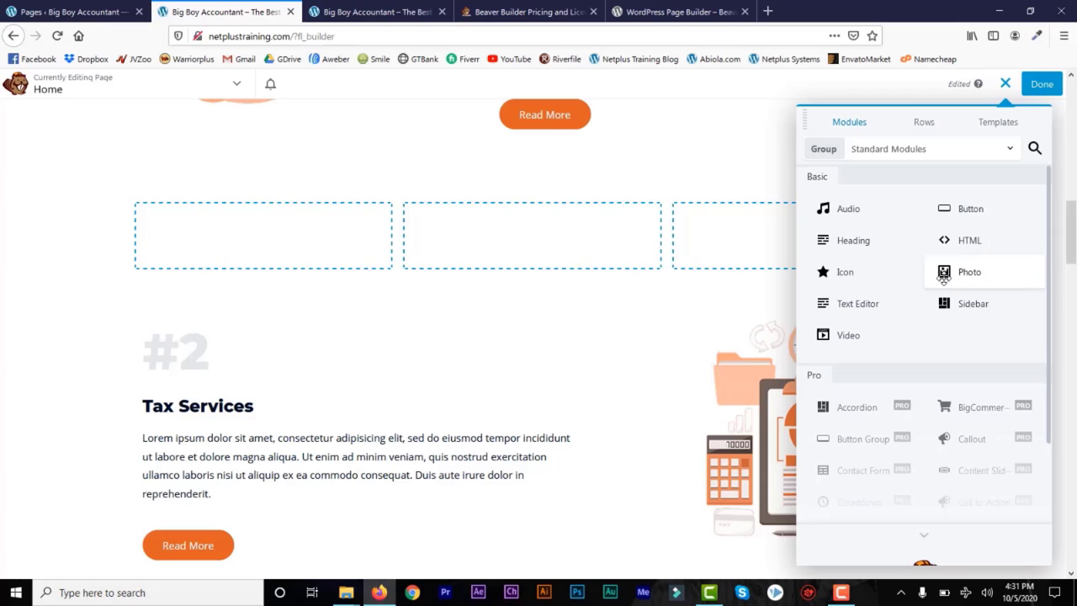
left_click_drag(957, 272, 340, 364)
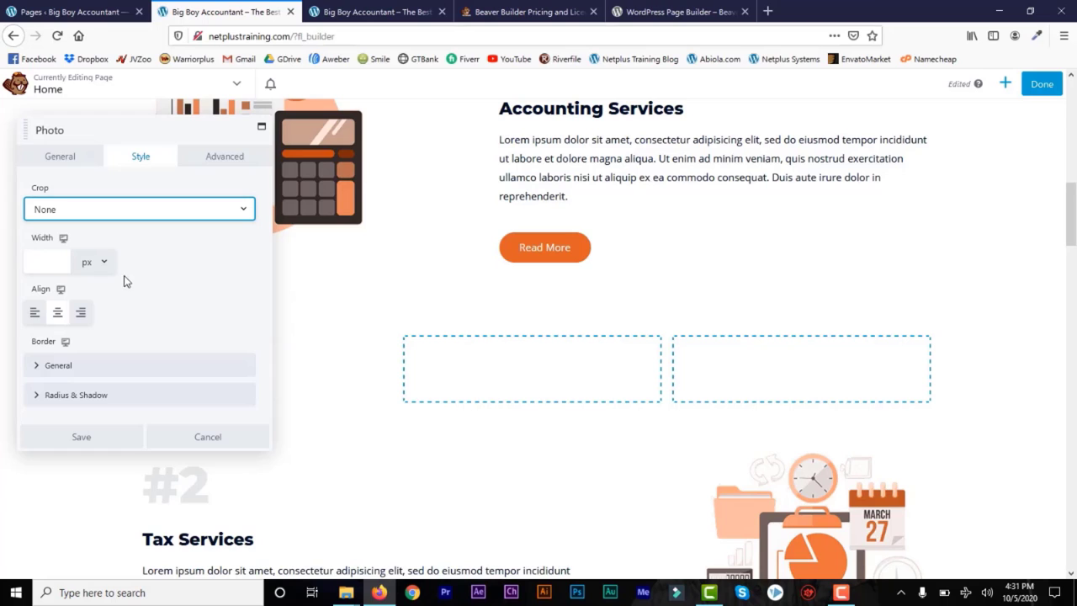
Step: Set the left Photo module's image to feature2-free-img.png from the Media Library and save
left_click(58, 161)
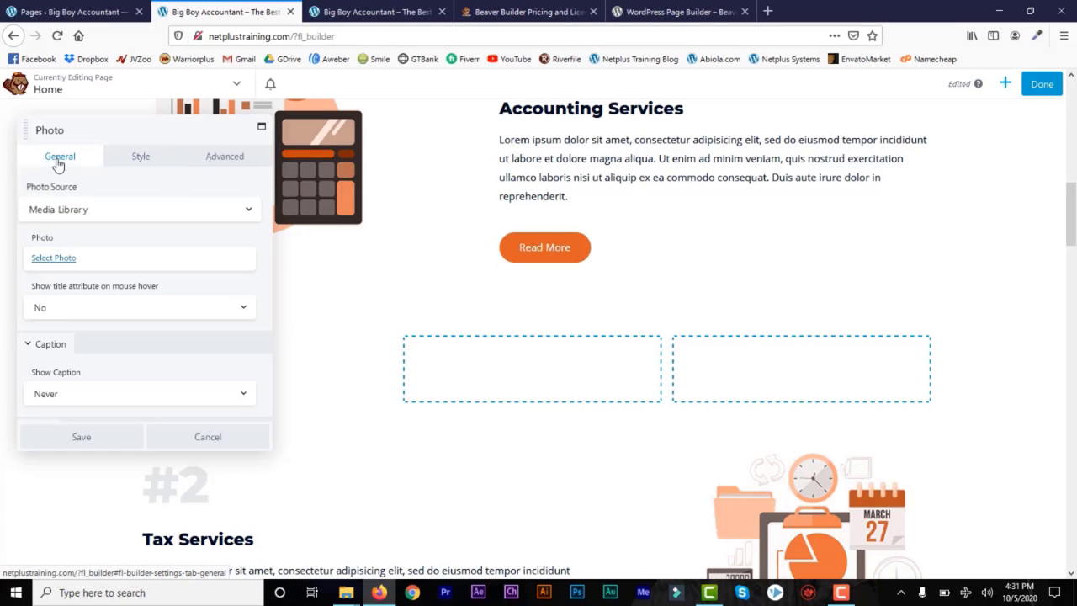
left_click(53, 261)
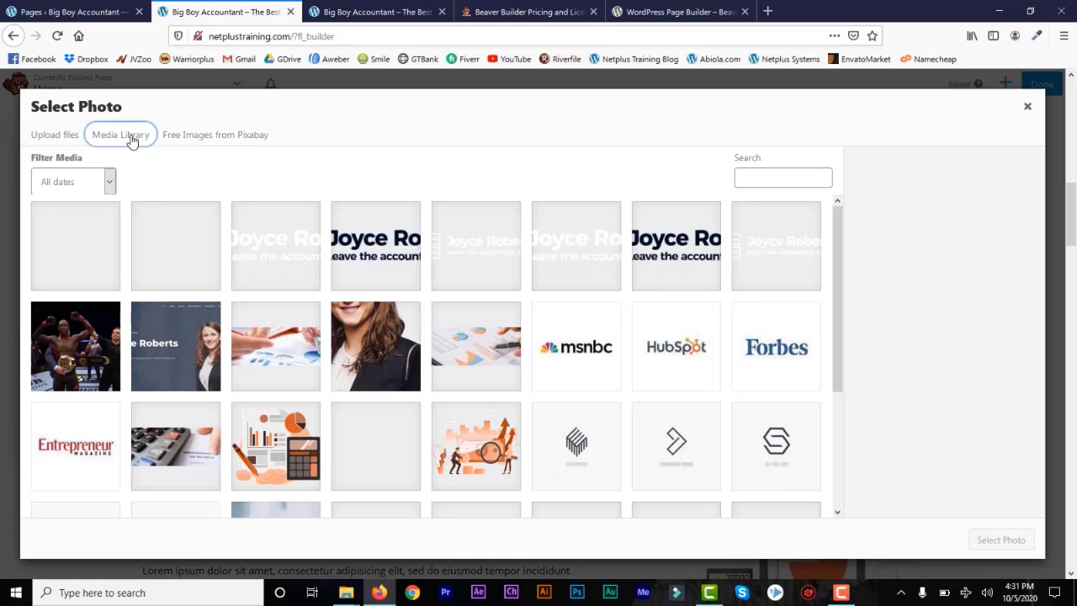
left_click(179, 138)
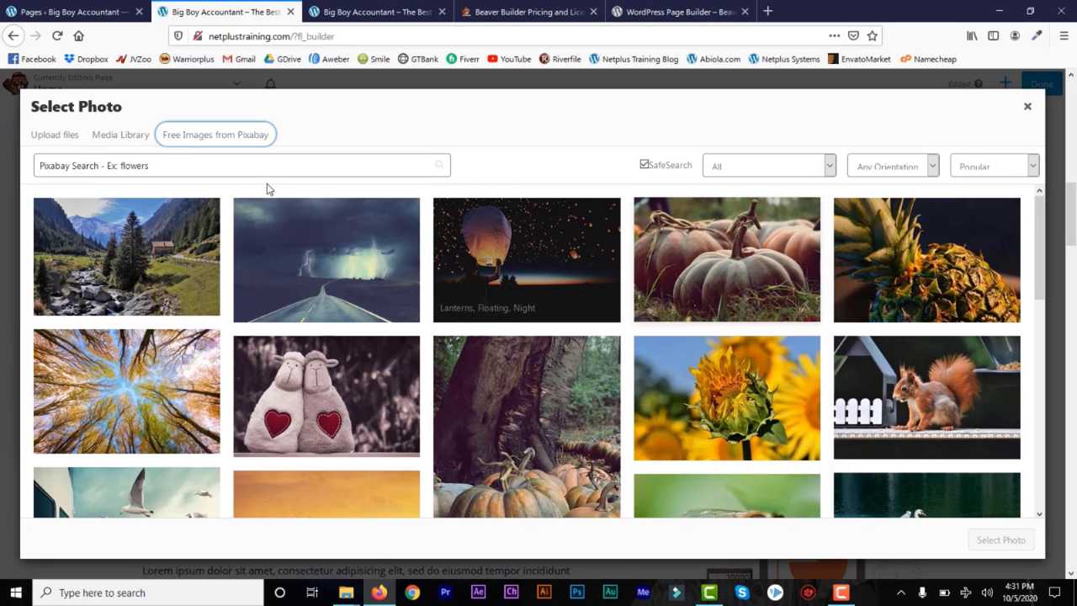
left_click(126, 139)
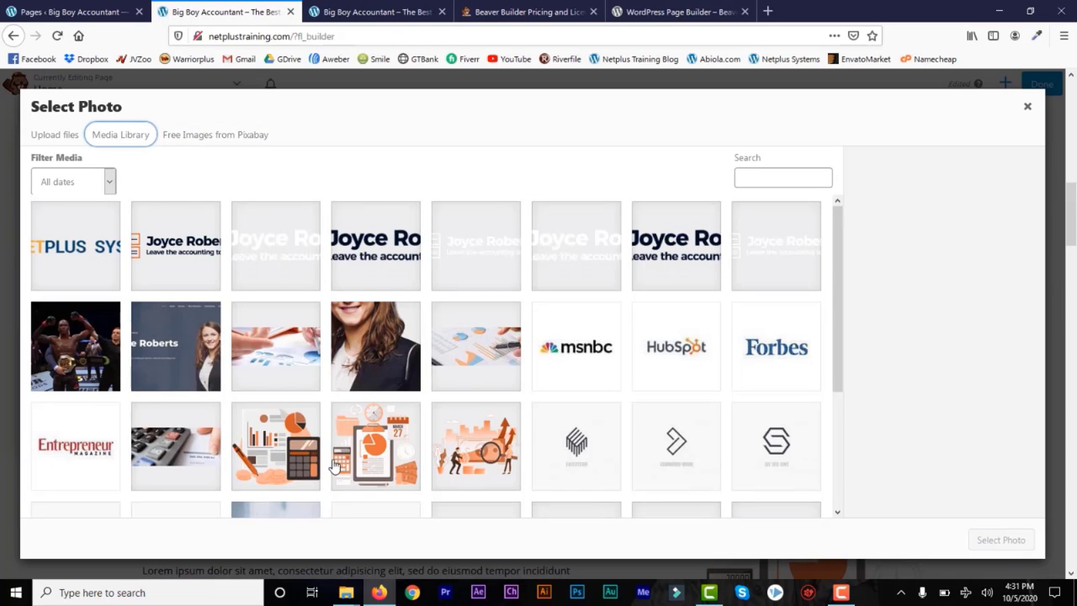
left_click(284, 454)
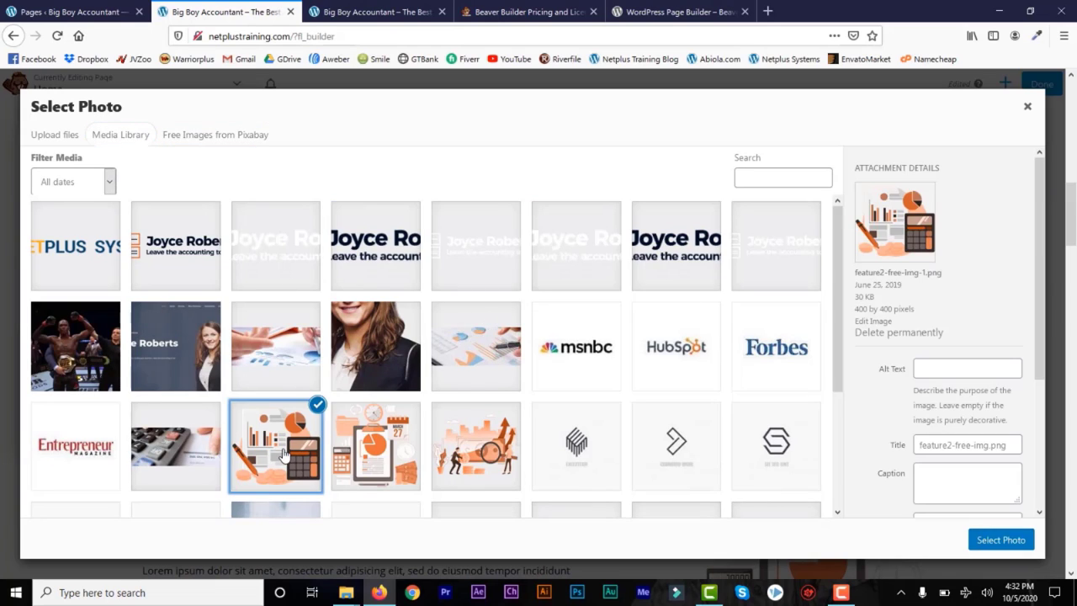
left_click(997, 543)
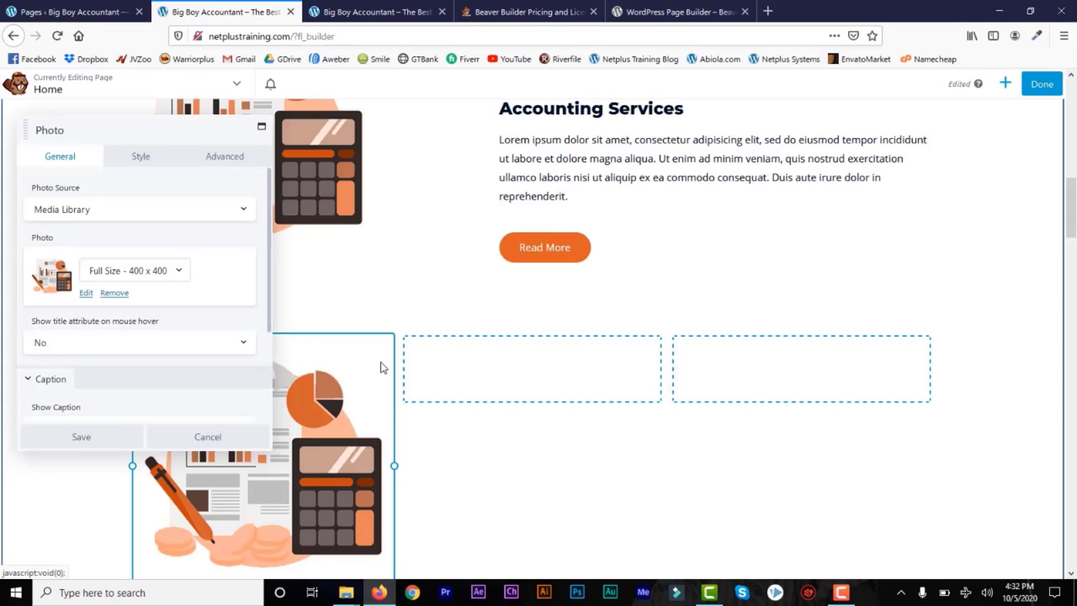
left_click(81, 437)
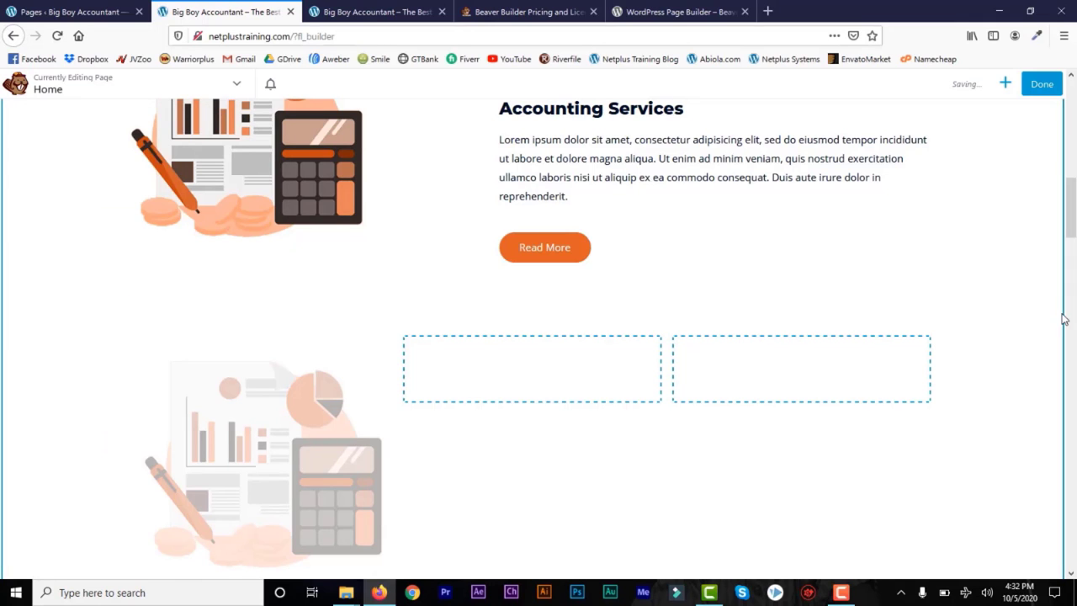
Step: Duplicate the calculator photo, move the copy into the middle column, then duplicate it again
scroll(1072, 225, "down", 3)
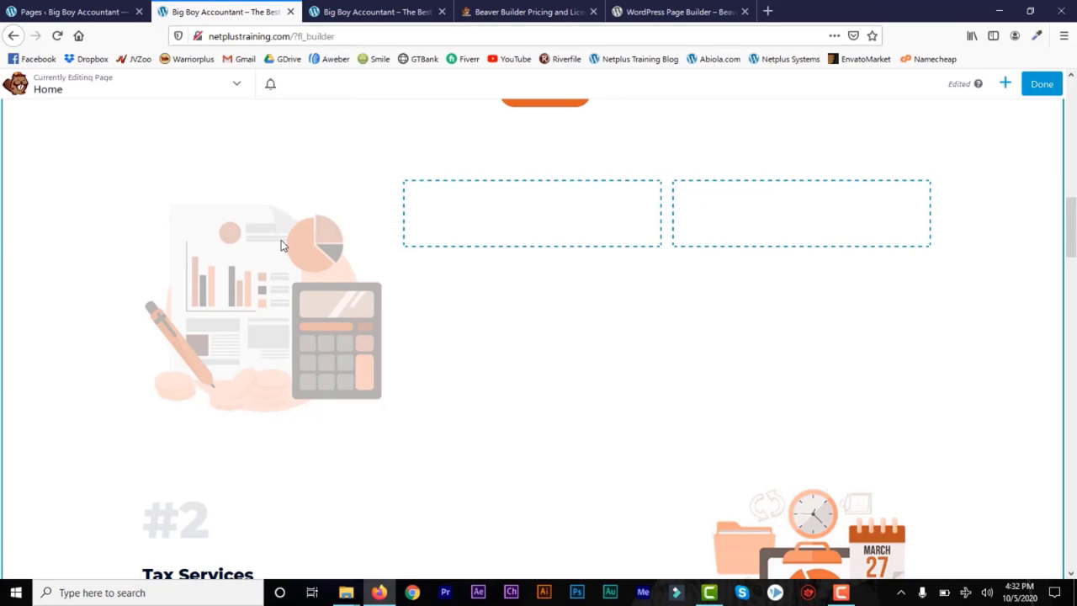
mouse_move(281, 240)
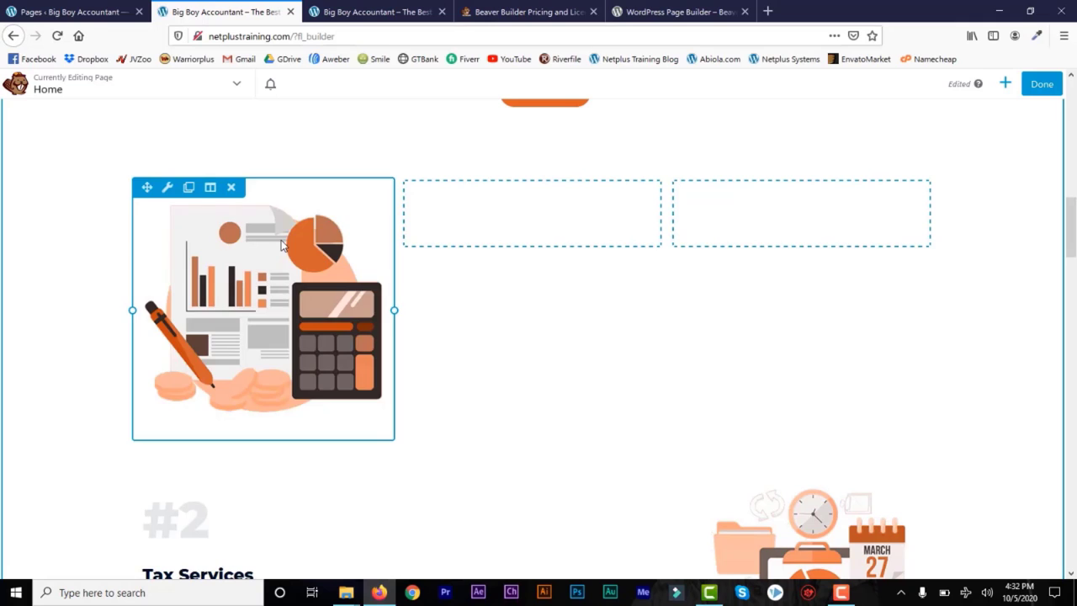
left_click(188, 188)
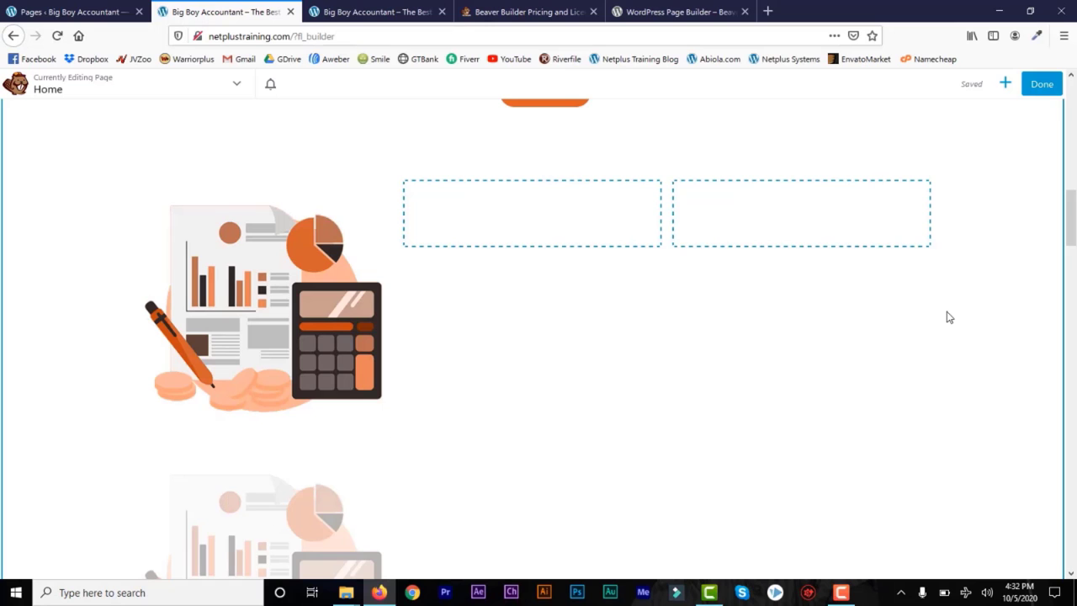
scroll(1035, 220, "down", 2)
mouse_move(293, 419)
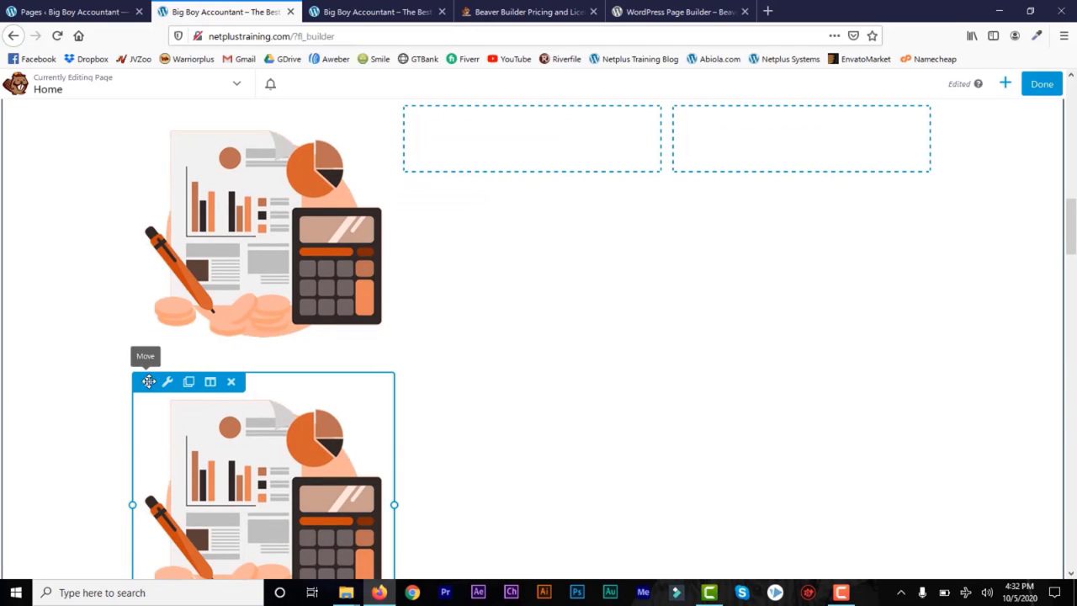
left_click_drag(148, 381, 509, 198)
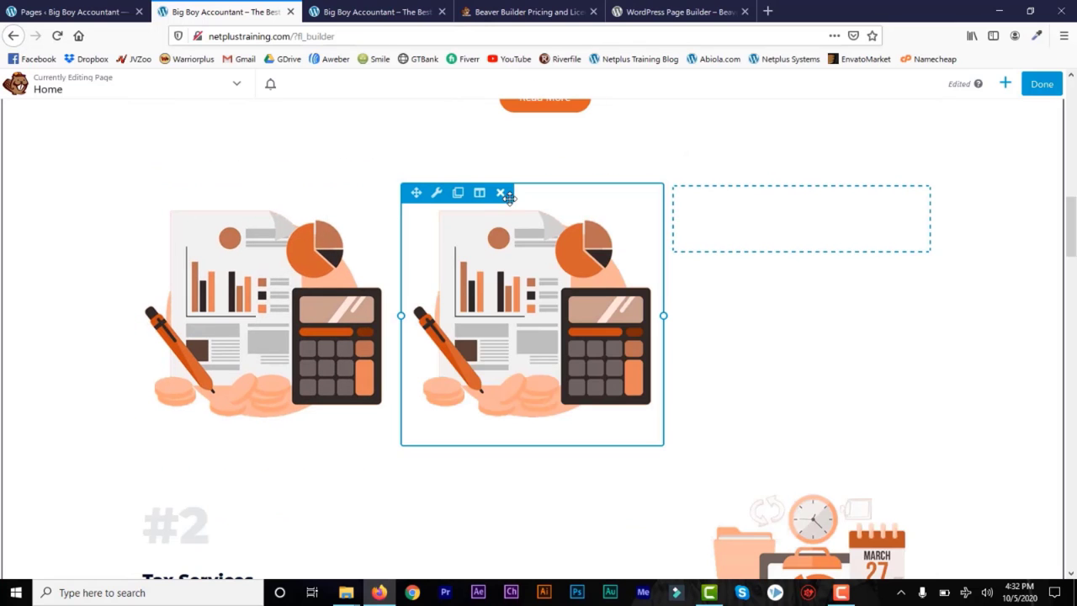
left_click(457, 196)
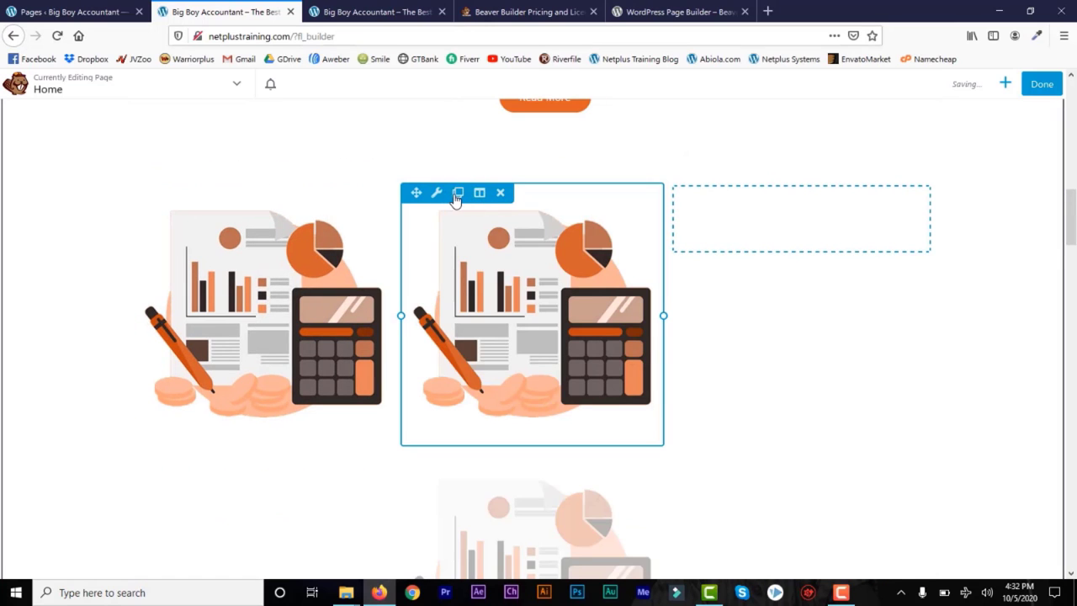
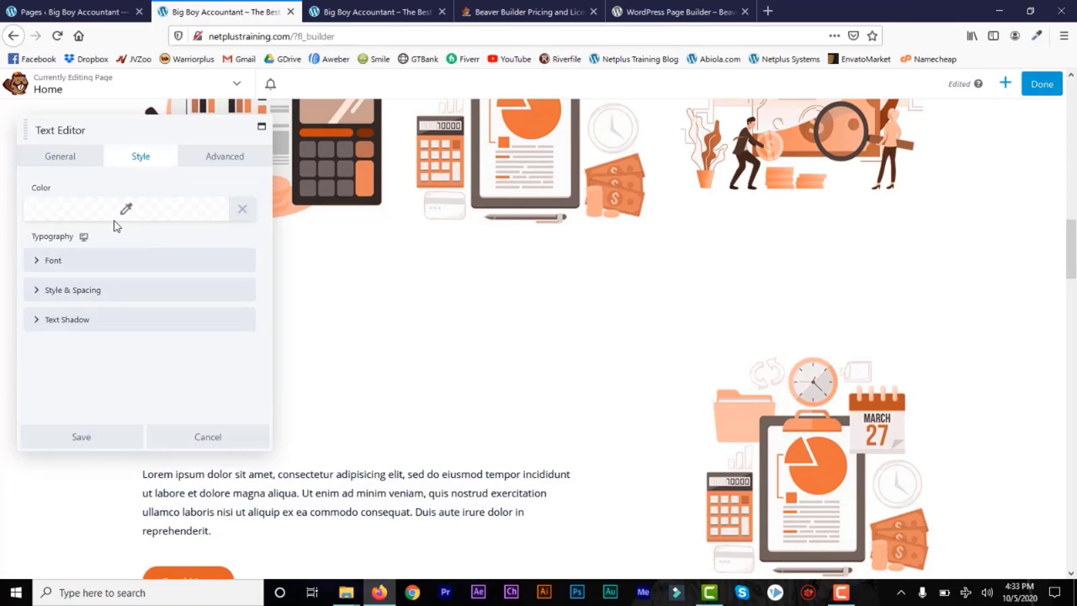
Step: Centre-align the Add Some Description One caption and save the text module
left_click(42, 262)
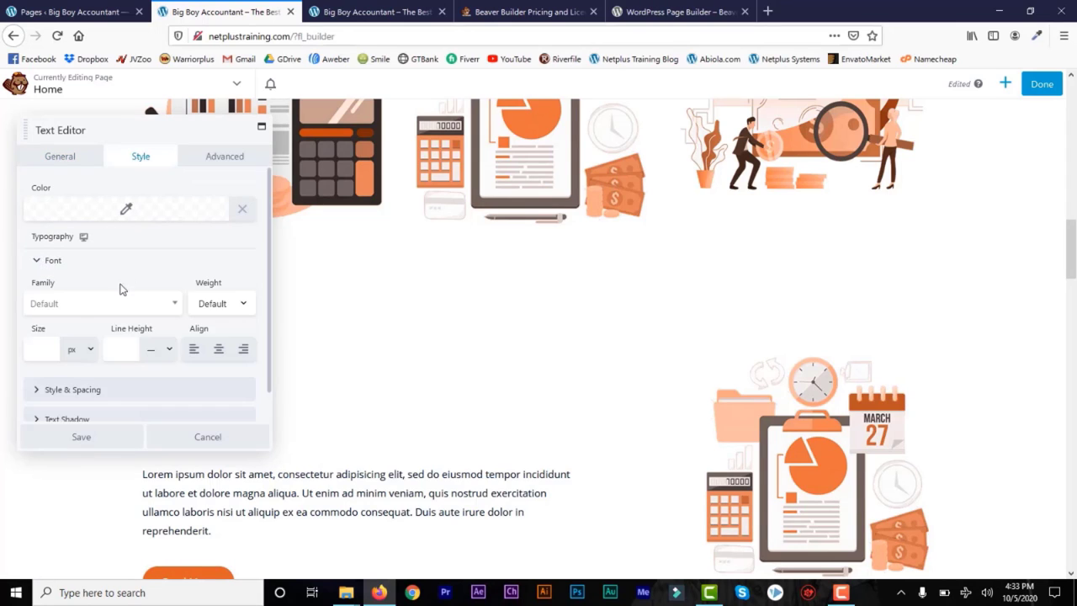
left_click(66, 256)
left_click(221, 155)
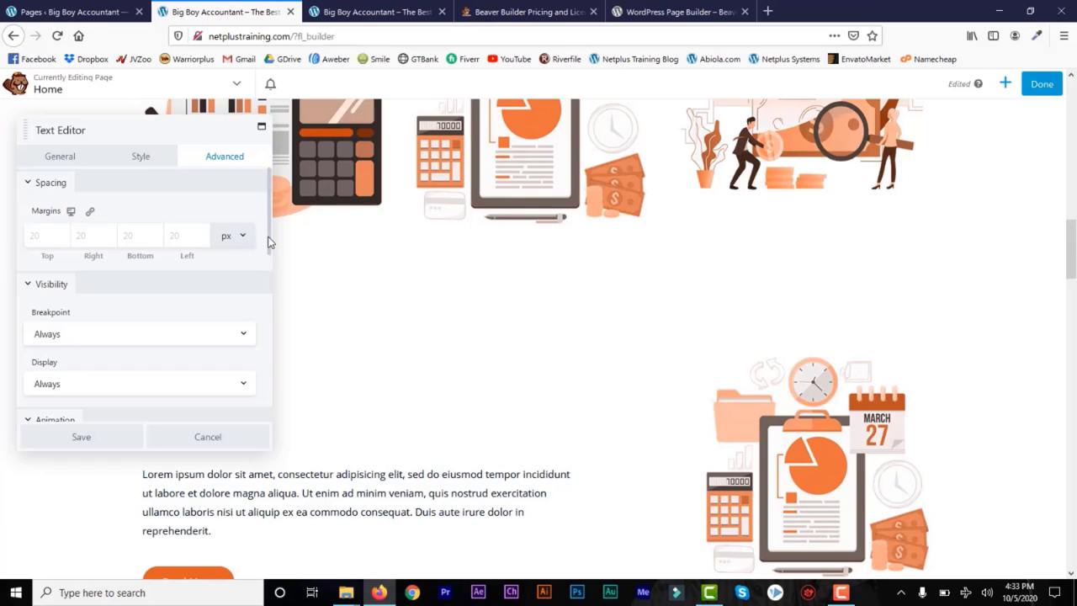
scroll(268, 325, "down", 3)
scroll(267, 325, "down", 3)
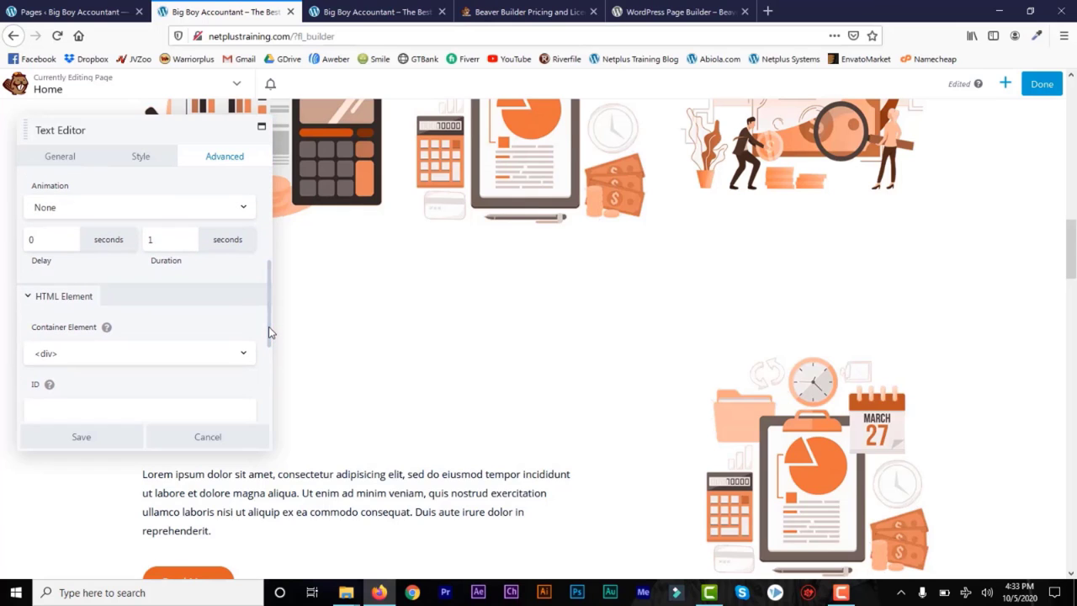
left_click_drag(271, 329, 267, 217)
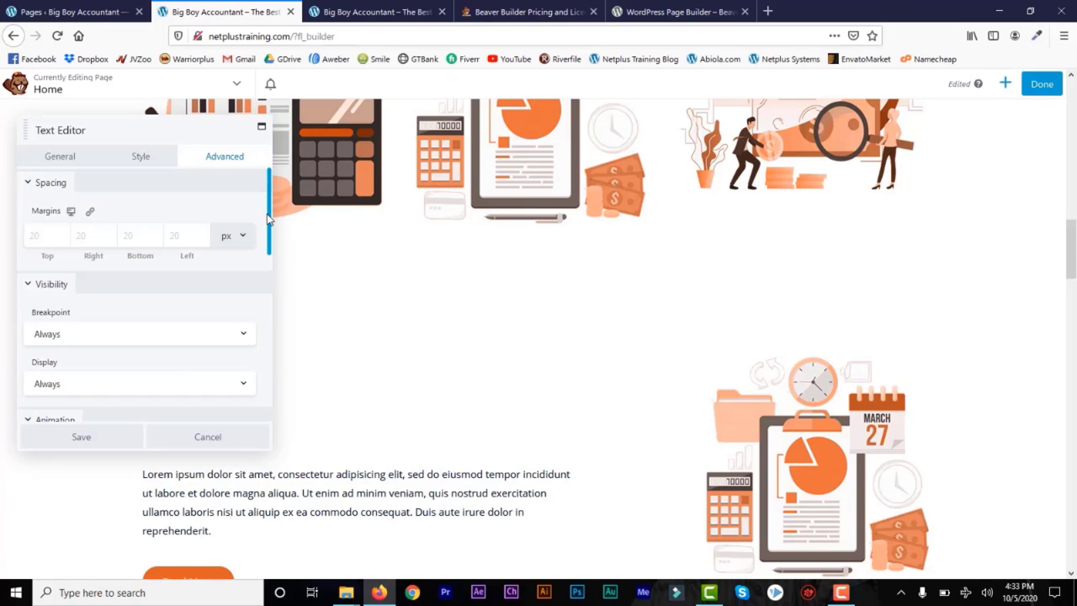
left_click(62, 158)
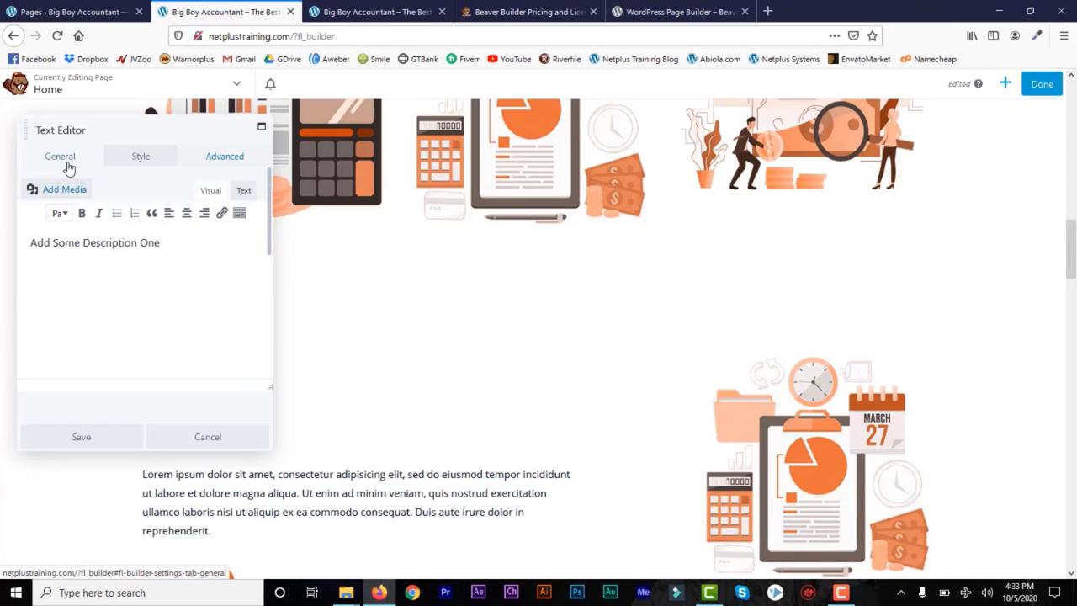
left_click(186, 212)
left_click(91, 435)
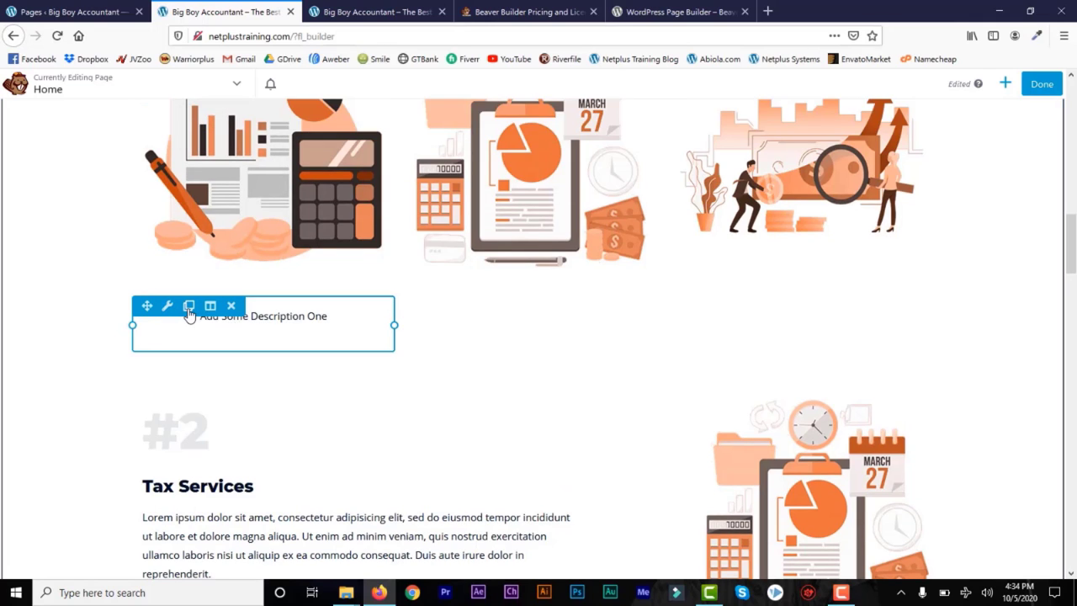
Step: Duplicate the caption and place the copy under the second illustration
left_click(189, 307)
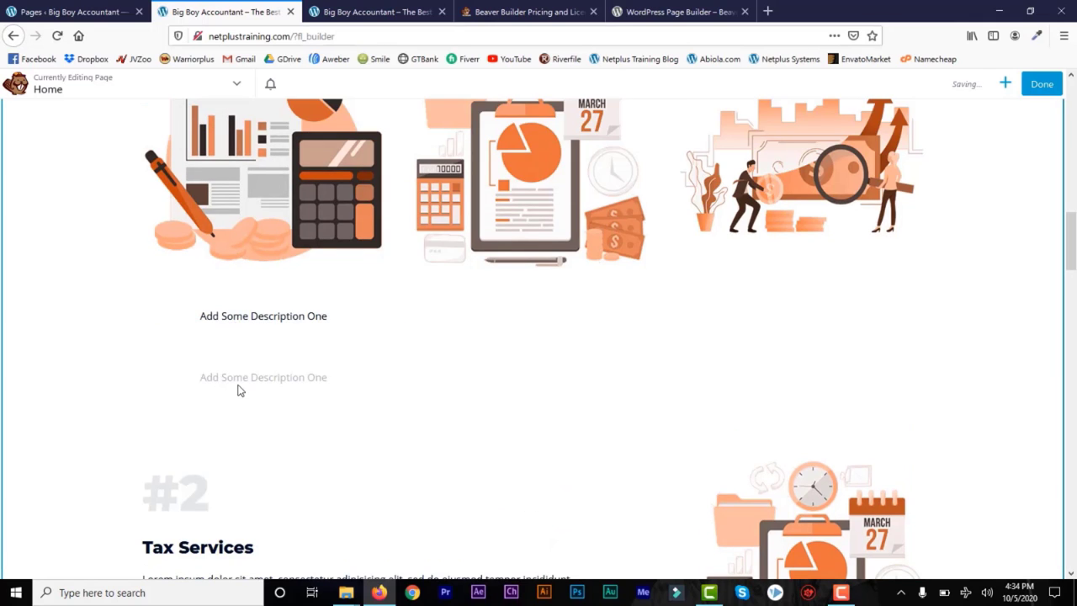
mouse_move(210, 378)
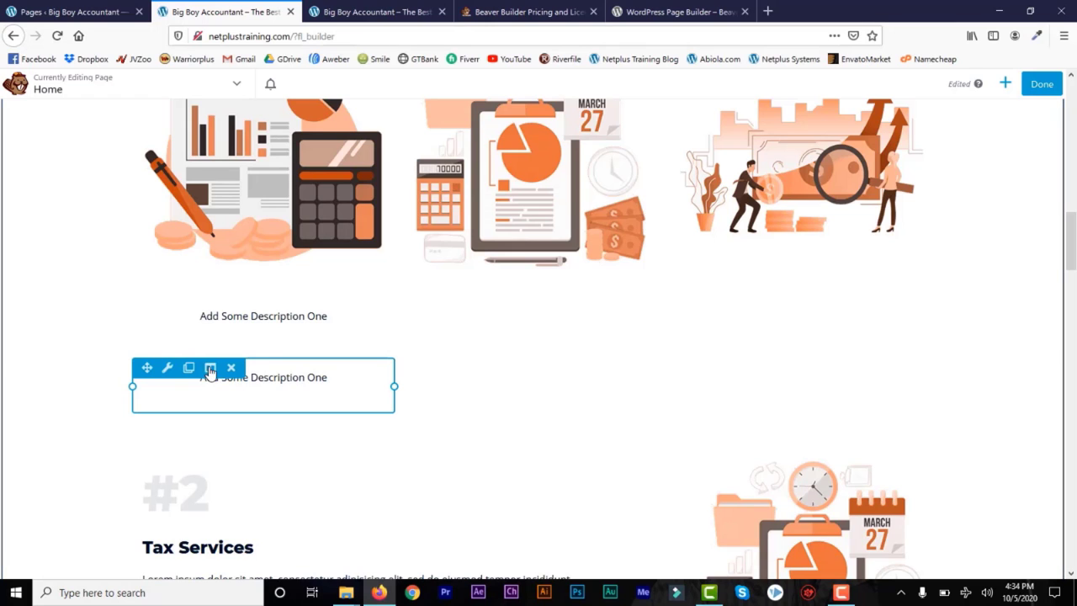
left_click_drag(149, 368, 514, 328)
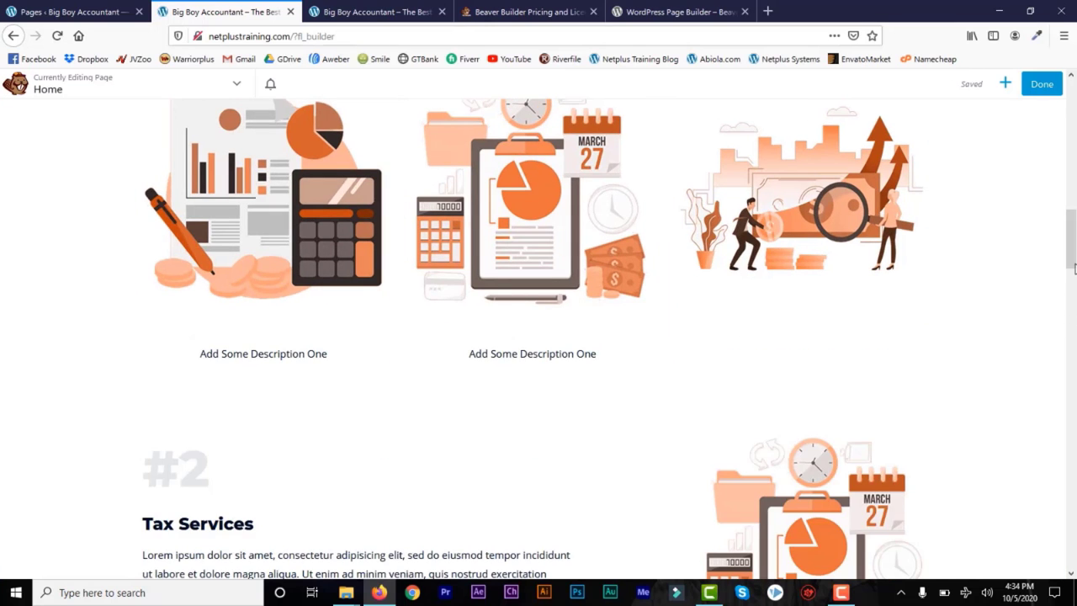
left_click_drag(1074, 267, 1073, 281)
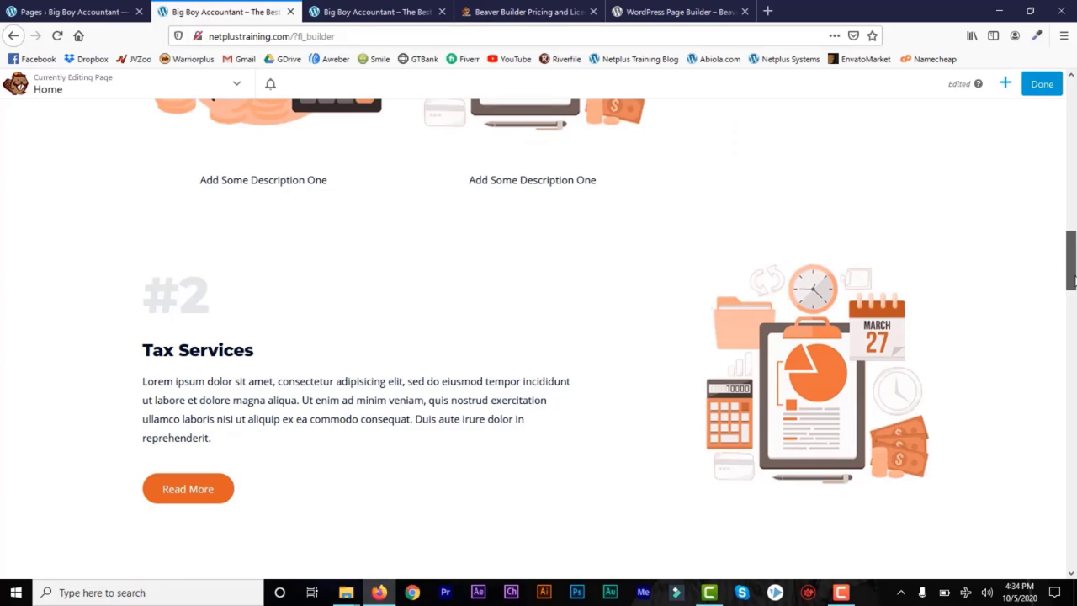
Step: Drop a 1 Column row layout below the Tax Services section
left_click(1005, 83)
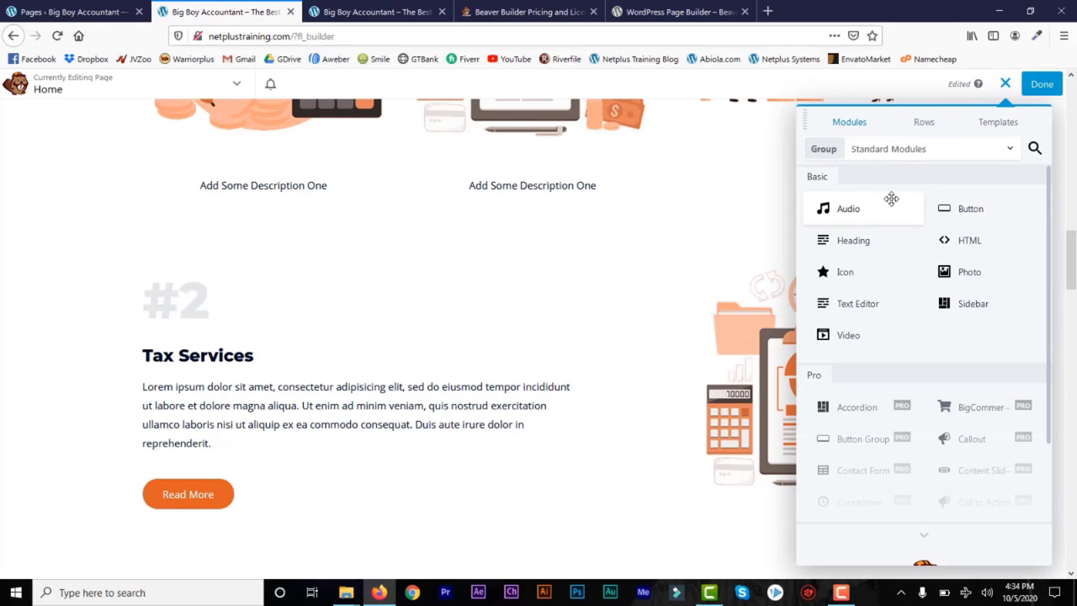
left_click(924, 122)
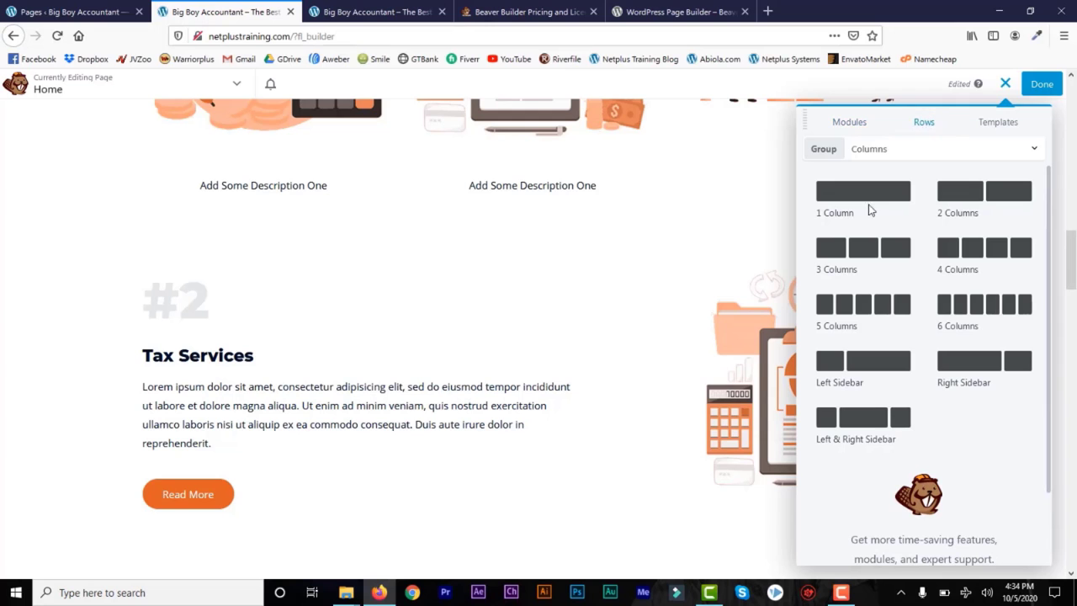
left_click_drag(848, 197, 569, 411)
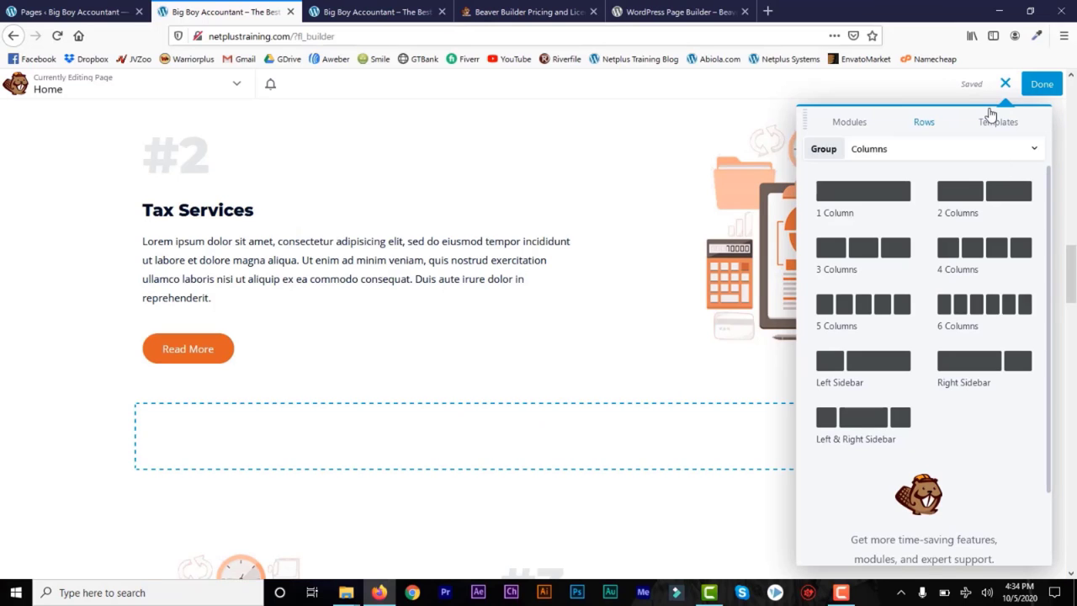
Step: Open the Column Settings for the new empty column
left_click(849, 124)
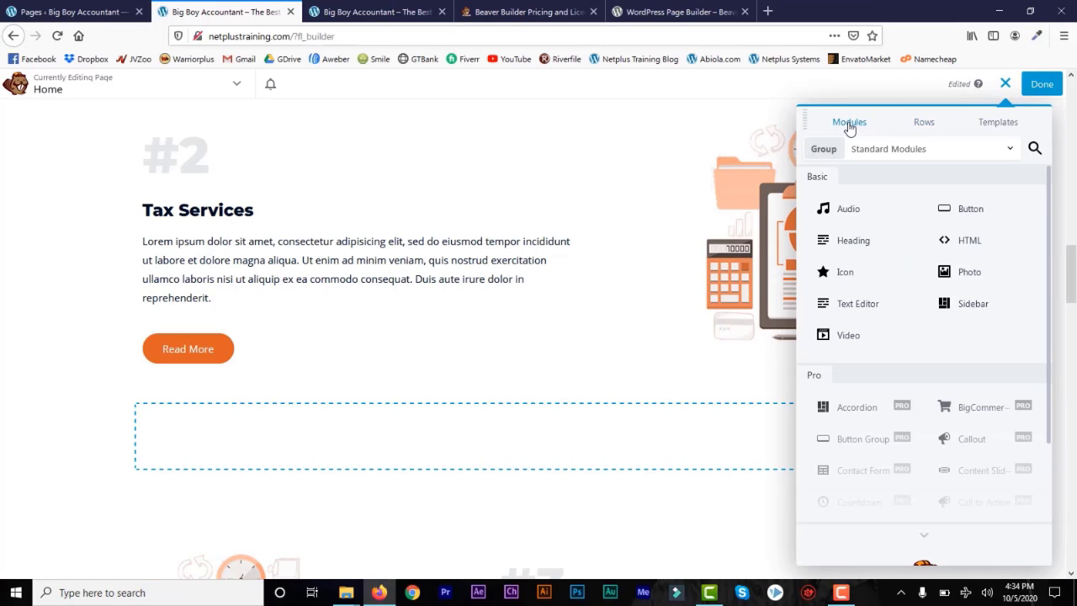
scroll(993, 220, "down", 2)
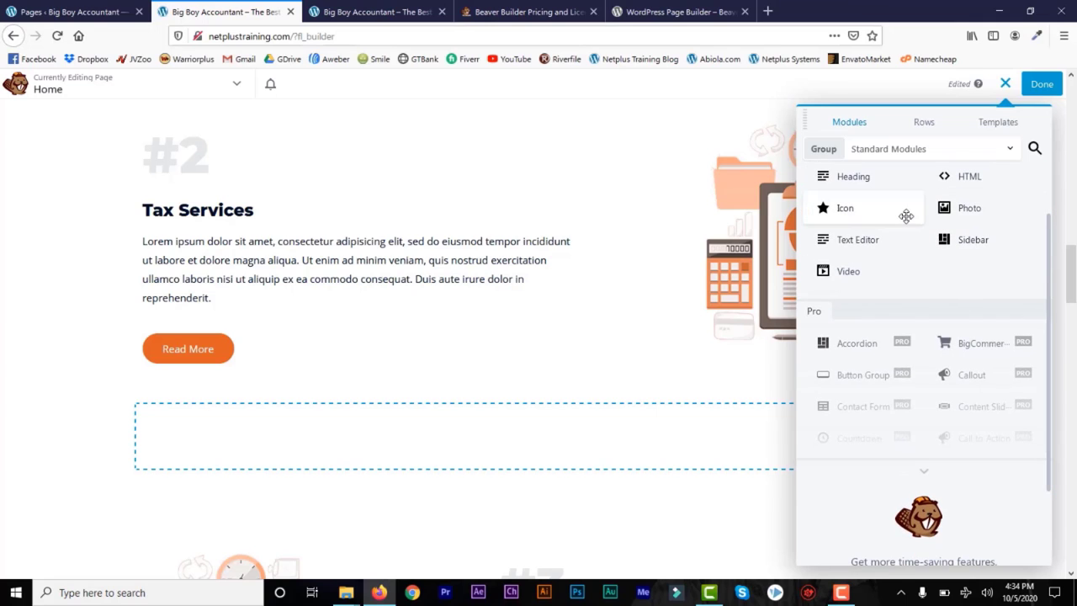
mouse_move(197, 417)
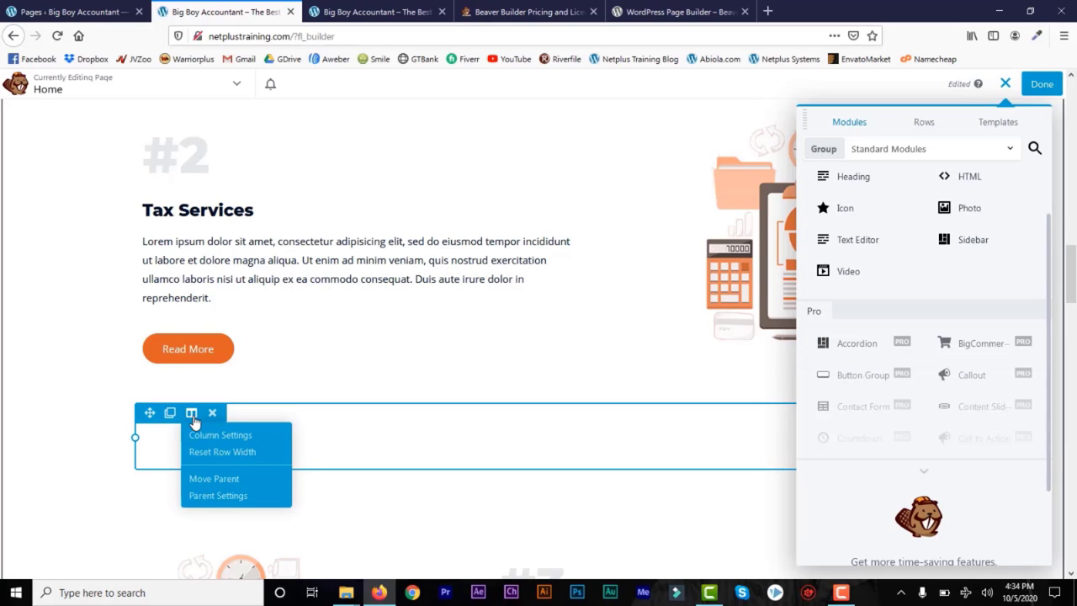
left_click(207, 436)
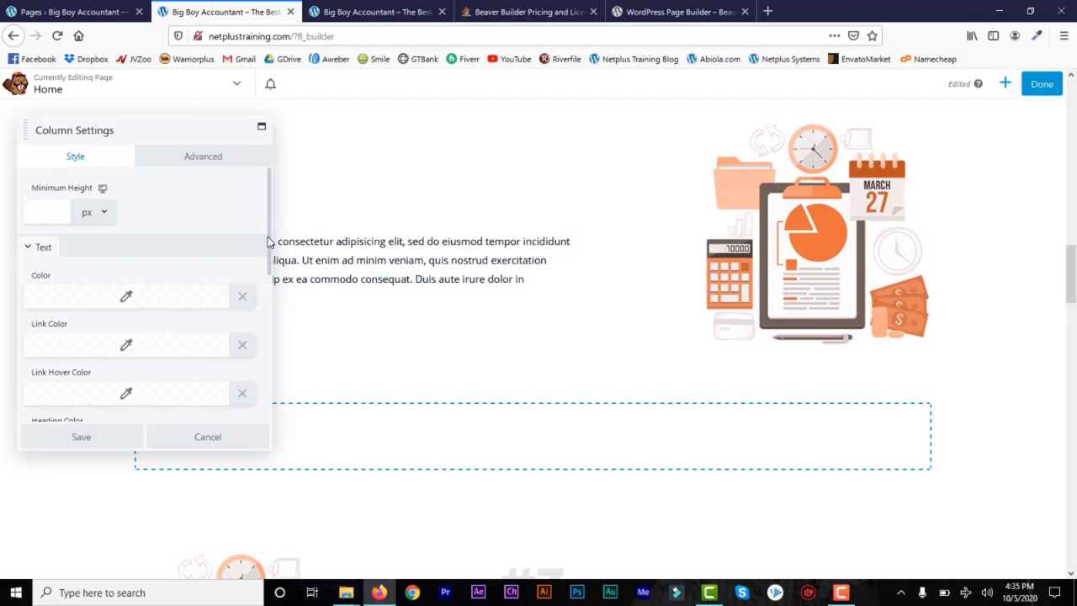
Step: Set the column background type to Photo using the UFC image from the Media Library
scroll(262, 311, "down", 5)
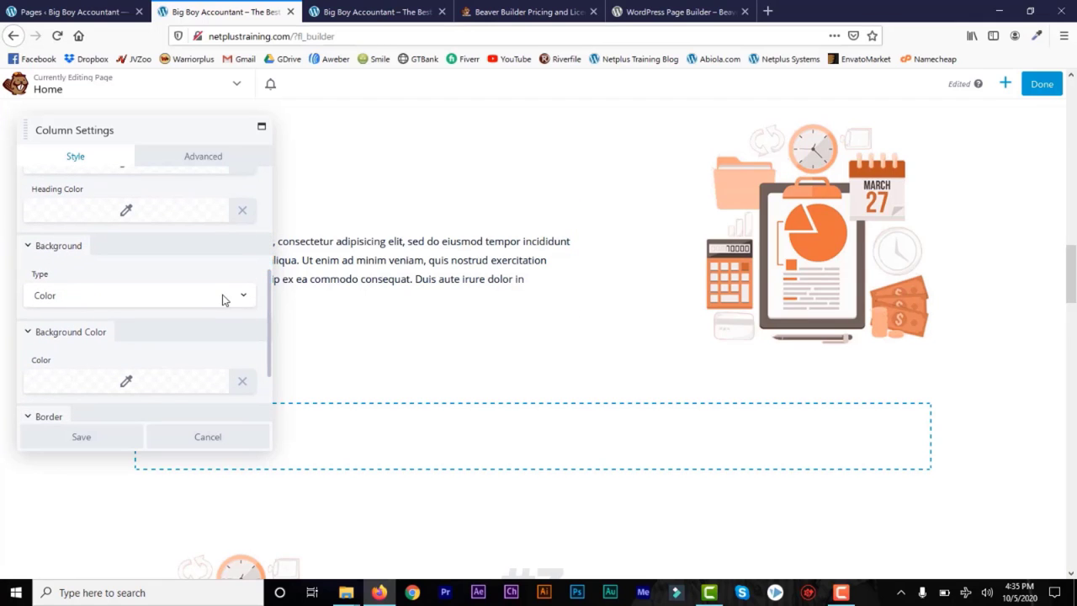
left_click(239, 301)
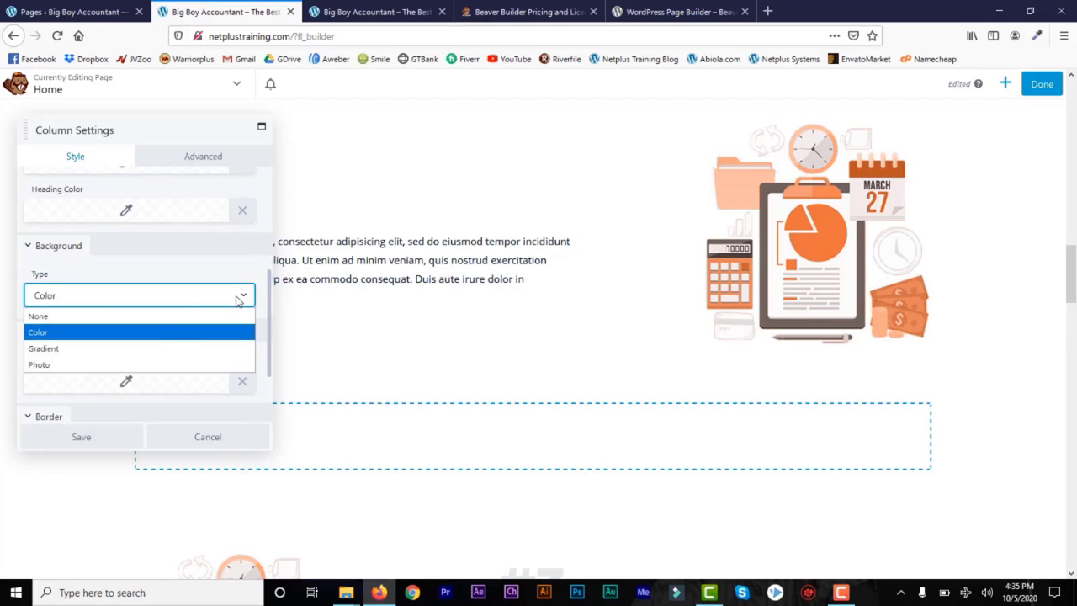
left_click(150, 366)
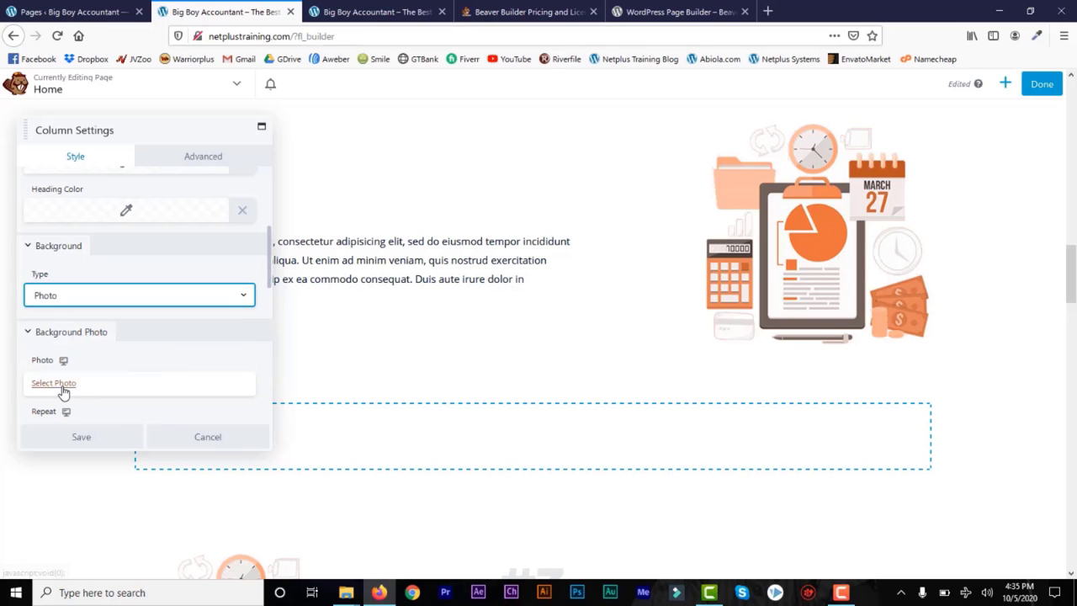
left_click(66, 385)
left_click(84, 335)
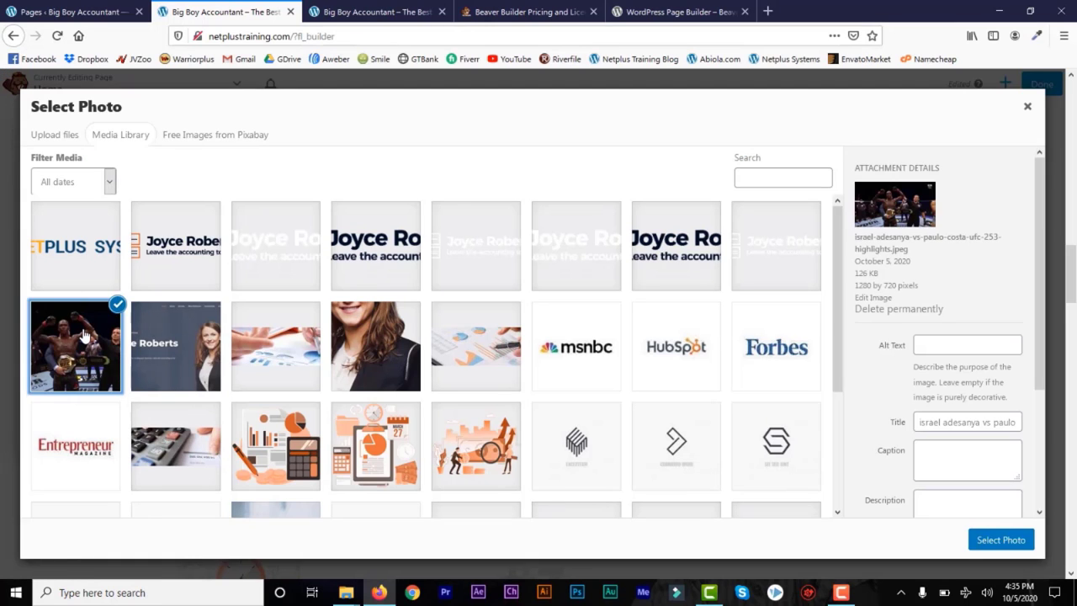
left_click(1000, 543)
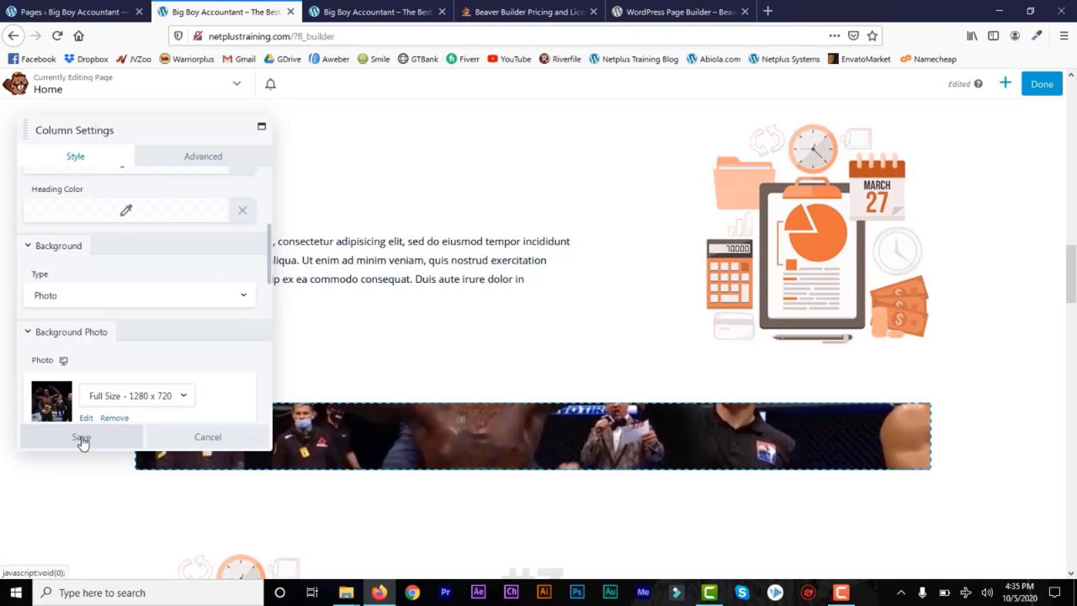
Step: Give the column 500 px top and 100 px bottom padding and save
left_click(209, 160)
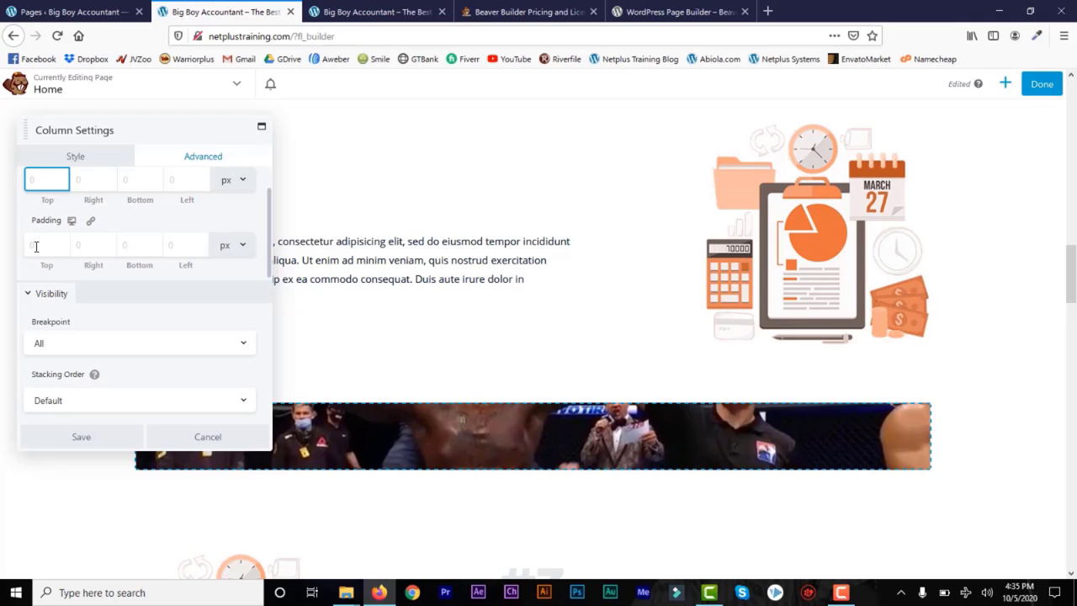
left_click(35, 246)
type("5")
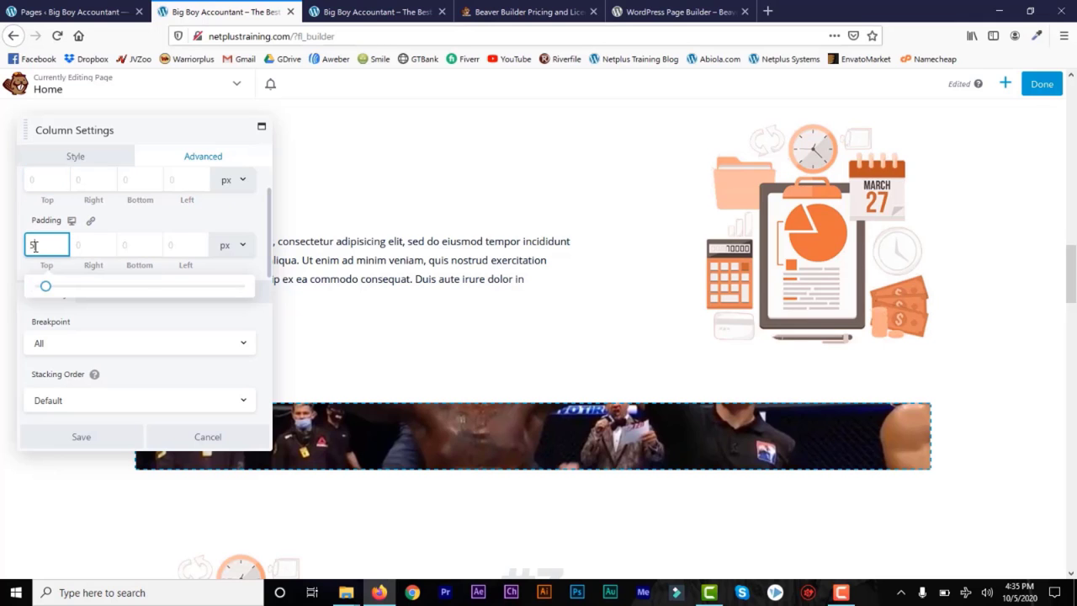
type("00")
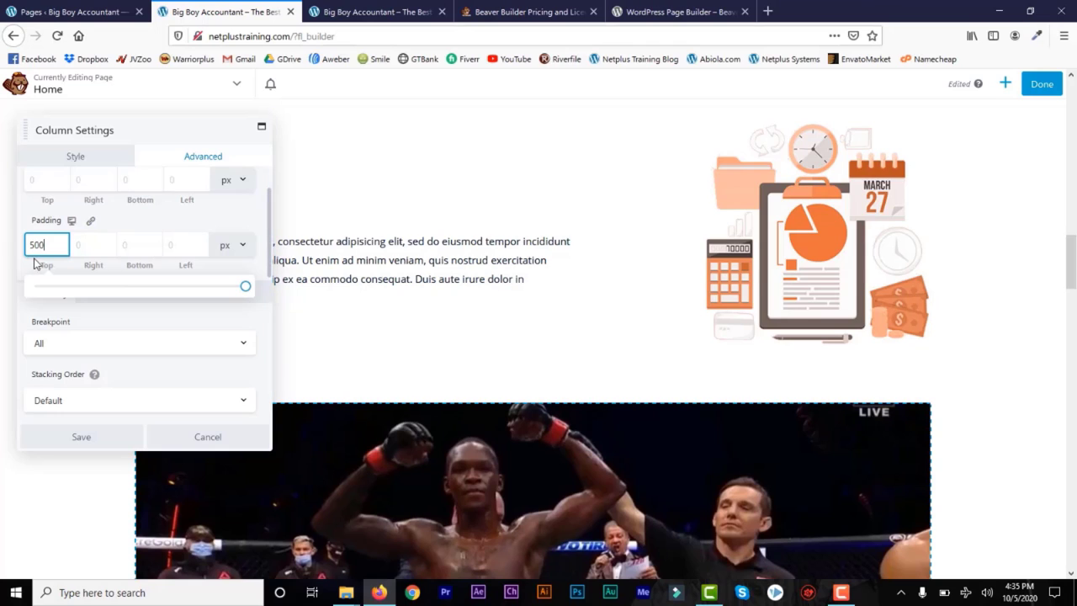
left_click(129, 246)
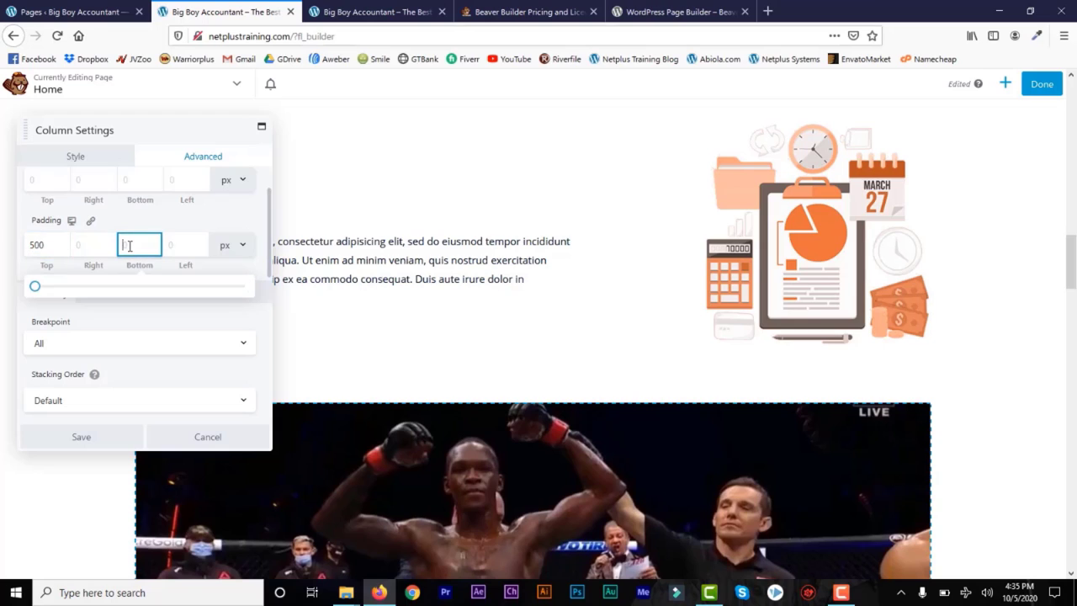
type("100")
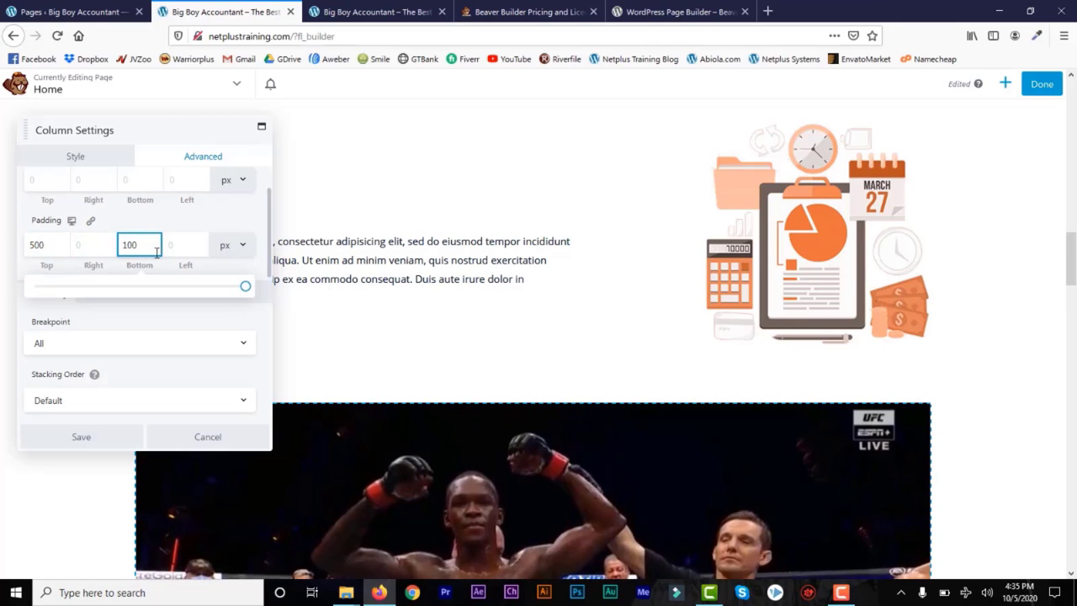
left_click(78, 440)
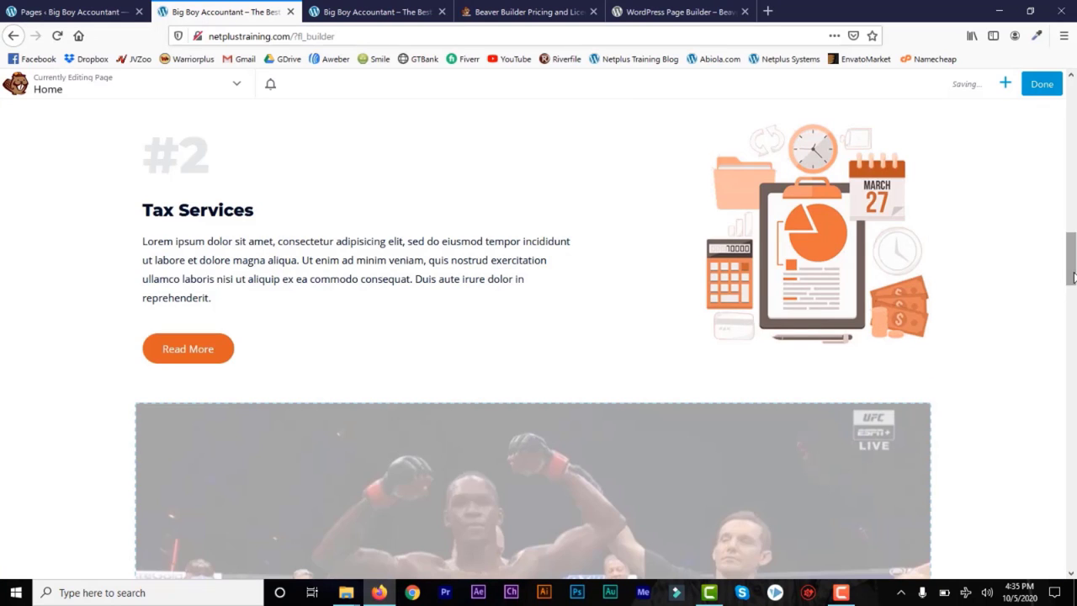
scroll(1072, 278, "down", 4)
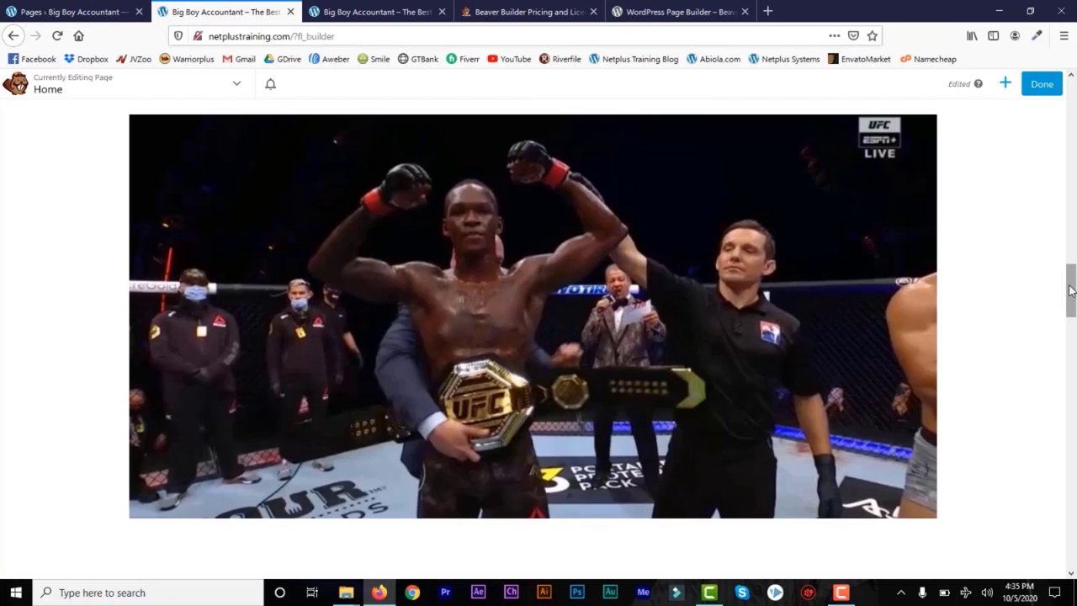
scroll(1071, 290, "up", 1)
mouse_move(145, 218)
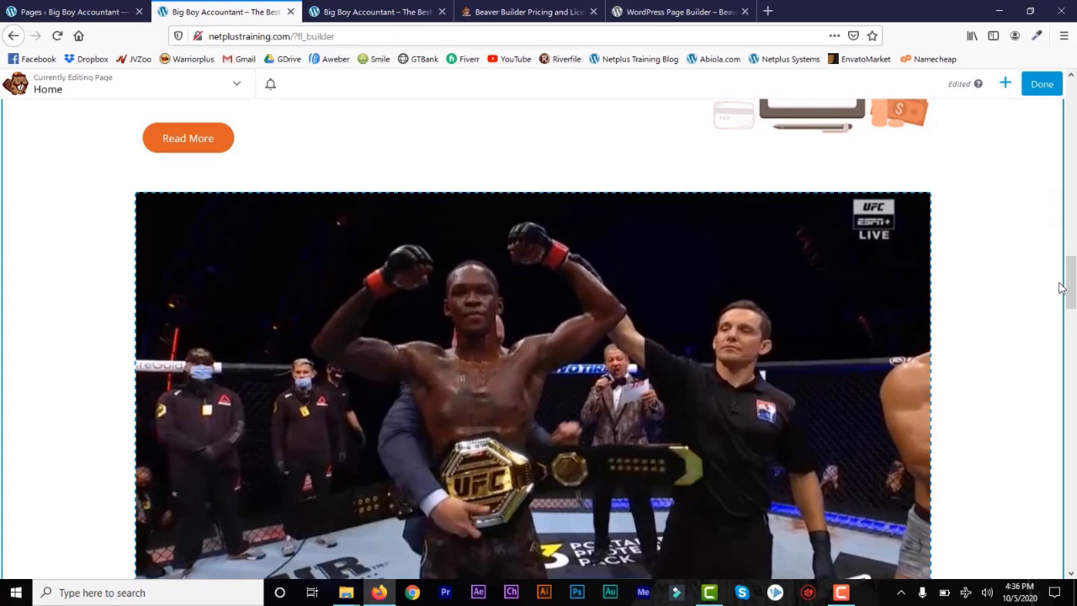
mouse_move(1072, 284)
left_mouse_down()
mouse_move(1072, 327)
mouse_move(1072, 288)
left_mouse_up()
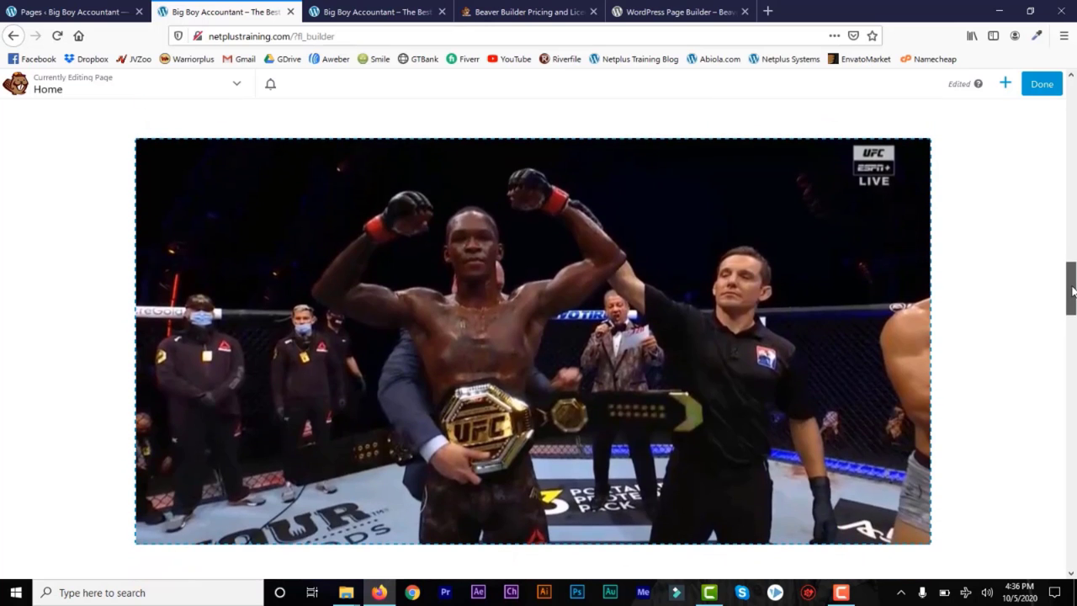
left_click(1007, 85)
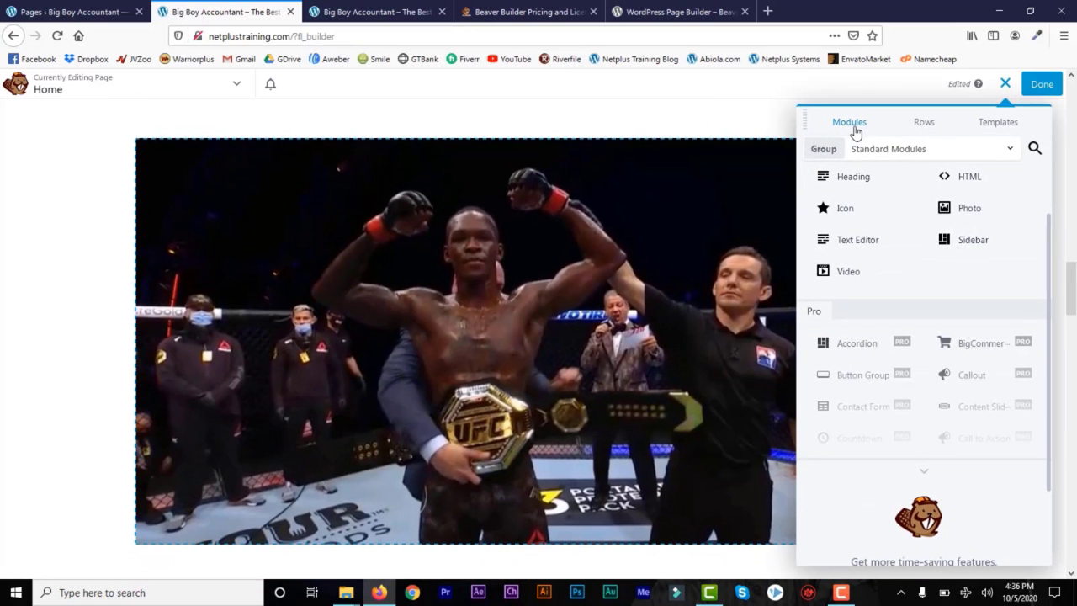
left_click(915, 128)
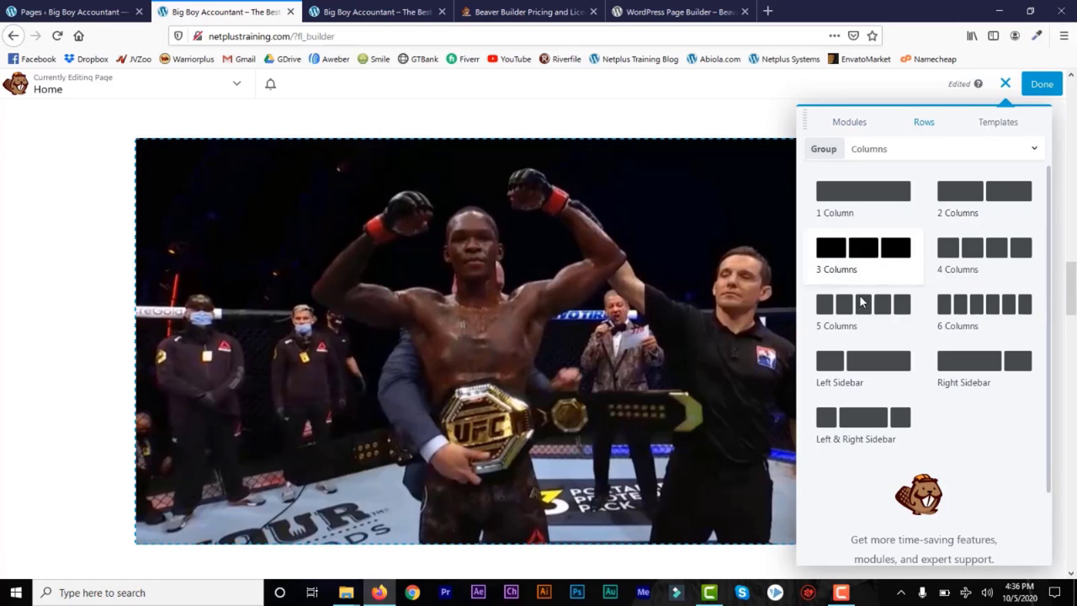
left_click_drag(575, 290, 597, 443)
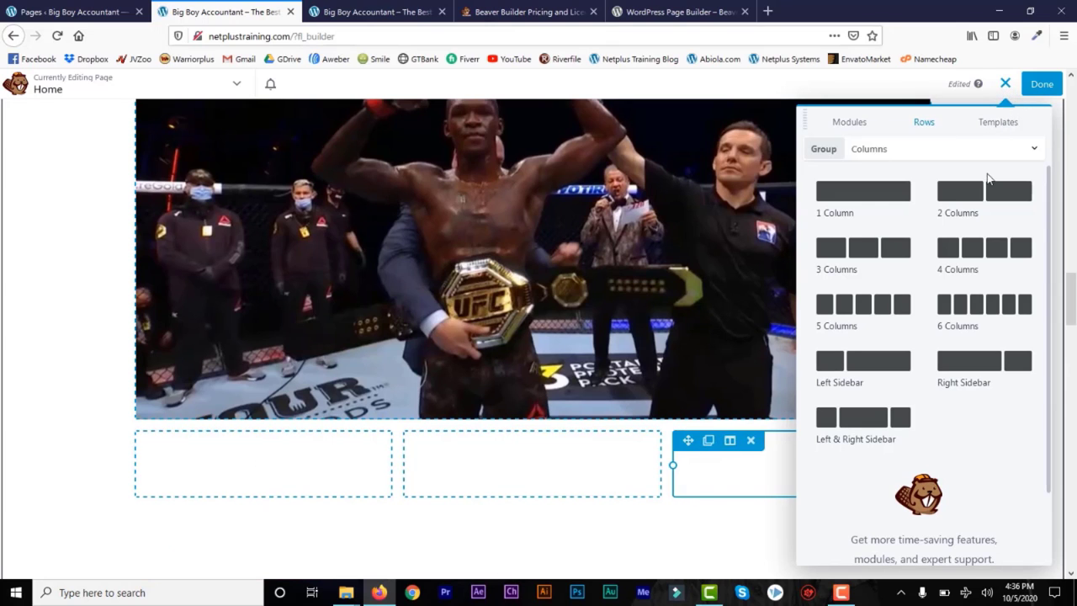
left_click(1006, 85)
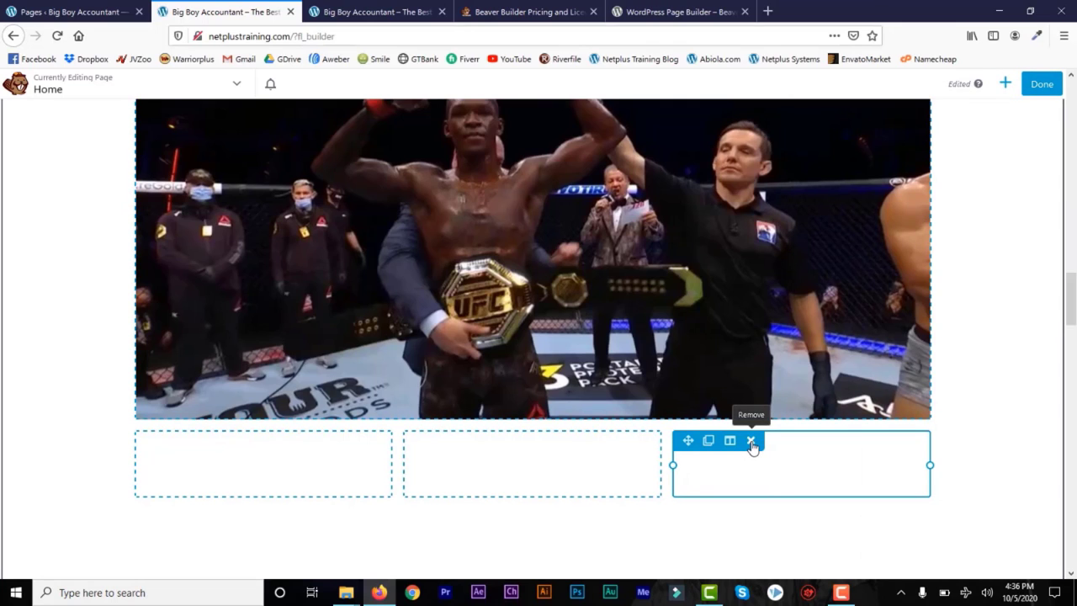
left_click(750, 441)
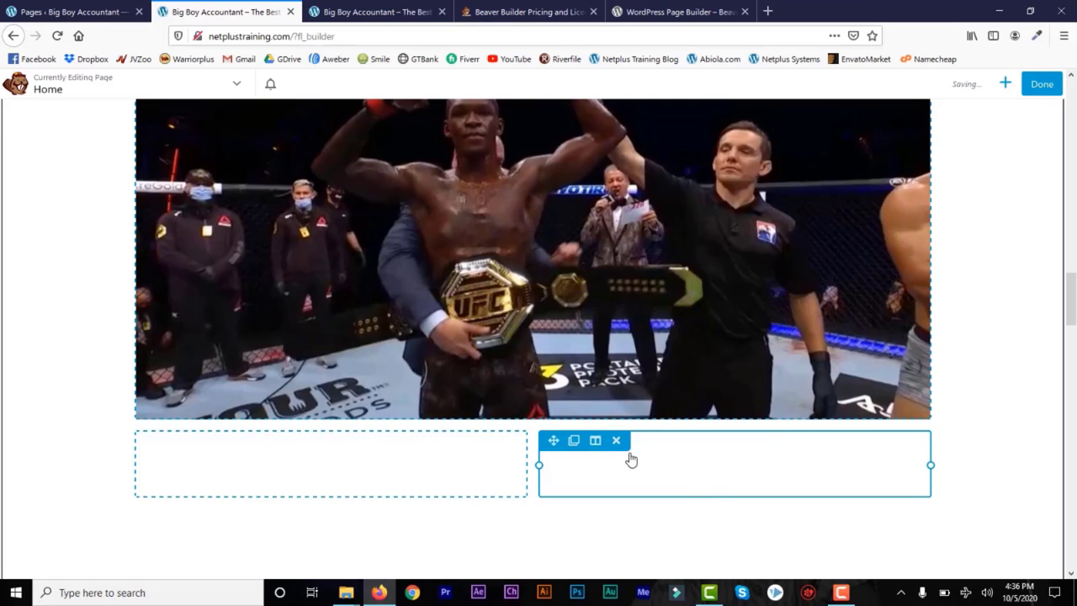
left_click(618, 441)
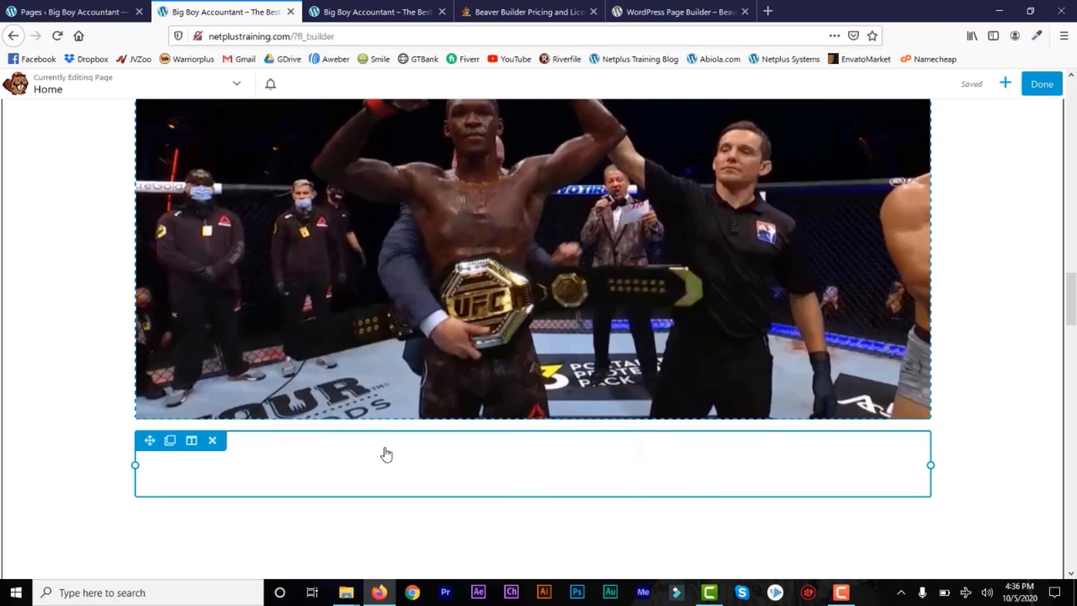
left_click(213, 442)
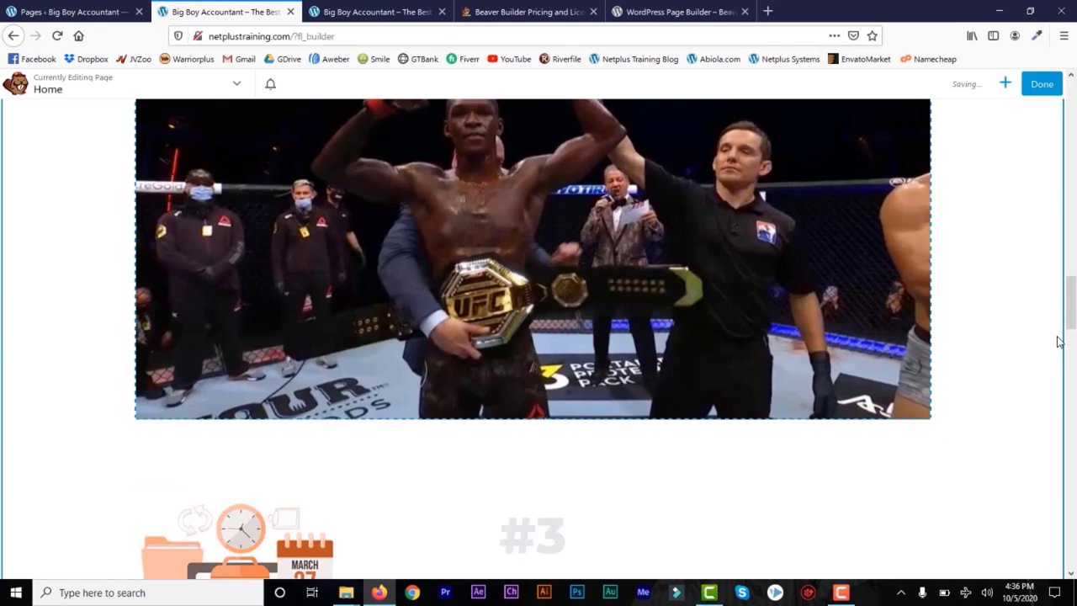
Step: Place a 1 Column row directly above the Why Choose Me section
left_click_drag(1074, 305, 1072, 375)
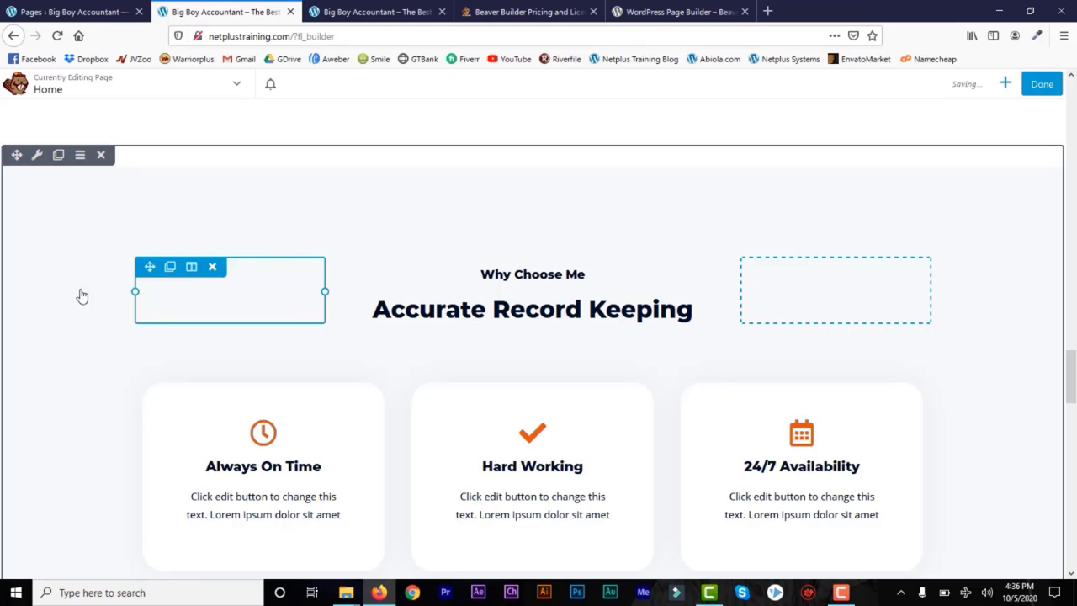
left_click(1006, 84)
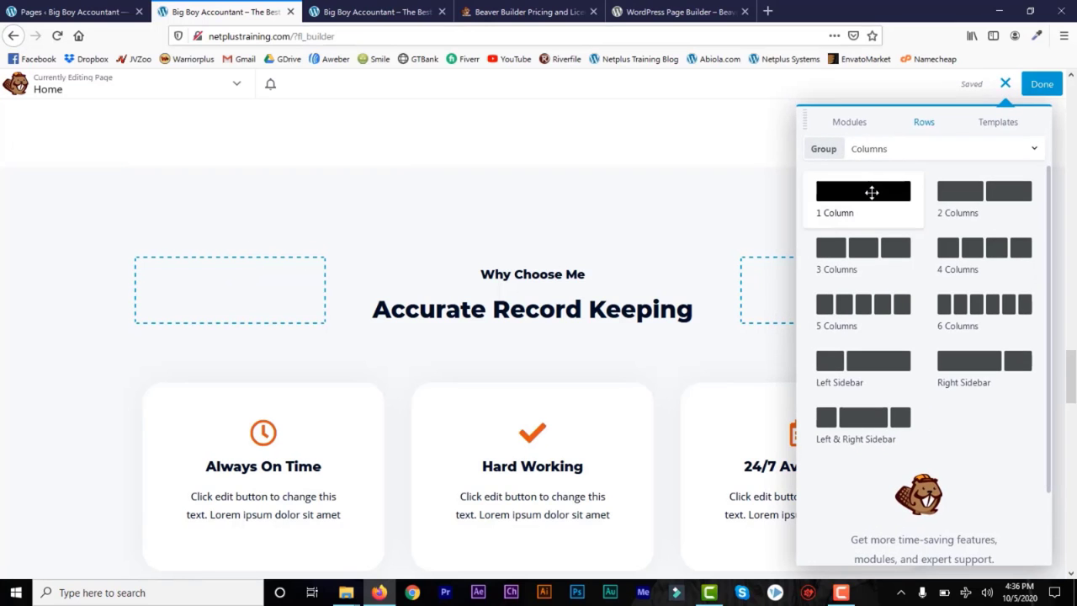
left_click_drag(870, 193, 474, 274)
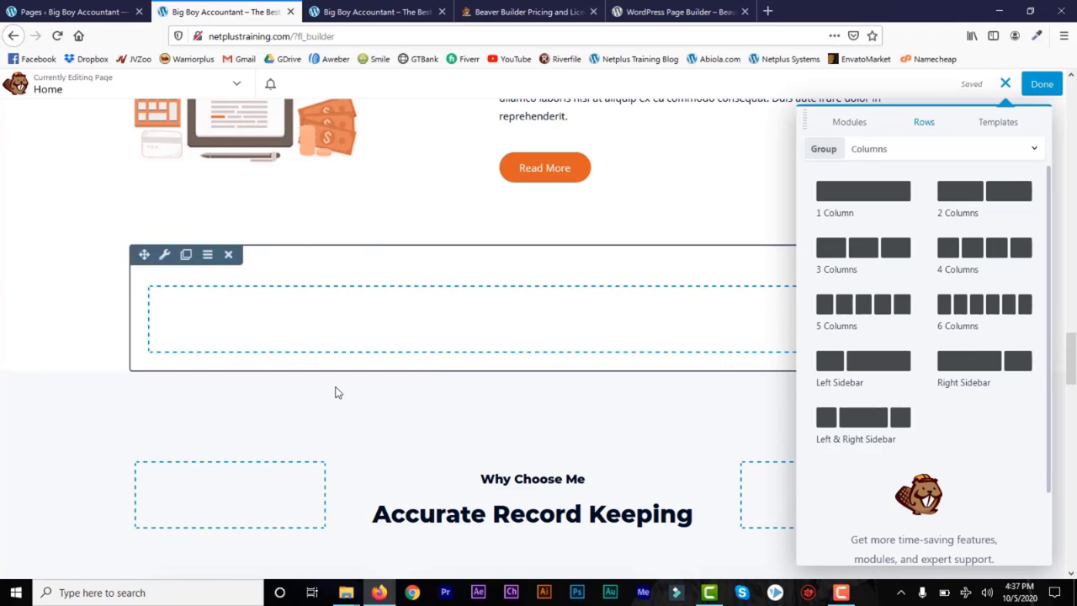
Step: Set the new row's Width and Content Width both to Full Width
mouse_move(173, 278)
left_click(166, 257)
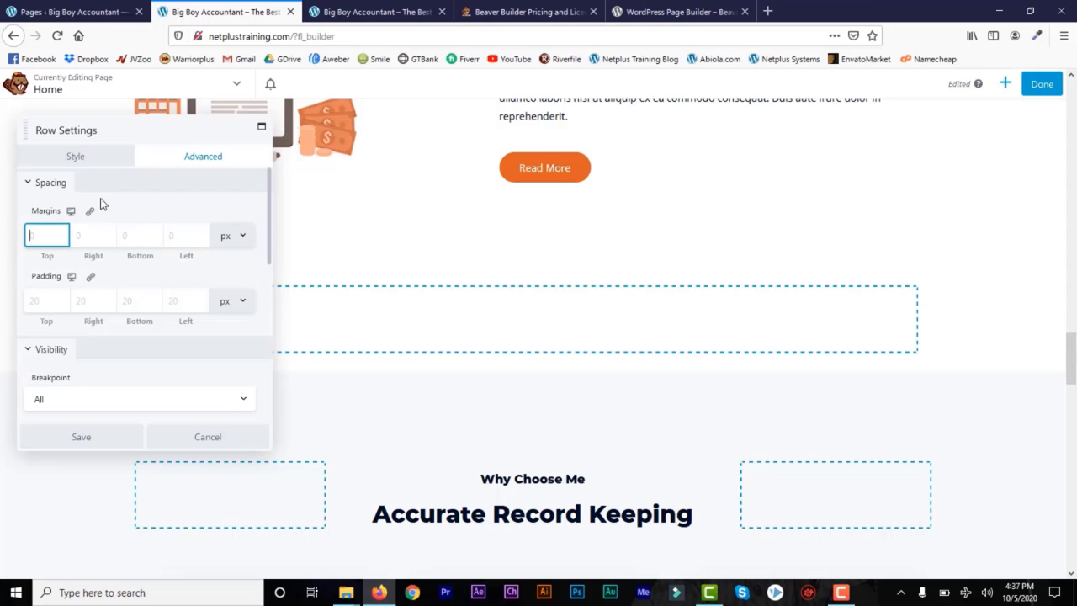
left_click(81, 161)
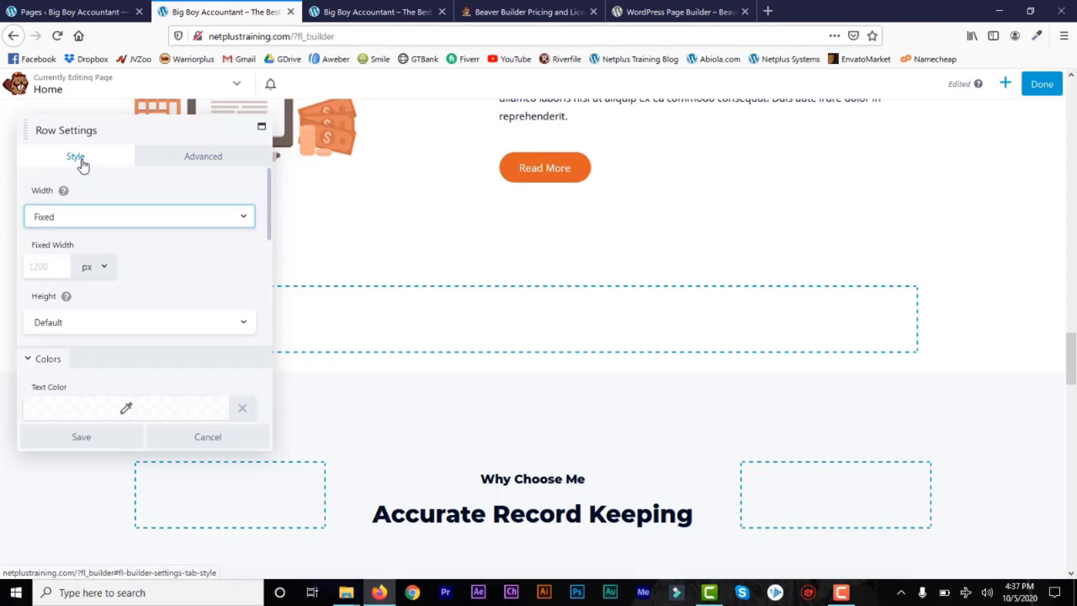
left_click(243, 217)
left_click(219, 250)
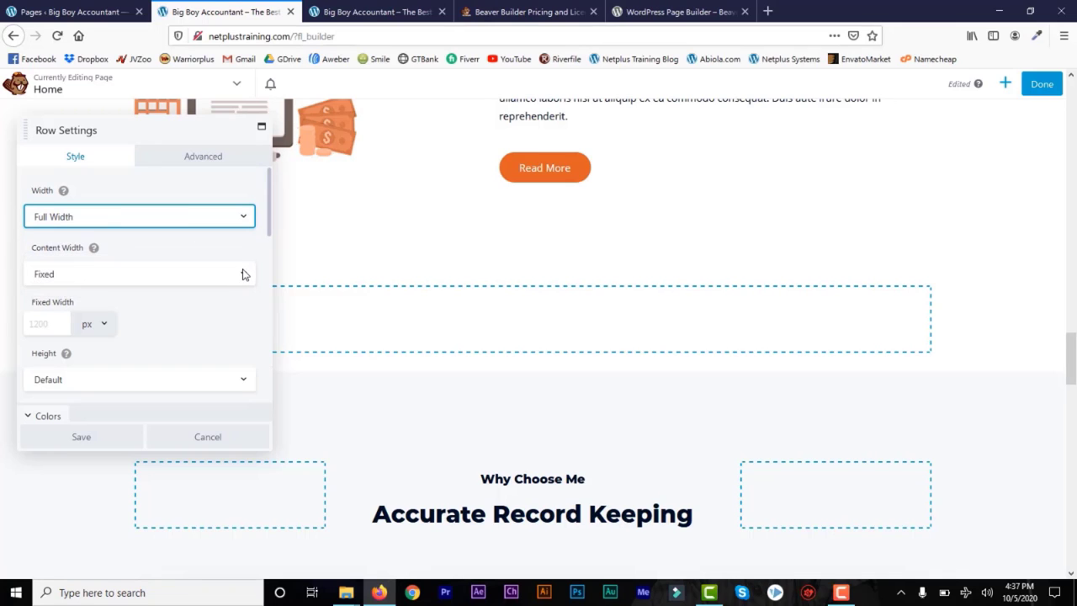
left_click(244, 274)
left_click(198, 311)
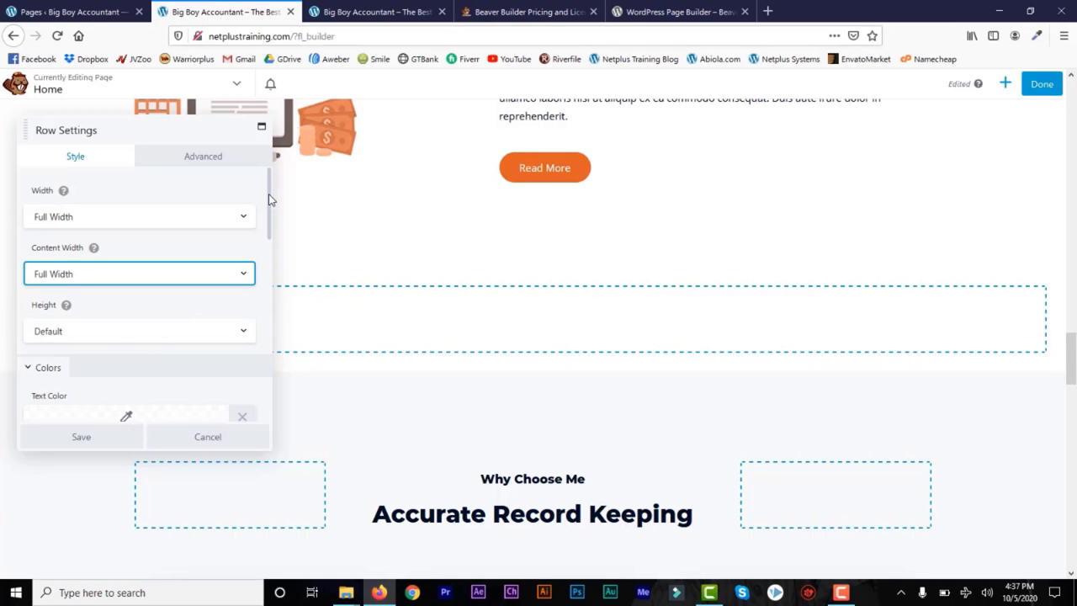
Step: Change the row's Background Type to Photo
left_click_drag(271, 200, 209, 265)
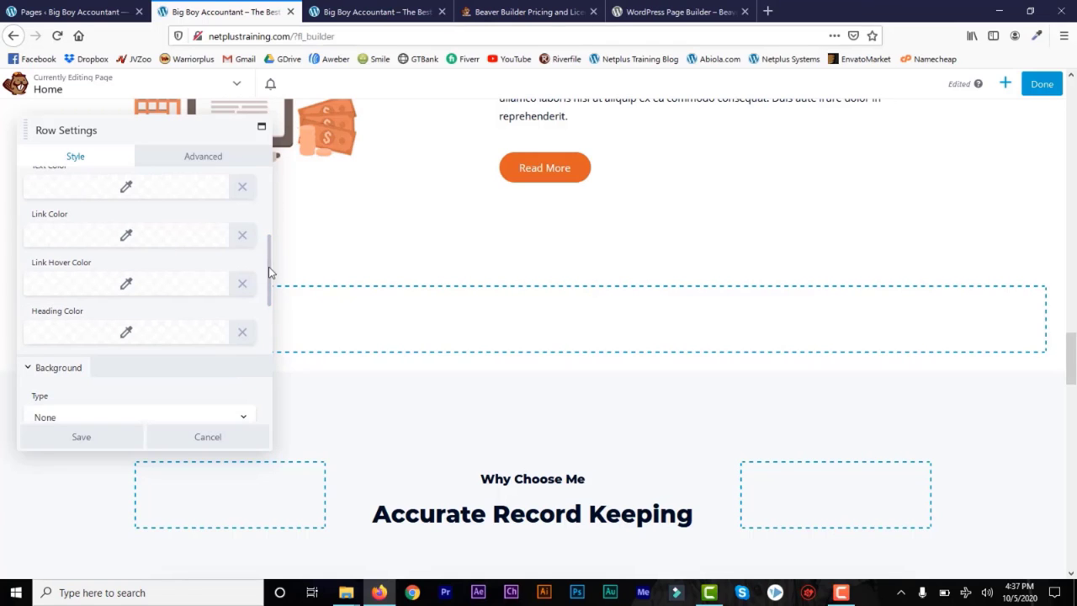
left_click_drag(270, 273, 268, 305)
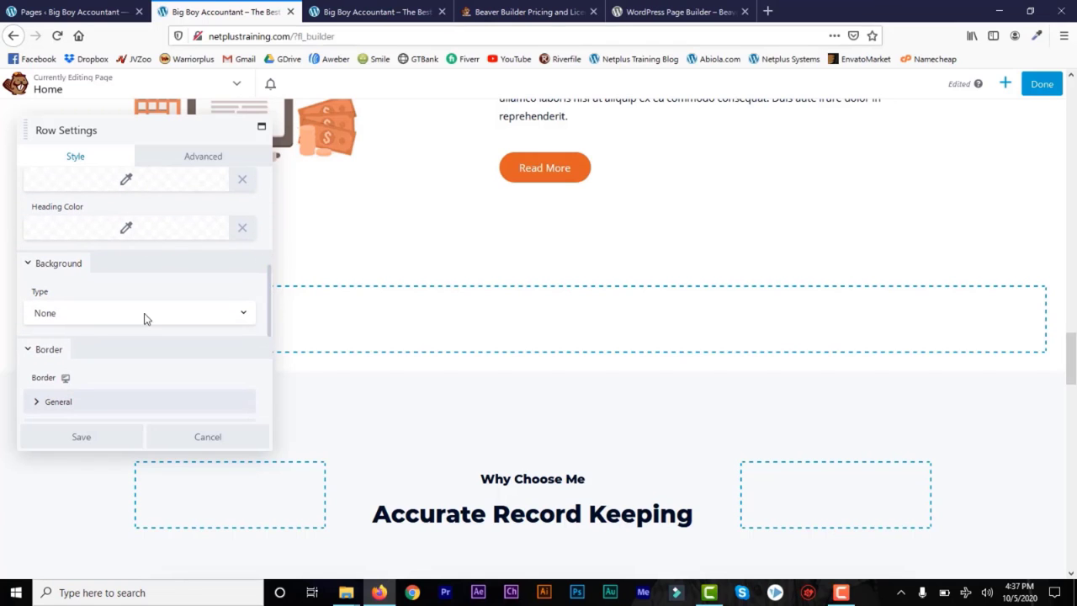
left_click(242, 316)
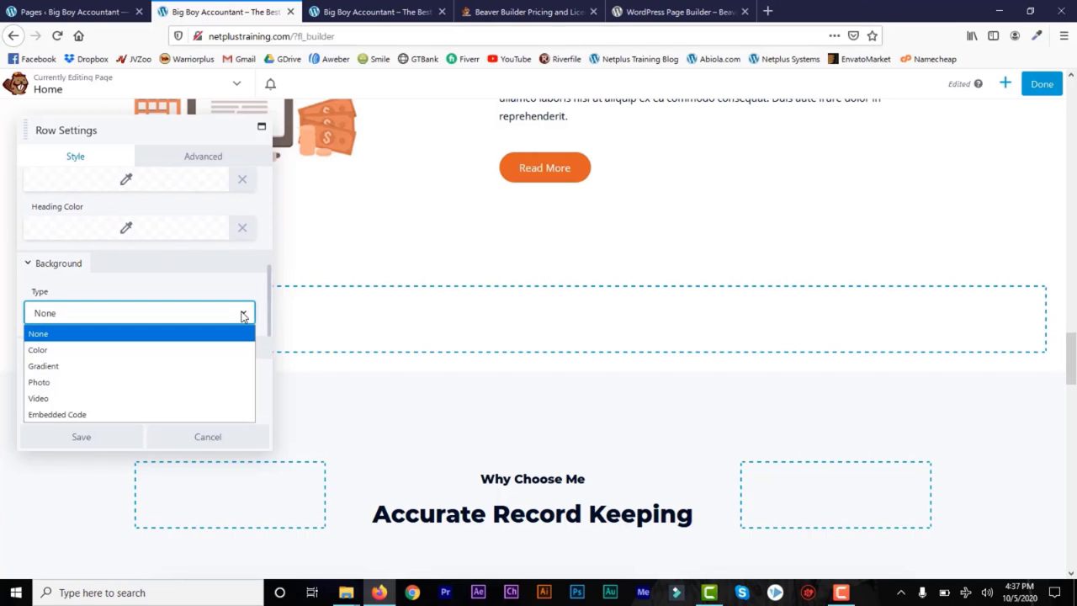
left_click(195, 389)
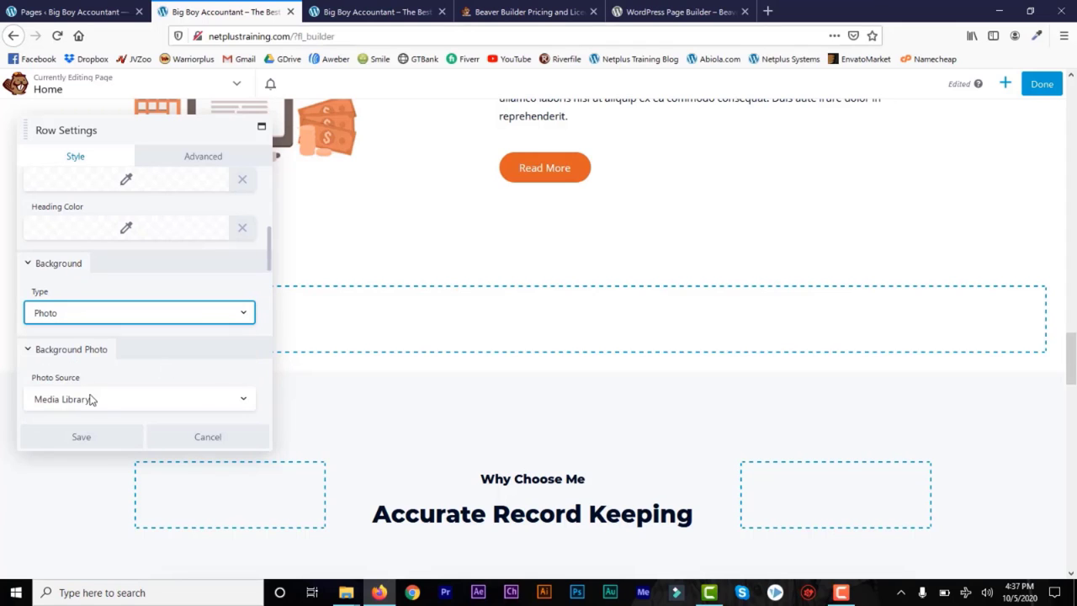
left_click(270, 300)
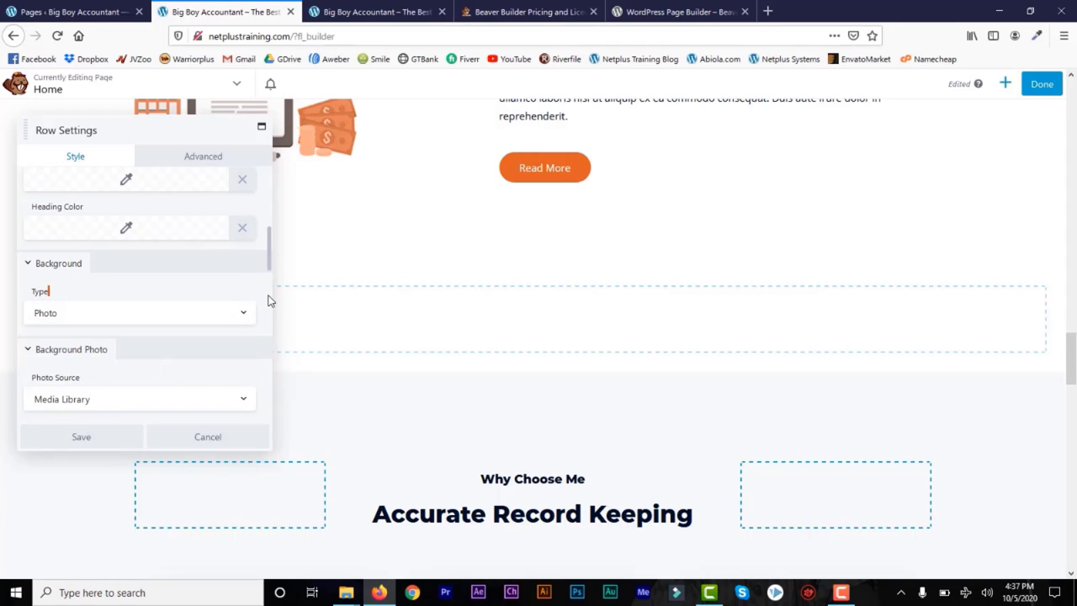
left_click_drag(268, 258, 269, 289)
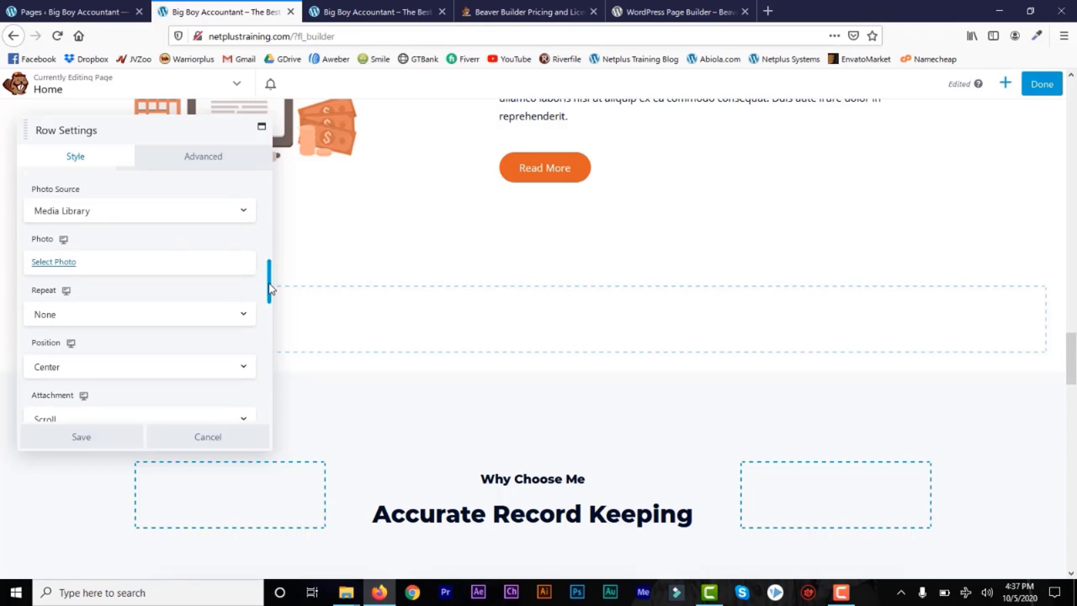
Step: Search Pixabay for 'banking', insert the jeans-pocket bank cards photo, and save the row
left_click(63, 280)
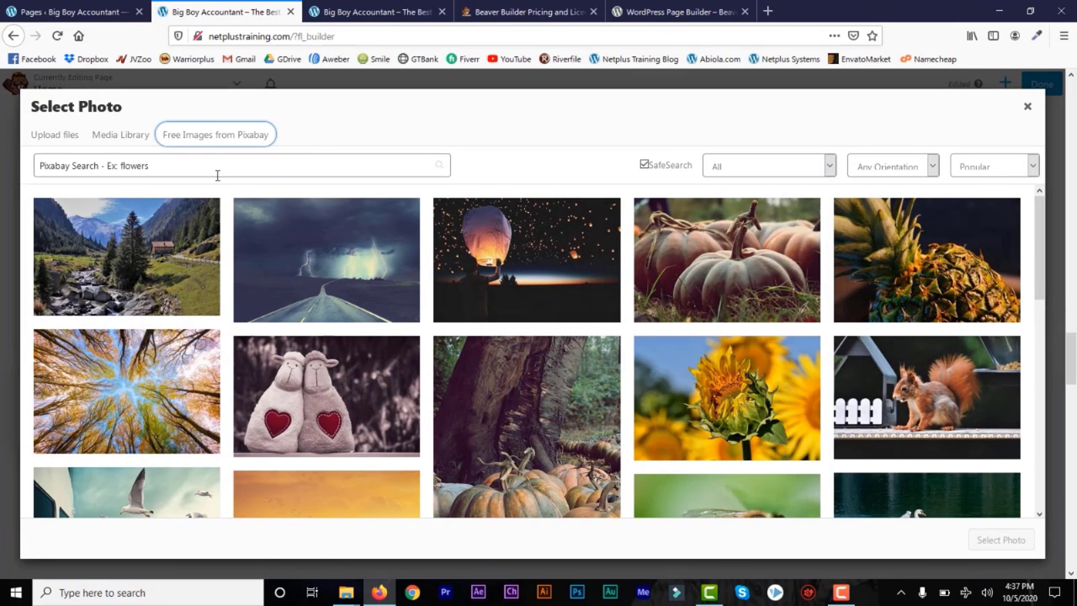
left_click(213, 166)
type("banking")
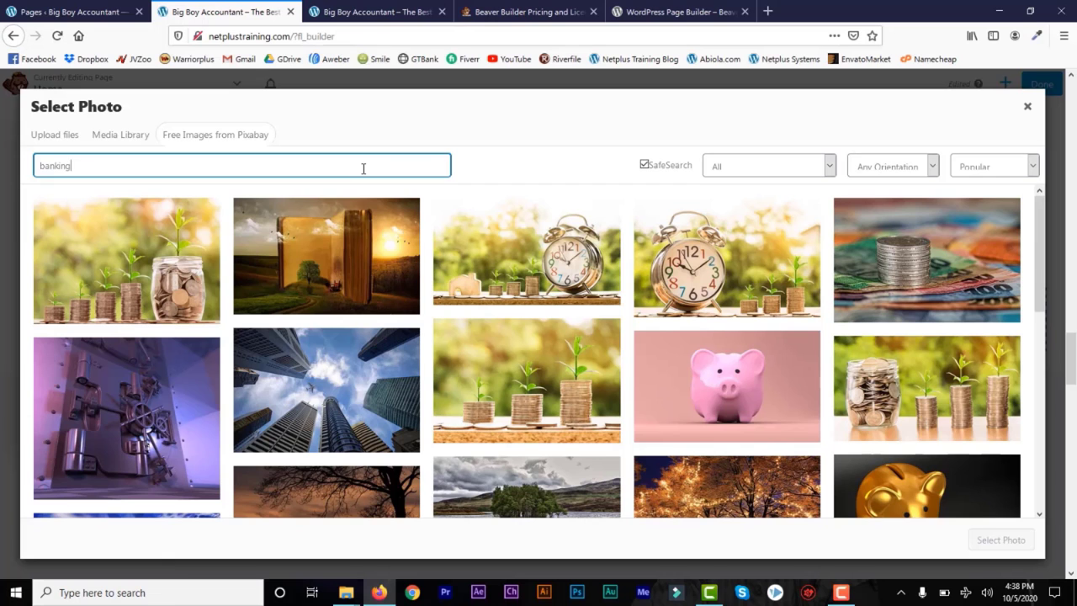
left_click_drag(1042, 232, 1043, 421)
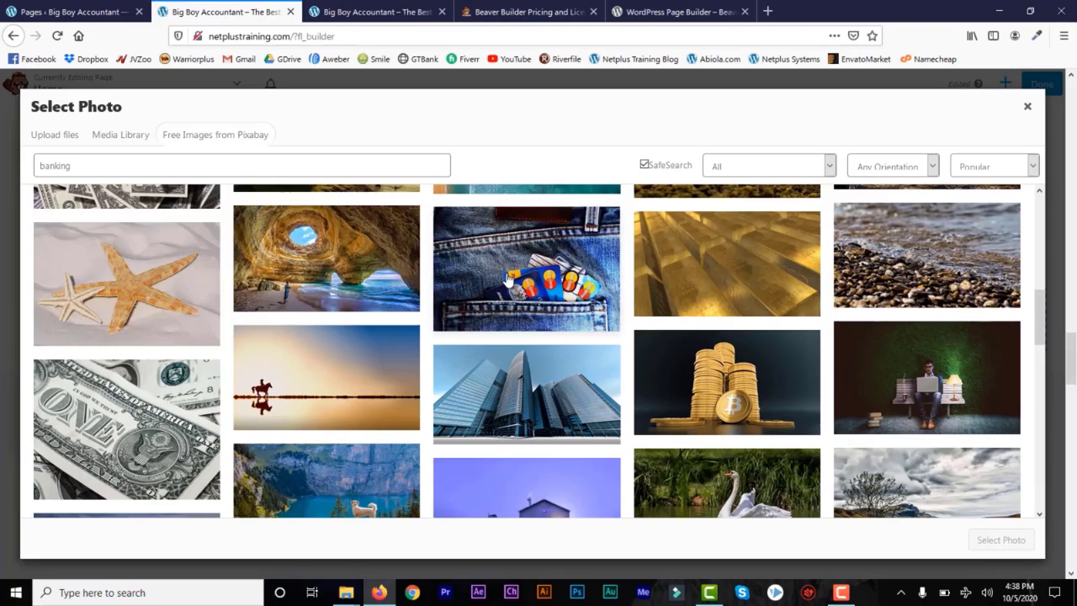
left_click(509, 280)
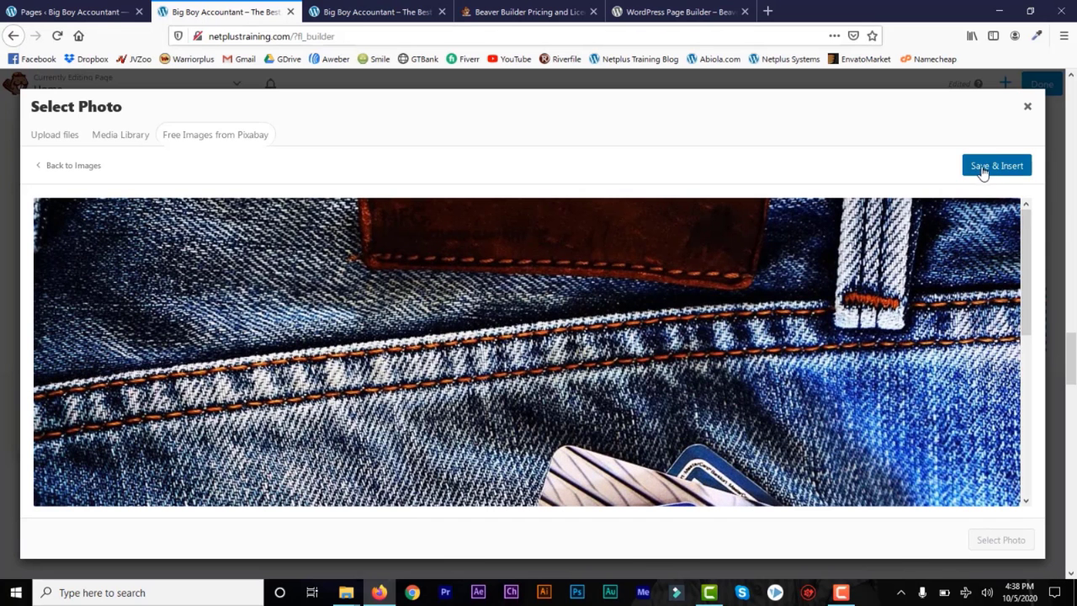
left_click(979, 168)
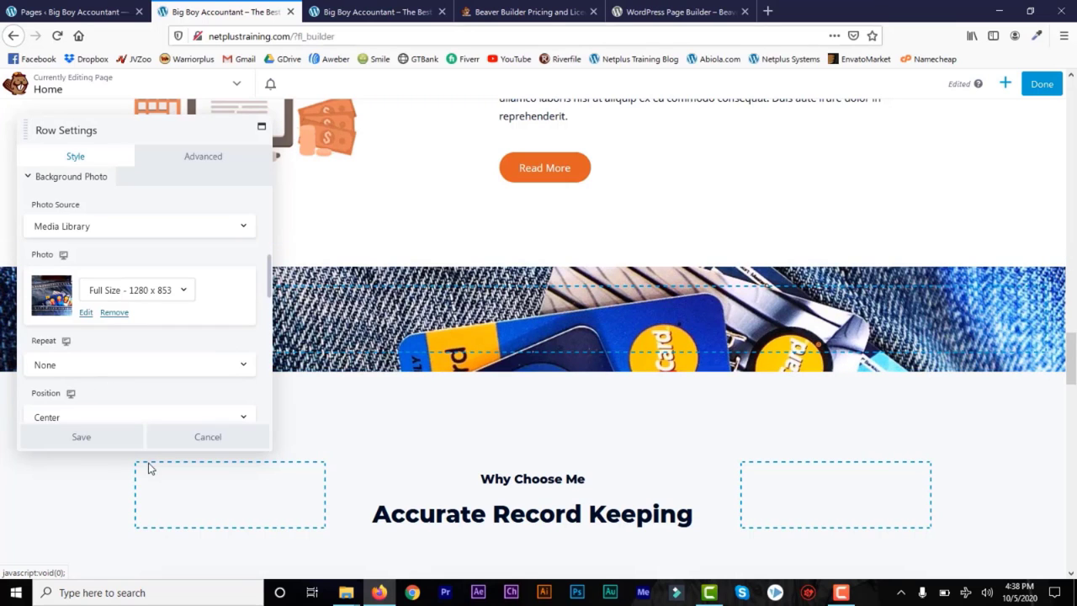
left_click(82, 439)
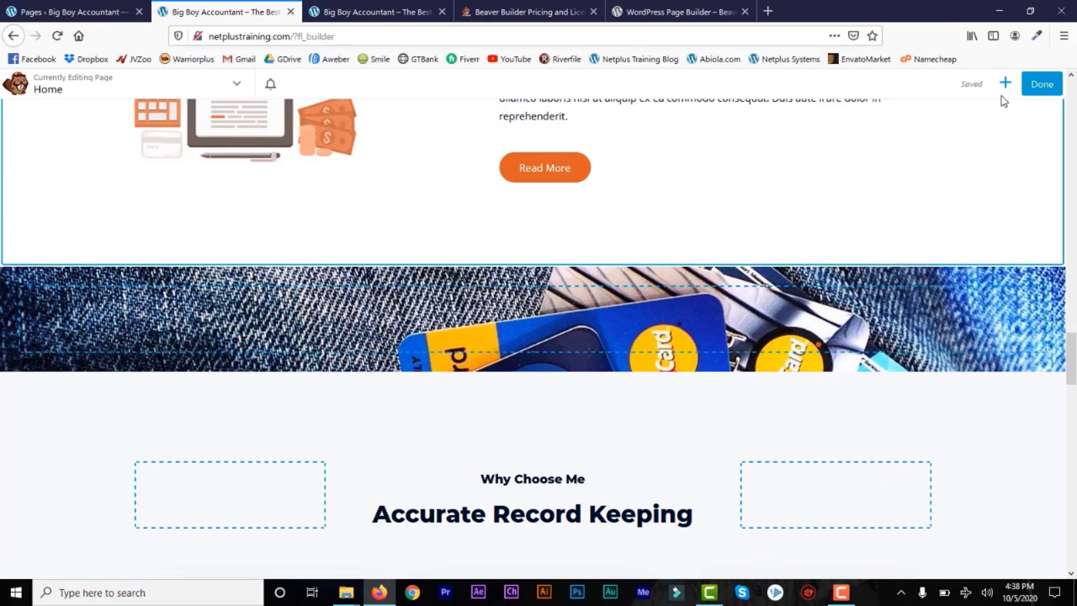
Step: Drag a four-column row onto the page, then bring up the Standard Modules list
left_click(1004, 84)
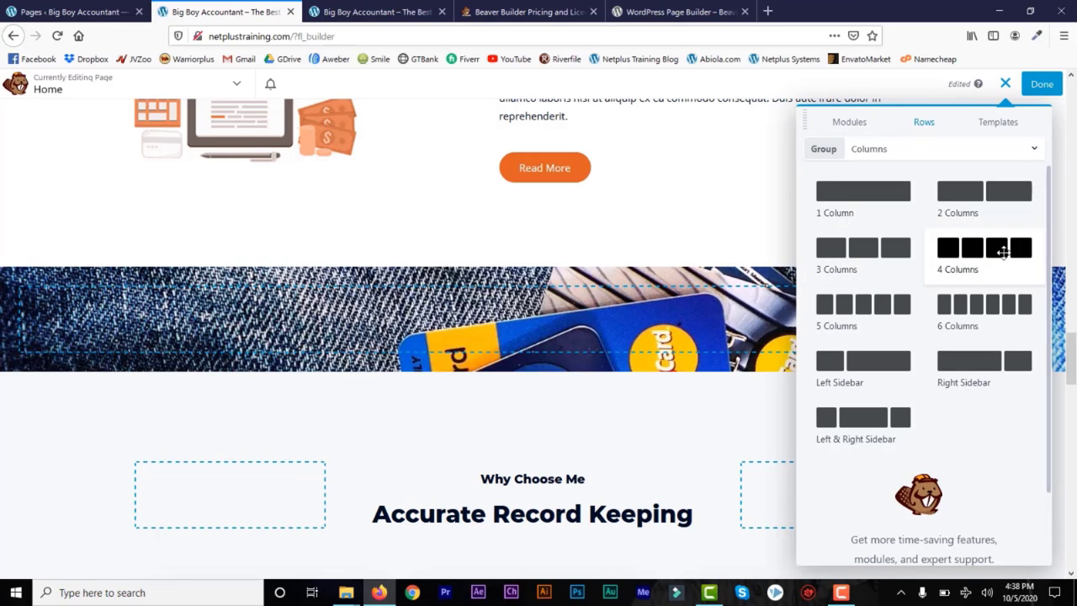
left_click_drag(997, 252, 729, 345)
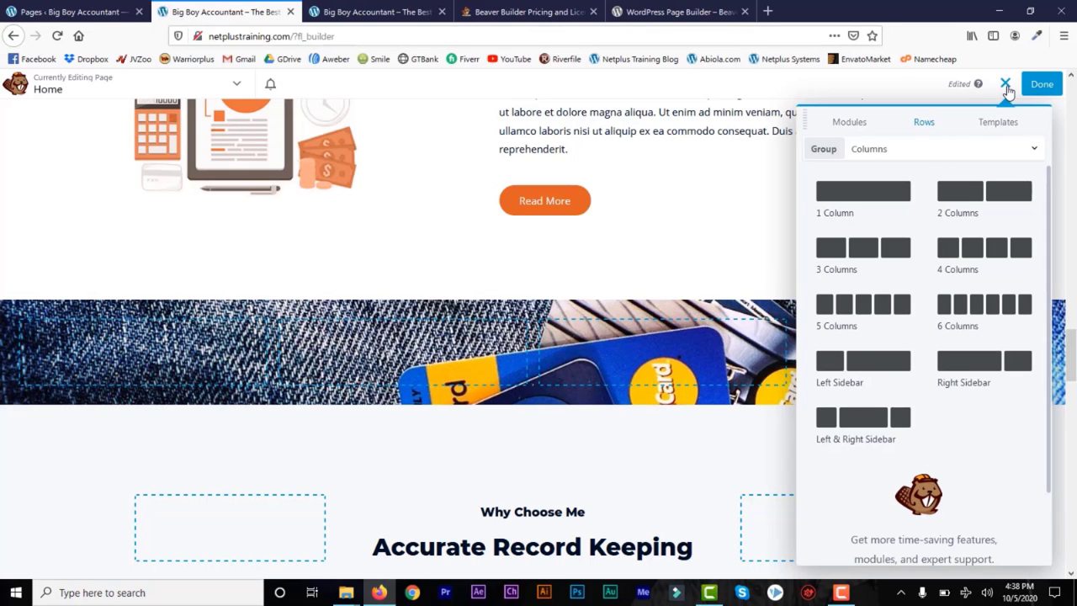
left_click(1006, 84)
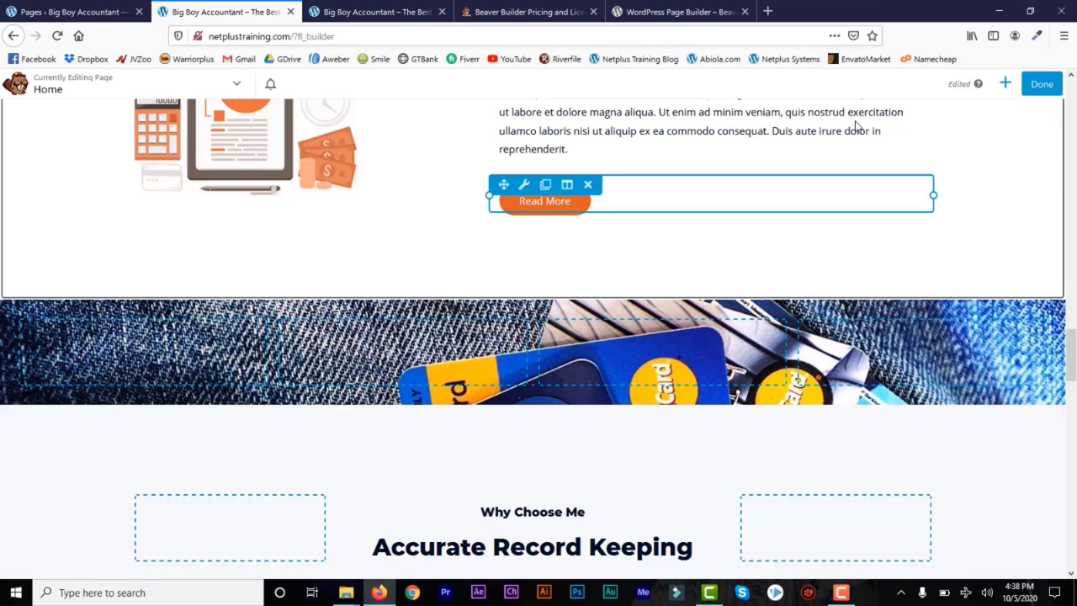
left_click(1005, 83)
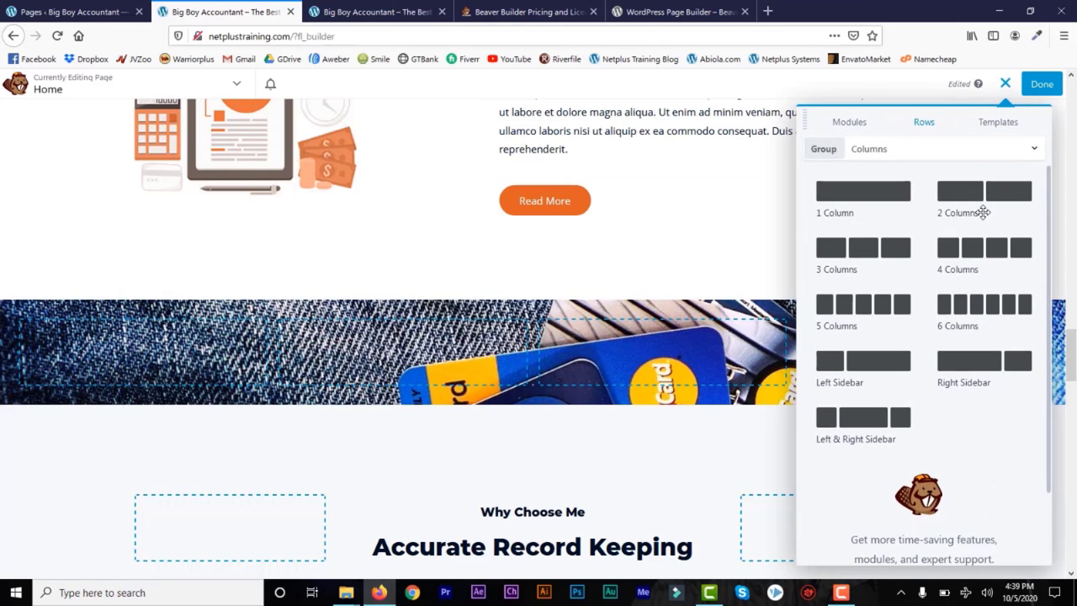
left_click(849, 126)
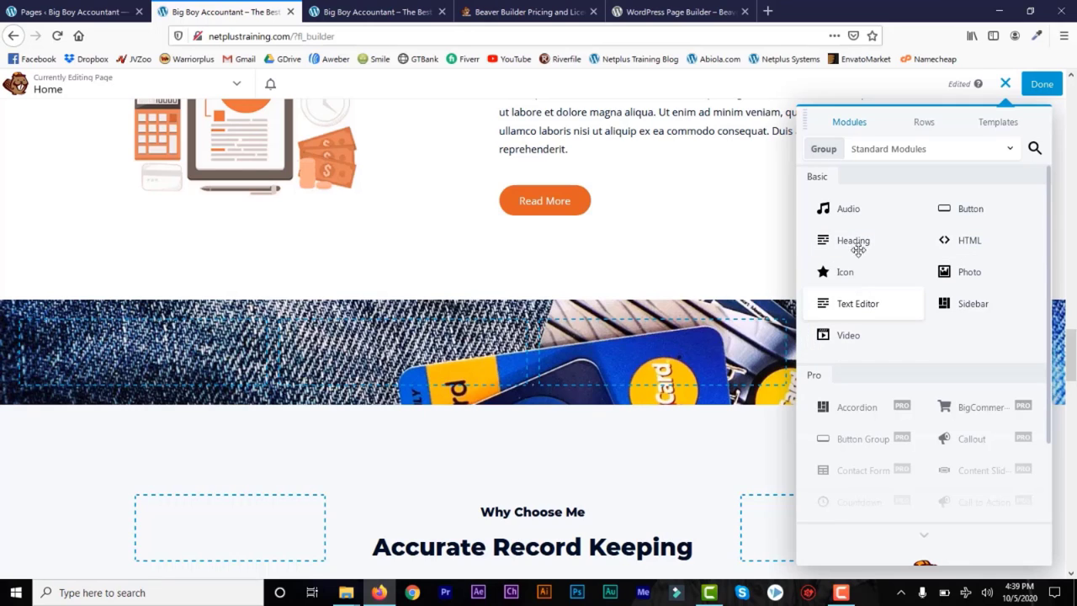
Step: Add a Text Editor module reading 'Add Some Large Text' to the credit-card photo row
left_click_drag(853, 306, 714, 396)
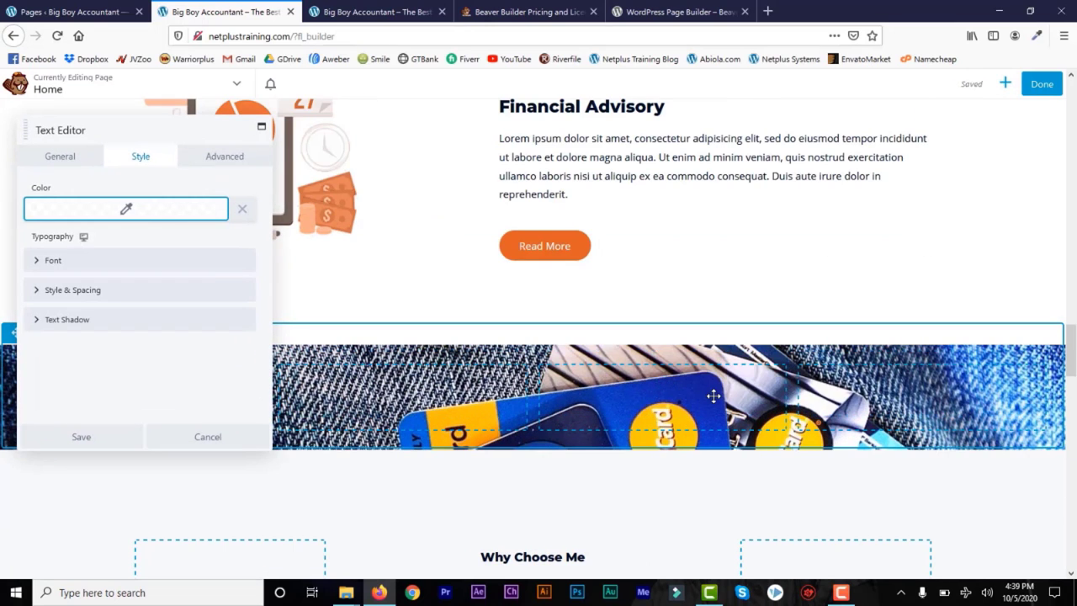
left_click(73, 160)
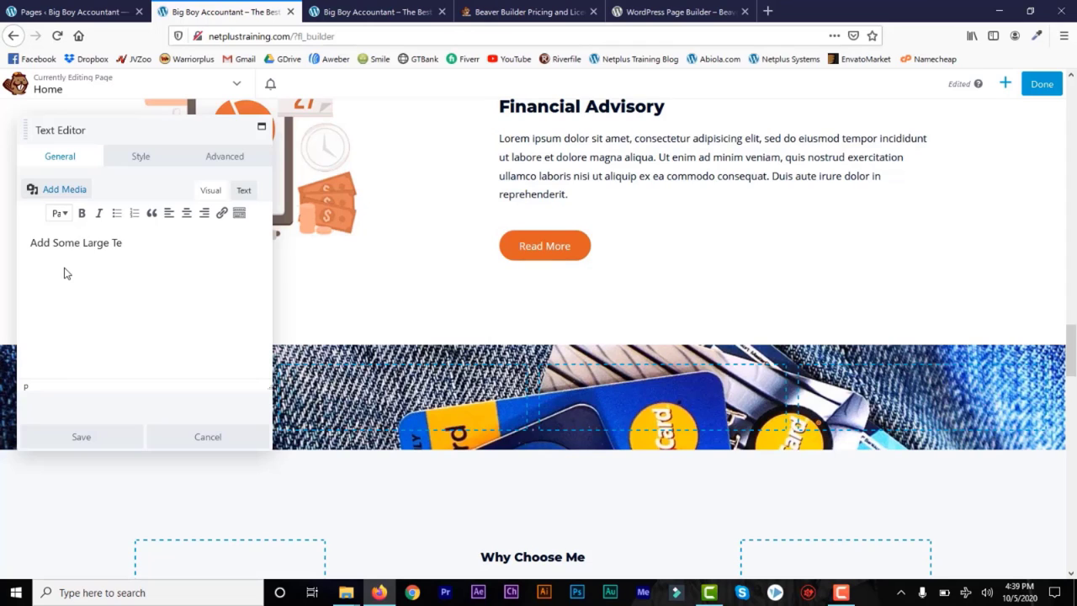
type("xt")
Step: Set the text colour to white (#ffffff)
left_click(141, 162)
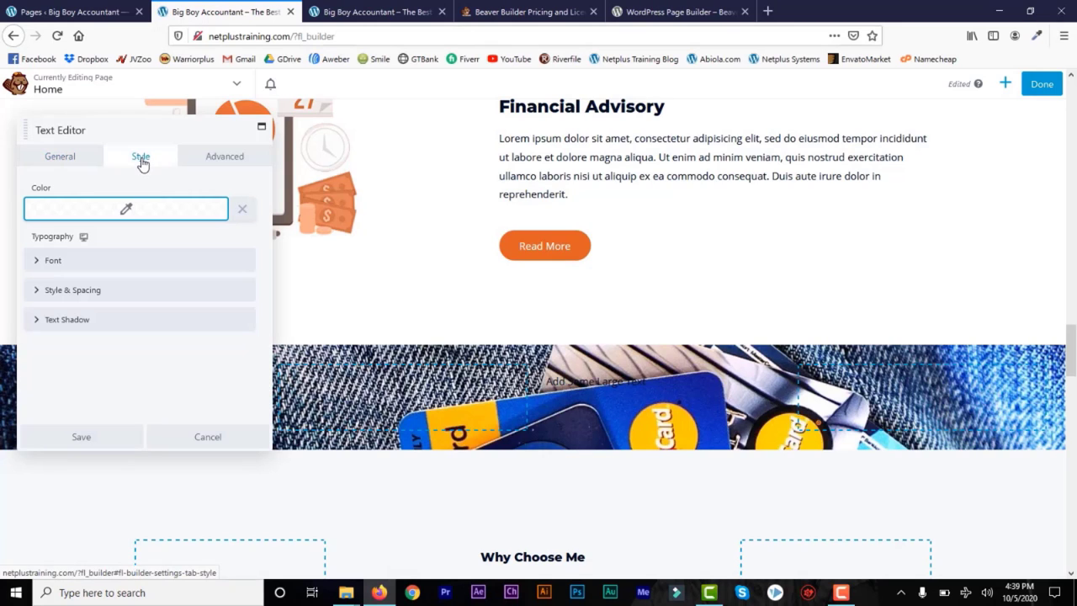
left_click(127, 213)
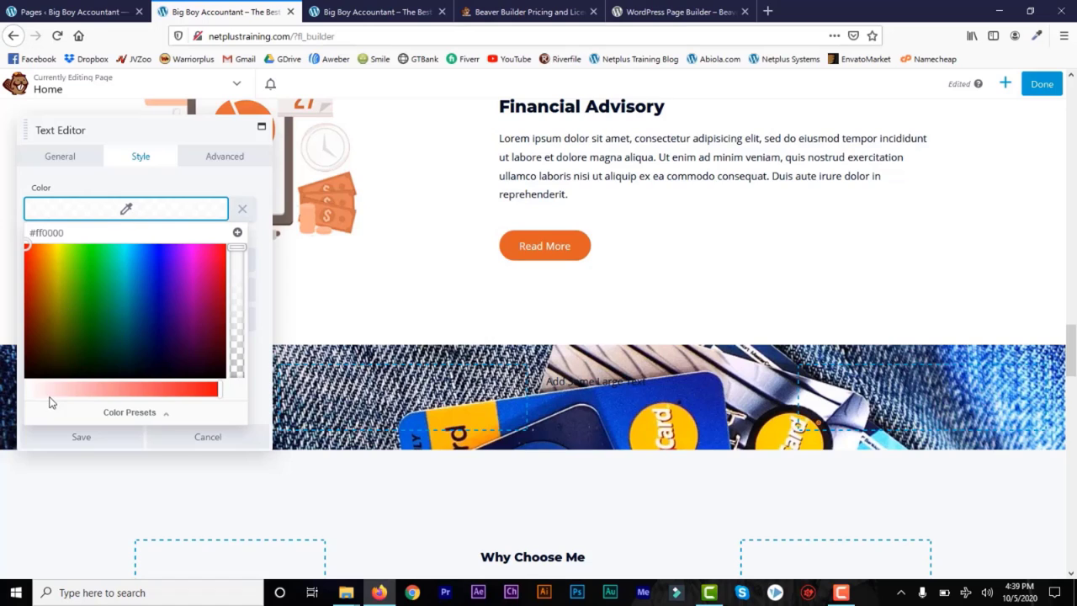
left_click_drag(48, 390, 29, 390)
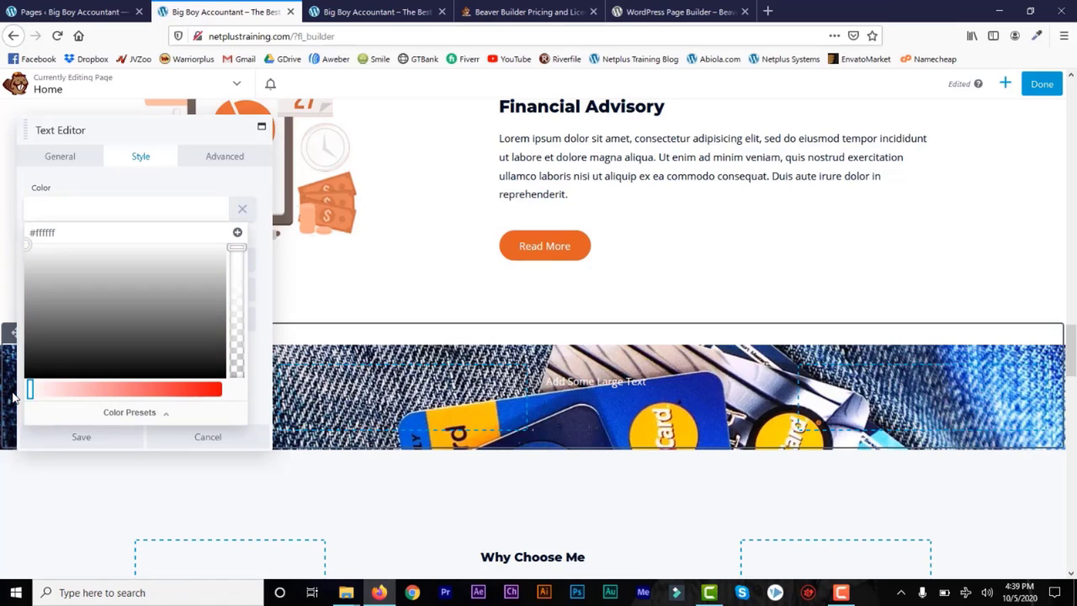
left_click(208, 160)
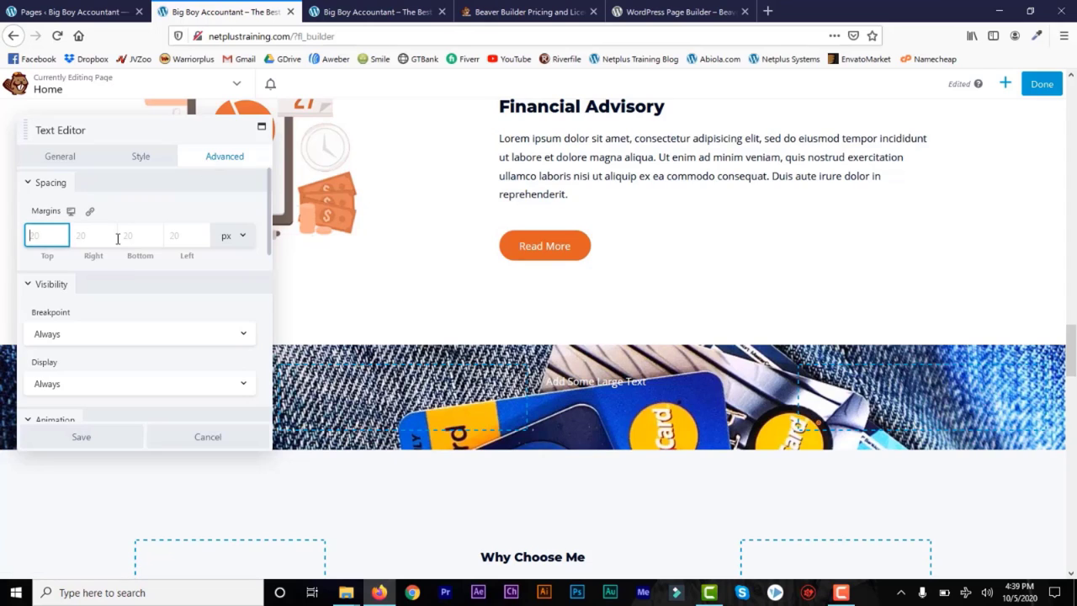
left_click(265, 231)
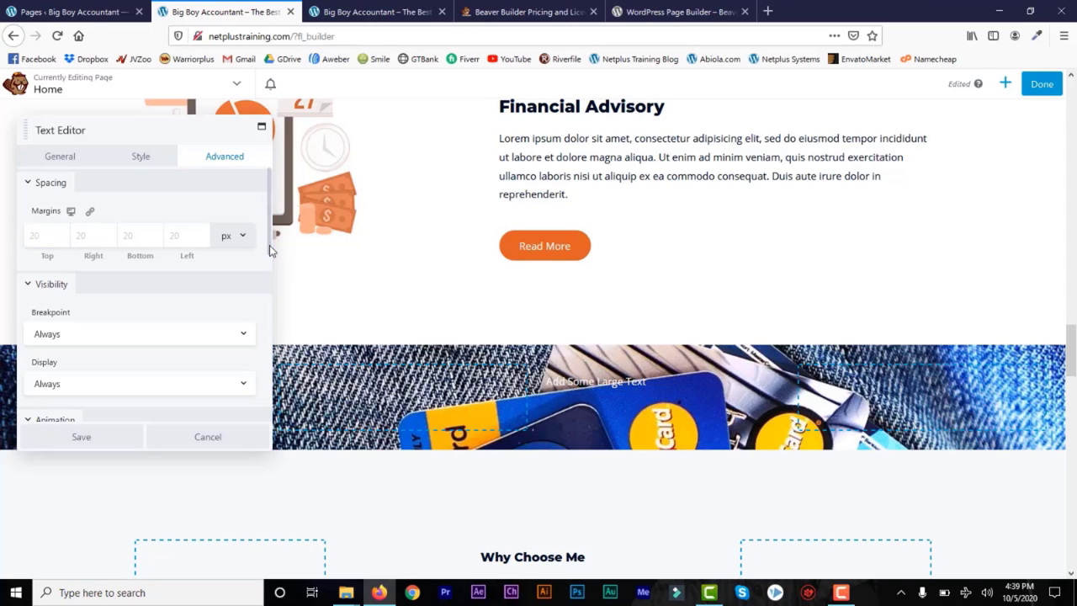
Step: Set the text's font size to 50 px and save the module
left_click(71, 162)
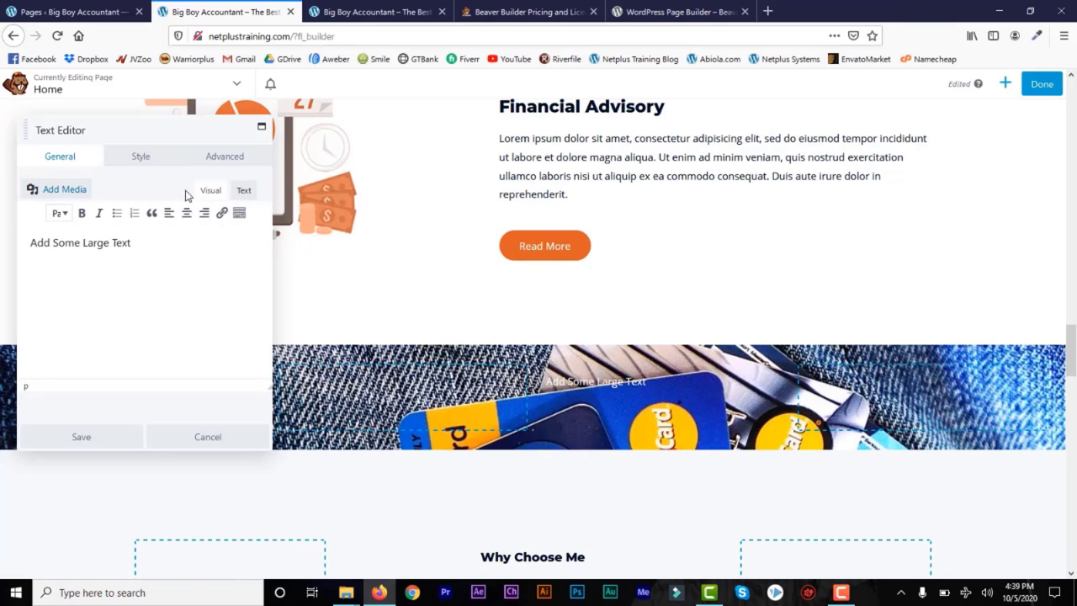
left_click(132, 160)
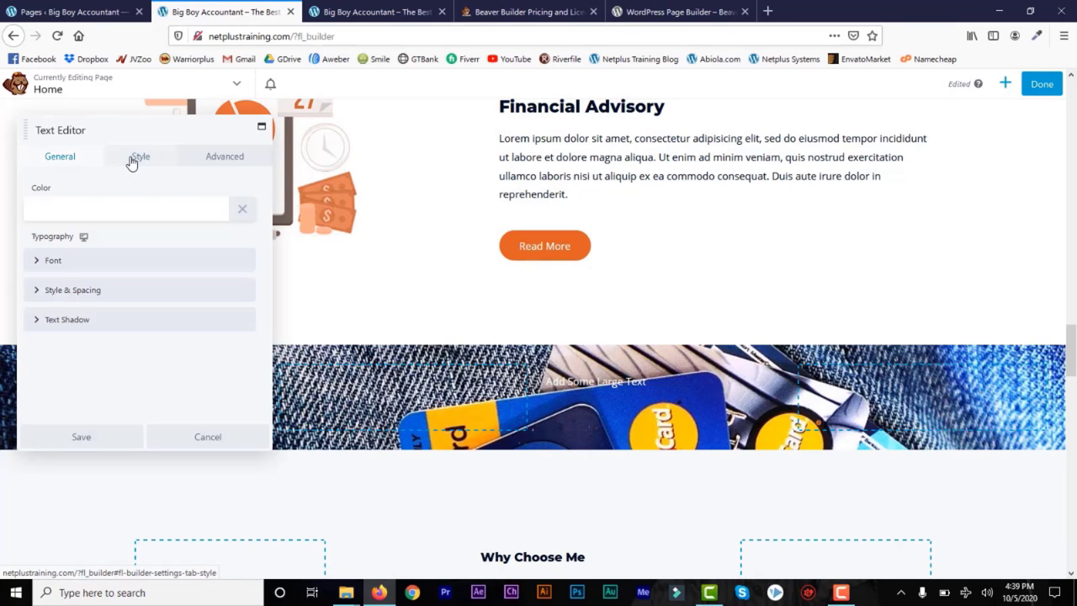
left_click(49, 260)
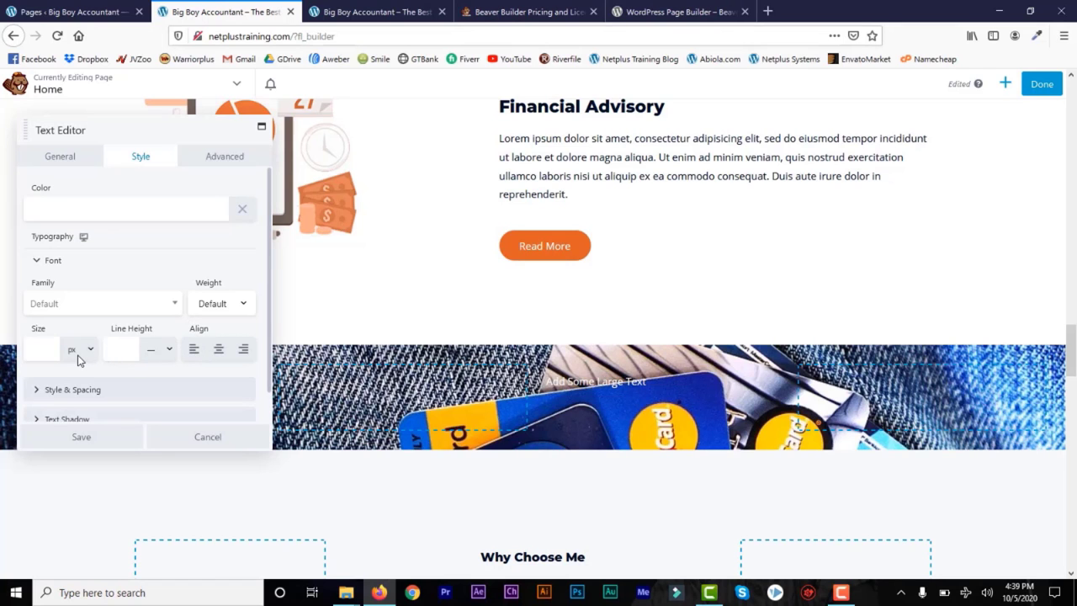
left_click(53, 351)
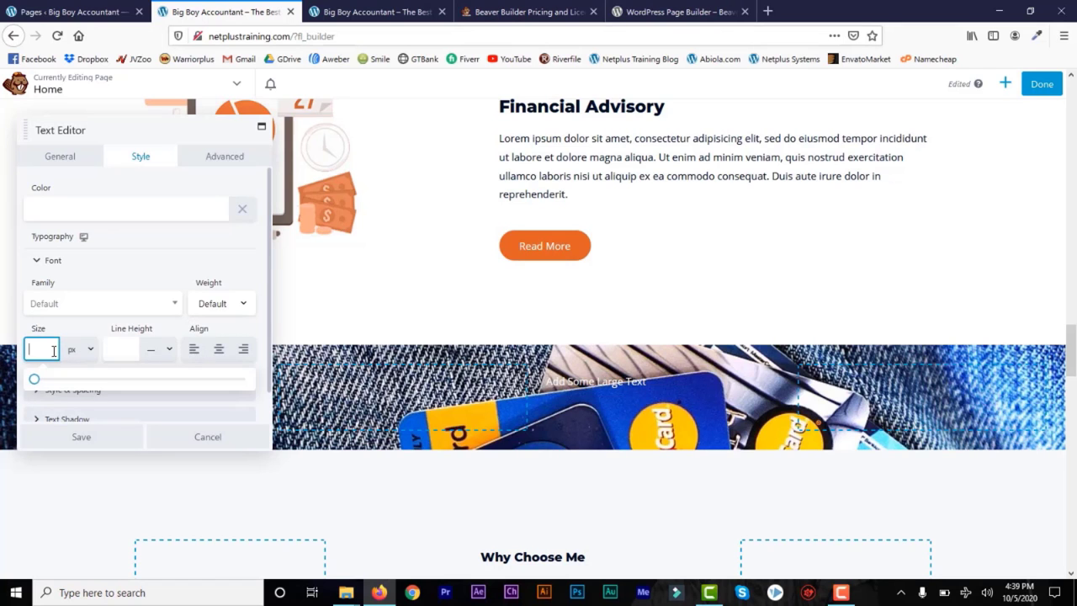
type("50")
left_click(24, 355)
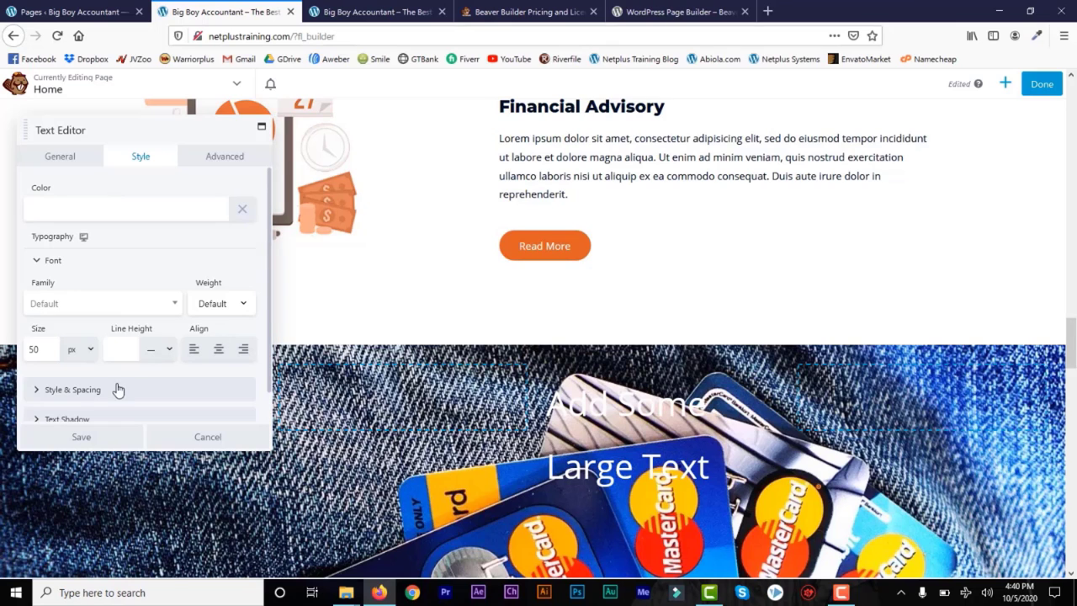
left_click(81, 438)
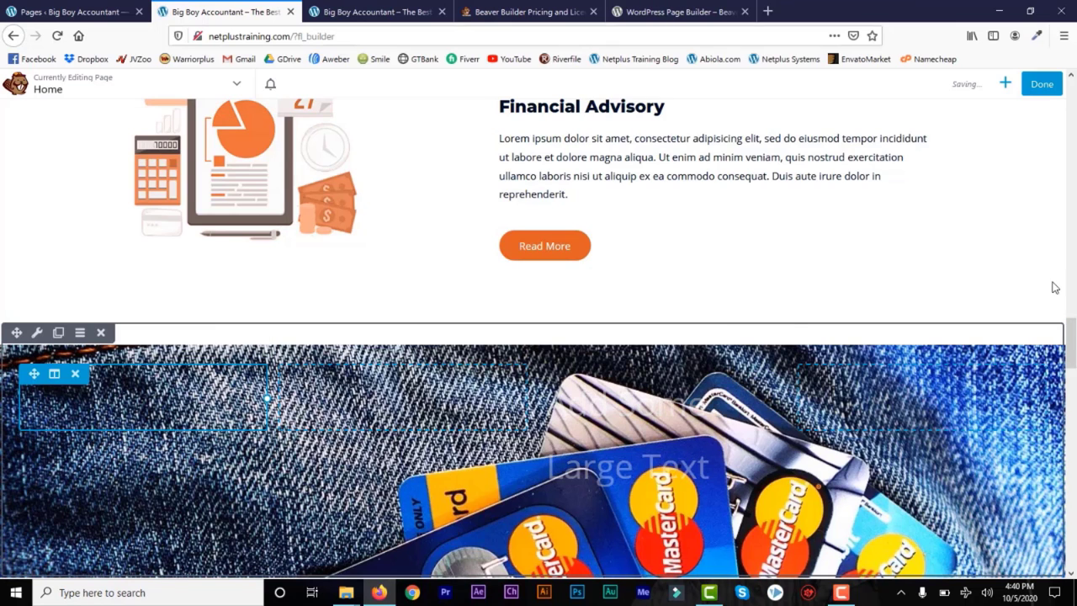
Step: Give the credit-card row a near-black overlay, rgba(5,0,0,0.66), and save the row
mouse_move(1071, 335)
left_mouse_down()
mouse_move(1070, 358)
mouse_move(1071, 345)
left_mouse_up()
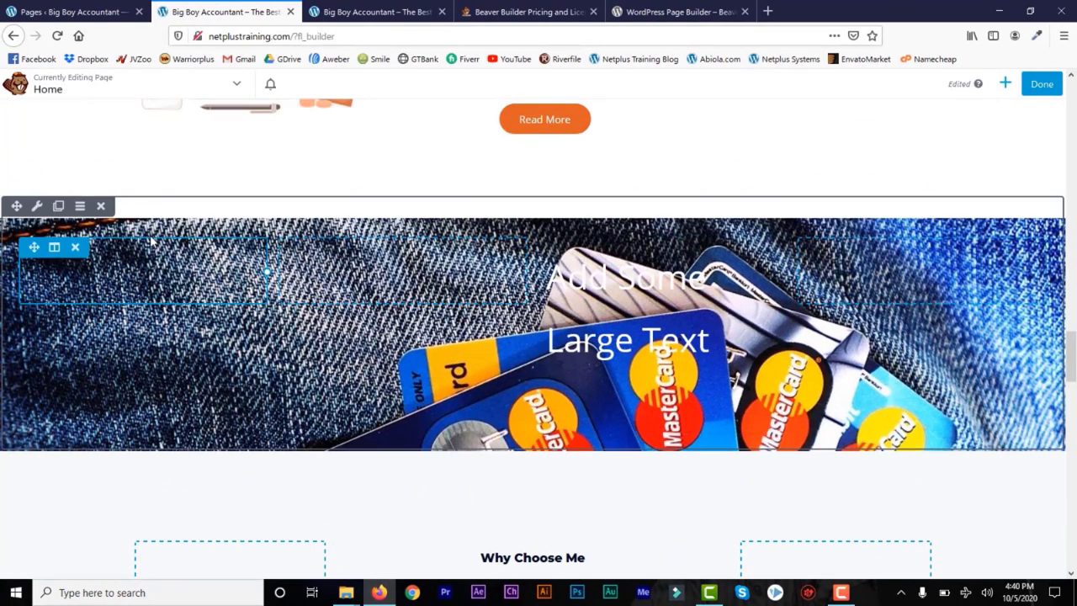
left_click(37, 207)
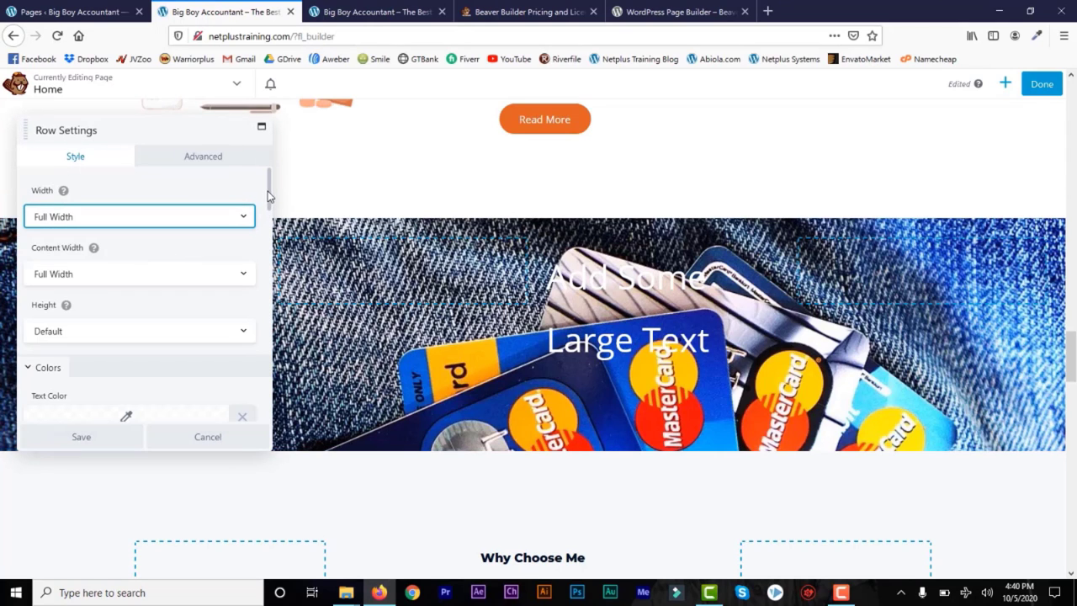
left_click_drag(268, 196, 270, 338)
left_click(125, 331)
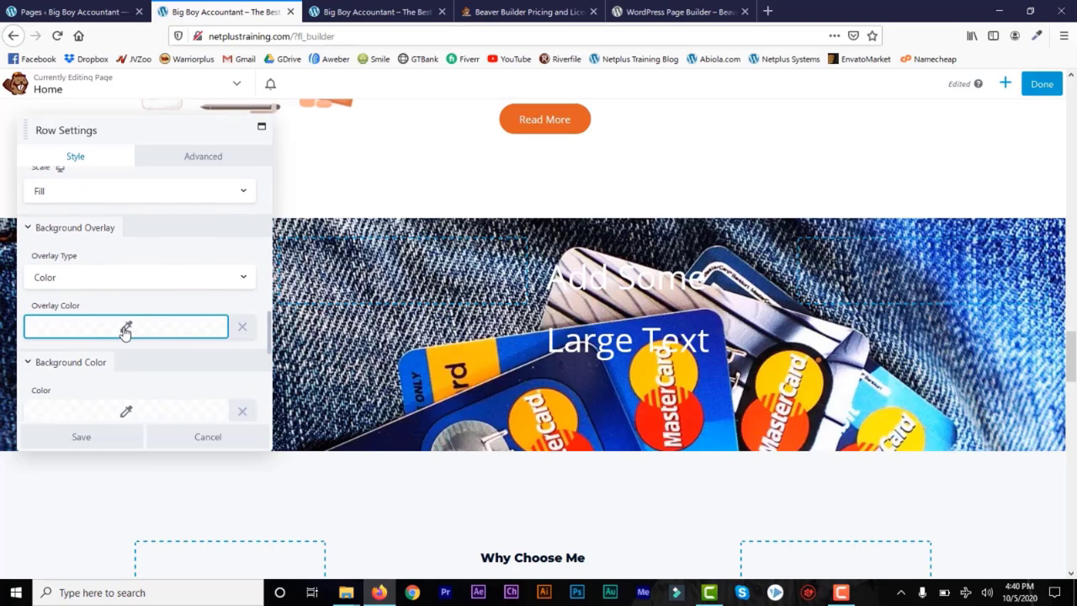
left_click_drag(87, 498, 24, 493)
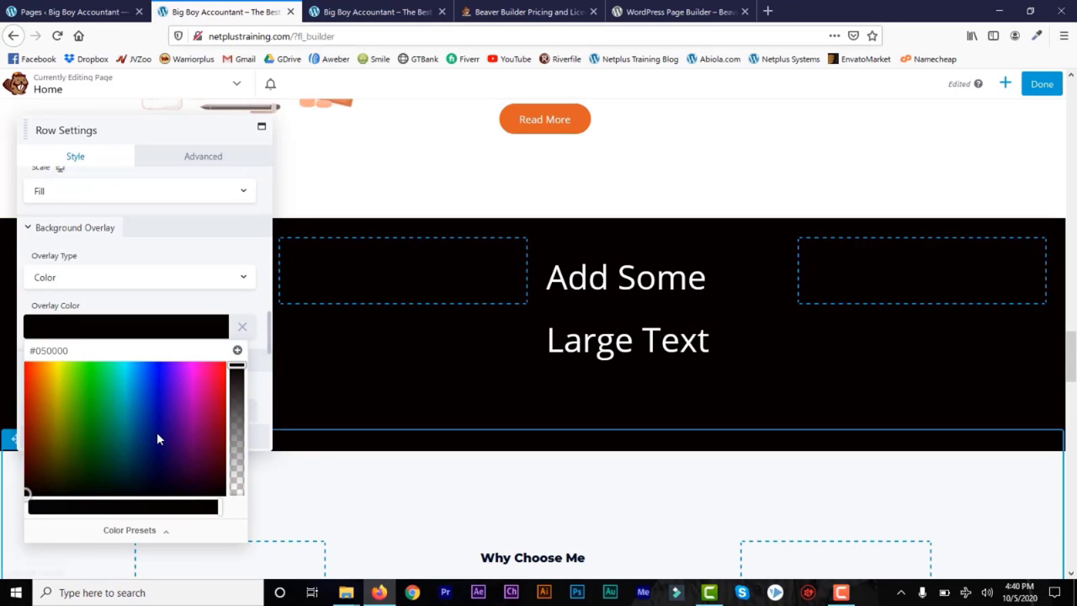
left_click_drag(237, 381, 237, 409)
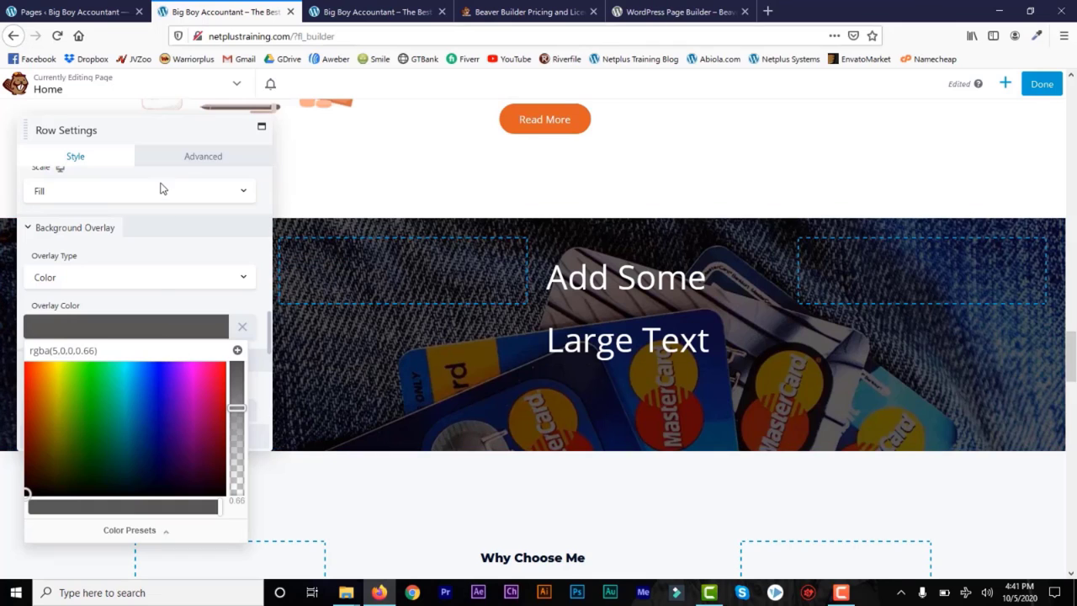
left_click(192, 157)
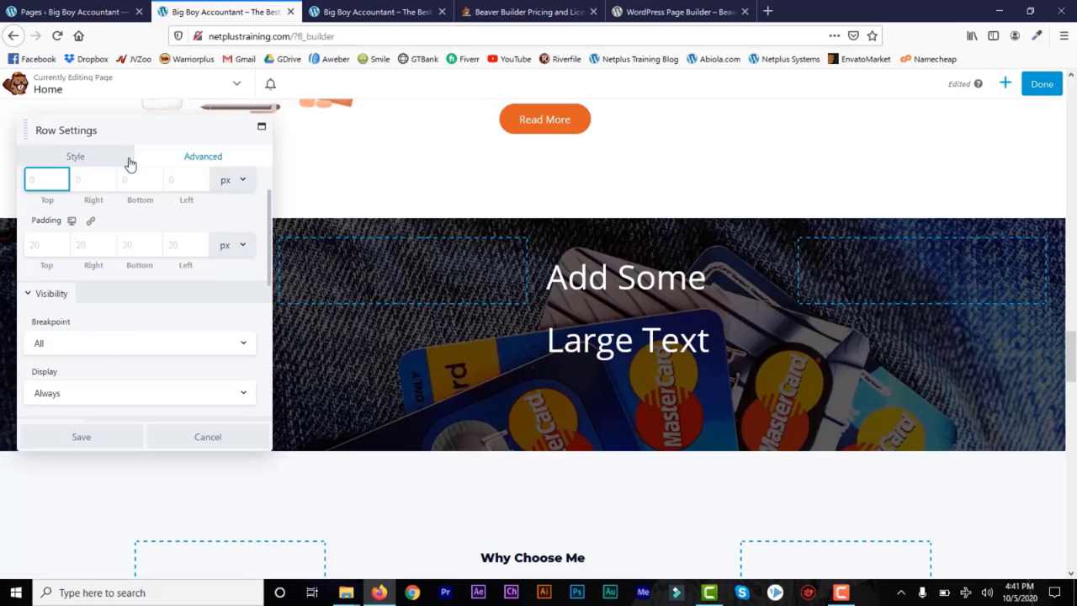
left_click(81, 436)
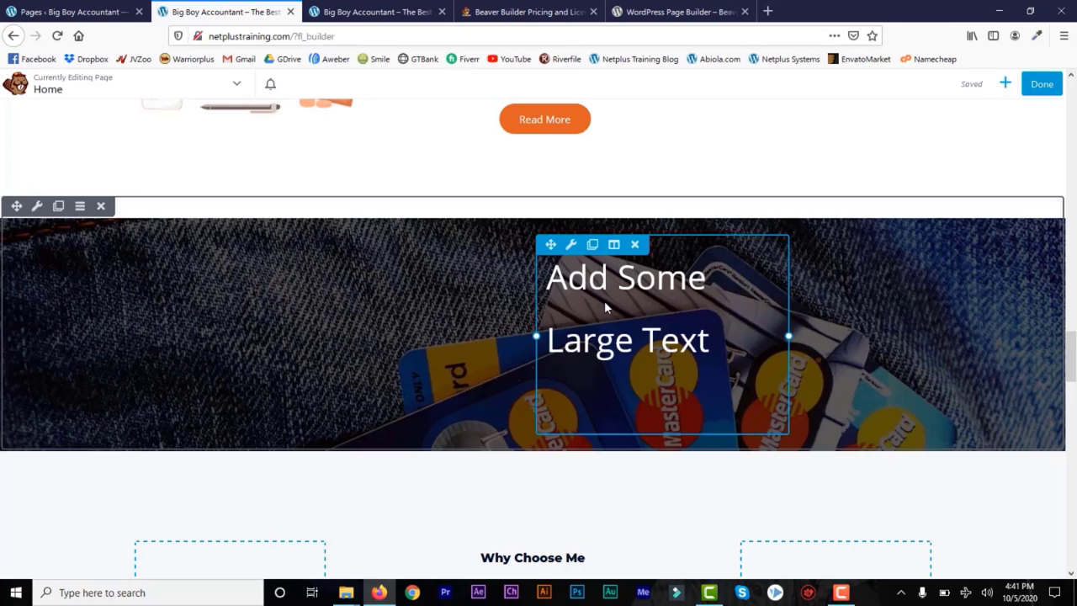
Step: Switch the Add Some Large Text heading's font to Bebas Neue at 50 px and save
left_click(572, 246)
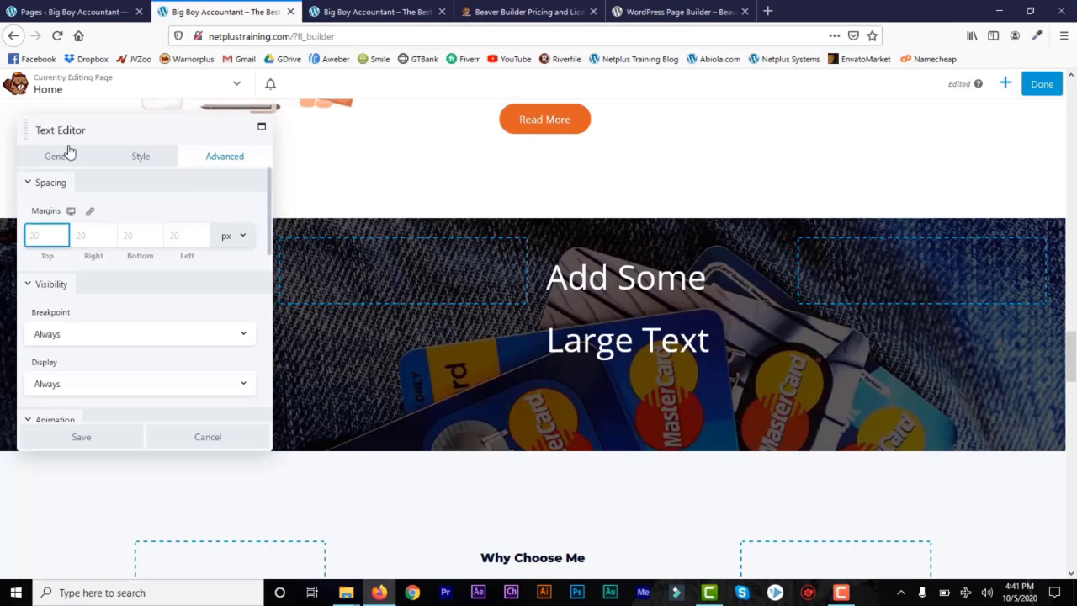
left_click(141, 161)
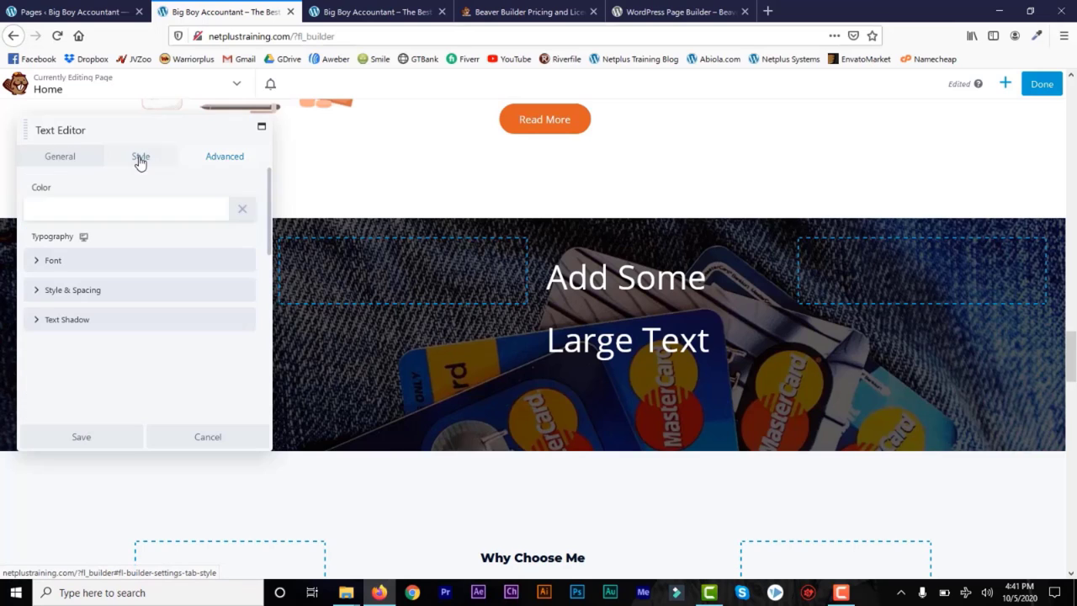
left_click(35, 264)
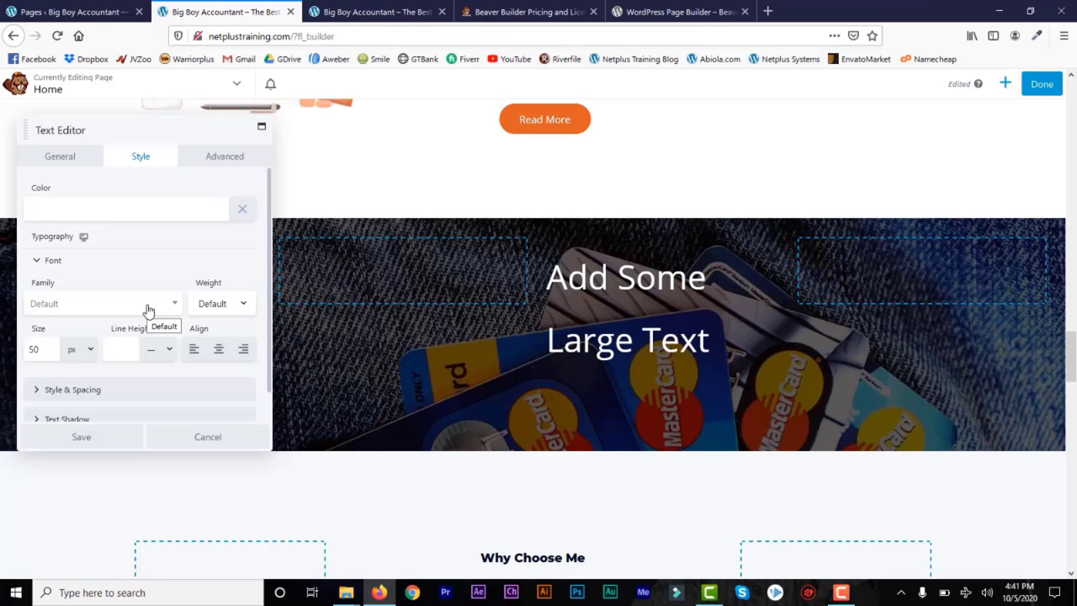
left_click(73, 312)
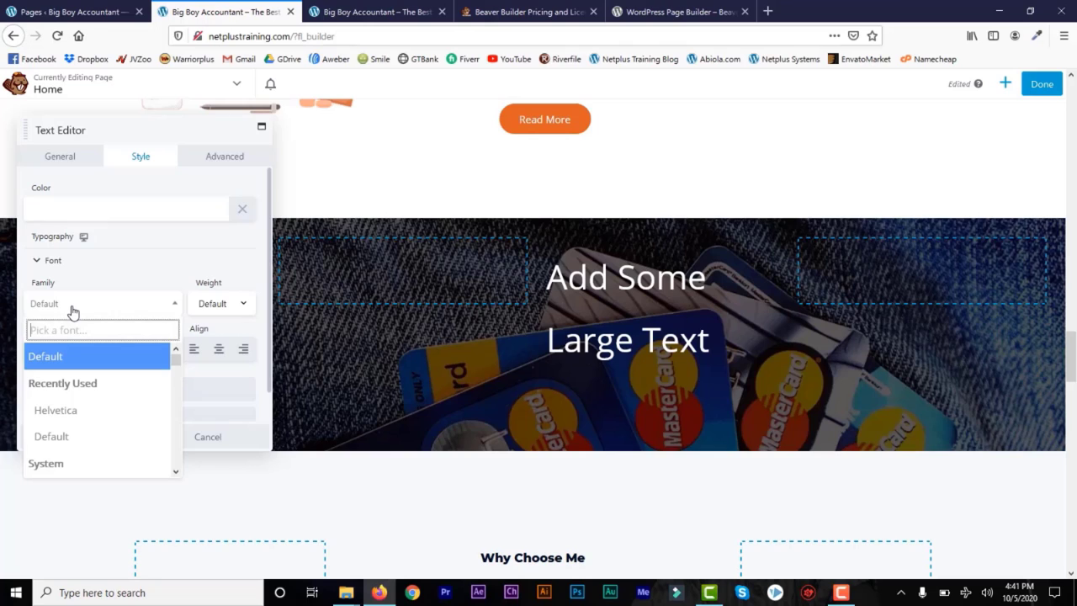
type("non")
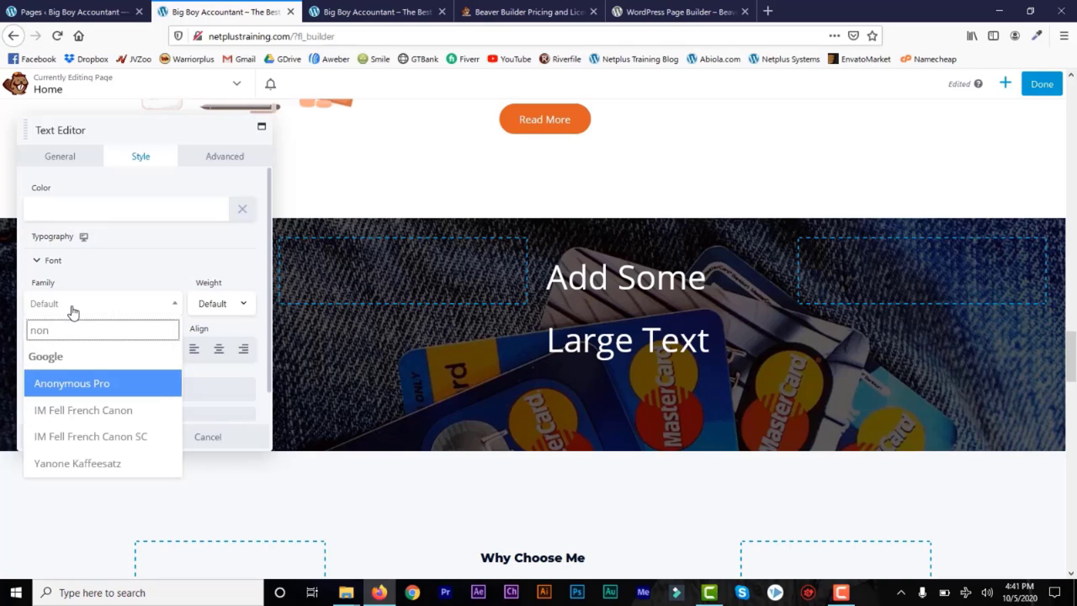
type("e")
key("BackSpace")
key("BackSpace")
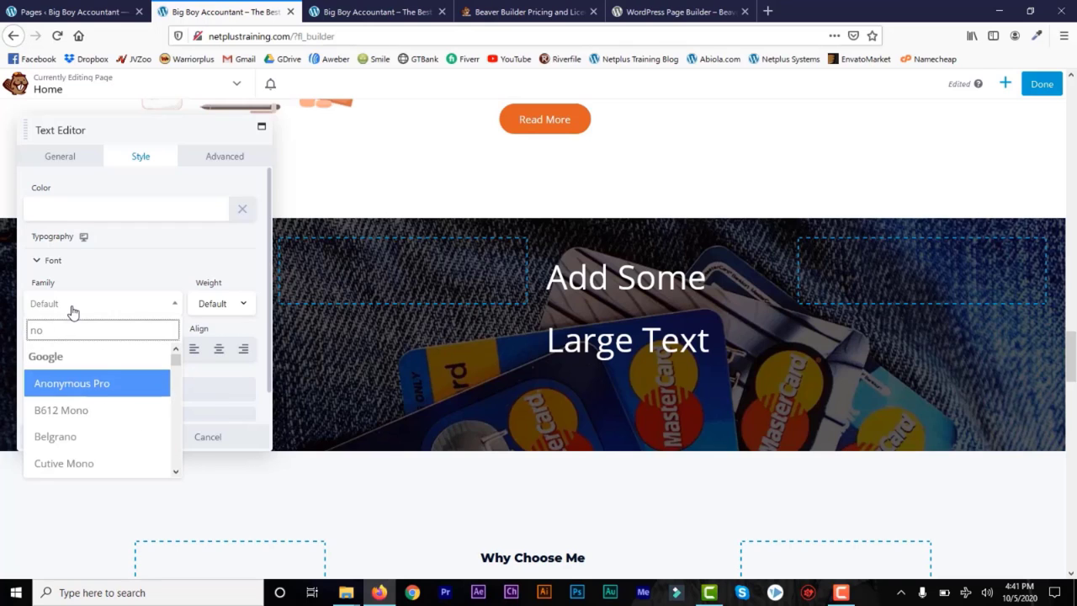
left_click(69, 439)
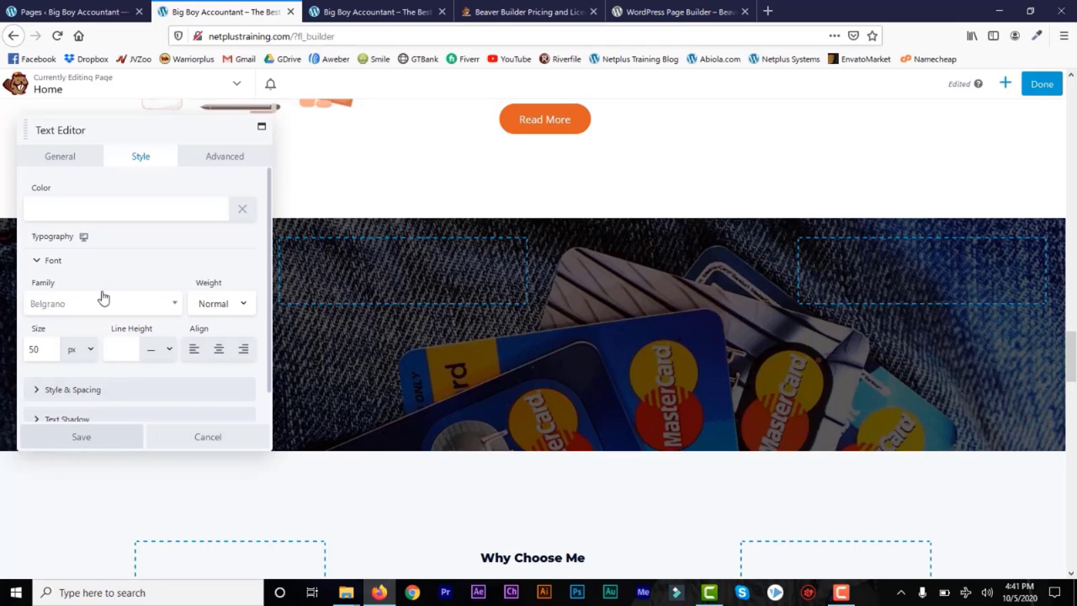
left_click(175, 308)
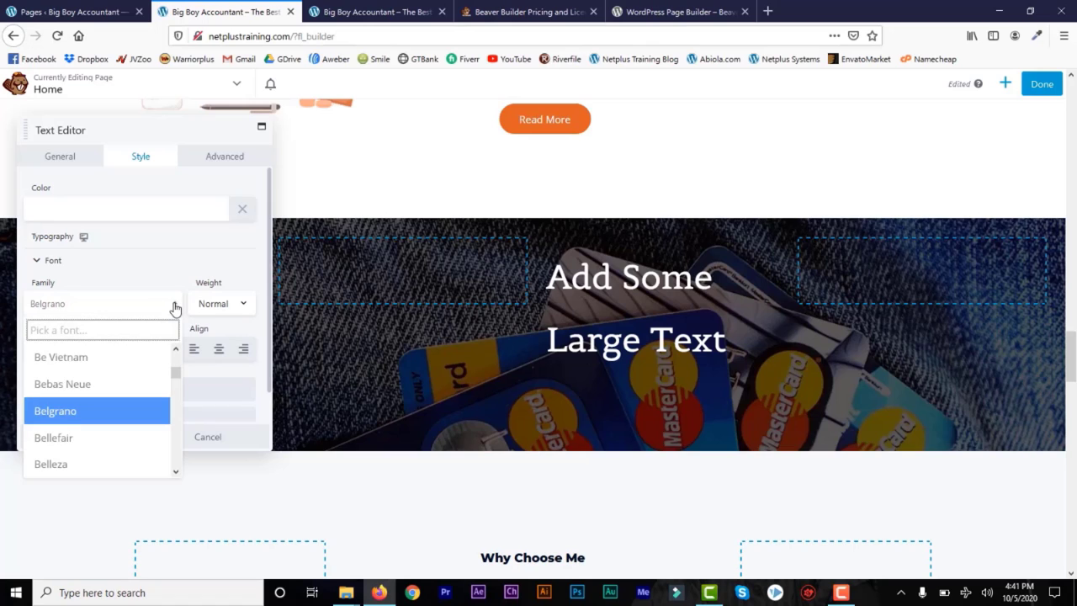
left_click(93, 384)
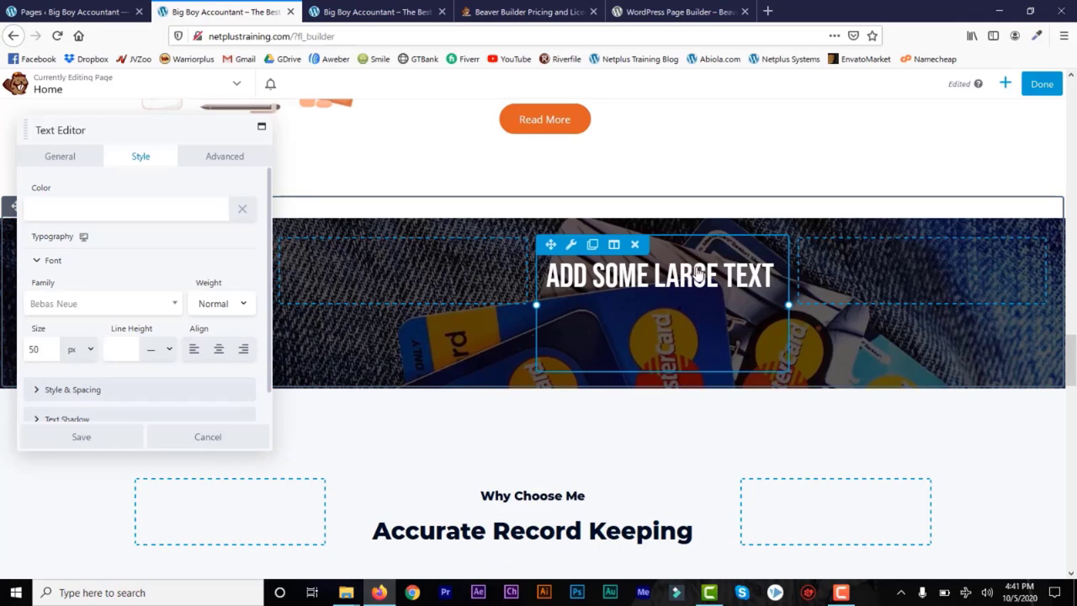
left_click(241, 303)
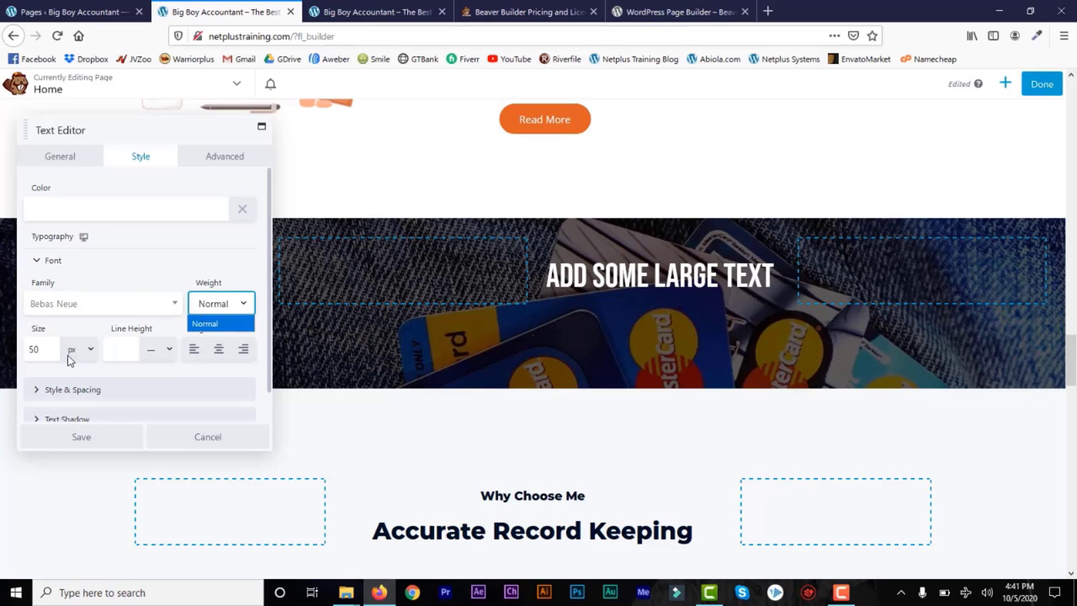
left_click(47, 349)
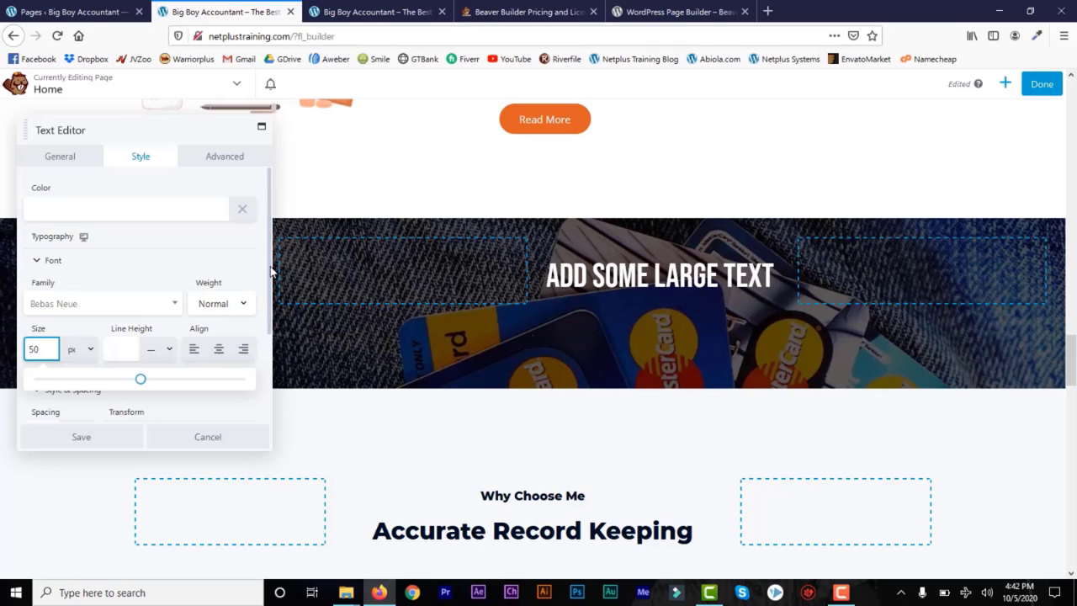
left_click(82, 437)
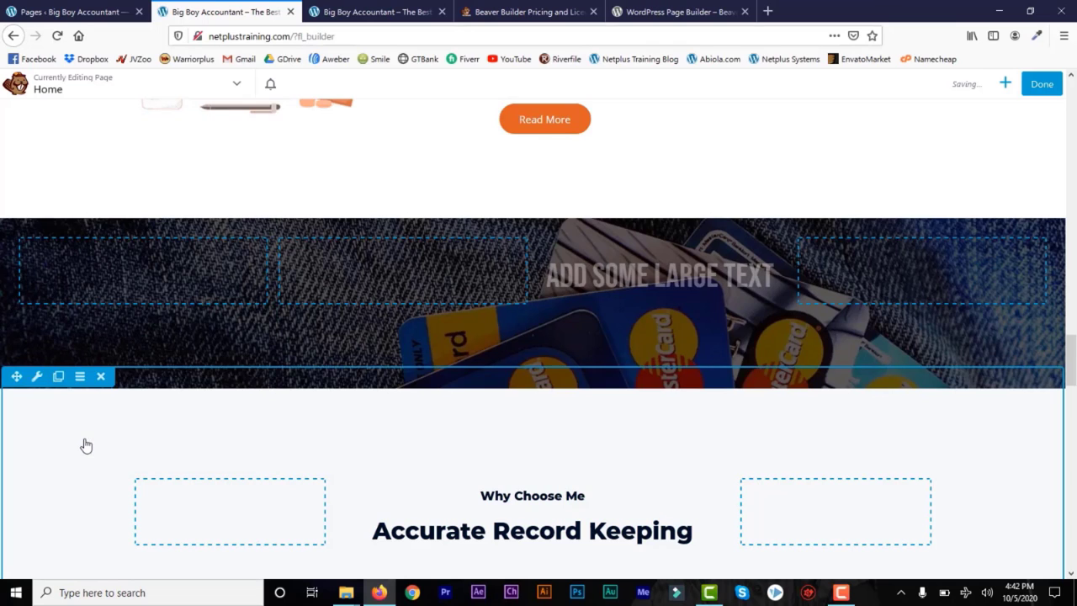
Step: Add a Button module labelled Click Here to the right column beside the banner text
left_click(1006, 84)
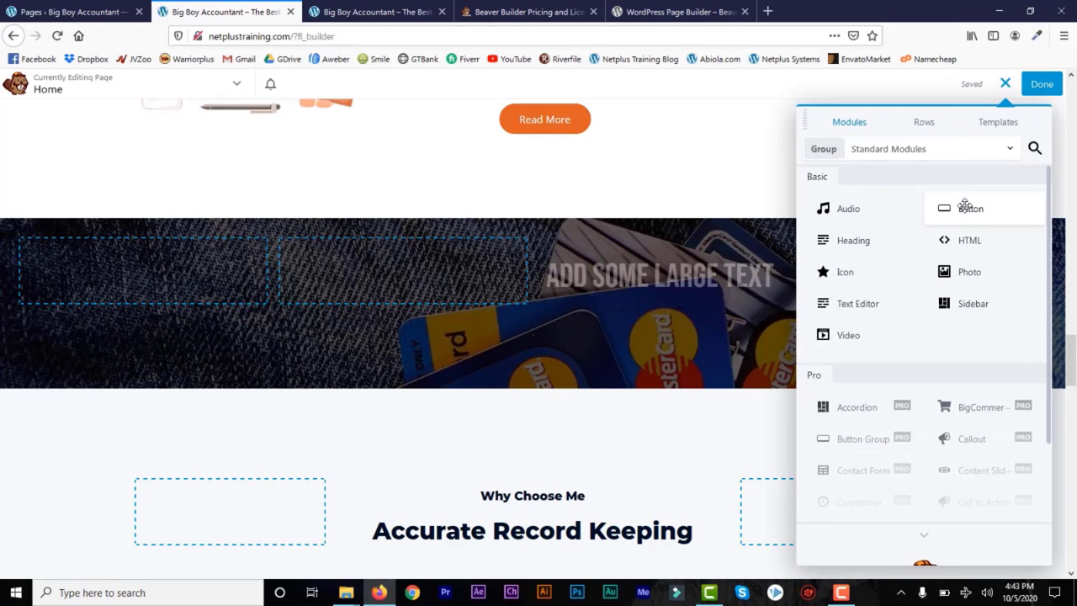
left_click_drag(966, 207, 863, 309)
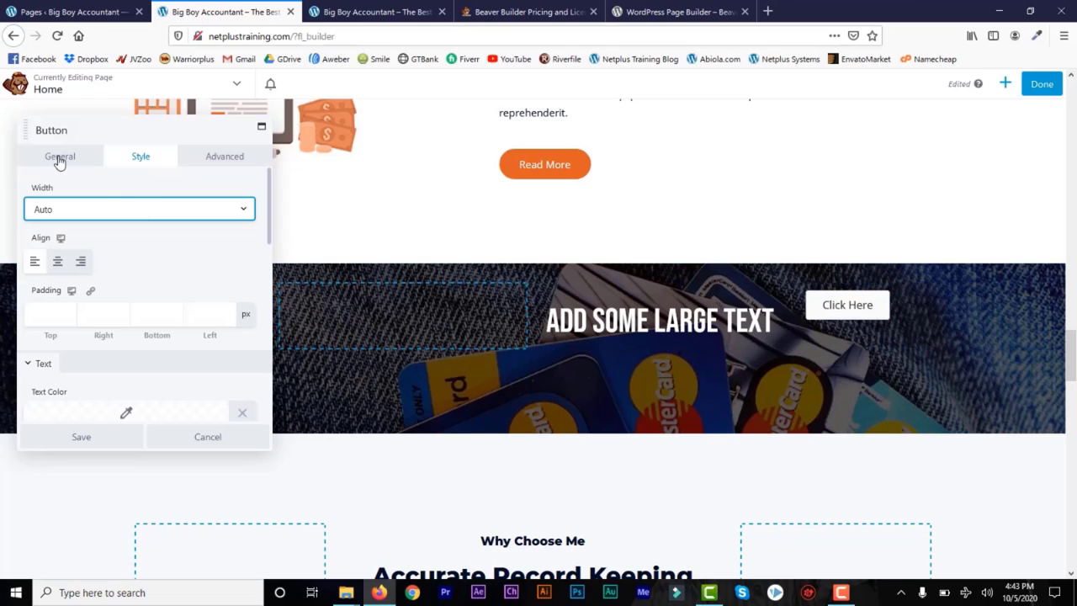
left_click(27, 158)
left_click(76, 213)
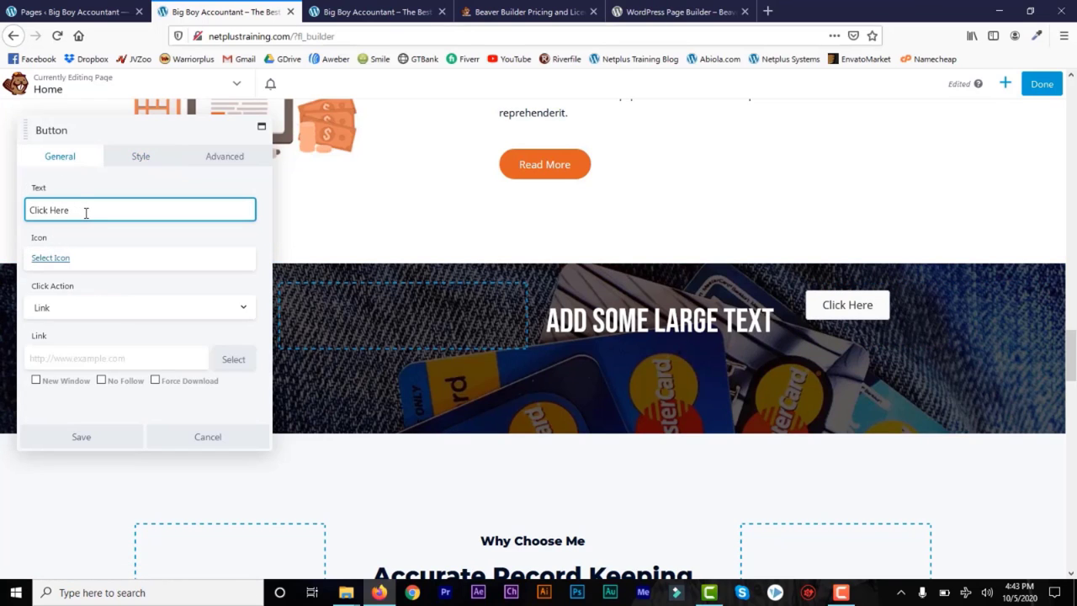
left_click(148, 158)
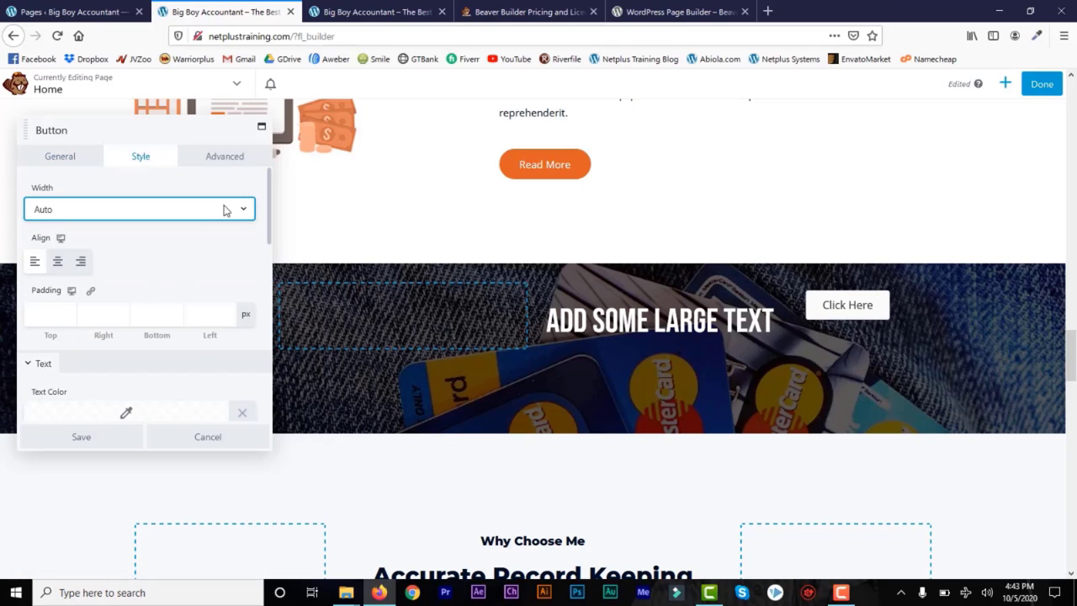
left_click(223, 159)
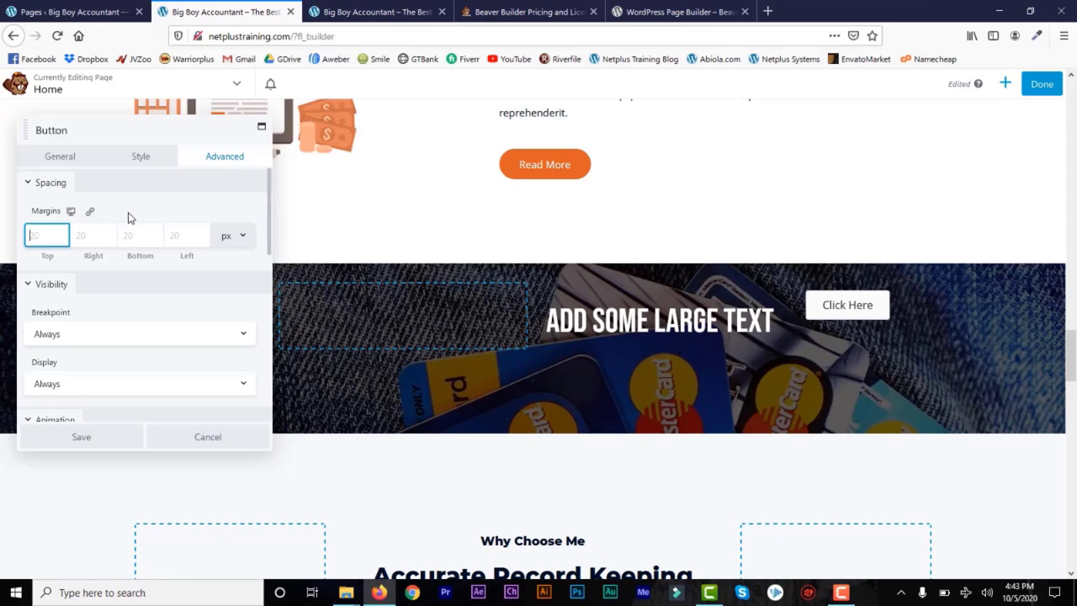
Step: Set the button's top margin to 45 px and its left margin to 20 px
left_click(92, 237)
type("20")
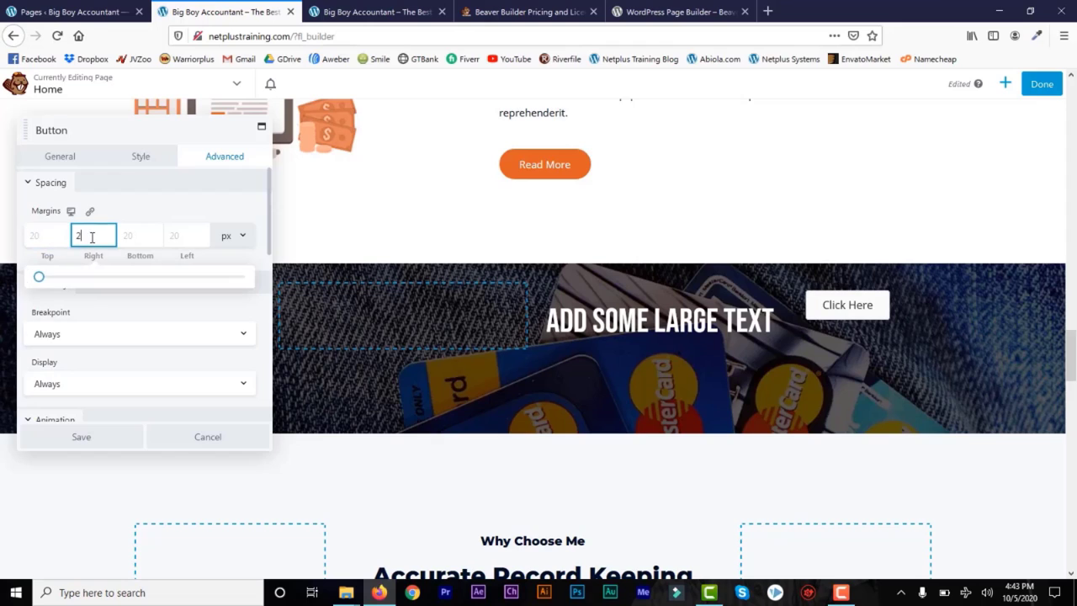
left_click(185, 236)
type("20")
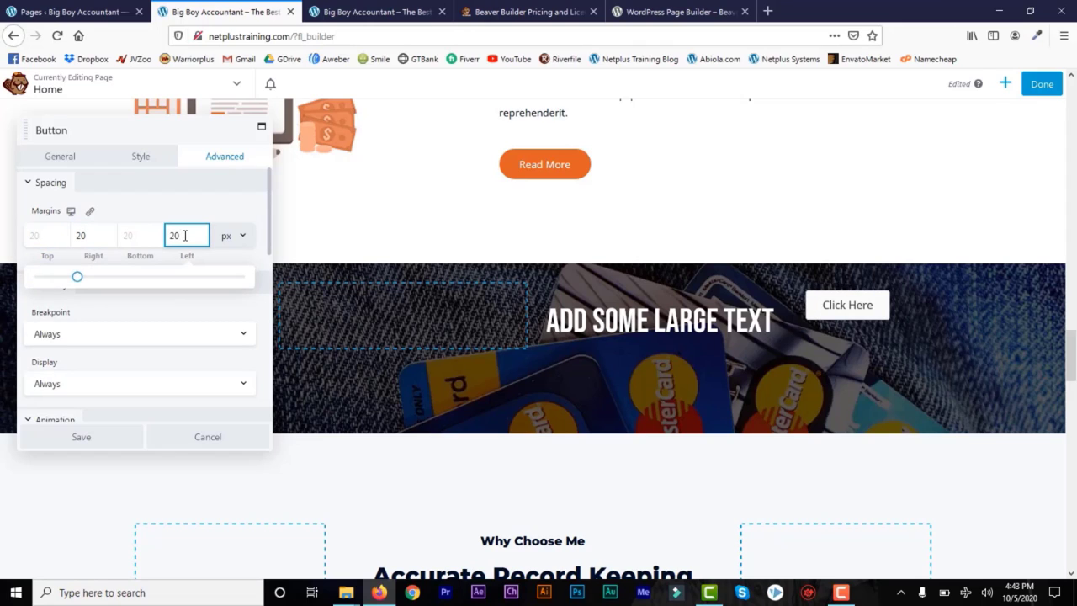
left_click(42, 235)
type("10")
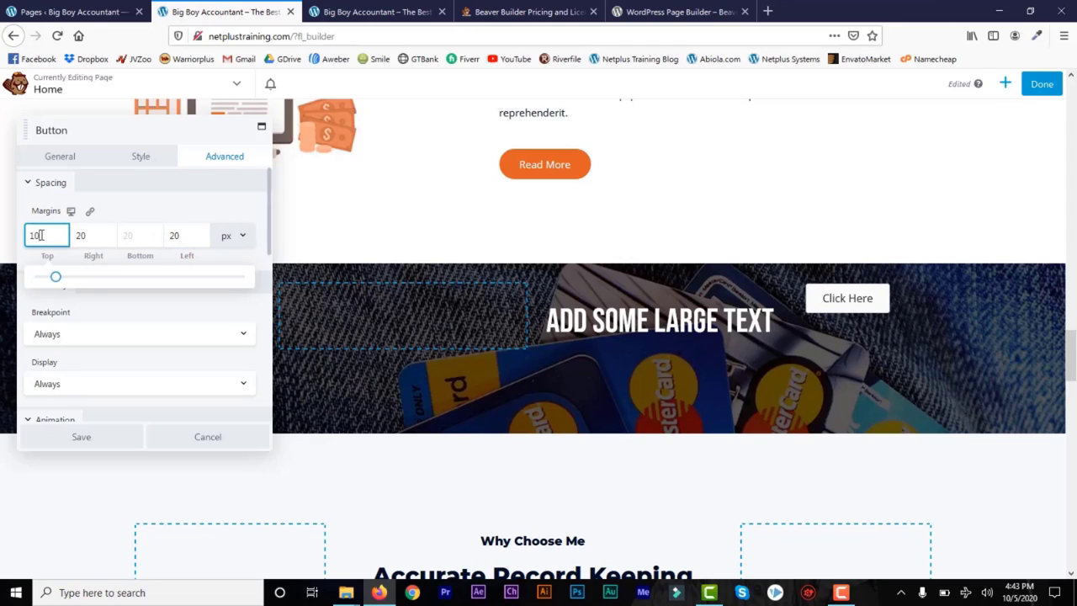
left_click_drag(41, 236, 15, 236)
type("40")
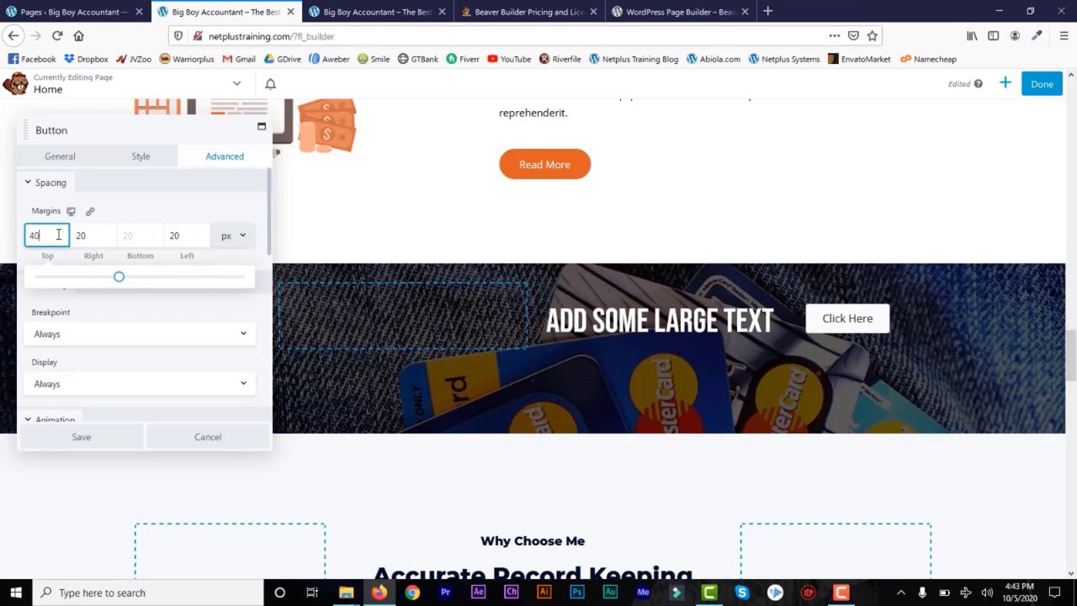
key("BackSpace")
type("5")
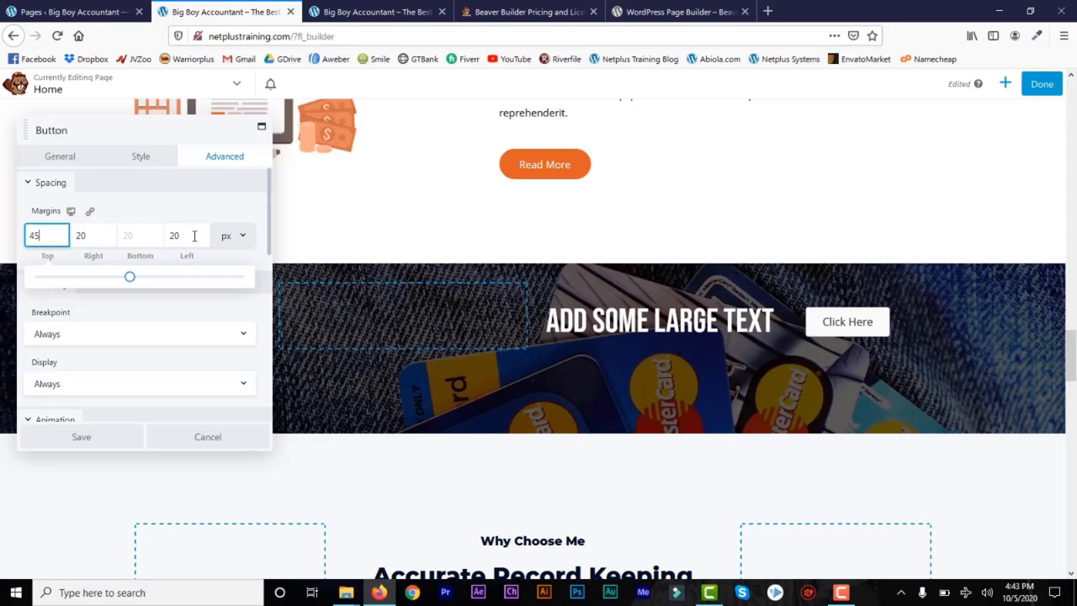
Step: Clear the button's right margin to 0 and centre-align the button
left_click(81, 236)
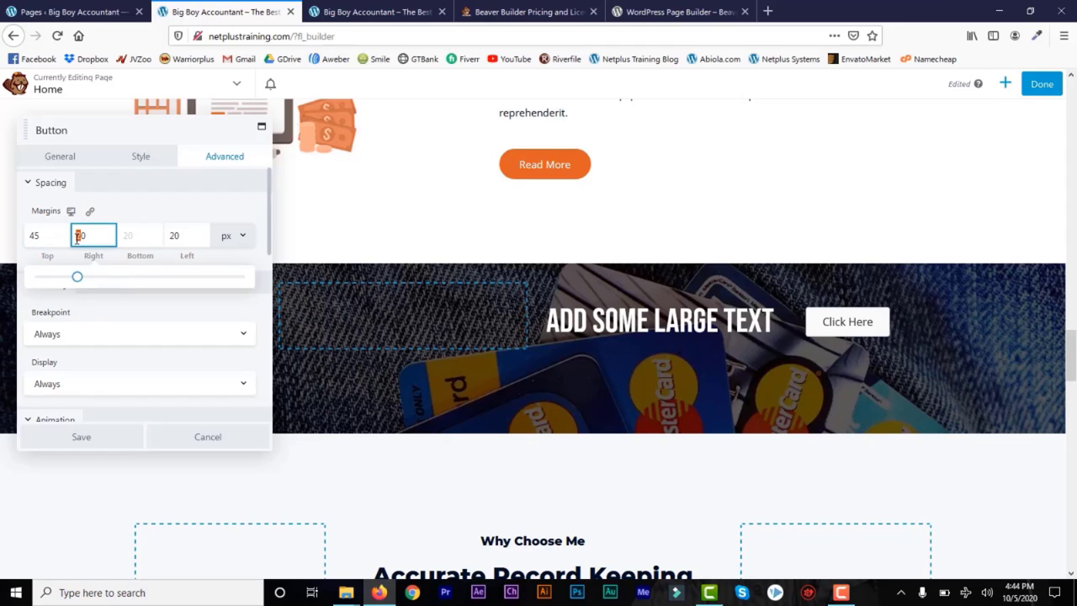
type("5")
key("BackSpace")
scroll(269, 243, "down", 2)
scroll(266, 213, "up", 2)
left_click(134, 158)
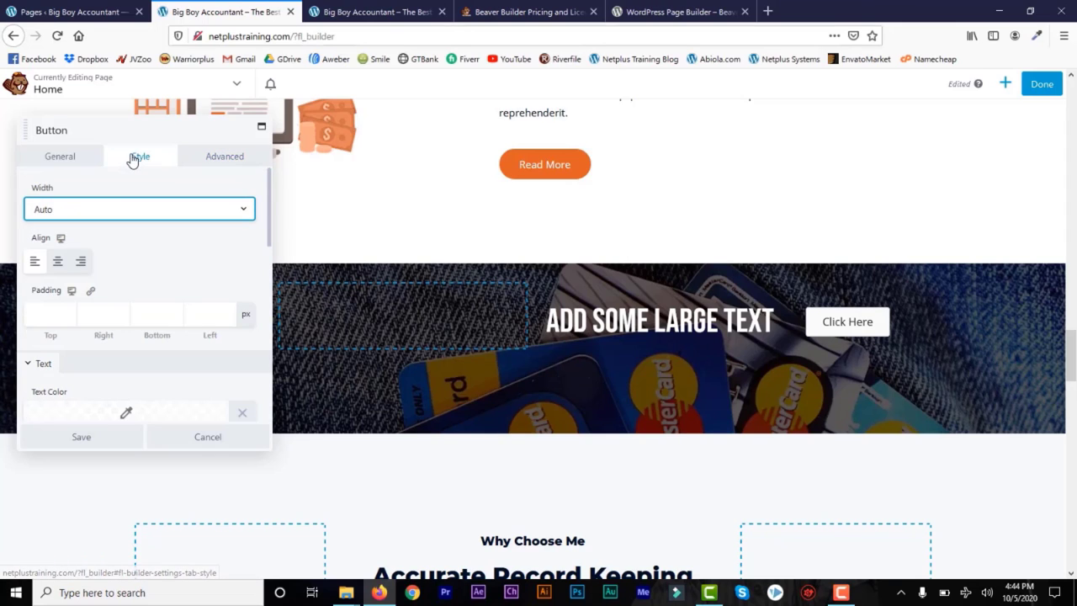
left_click(57, 261)
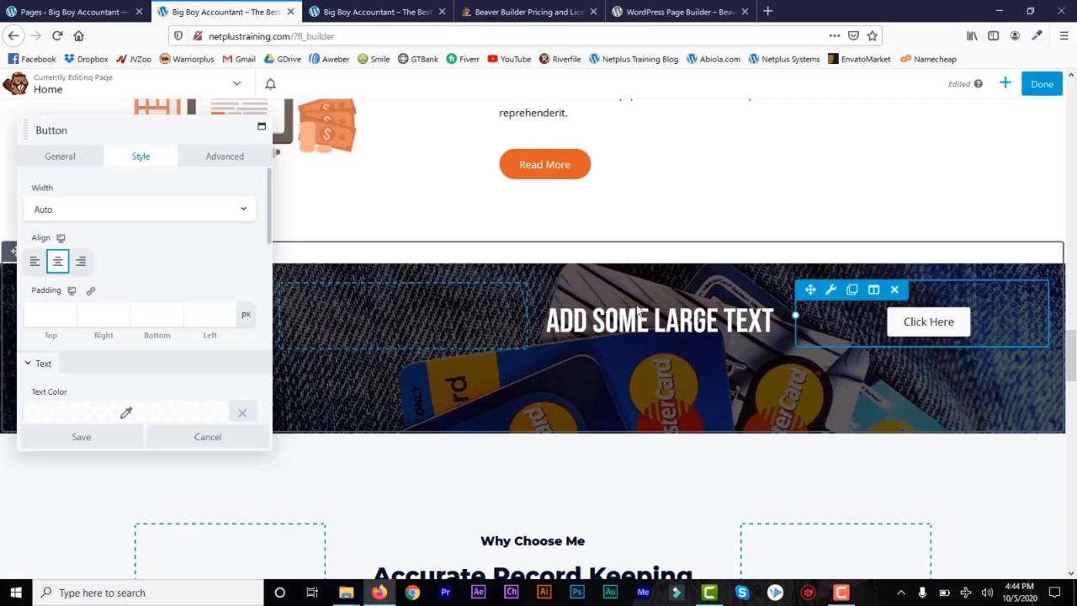
Step: Save the Click Here button's settings
left_click(81, 437)
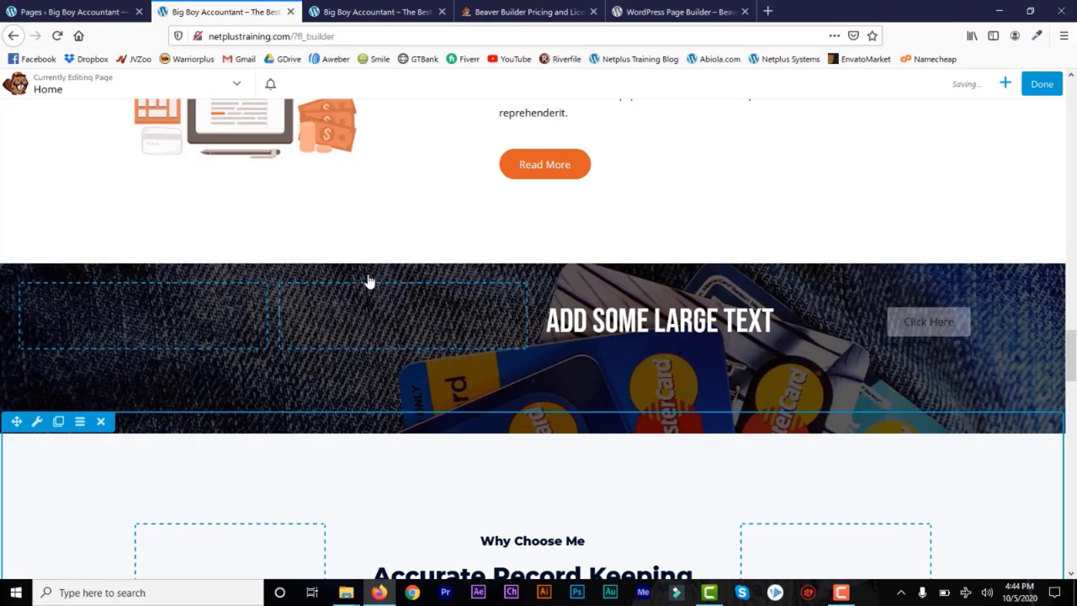
left_click_drag(1071, 360, 1071, 386)
mouse_move(688, 294)
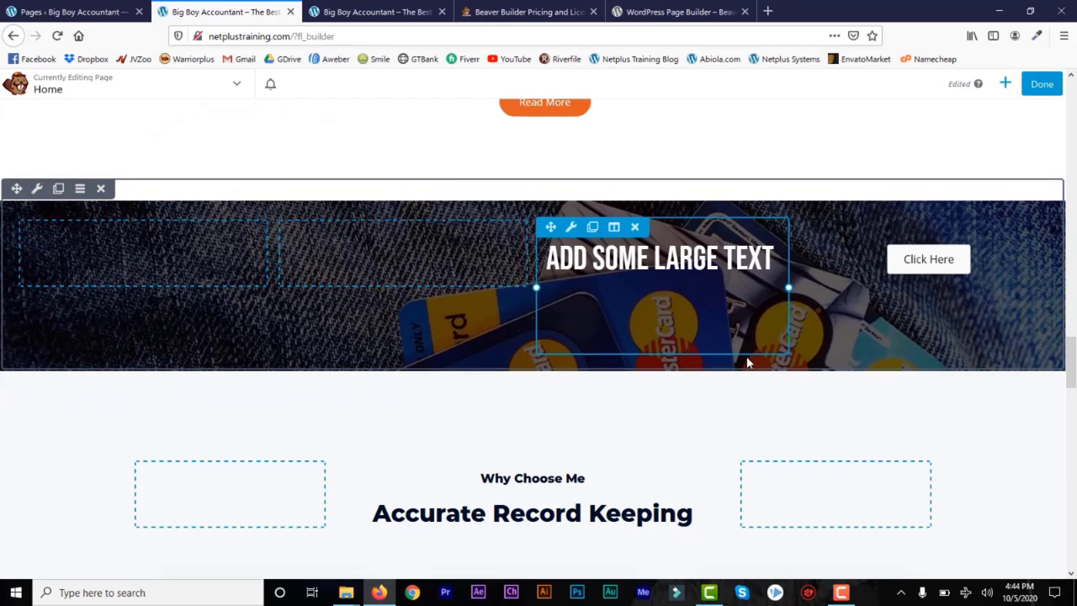
Step: Add a four-column row below the large text and drop a Photo module into it
left_click(1004, 84)
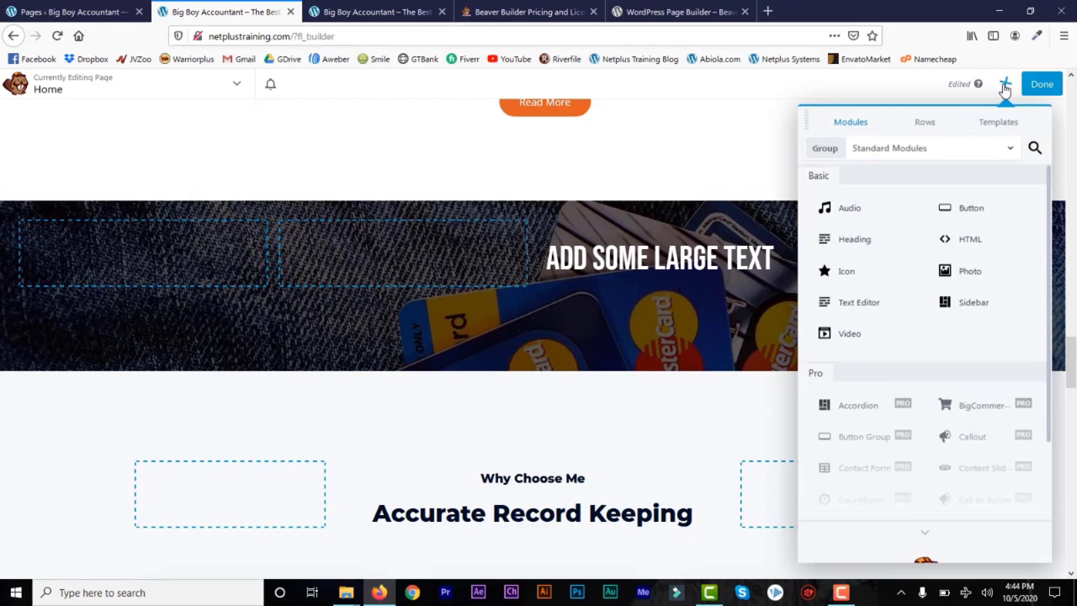
left_click(922, 123)
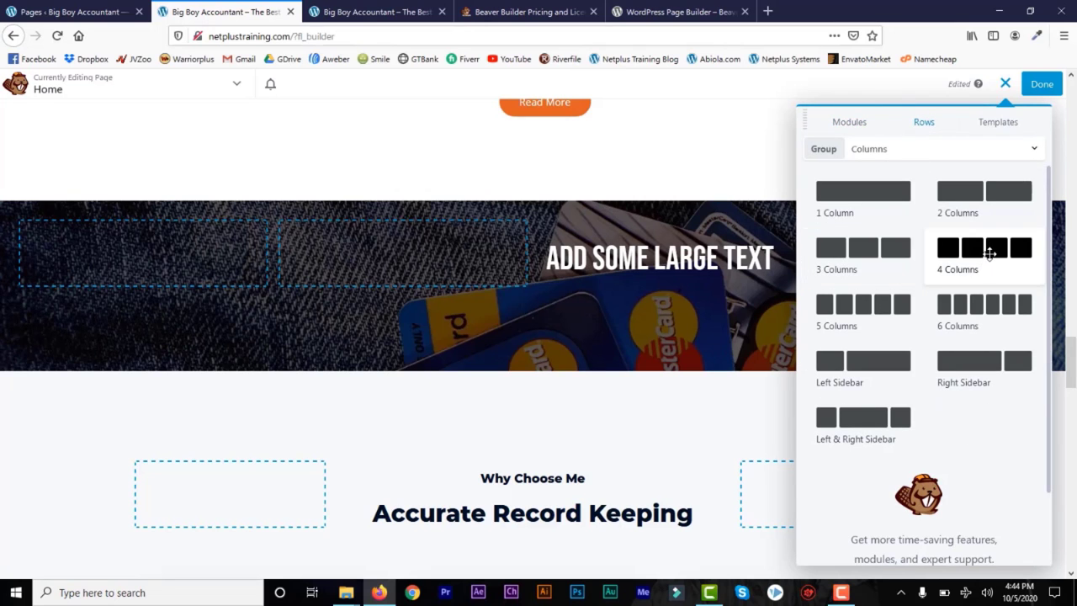
left_click_drag(990, 252, 812, 501)
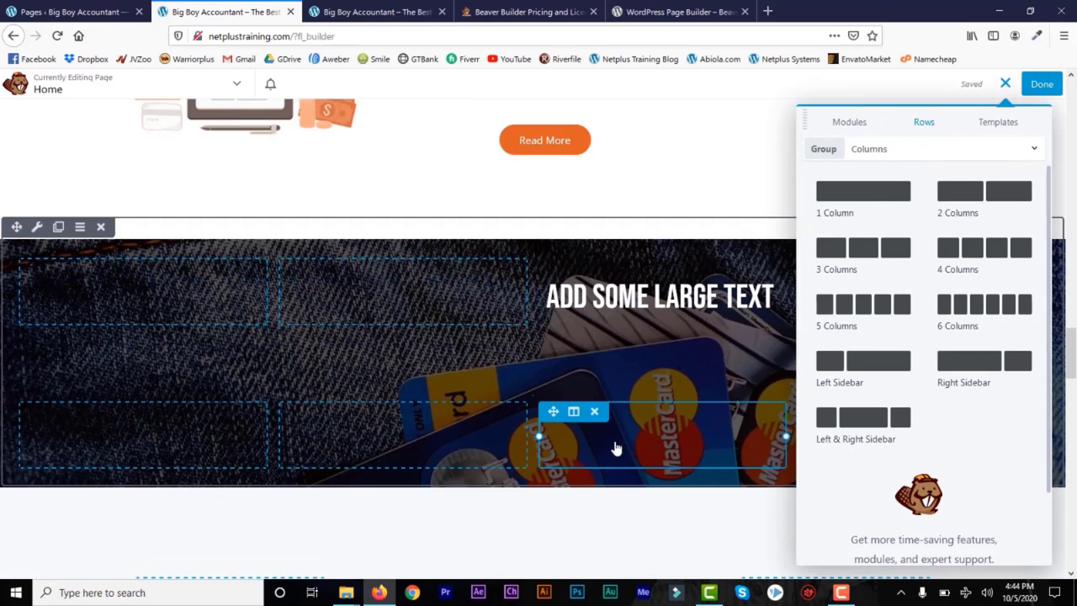
left_click(847, 124)
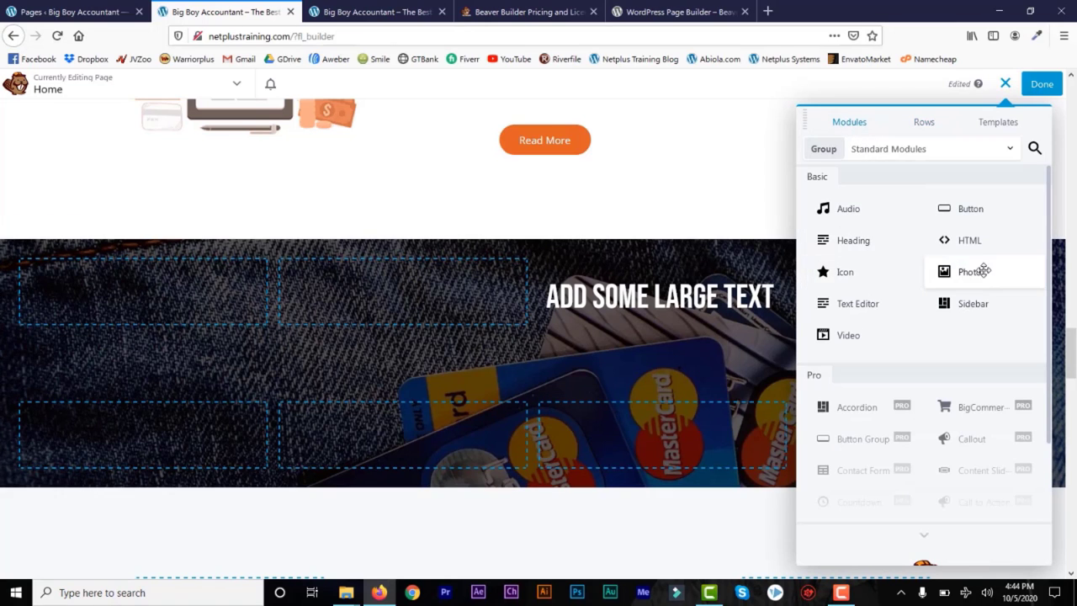
left_click_drag(973, 272, 658, 496)
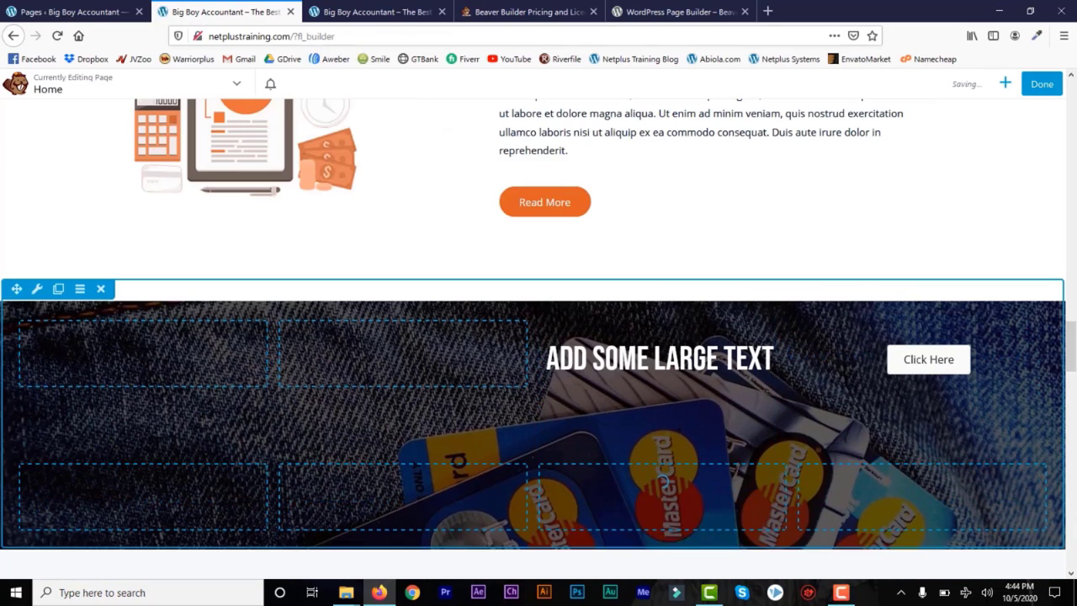
Step: Set the photo to bg-05-free-img.jpg at Medium 300 x 57 size
left_click_drag(1072, 366, 1072, 387)
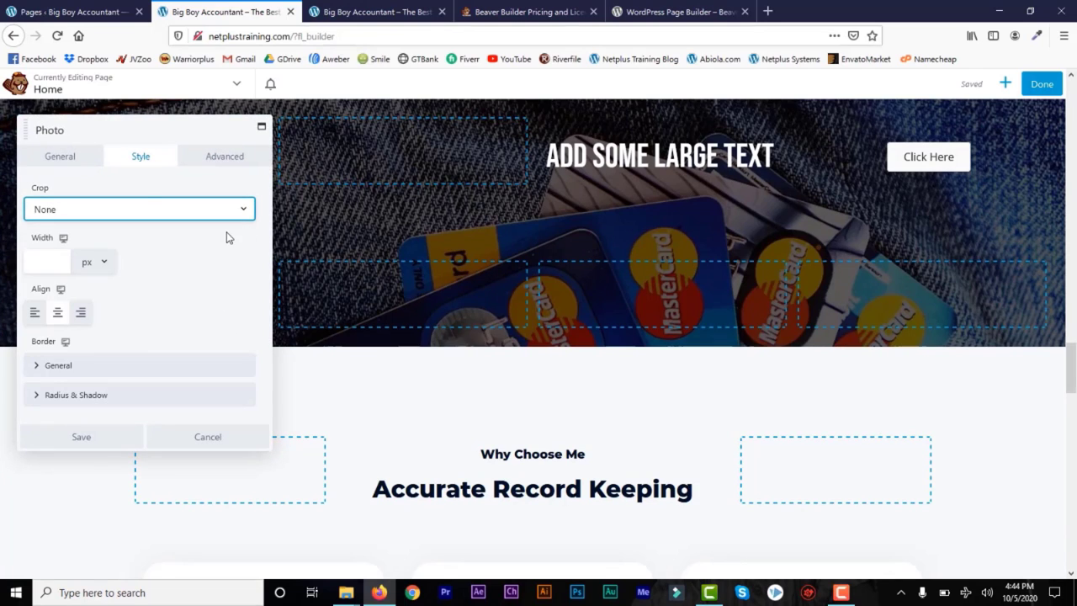
left_click(70, 156)
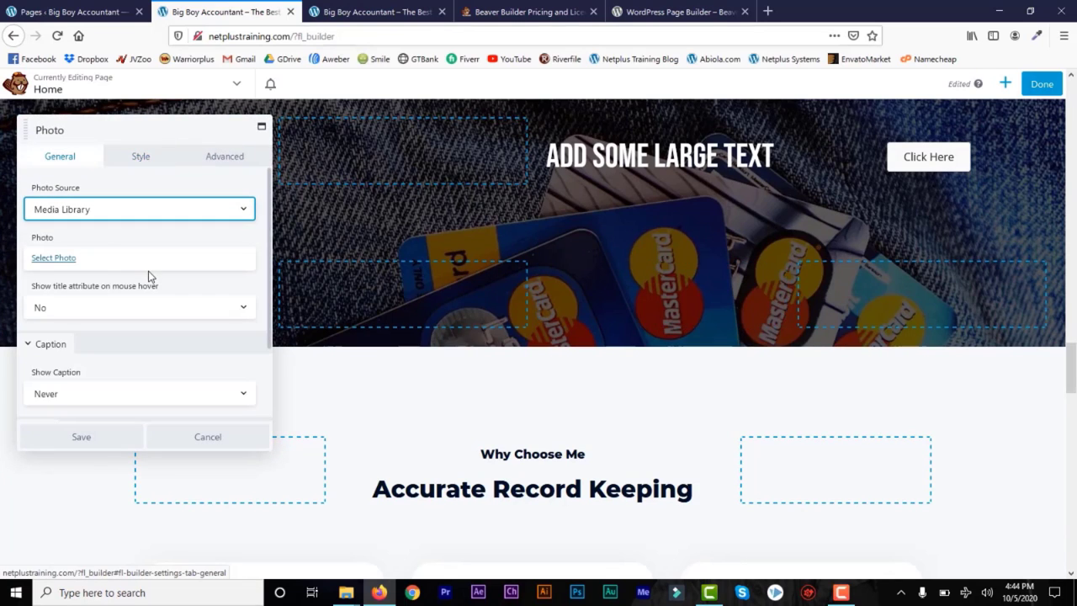
left_click(55, 258)
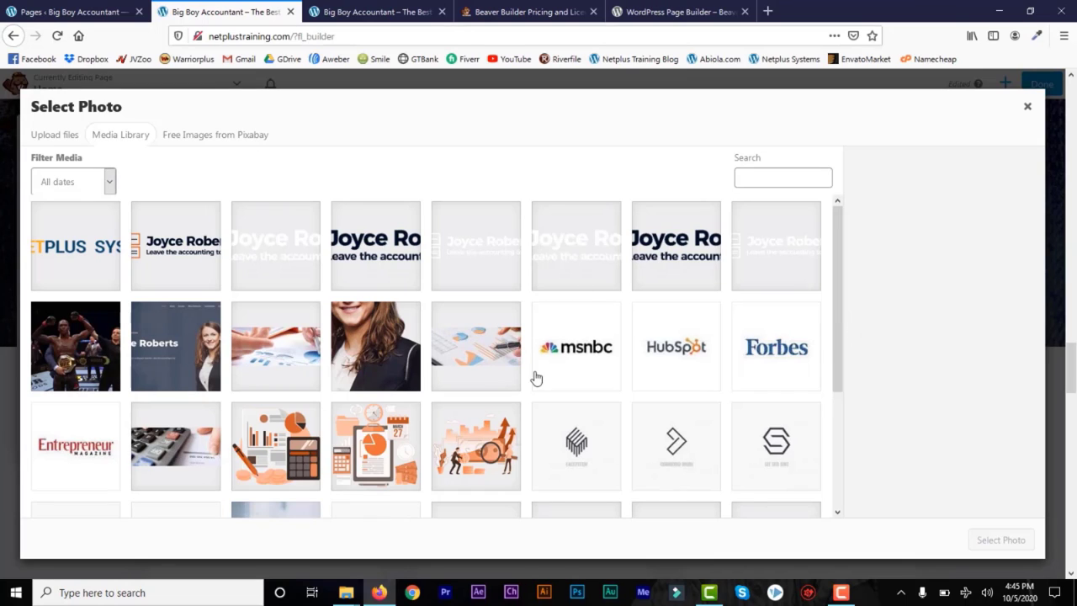
left_click_drag(838, 339, 838, 435)
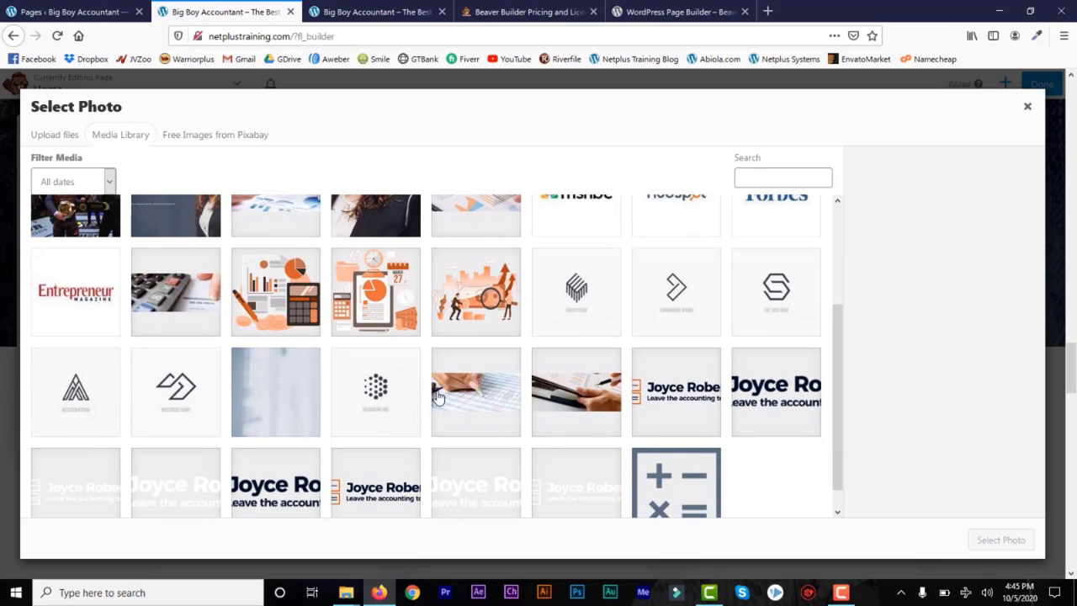
left_click(502, 402)
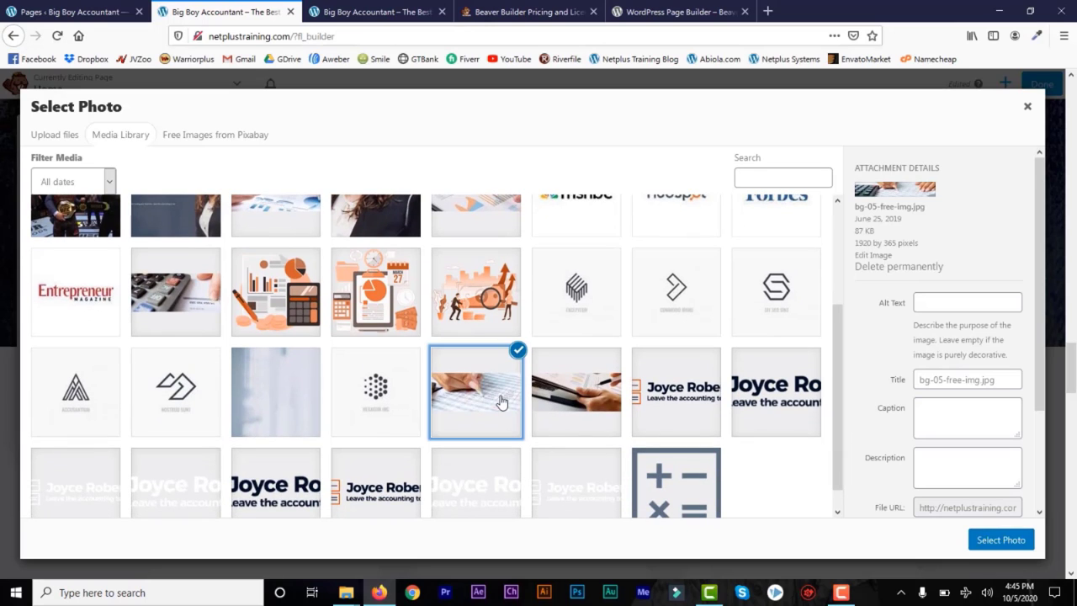
left_click(991, 541)
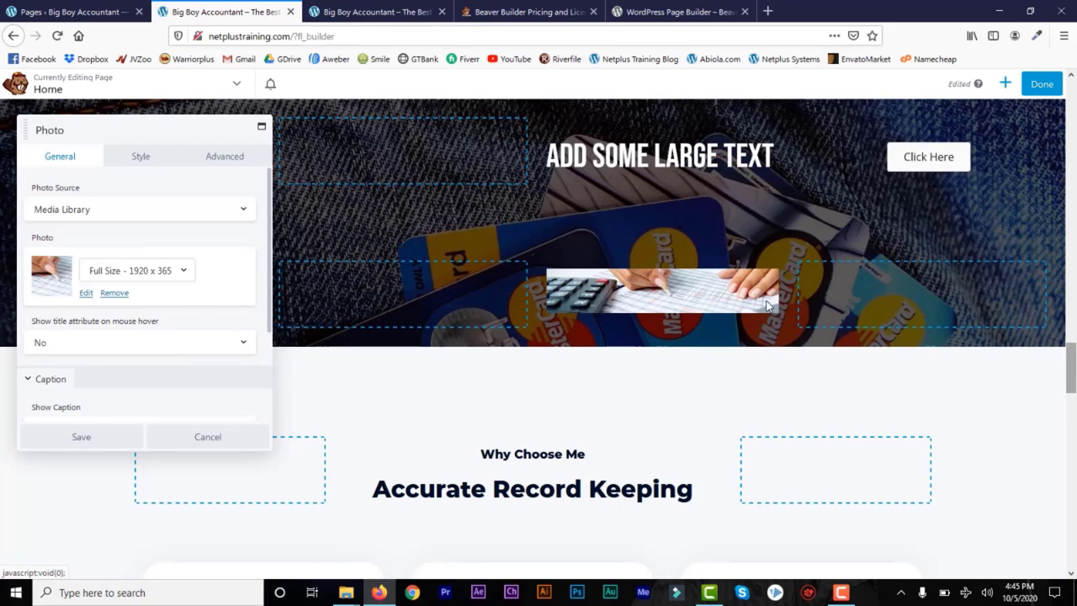
mouse_move(655, 279)
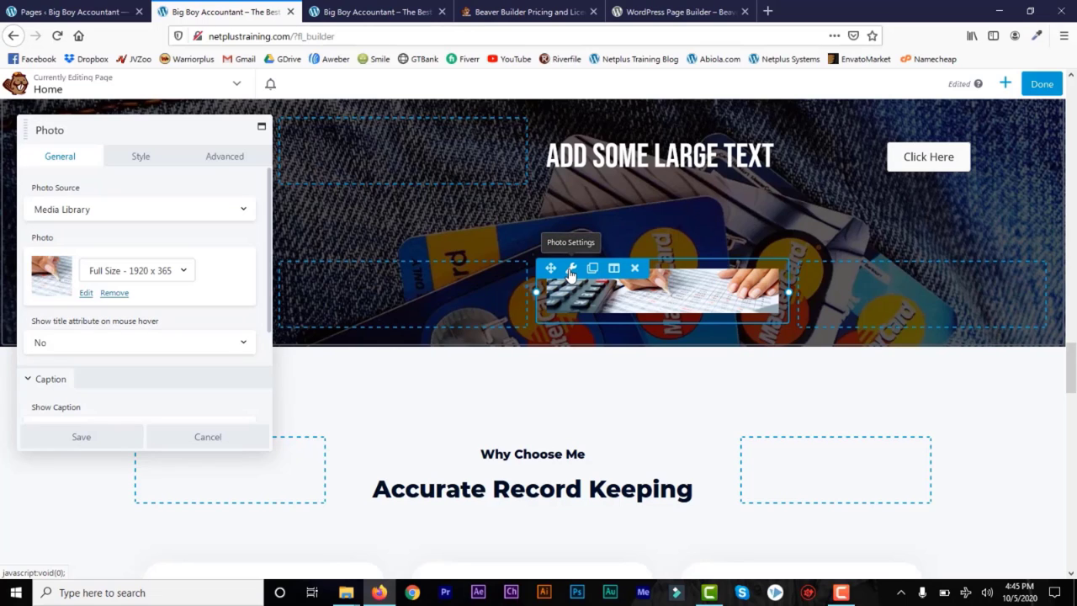
left_click(183, 274)
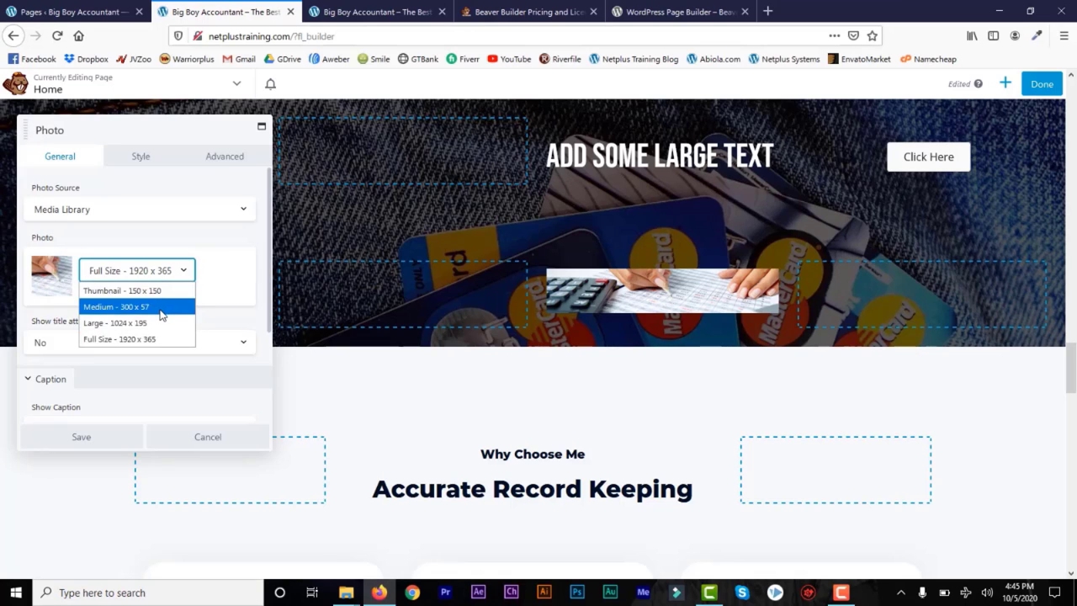
left_click(161, 310)
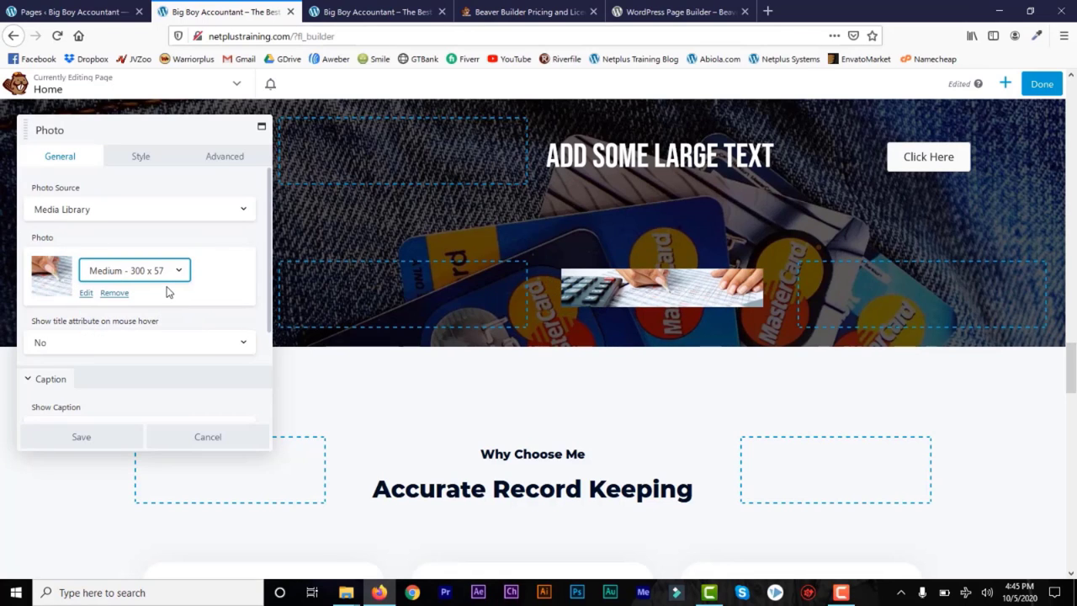
Step: Review the photo module's Style and Advanced settings
left_click(153, 164)
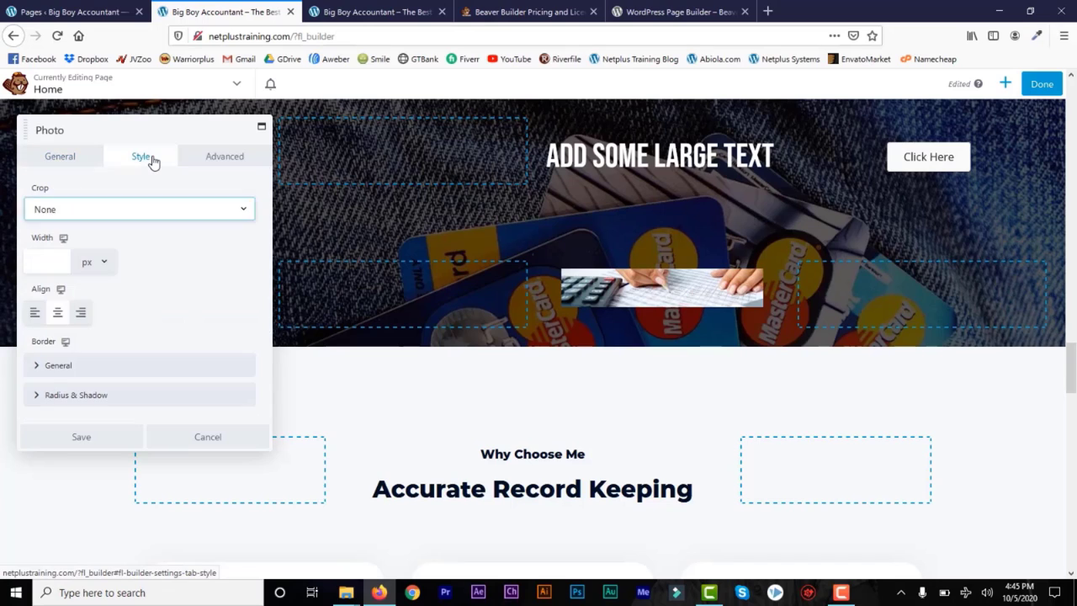
left_click(222, 160)
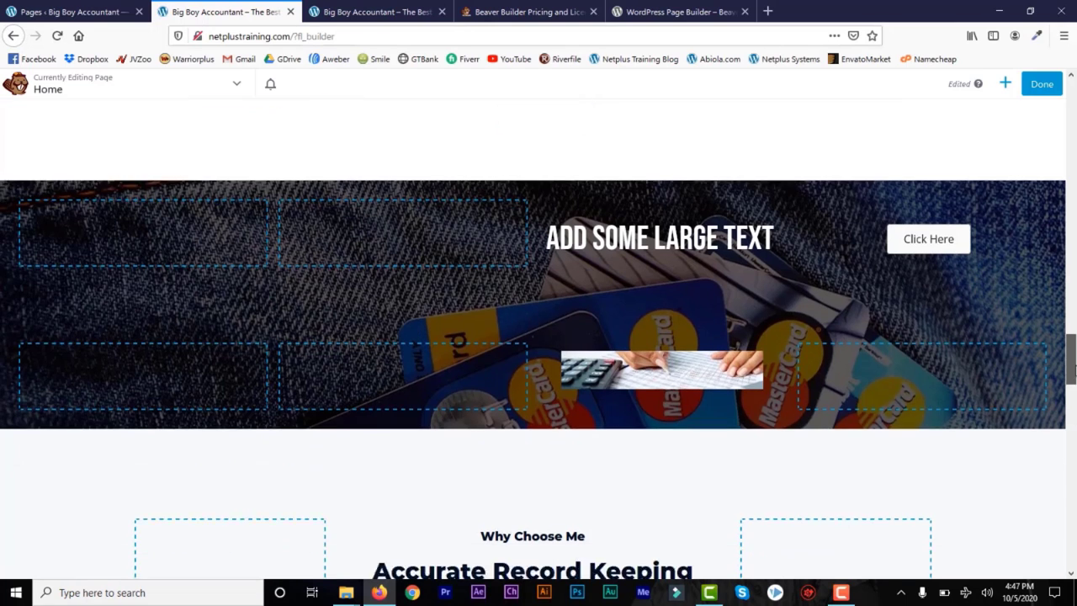
scroll(813, 325, "down", 1)
Step: Delete the calculator photo module from the hero row
mouse_move(641, 294)
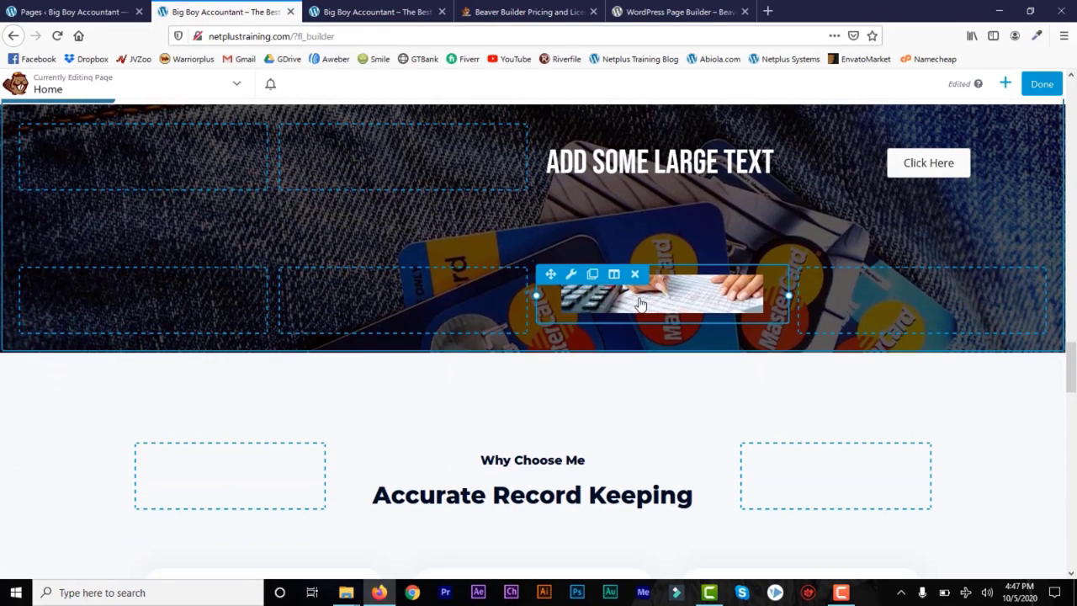
left_click(634, 275)
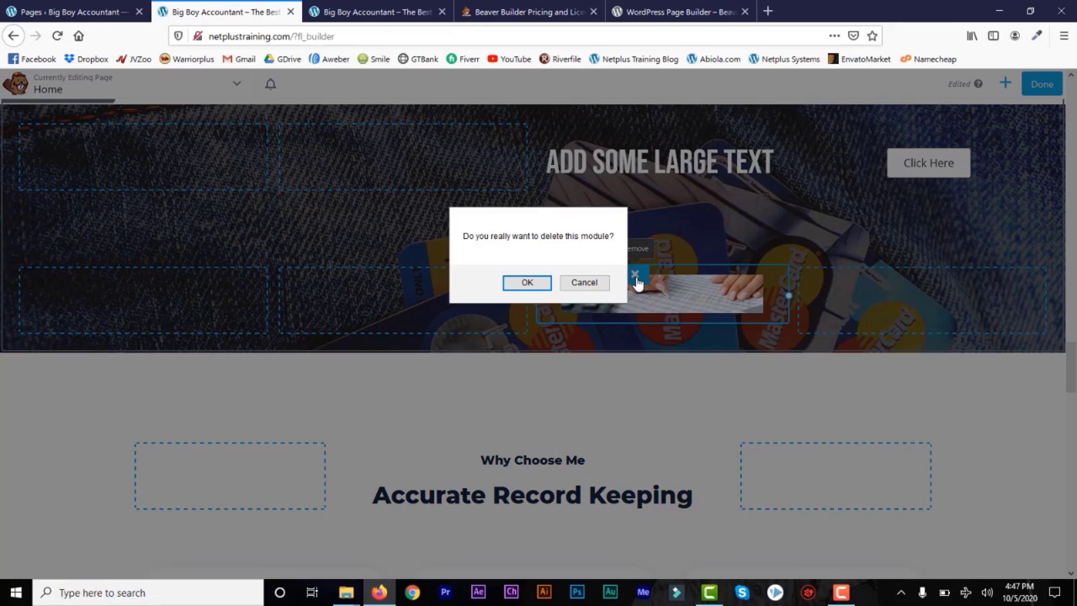
left_click(528, 283)
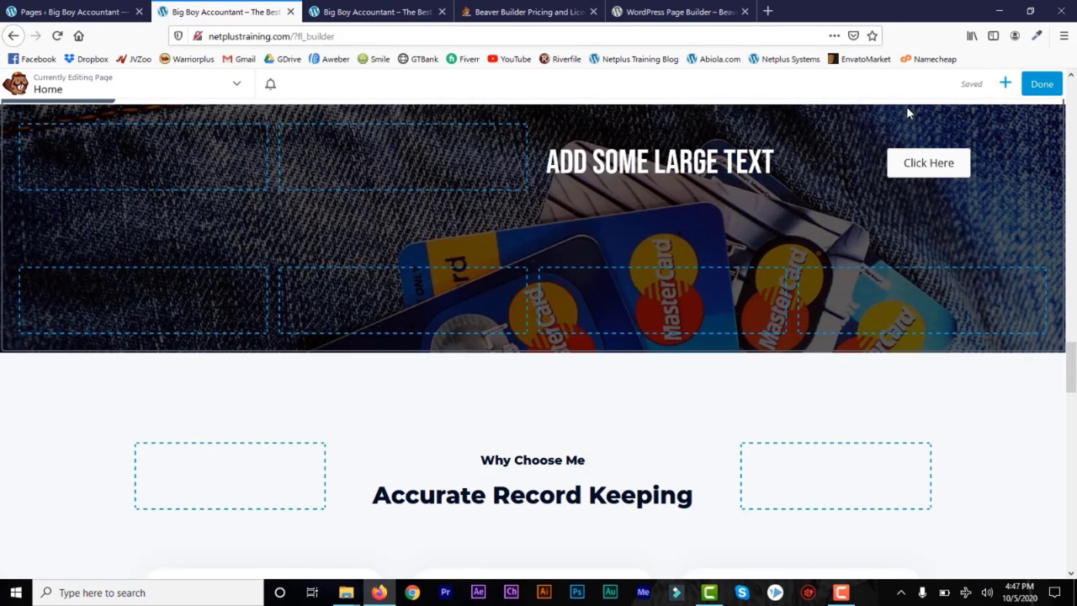
Step: Add a new Photo module to the hero row showing the orange clipboard-and-chart illustration
left_click(1004, 85)
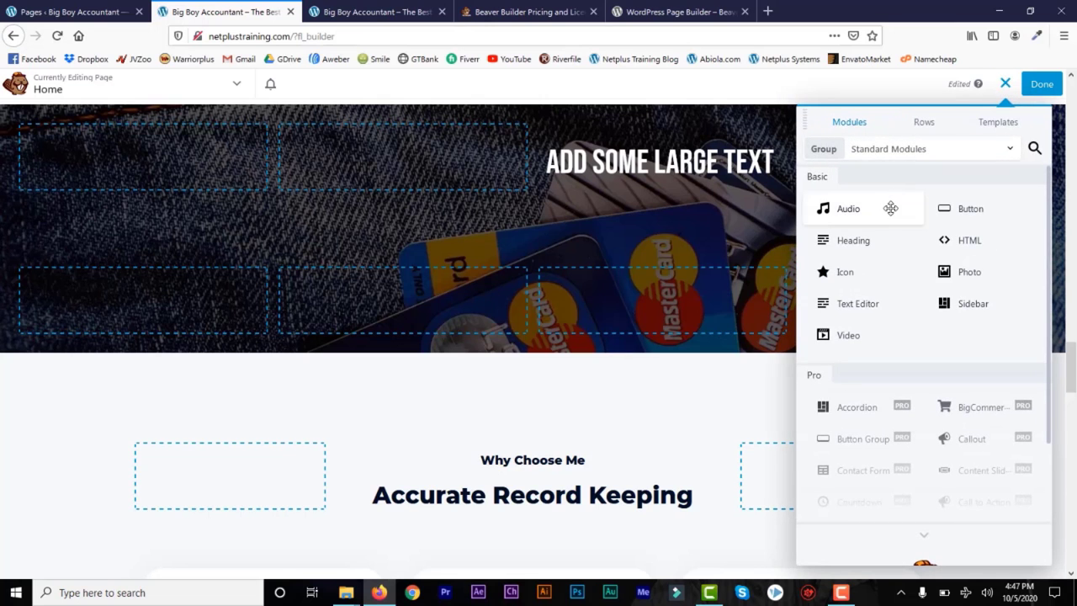
left_click_drag(965, 274, 966, 274)
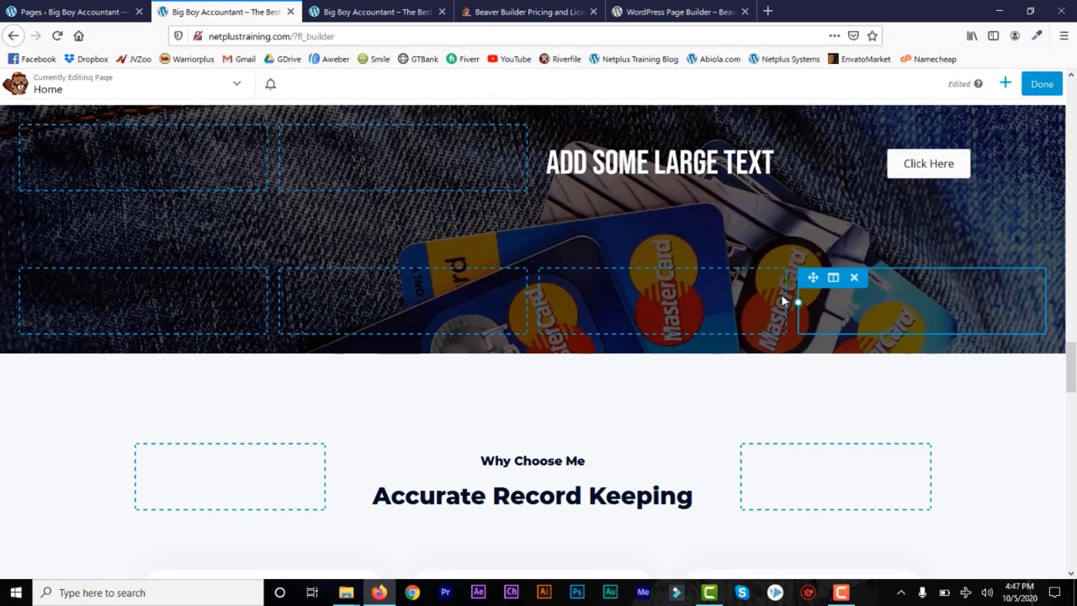
left_click(1004, 85)
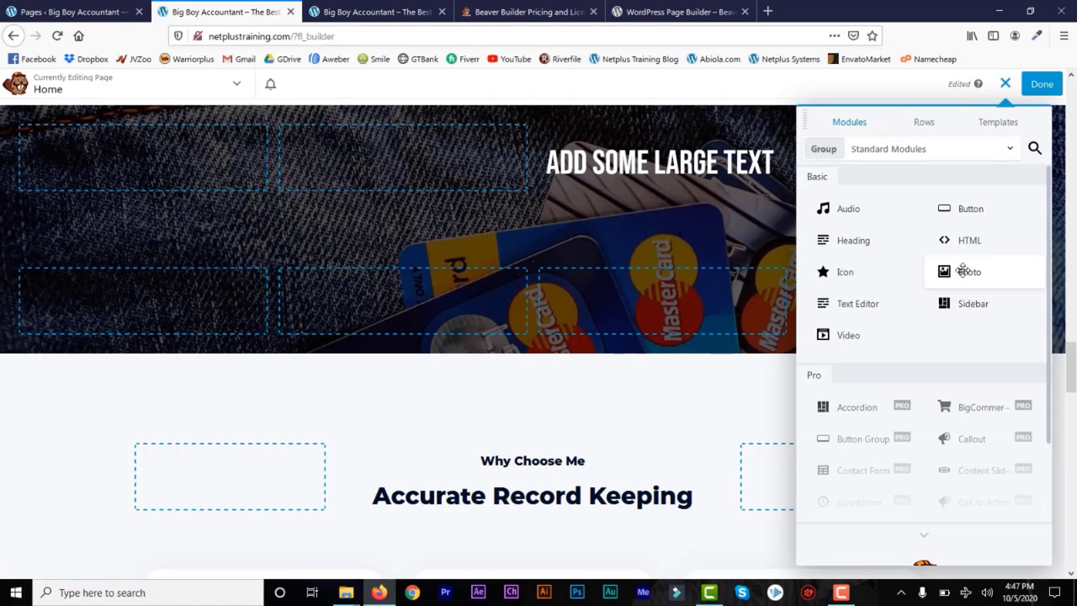
left_click_drag(965, 271, 689, 427)
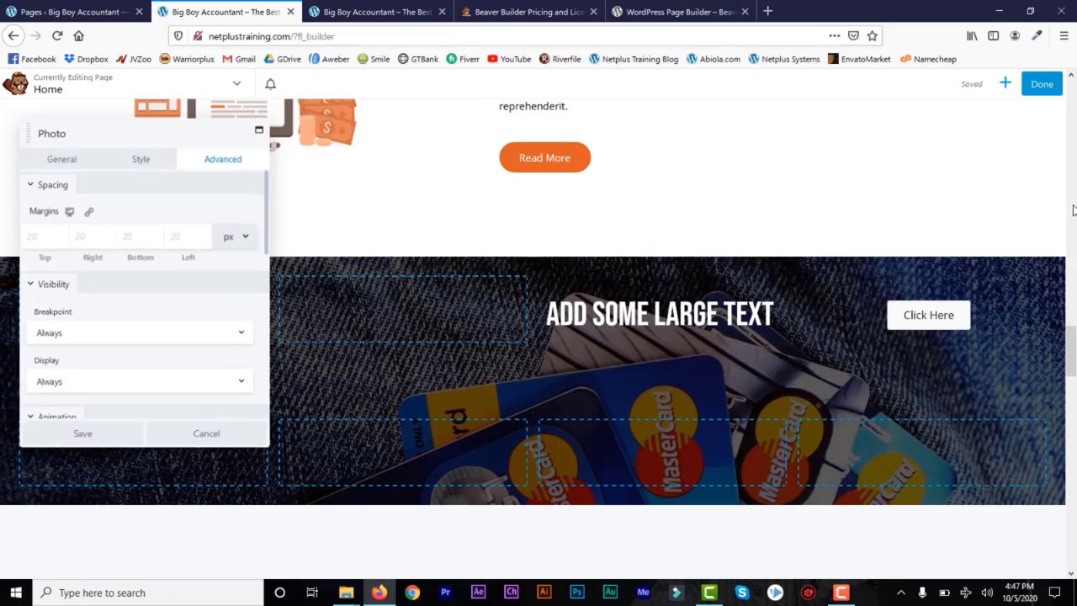
left_click(61, 157)
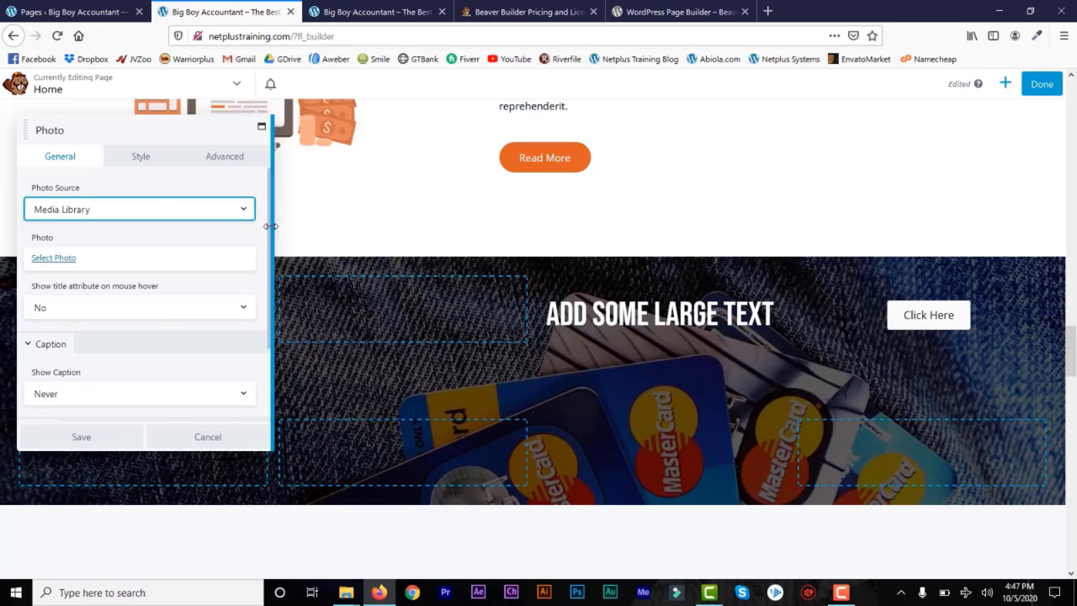
left_click(69, 261)
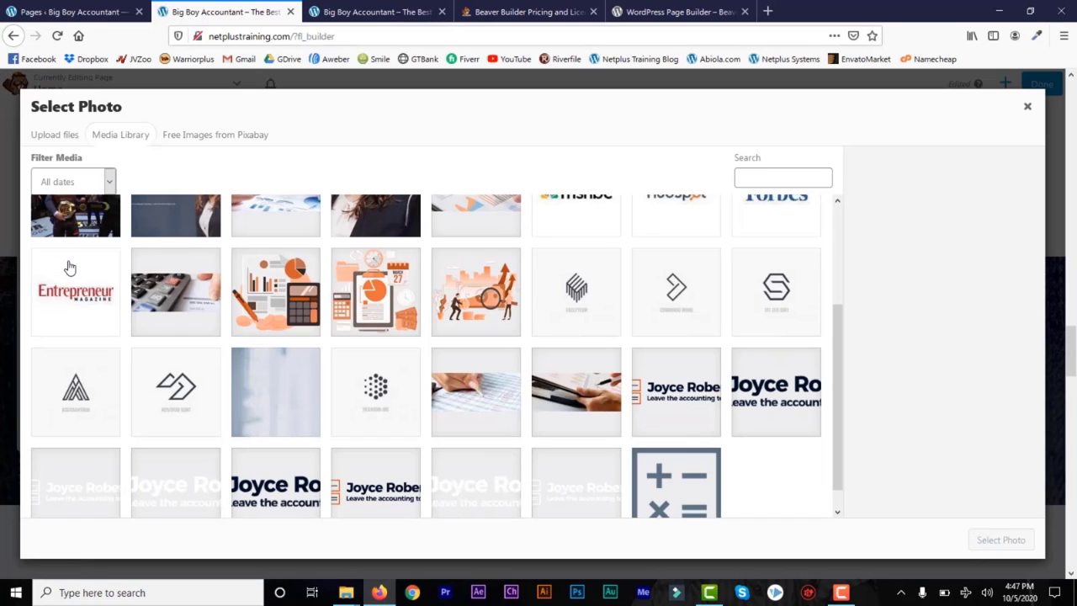
left_click(367, 298)
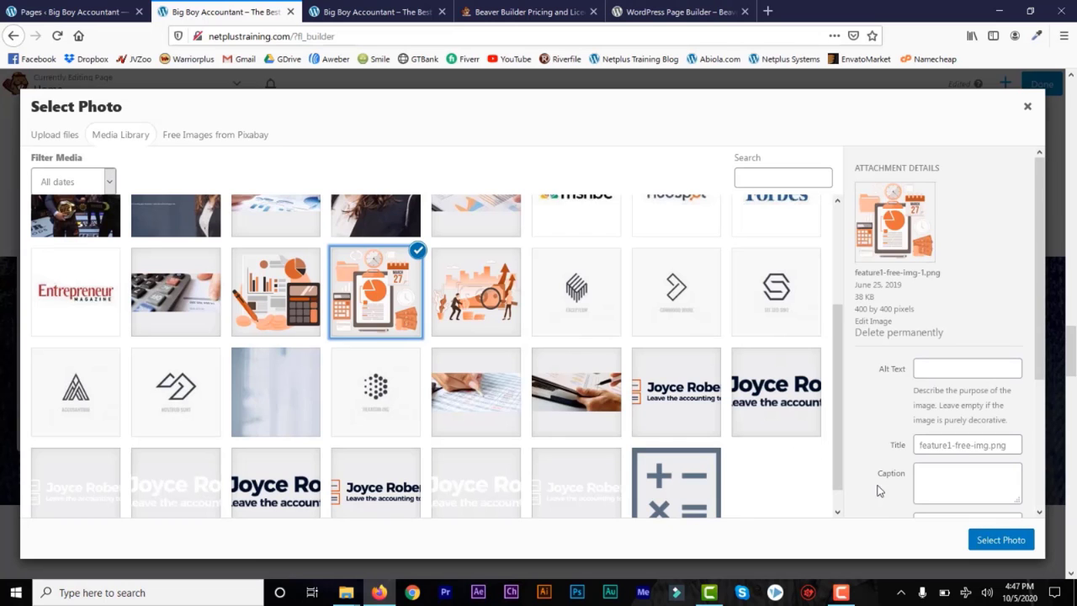
left_click(986, 537)
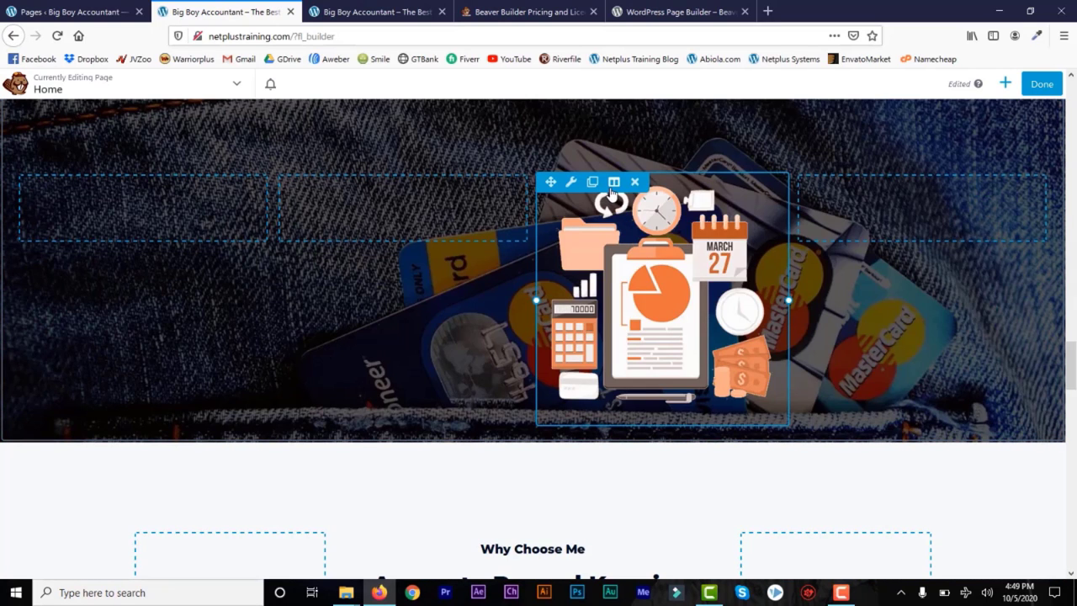
Step: Set the illustration column's background to a solid #fff4f4 colour and save the column settings
left_click(614, 187)
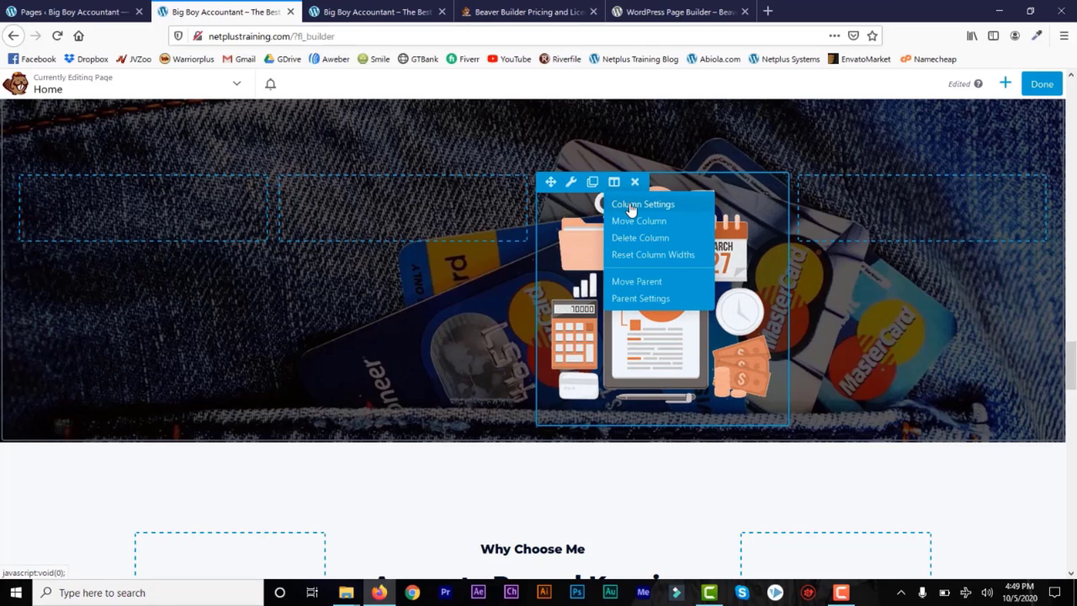
left_click(631, 205)
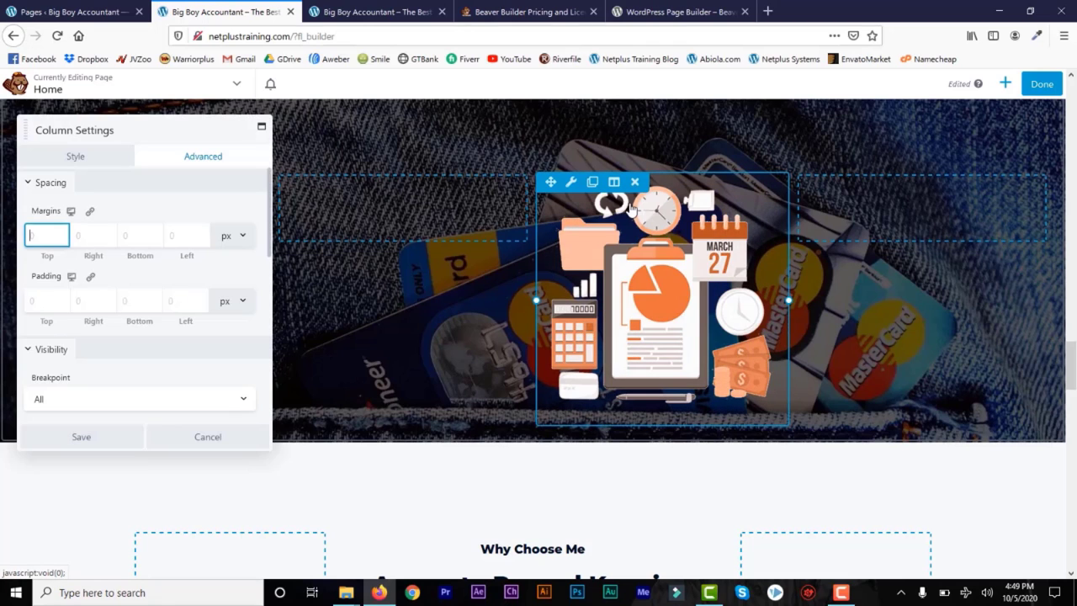
left_click(146, 187)
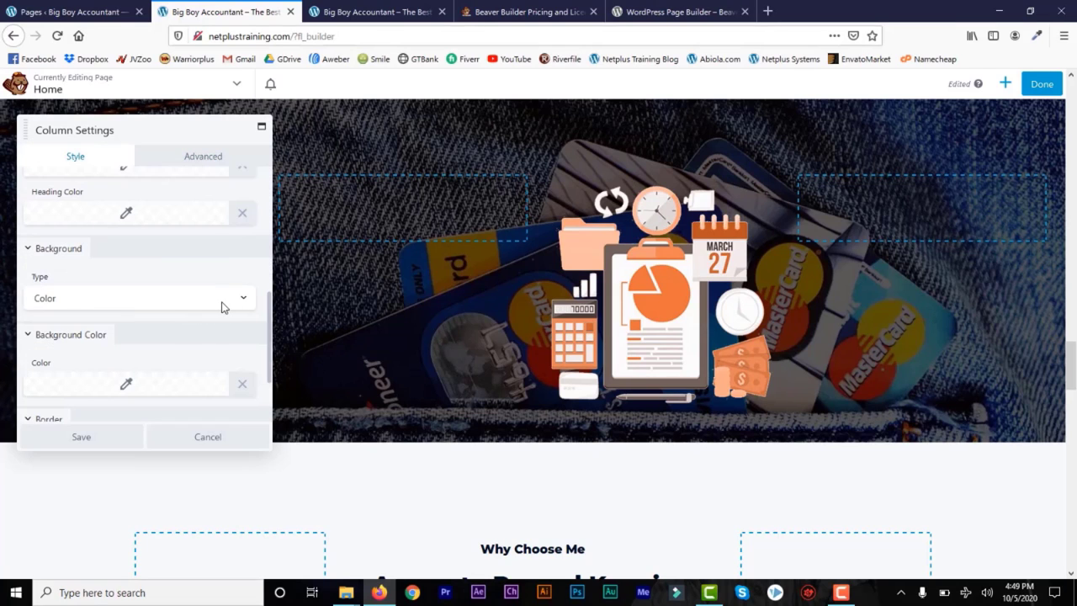
left_click(239, 302)
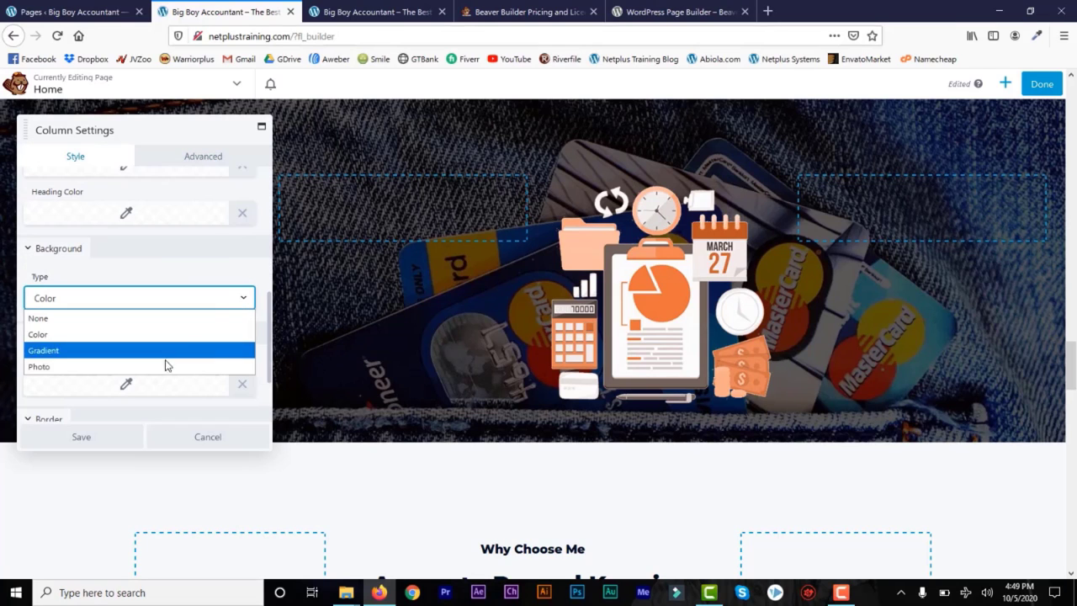
left_click(130, 334)
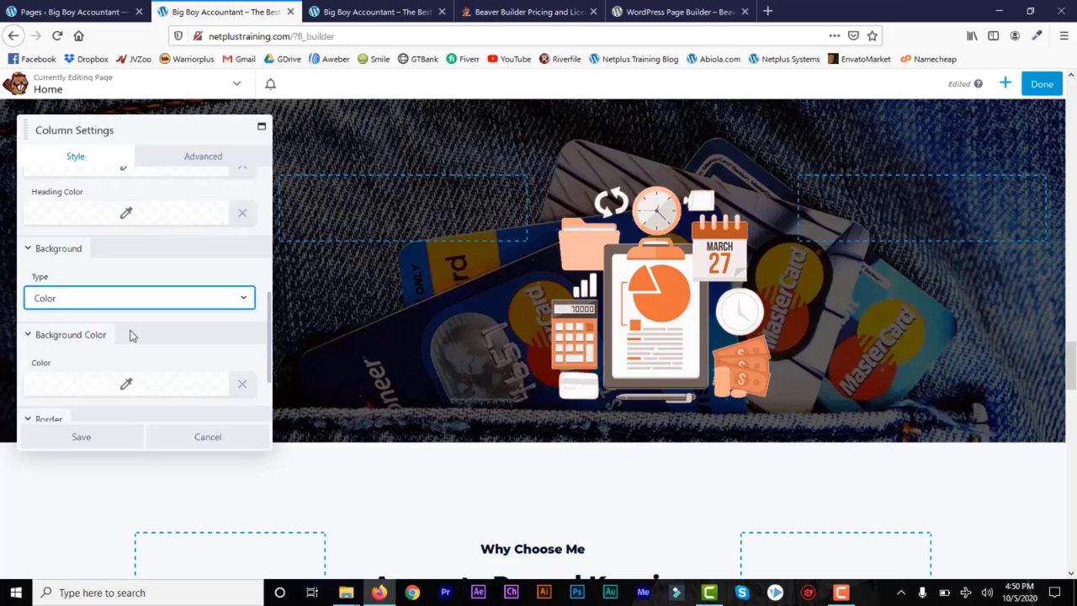
left_click(130, 385)
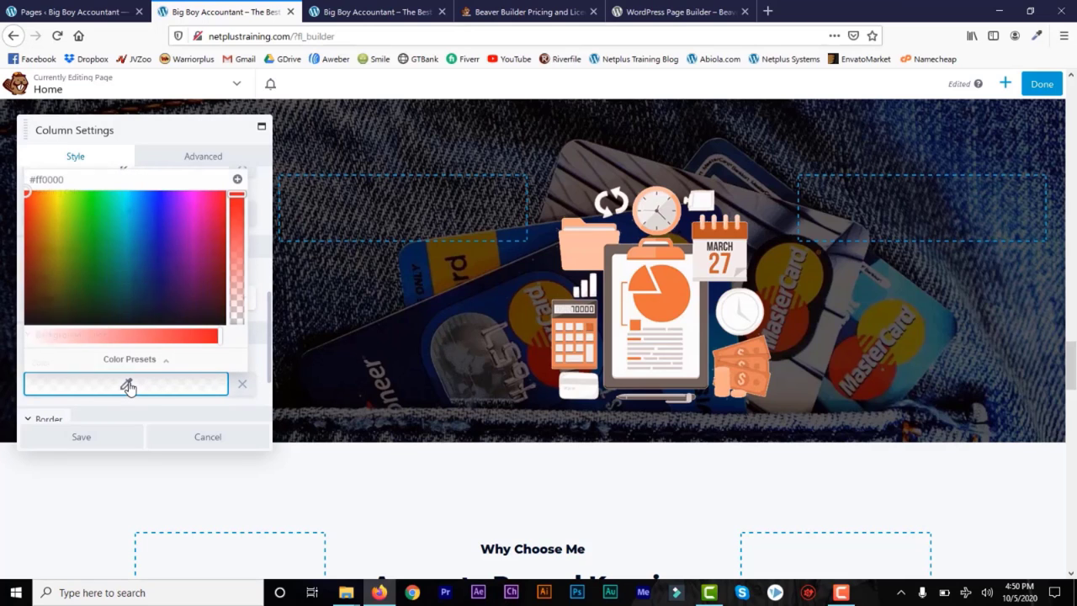
left_click(37, 338)
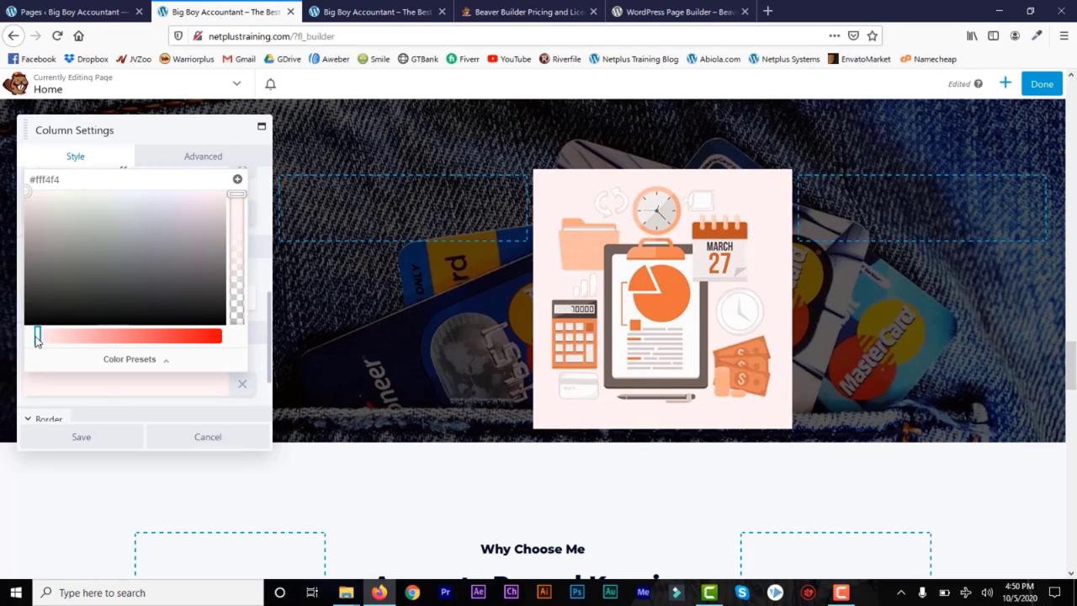
left_click(93, 439)
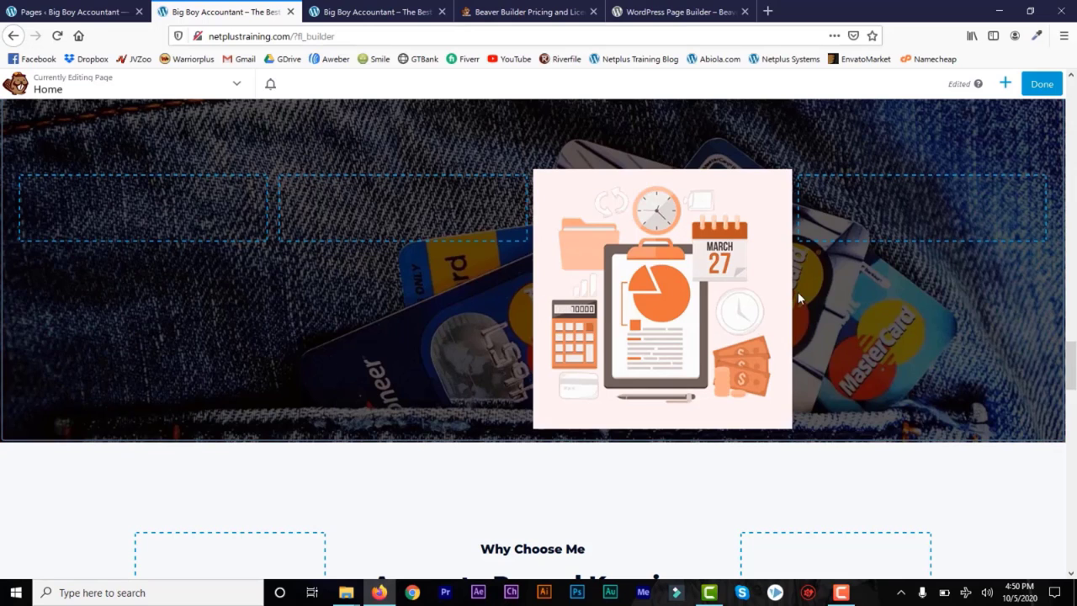
mouse_move(627, 266)
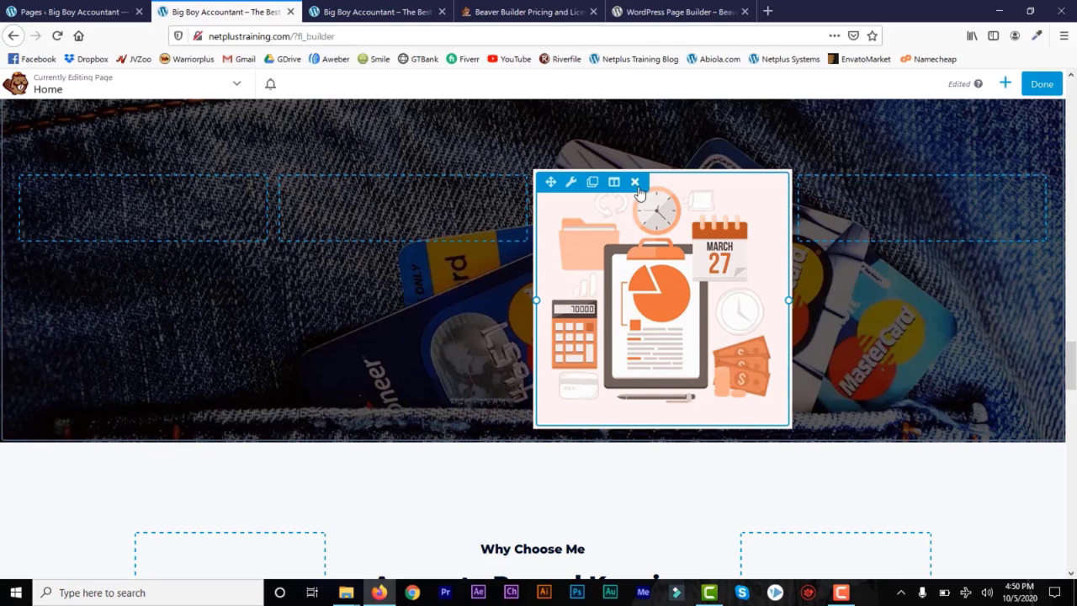
Step: Duplicate the orange illustration module and move the copy into the right-hand column
left_click(593, 183)
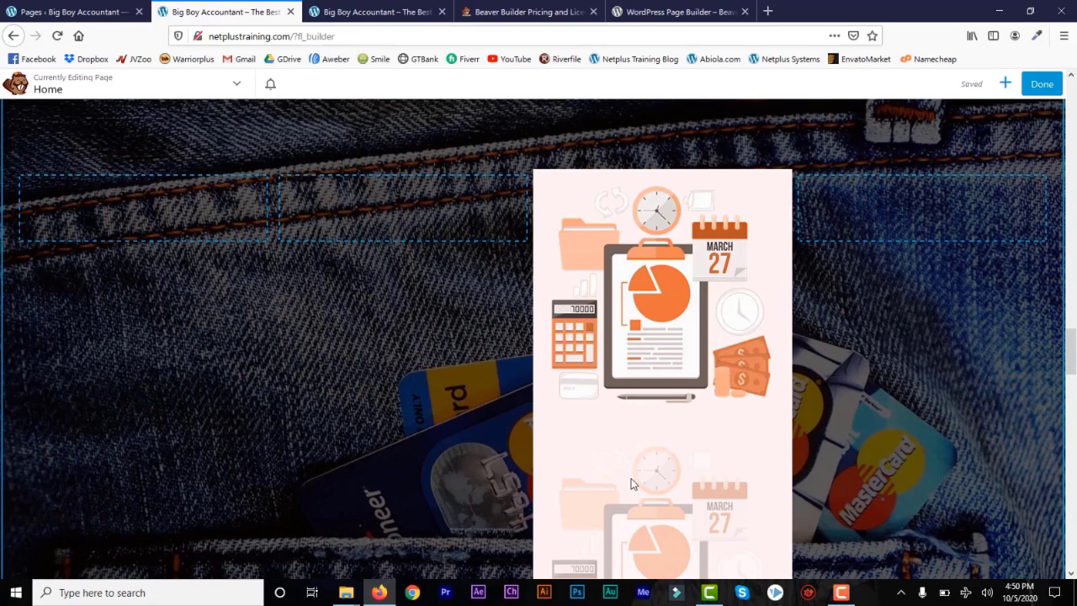
scroll(665, 454, "down", 2)
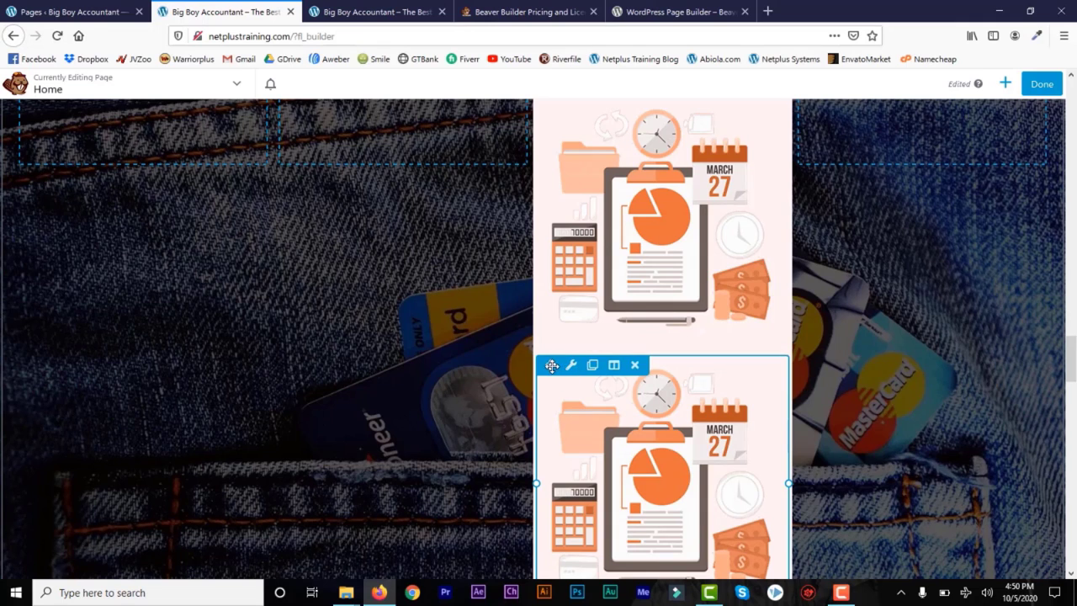
left_click_drag(550, 365, 873, 203)
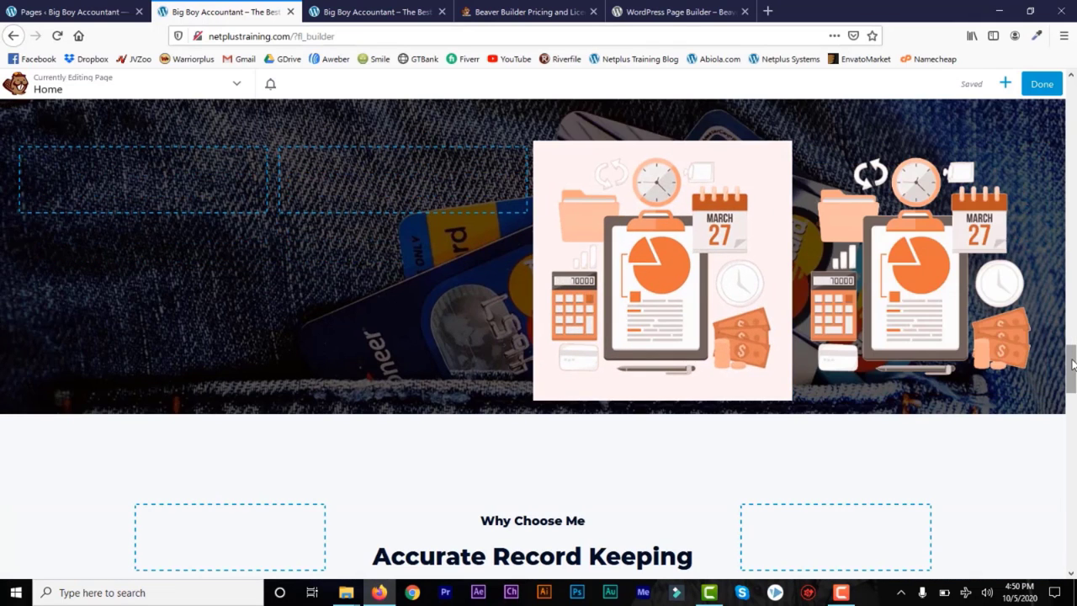
mouse_move(1072, 371)
left_mouse_down()
mouse_move(1073, 328)
mouse_move(1072, 366)
left_mouse_up()
Step: Set the right illustration column's background colour to pale pink #ffeded and save
mouse_move(874, 208)
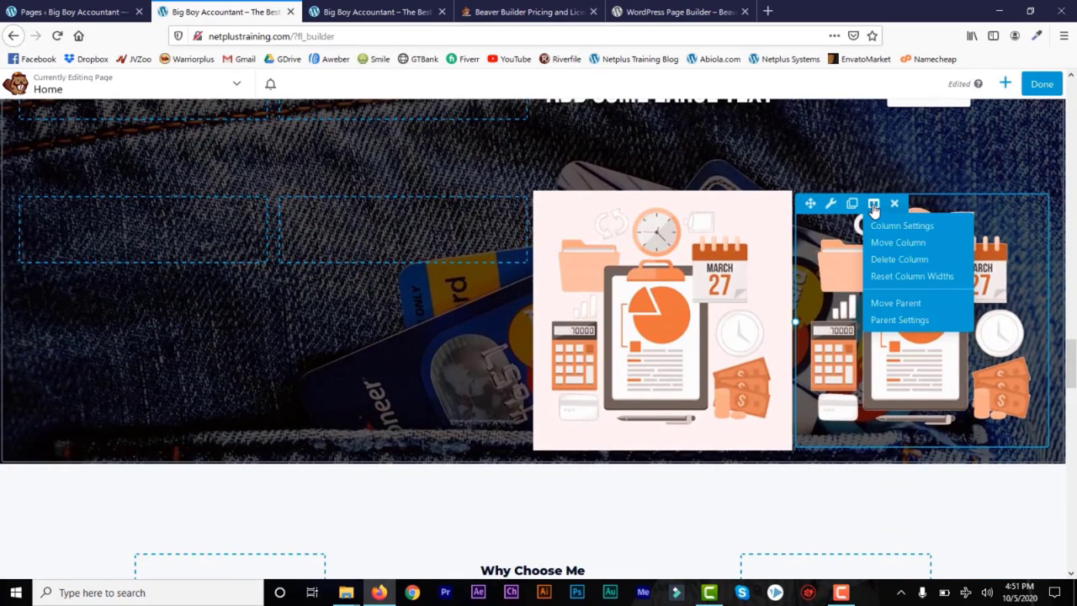
left_click(888, 226)
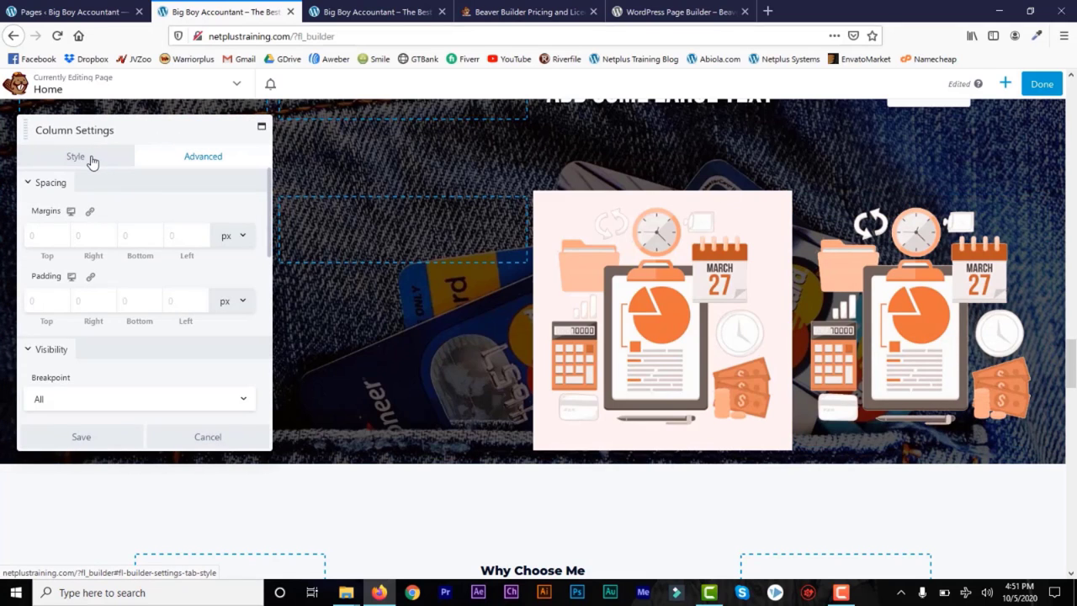
left_click_drag(271, 229, 266, 393)
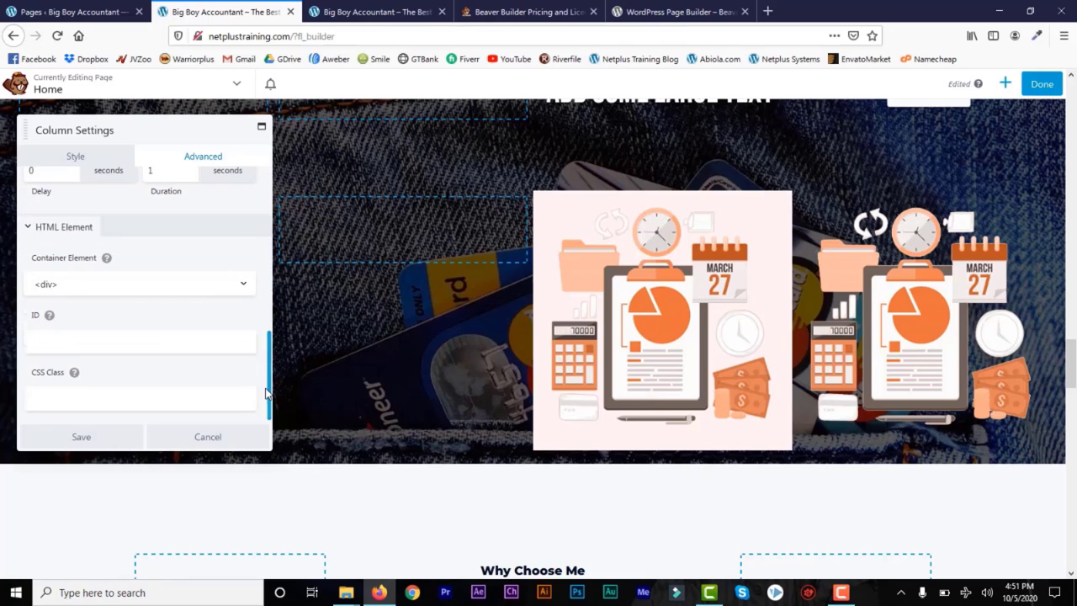
scroll(272, 175, "up", 5)
left_click(74, 156)
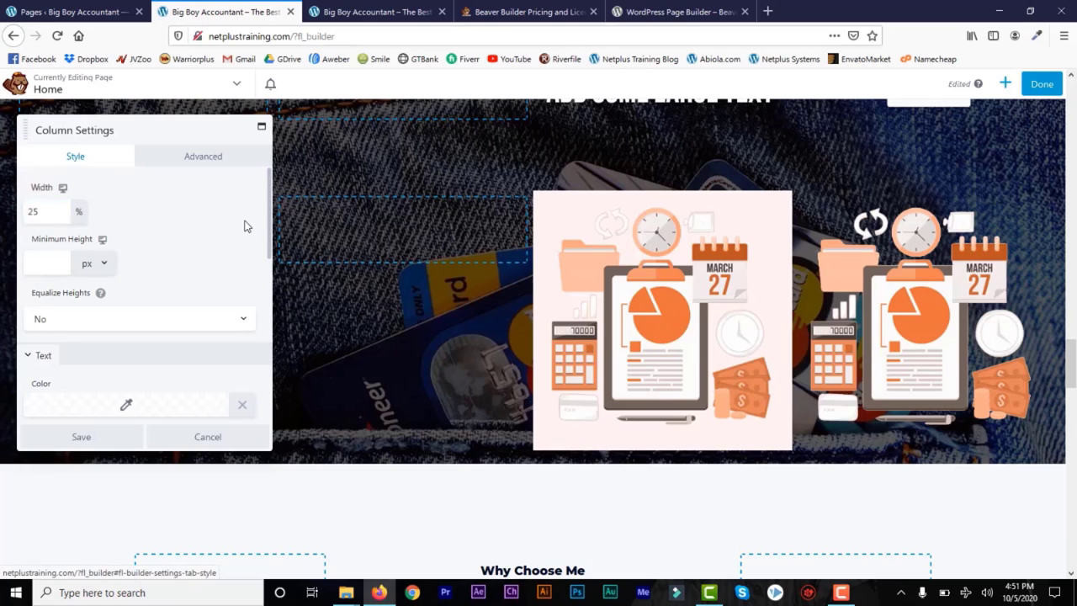
left_click_drag(268, 225, 276, 322)
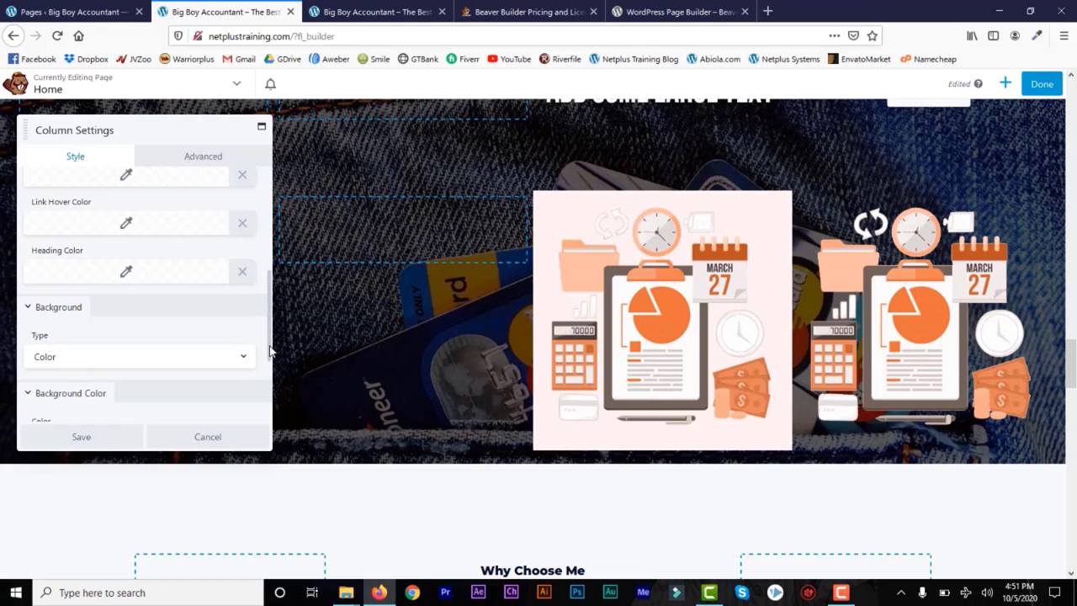
scroll(269, 351, "down", 2)
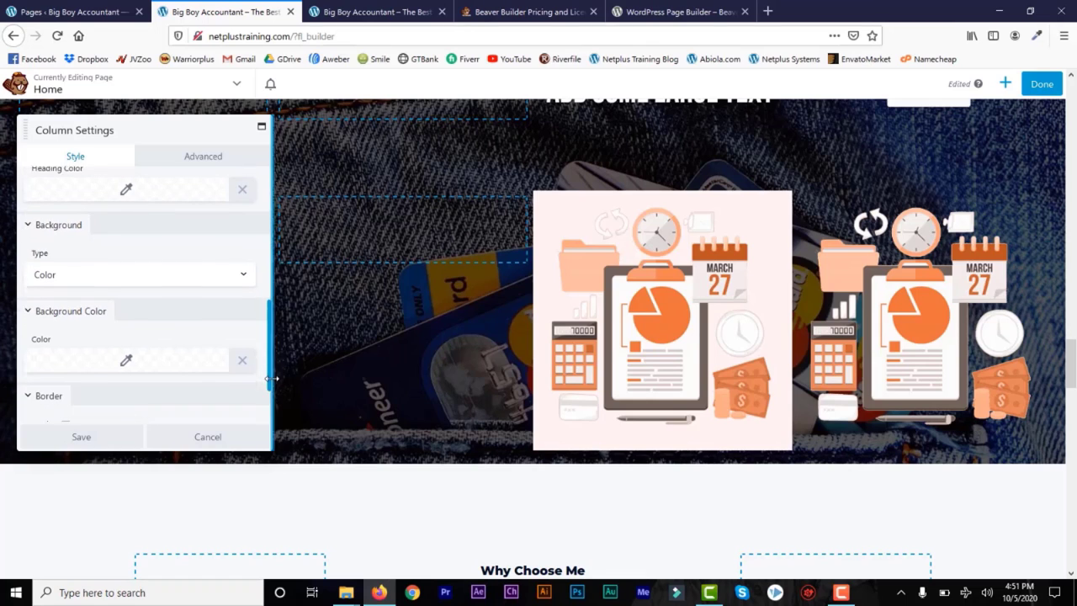
left_click(124, 352)
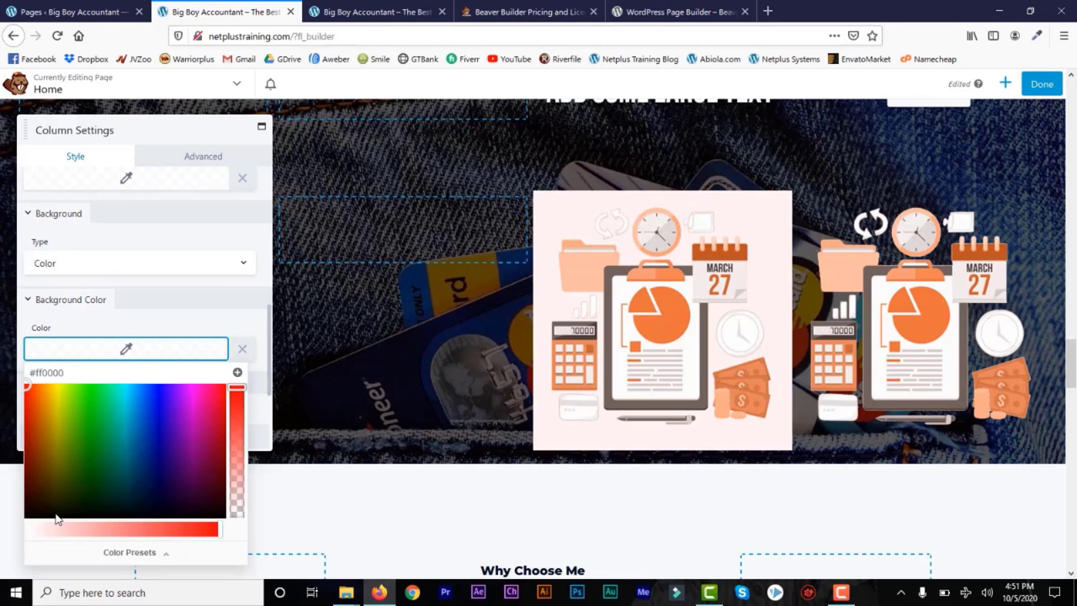
mouse_move(50, 533)
left_mouse_down()
mouse_move(26, 533)
mouse_move(42, 529)
left_mouse_up()
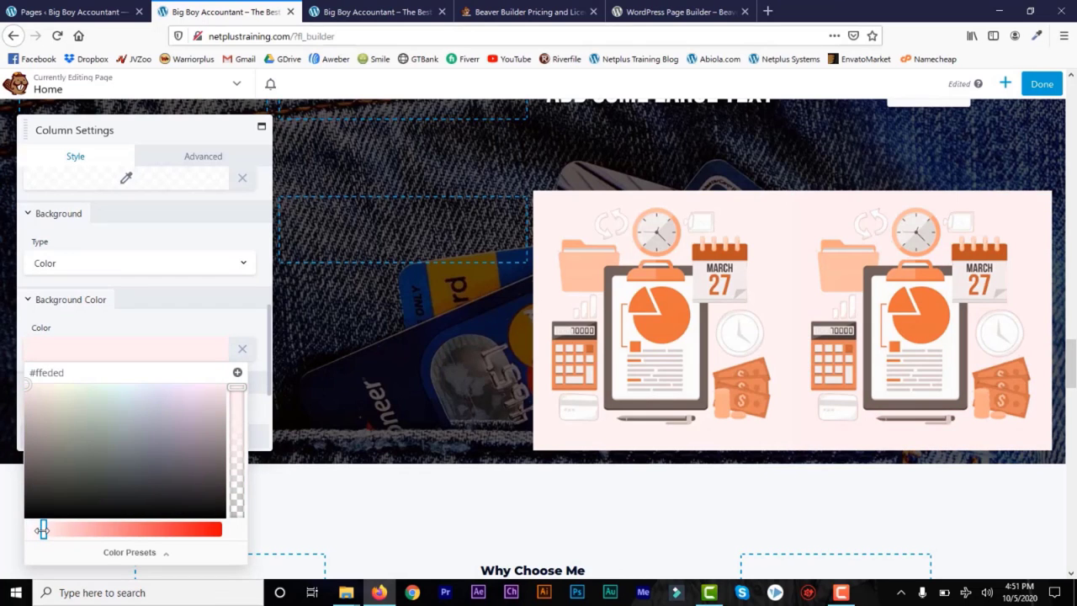
left_click(143, 356)
left_click(143, 356)
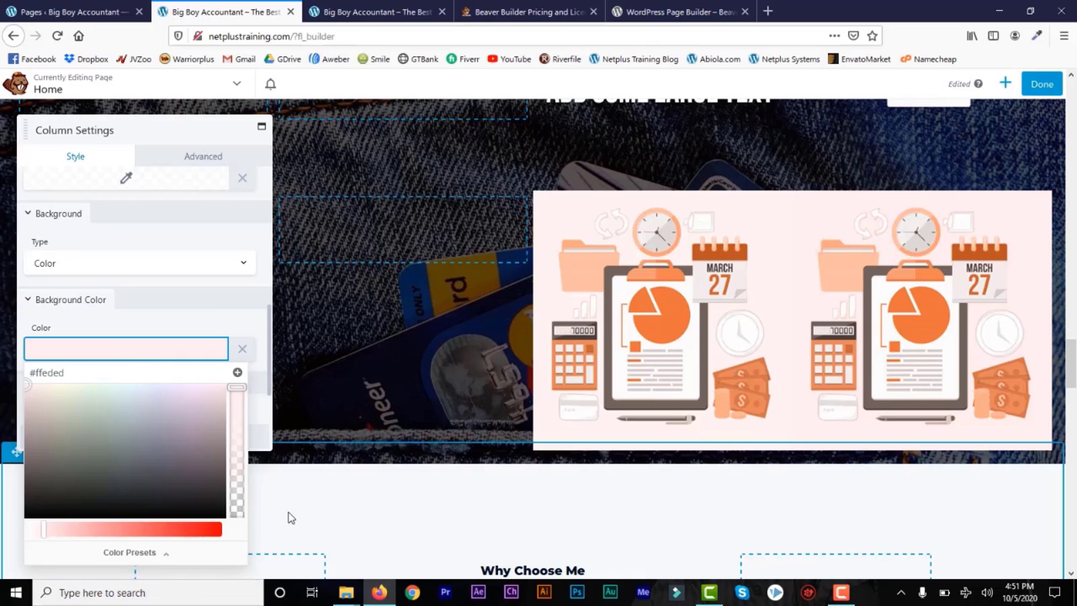
left_click(223, 318)
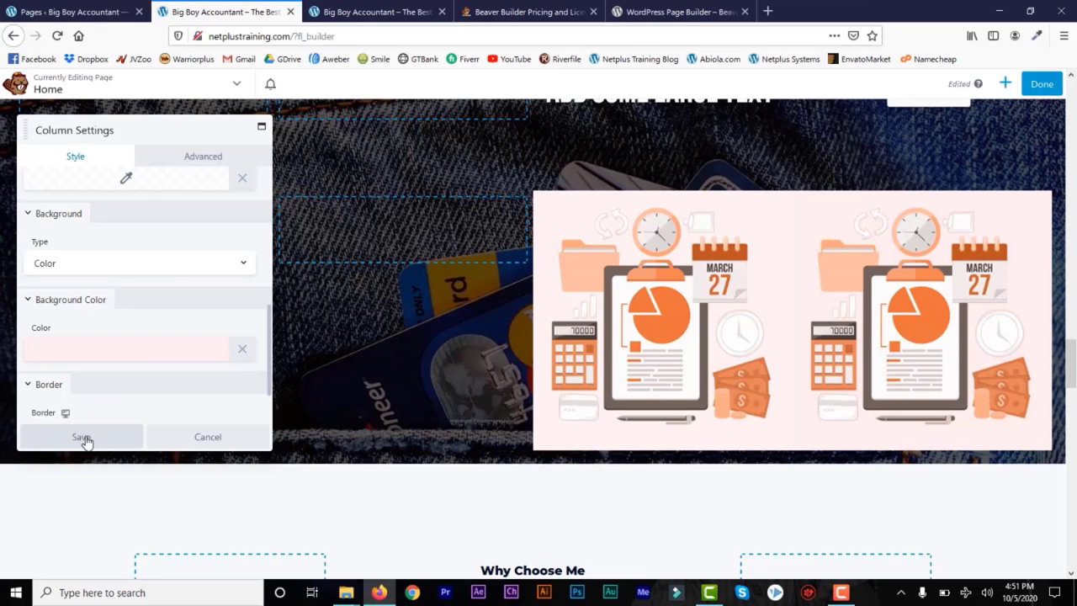
left_click(207, 158)
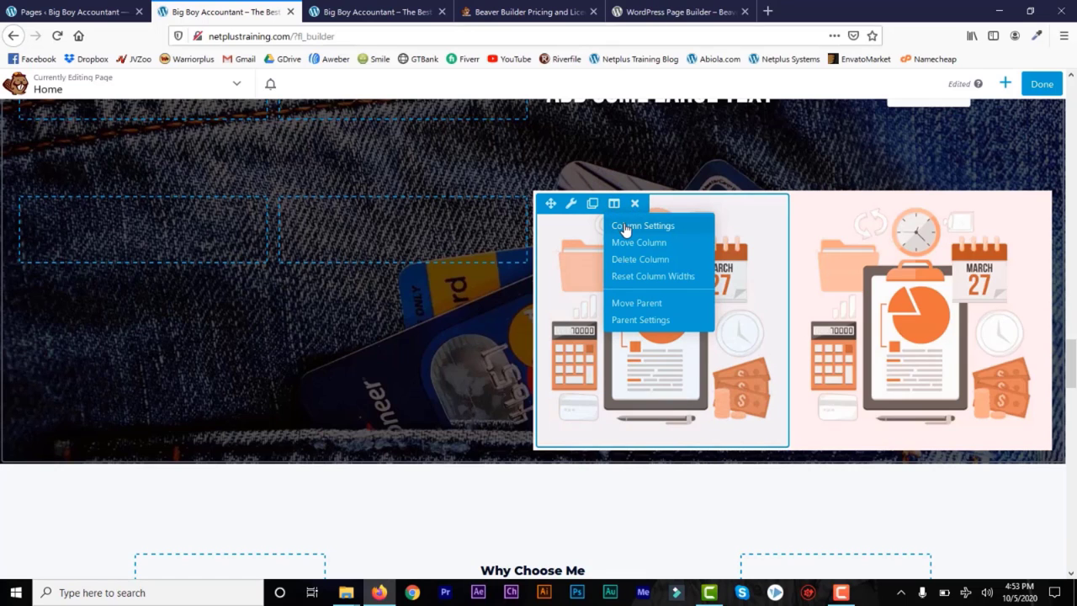
Step: Set the first image column's right and left margins to 10 px and save
left_click(621, 224)
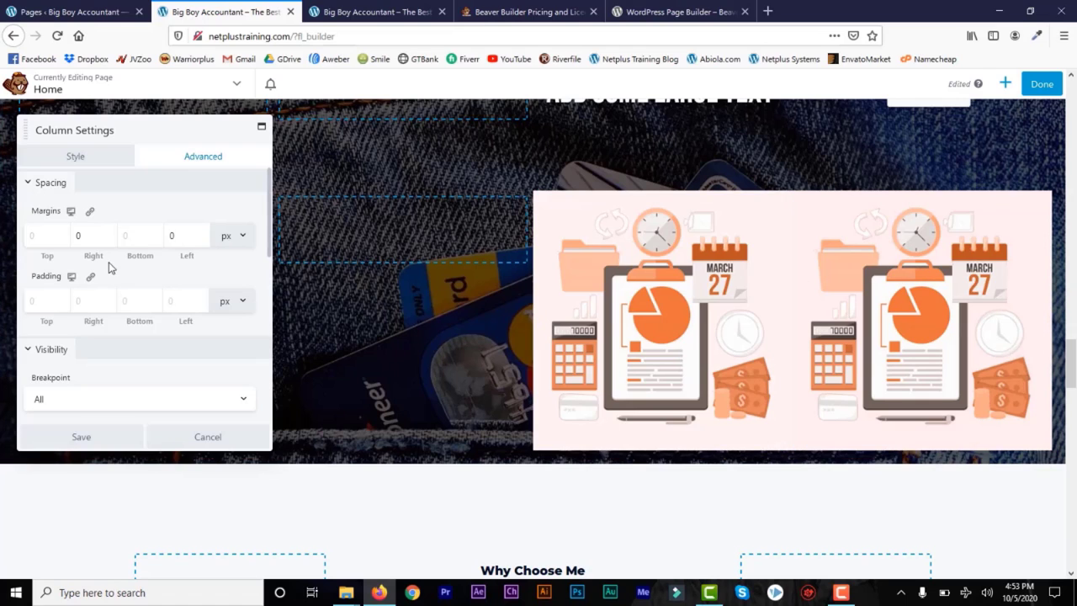
left_click(78, 238)
type("10")
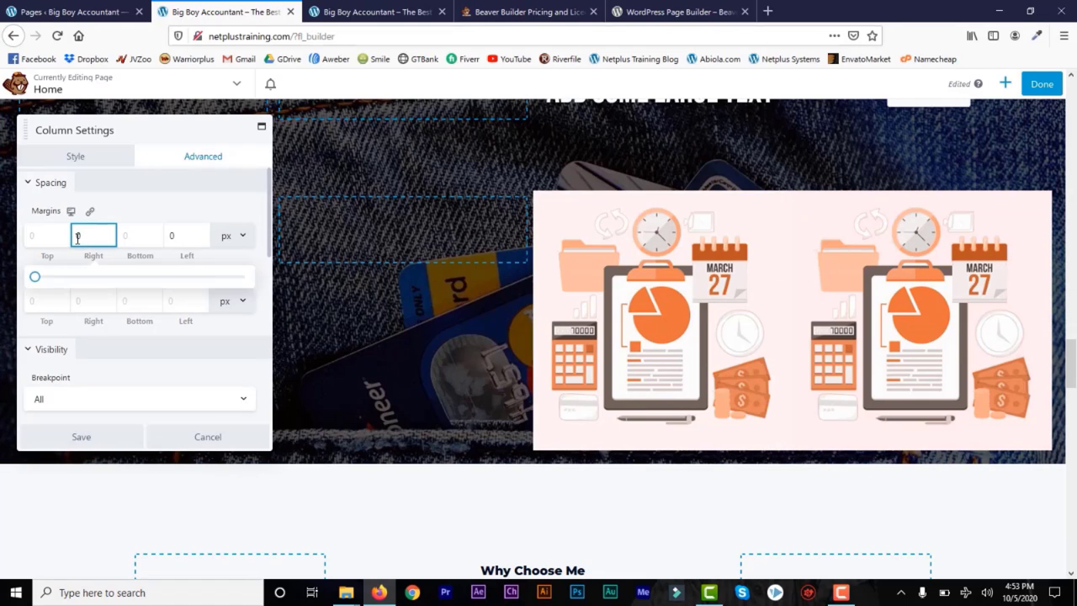
left_click(169, 236)
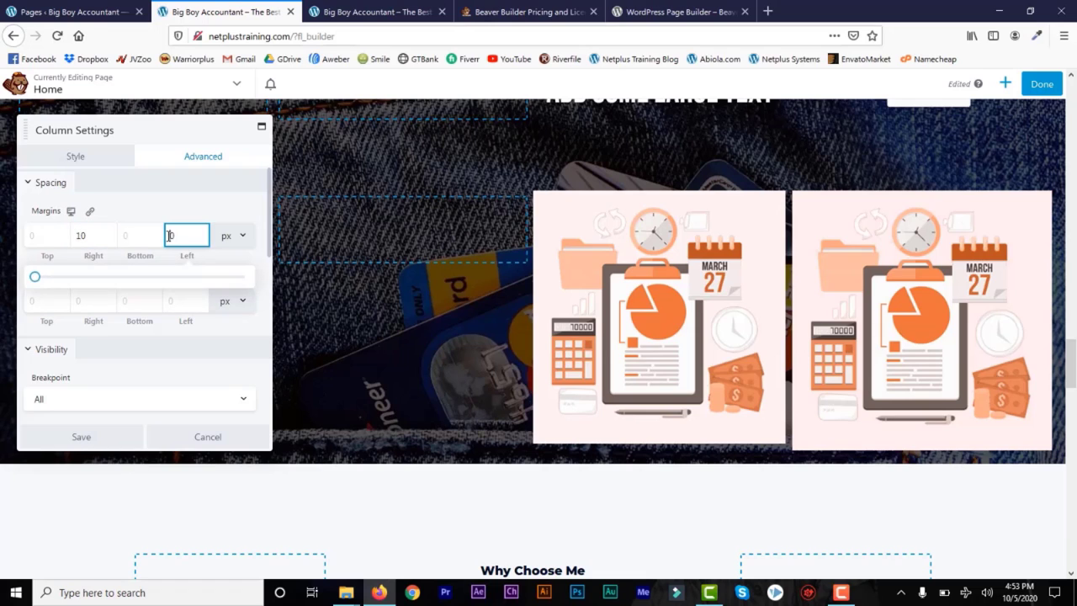
type("10")
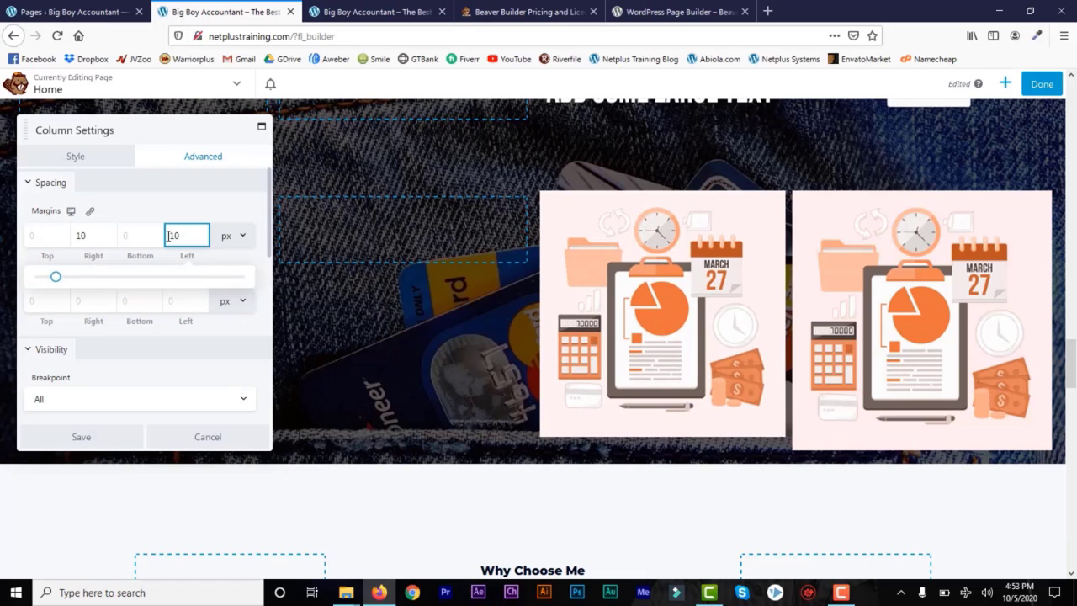
left_click(83, 439)
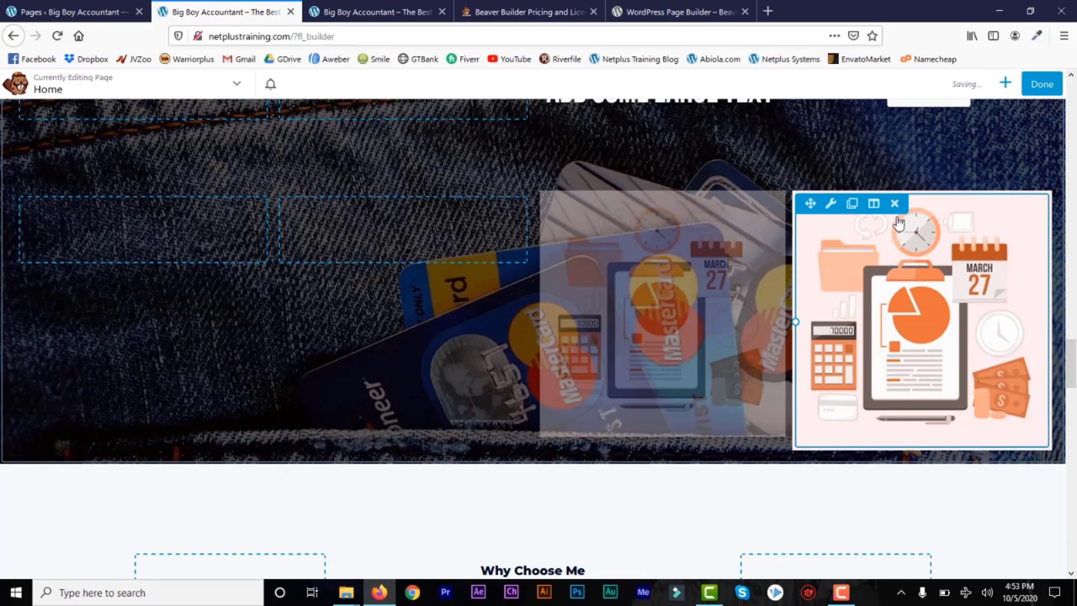
Step: Set the second image column's right and left margins to 10 px and save
left_click(875, 204)
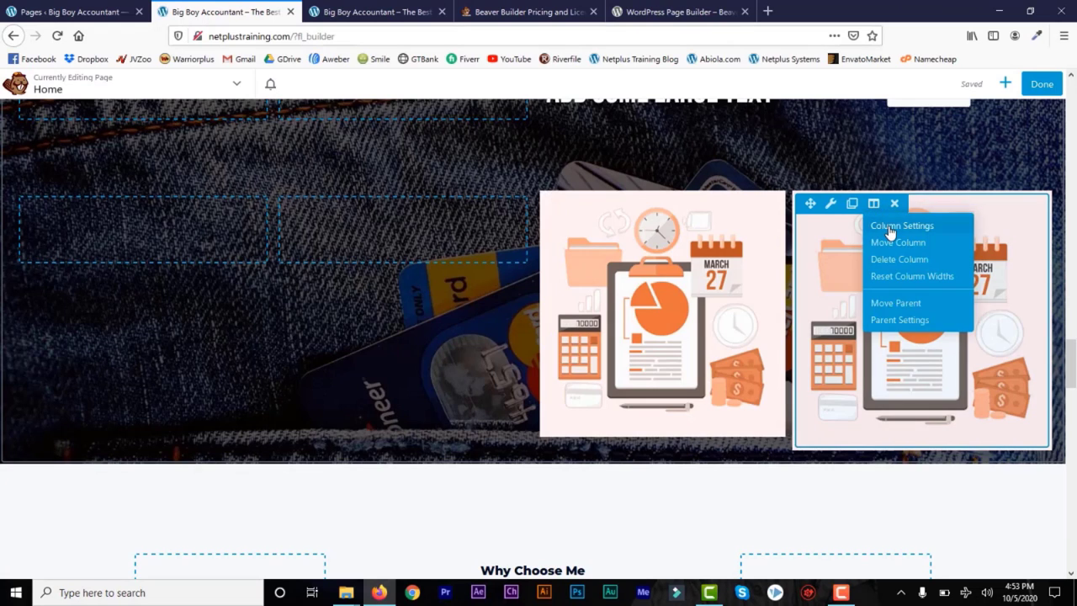
left_click(899, 226)
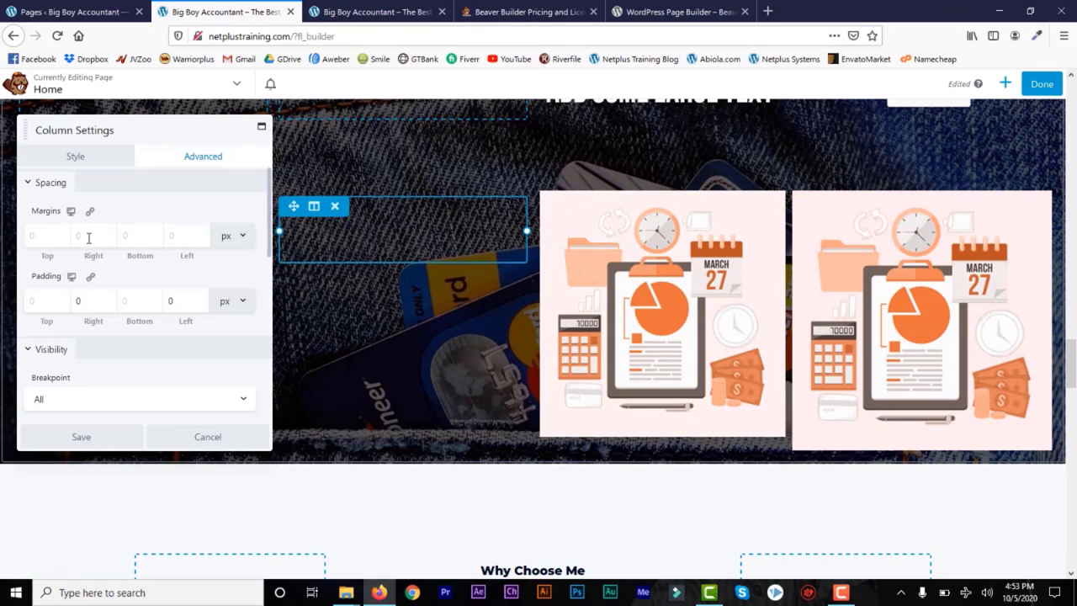
left_click(85, 235)
type("10")
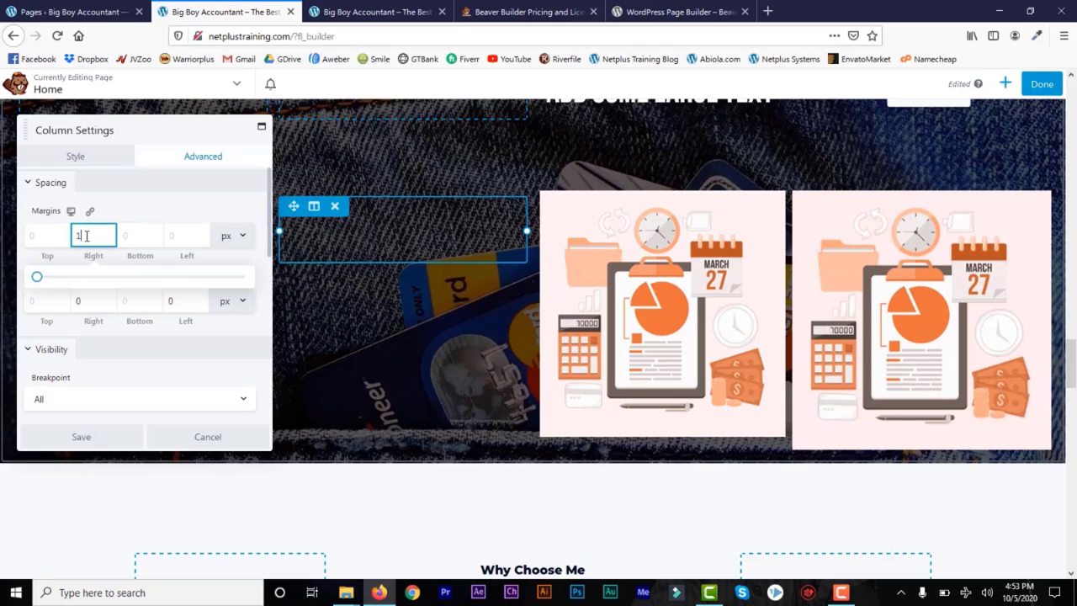
left_click(176, 239)
type("10")
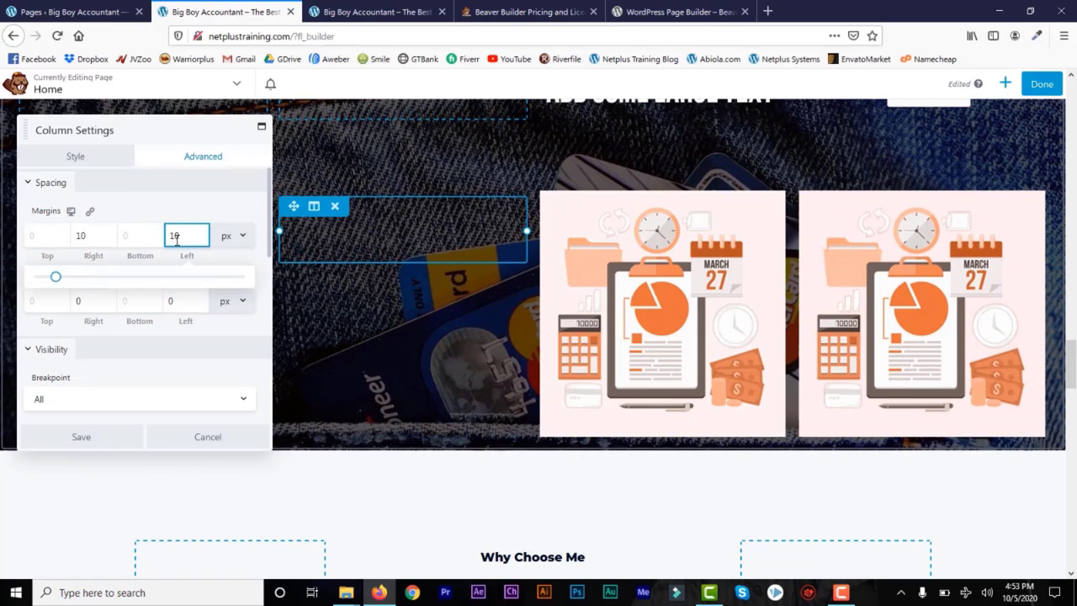
left_click(83, 437)
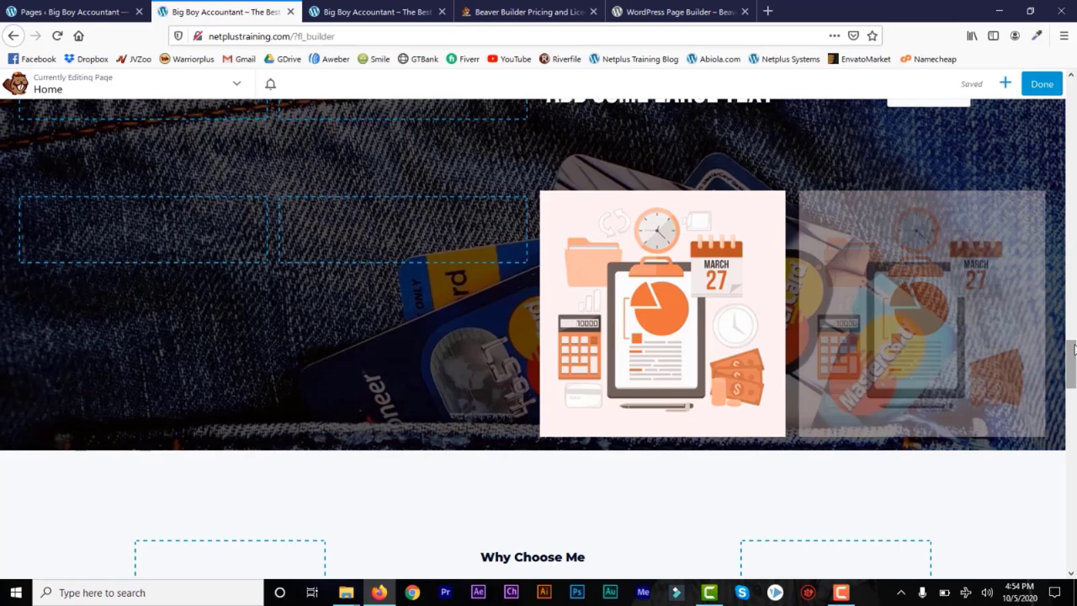
mouse_move(1073, 374)
left_mouse_down()
mouse_move(1074, 352)
mouse_move(1073, 374)
mouse_move(1074, 364)
left_mouse_up()
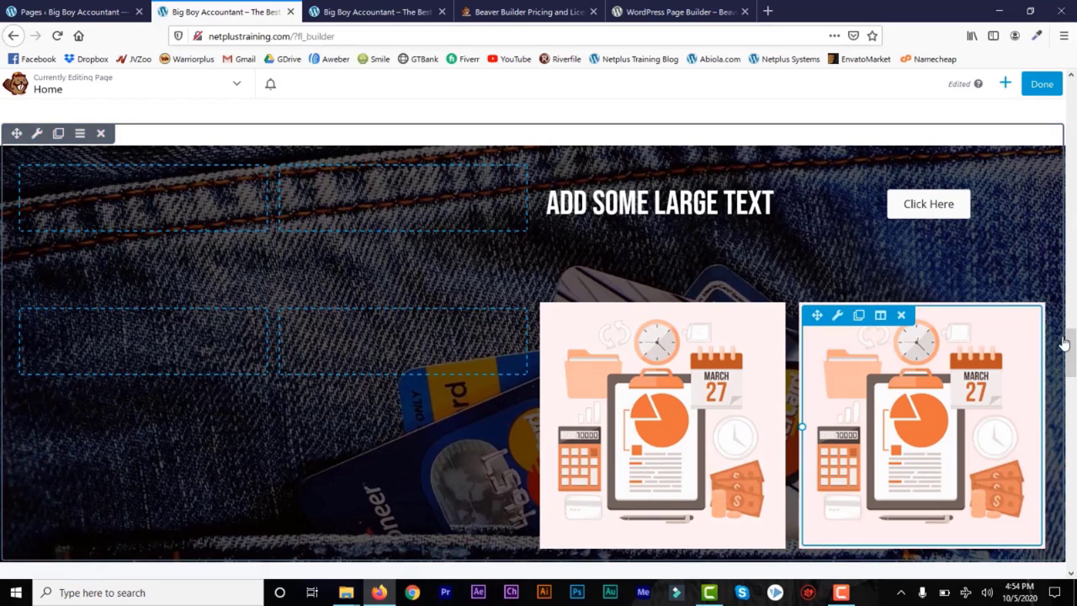
left_click_drag(1073, 355, 1072, 444)
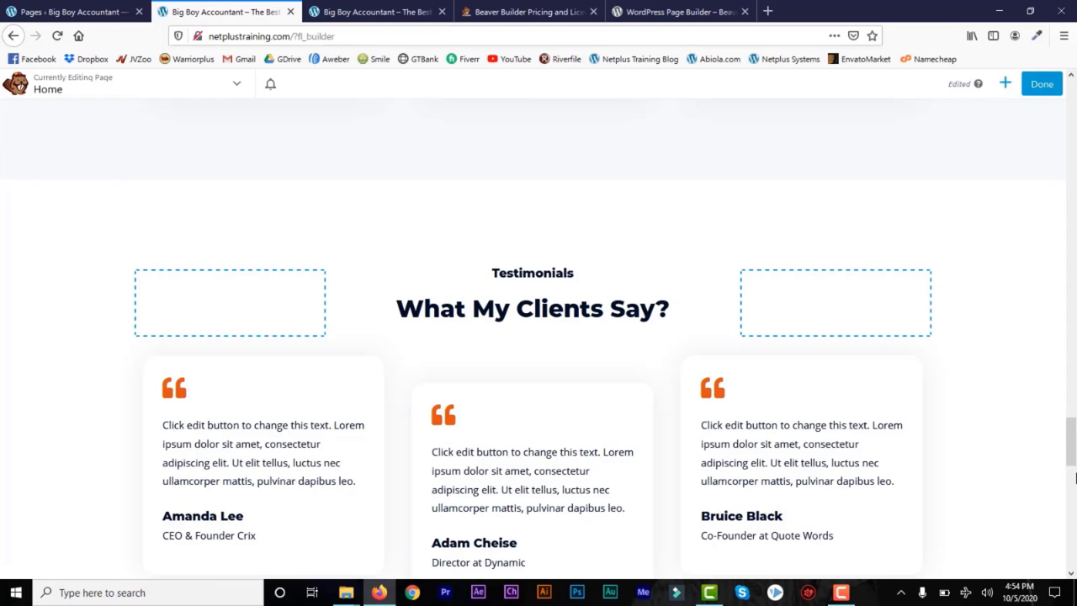
left_click_drag(1072, 451, 1074, 528)
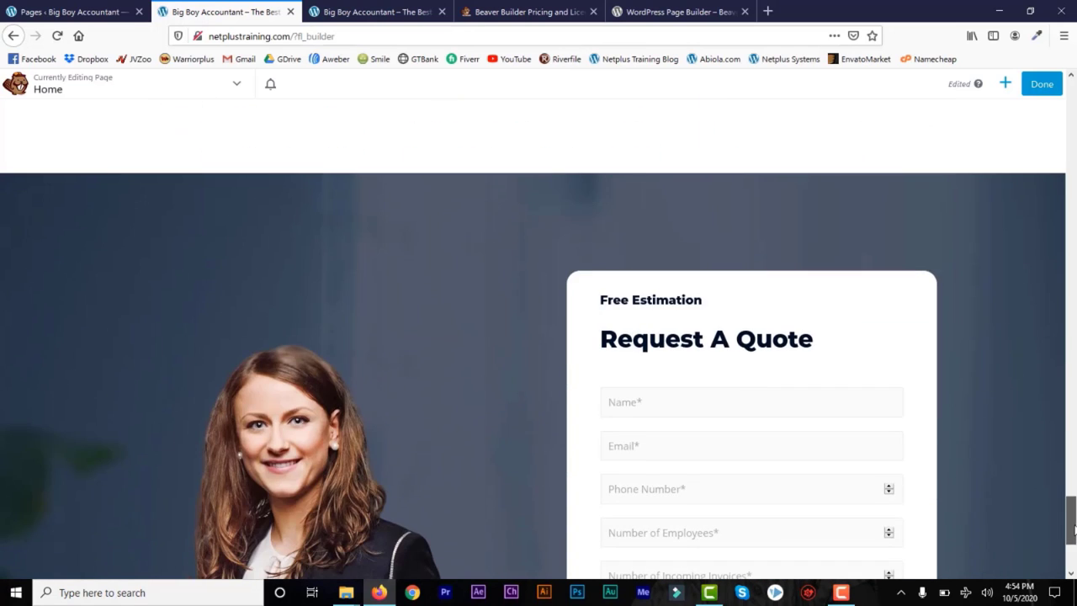
left_click(1005, 84)
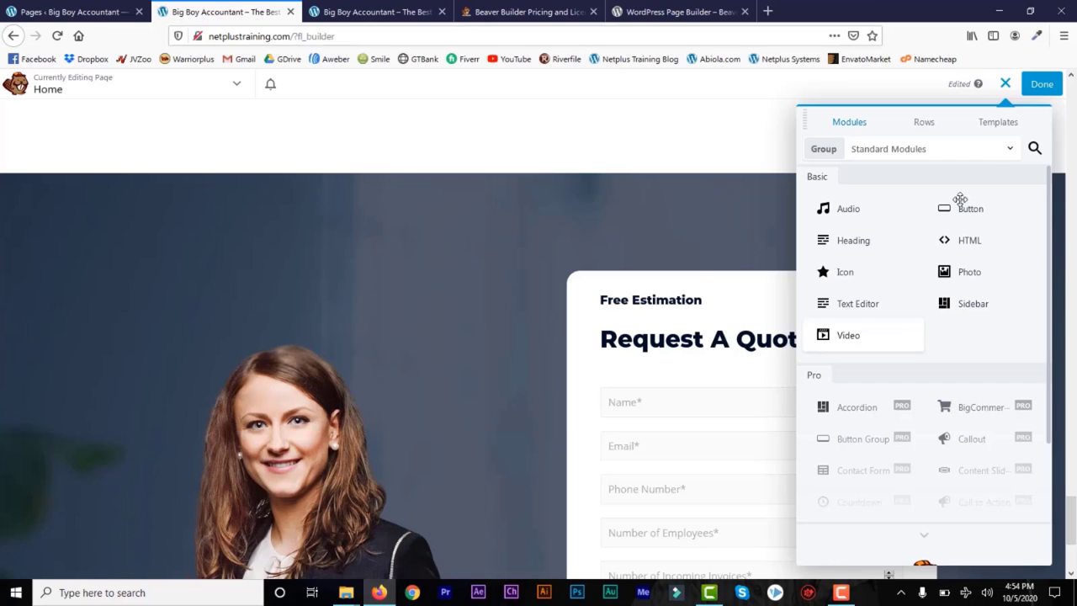
left_click(1006, 86)
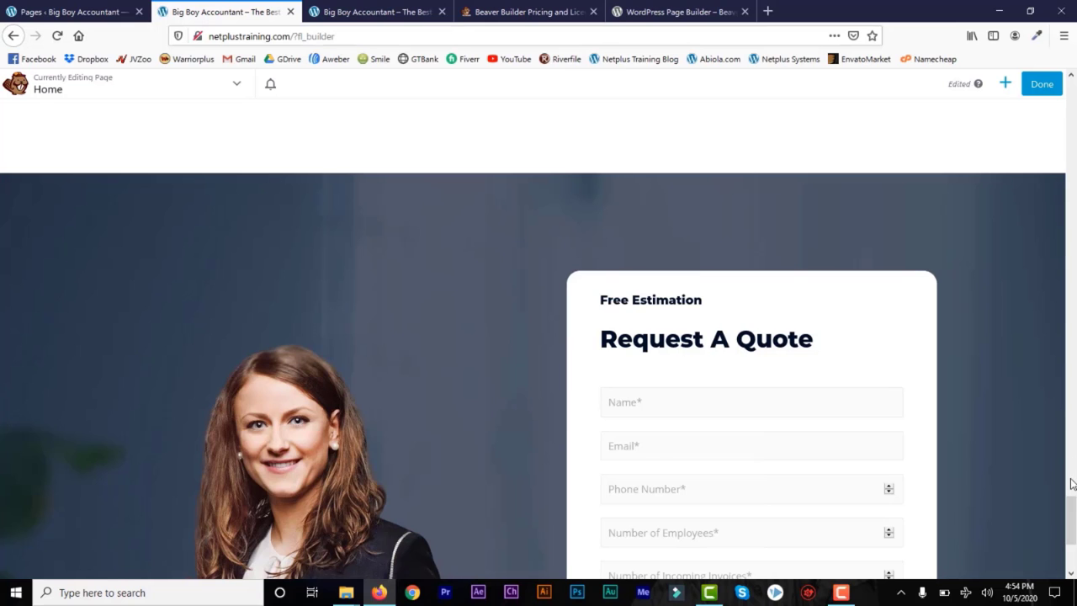
left_click_drag(1071, 530, 1073, 419)
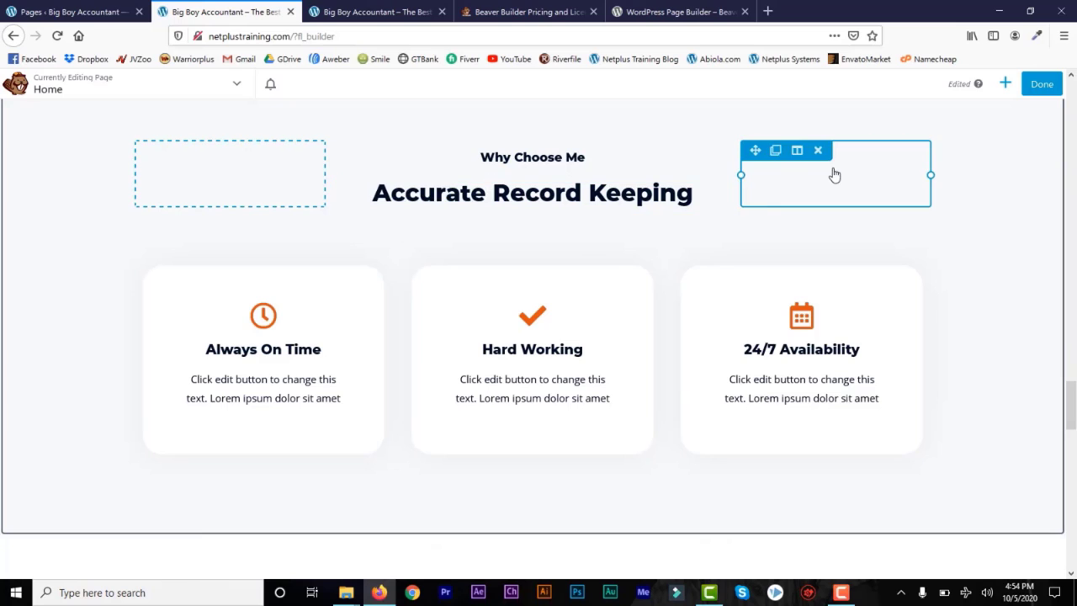
Step: Drop a Video module into the Why Choose Me section and review its settings tabs
left_click(1006, 84)
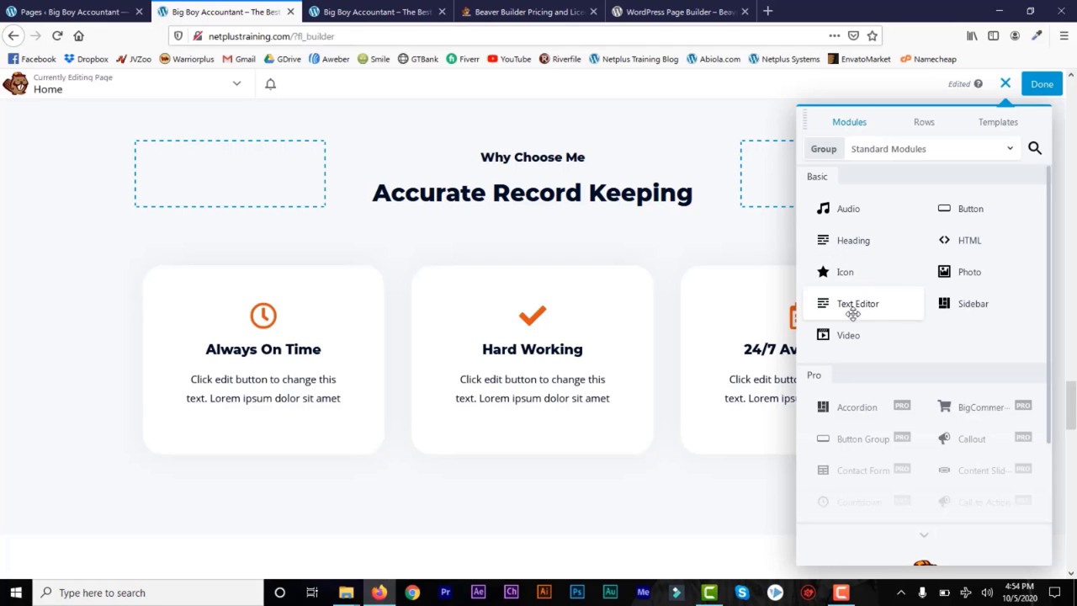
left_click_drag(839, 344, 580, 152)
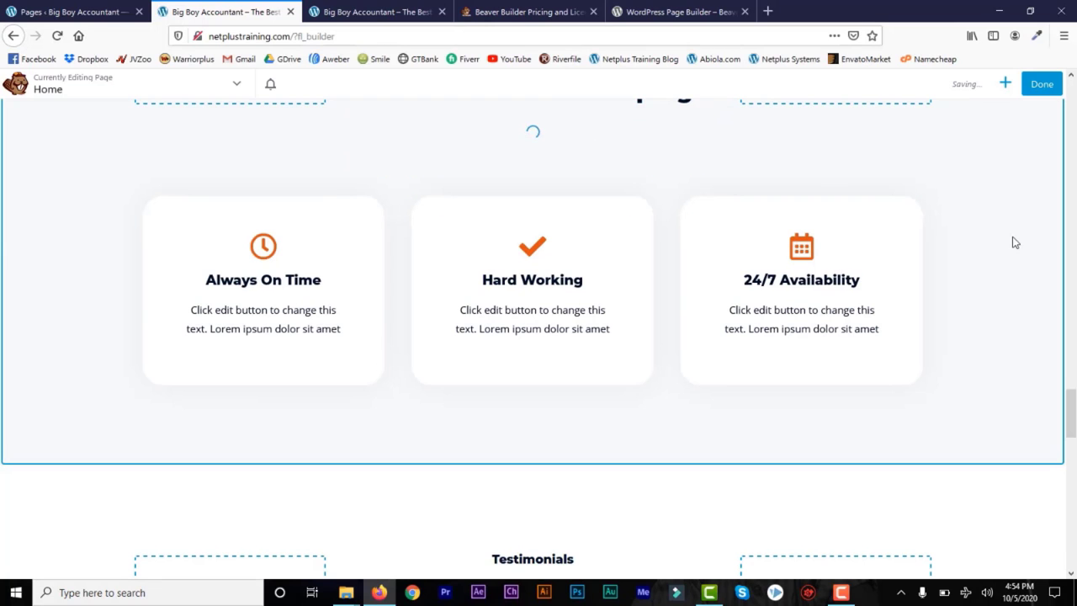
left_click_drag(1071, 426, 1072, 408)
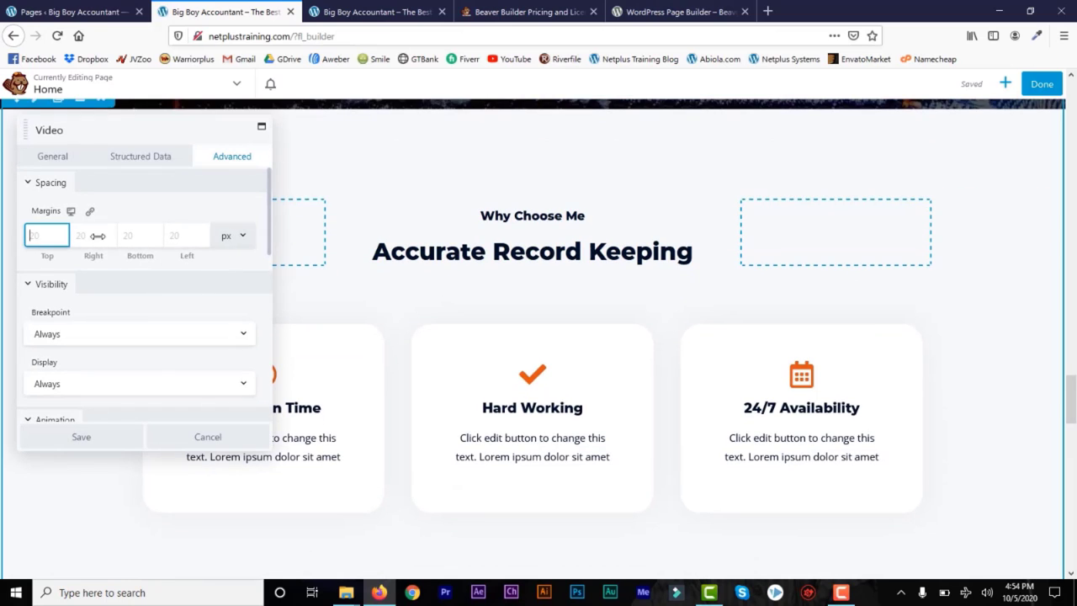
left_click(54, 160)
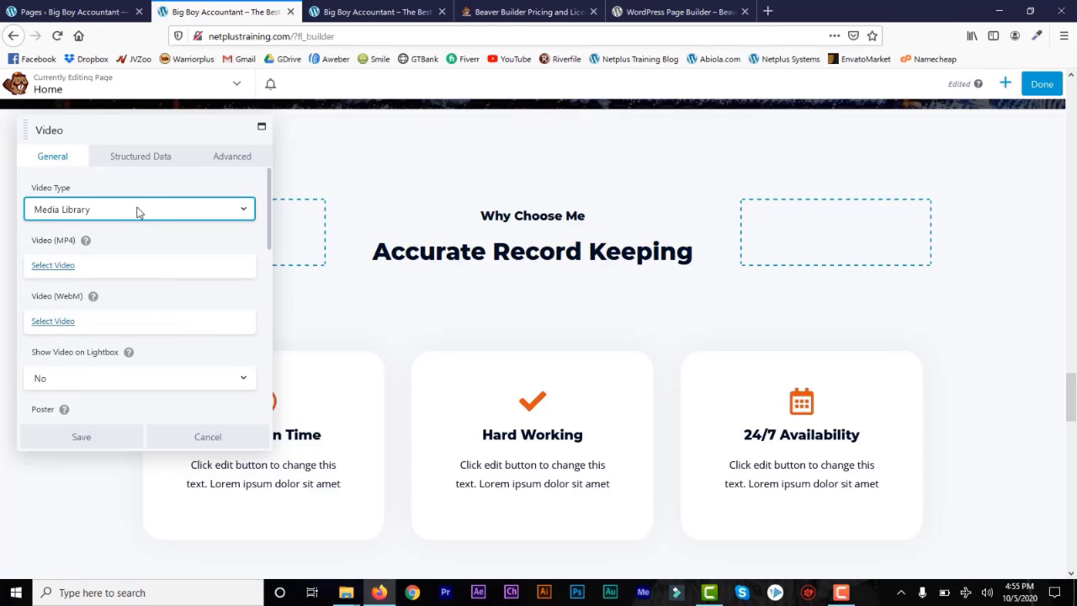
left_click(137, 161)
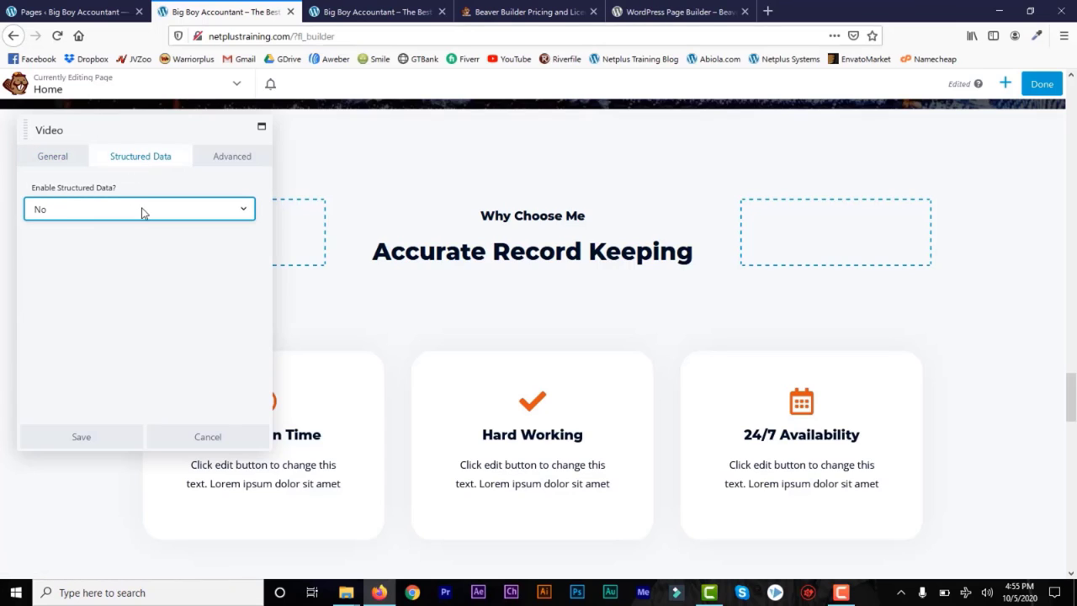
left_click(161, 214)
left_click(229, 160)
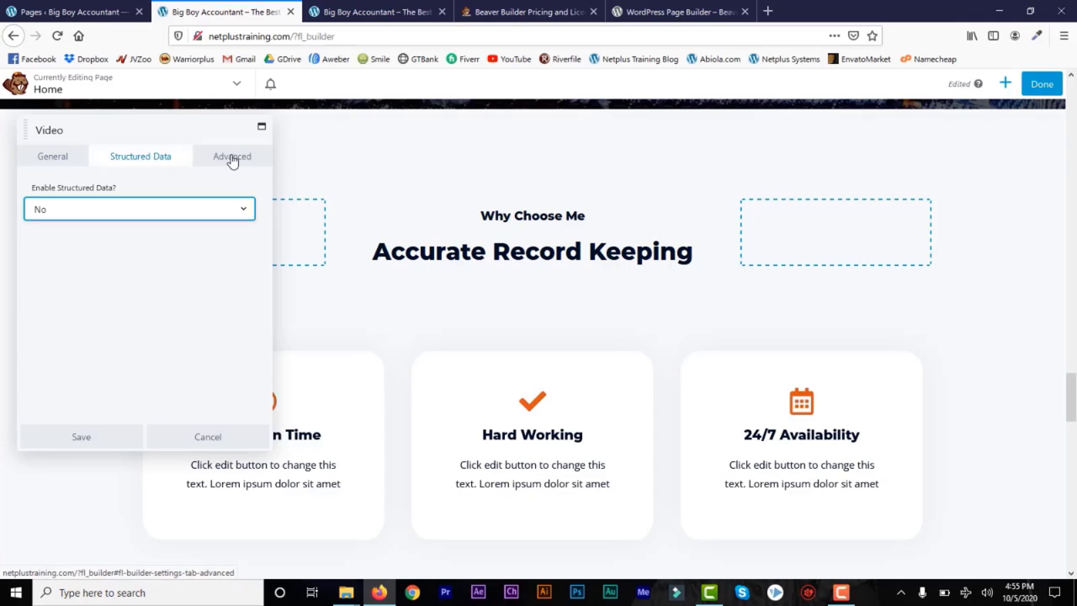
left_click(231, 159)
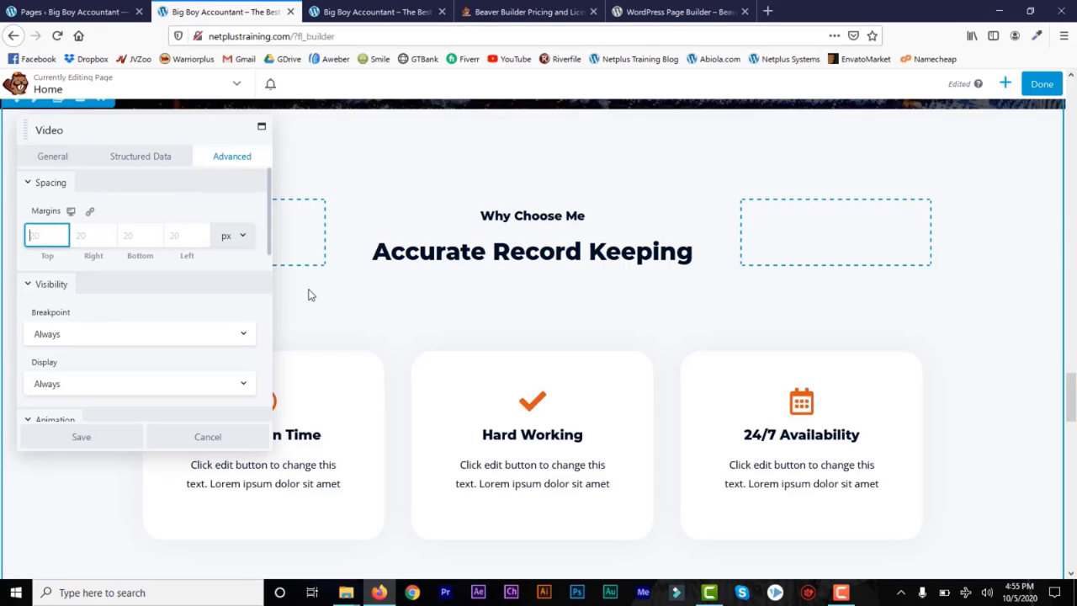
left_click(52, 162)
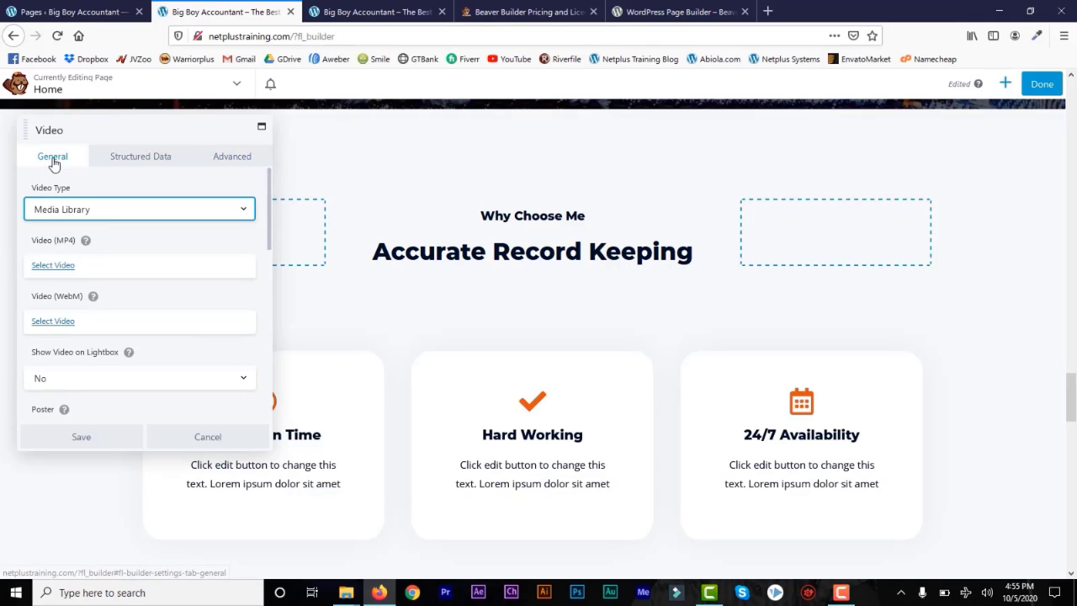
Step: Set the video source type to Embed
left_click(140, 213)
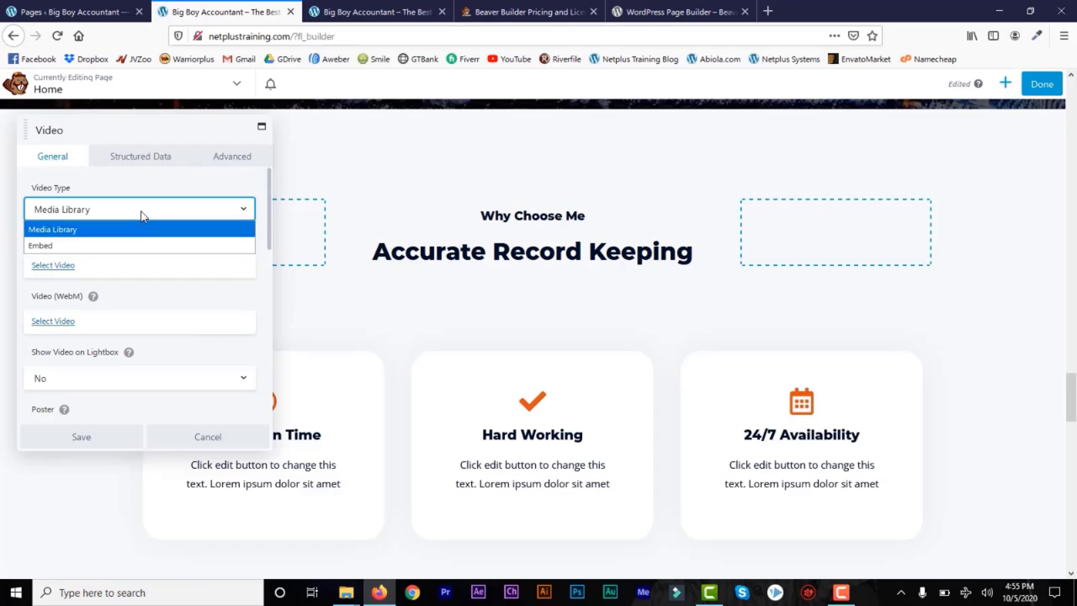
left_click(85, 250)
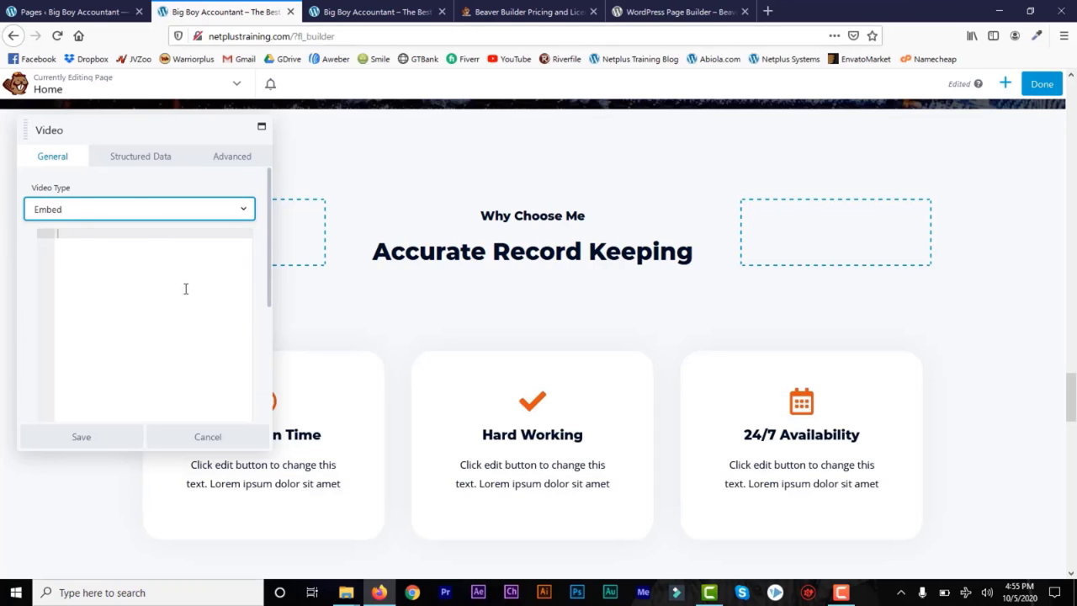
left_click(179, 276)
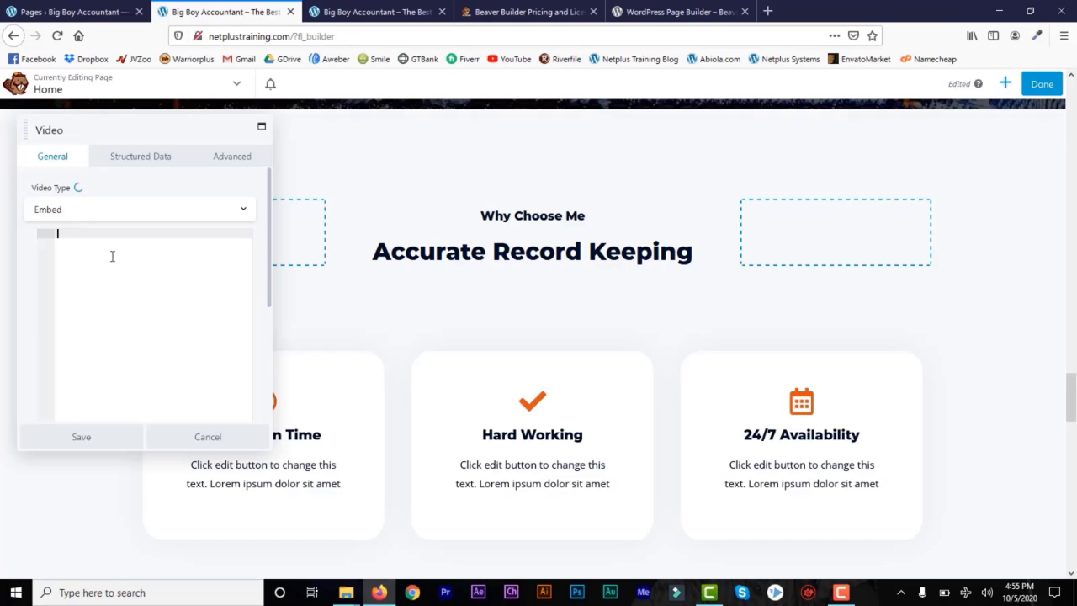
Step: Load youtube.com in a new browser tab
left_click(767, 11)
type("you")
key("Return")
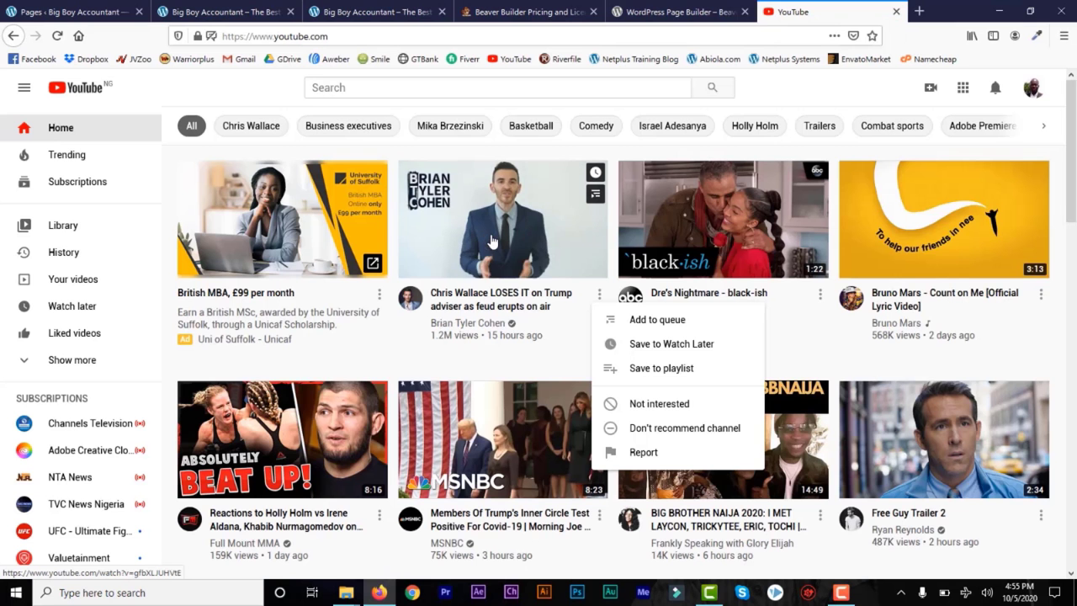
Step: Copy the 560×315 iframe embed code of the 'Chris Wallace LOSES IT' YouTube video
left_click(493, 242)
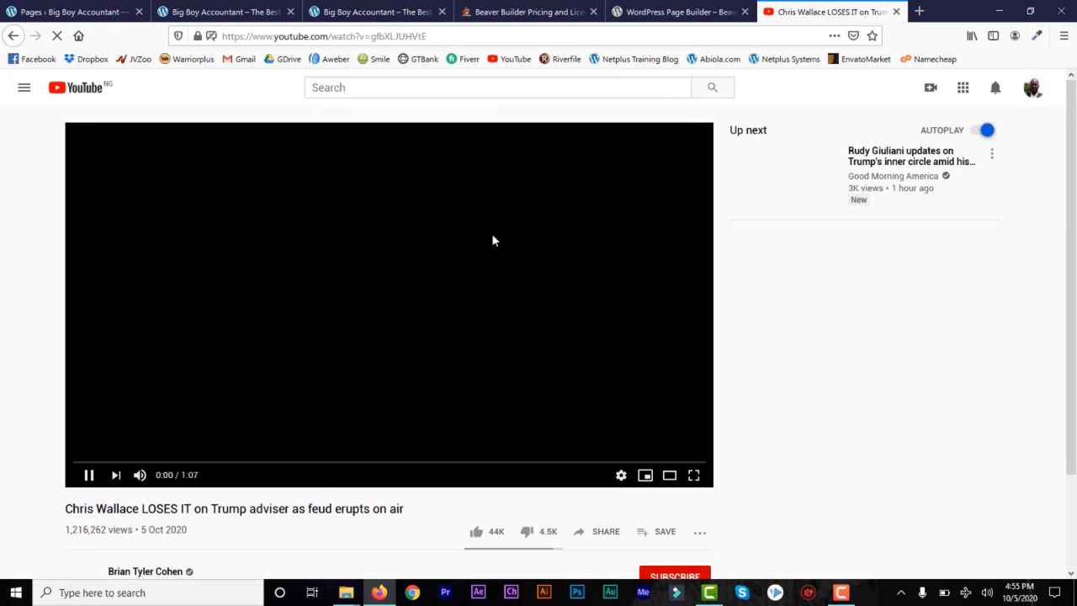
scroll(143, 319, "down", 3)
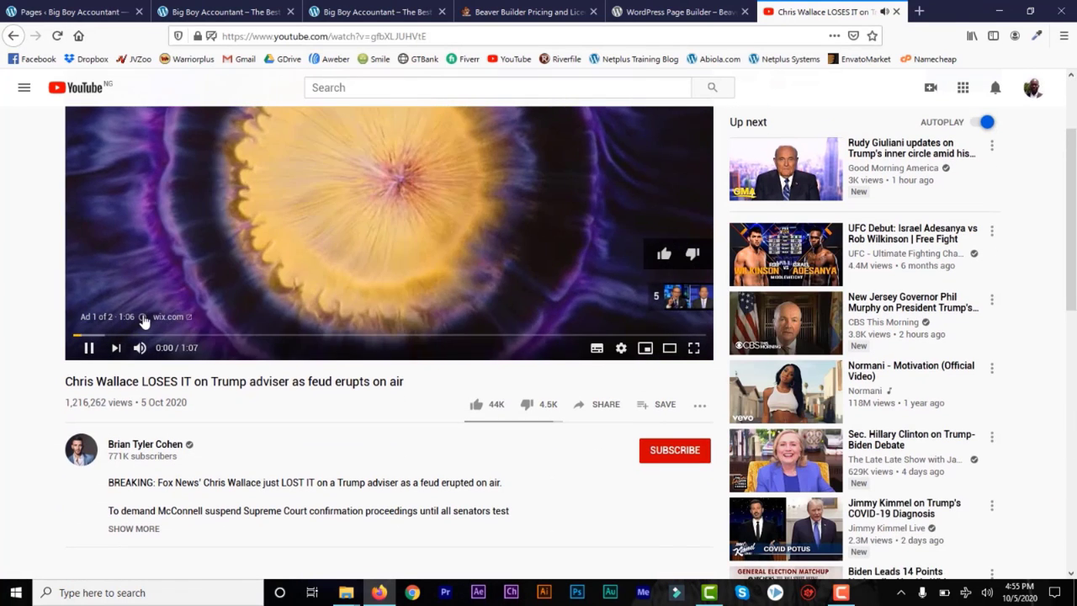
left_click(610, 406)
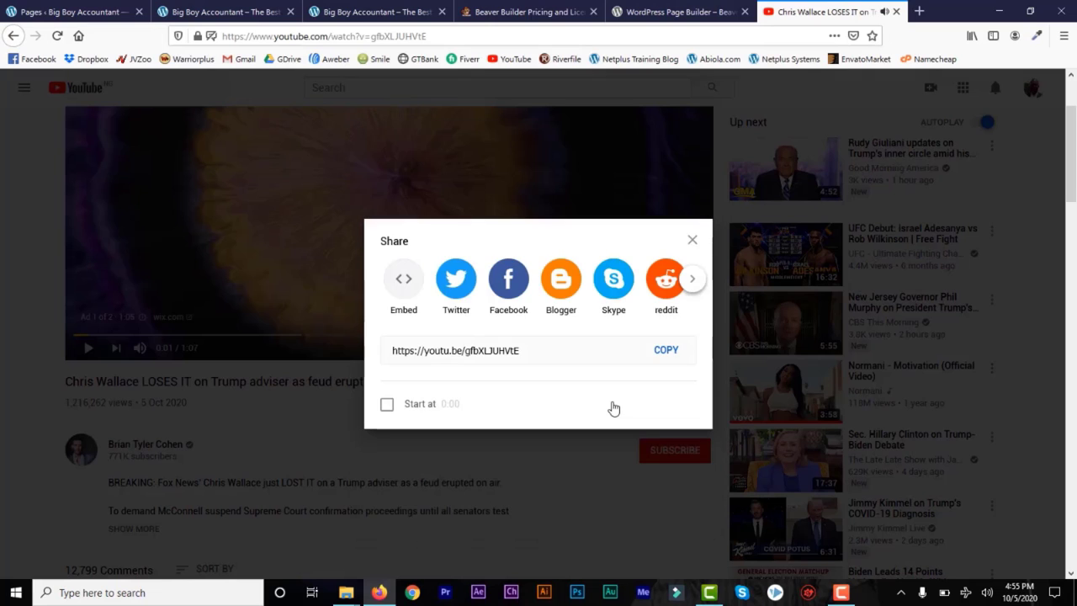
left_click(403, 287)
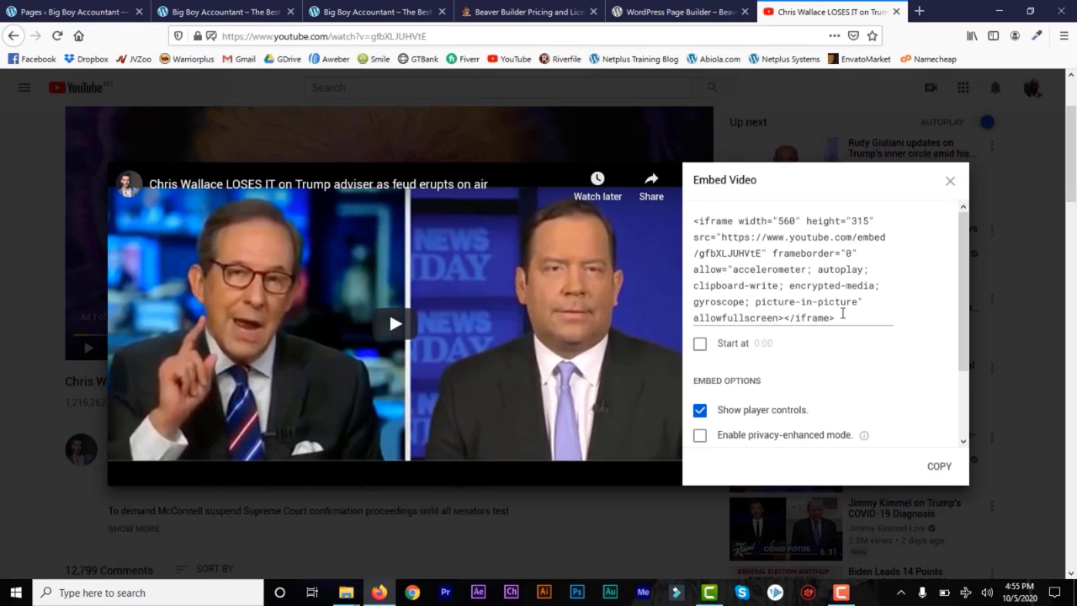
left_click(842, 313)
key("ctrl+c")
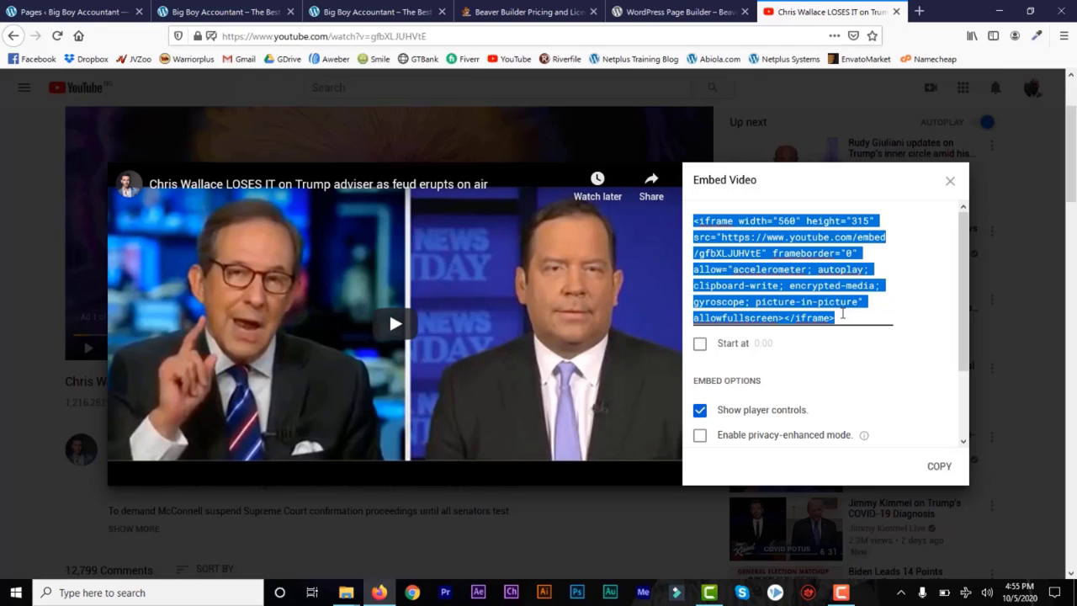
Step: Paste the YouTube iframe code into the video module's Embed box and save it
left_click(355, 15)
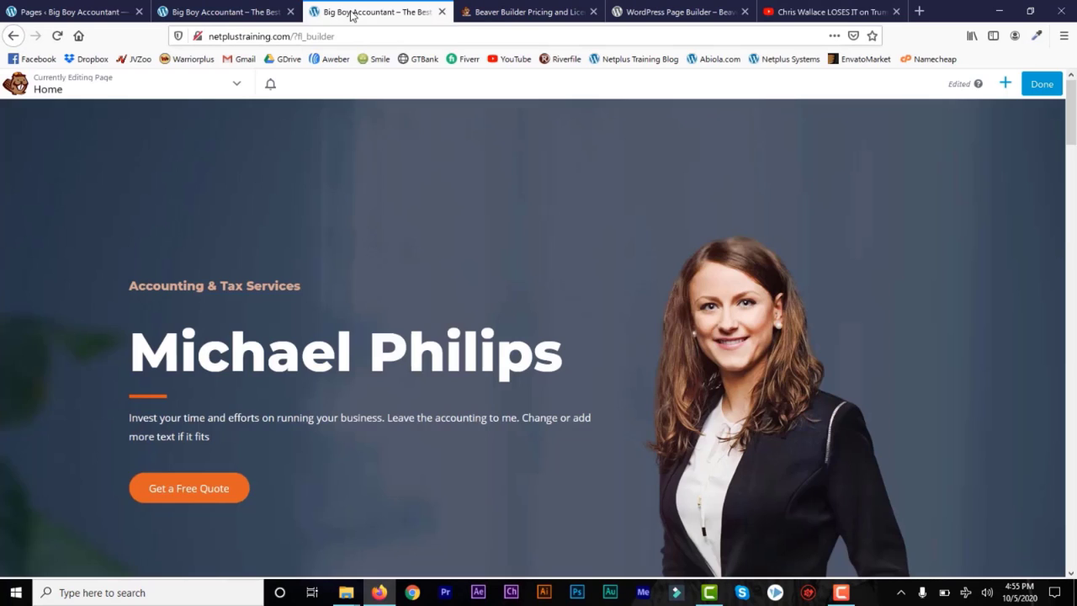
left_click(220, 13)
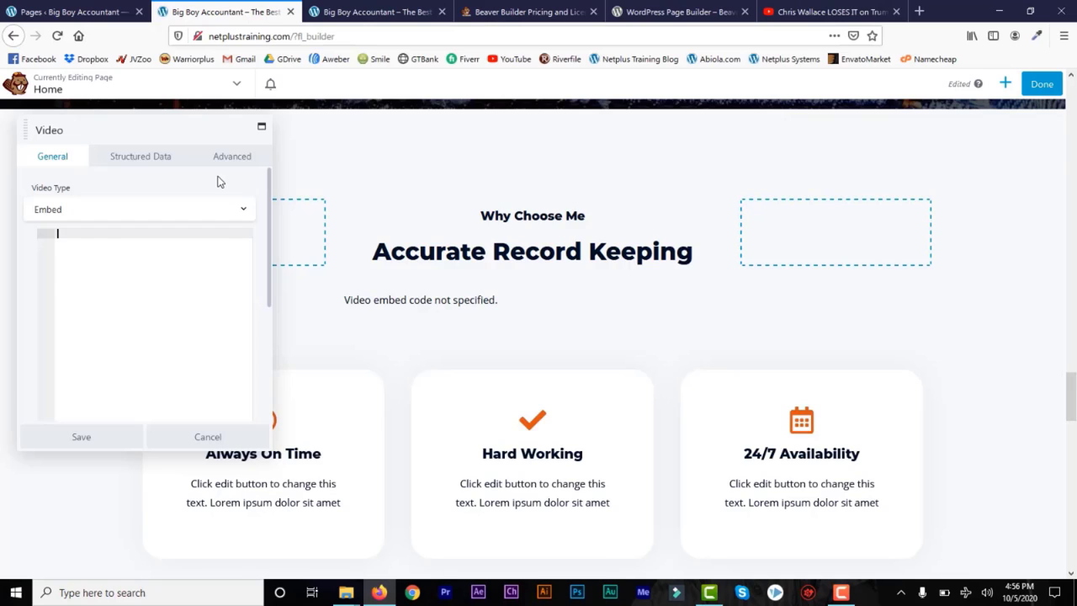
key("ctrl+v")
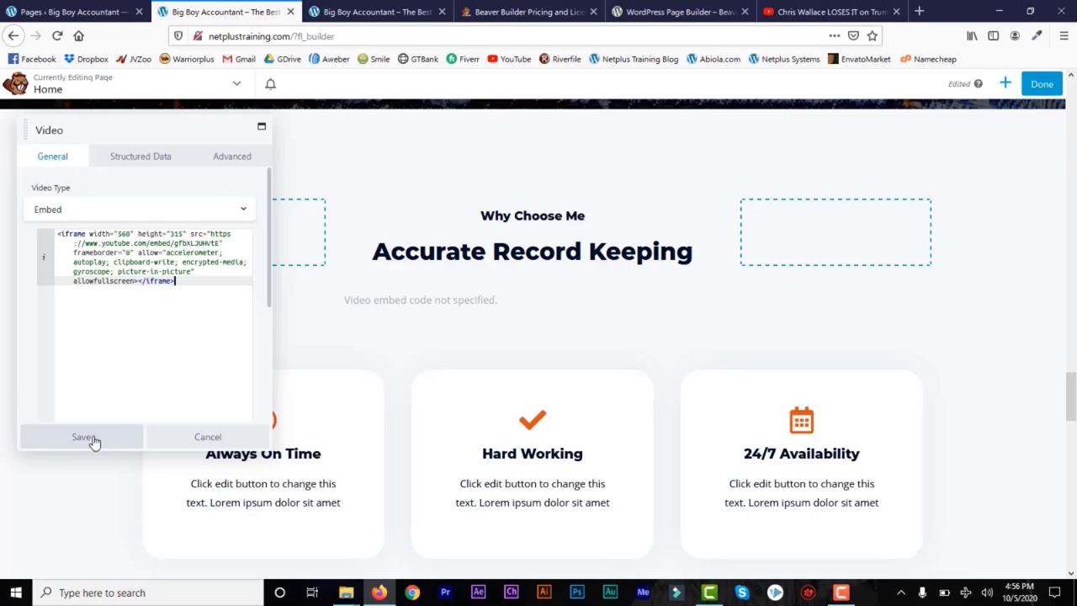
left_click(92, 439)
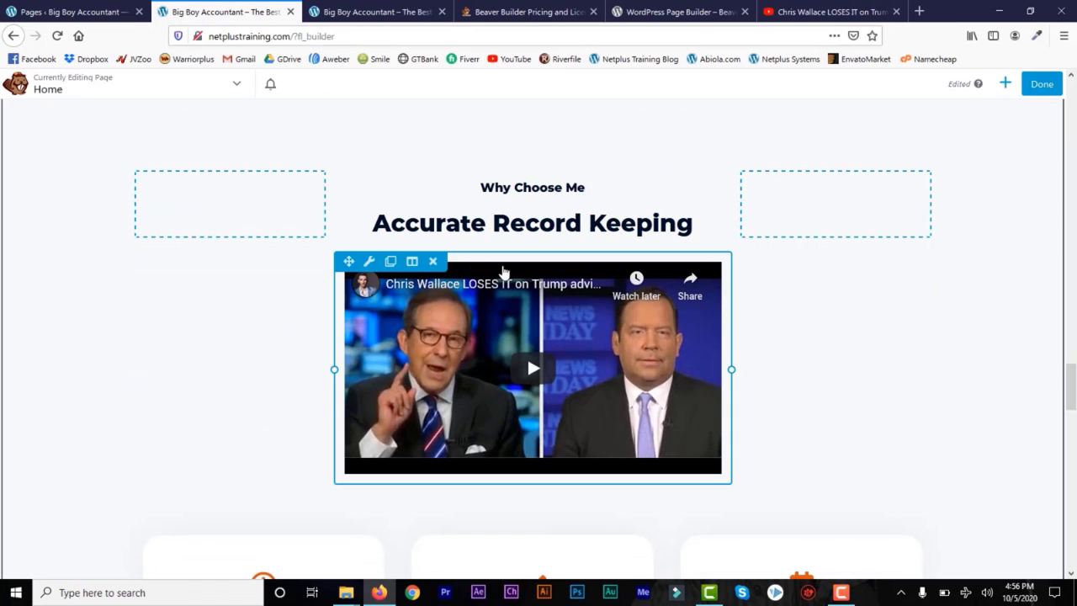
Step: Delete the embedded video module under Accurate Record Keeping, confirming the removal
left_click(432, 262)
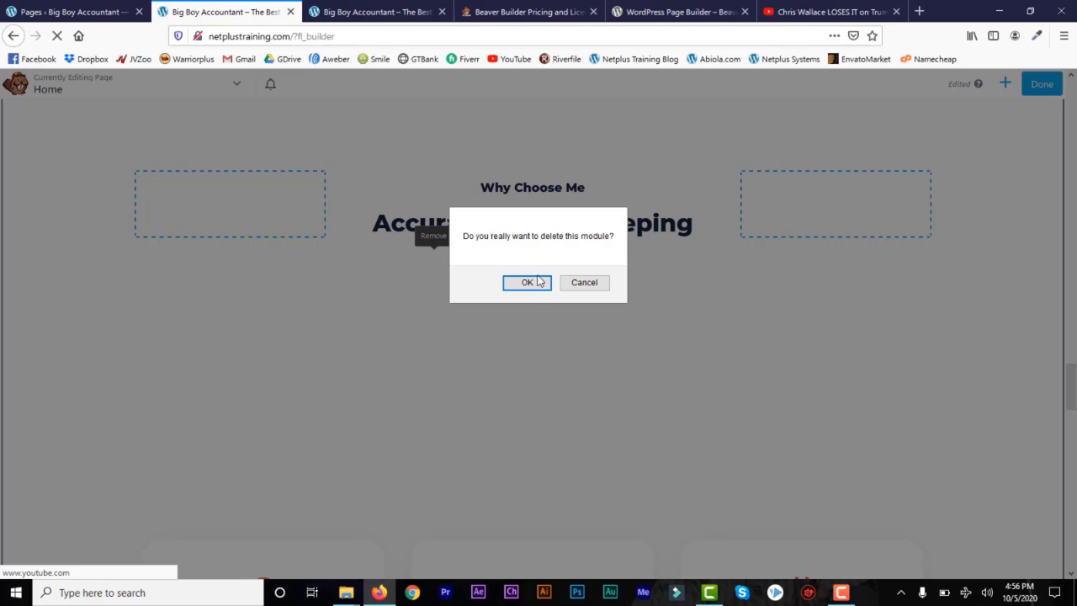
left_click(528, 283)
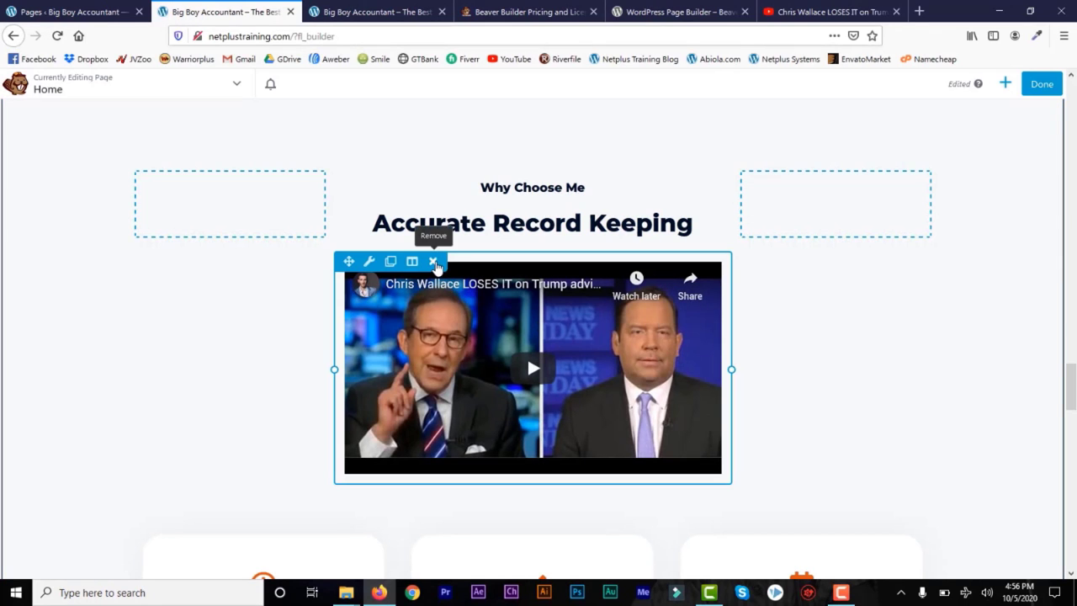
left_click(434, 263)
left_click(528, 283)
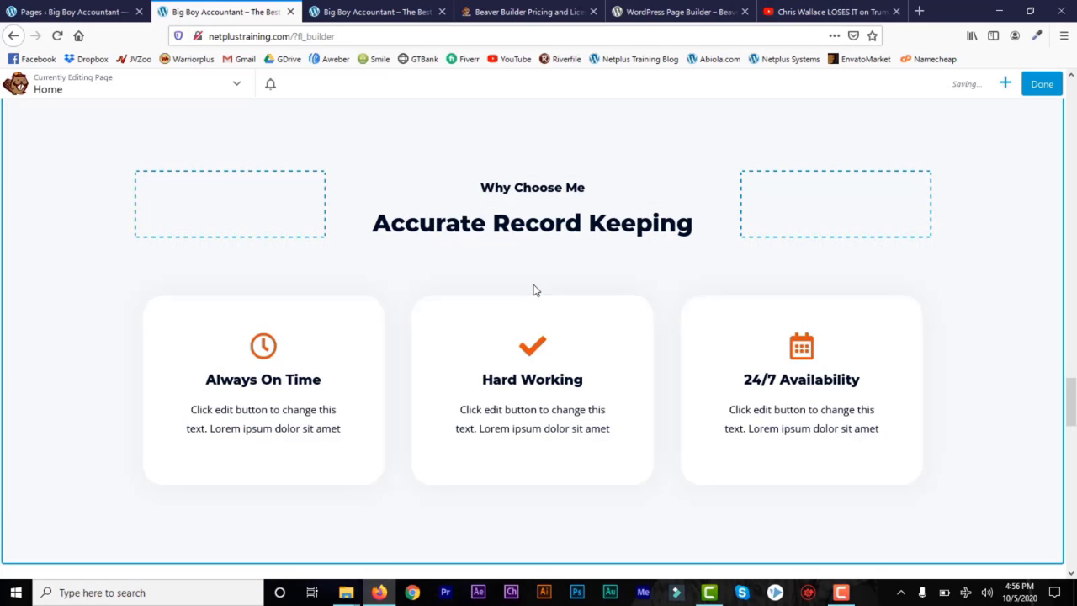
Step: Publish the Home page changes and return to the All Pages list
left_click_drag(1071, 402, 1071, 482)
mouse_move(717, 176)
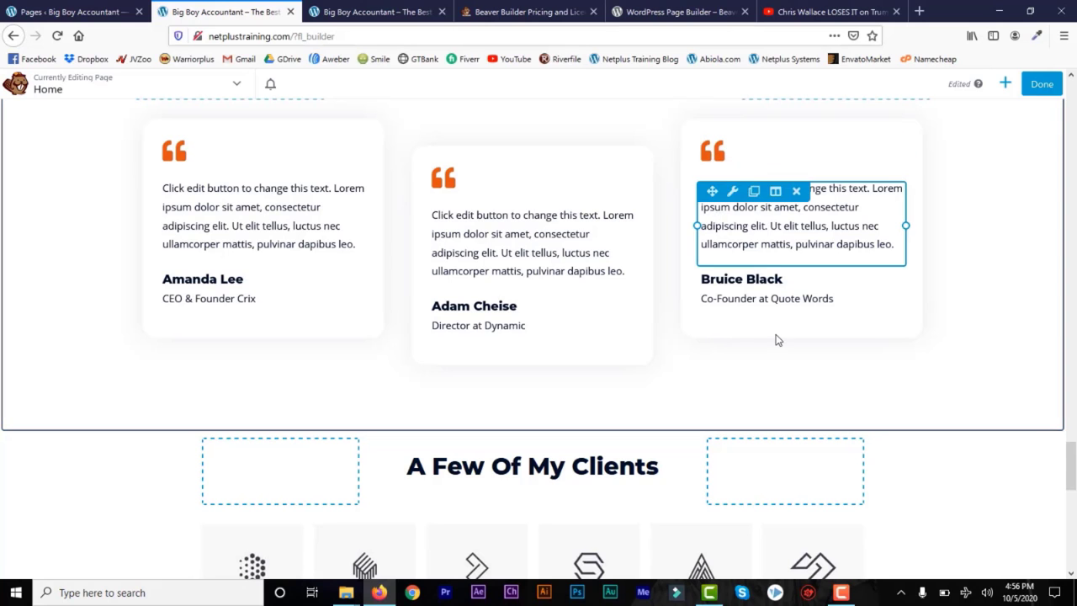
left_click_drag(1072, 457, 1072, 484)
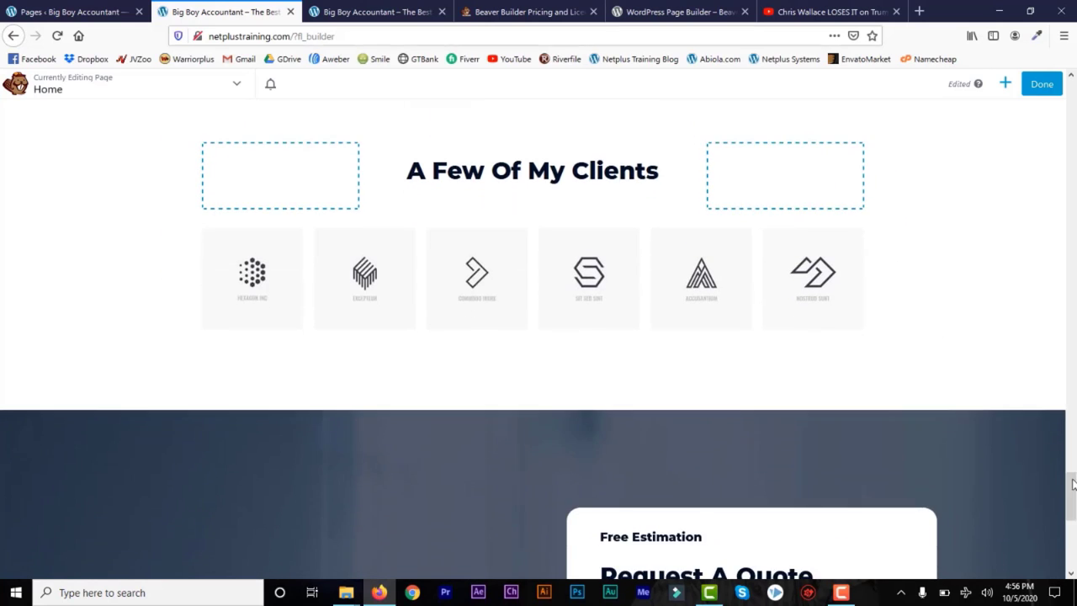
left_click(1007, 84)
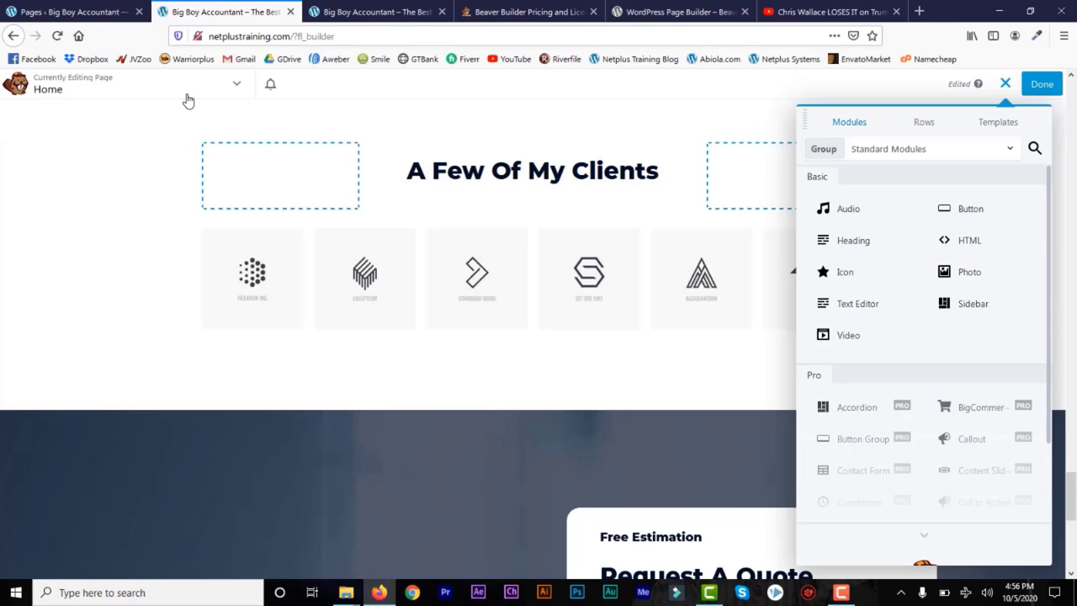
left_click(1041, 84)
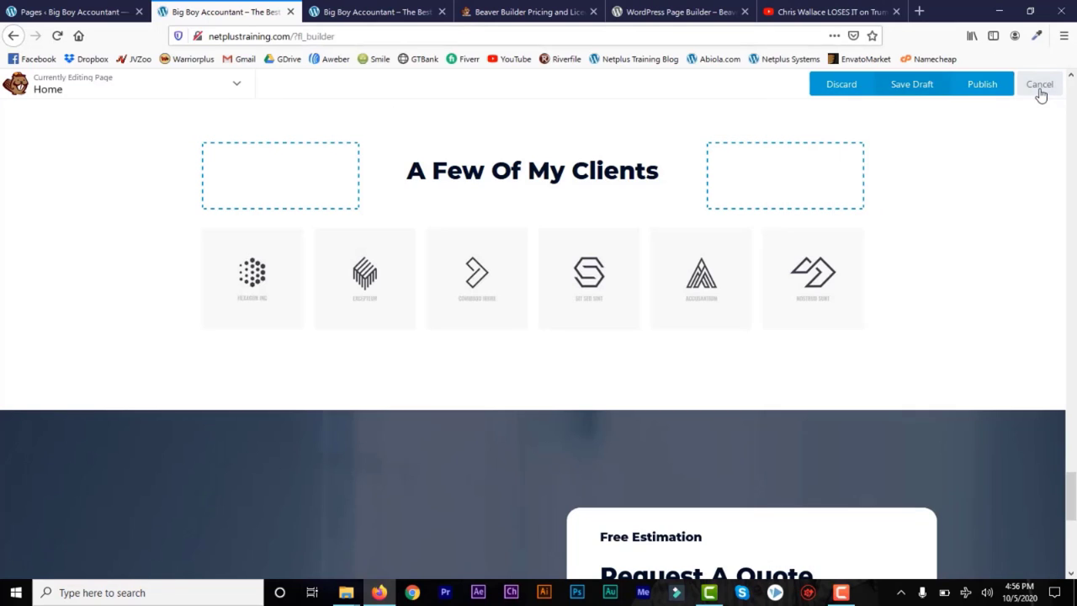
left_click(981, 85)
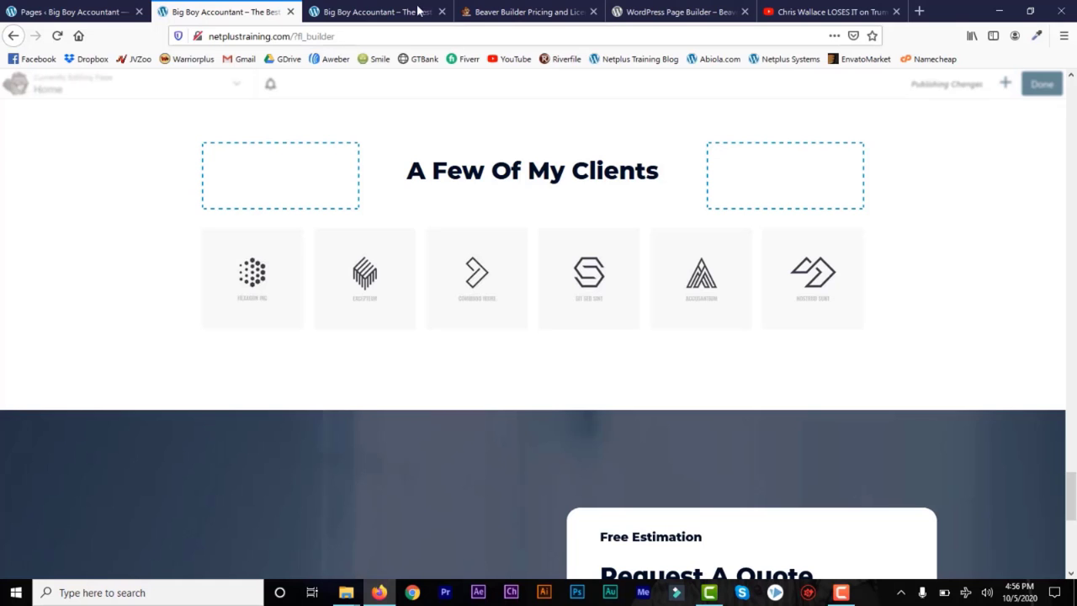
left_click(77, 12)
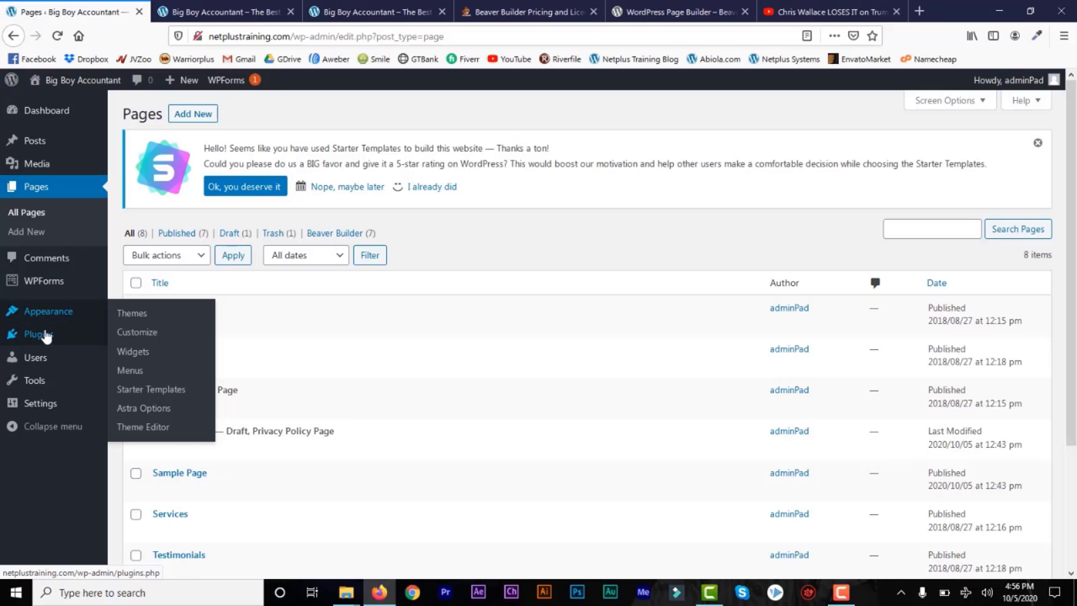
Step: Activate Beaver Builder Pro in Installed Plugins in place of the Lite version
mouse_move(45, 334)
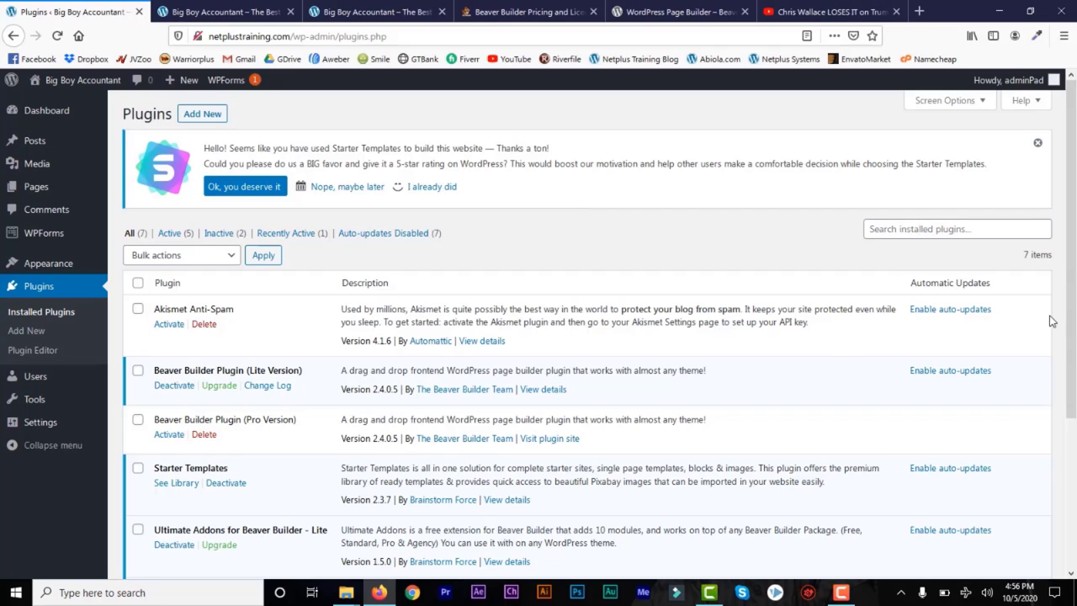
scroll(1073, 276, "down", 1)
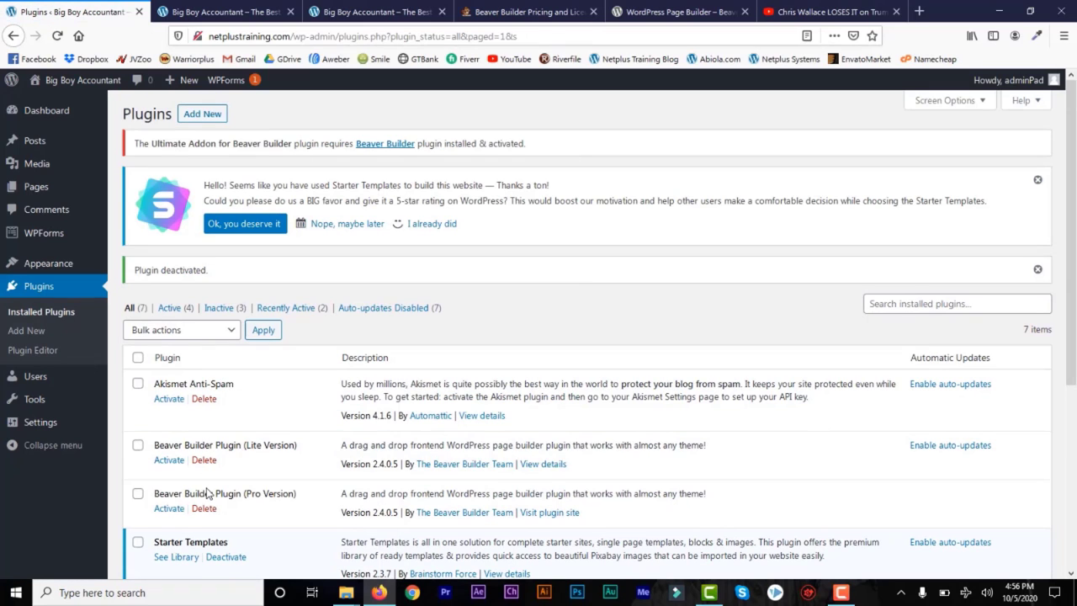
left_click(174, 511)
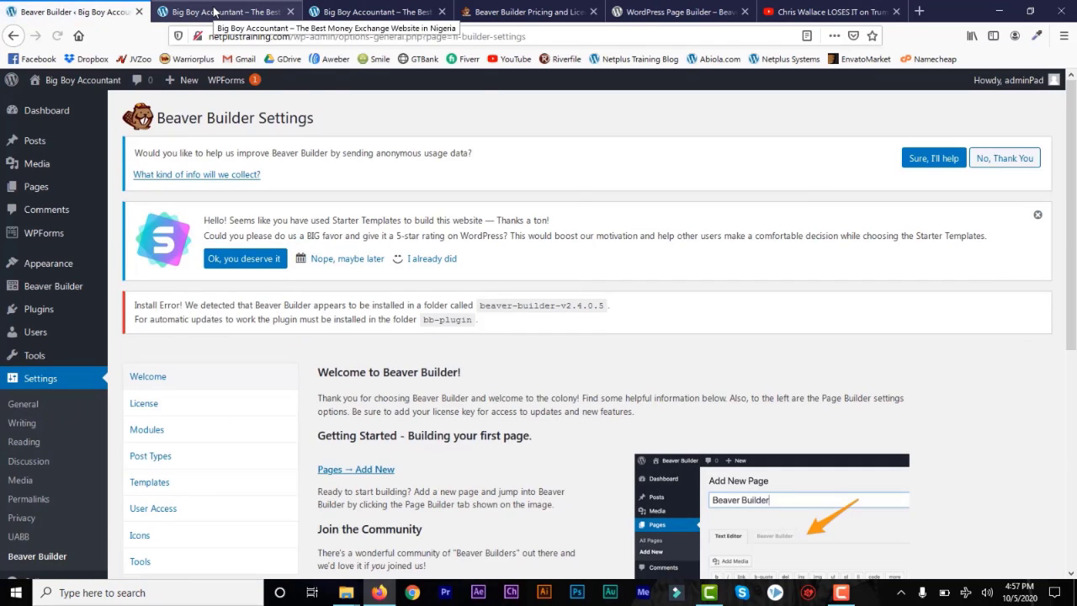
Step: Reload the site's home page and open it in Beaver Builder
left_click(215, 11)
left_click(57, 36)
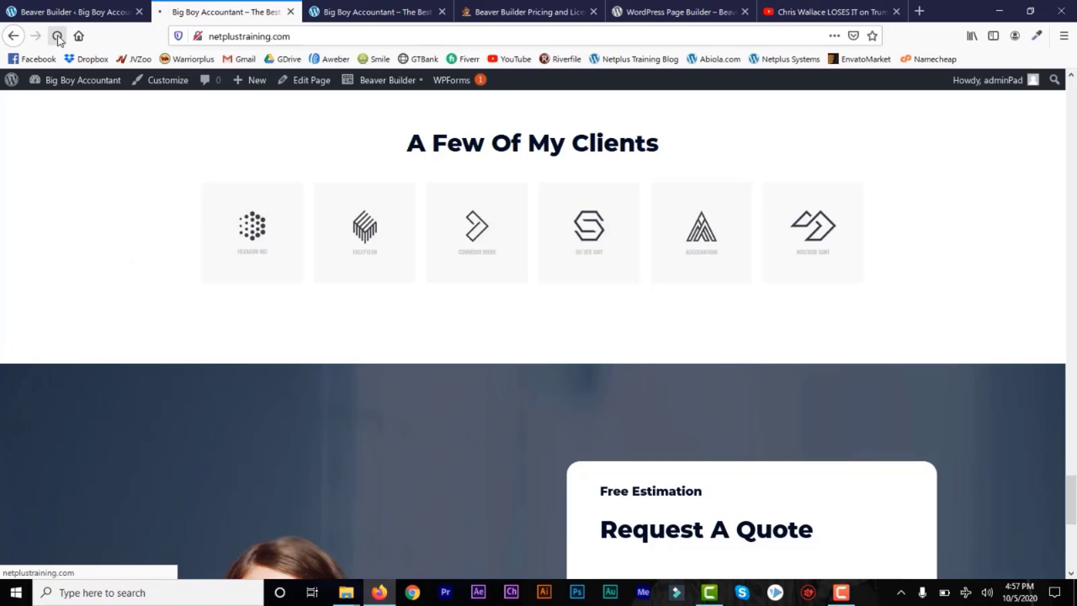
left_click(387, 82)
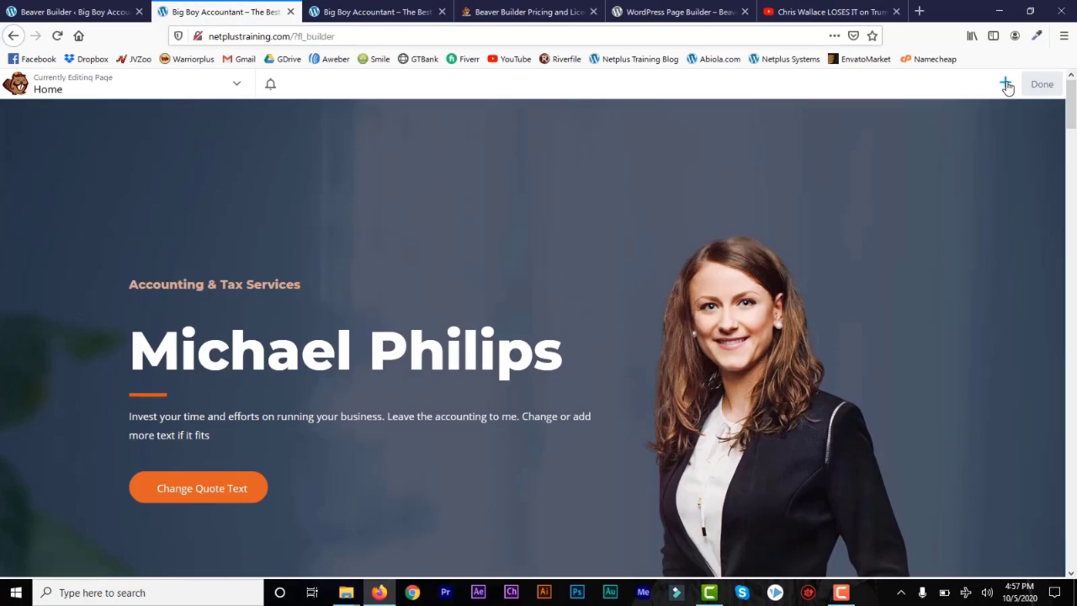
Step: Browse the module panel for new Pro modules like Contact Form and Pricing Table
left_click(1005, 85)
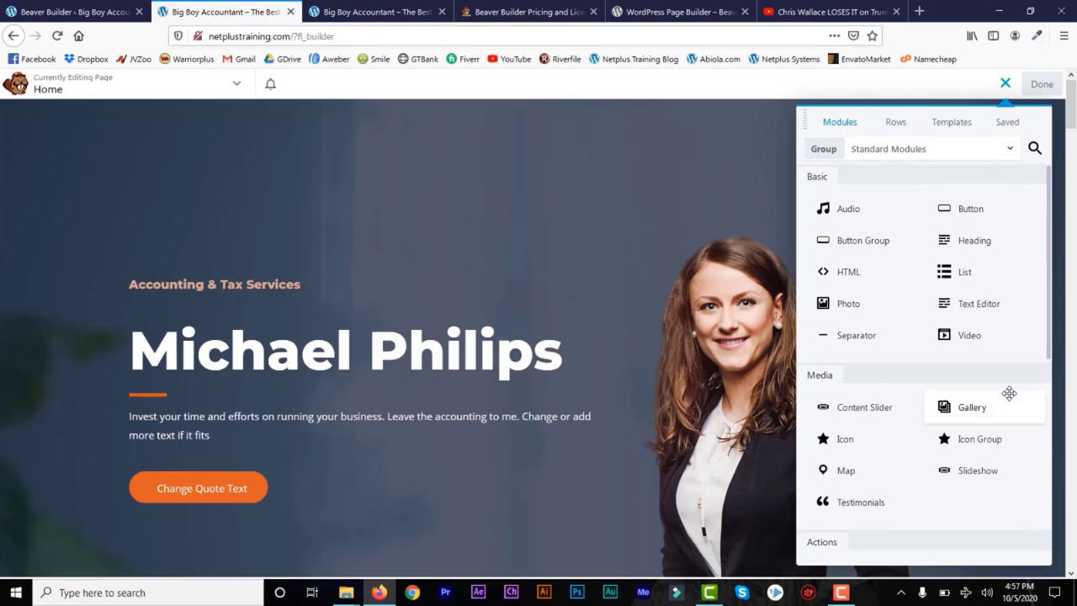
left_click_drag(1048, 290, 1050, 360)
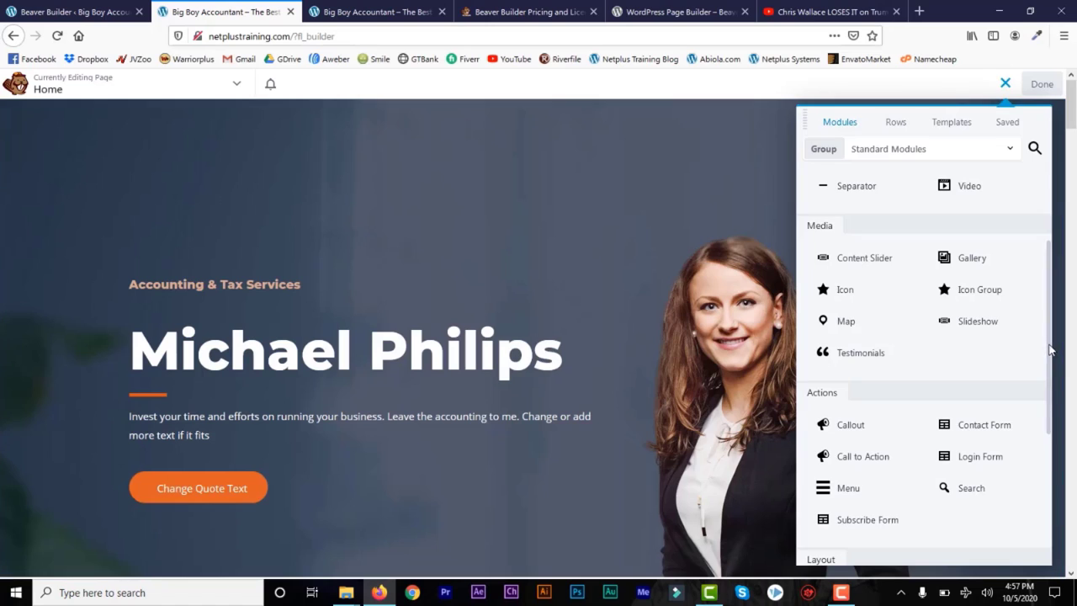
scroll(858, 351, "down", 3)
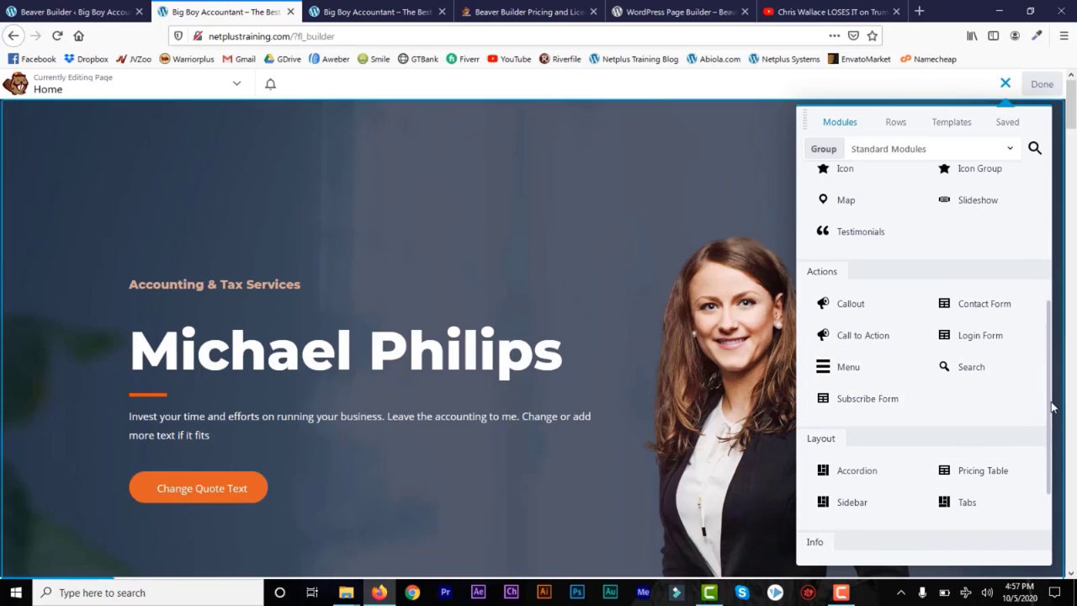
scroll(1036, 395, "down", 2)
scroll(1044, 375, "up", 3)
scroll(1044, 375, "up", 1)
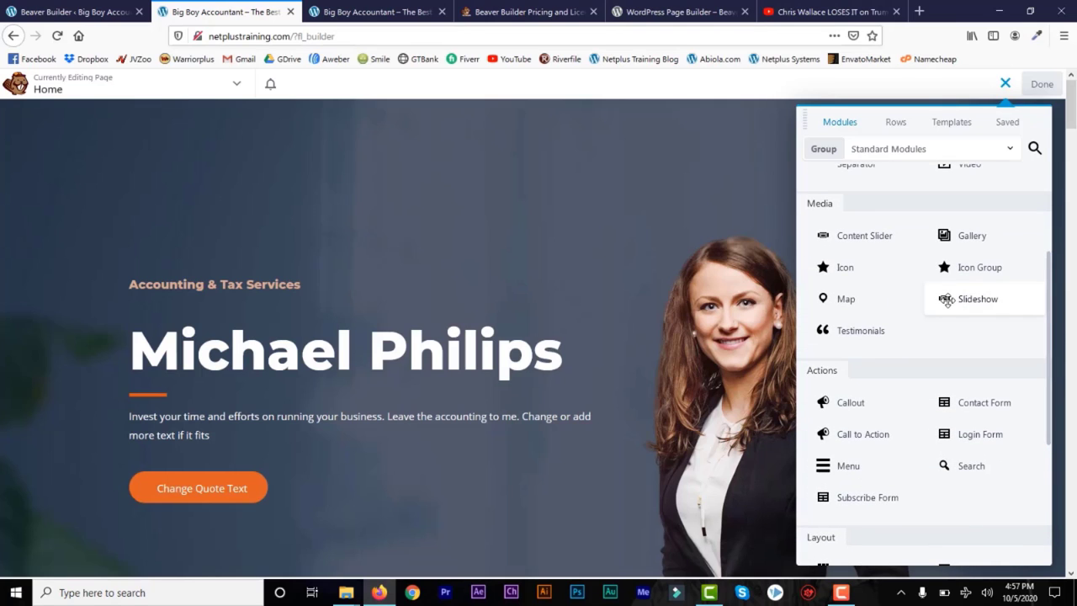
left_click_drag(1072, 128, 1073, 263)
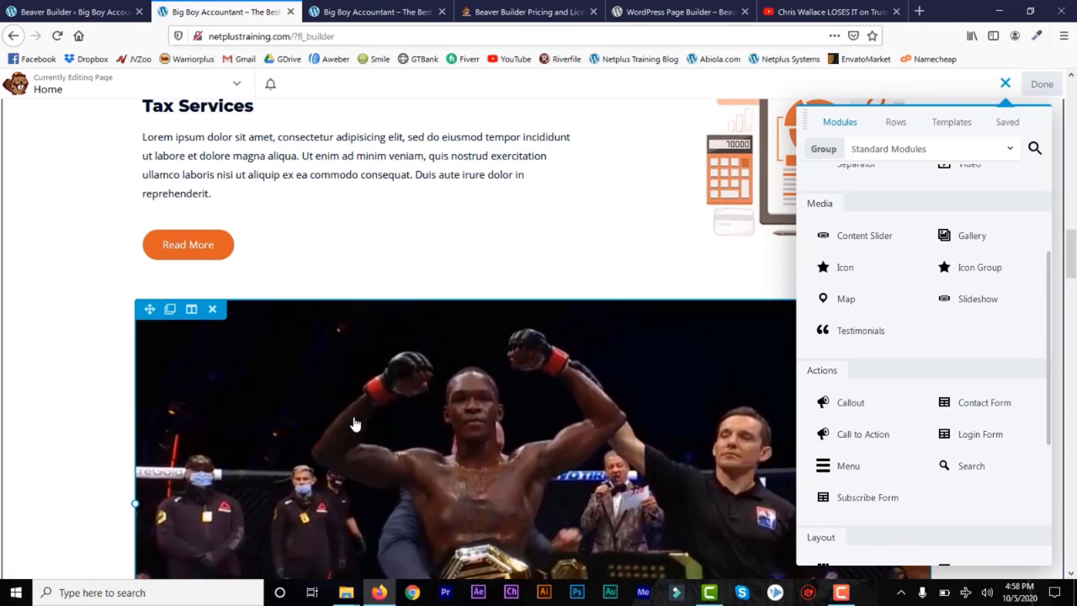
Step: Delete the video module below Tax Services and then its leftover empty row
left_click(212, 311)
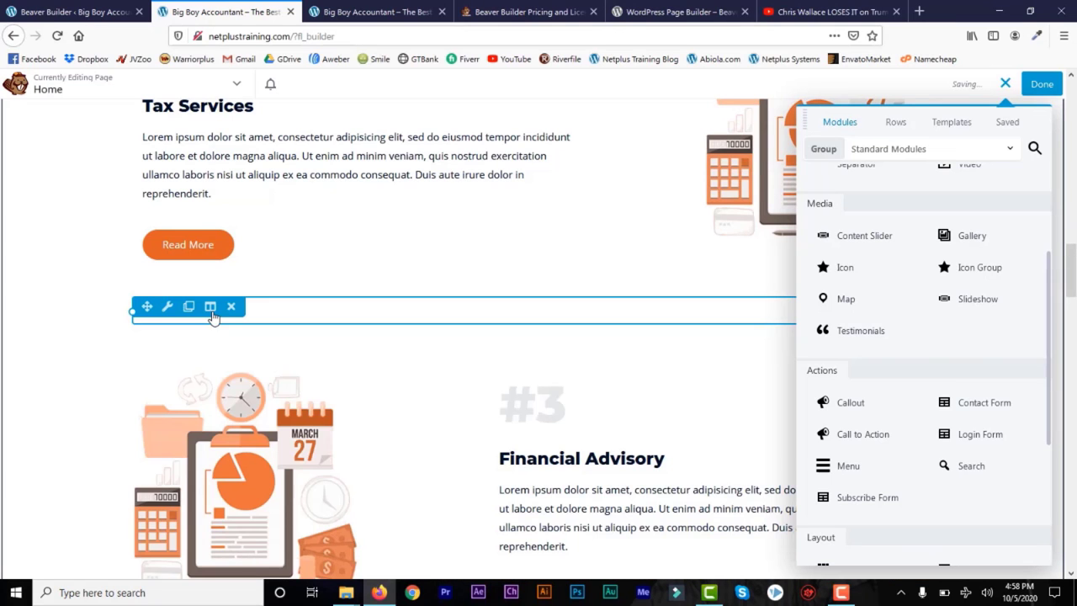
left_click(232, 307)
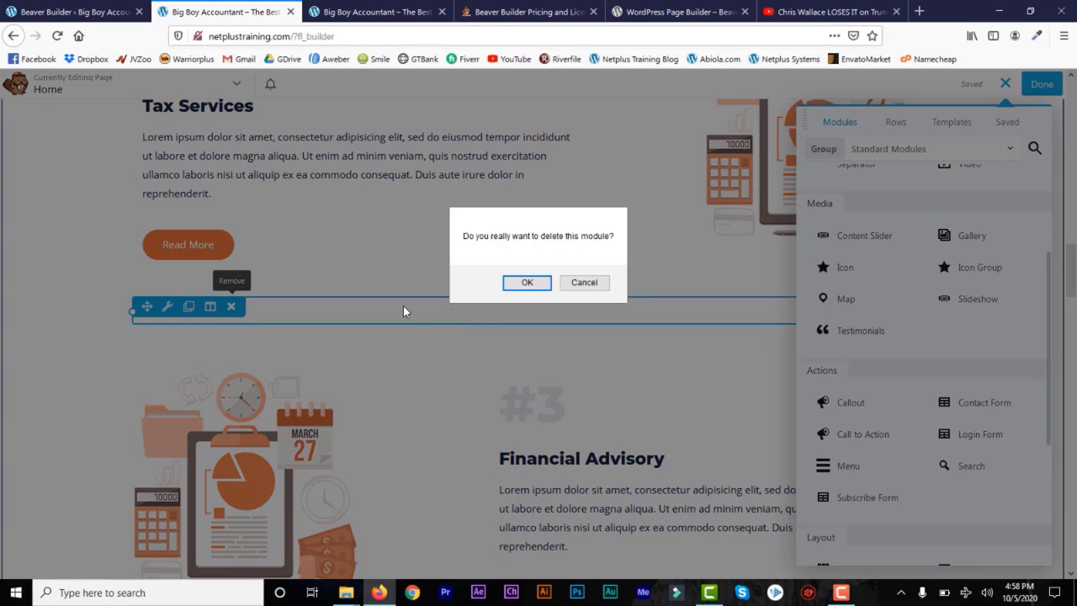
left_click(527, 286)
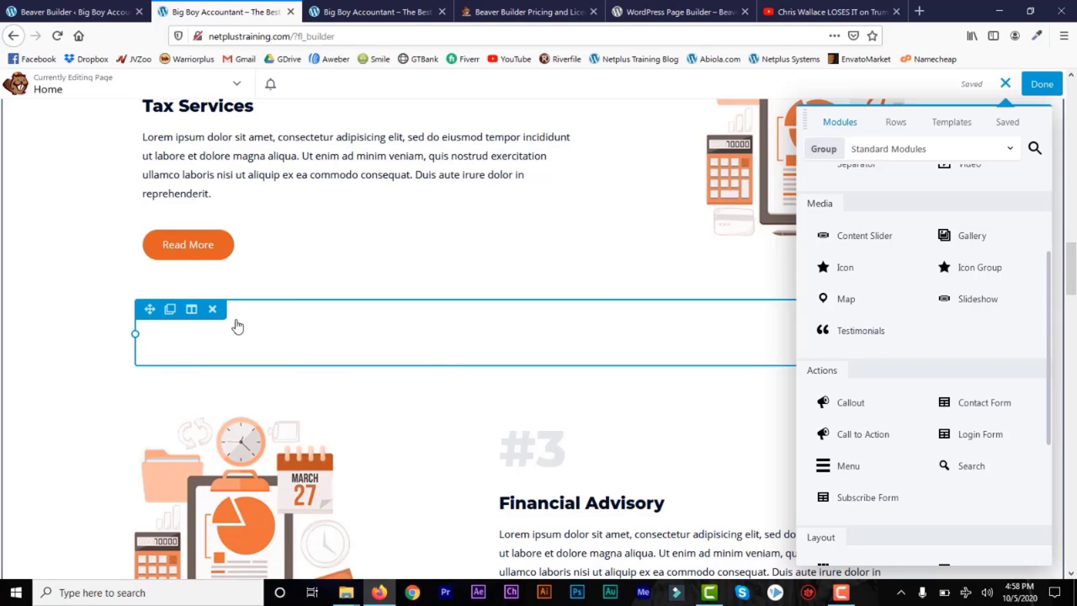
left_click(215, 311)
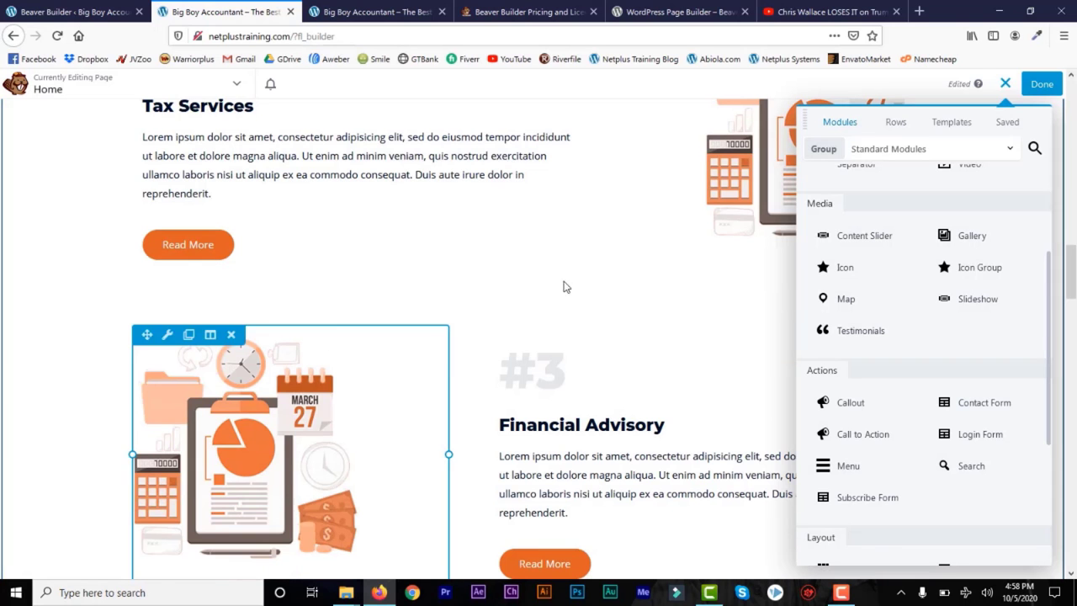
left_click_drag(1075, 284, 1074, 320)
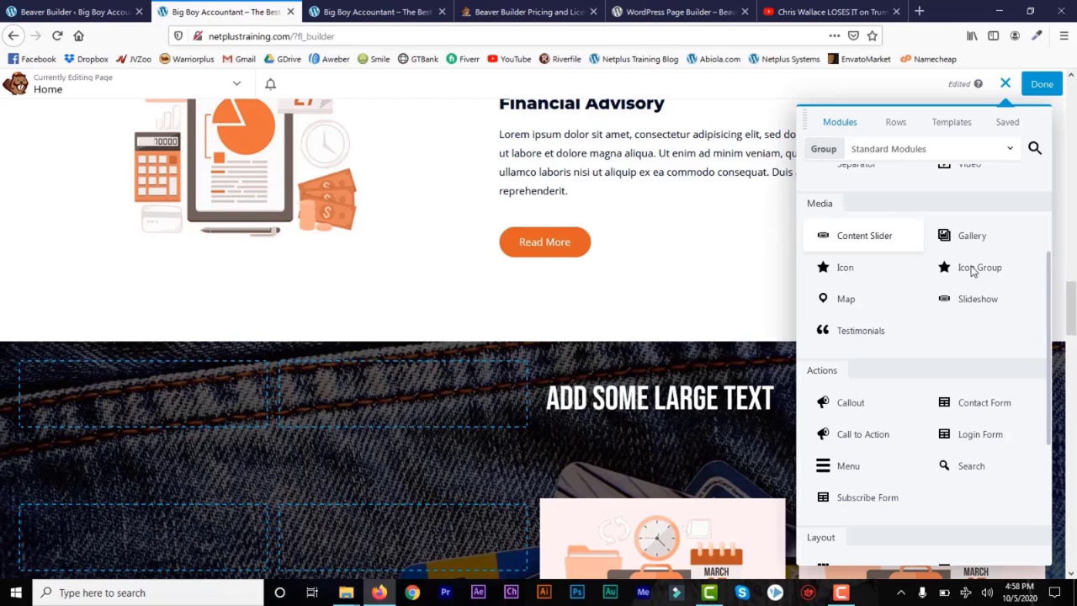
Step: Insert a 1-column row below Financial Advisory and drop a Slideshow module into it
left_click(897, 125)
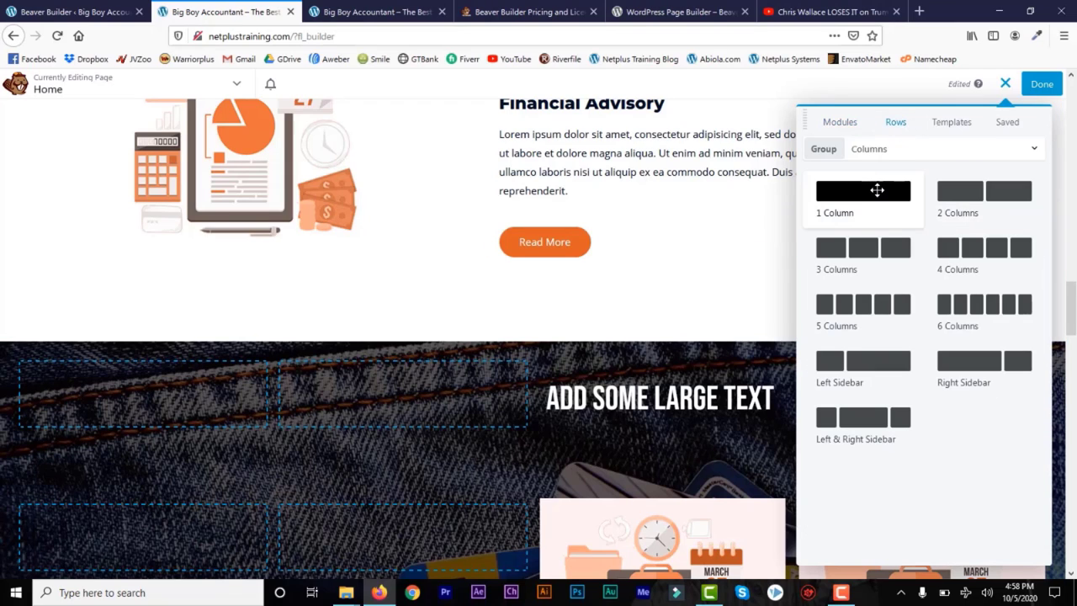
left_click_drag(876, 190, 238, 352)
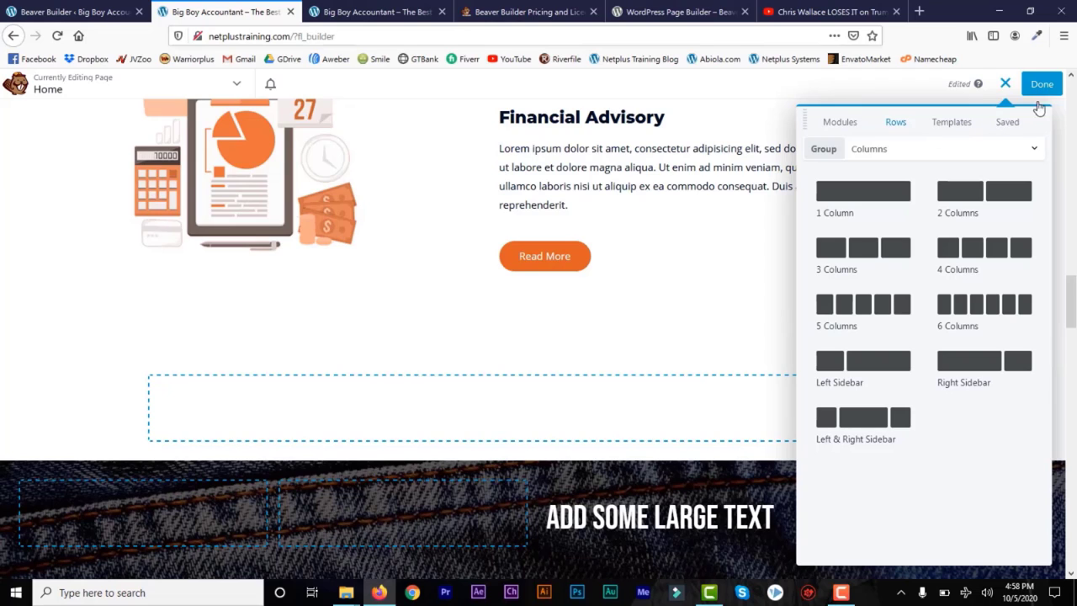
left_click(841, 125)
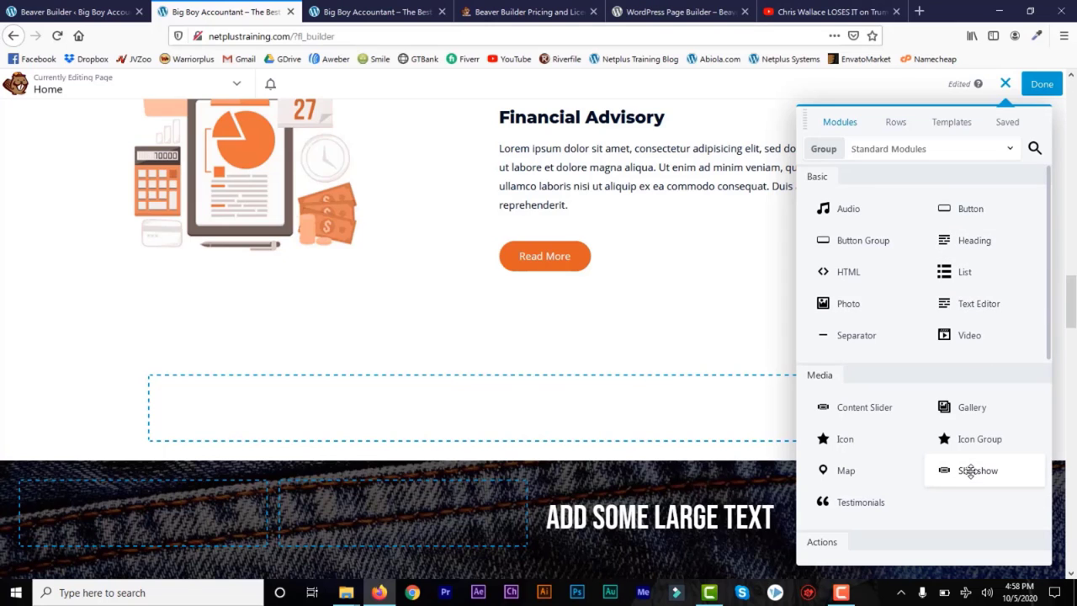
left_click_drag(970, 470, 601, 449)
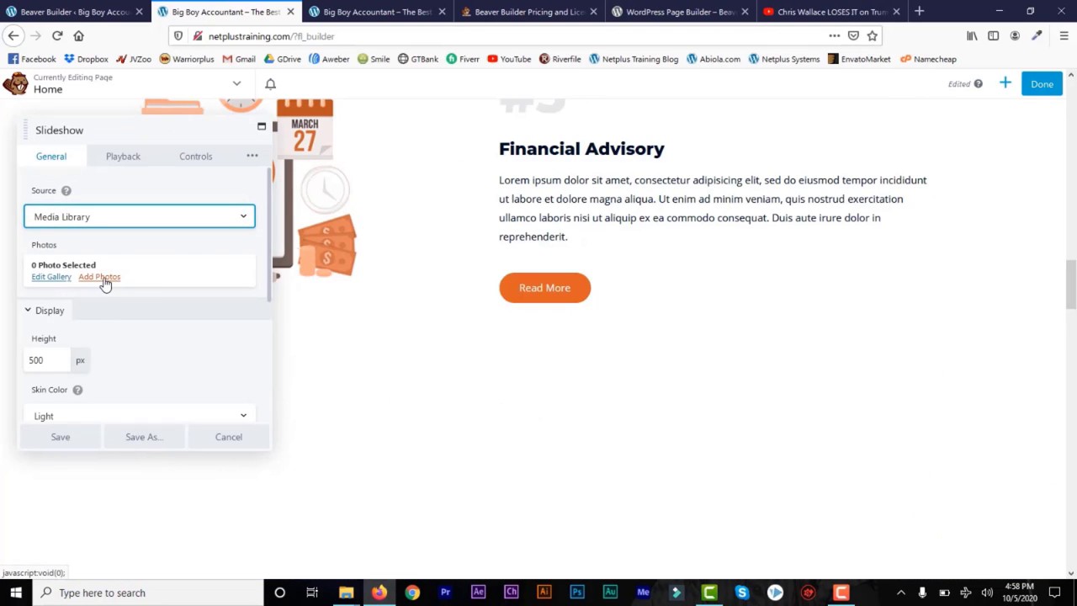
Step: Build the slideshow gallery from bg-04, bg-03 and bg-02 free images, excluding the accountant banner
left_click(100, 277)
left_click(495, 349)
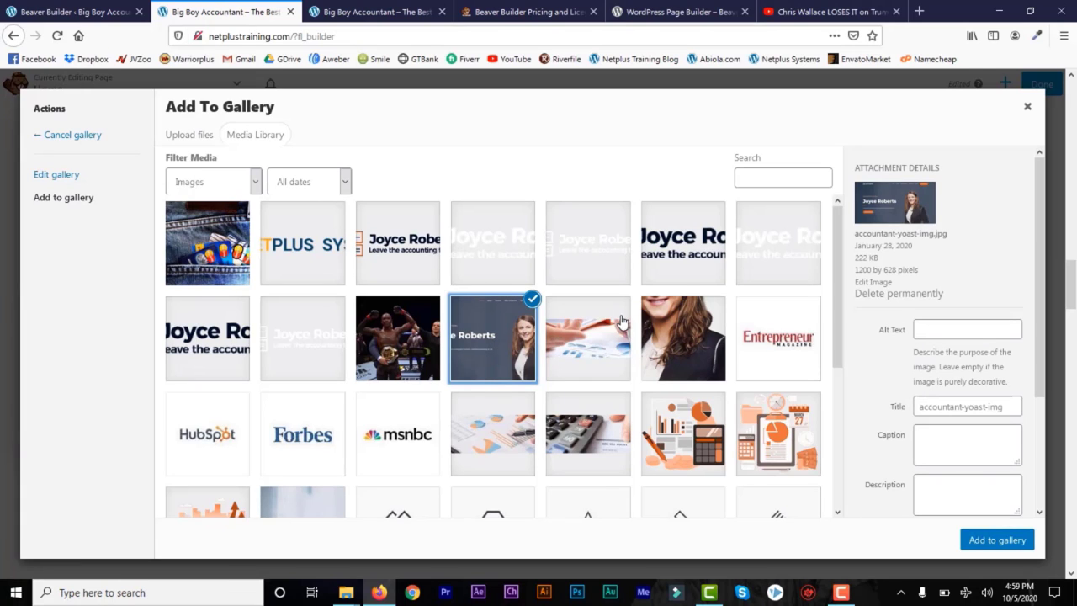
left_click(611, 339)
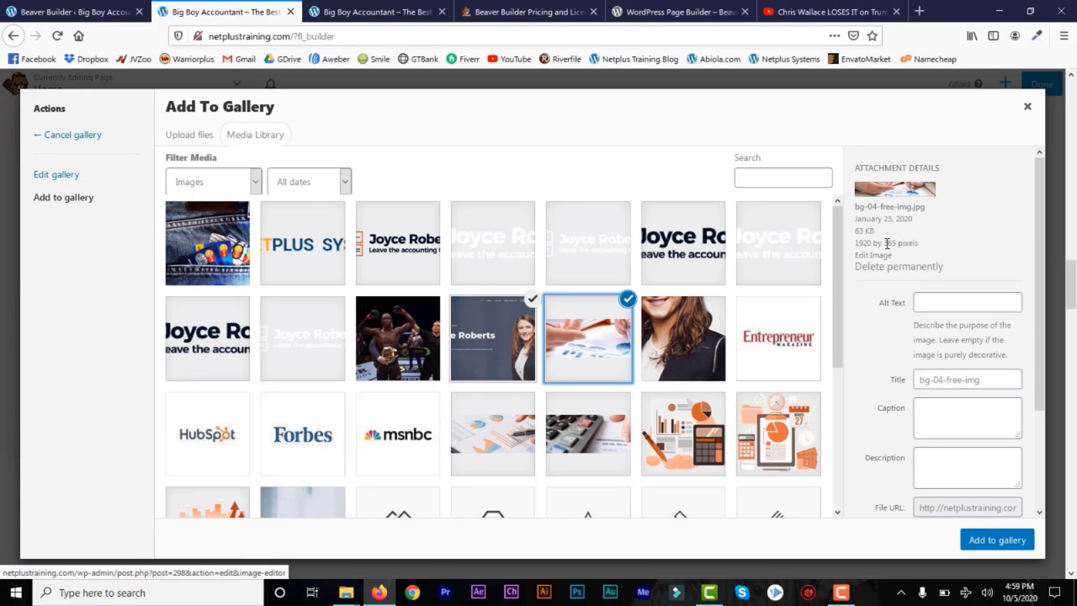
left_click(512, 333)
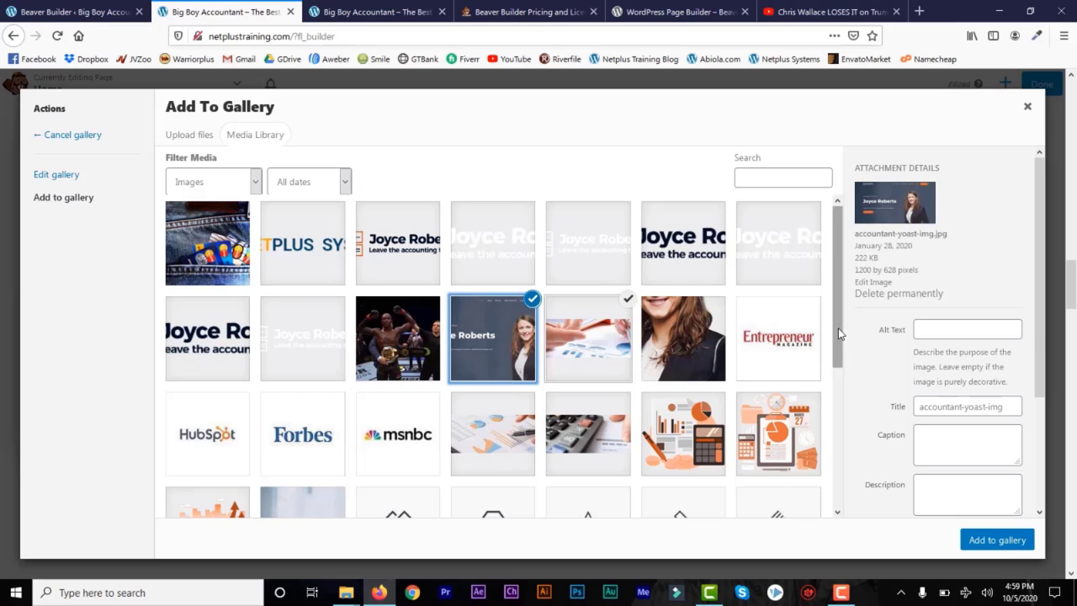
left_click_drag(838, 328, 838, 382)
left_click(584, 331)
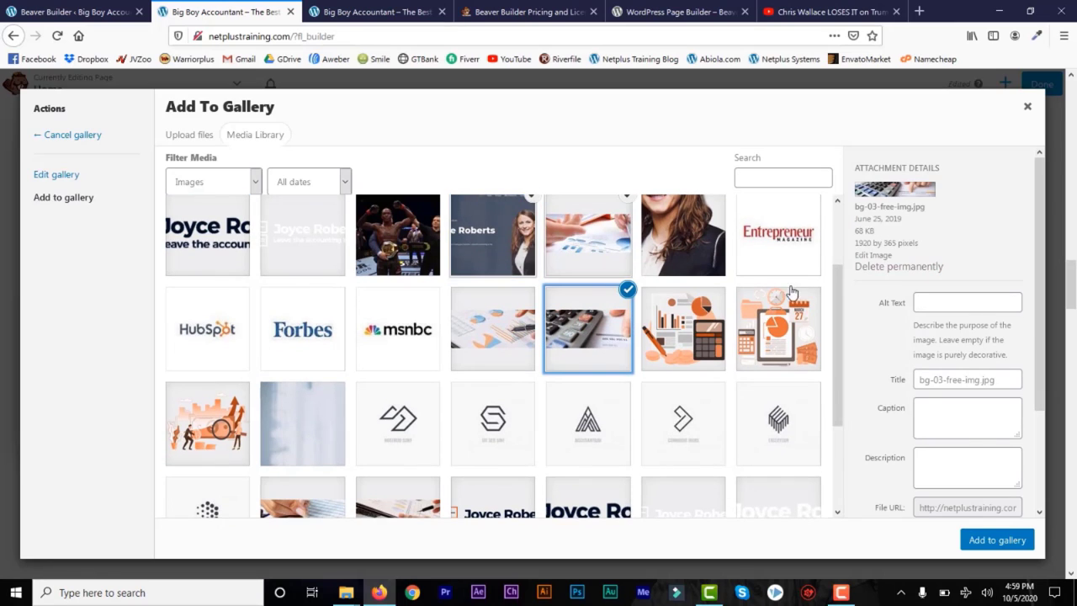
left_click(503, 338)
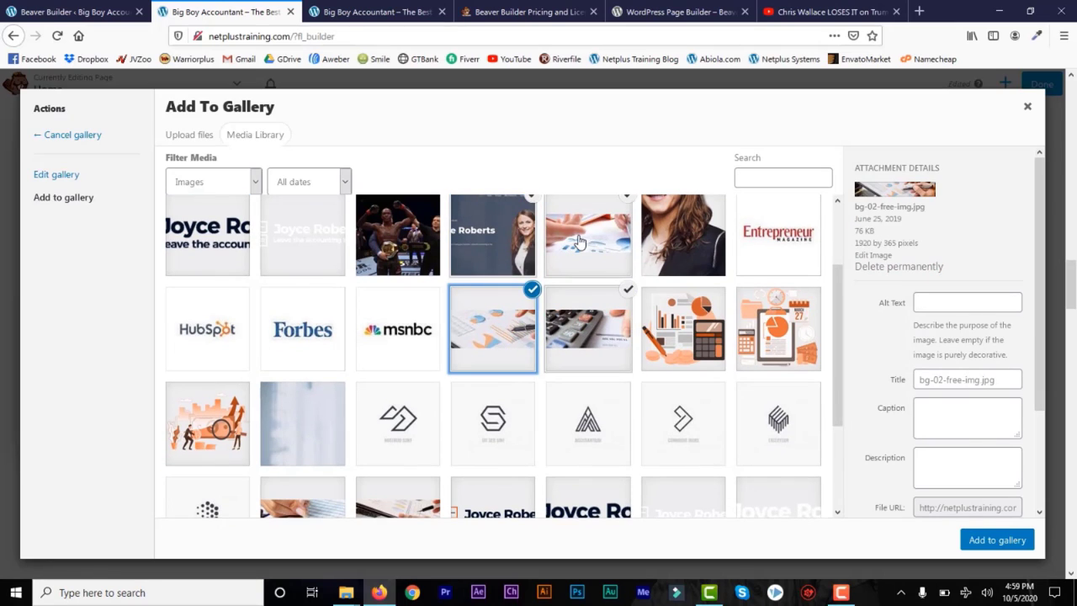
left_click(525, 240)
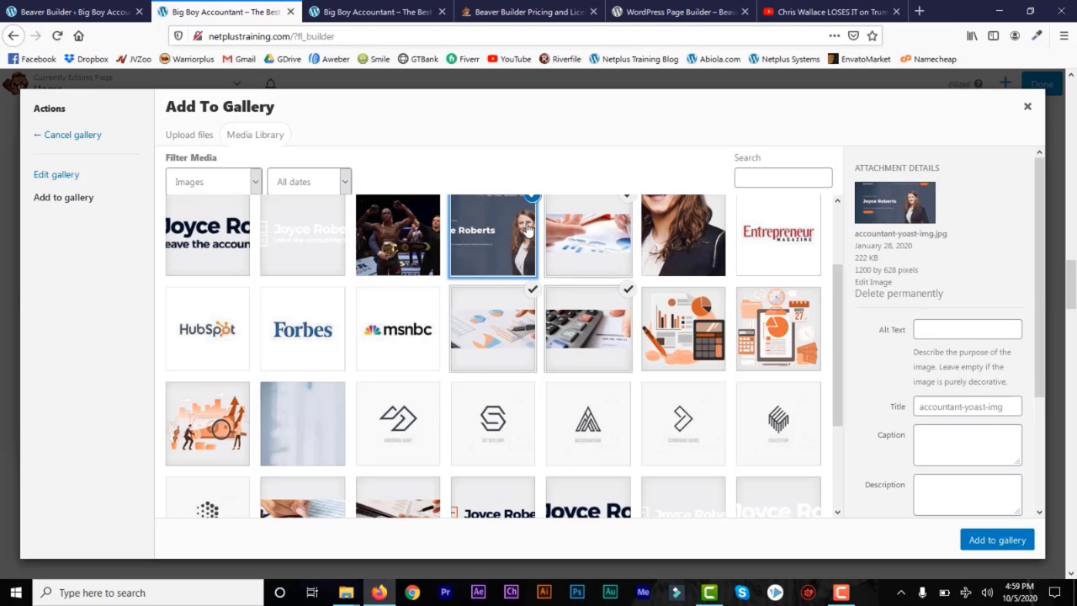
left_click(532, 200)
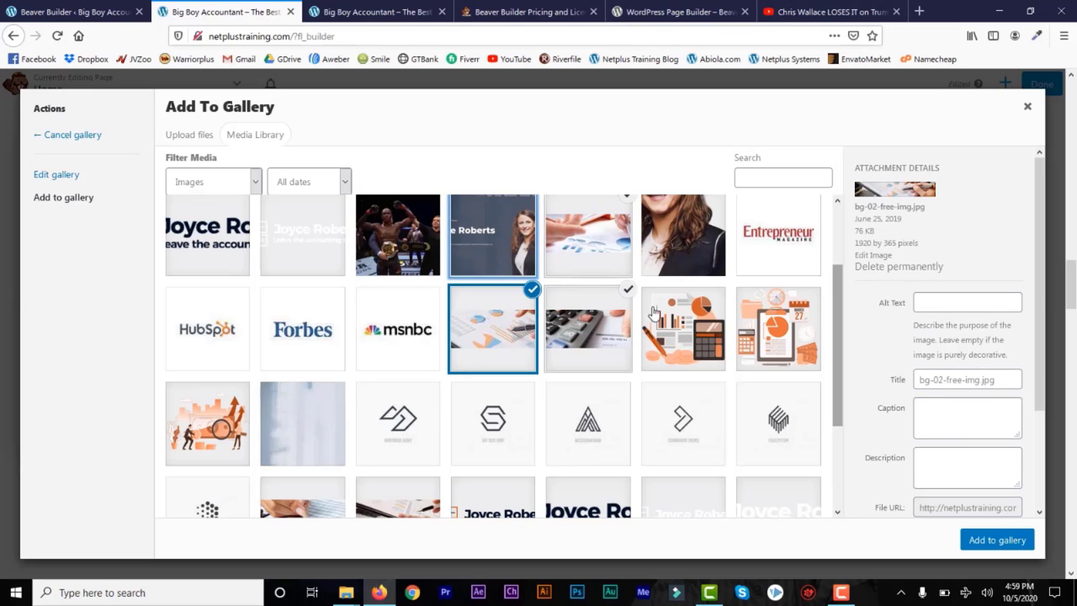
left_click(997, 540)
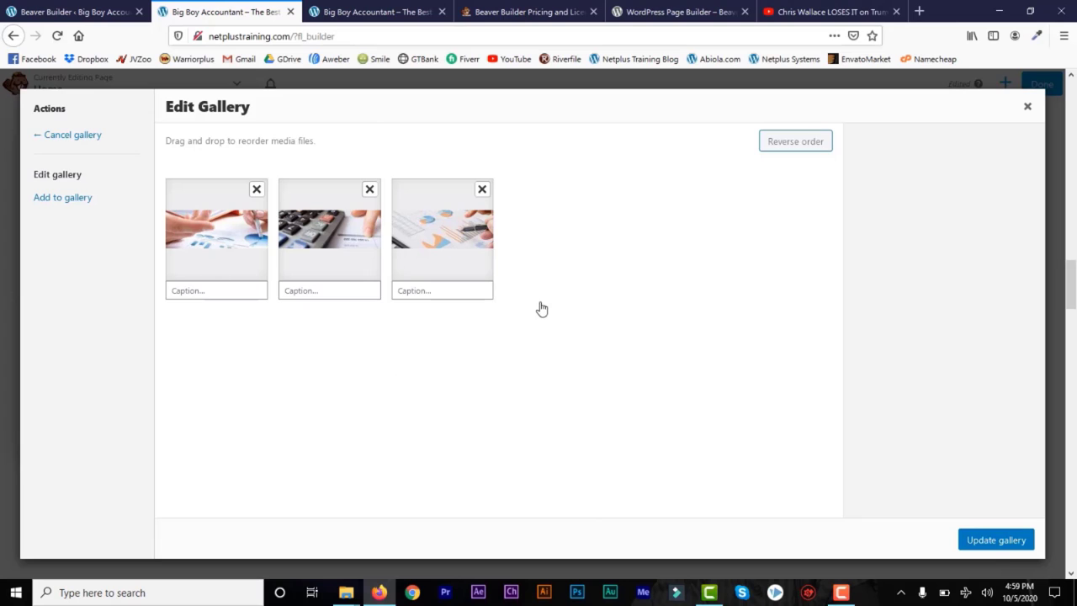
left_click(996, 540)
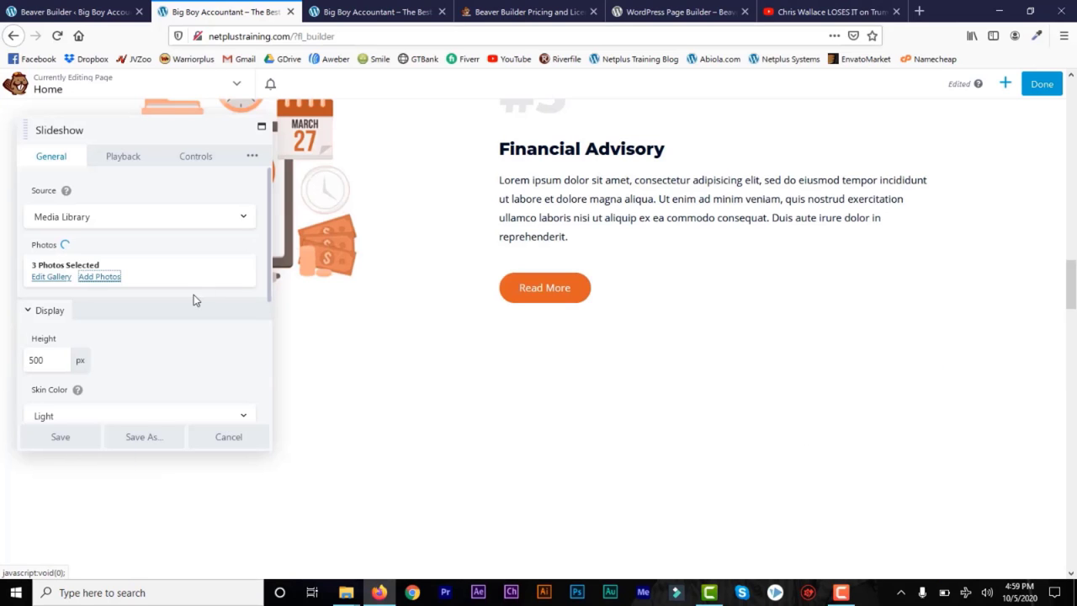
Step: Keep Auto Play on with speed 3 and Fade transition, then save the slideshow
left_click_drag(271, 252, 271, 217)
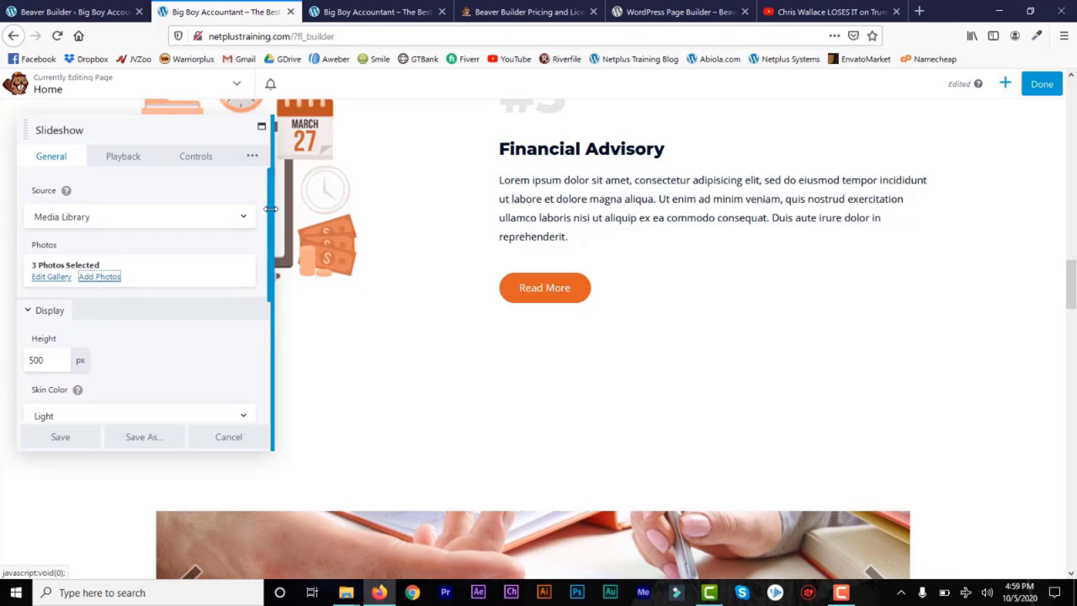
left_click(135, 160)
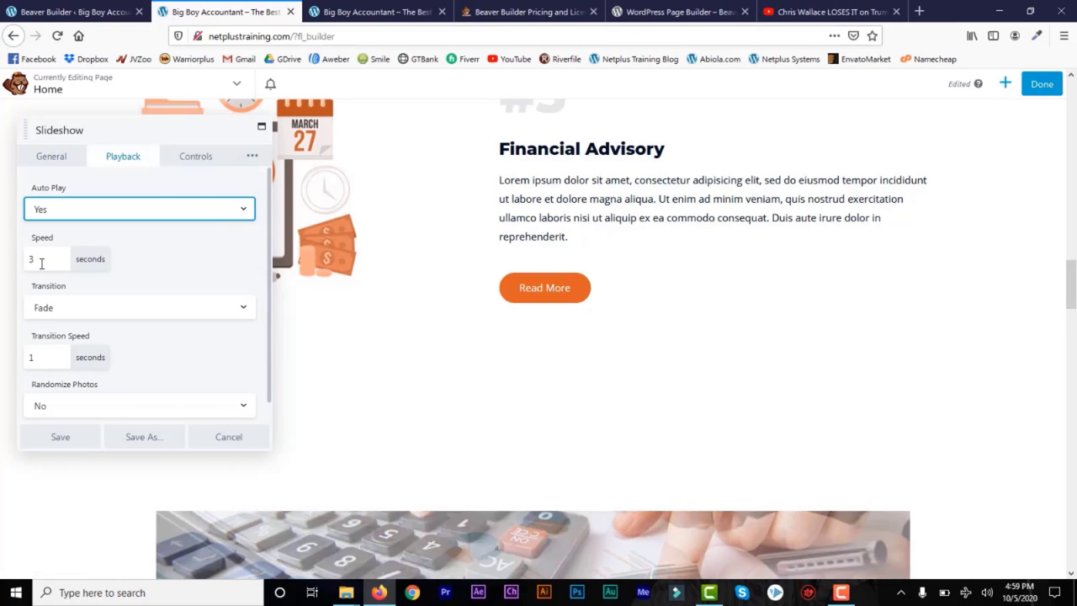
left_click(60, 438)
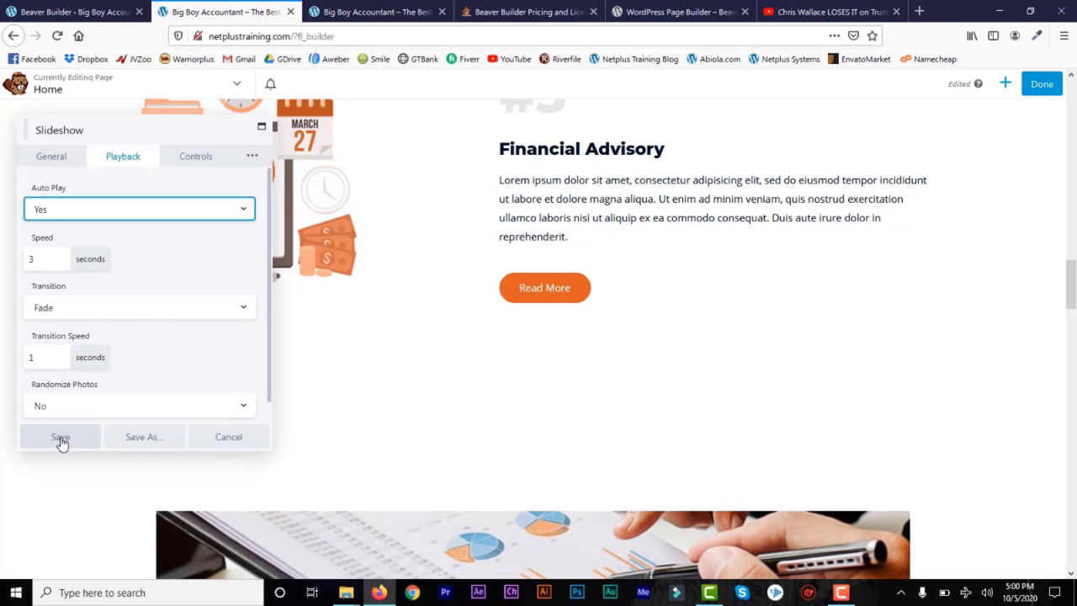
left_click_drag(1072, 271, 1072, 302)
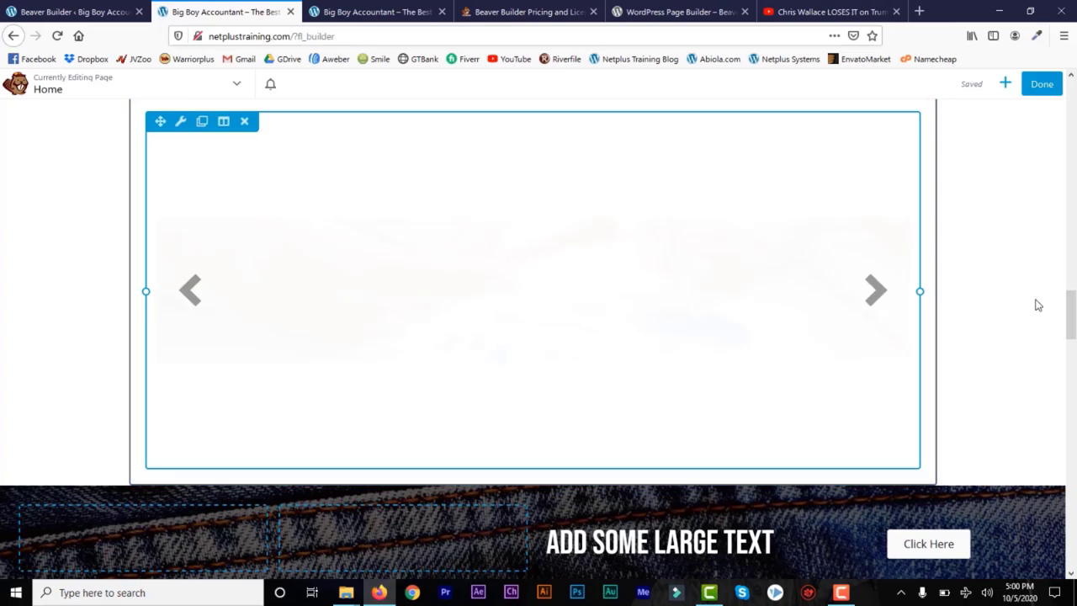
Step: In the slideshow's Row Settings, set Width and Content Width to Full Width and save
scroll(555, 316, "up", 3)
mouse_move(197, 395)
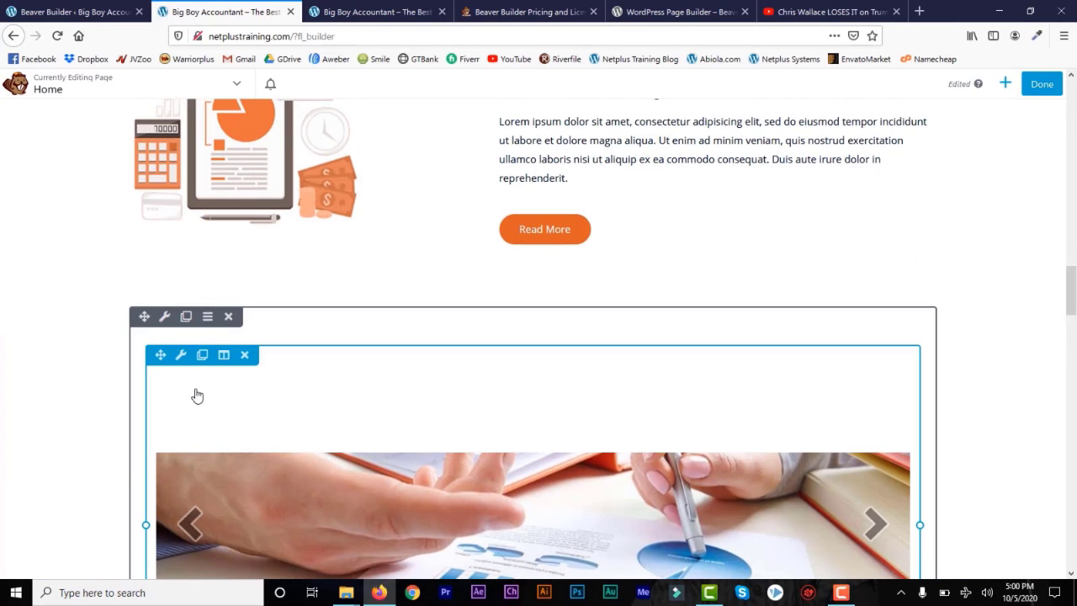
left_click(164, 317)
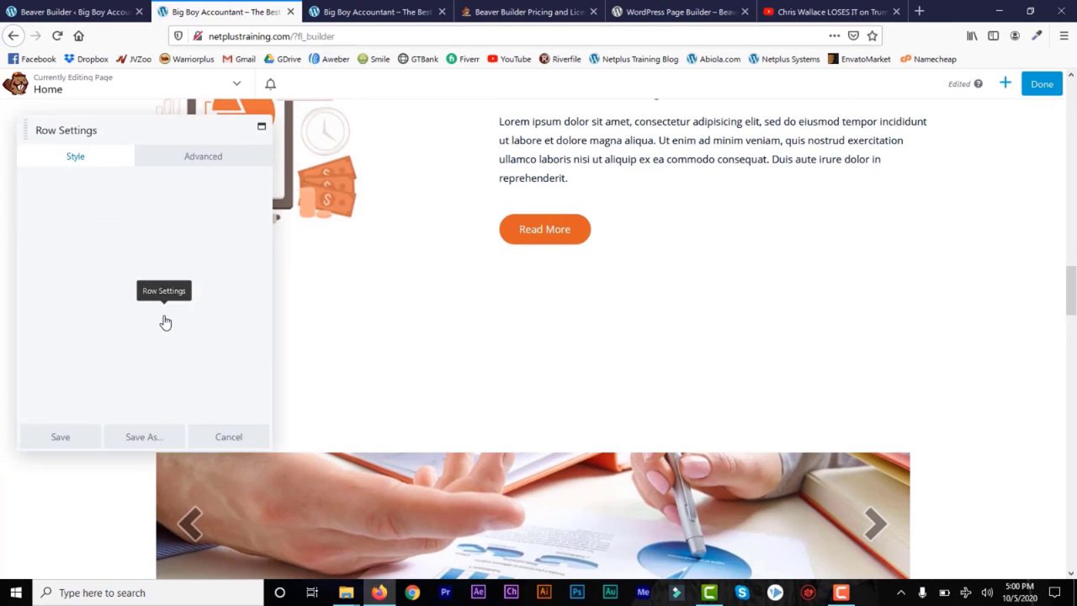
left_click(236, 219)
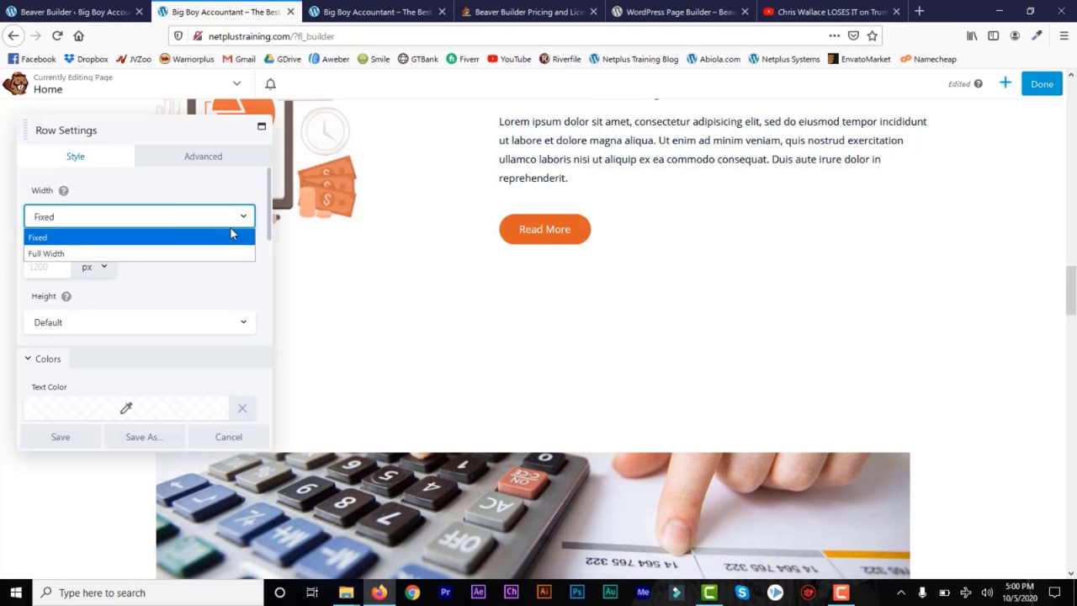
left_click(232, 253)
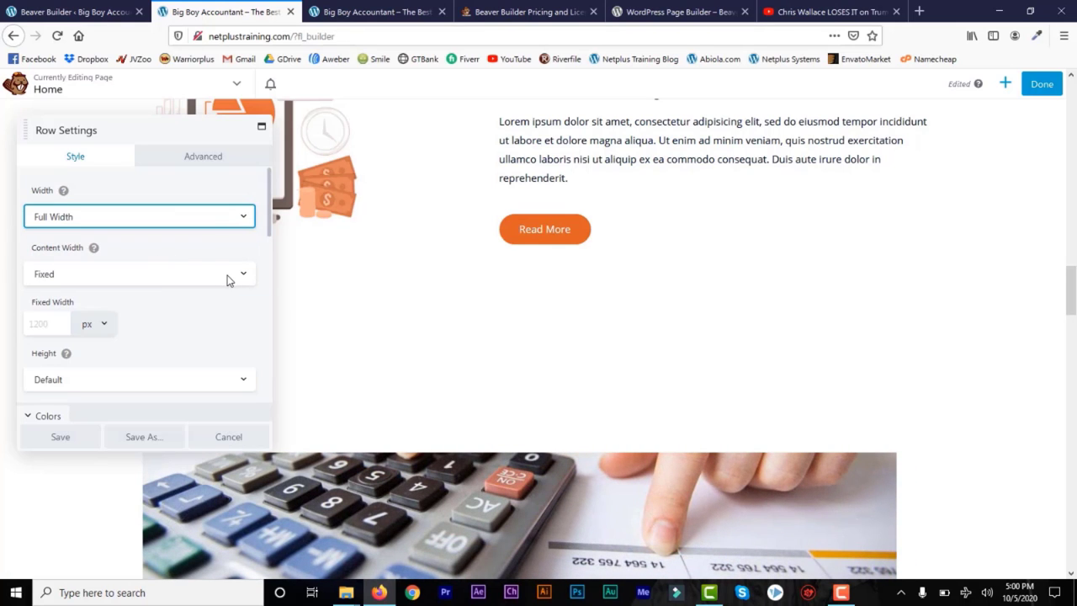
left_click(227, 278)
left_click(224, 314)
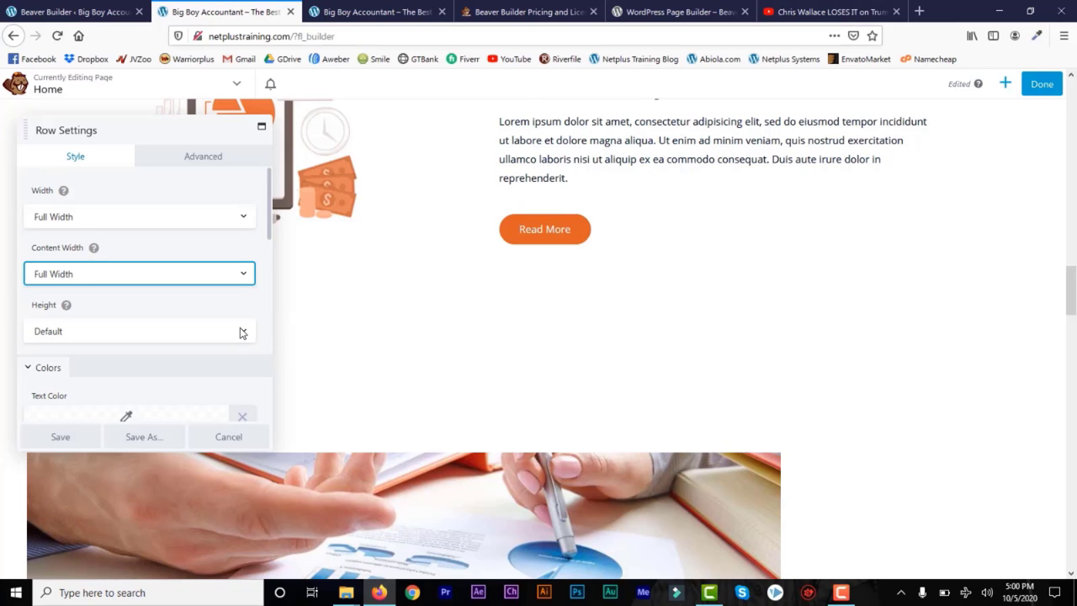
left_click(62, 437)
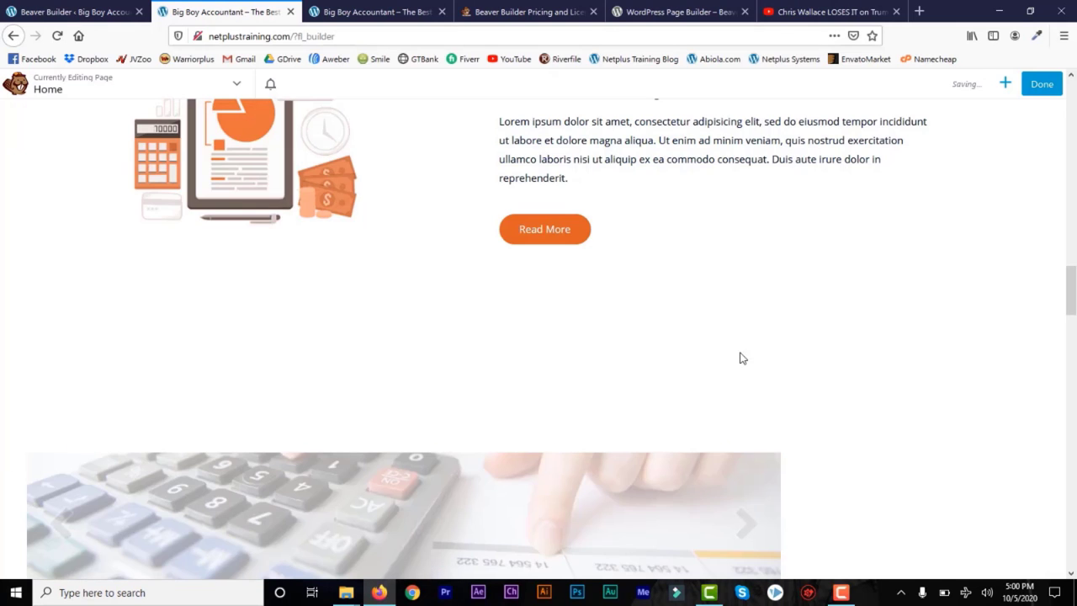
left_click_drag(1072, 306, 1073, 329)
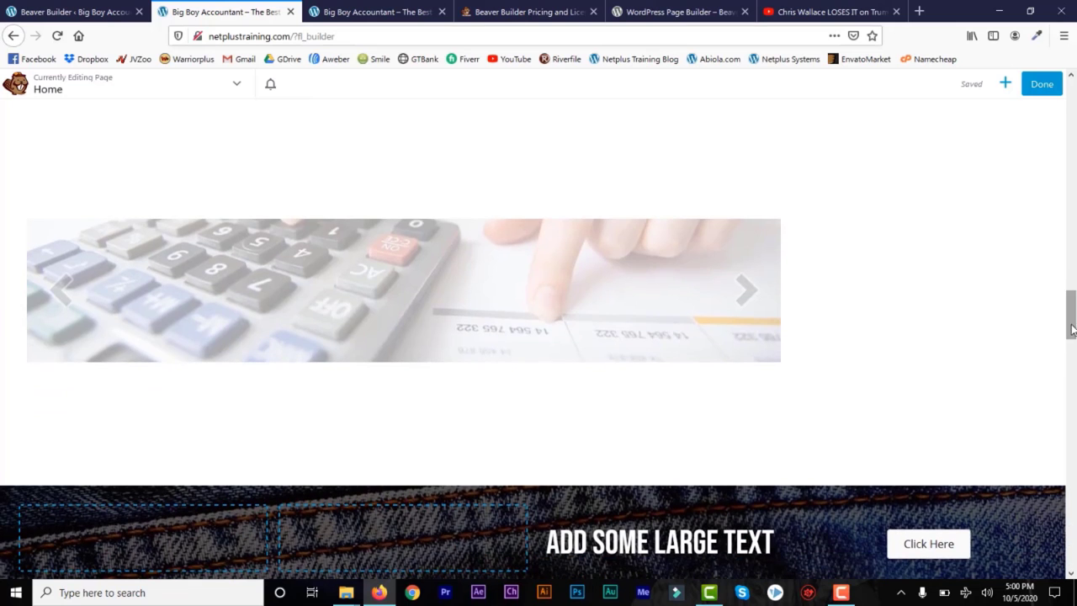
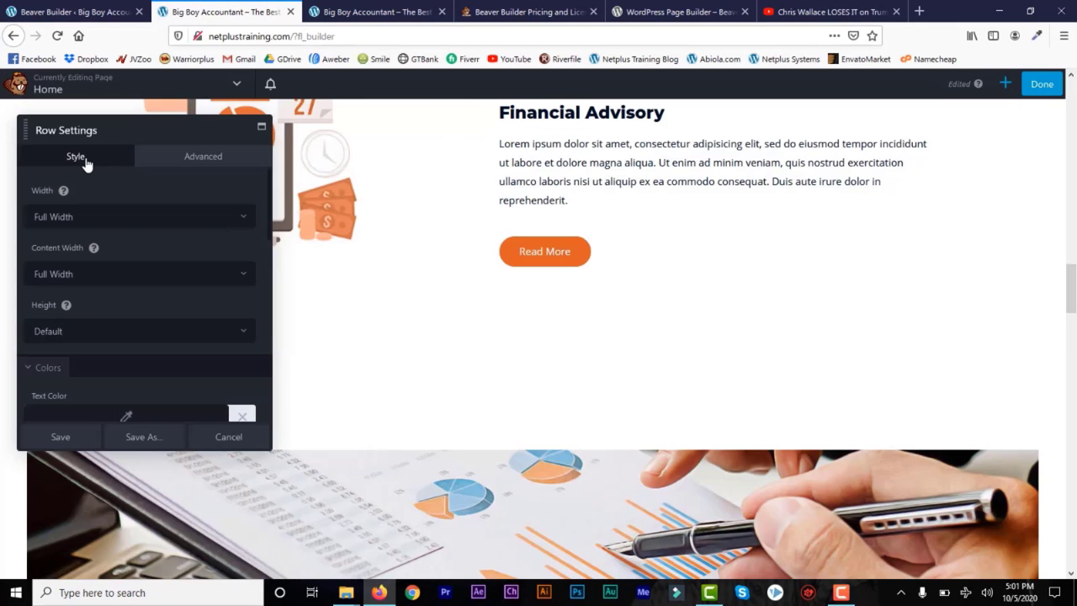
Step: Check the slider row's Width dropdown, then cancel Row Settings without saving
left_click(243, 220)
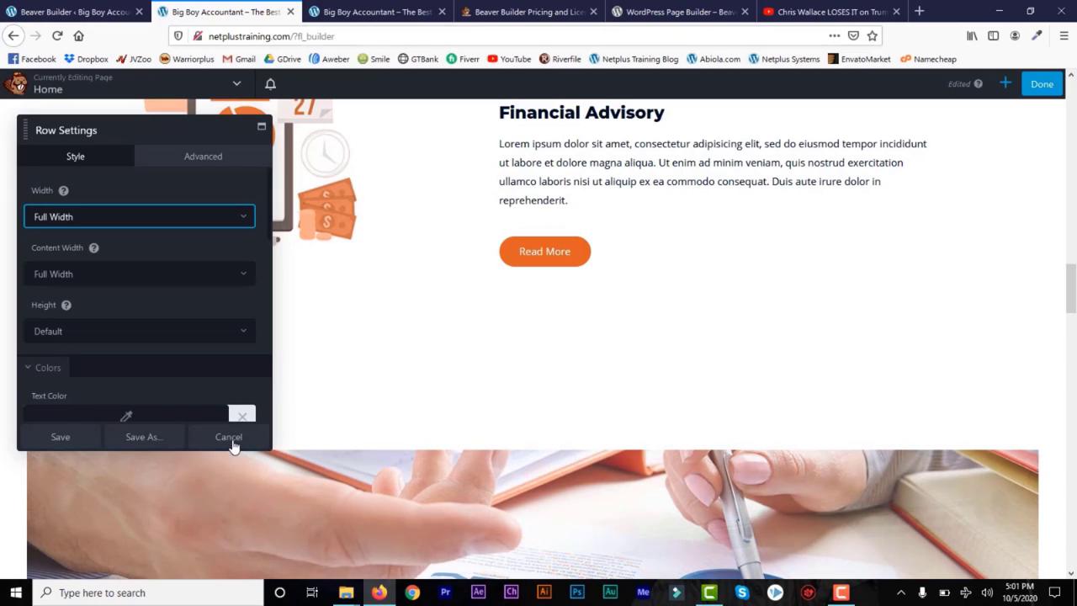
left_click(231, 439)
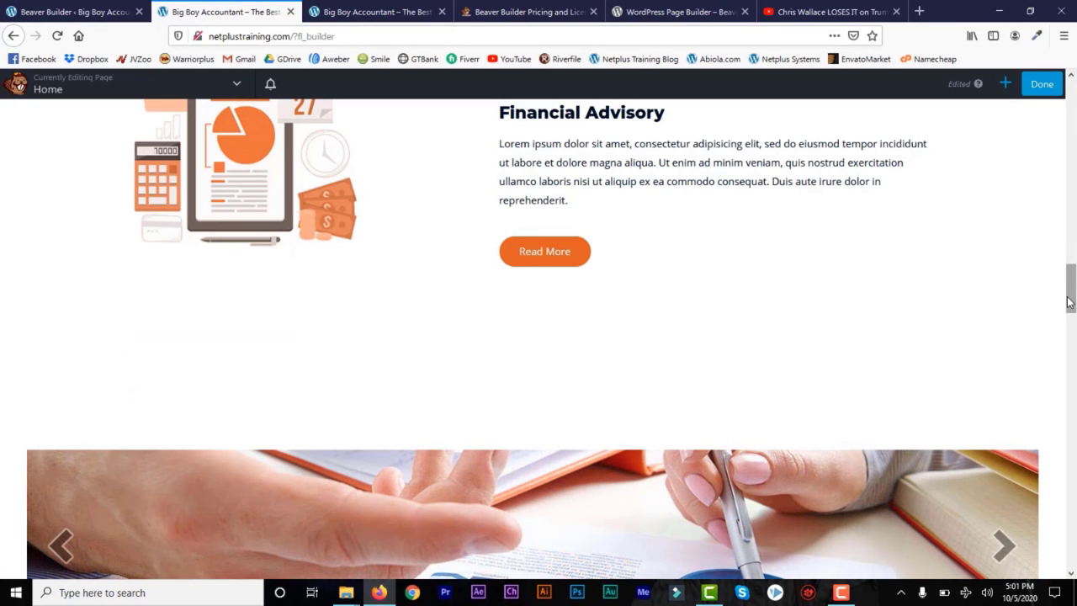
Step: Remove the calculator image slider row and the denim-background row, confirming each deletion
scroll(601, 291, "down", 3)
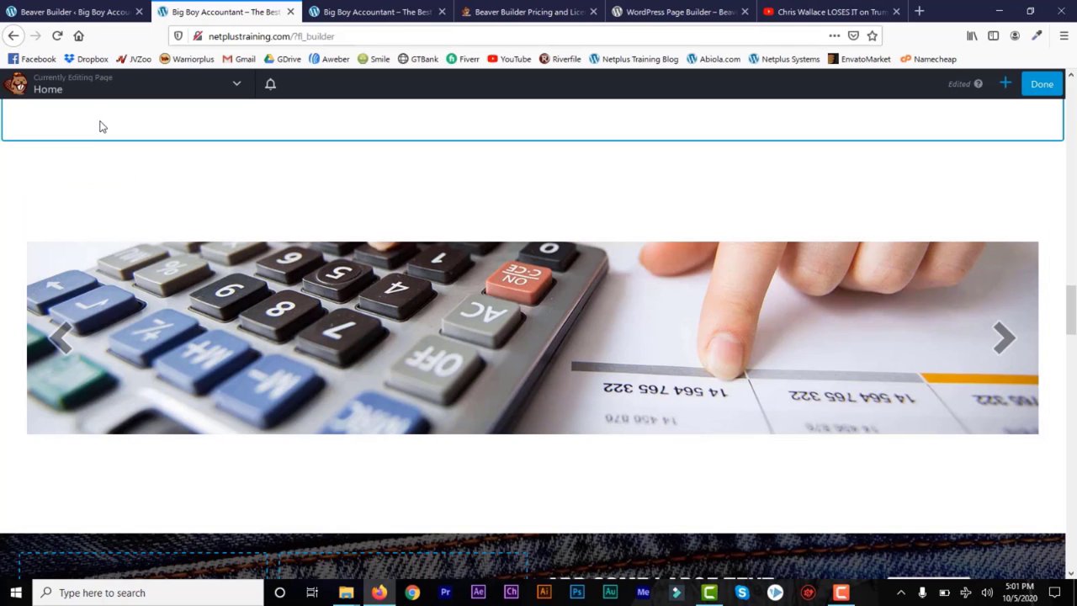
left_click(101, 131)
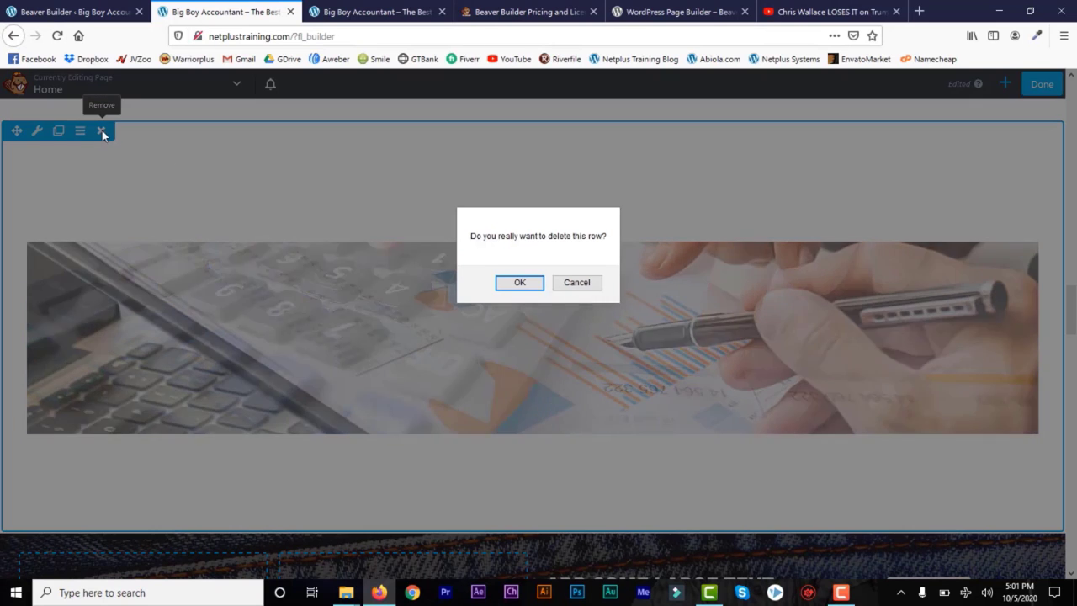
left_click(515, 282)
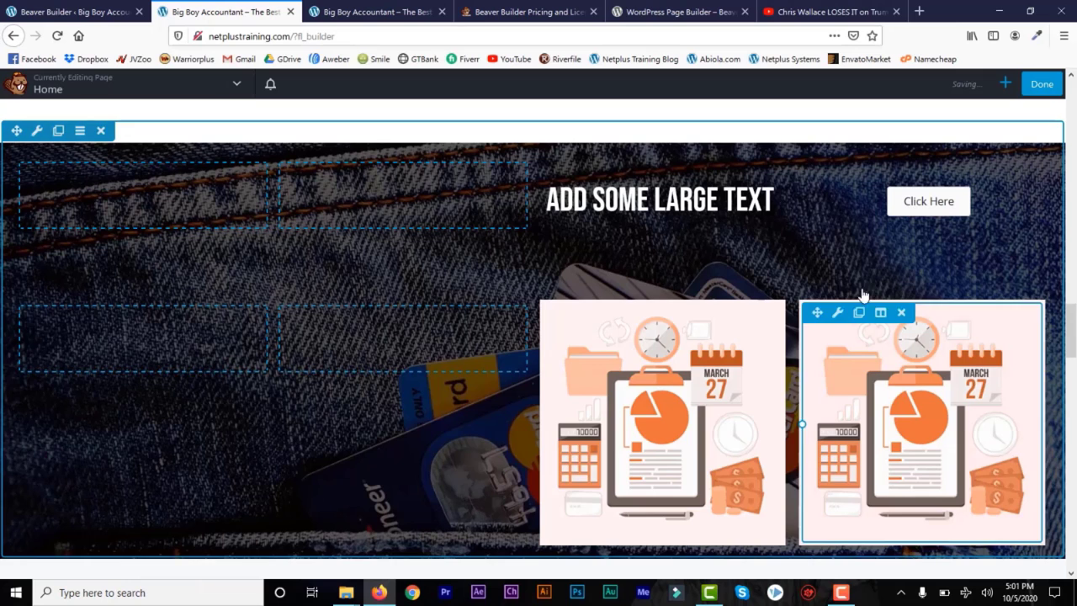
left_click(101, 131)
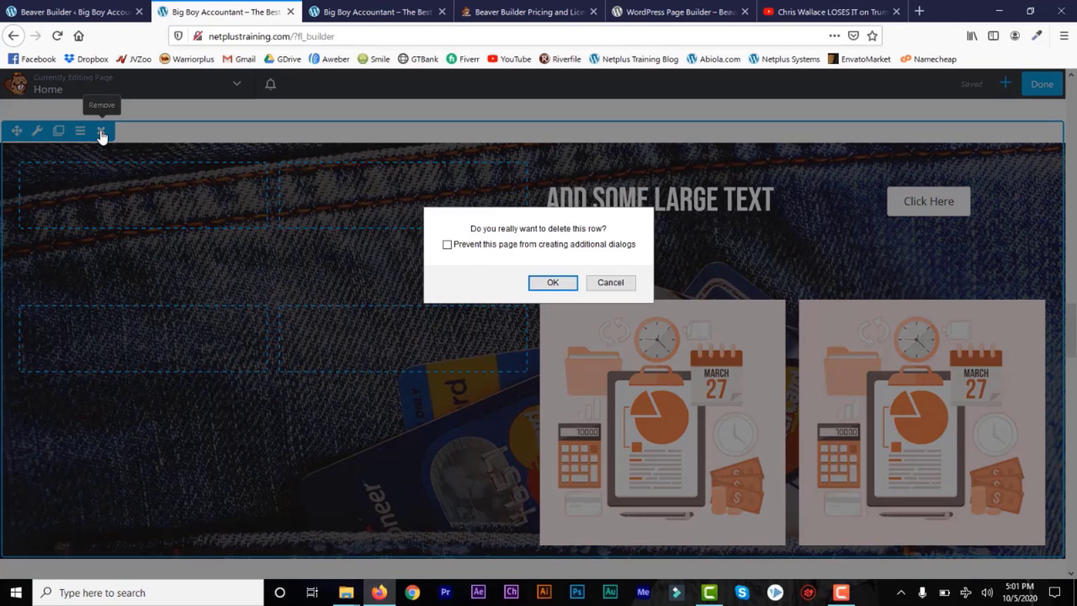
left_click(564, 286)
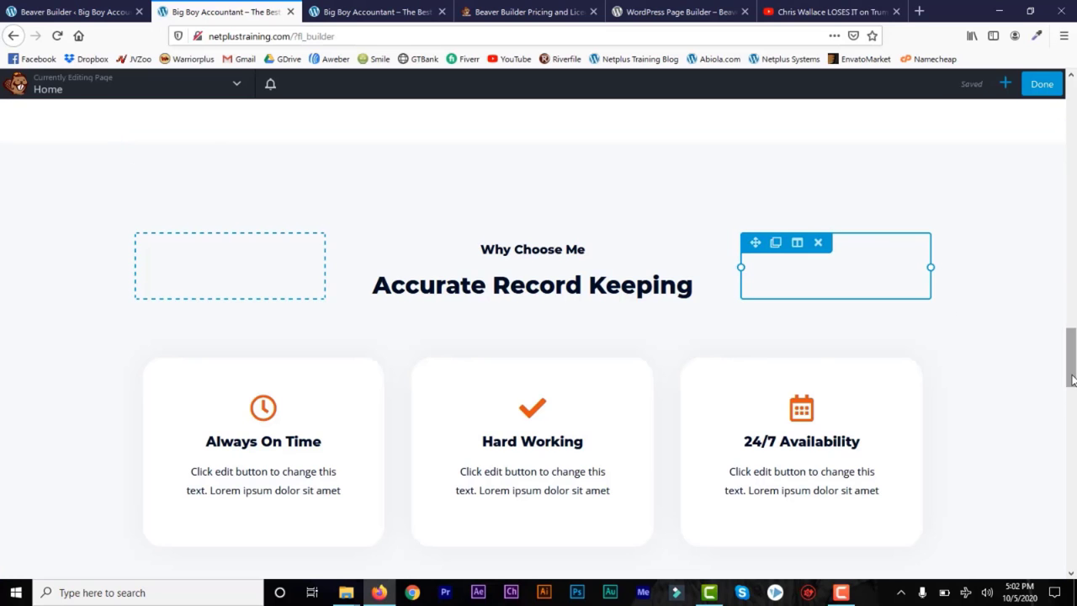
Step: Scroll the page, browse the add panel's Rows and Modules lists, then close it
left_click_drag(1070, 389, 1072, 234)
mouse_move(283, 257)
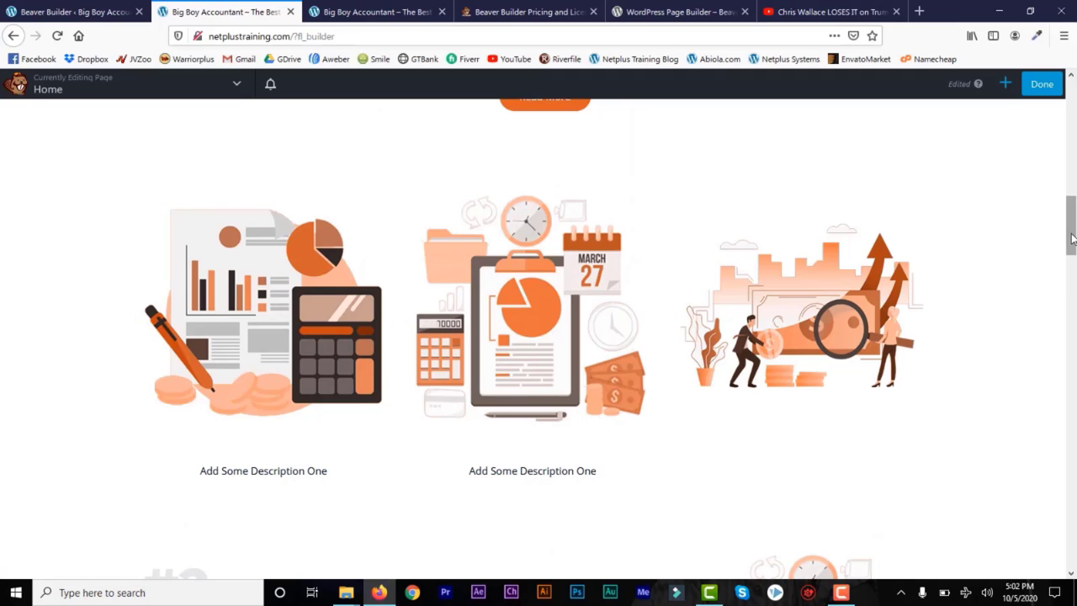
left_click_drag(1071, 241, 1073, 509)
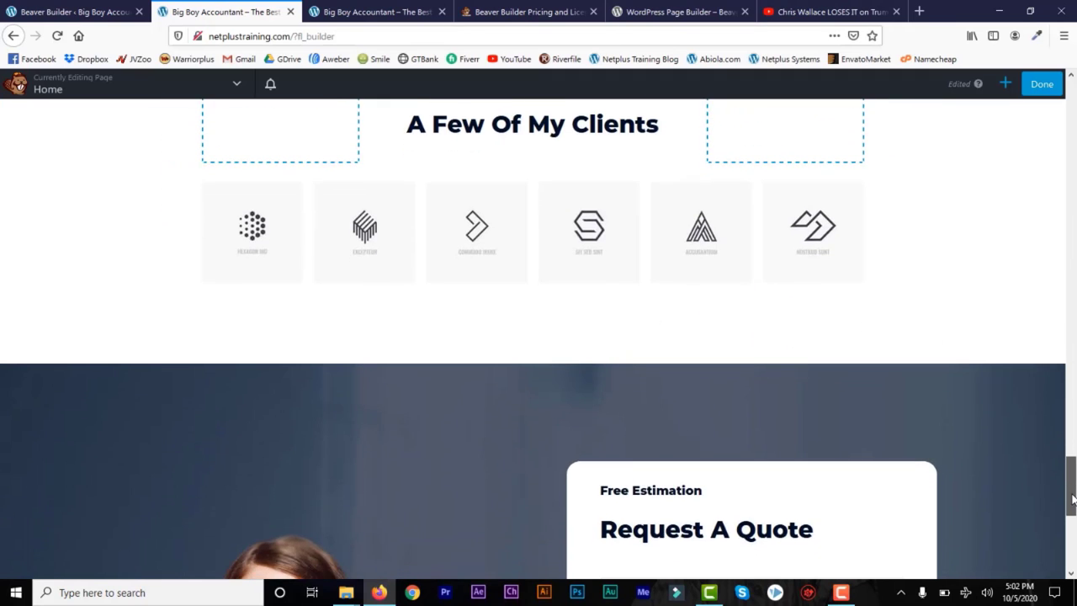
mouse_move(659, 236)
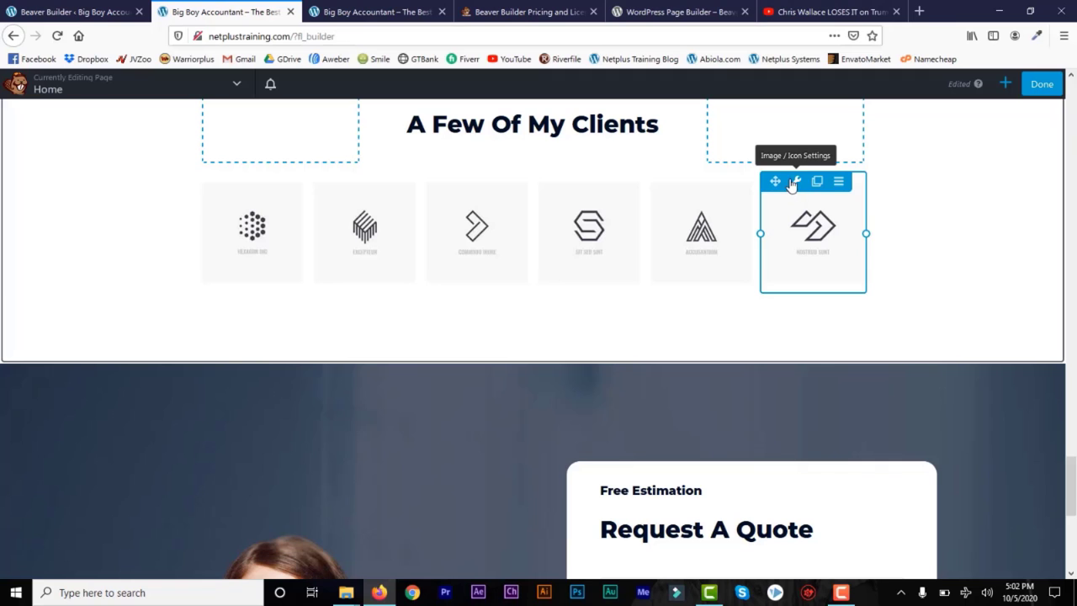
left_click_drag(1071, 484, 1075, 249)
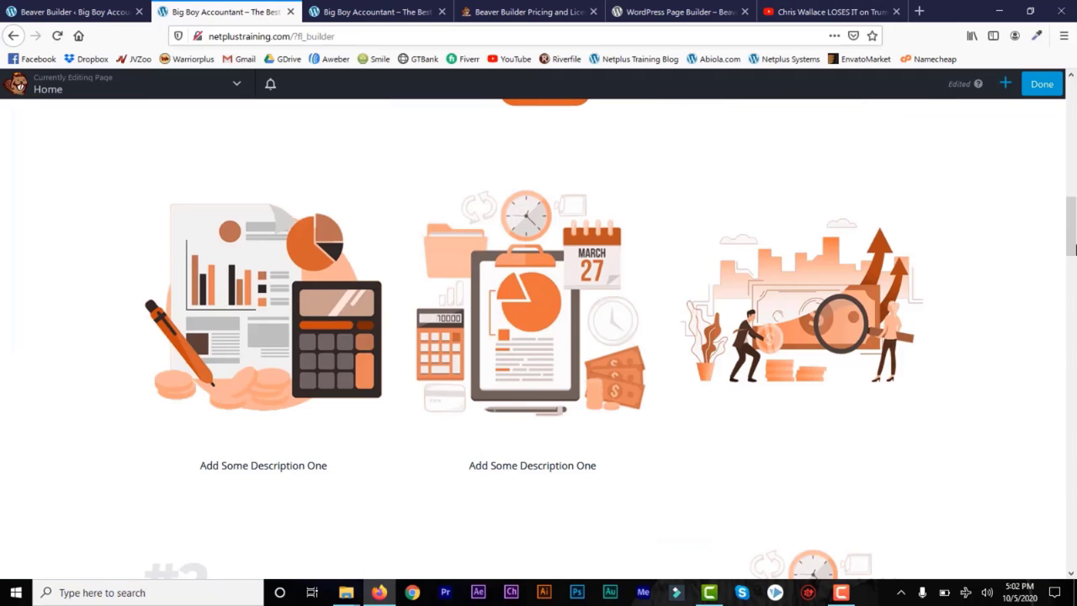
left_click(1005, 83)
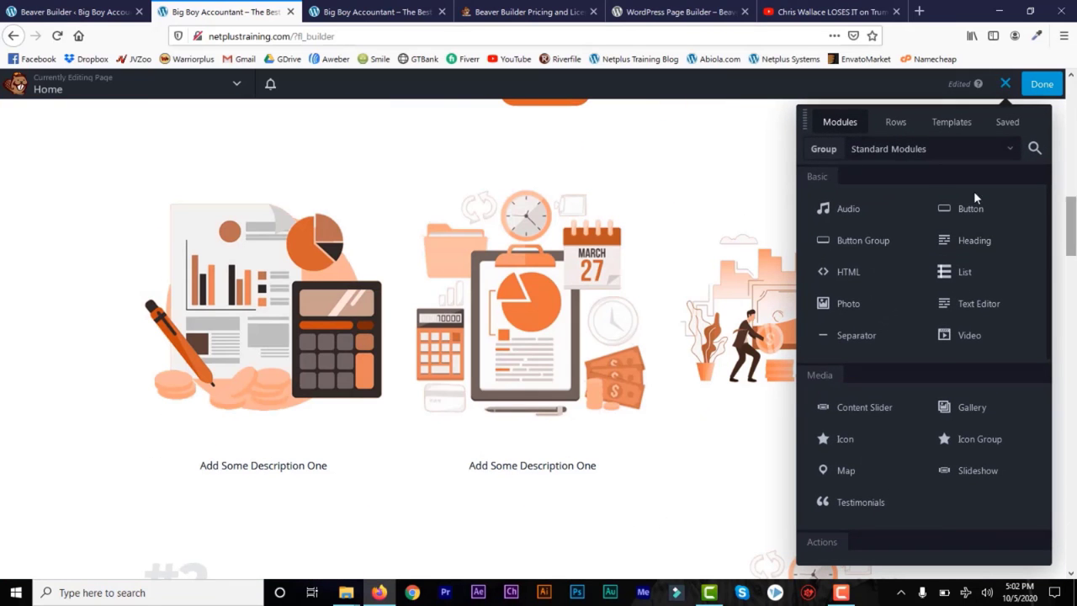
left_click(896, 124)
left_click(838, 123)
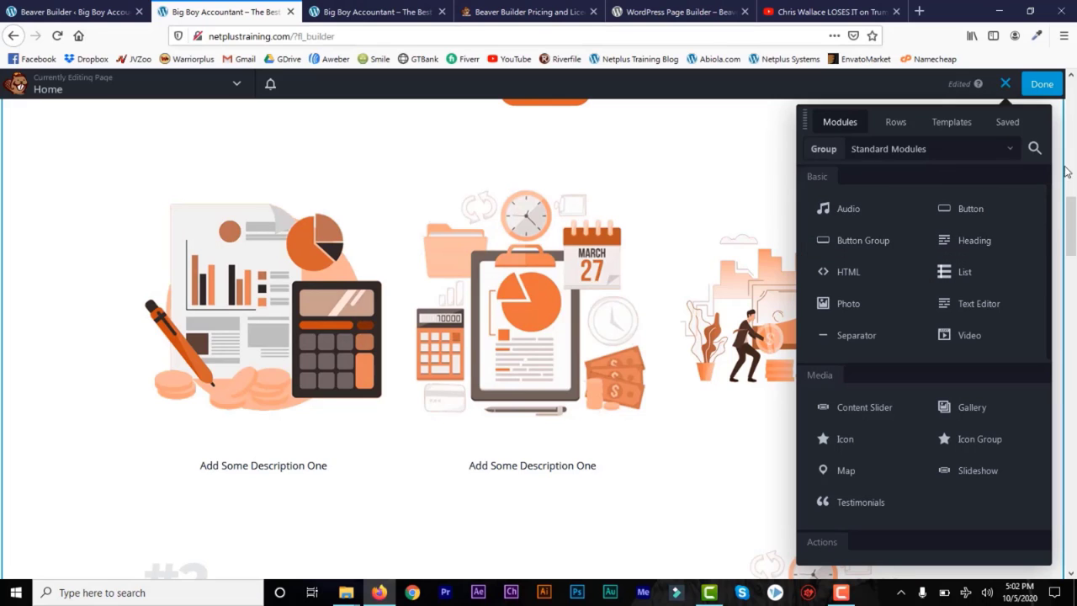
left_click(1006, 85)
left_click_drag(1075, 277, 1072, 483)
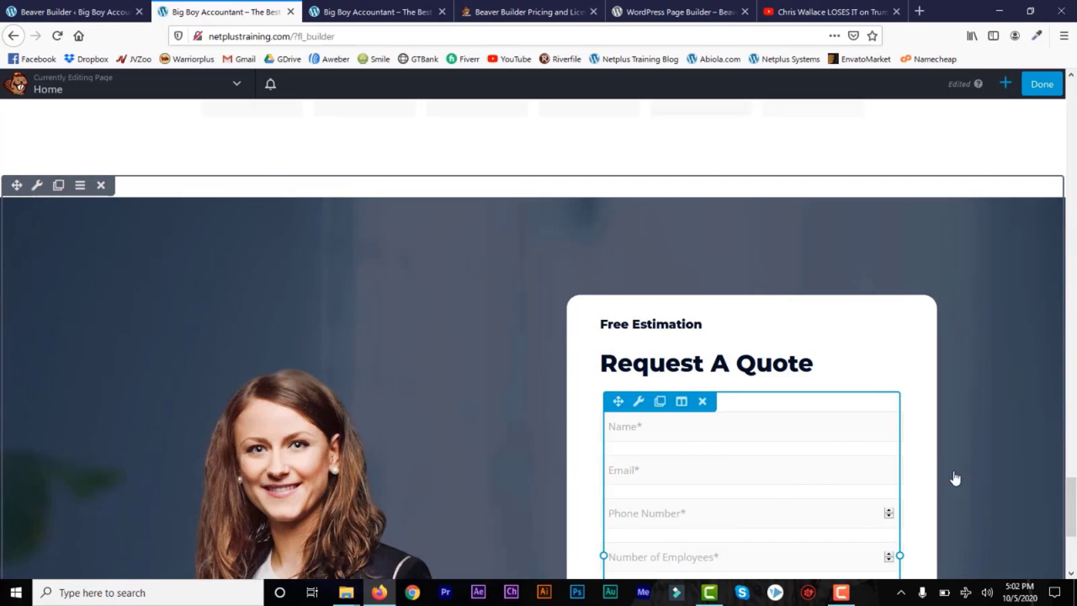
Step: Inspect the quote form text module's wpforms shortcode, then cancel its settings unchanged
scroll(659, 353, "down", 2)
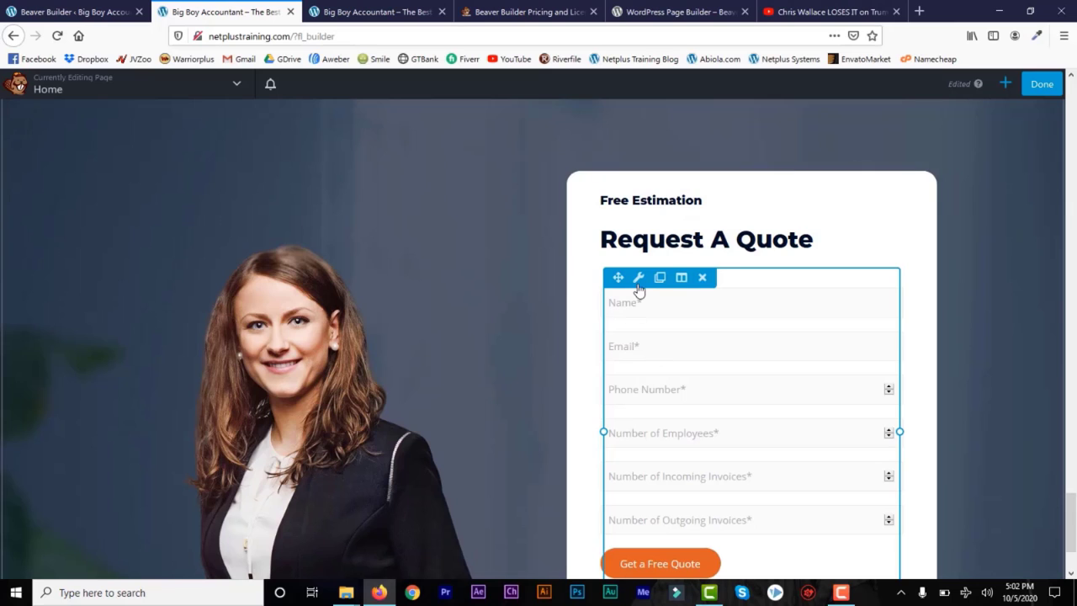
left_click(640, 282)
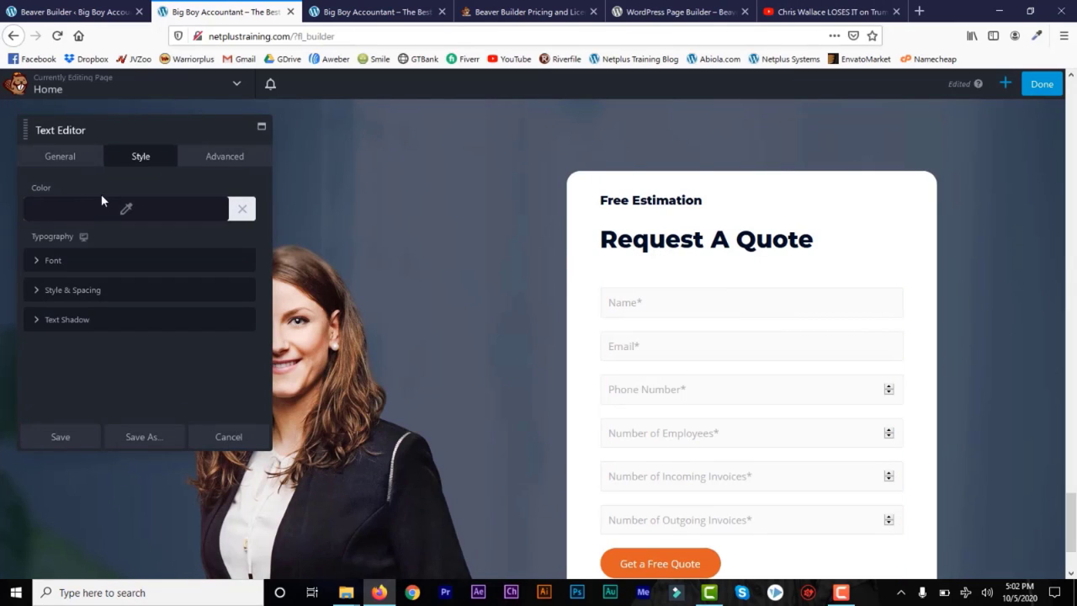
left_click(53, 165)
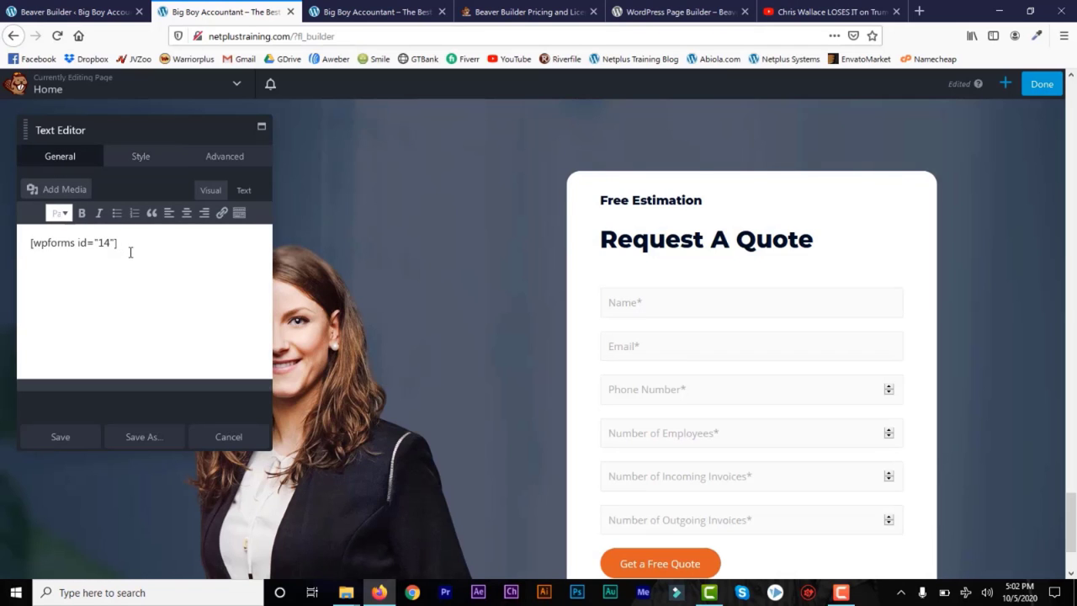
triple_click(37, 245)
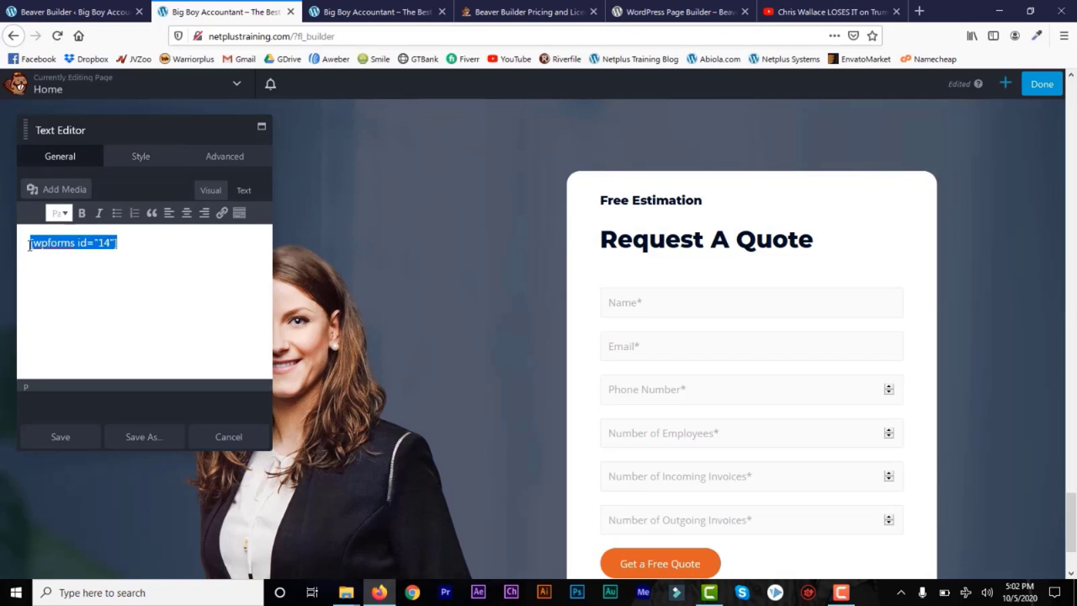
left_click(84, 12)
mouse_move(44, 240)
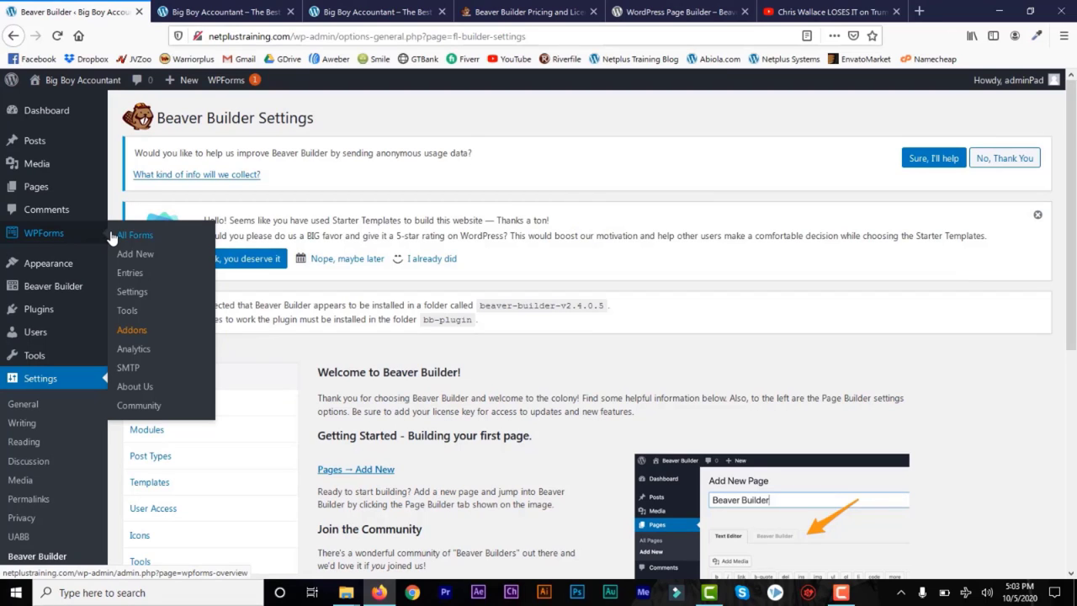
left_click(233, 8)
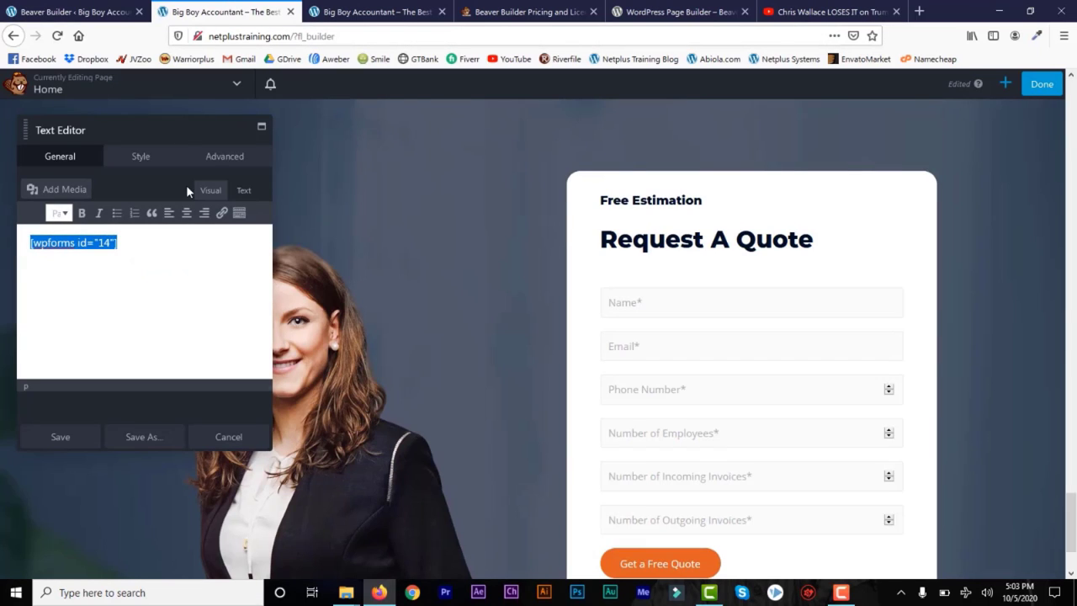
left_click(231, 439)
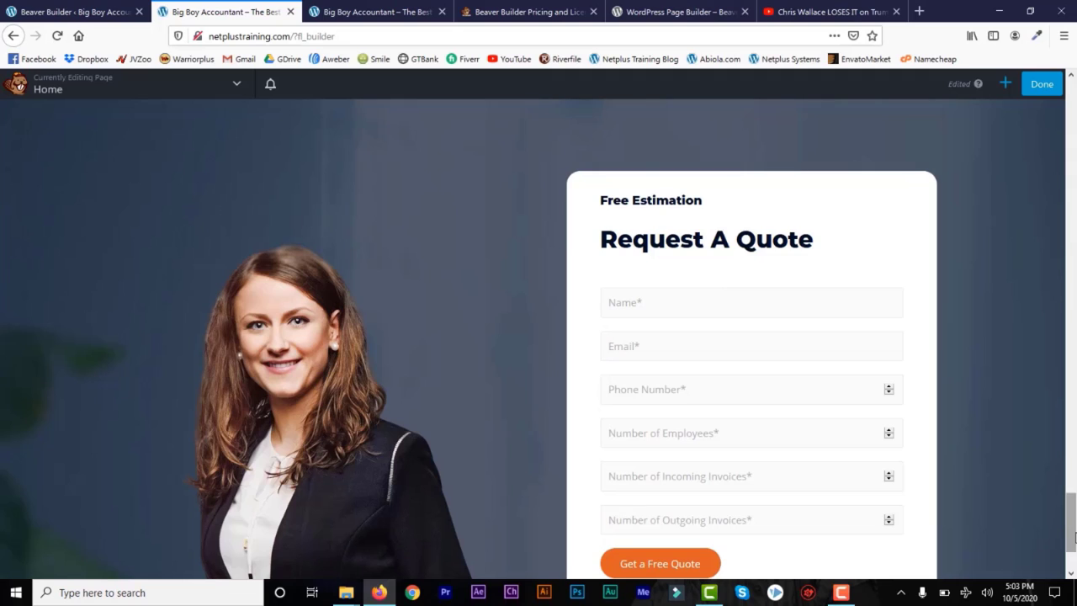
Step: Publish the Home page changes and return to the Beaver Builder Settings tab
left_click_drag(1073, 525, 1074, 562)
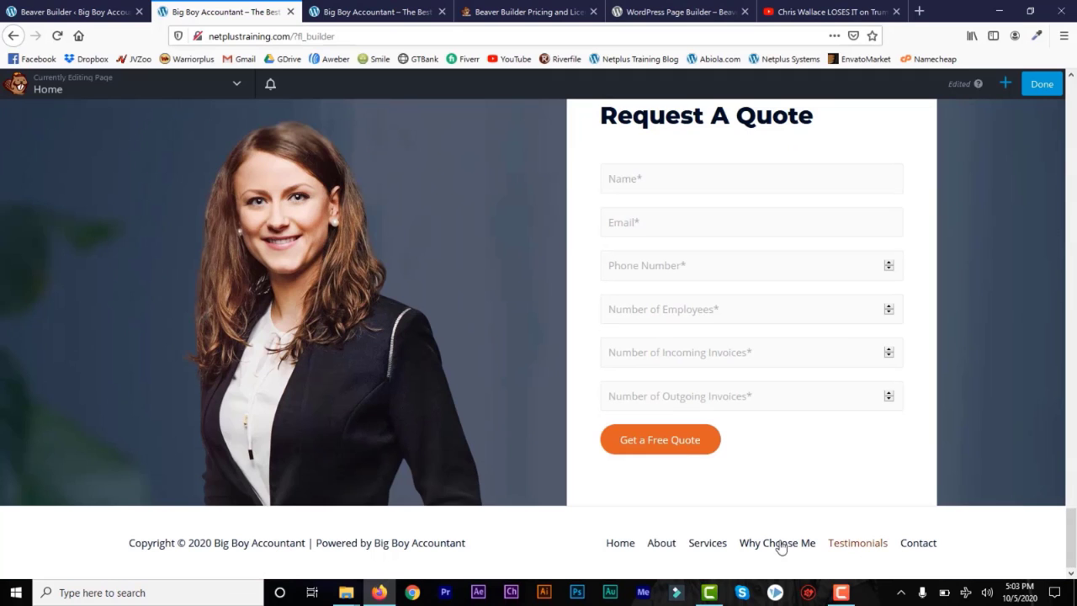
left_click(1044, 85)
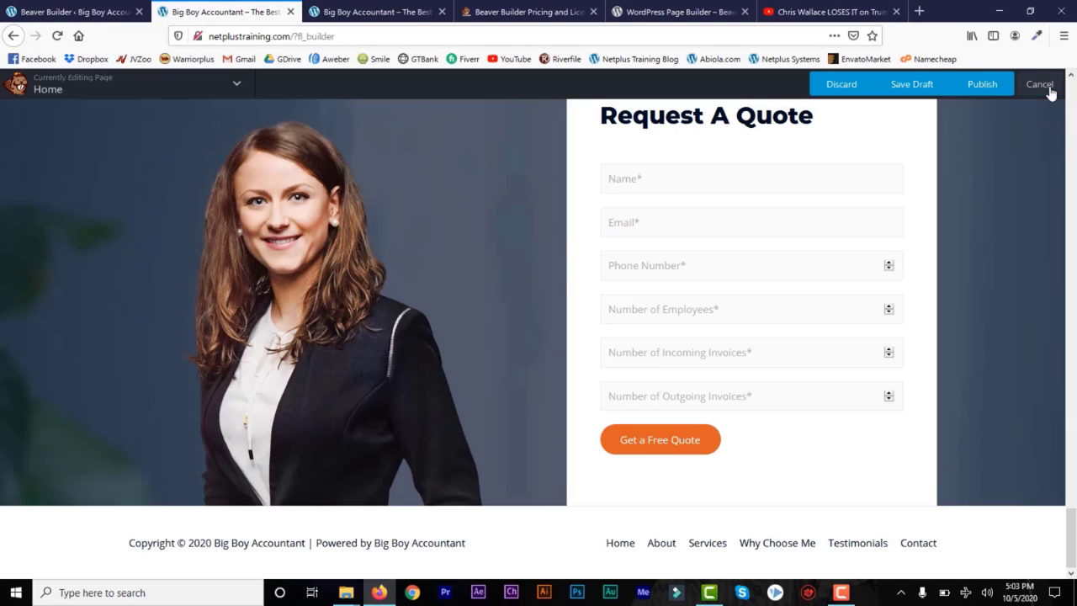
left_click(983, 85)
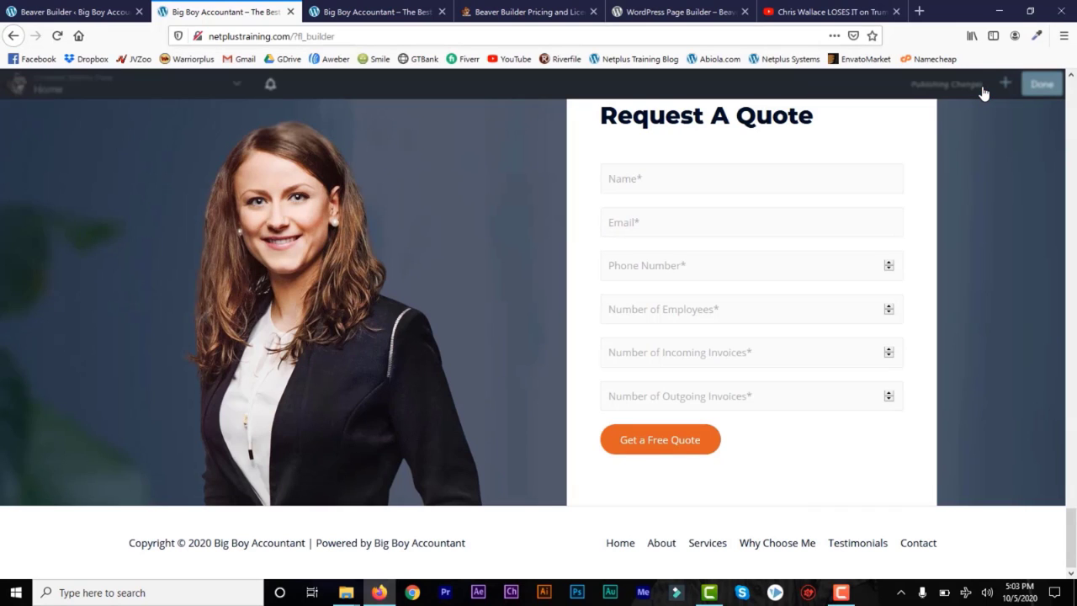
left_click(69, 14)
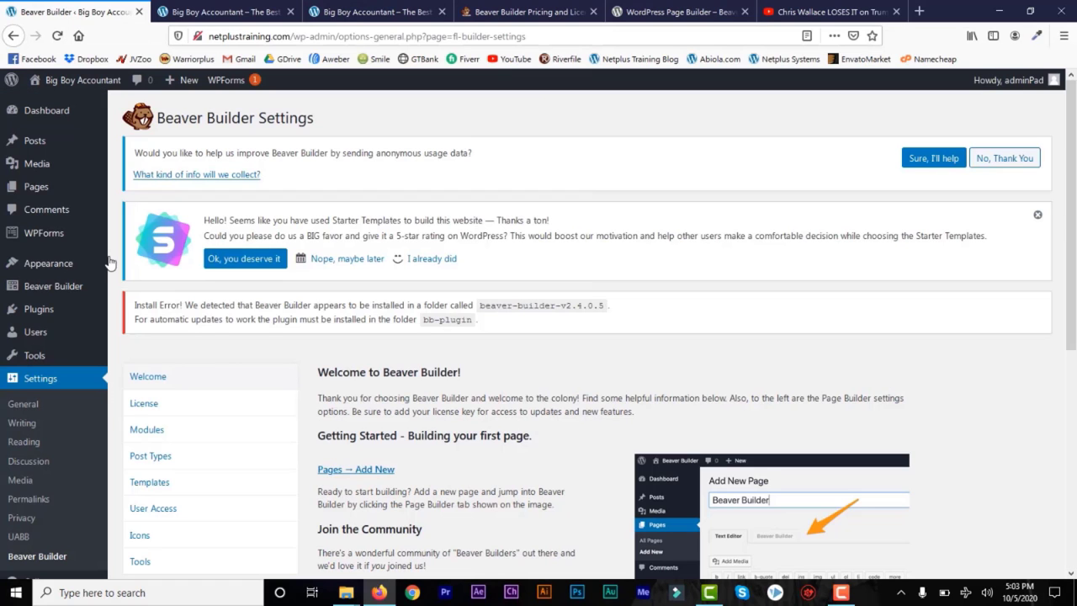
Step: Open the WordPress Menus editor and select the menu name field
mouse_move(63, 264)
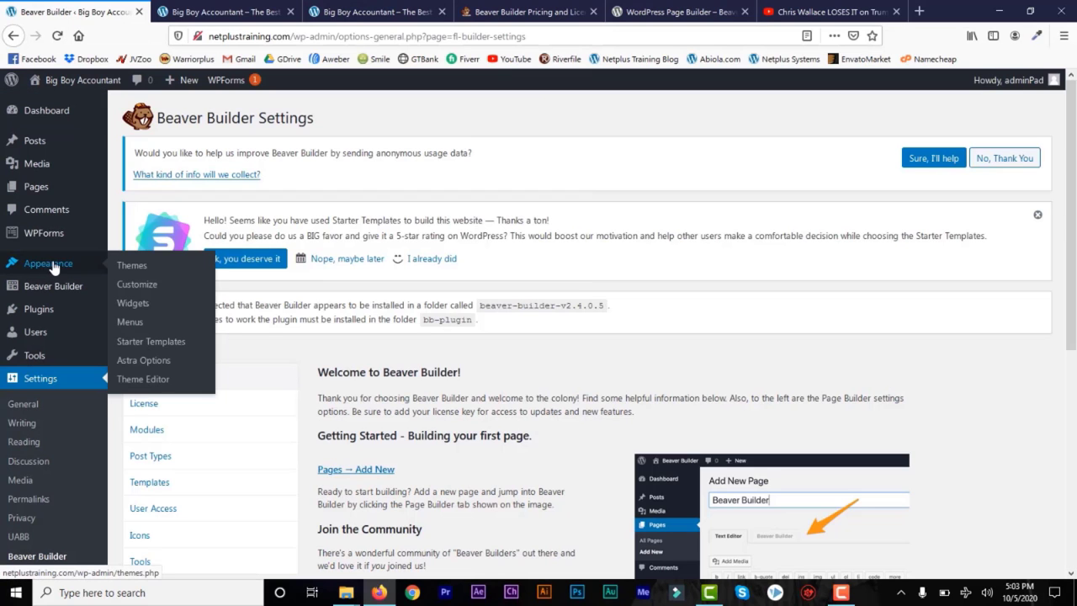
left_click(139, 326)
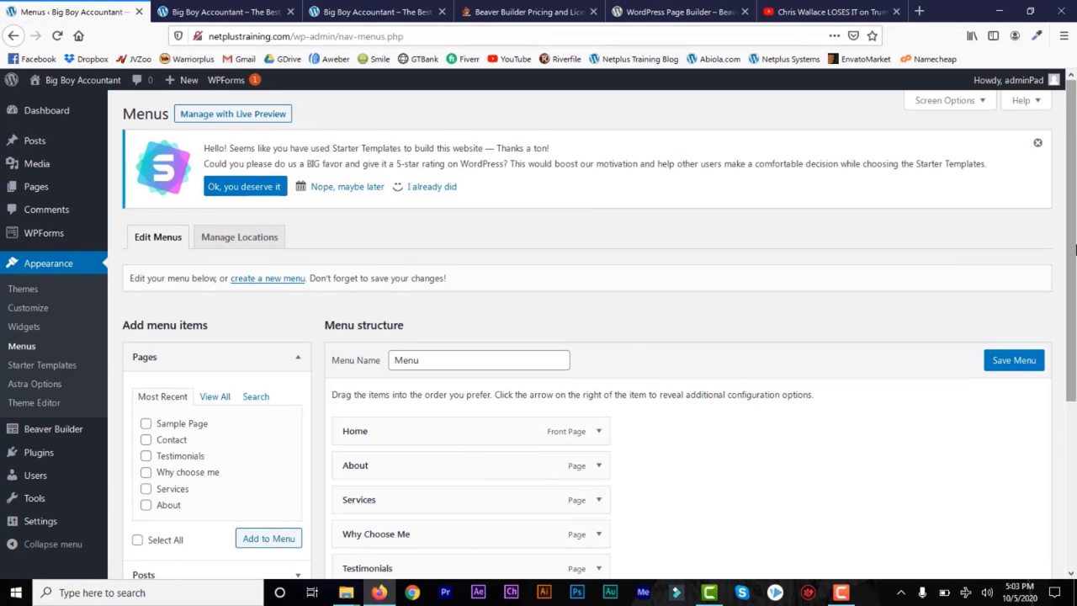
scroll(1074, 307, "down", 2)
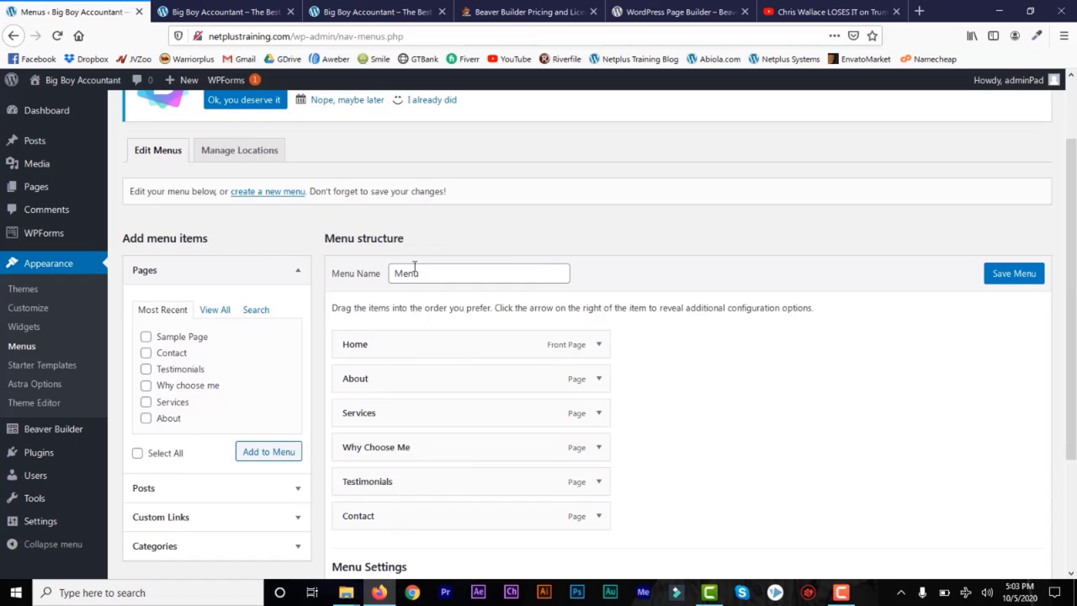
left_click_drag(437, 275, 387, 273)
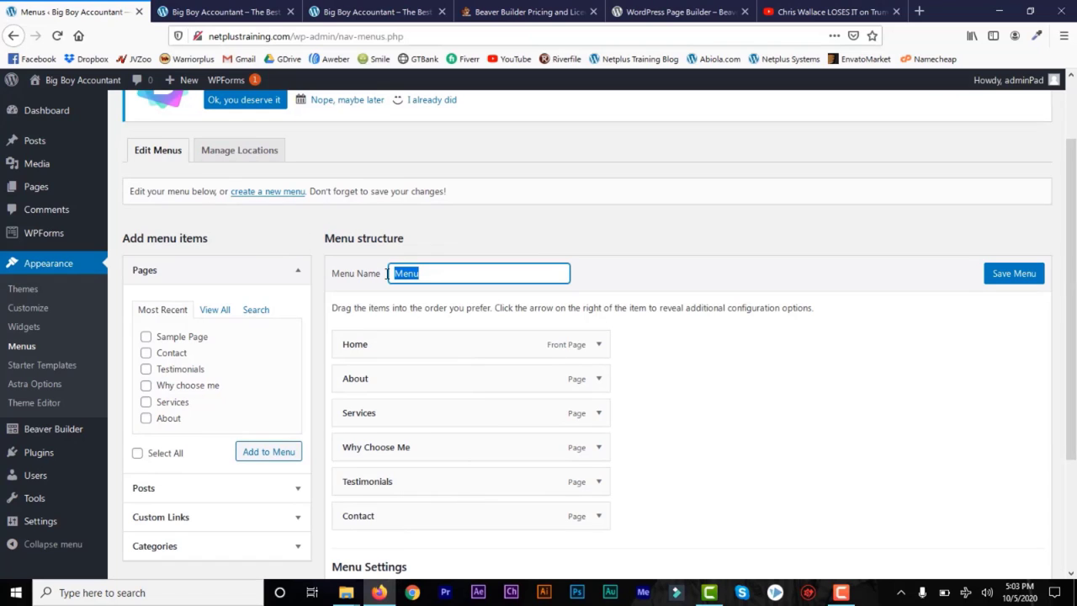
left_click(482, 276)
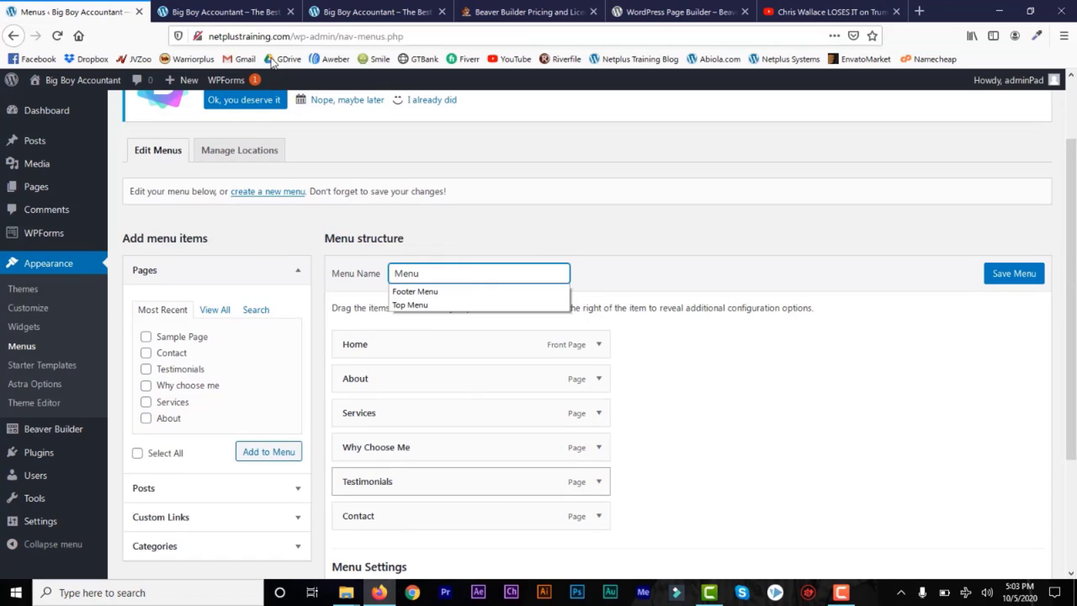
Step: Scroll through the site's quote form page in the other browser tab
left_click(248, 13)
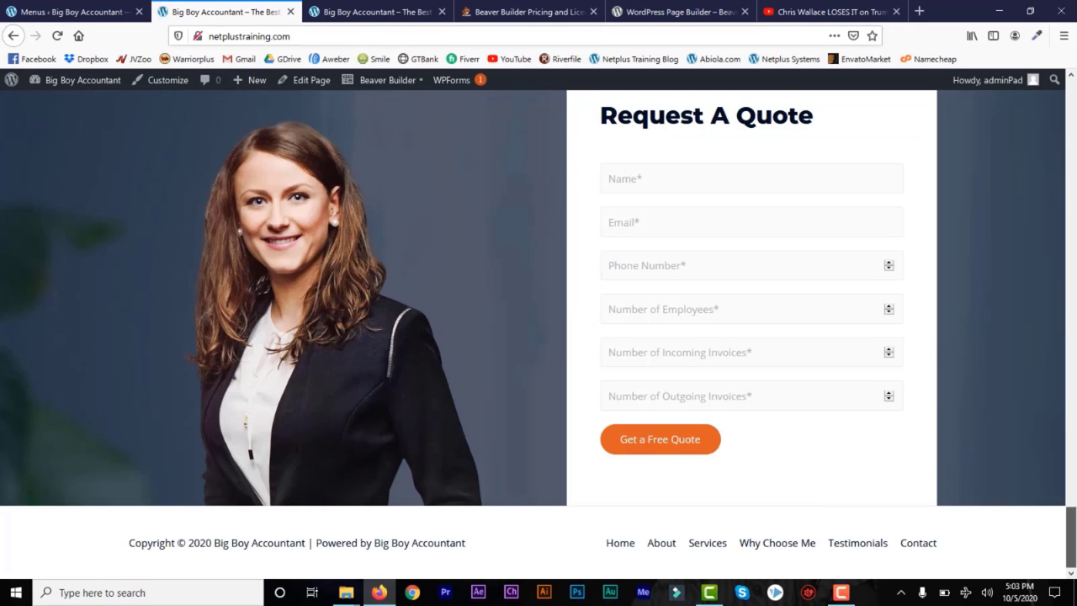
left_click_drag(1070, 538, 1073, 57)
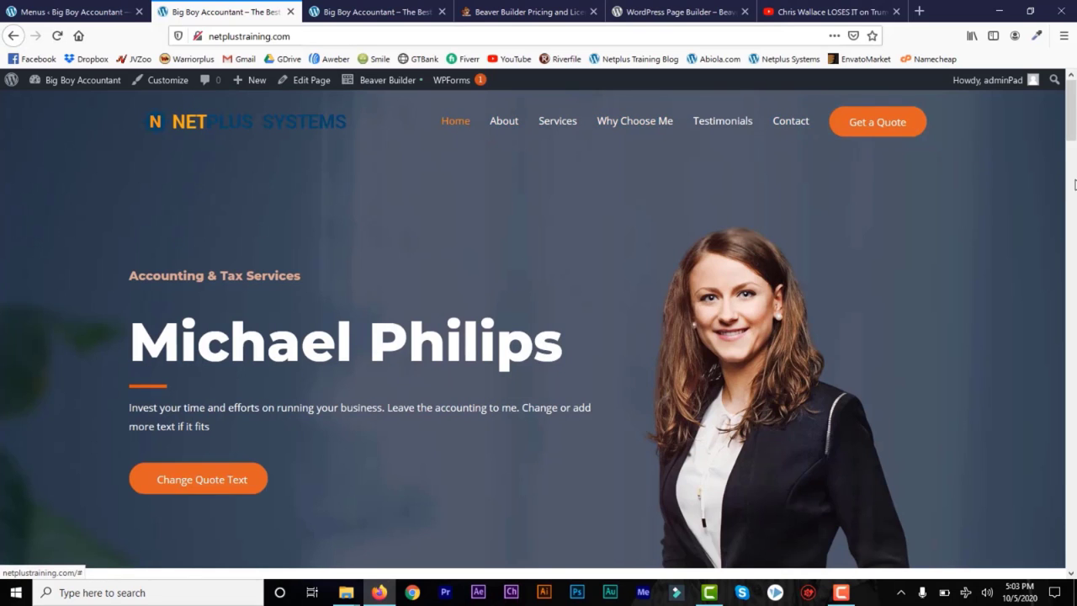
left_click_drag(1071, 139, 1075, 526)
scroll(1075, 530, "down", 3)
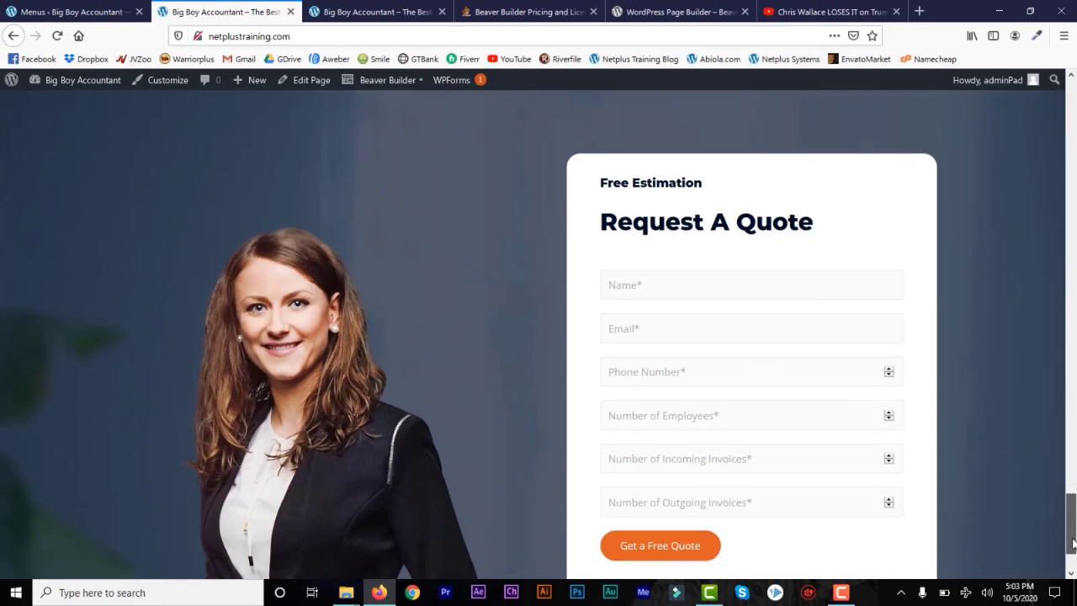
scroll(1074, 532, "down", 2)
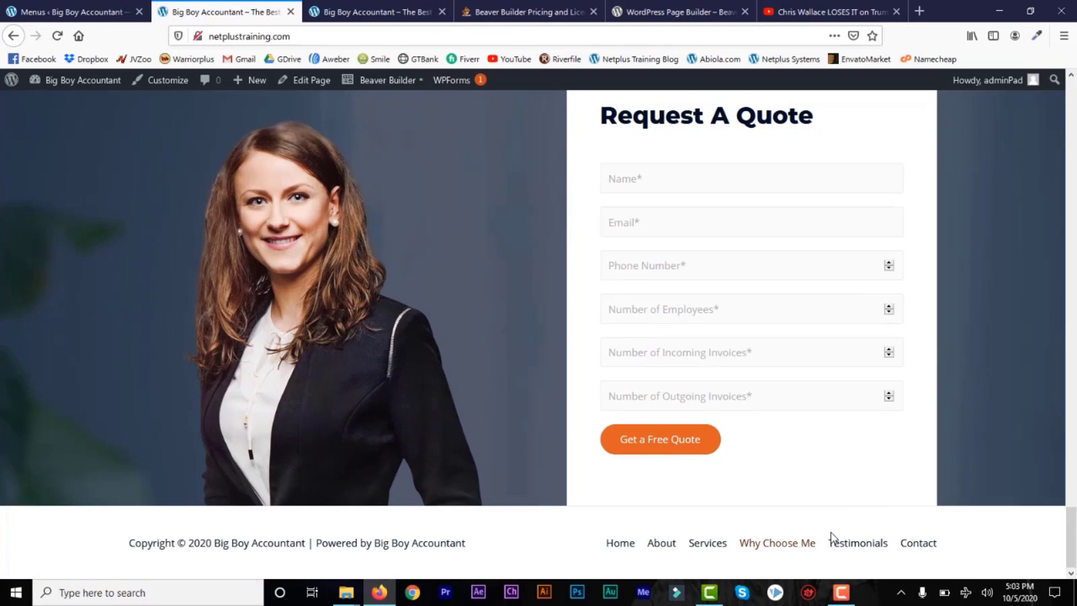
Step: Review the menu's assignments in Manage Locations, then return to Edit Menus
left_click(79, 9)
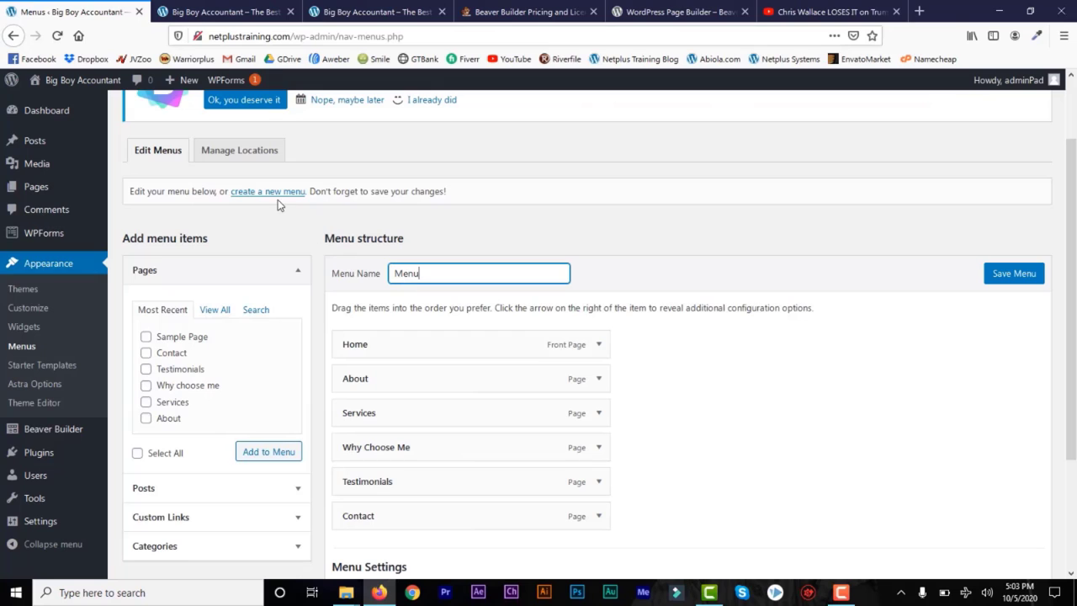
left_click(246, 160)
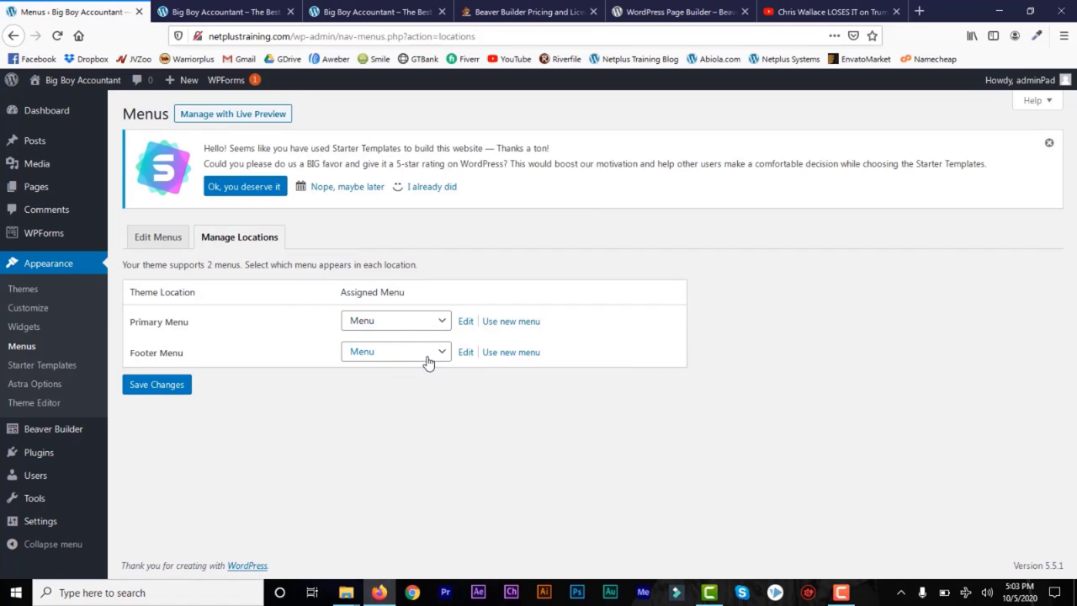
left_click(152, 240)
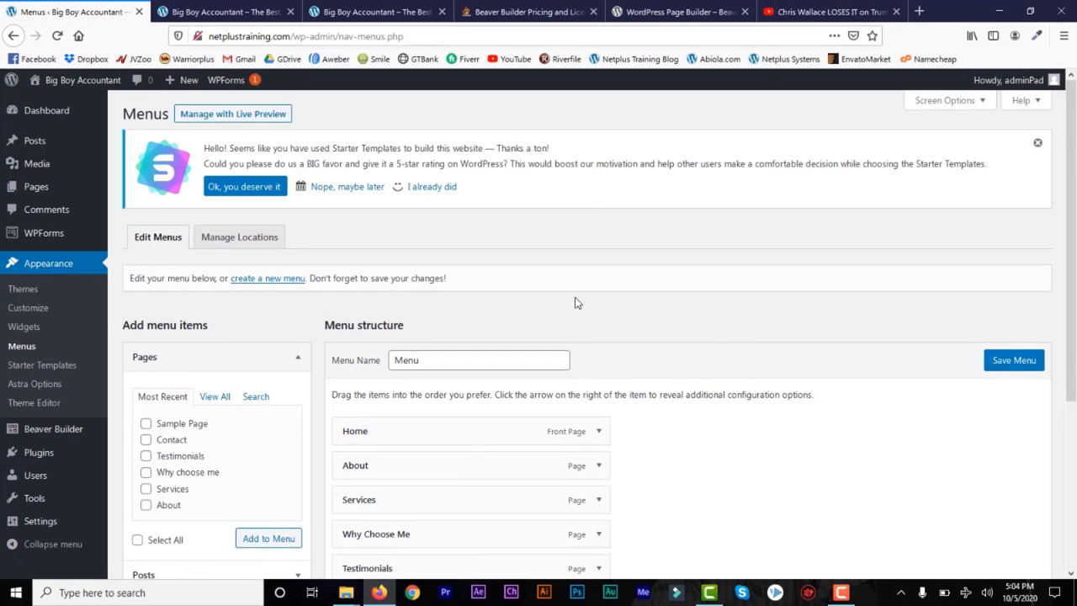
Step: Create a new menu named 'Footer Menu'
left_click(287, 282)
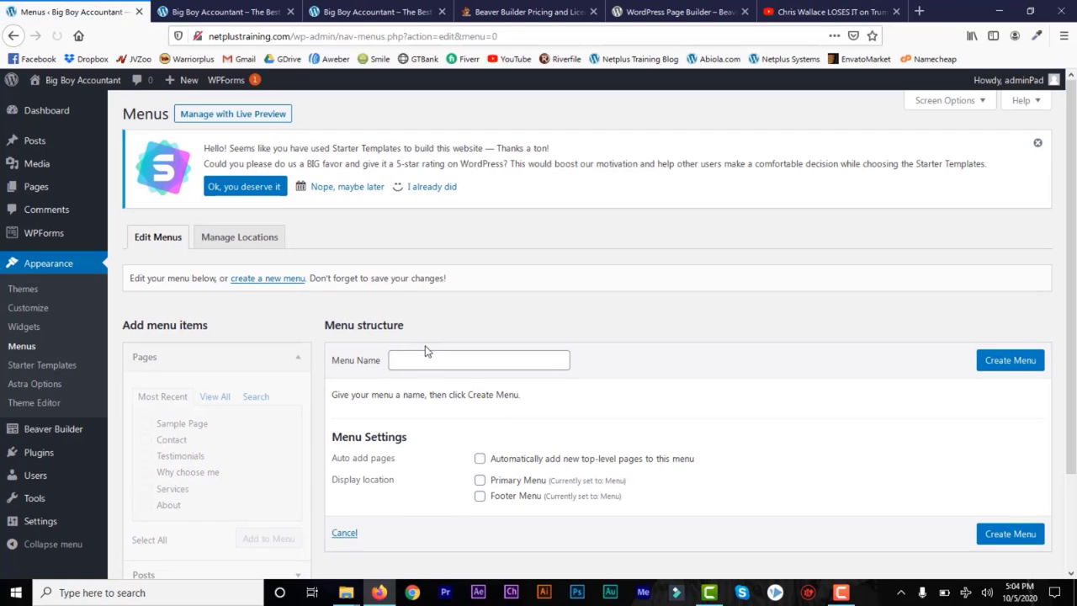
left_click(425, 359)
type("Foote")
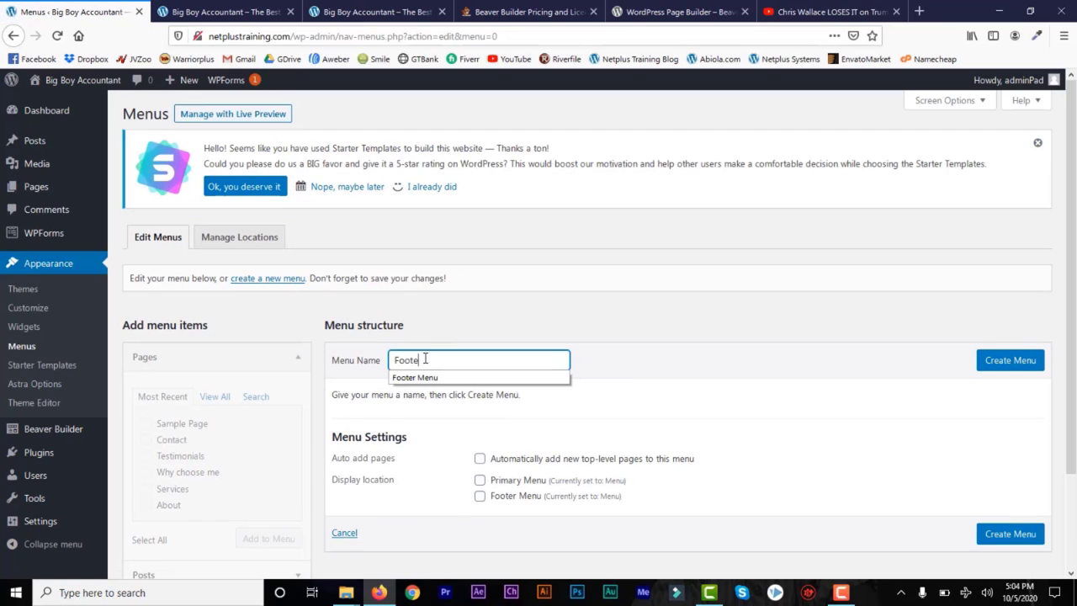
type("r")
left_click(434, 379)
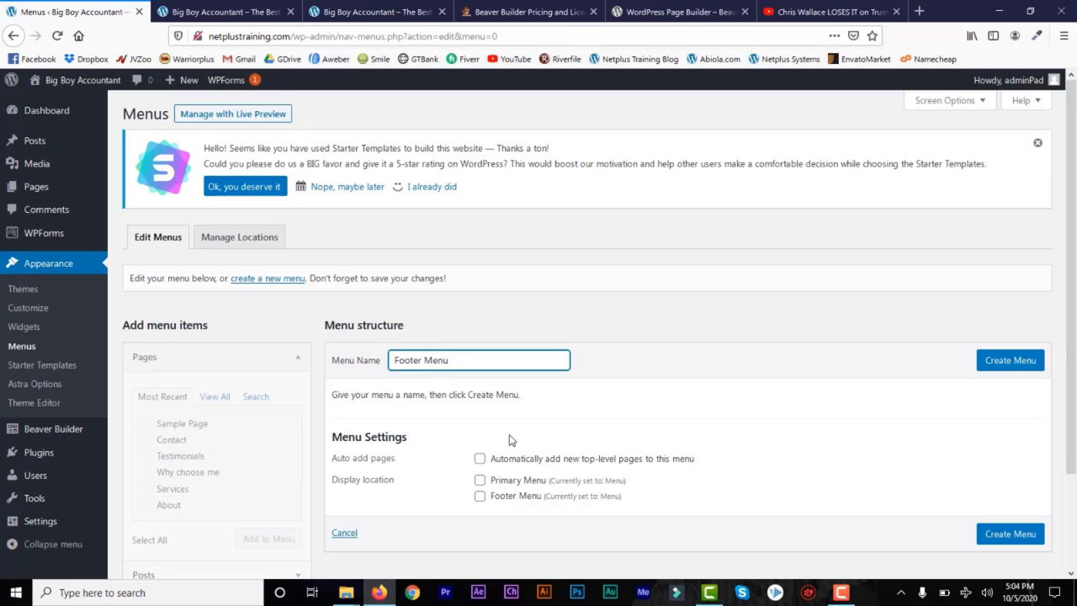
left_click_drag(1070, 342, 1070, 395)
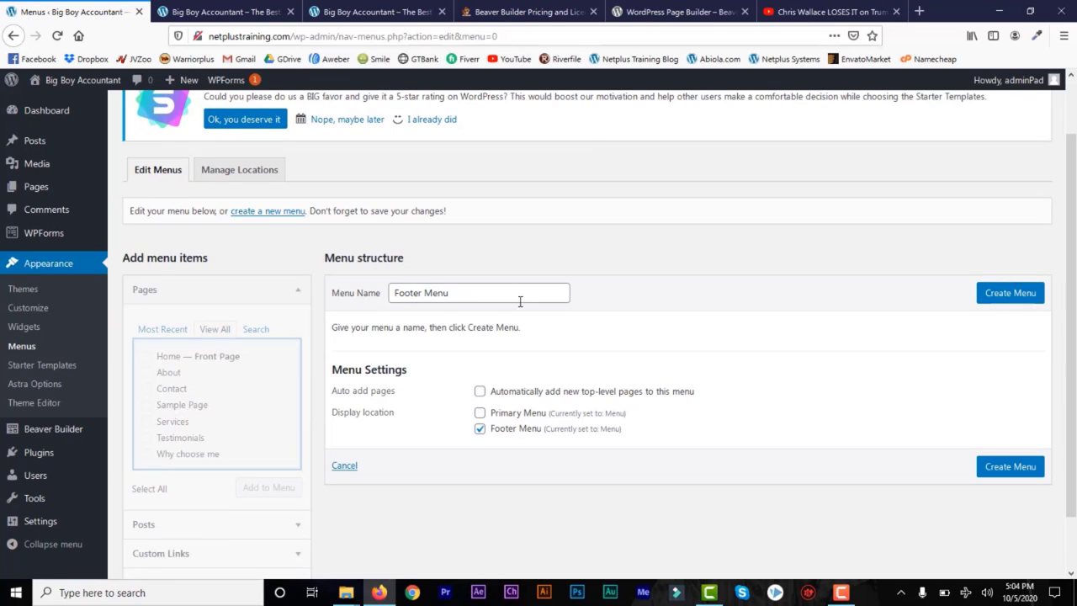
left_click(1008, 296)
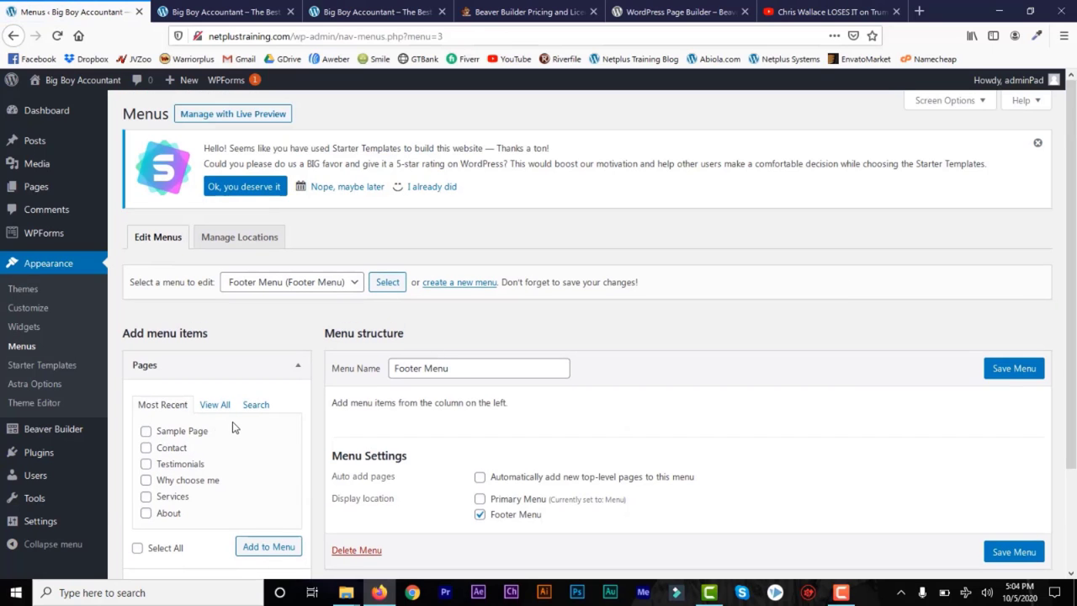
Step: Add the Home, About, Contact and Services pages to Footer Menu and save it
left_click(217, 406)
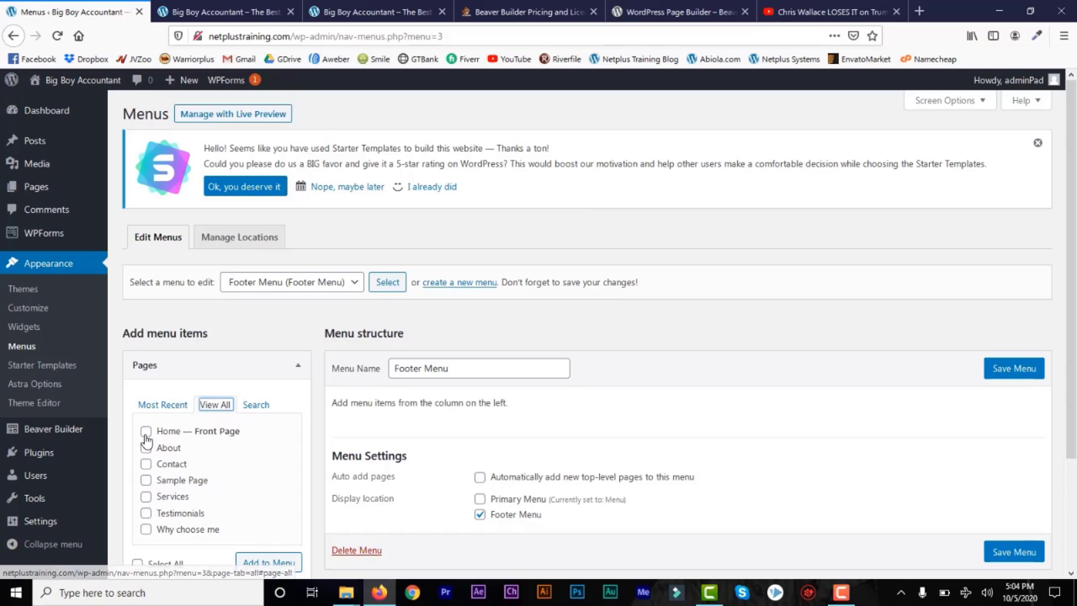
left_click(145, 431)
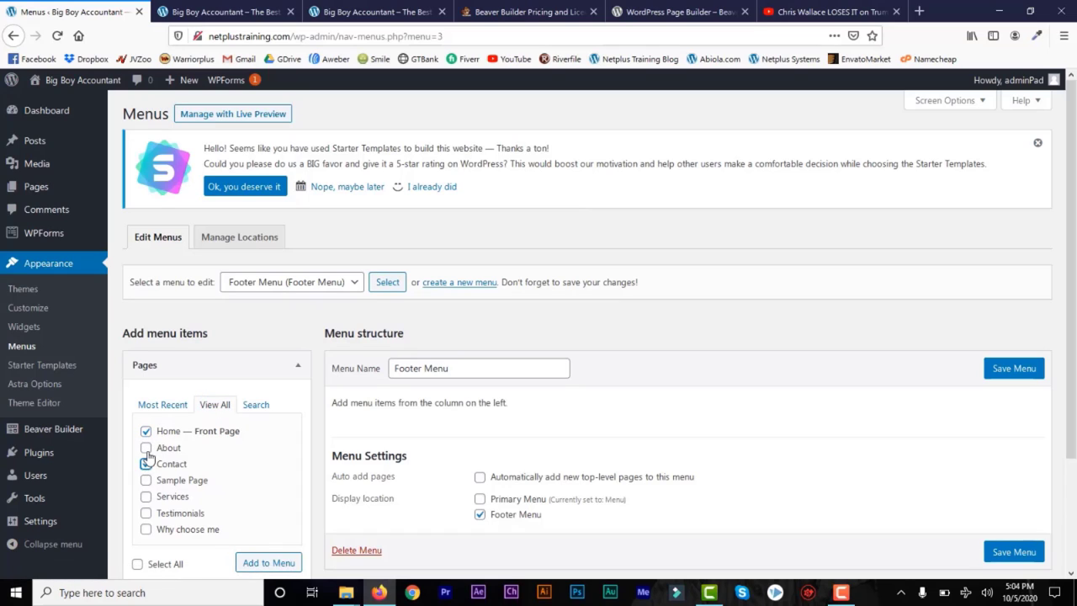
left_click(146, 497)
left_click(270, 563)
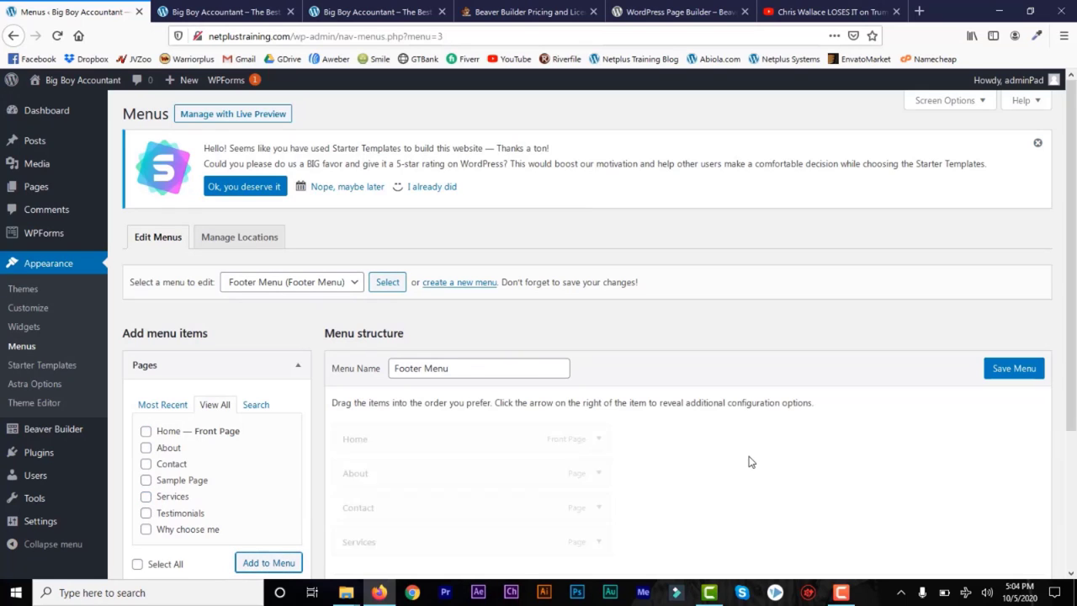
left_click(1004, 373)
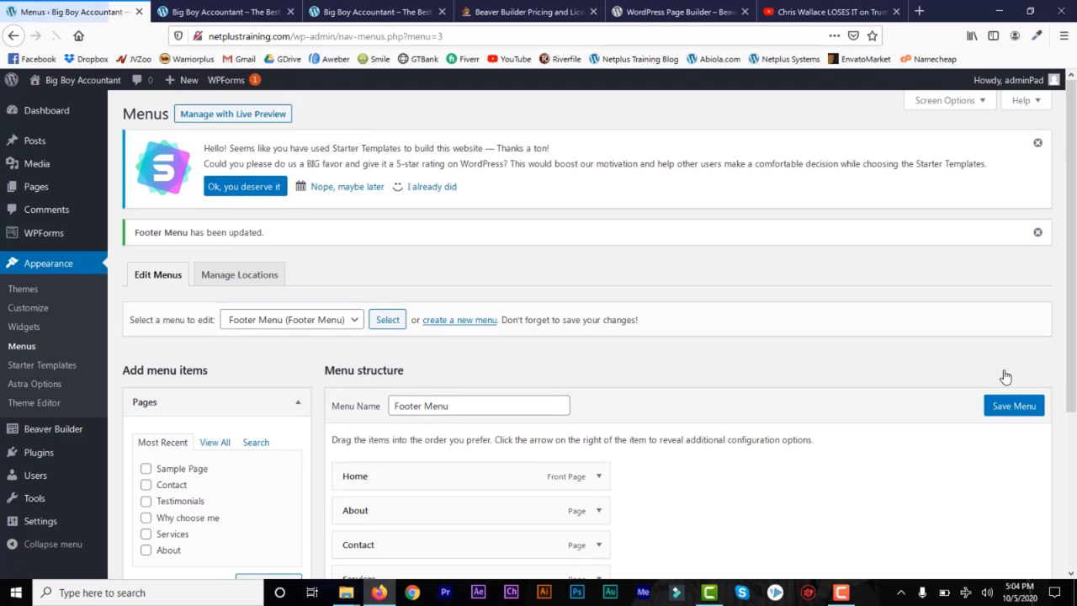
Step: Save location assignments with Menu kept as primary, then reload the live site
left_click(240, 276)
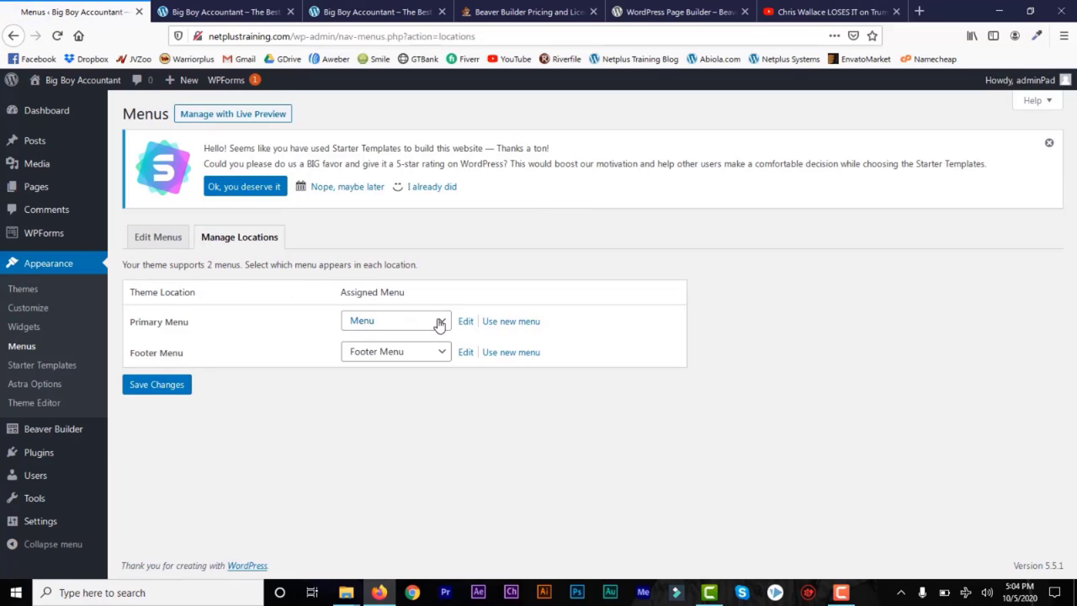
left_click(439, 324)
left_click(391, 377)
left_click(172, 384)
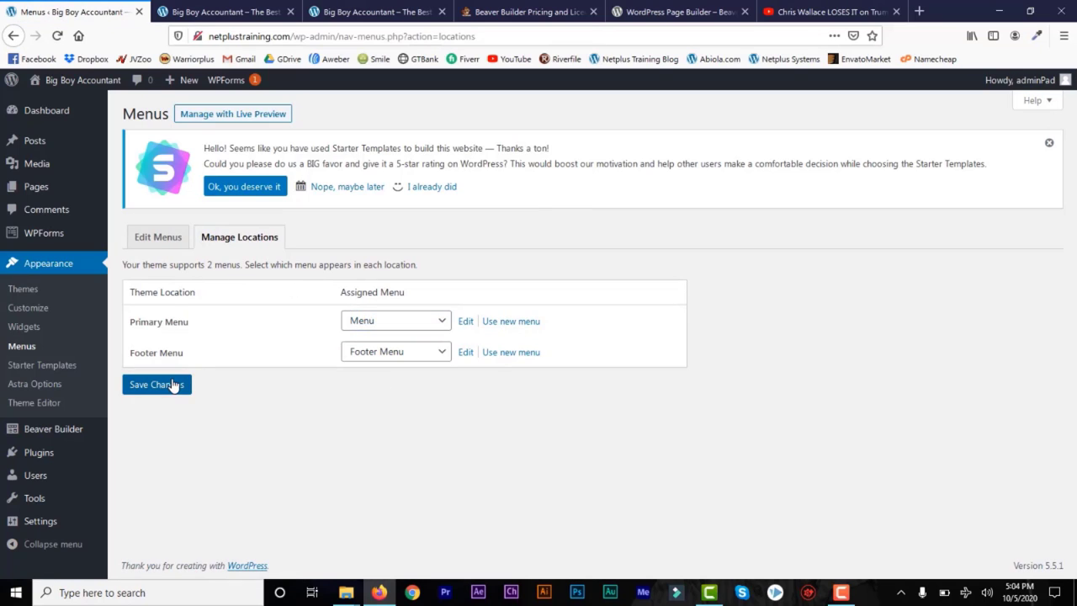
left_click(237, 23)
left_click(57, 36)
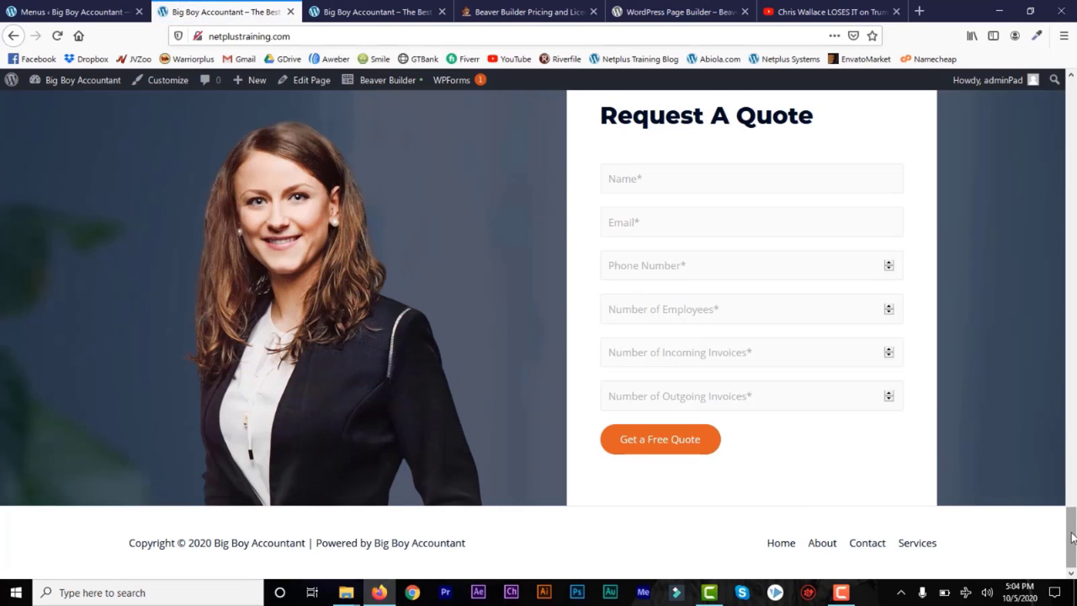
Step: Check the footer's Home, About, Contact and Services links, then go to Pages > All Pages
left_click_drag(1066, 525, 1073, 160)
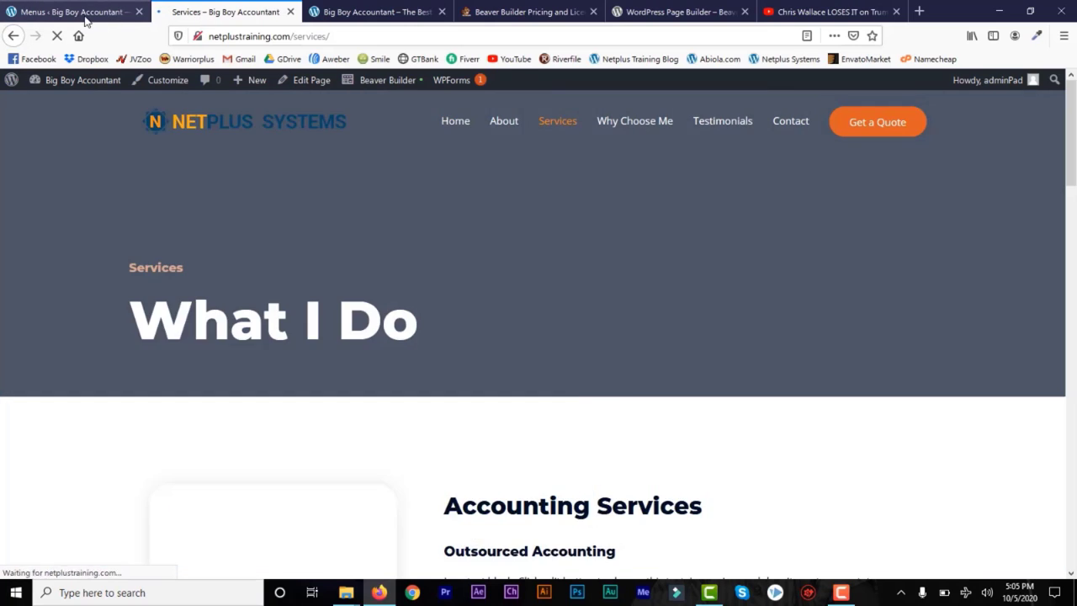
left_click(80, 13)
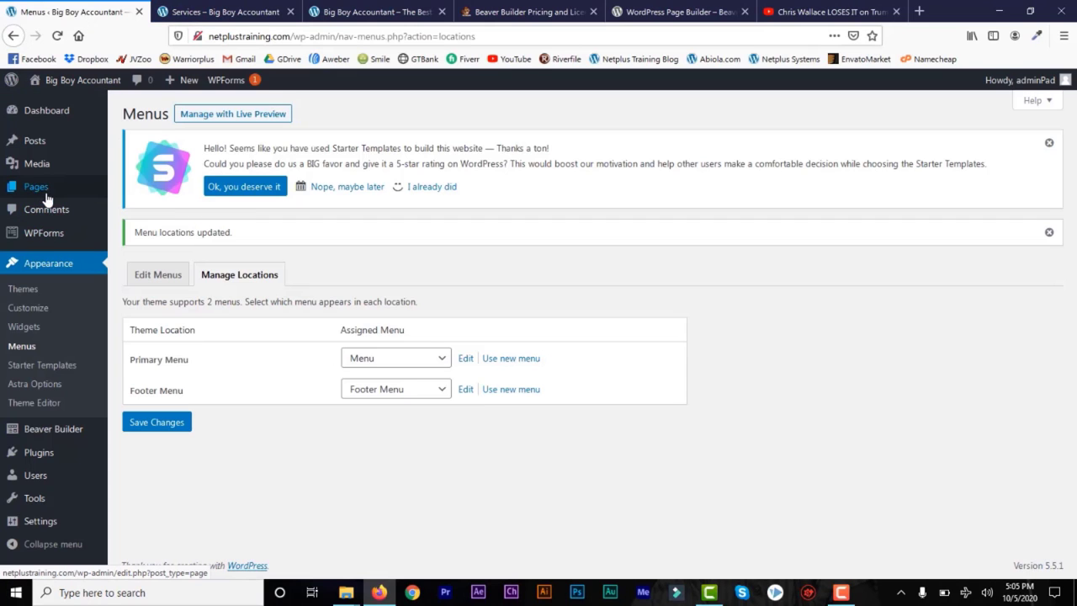
mouse_move(42, 187)
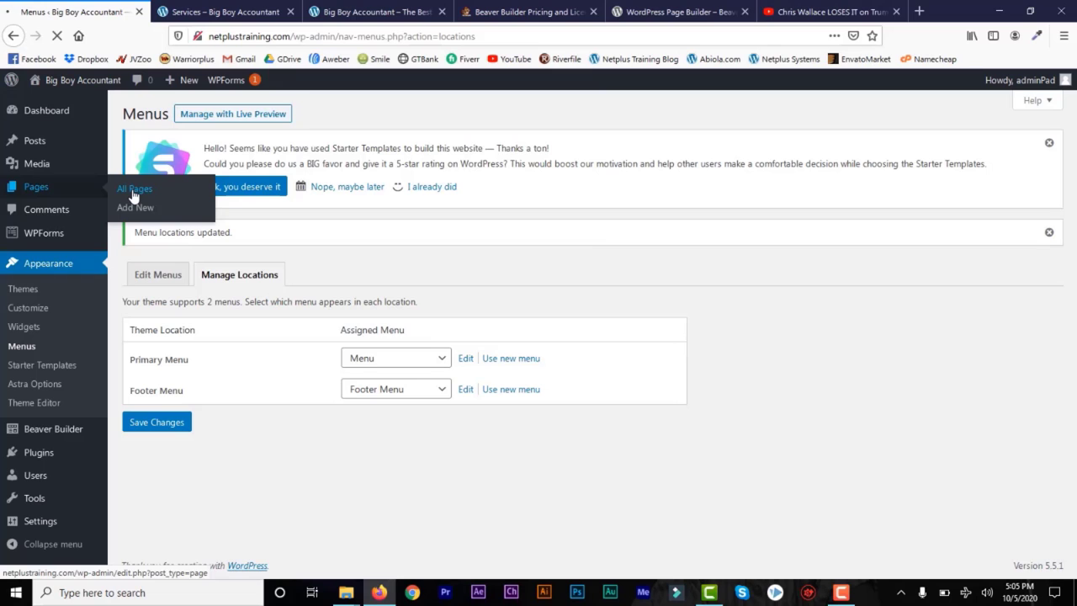
left_click(133, 195)
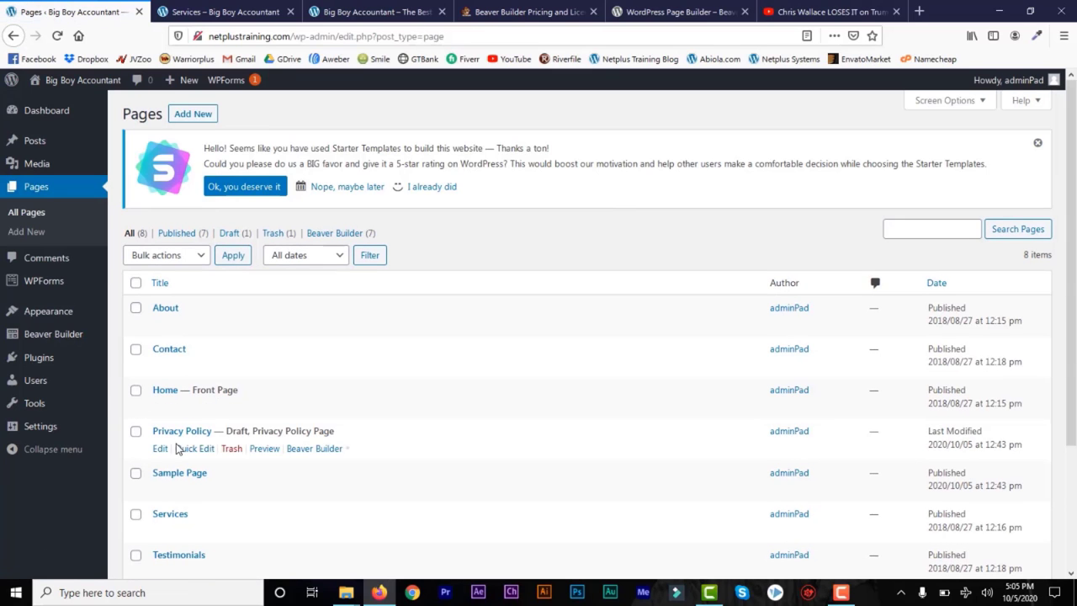
left_click(217, 12)
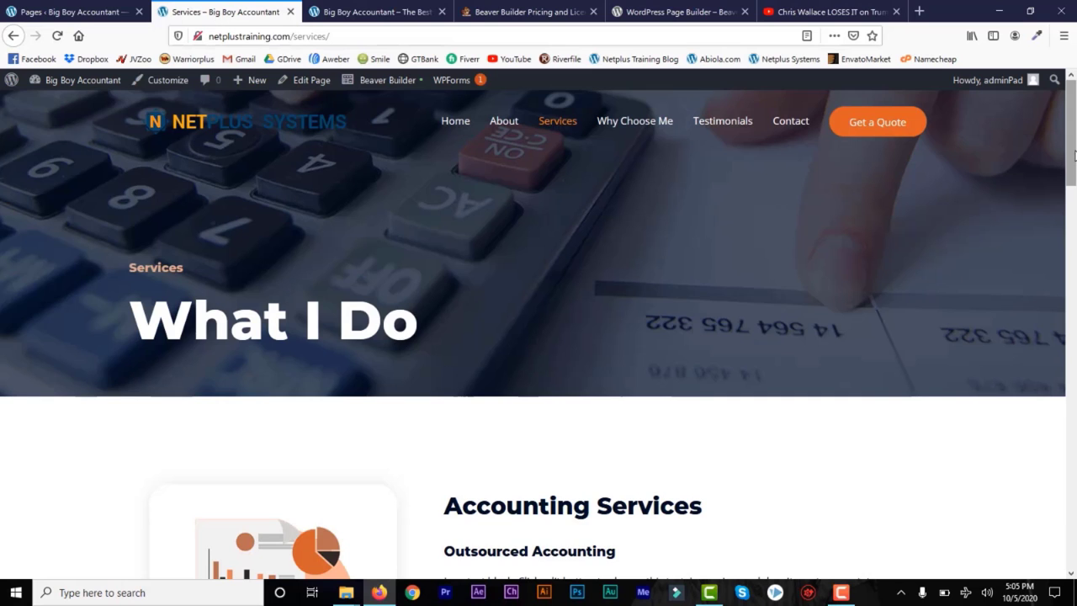
left_click_drag(1072, 160, 1074, 112)
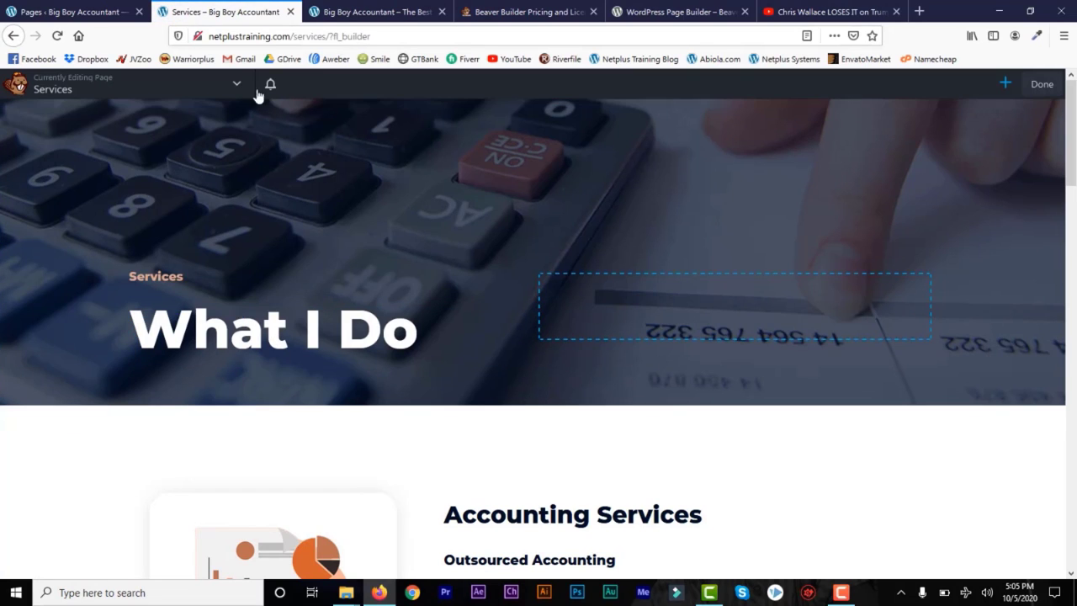
left_click(80, 12)
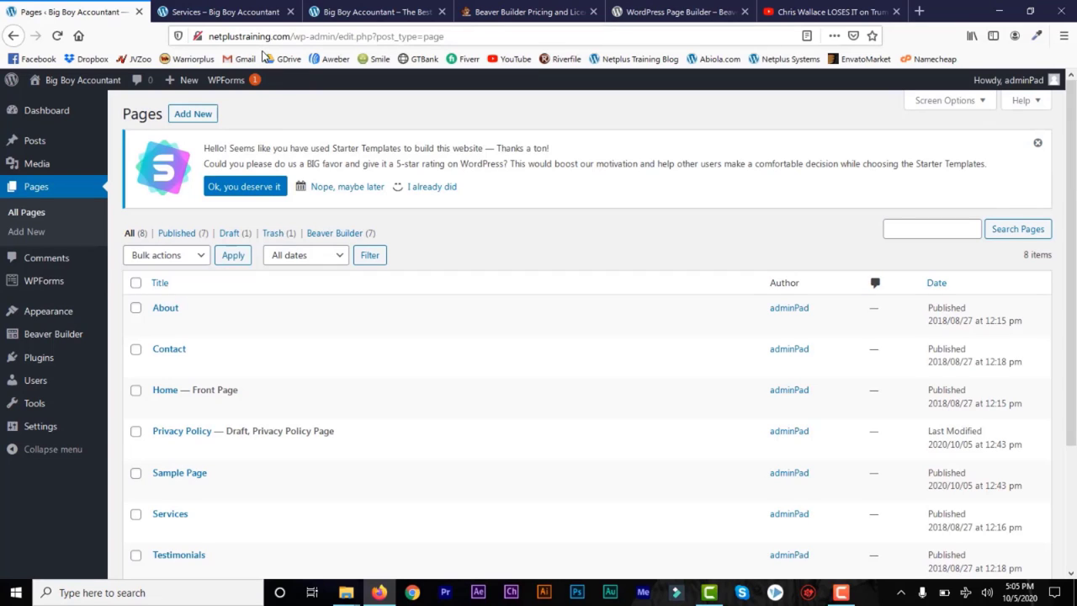
Step: Add a new page titled 'Blog' and confirm publishing in the pre-publish panel
left_click(26, 232)
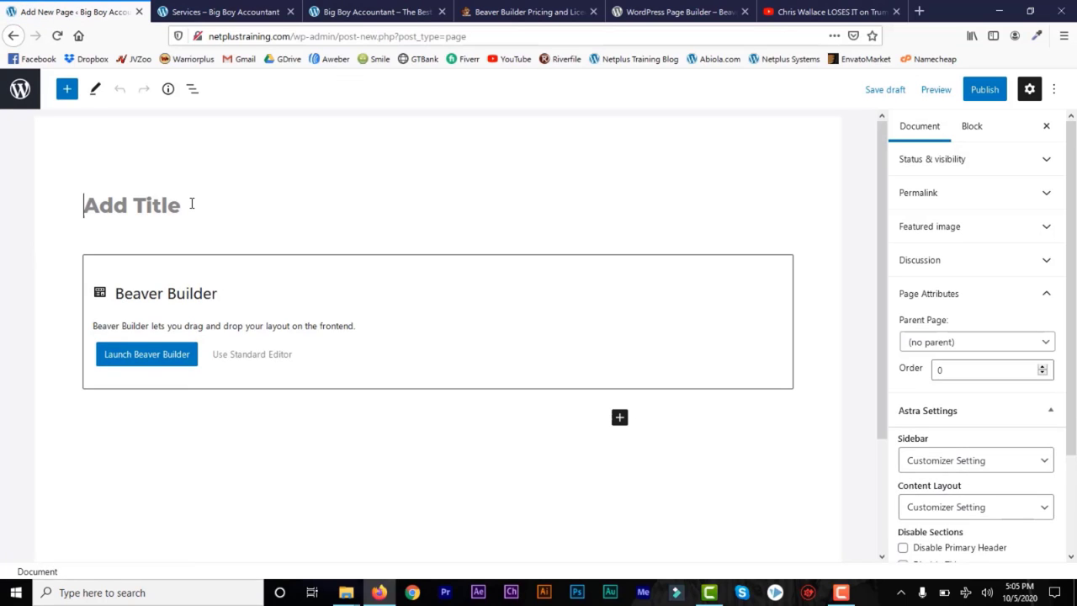
type("Blog")
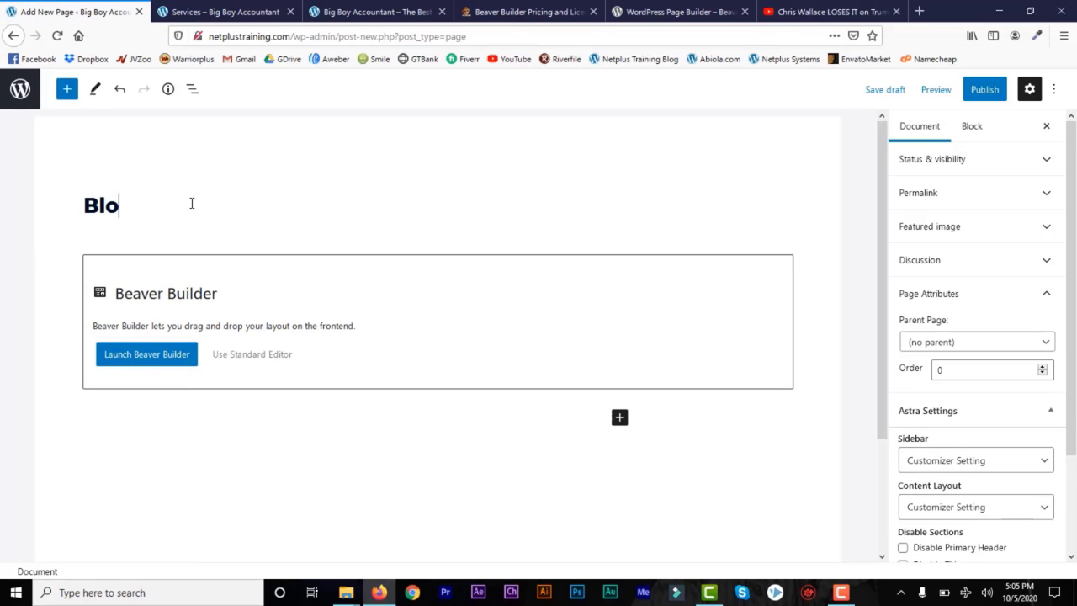
left_click(981, 92)
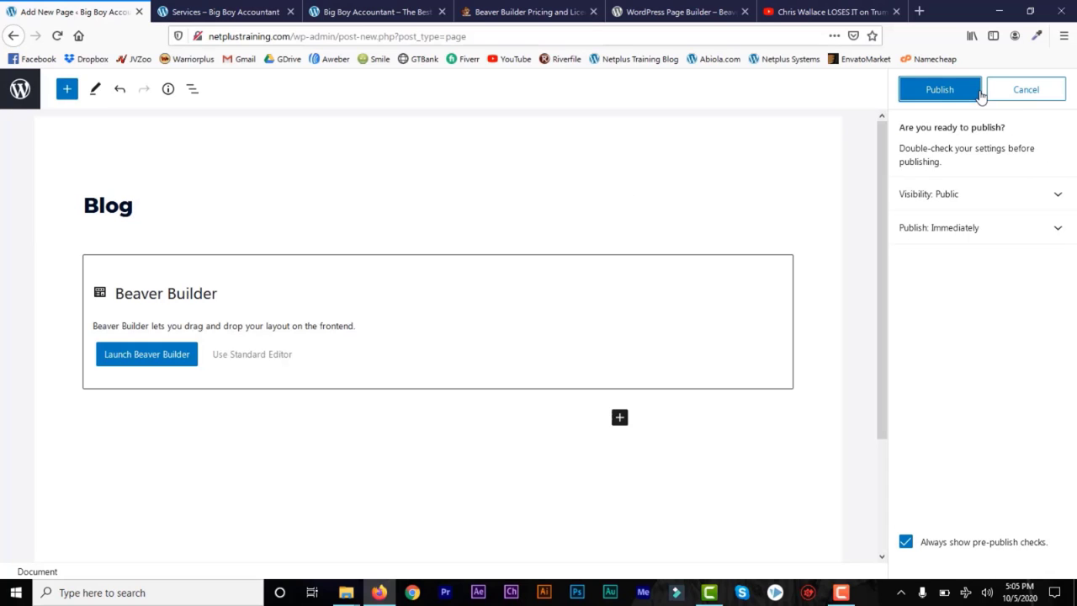
left_click(929, 92)
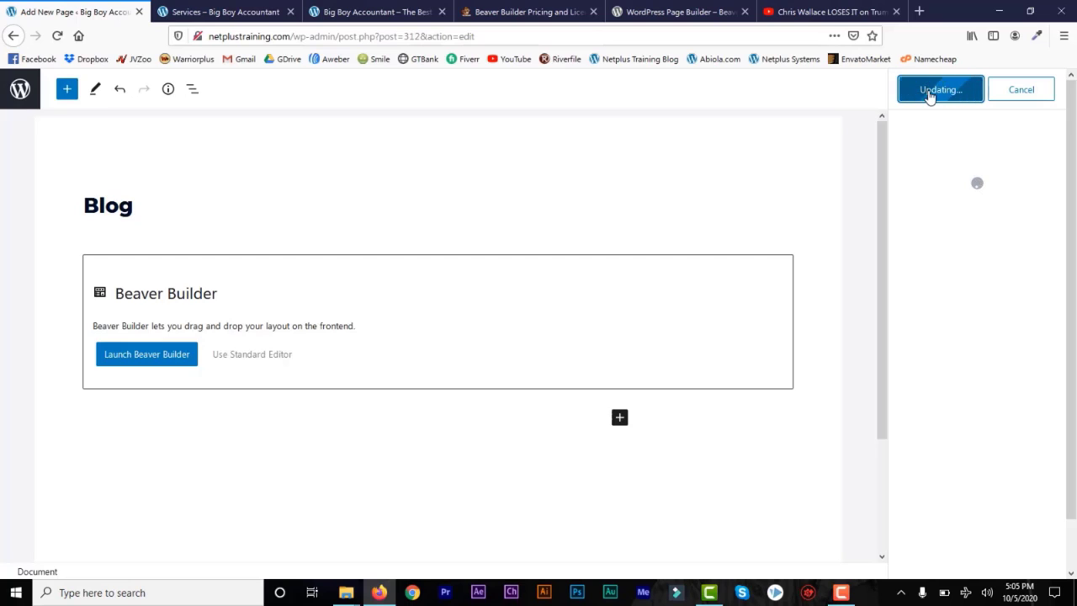
Step: Open the Blog page in Beaver Builder and drop the Posts module onto it
left_click(141, 358)
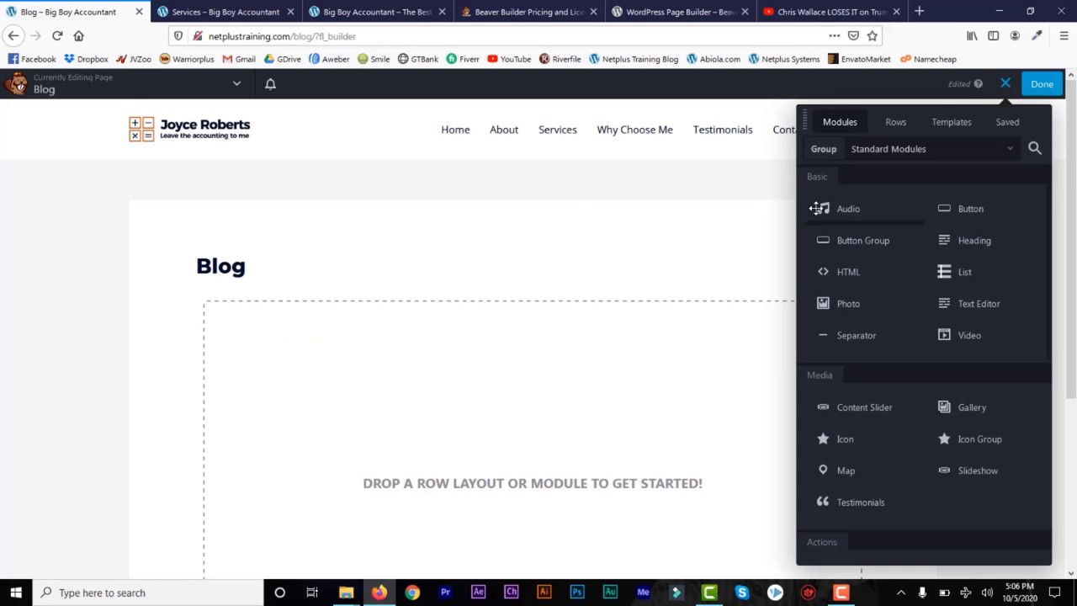
left_click_drag(1075, 176, 1075, 277)
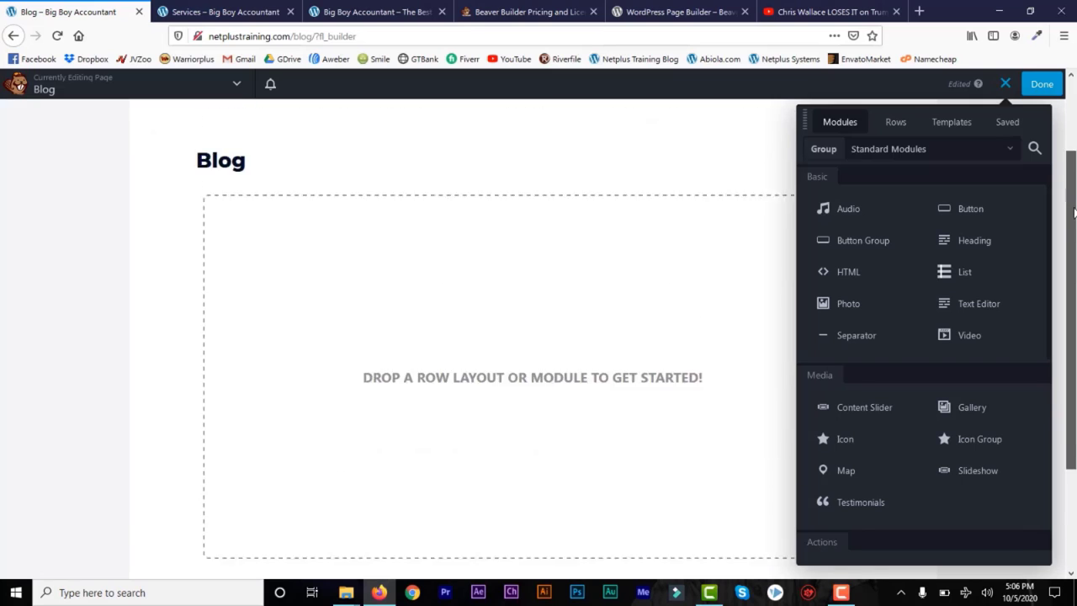
scroll(1065, 204, "up", 2)
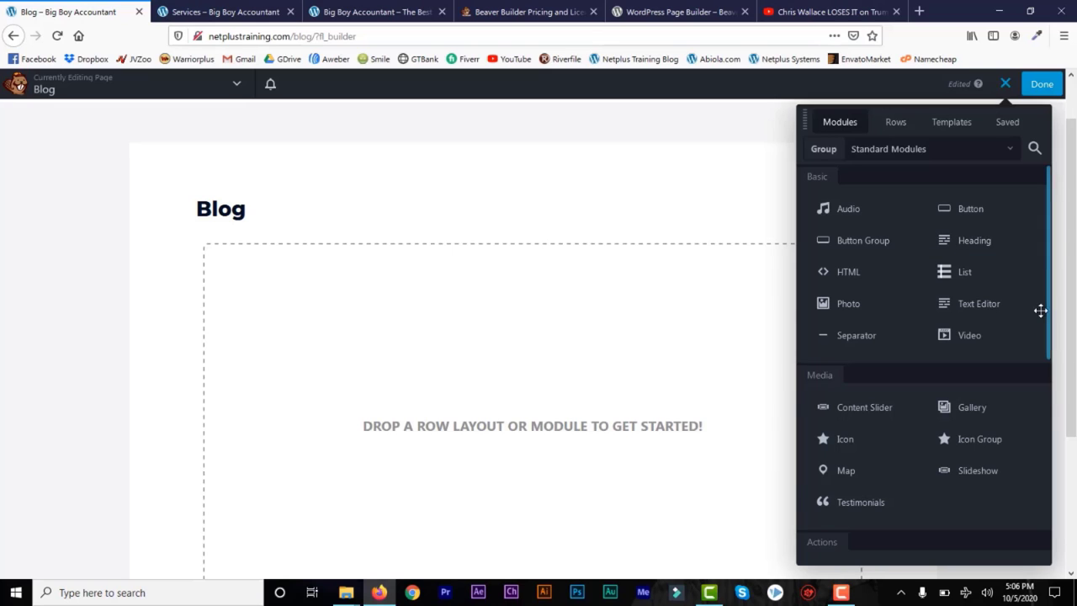
scroll(1040, 311, "down", 2)
scroll(1042, 334, "down", 1)
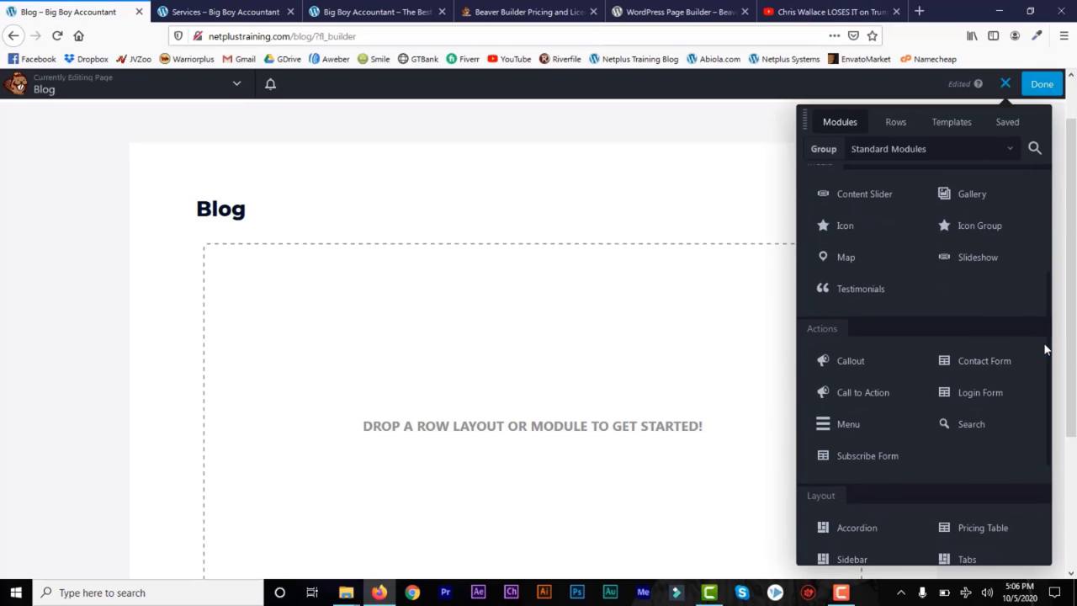
left_click_drag(1049, 341, 1055, 441)
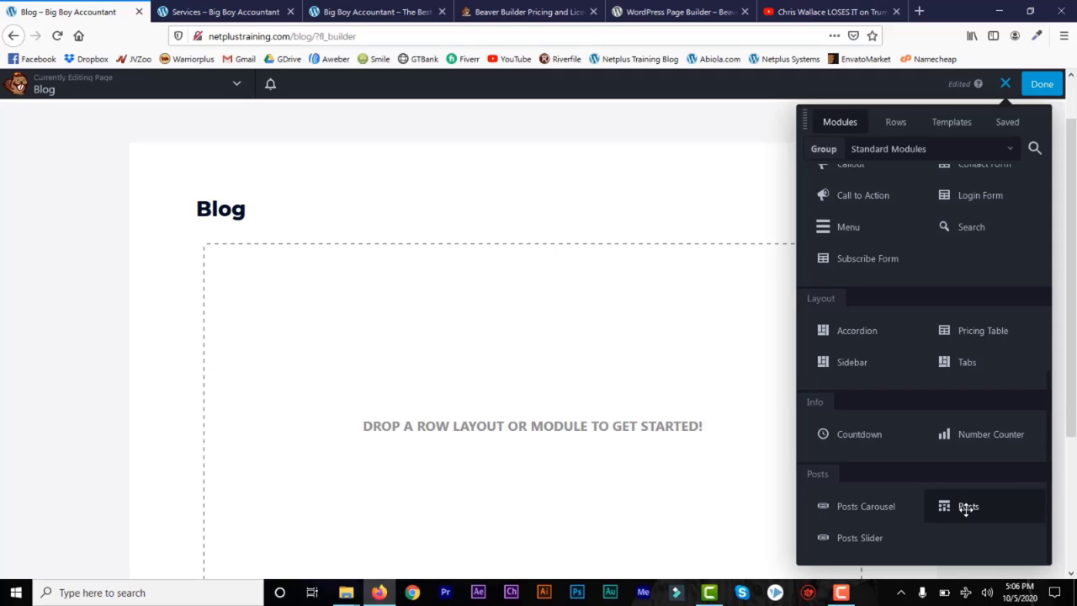
left_click_drag(967, 508, 525, 377)
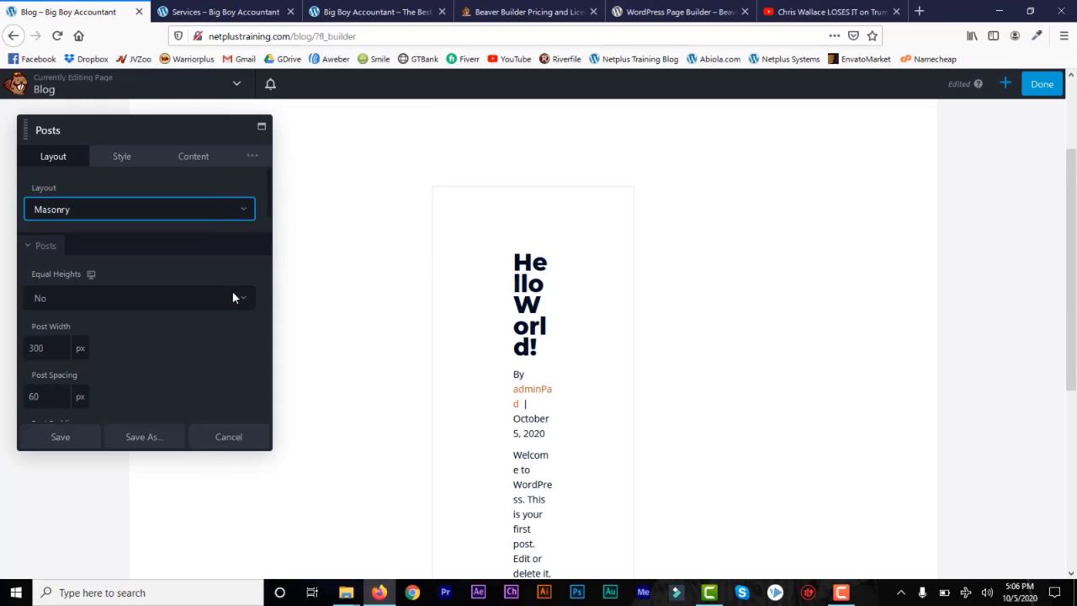
Step: Set the Posts module's Equal Heights to Yes and Post Width to 500 px, then save
left_click(233, 297)
left_click(215, 337)
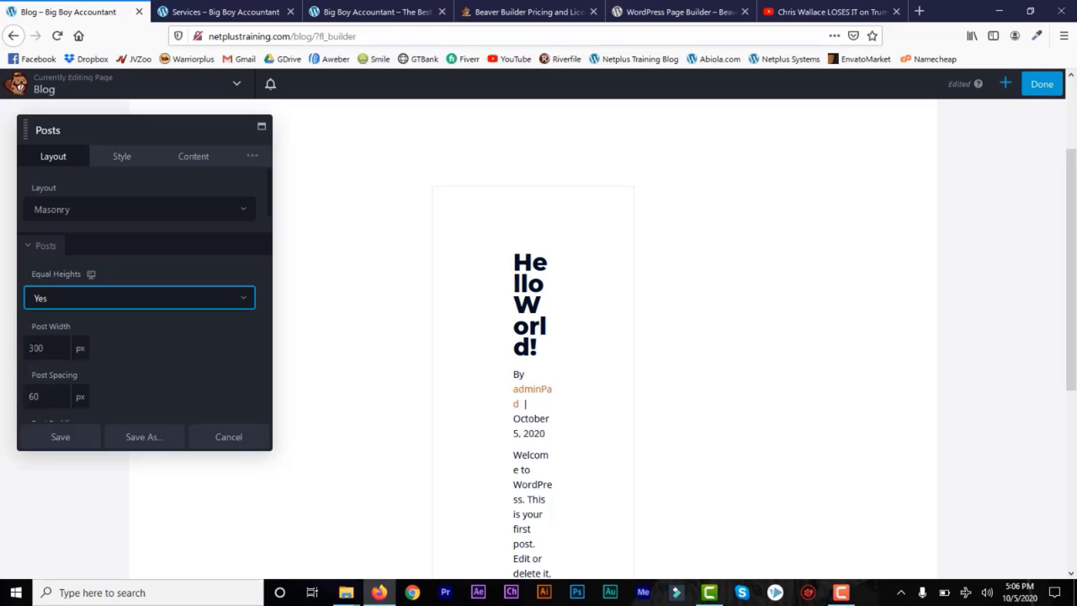
key("Tab")
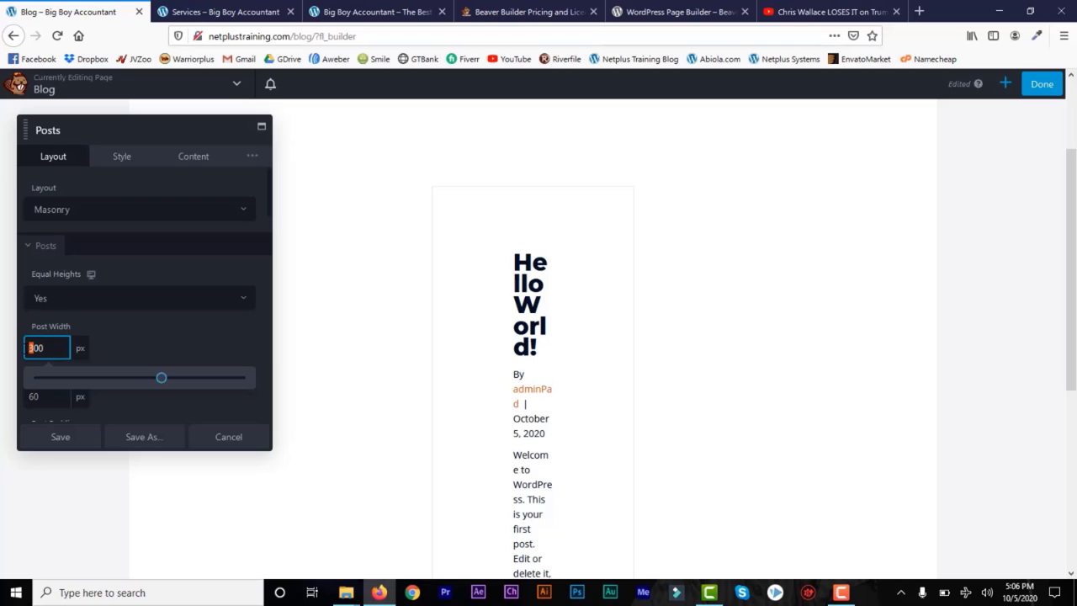
type("5")
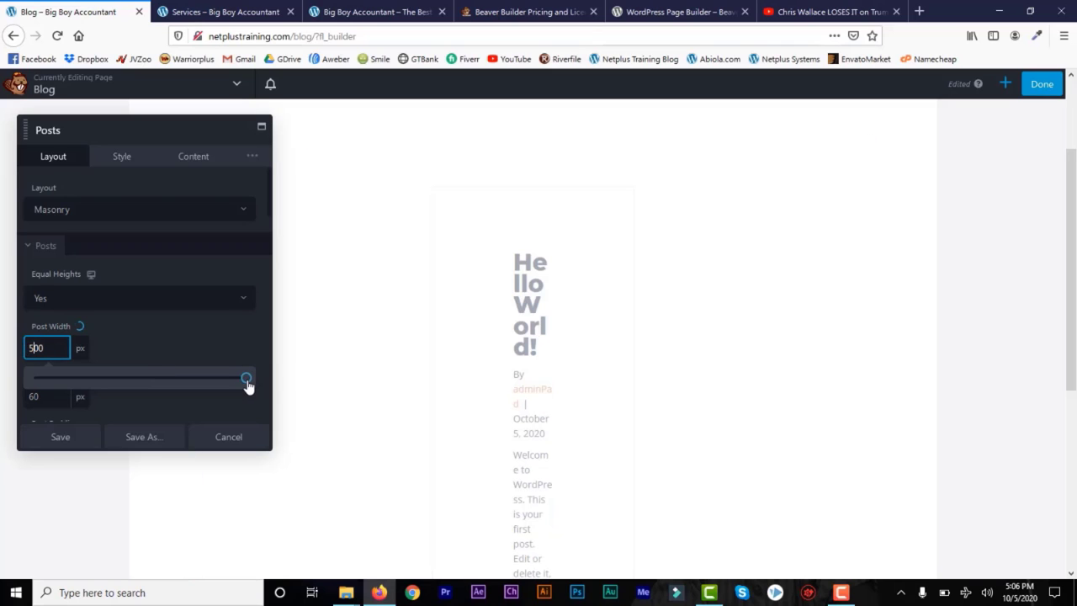
left_click_drag(223, 381, 174, 383)
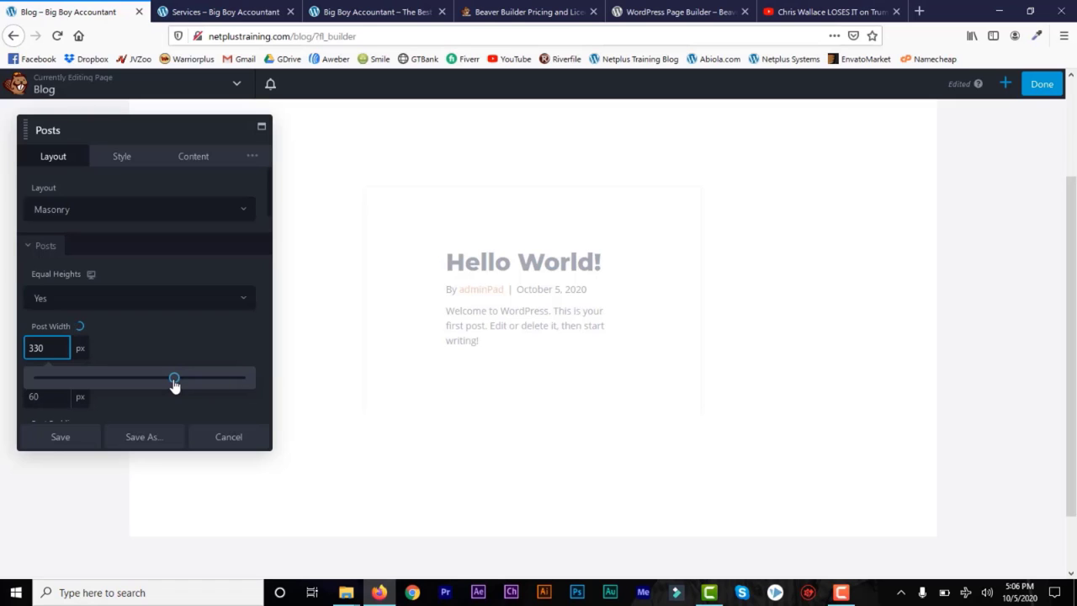
left_click_drag(174, 383, 255, 380)
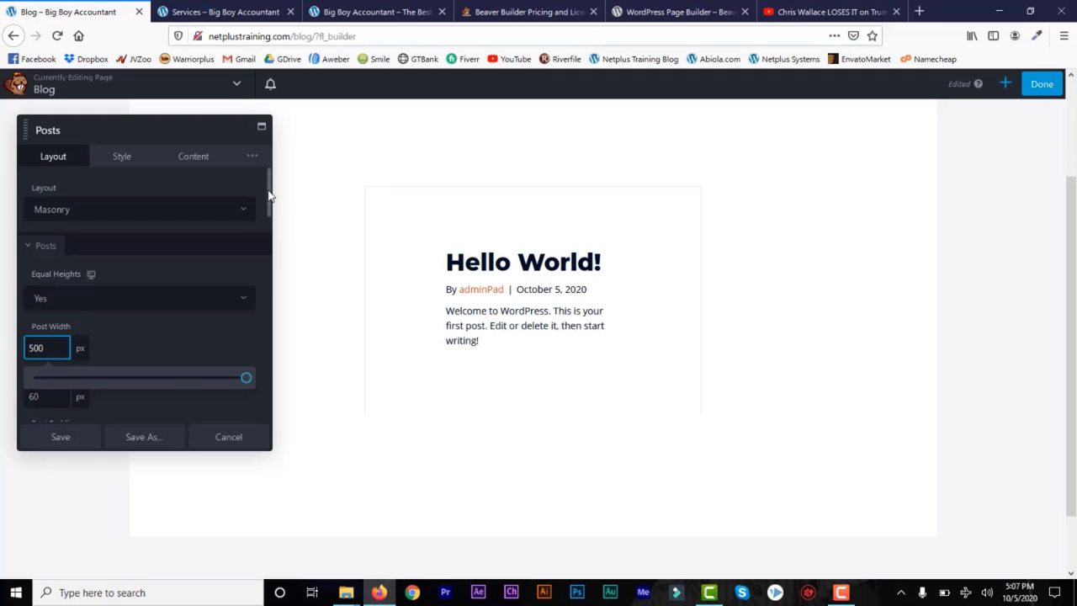
left_click(75, 439)
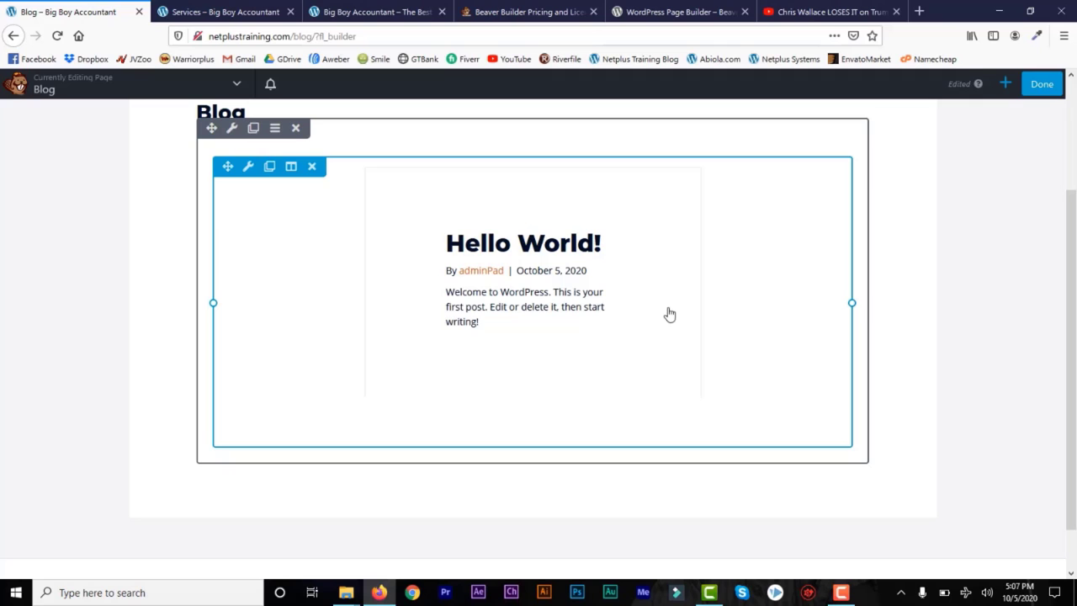
Step: Set the posts row's Width and Content Width to Full Width, save, and review the page
left_click(233, 130)
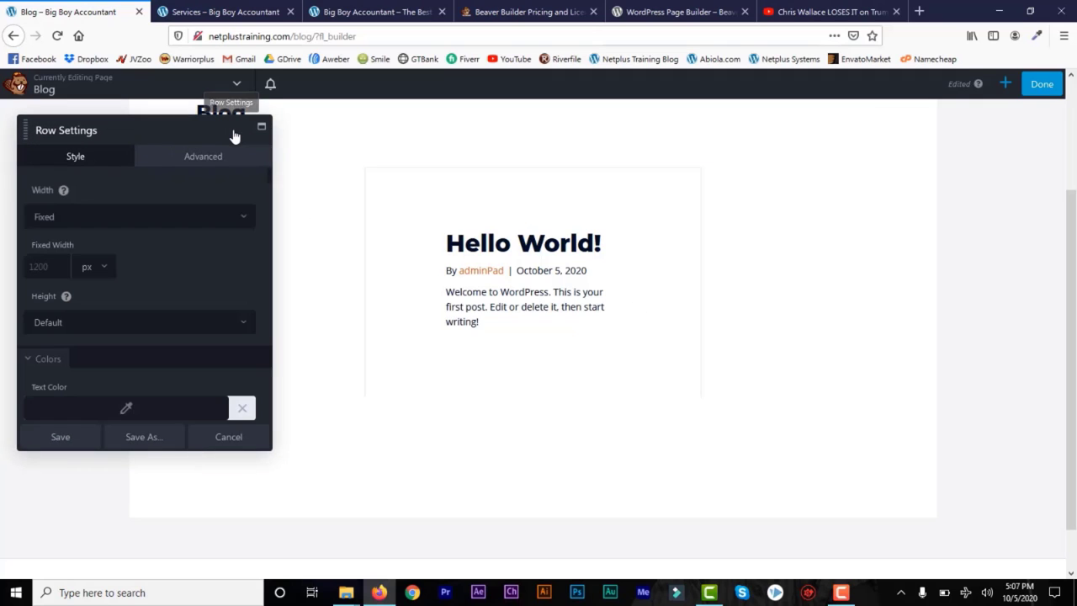
left_click(197, 219)
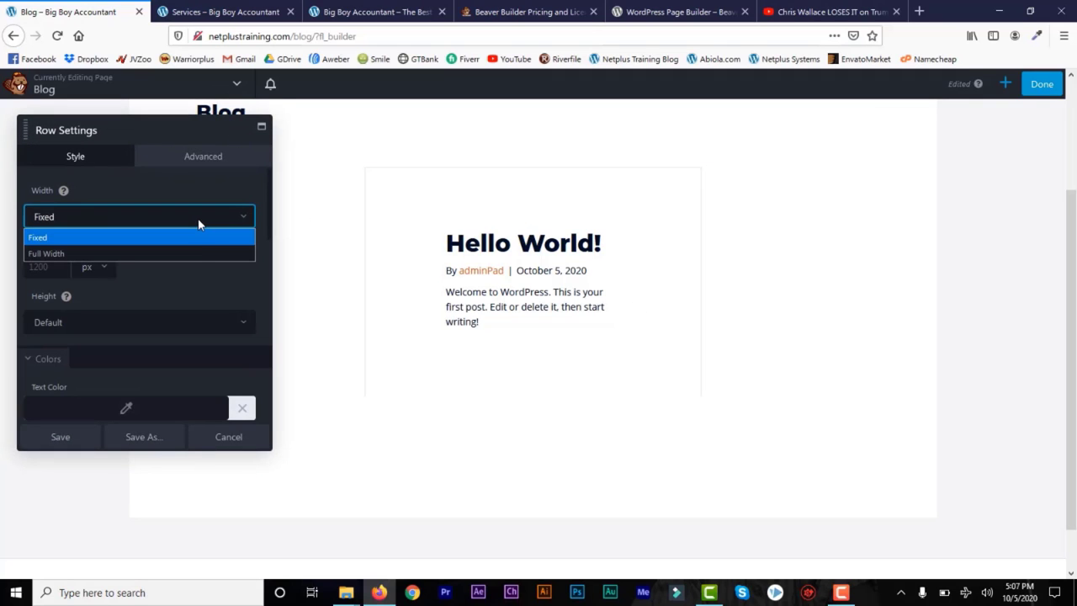
left_click(198, 254)
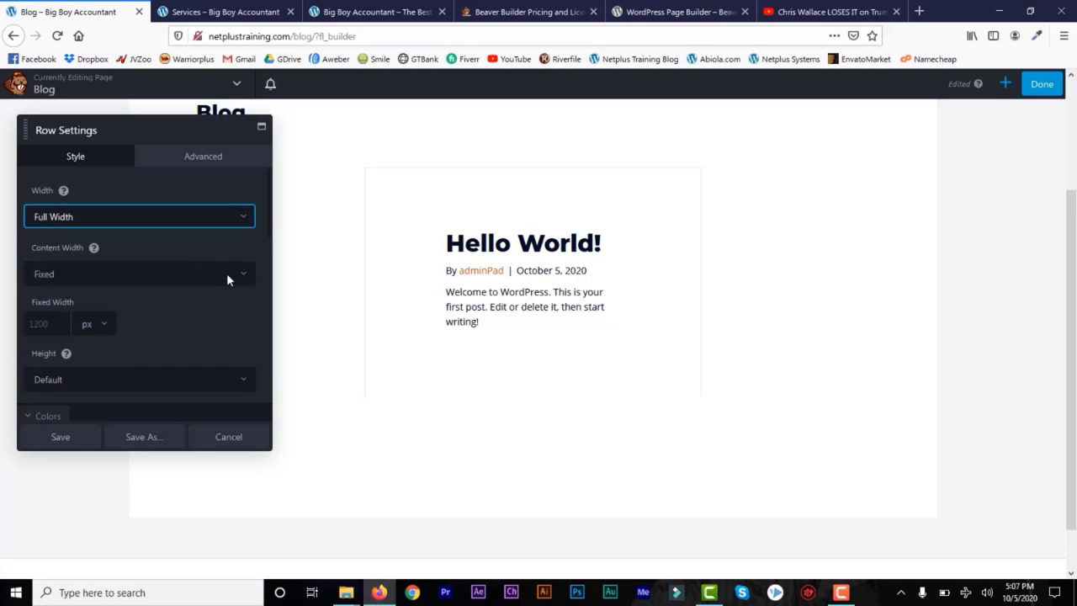
left_click(230, 275)
left_click(222, 310)
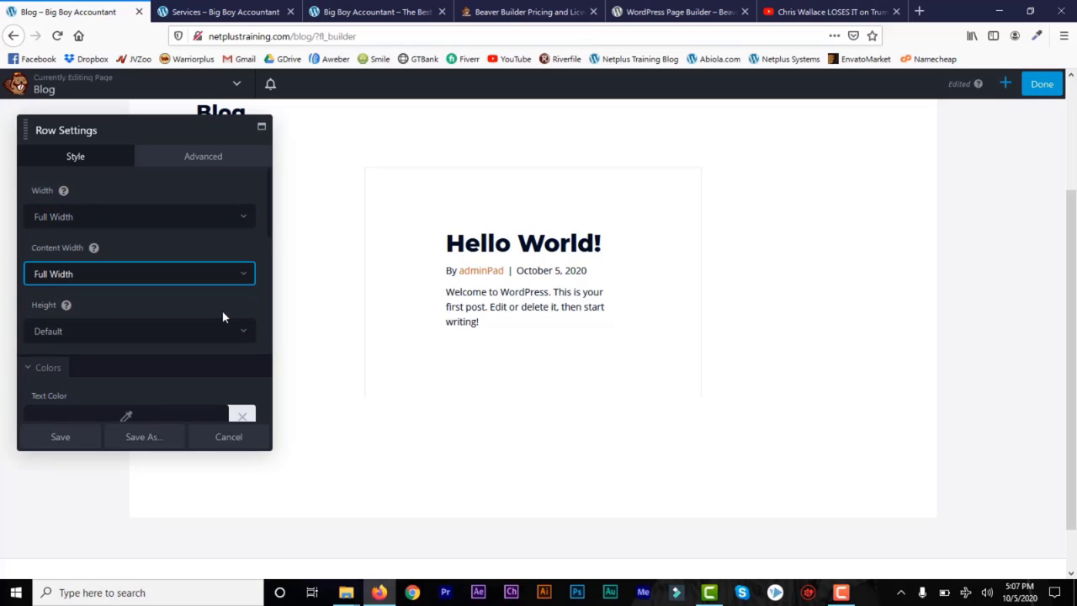
left_click(61, 438)
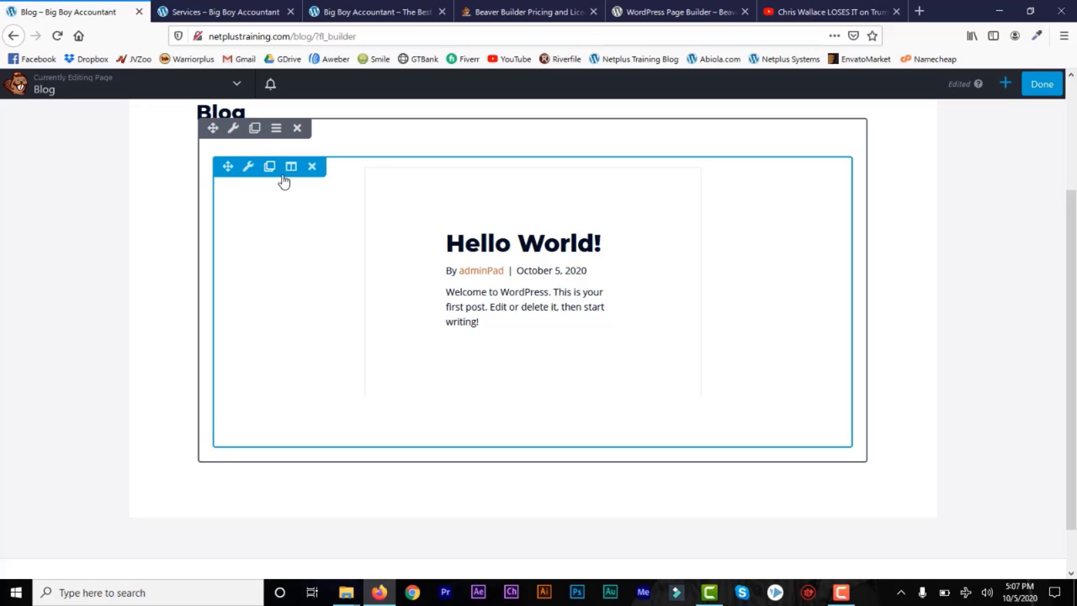
left_click_drag(1072, 348, 1074, 407)
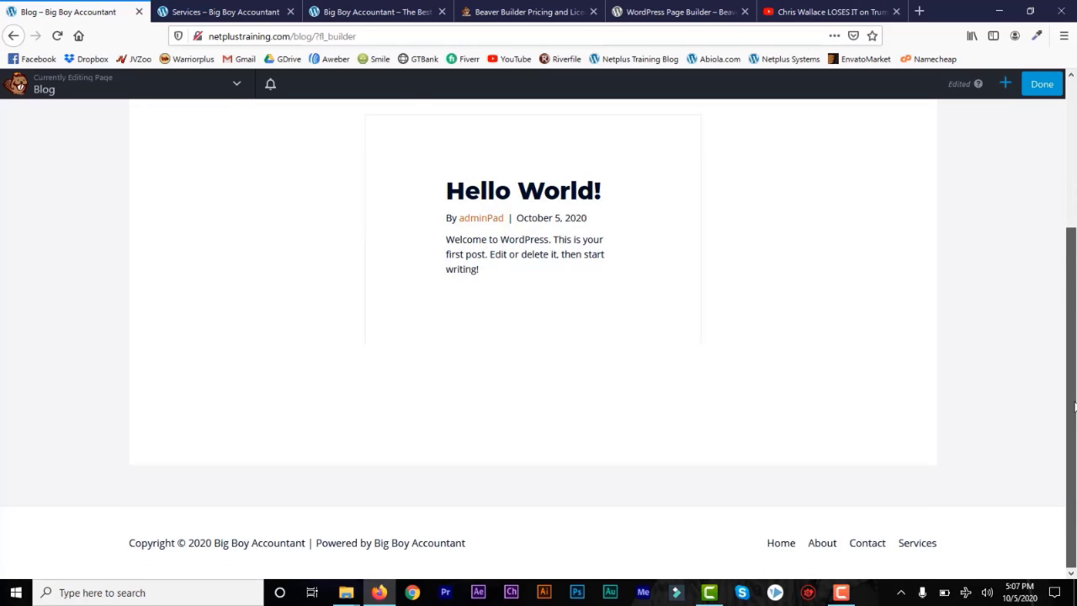
scroll(1073, 407, "up", 3)
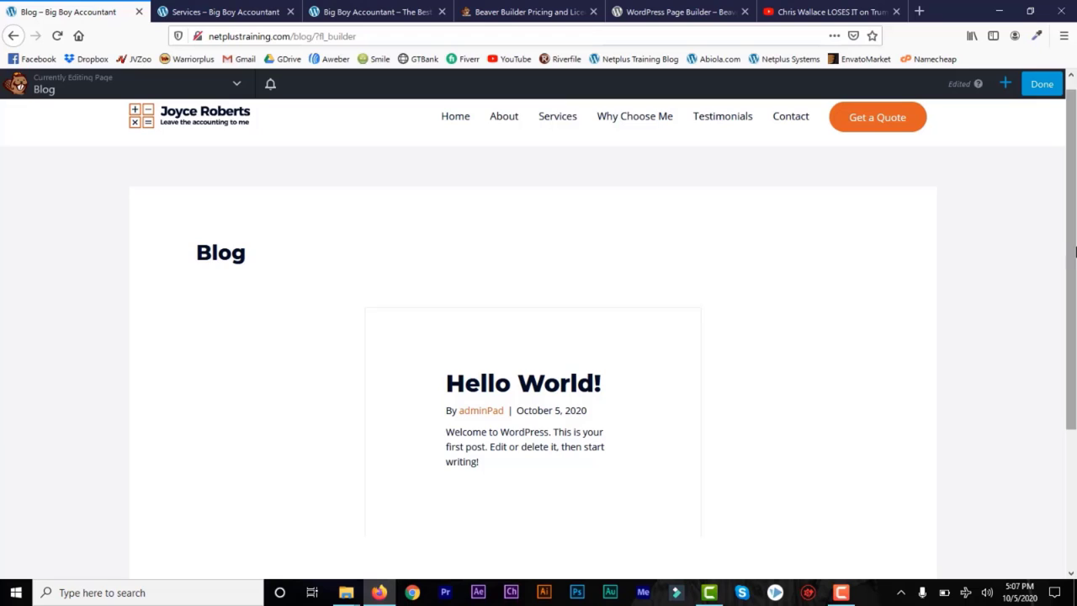
left_click_drag(1074, 250, 1075, 192)
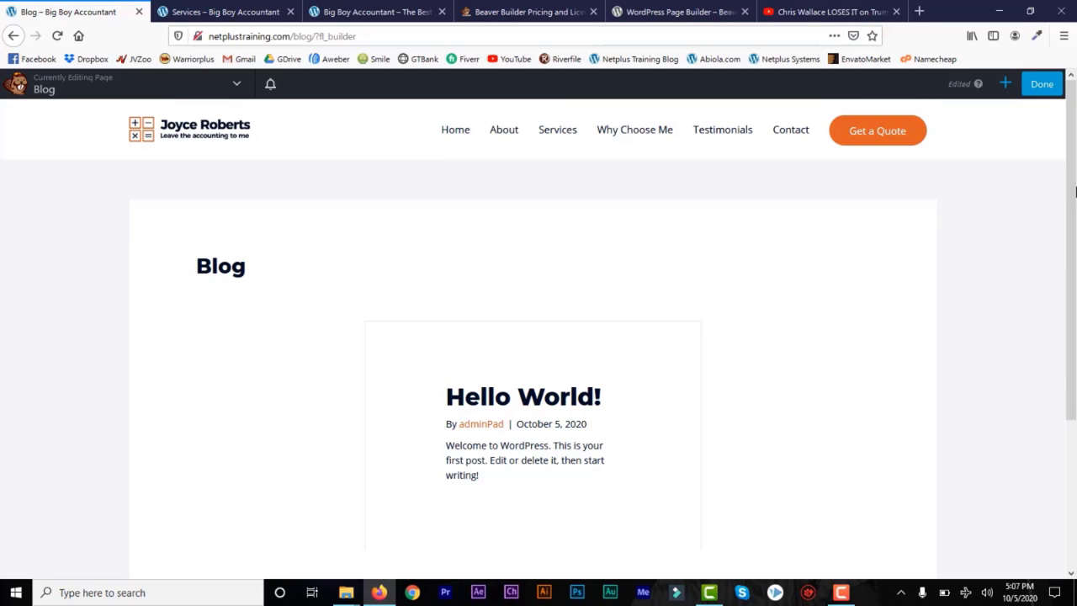
Step: Publish the Blog page changes and go to Appearance > Menus in the admin
left_click(1040, 88)
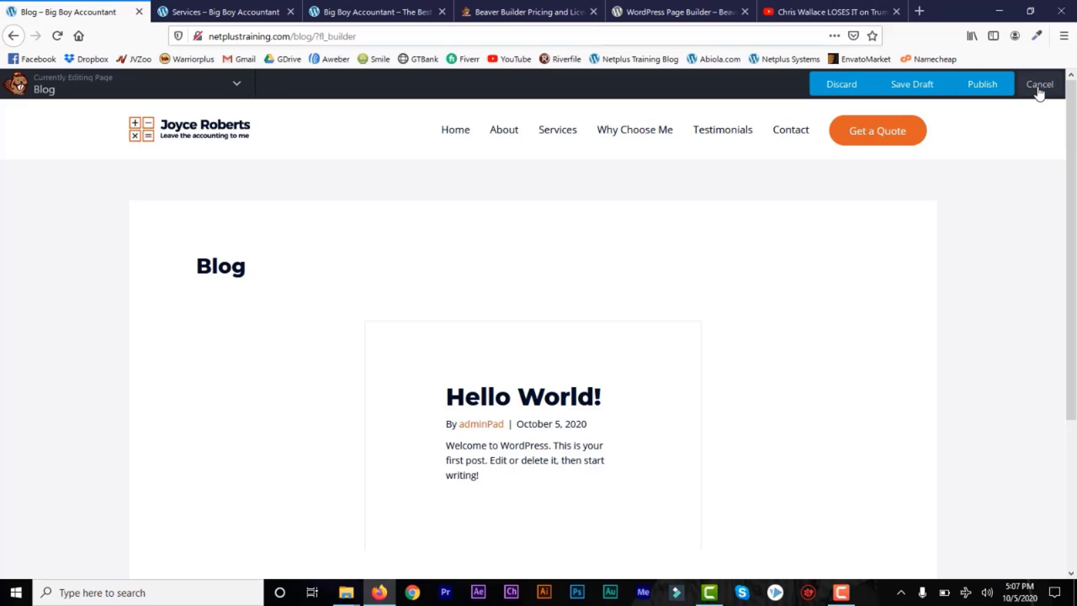
left_click(982, 87)
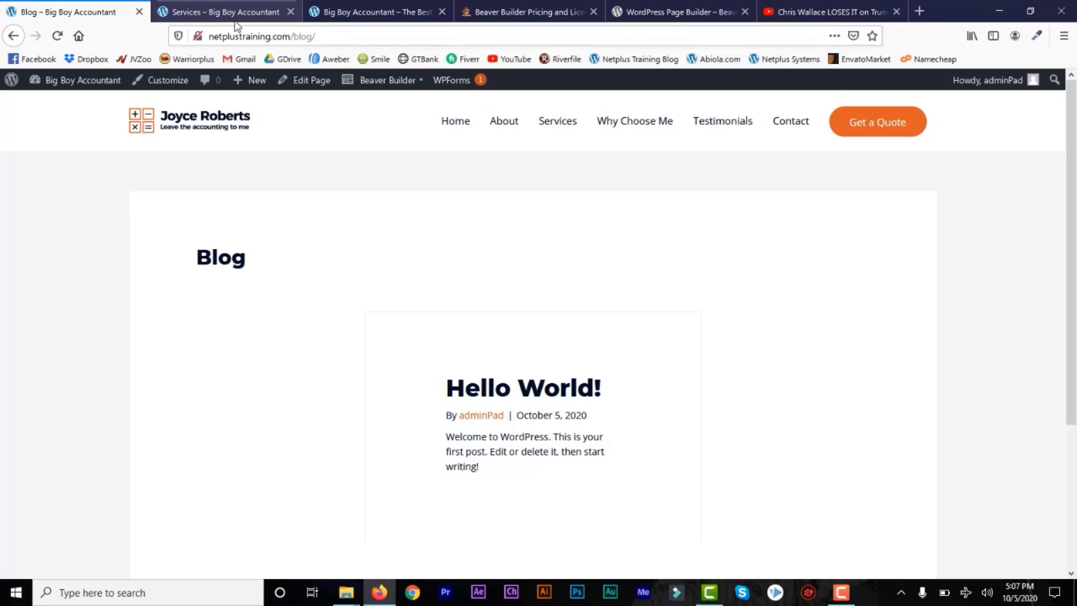
left_click(11, 80)
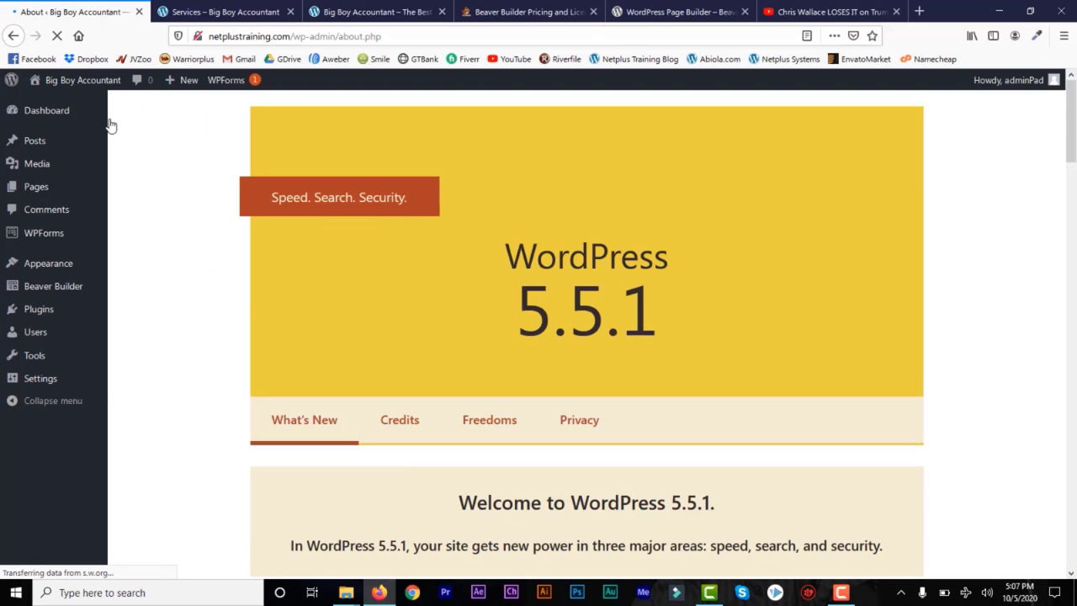
mouse_move(68, 272)
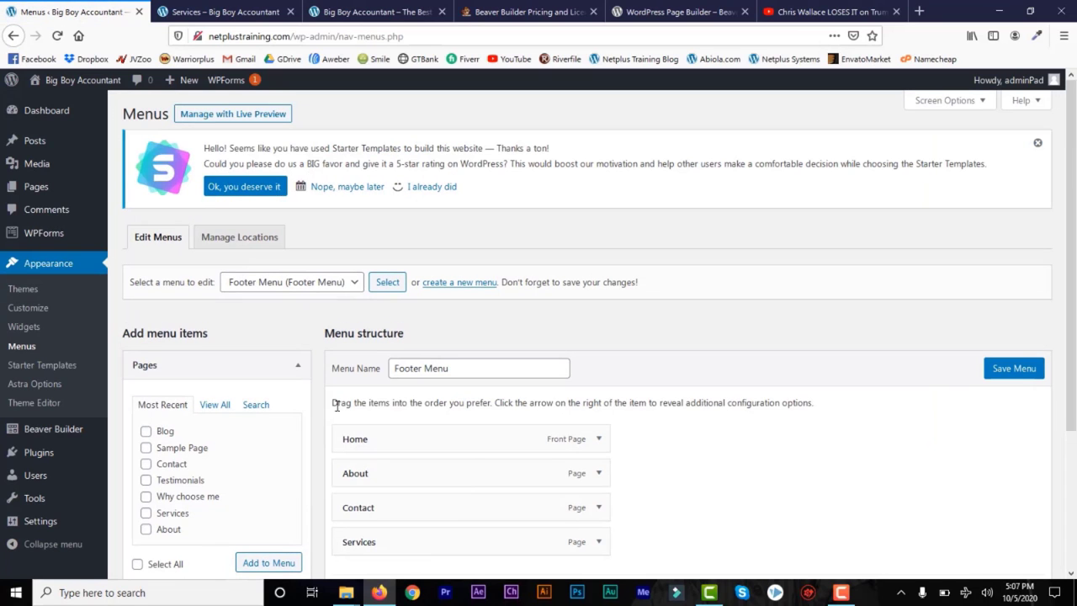
Step: Load the Primary Menu in the menu editor
left_click(358, 288)
left_click(339, 321)
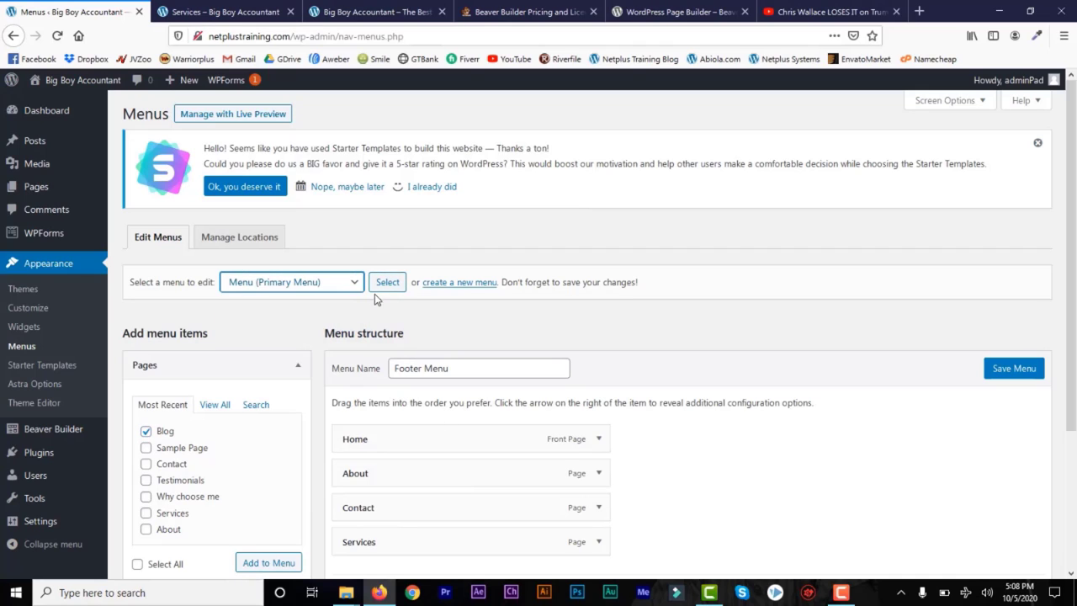
left_click(387, 285)
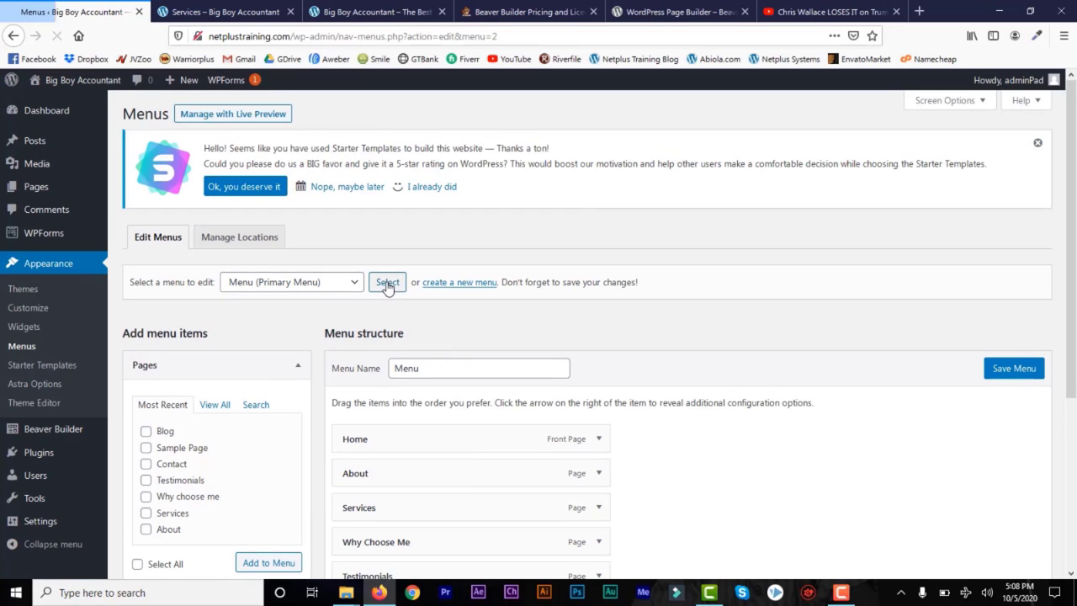
Step: Add the Blog page to the menu, place it right after Home, and save
left_click(158, 431)
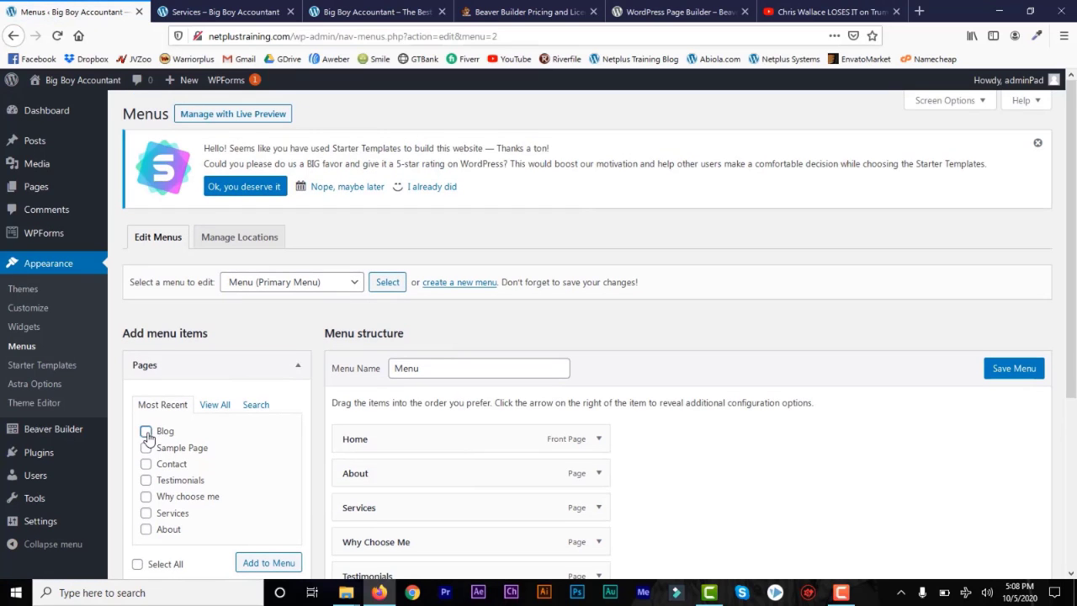
left_click(266, 565)
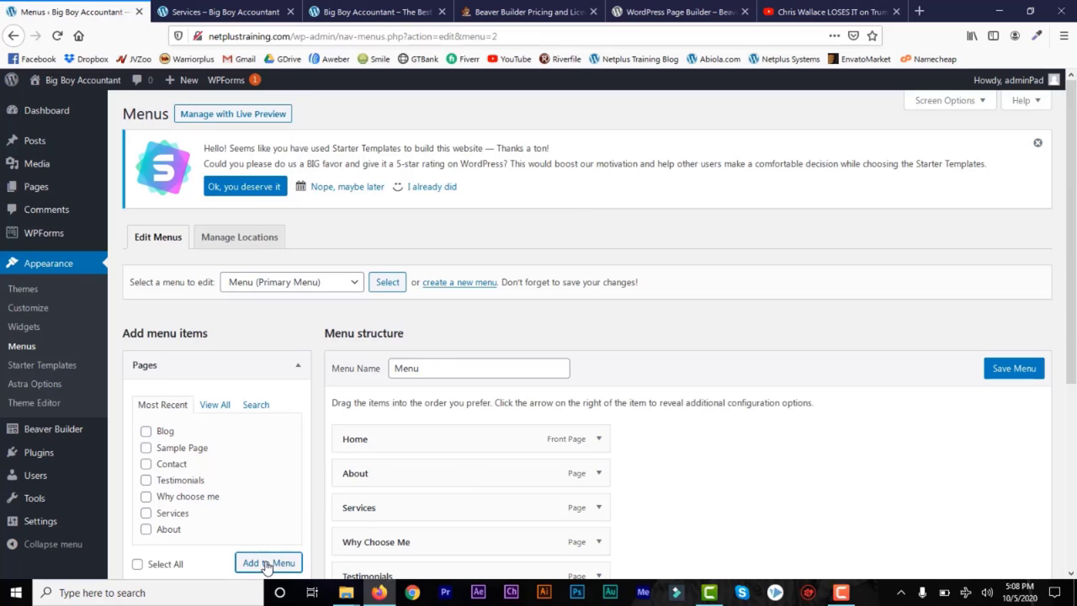
scroll(580, 463, "down", 3)
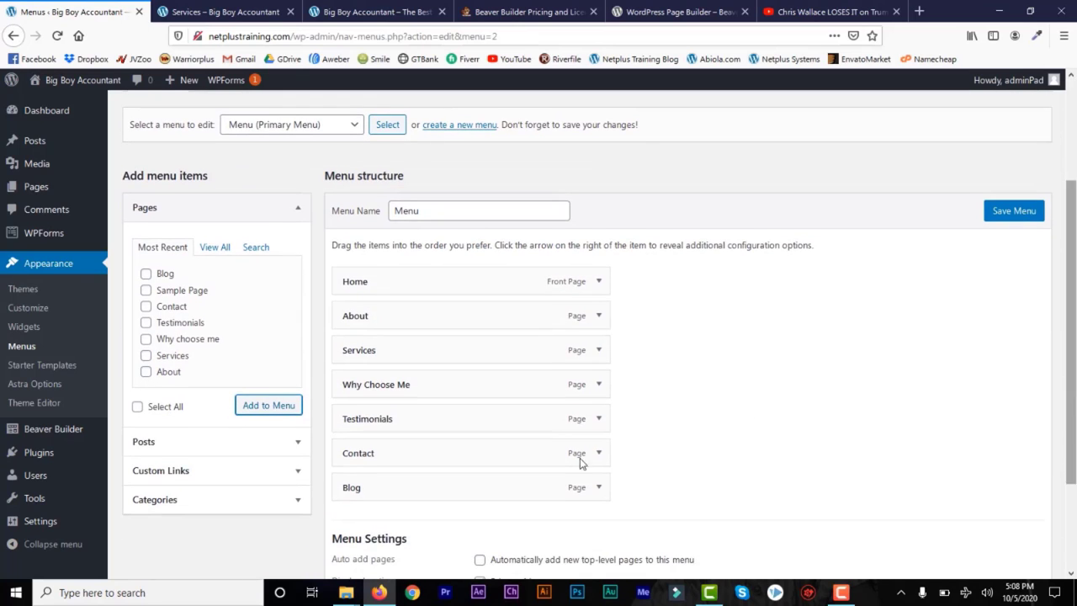
left_click_drag(493, 483, 493, 313)
left_click(1003, 211)
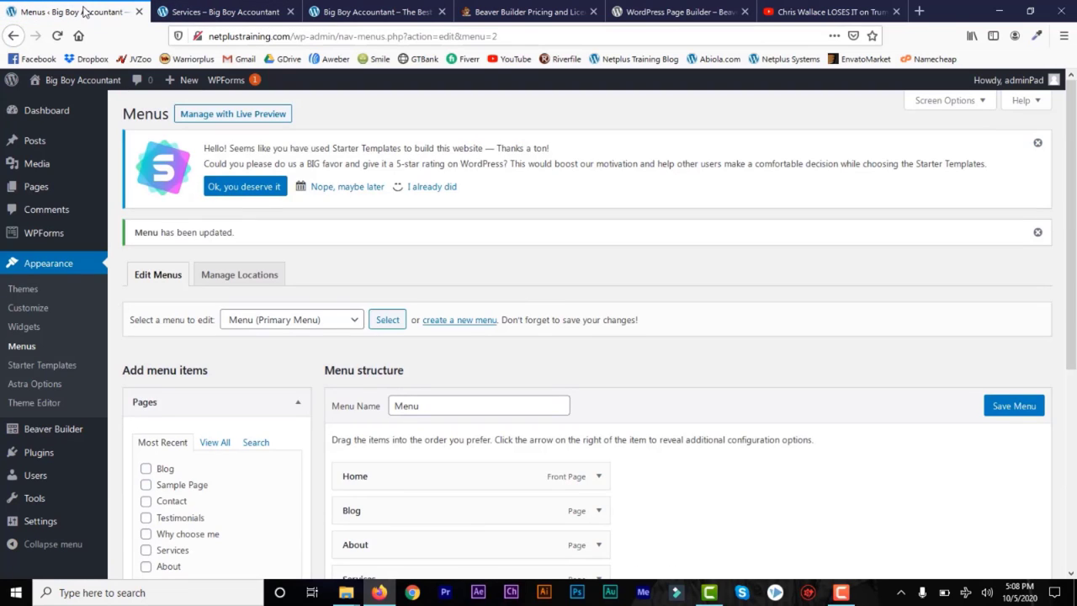
mouse_move(84, 82)
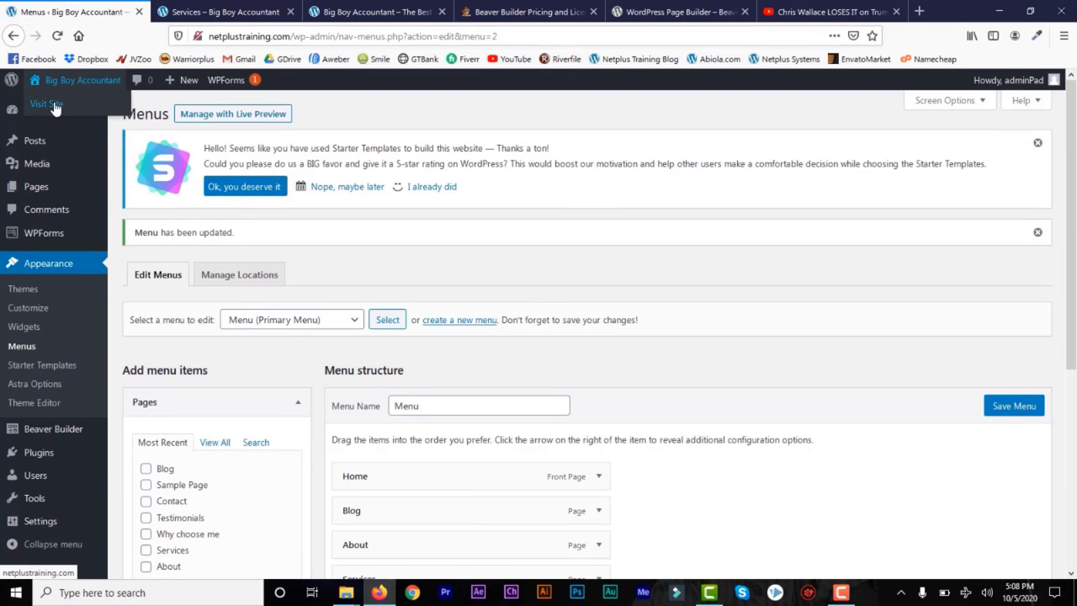
right_click(54, 108)
Step: View the live site in a new tab, scroll the home and Blog pages, then return to Menus
left_click(101, 113)
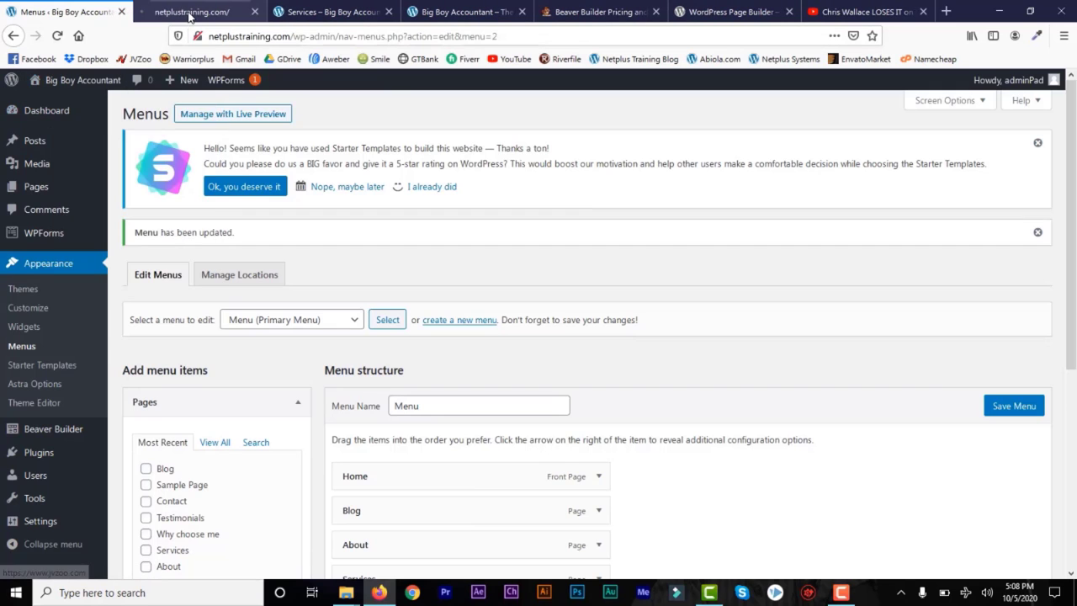
left_click(190, 12)
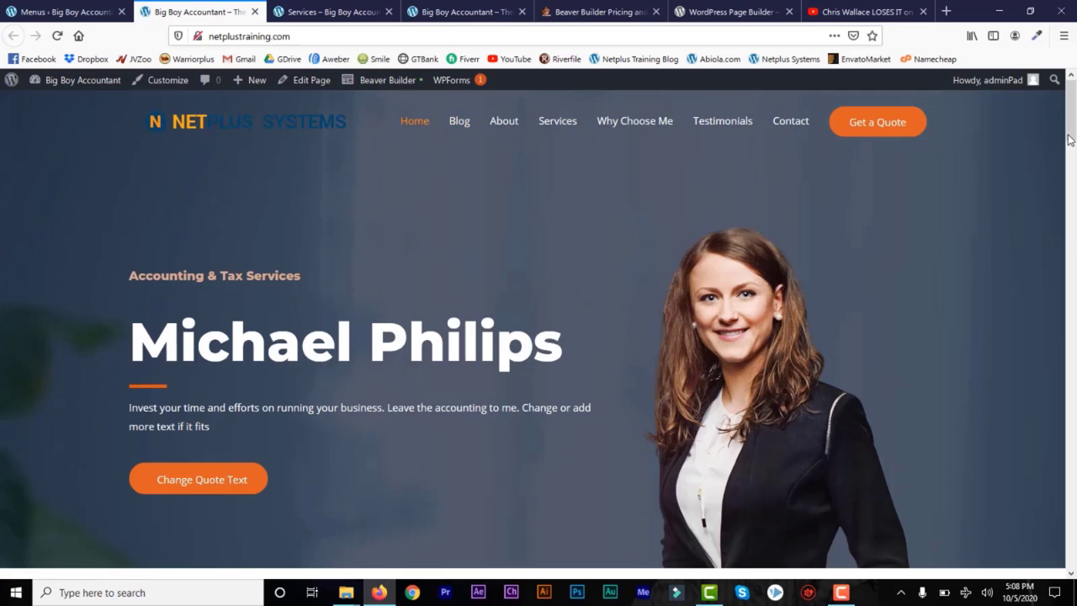
left_click_drag(1070, 139, 985, 161)
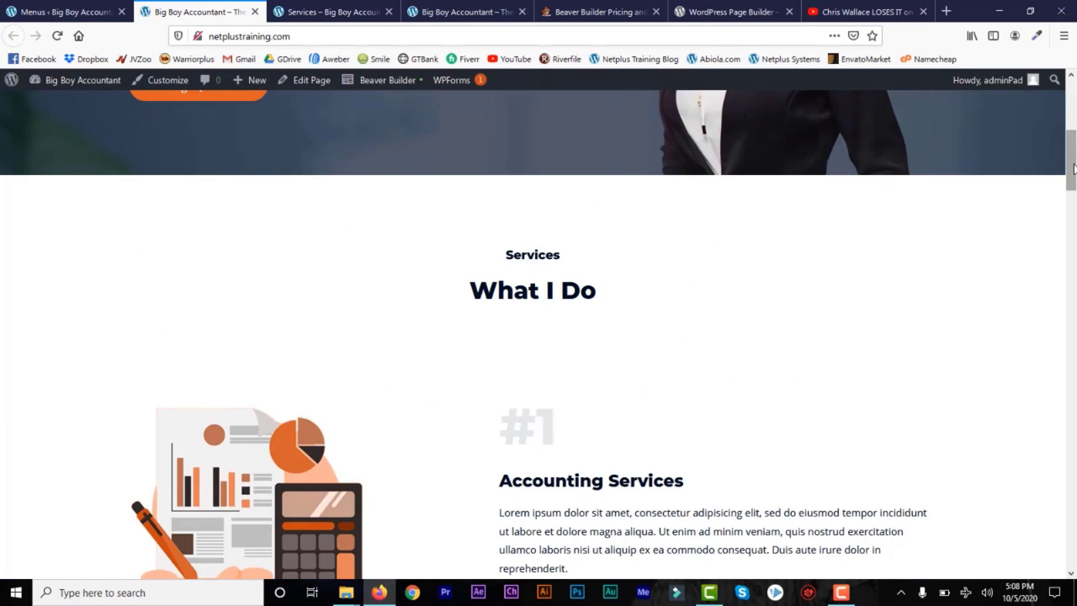
left_click_drag(1072, 168, 1072, 109)
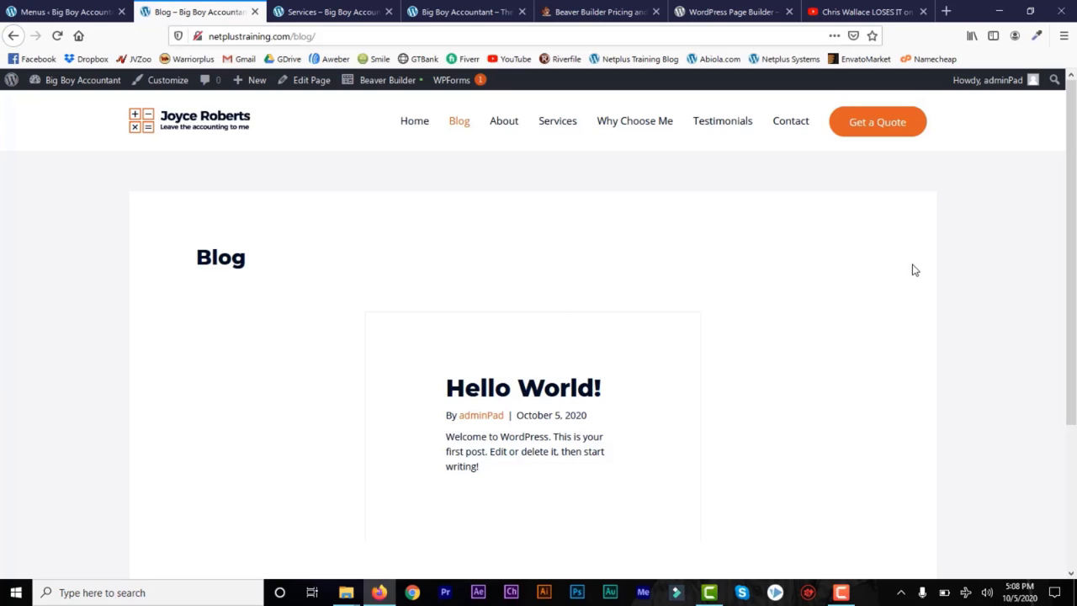
scroll(849, 286, "down", 3)
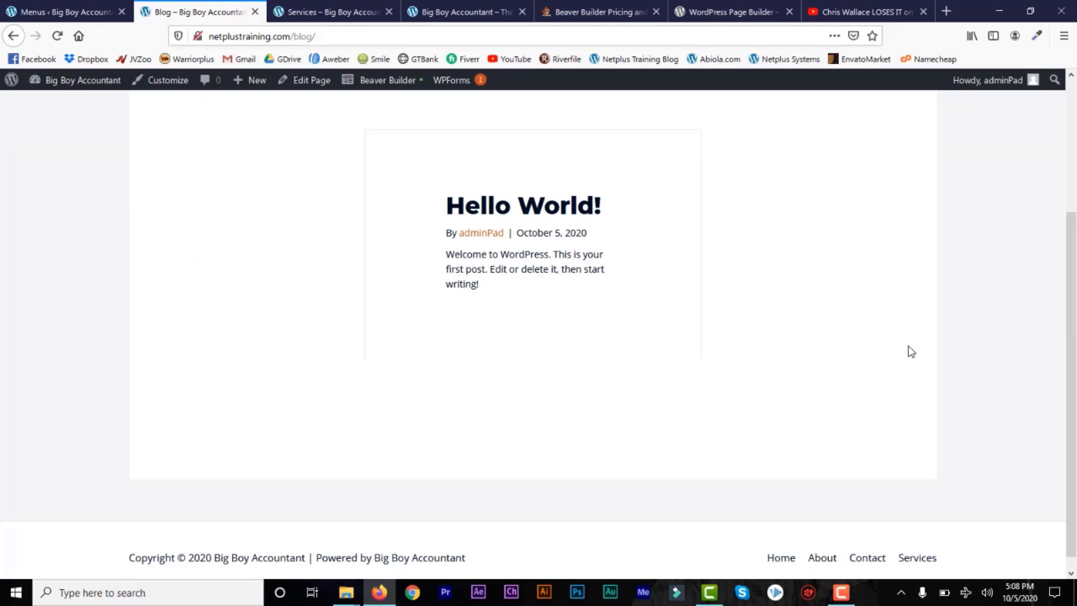
left_click_drag(1072, 401, 1072, 243)
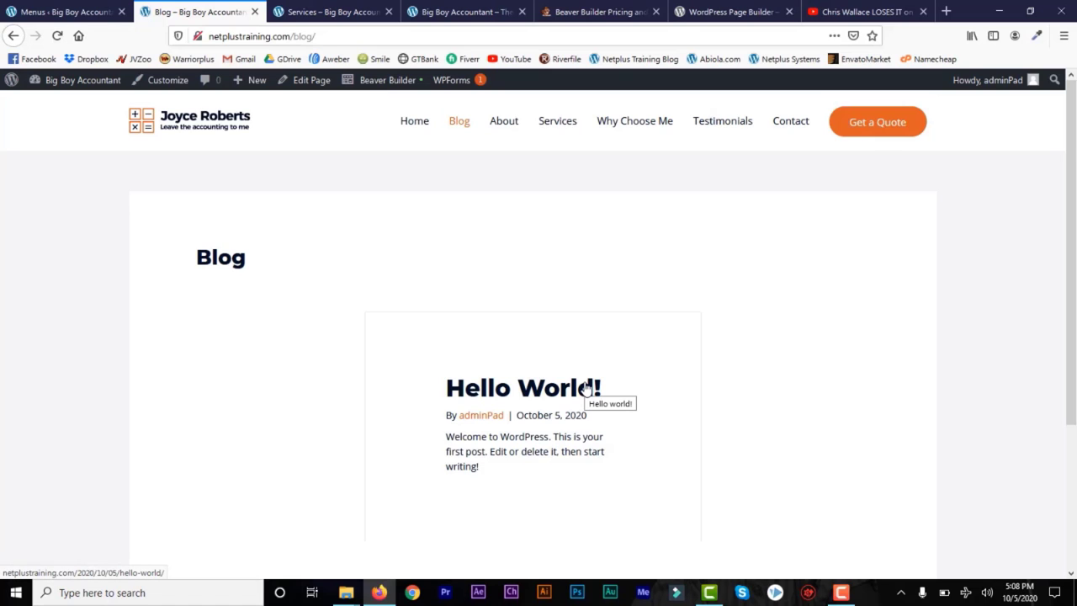
left_click(76, 15)
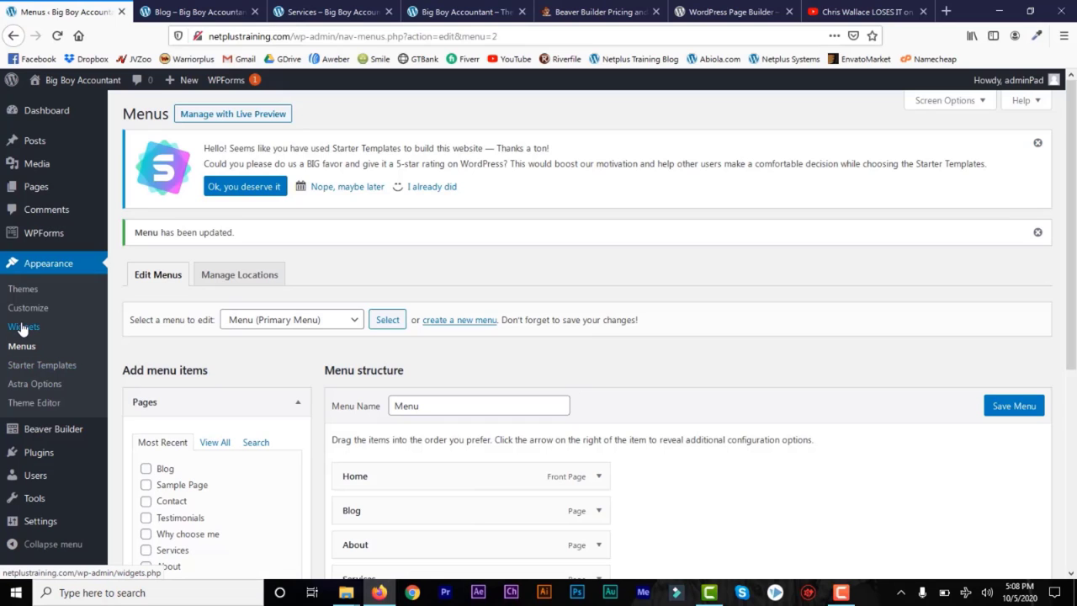
Step: Switch to the Blog tab, check the site logo setting in the Customizer, then go back to the live site
mouse_move(47, 144)
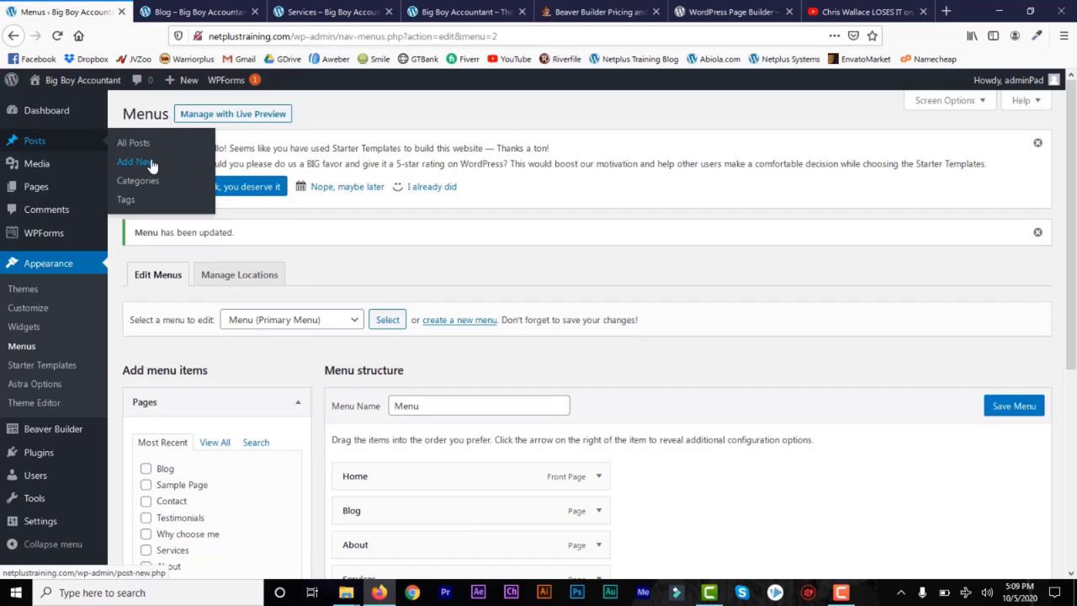
left_click(198, 12)
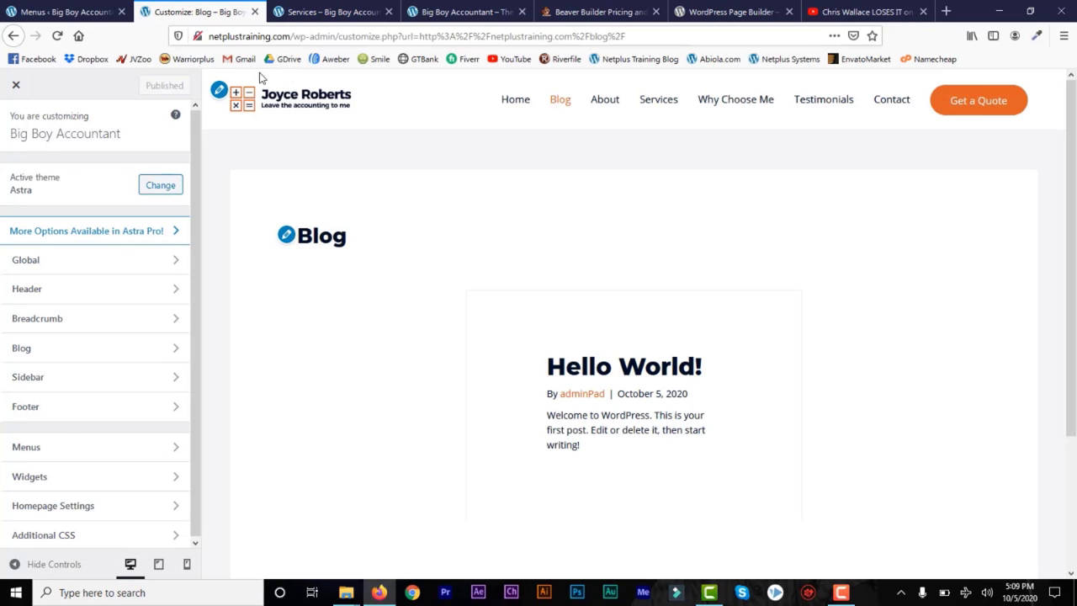
left_click(220, 90)
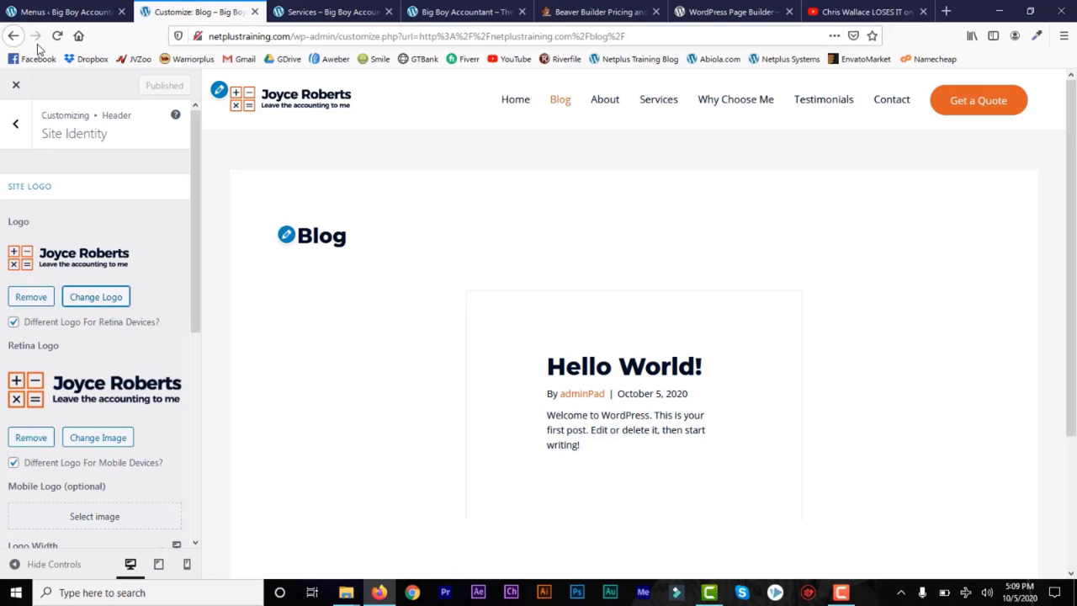
left_click(13, 36)
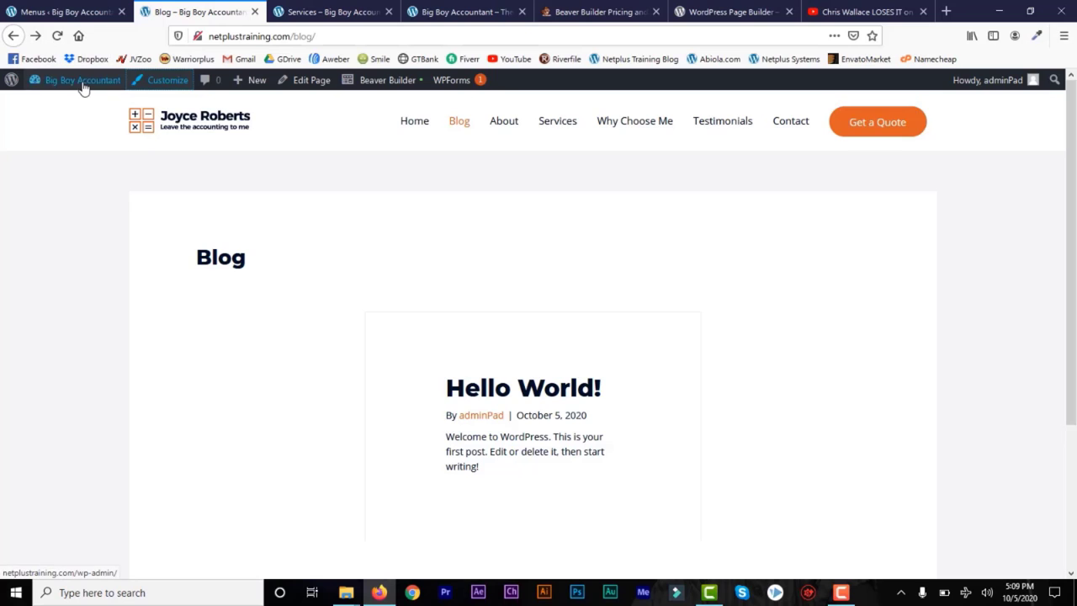
mouse_move(84, 89)
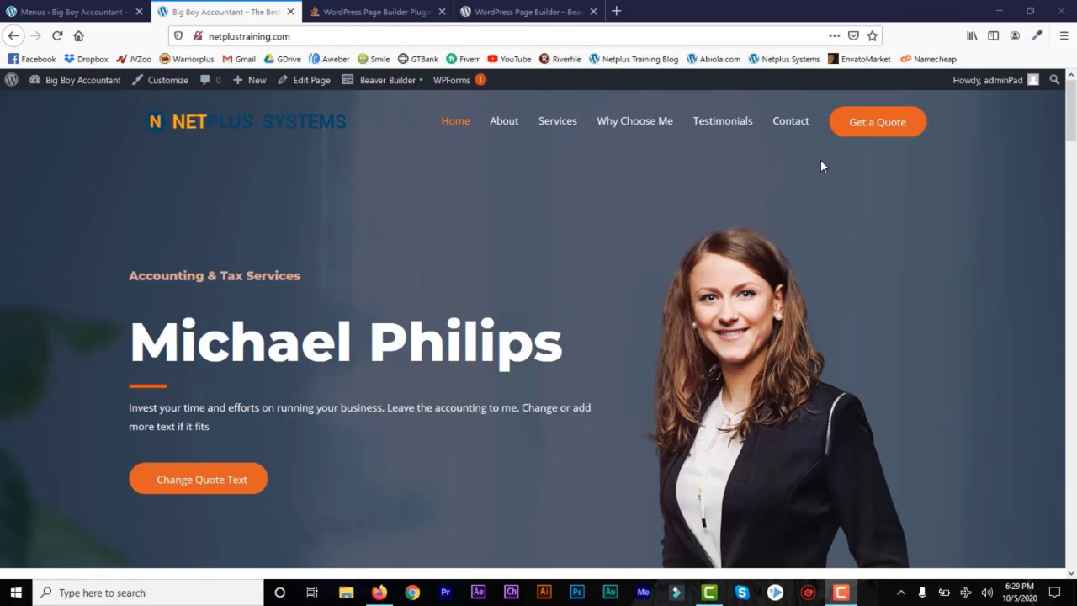
Step: Create a new page titled 'Template Page'
left_click(51, 11)
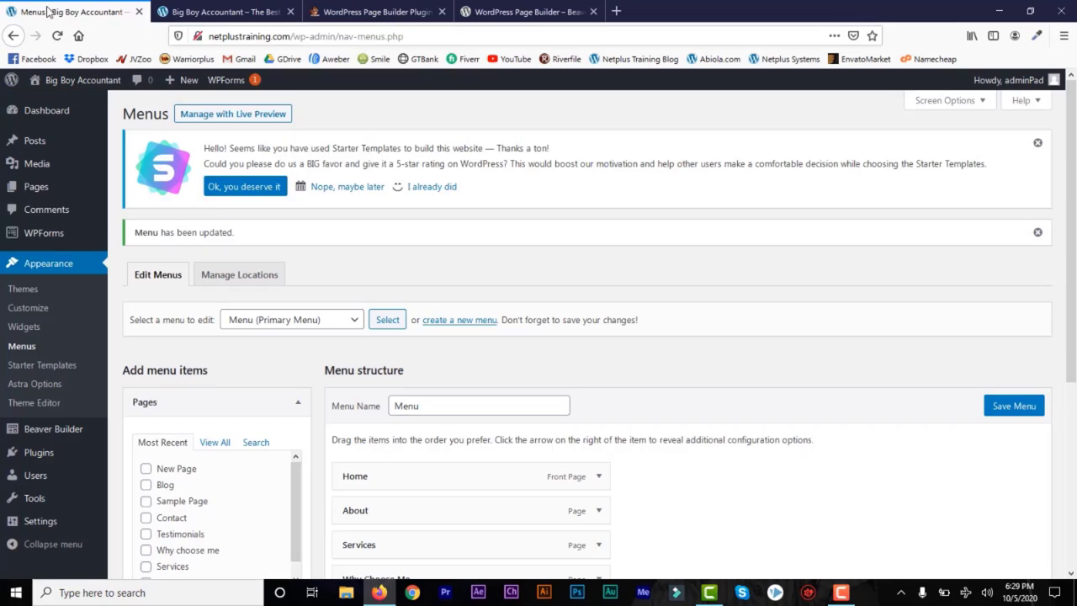
mouse_move(42, 187)
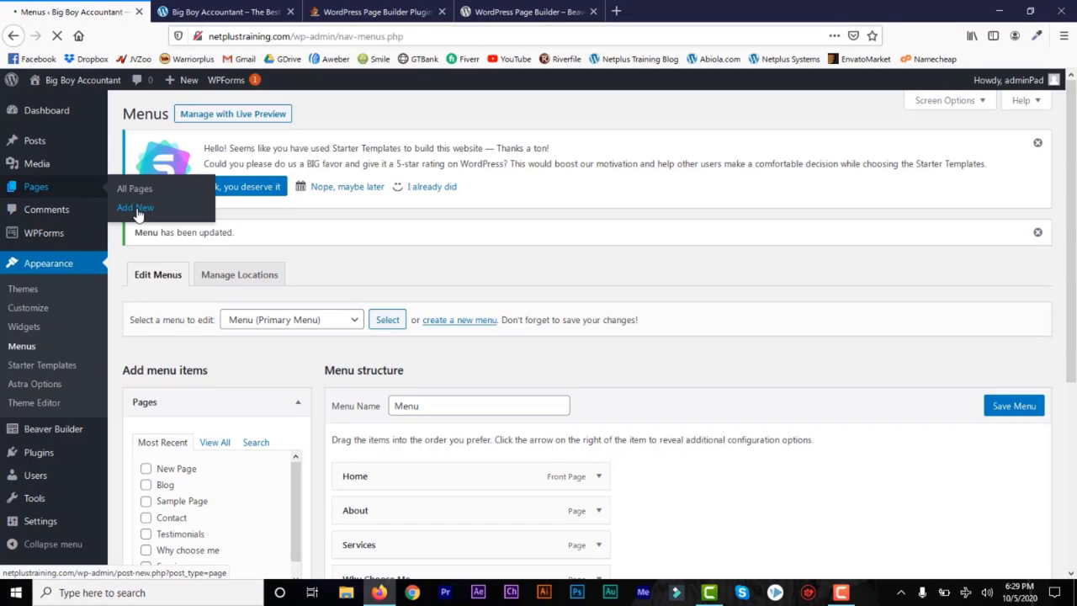
left_click(135, 208)
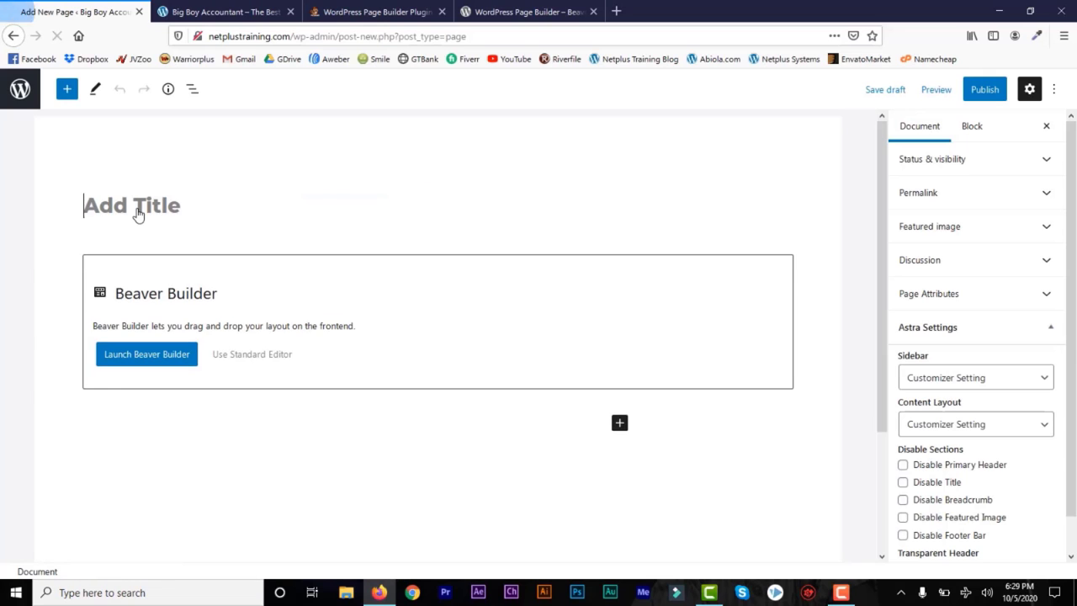
type("Te")
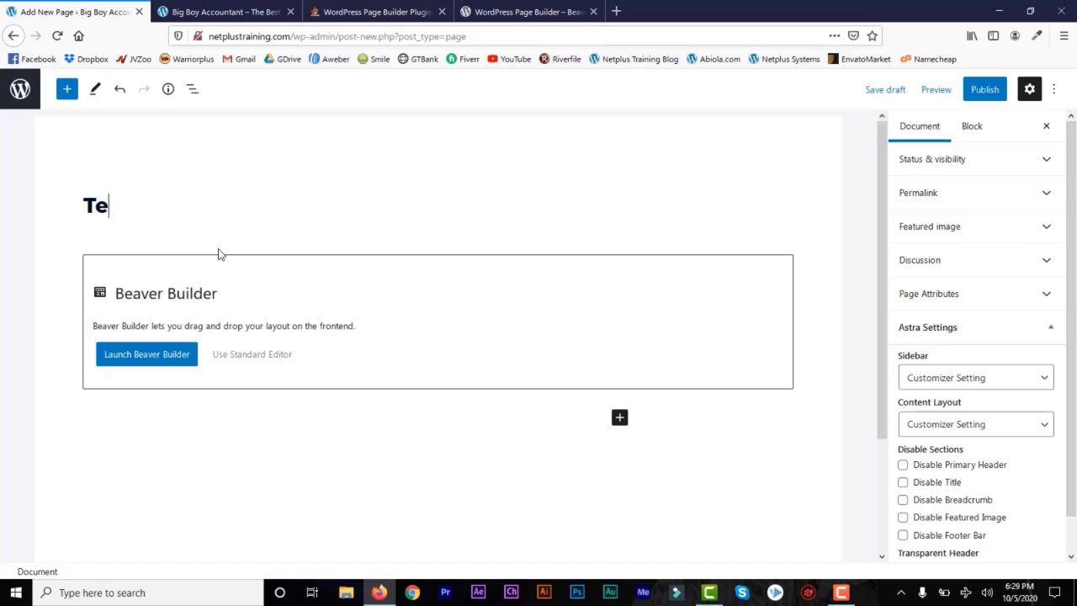
type("mplate Page")
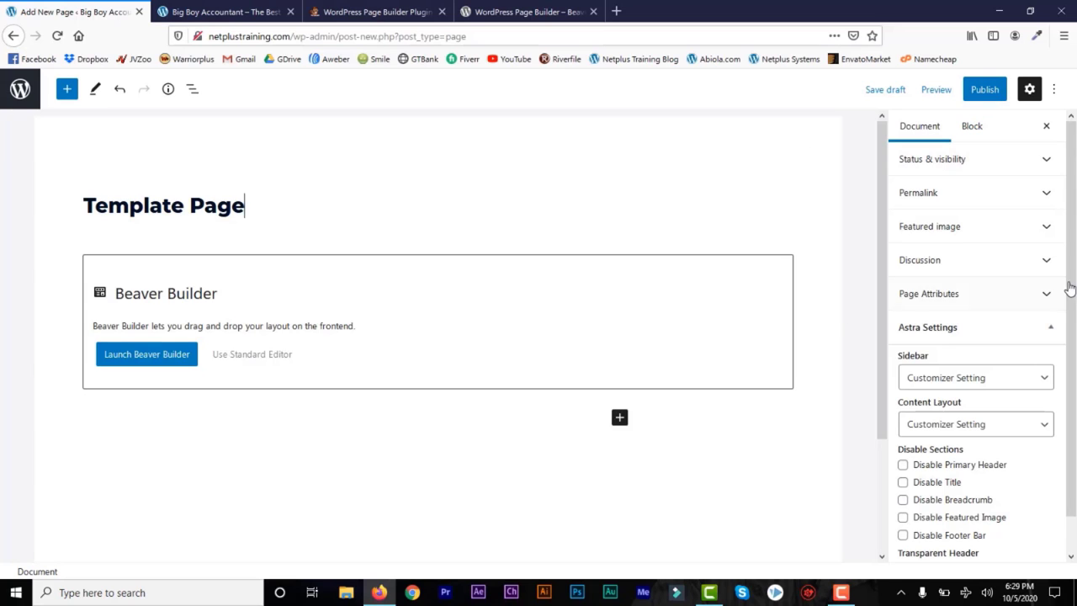
Step: Set the Astra content layout to Full Width / Stretched, publish the page and view it
left_click_drag(1071, 257, 1072, 330)
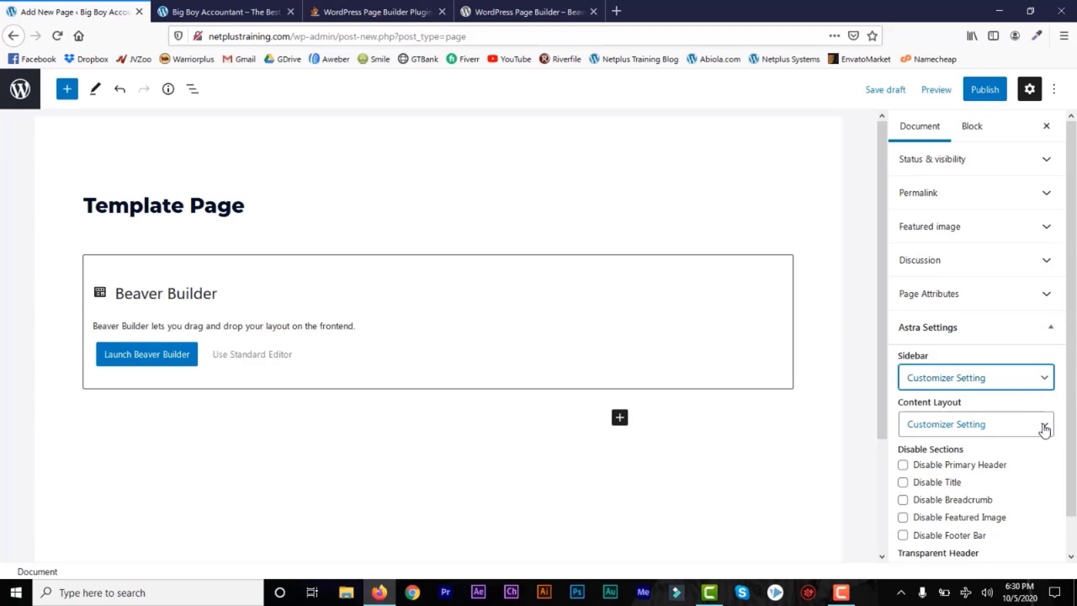
left_click(1044, 427)
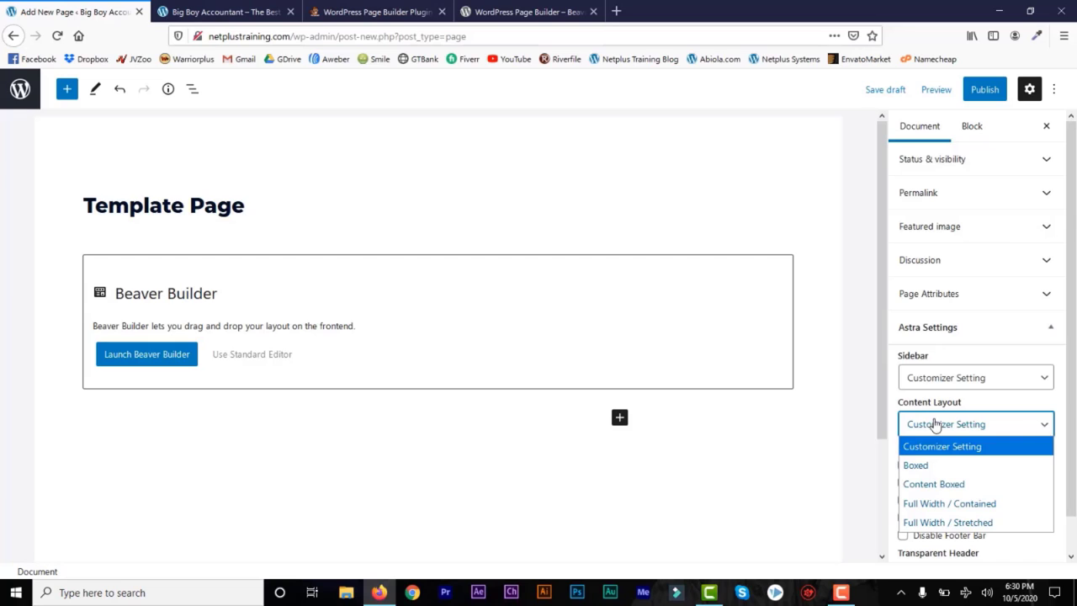
left_click(967, 522)
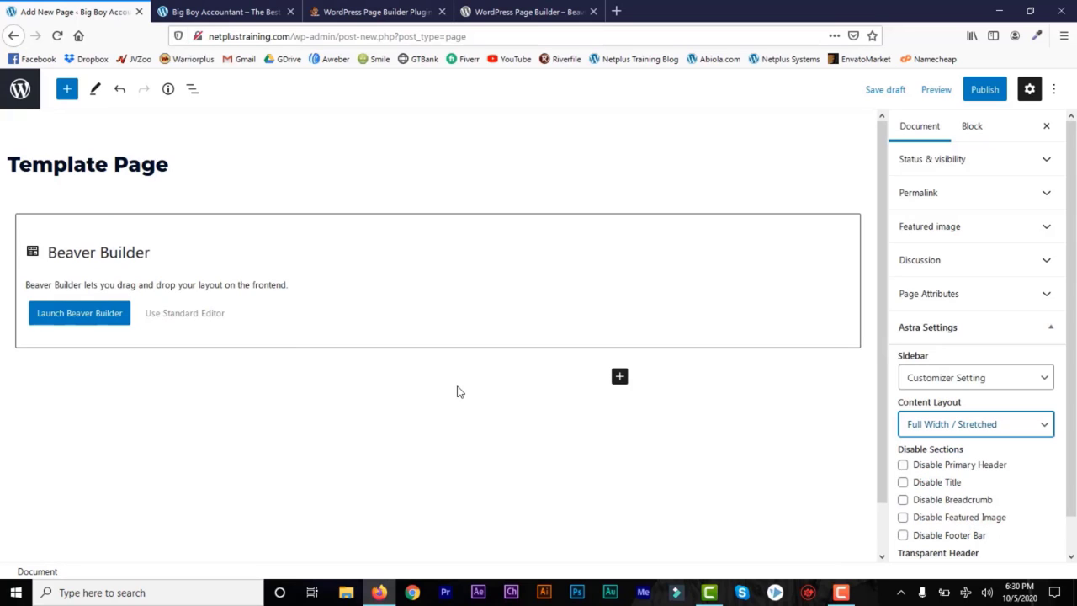
left_click(983, 91)
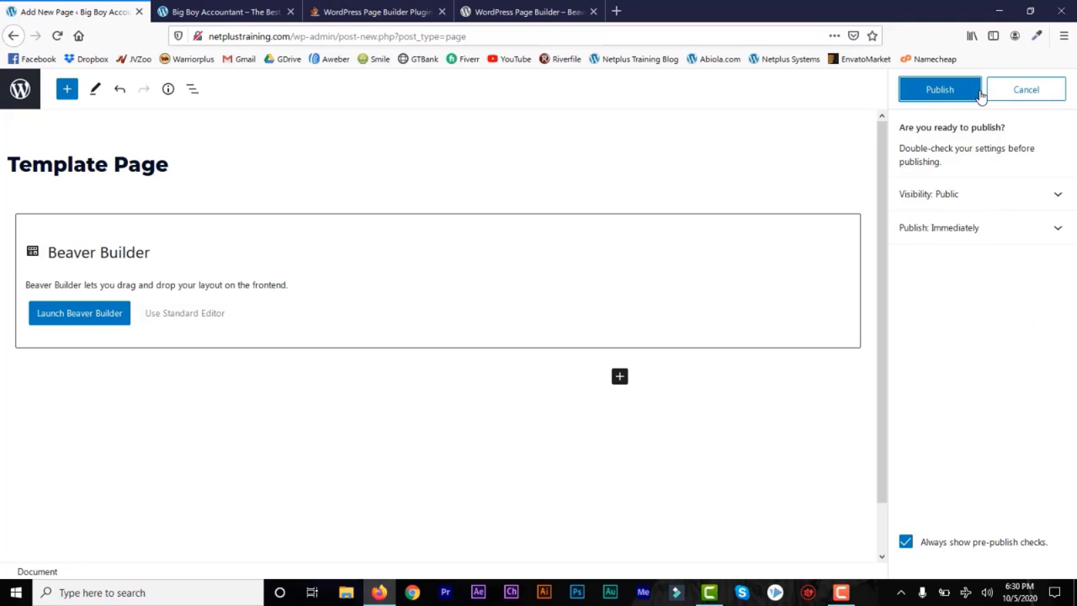
left_click(927, 94)
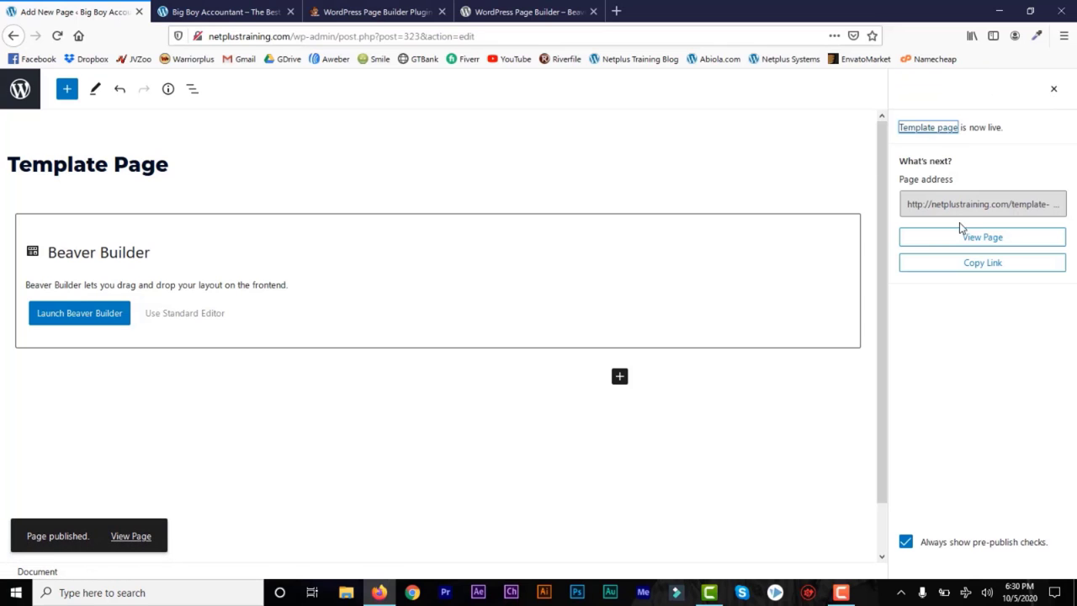
left_click(968, 242)
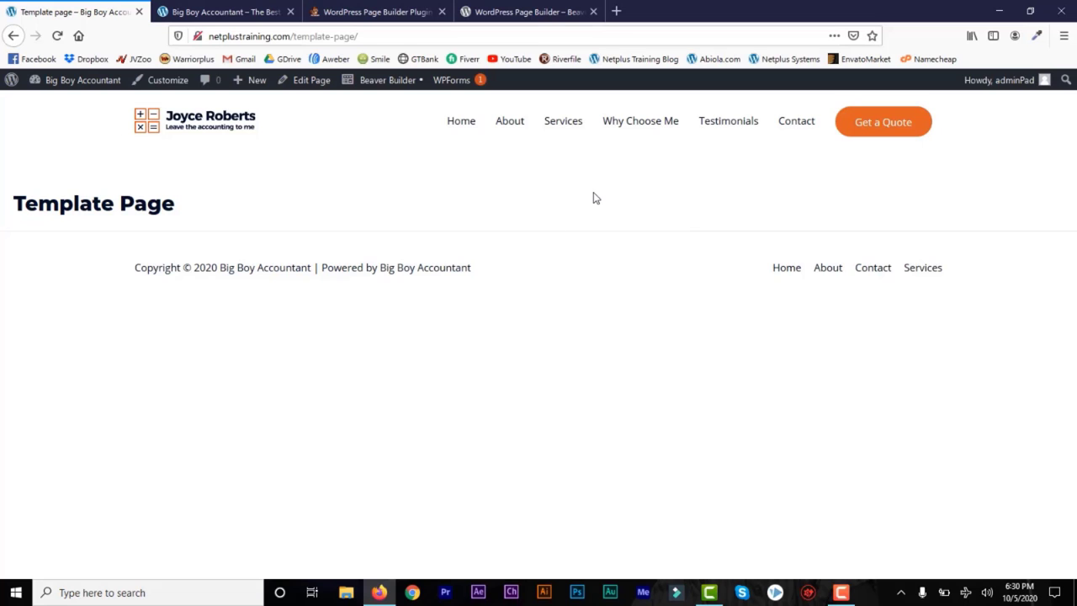
Step: Launch Beaver Builder and apply the Landing Pages 'Home' template to Template Page
left_click(381, 80)
left_click(956, 125)
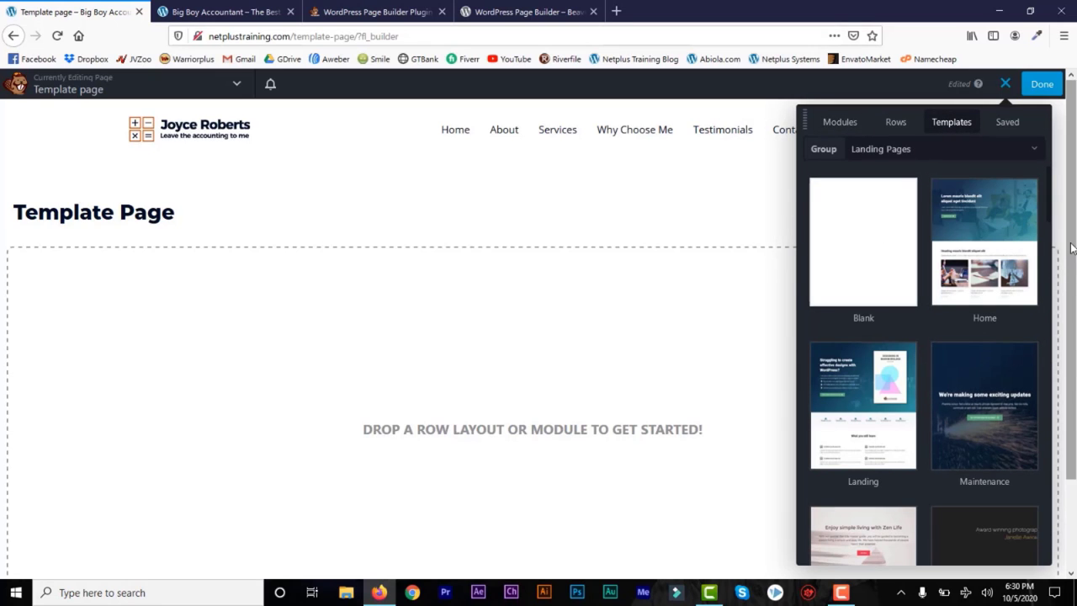
left_click_drag(1050, 193, 1055, 292)
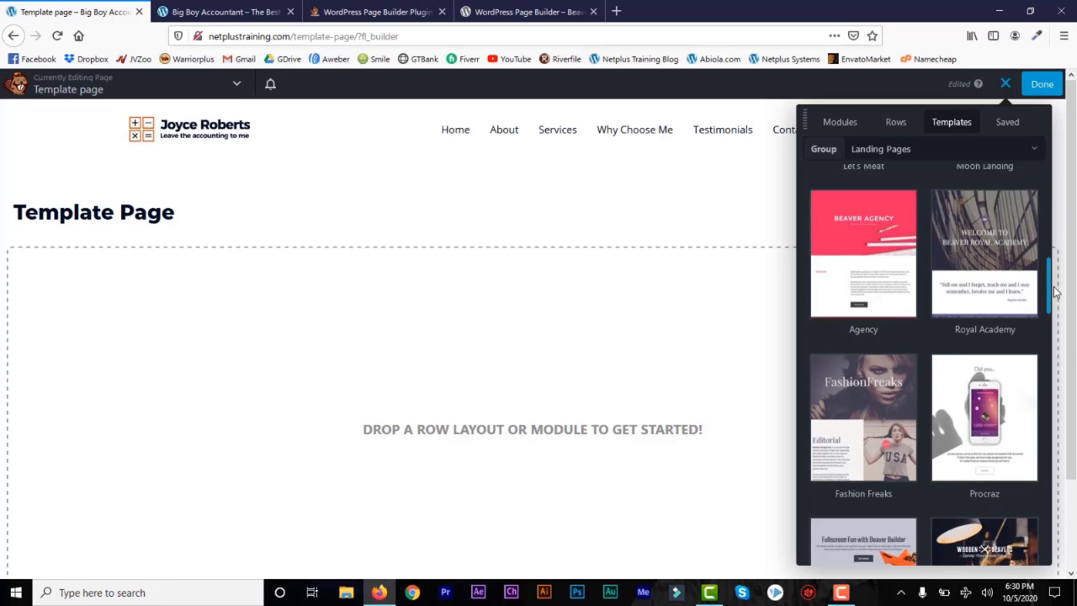
scroll(1052, 303, "down", 3)
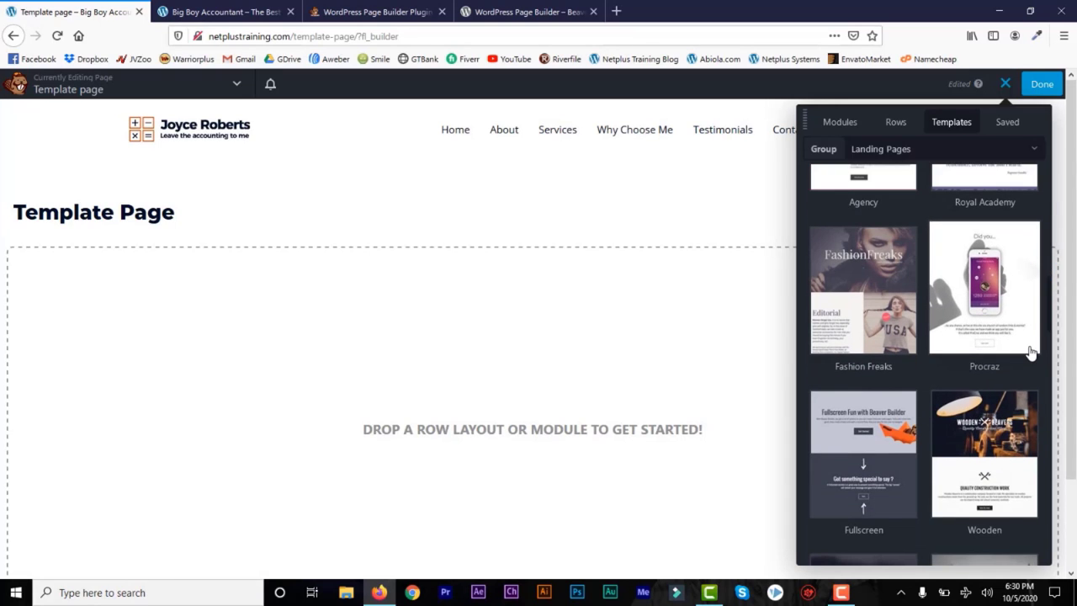
left_click(548, 15)
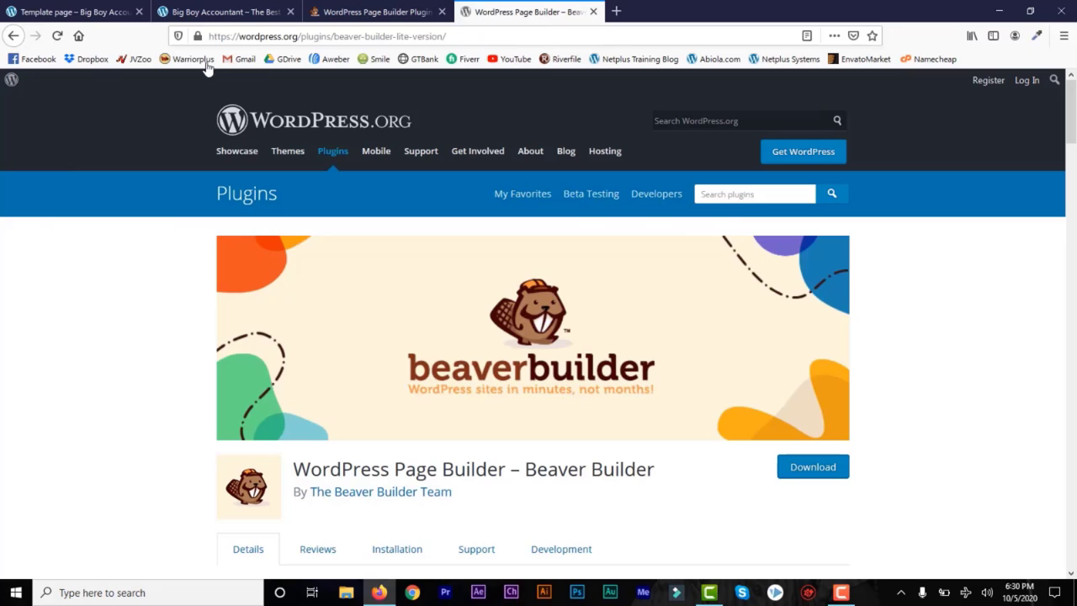
left_click(83, 12)
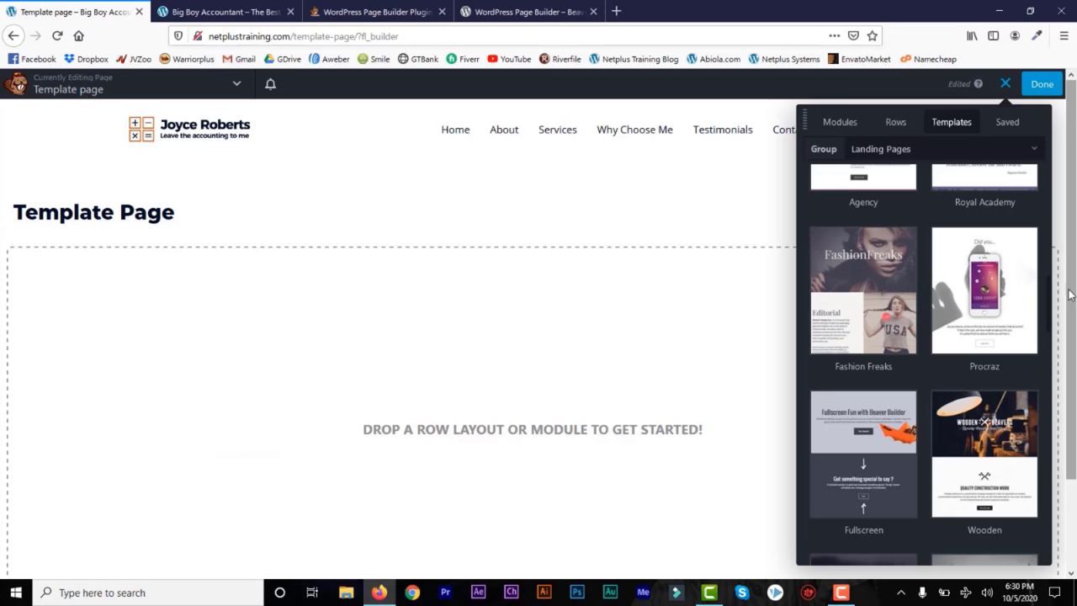
scroll(1050, 300, "up", 10)
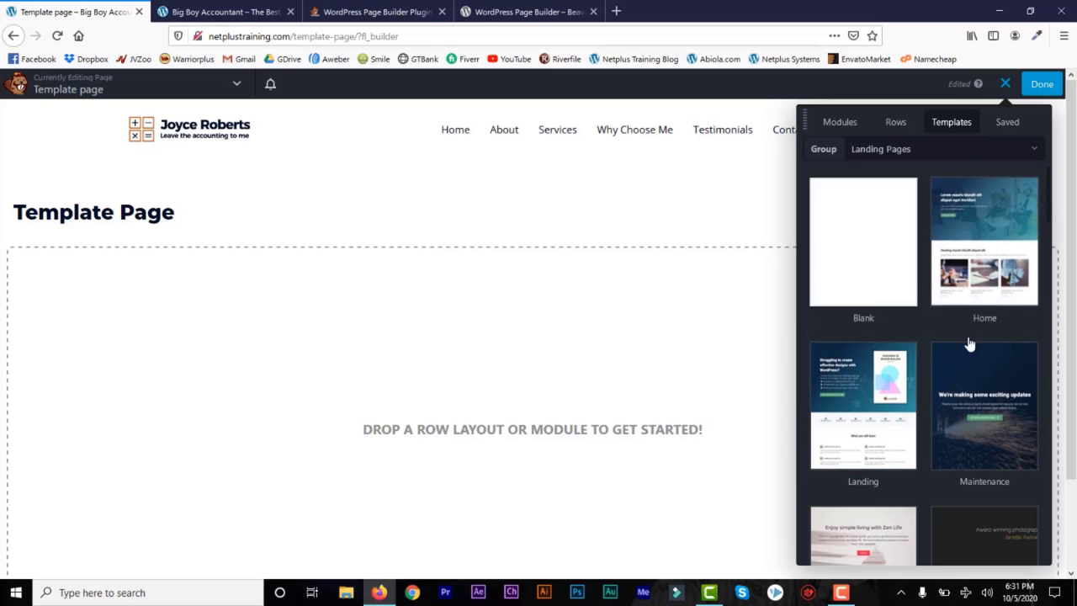
left_click(987, 211)
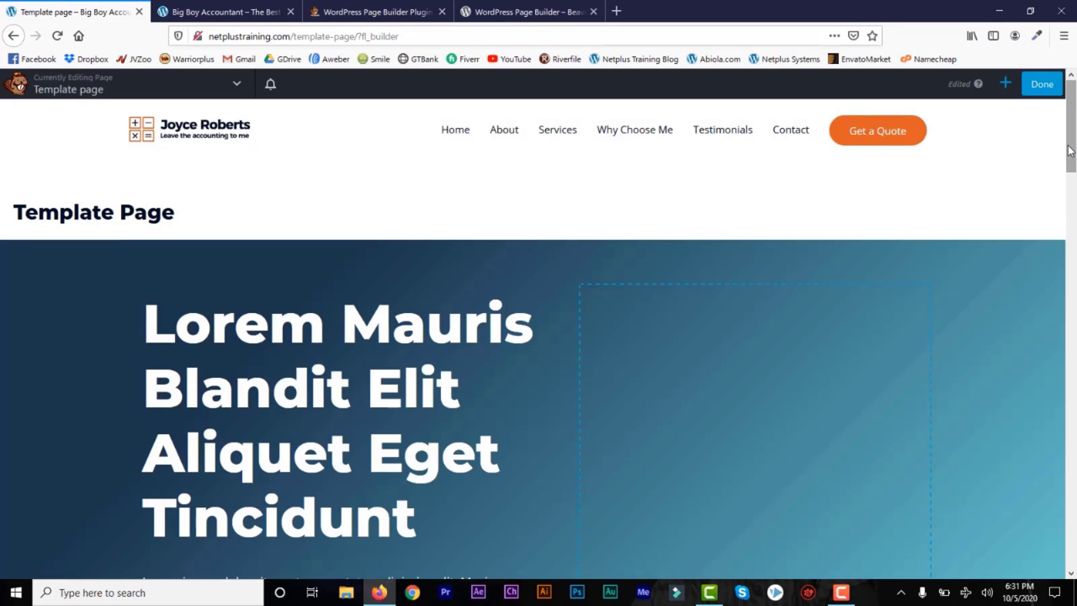
Step: Review the Lorem Mauris Blandit Elit template page, then publish the Beaver Builder changes
left_click_drag(1071, 140, 1073, 99)
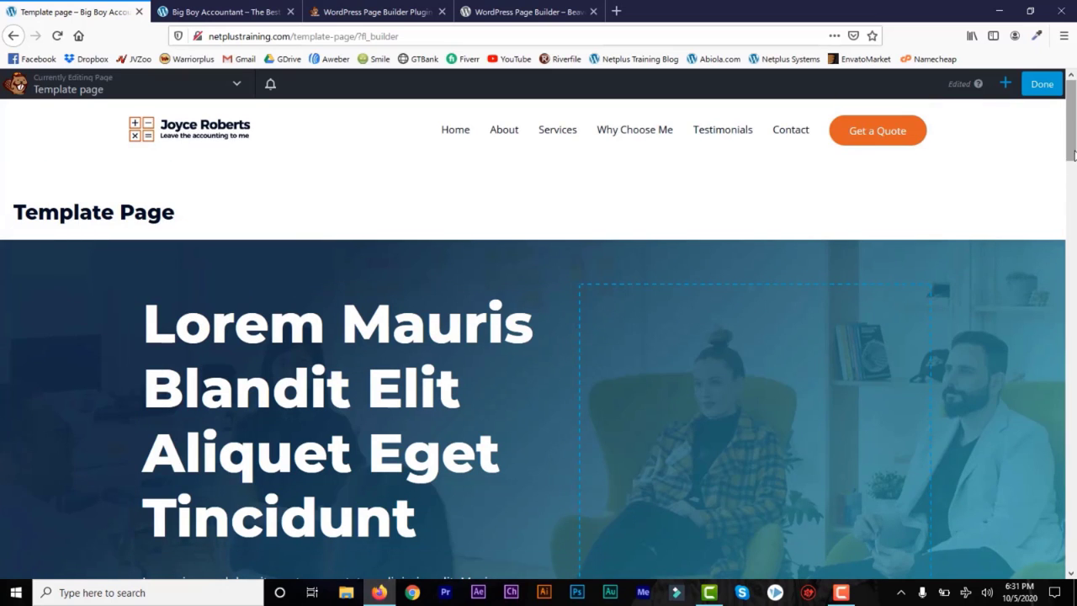
scroll(612, 305, "down", 5)
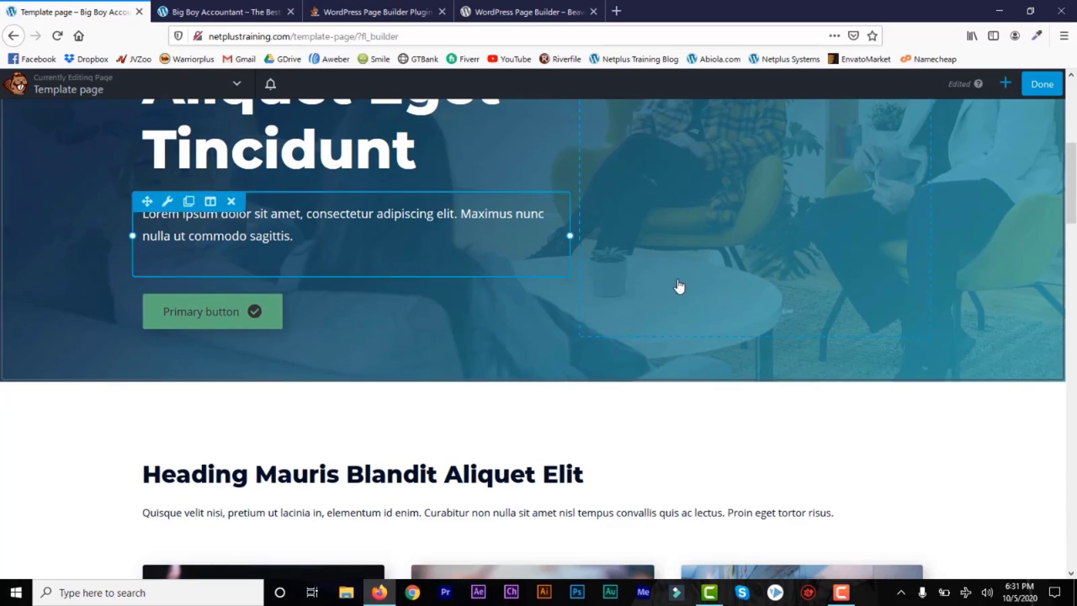
scroll(1075, 232, "down", 5)
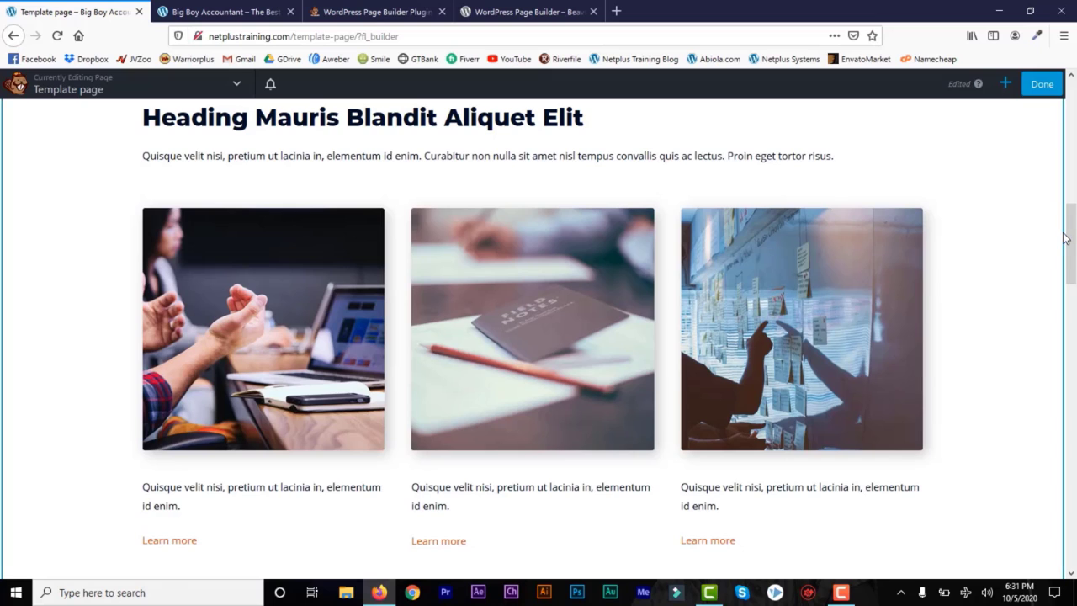
left_click_drag(1071, 243, 1070, 103)
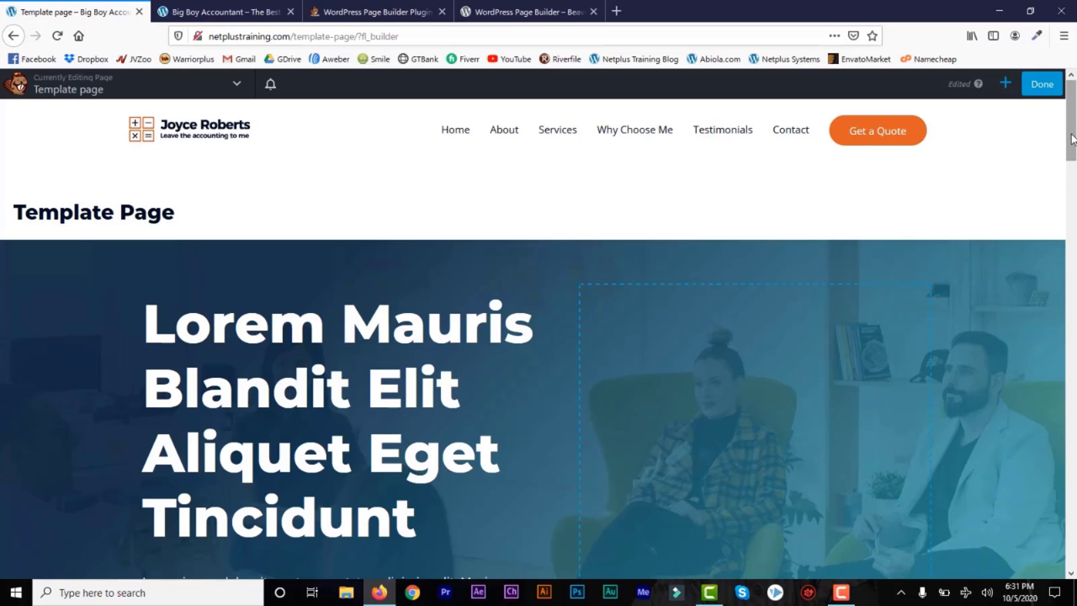
left_click_drag(1073, 139, 1072, 547)
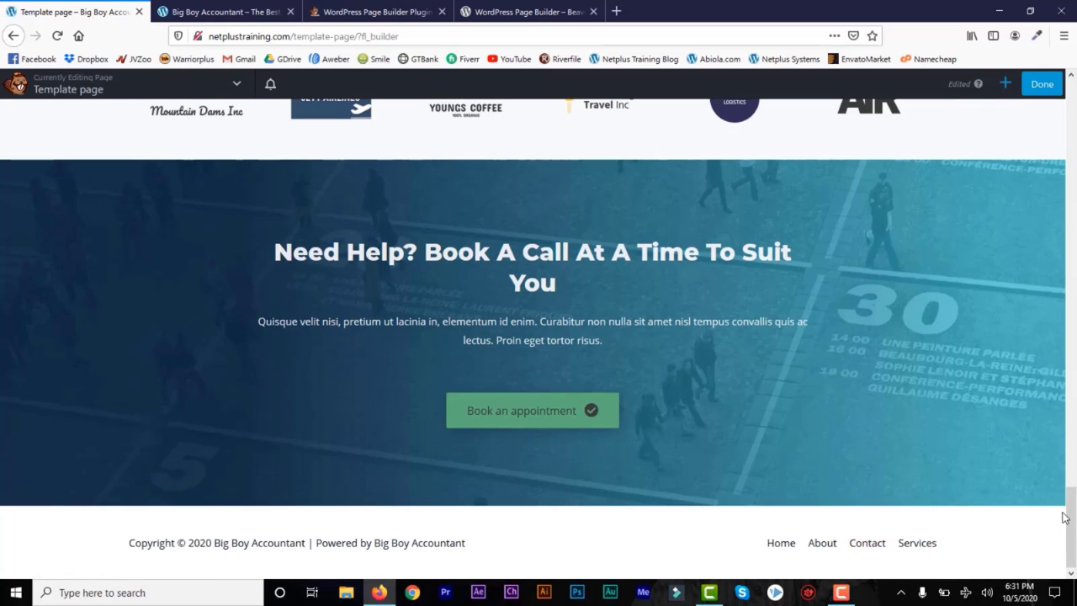
left_click_drag(1073, 526, 1073, 118)
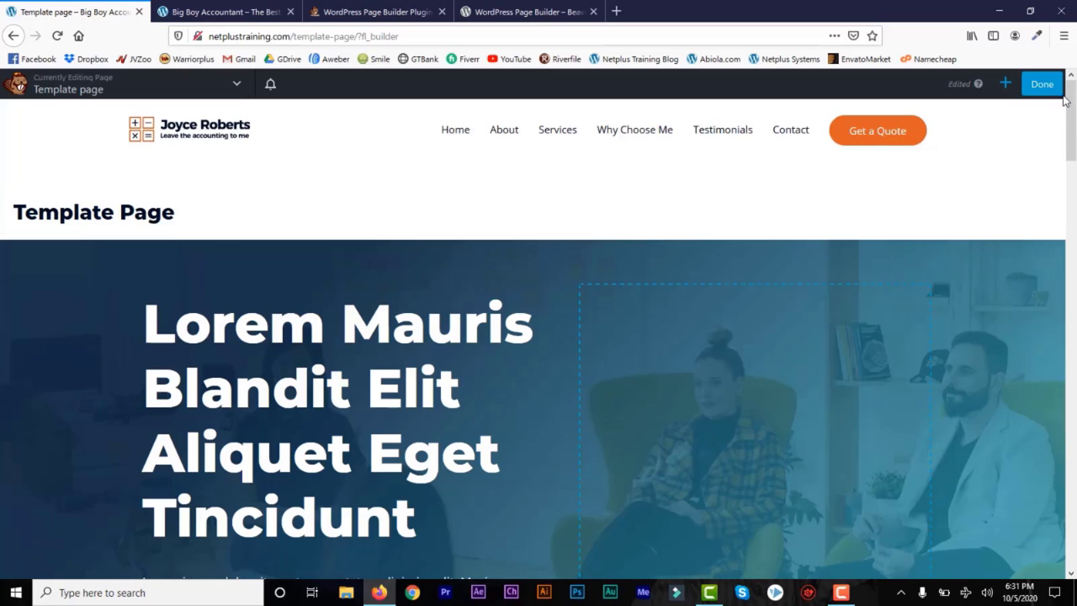
left_click(1041, 85)
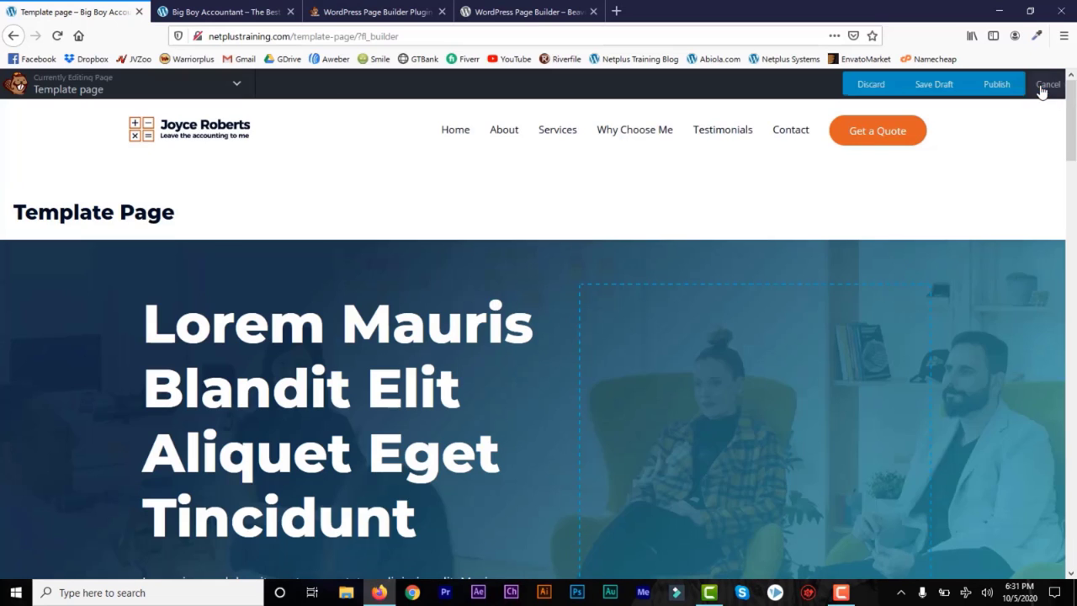
left_click(981, 85)
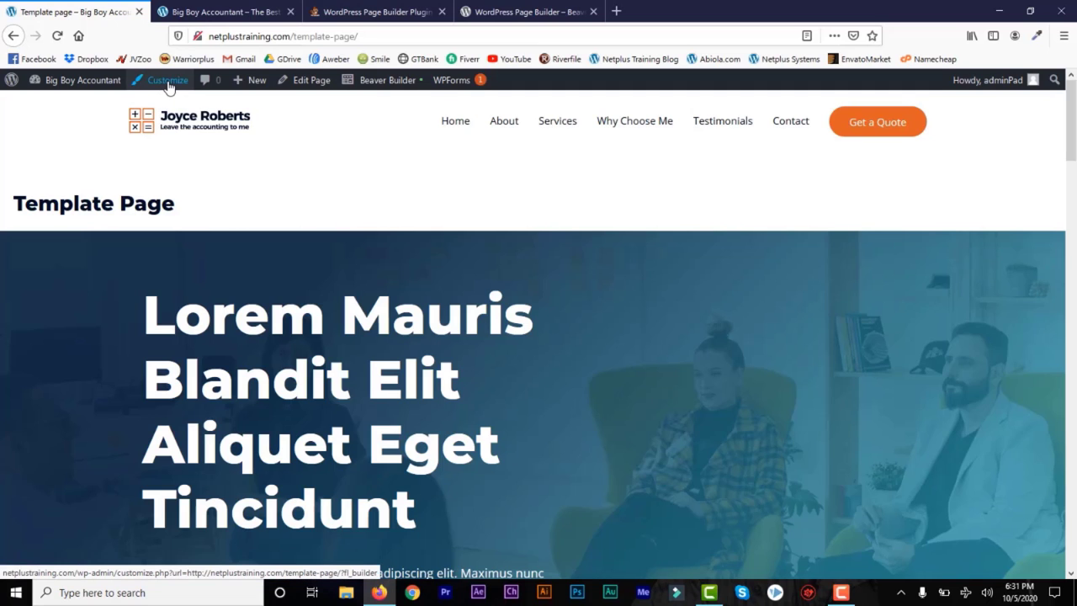
Step: From the dashboard, create a new page titled 'Blank Page'
mouse_move(83, 80)
left_click(118, 104)
mouse_move(36, 235)
left_click(140, 256)
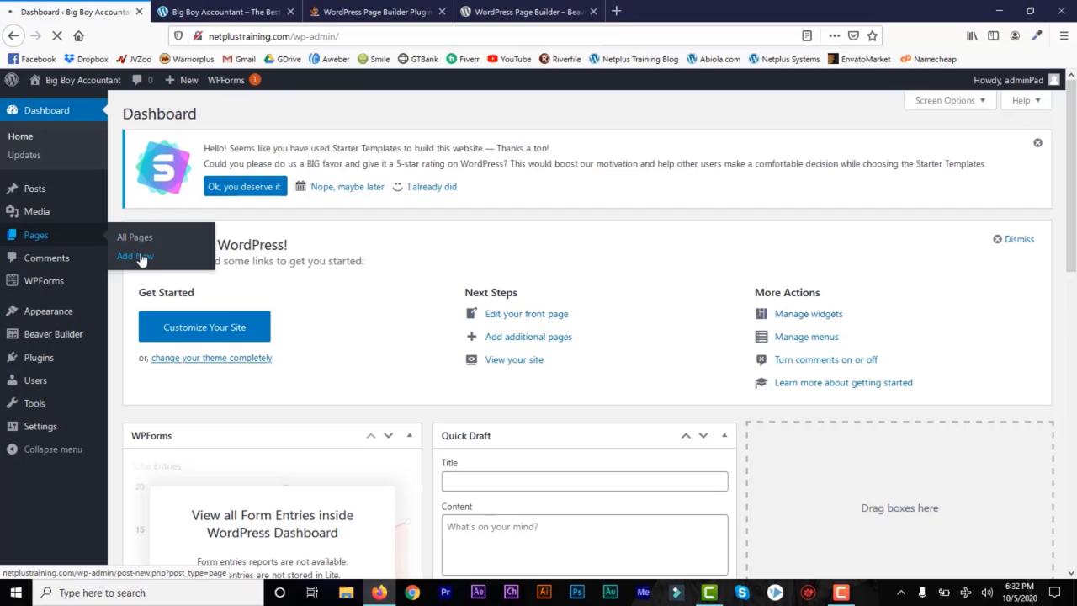
type("Blank P")
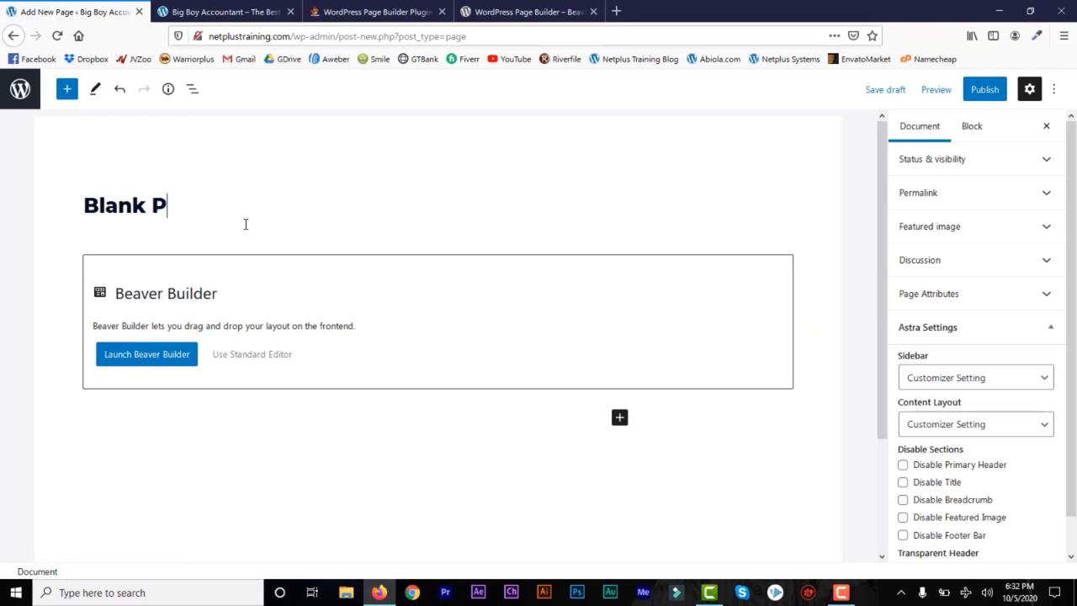
type("age")
Step: Set its Astra layout to Full Width / Contained, publish it, and open it in Beaver Builder
left_click(1016, 427)
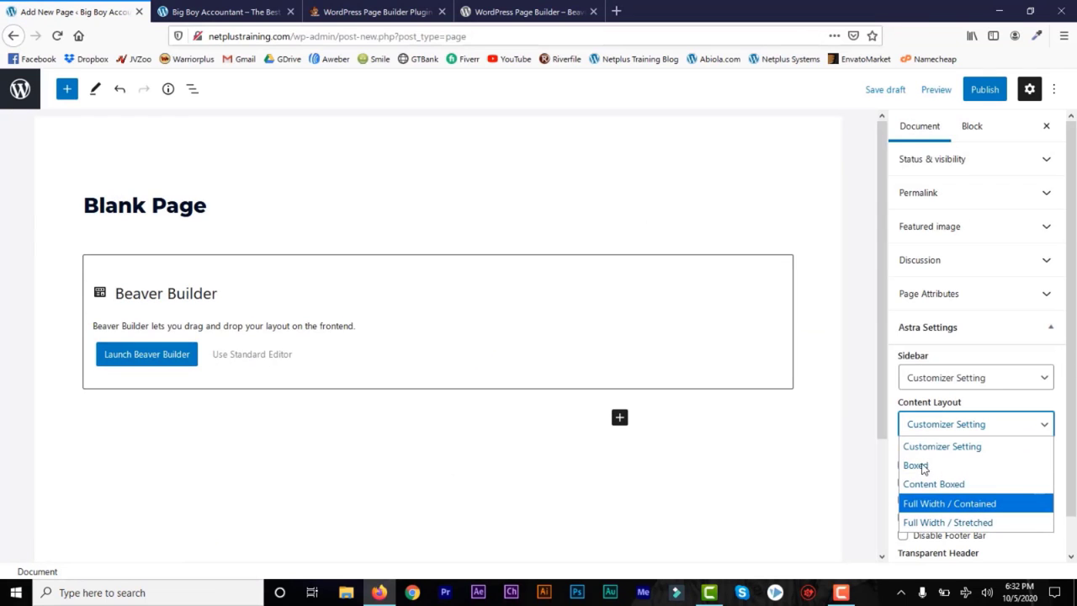
left_click(949, 503)
left_click(982, 90)
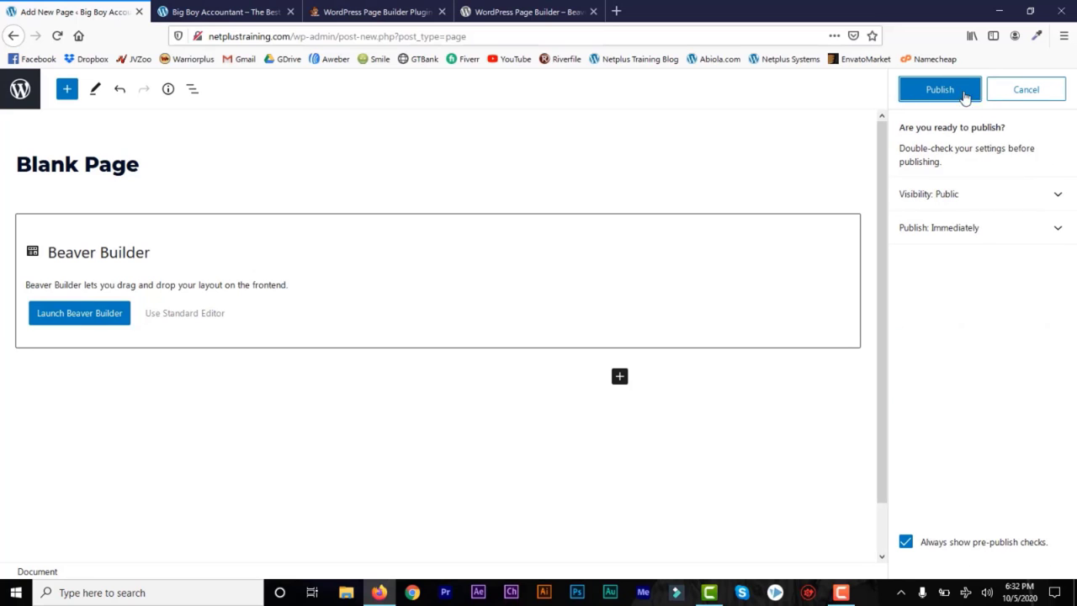
left_click(963, 94)
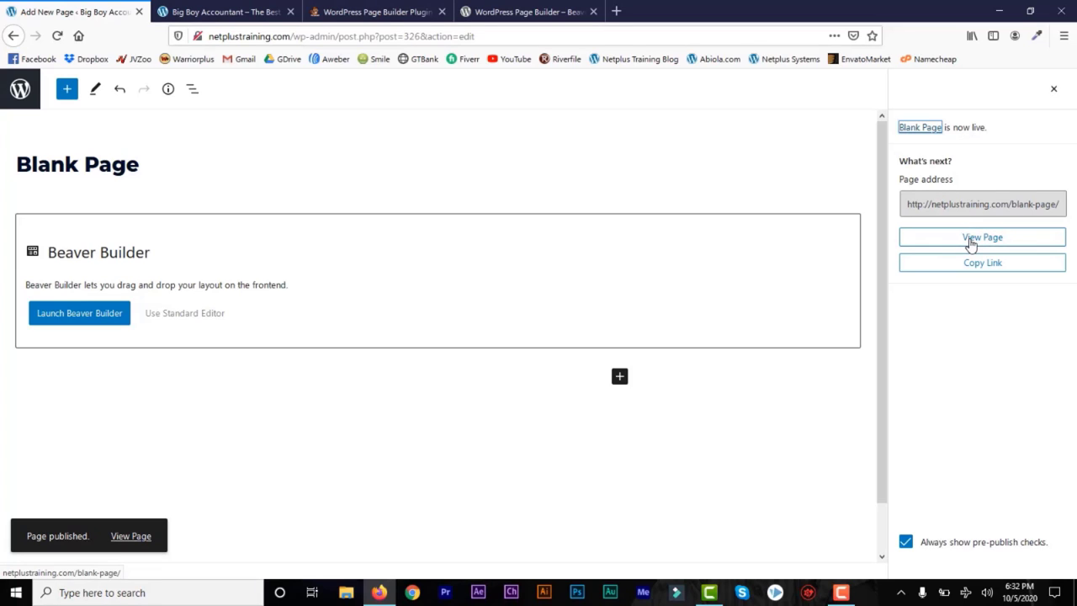
left_click(971, 243)
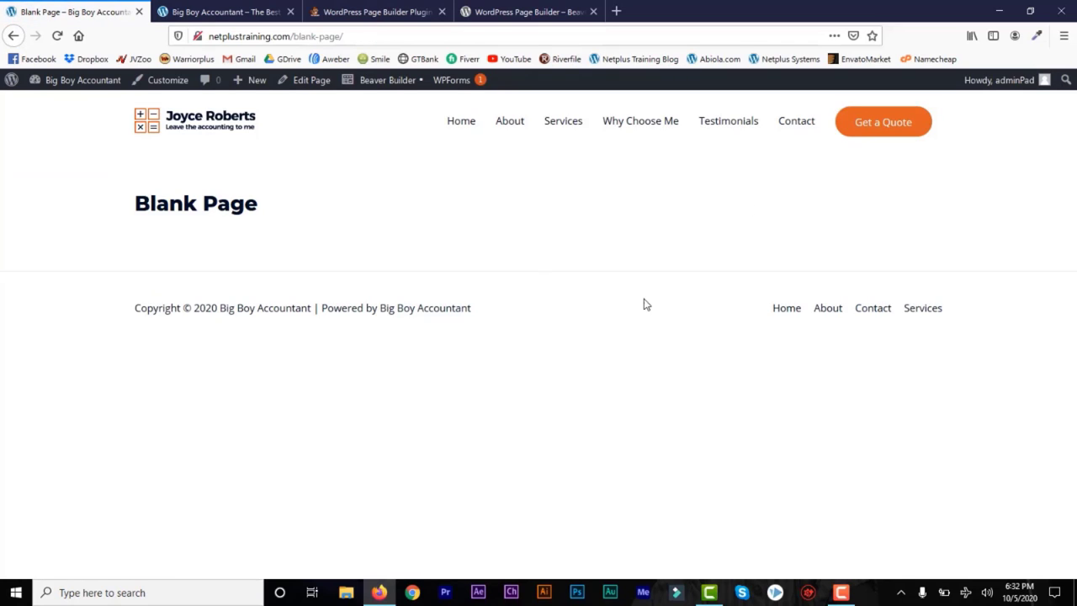
left_click(381, 82)
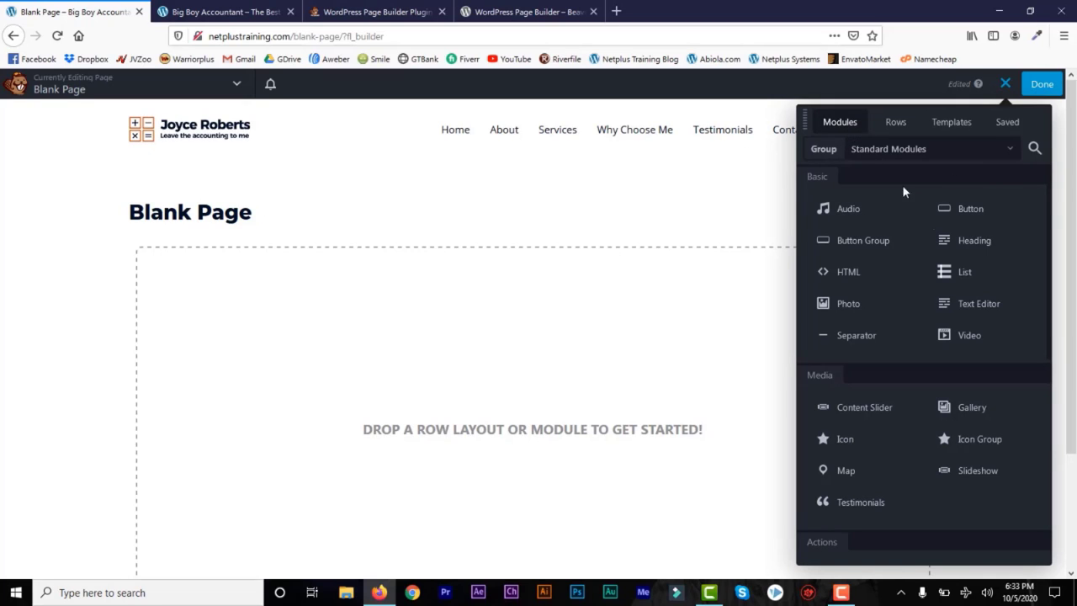
Step: Drag a 1 Column row onto the empty Blank Page
left_click(895, 123)
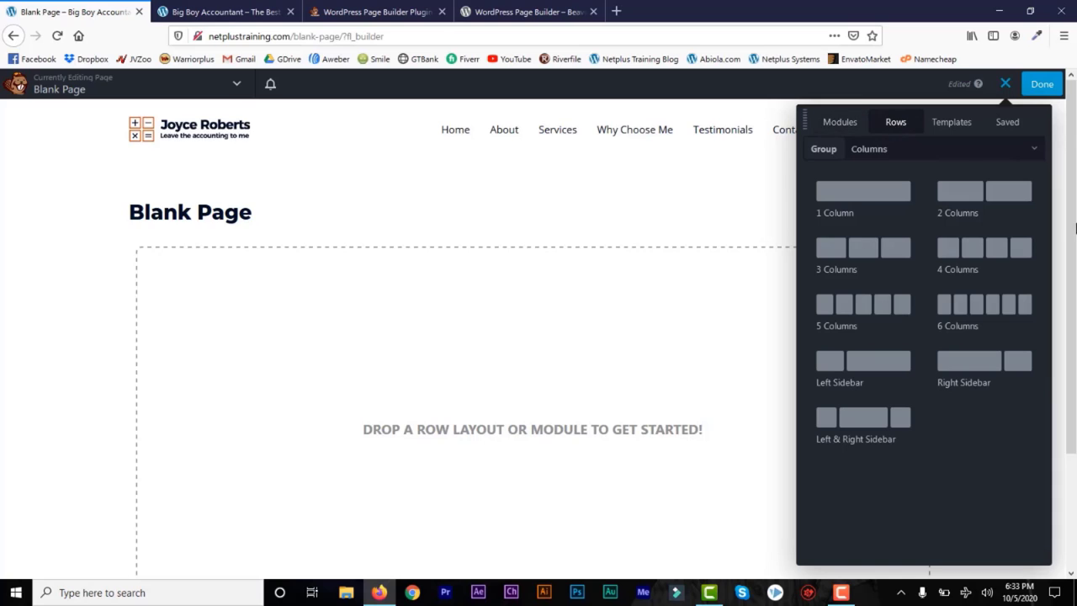
left_click_drag(846, 197, 386, 353)
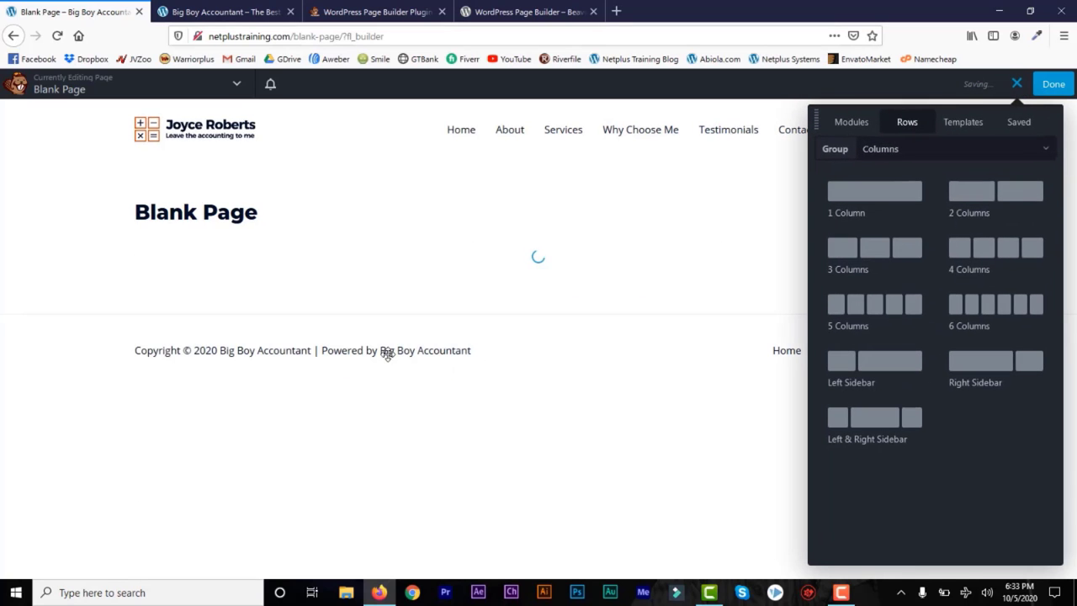
left_click(850, 124)
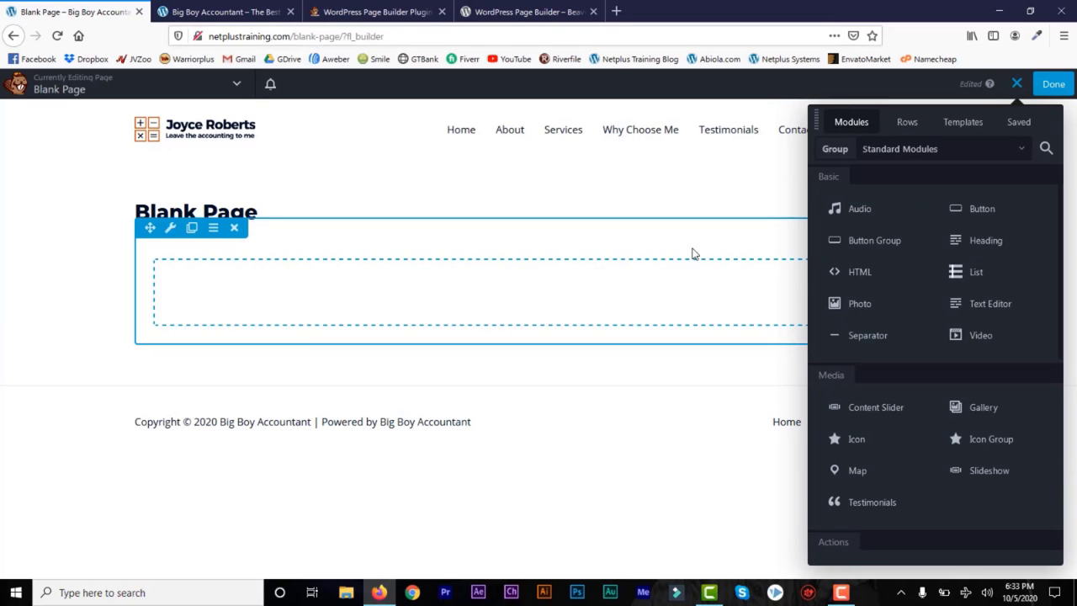
Step: Set the row's width to Full Width, keeping content width Fixed
left_click(170, 228)
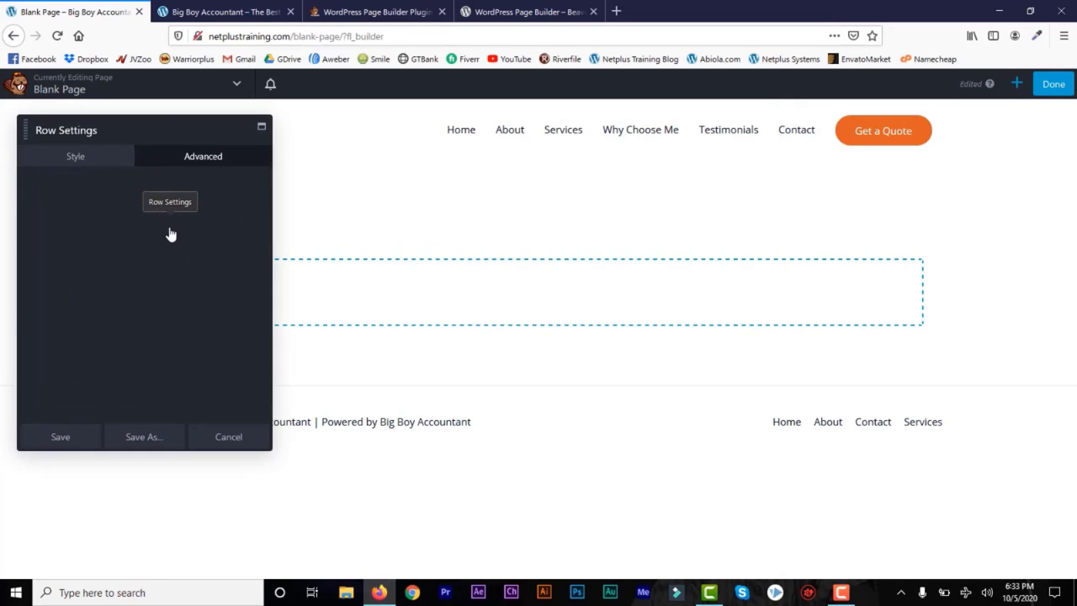
left_click(74, 158)
left_click(67, 212)
left_click(244, 216)
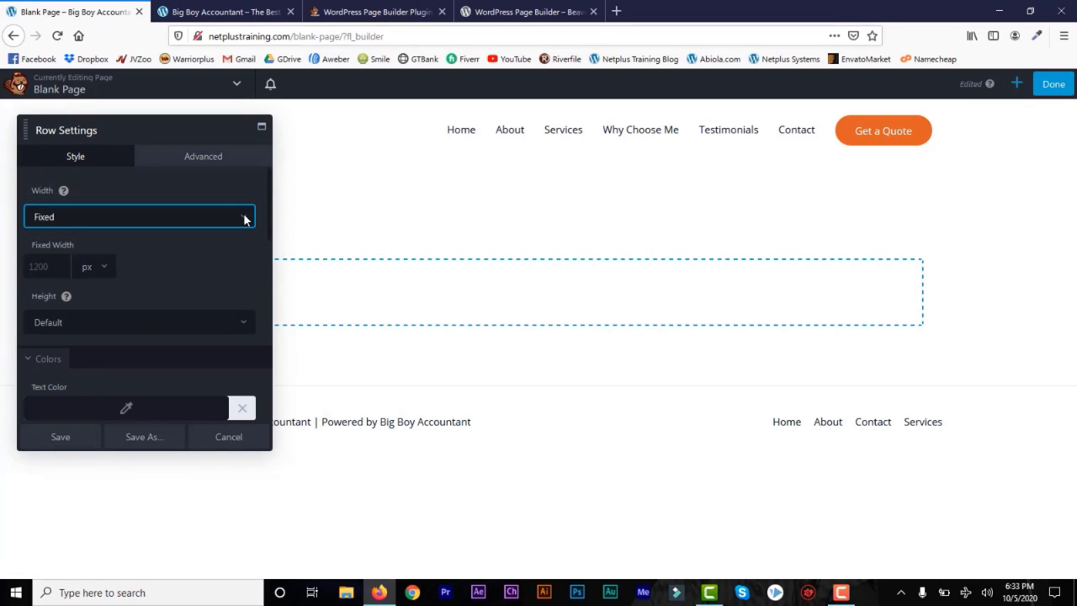
left_click(241, 218)
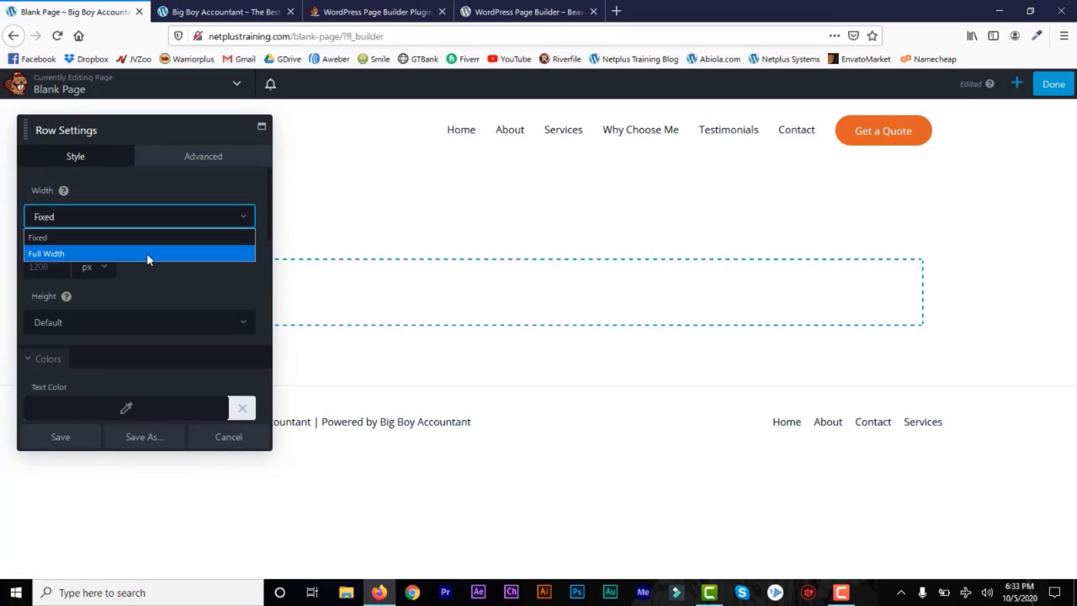
left_click(147, 252)
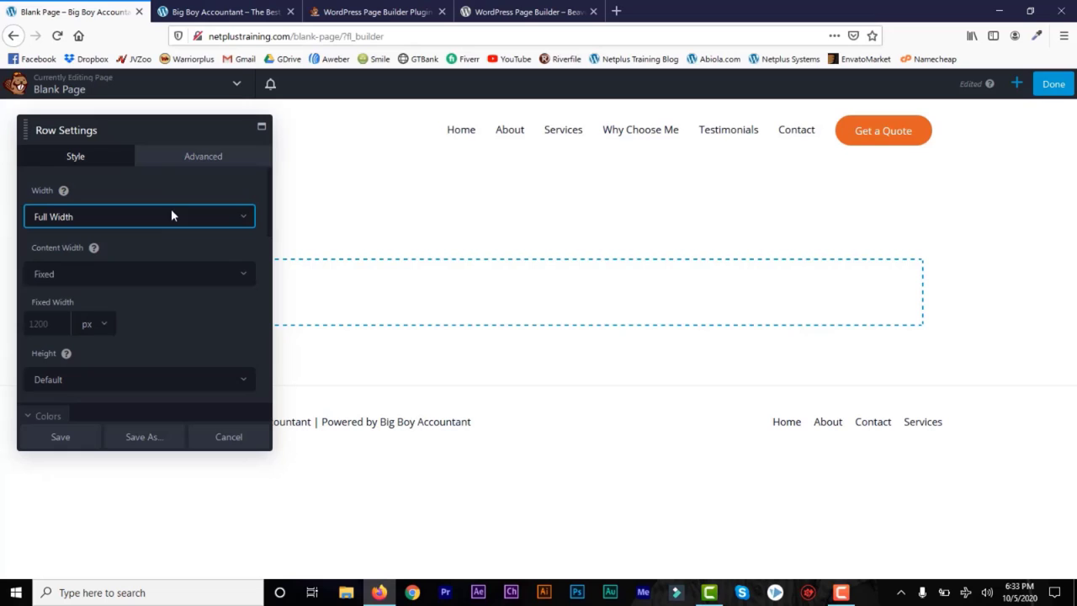
left_click(243, 274)
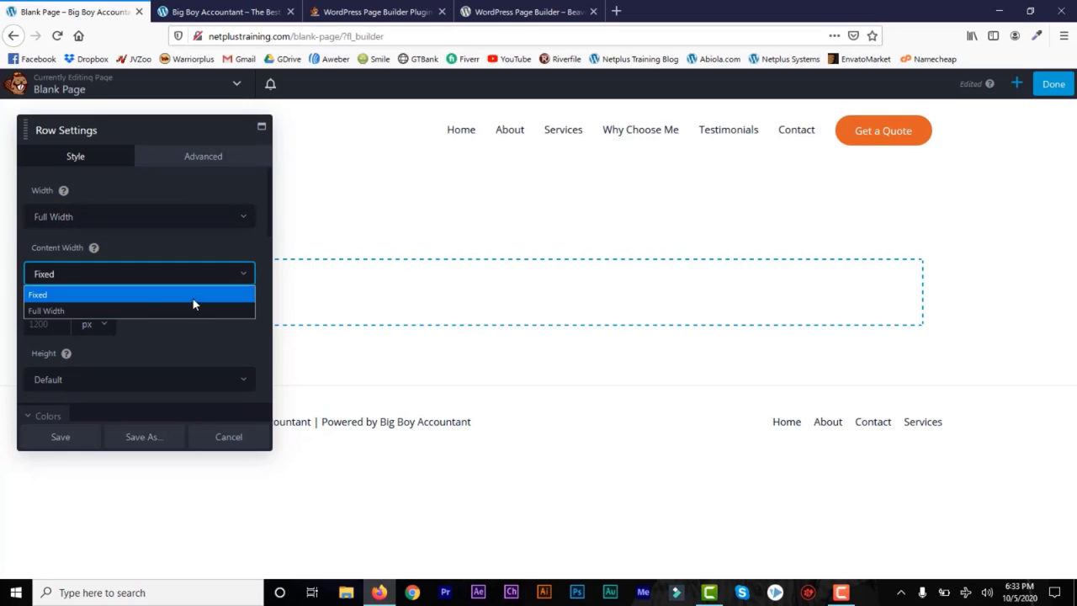
left_click(240, 280)
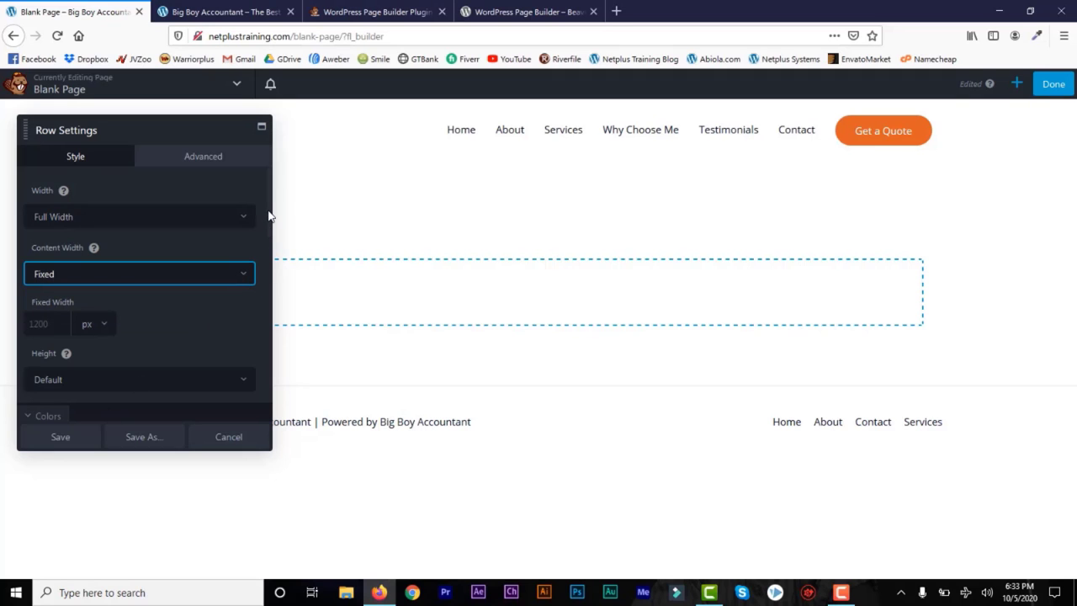
left_click_drag(267, 220, 277, 301)
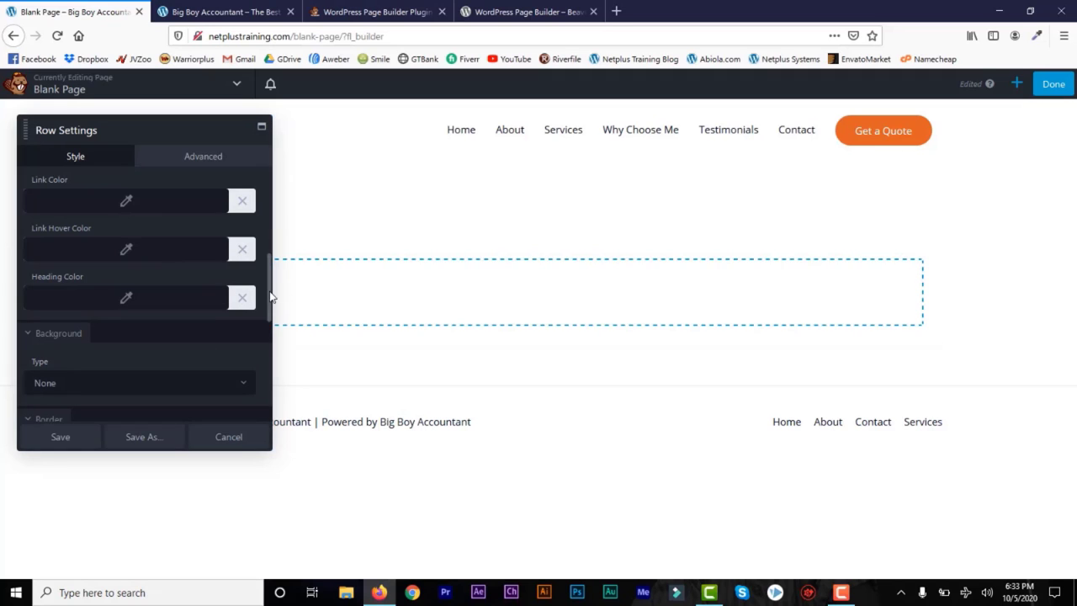
Step: Try a solid colour row background, picking green #12b700
scroll(147, 312, "down", 3)
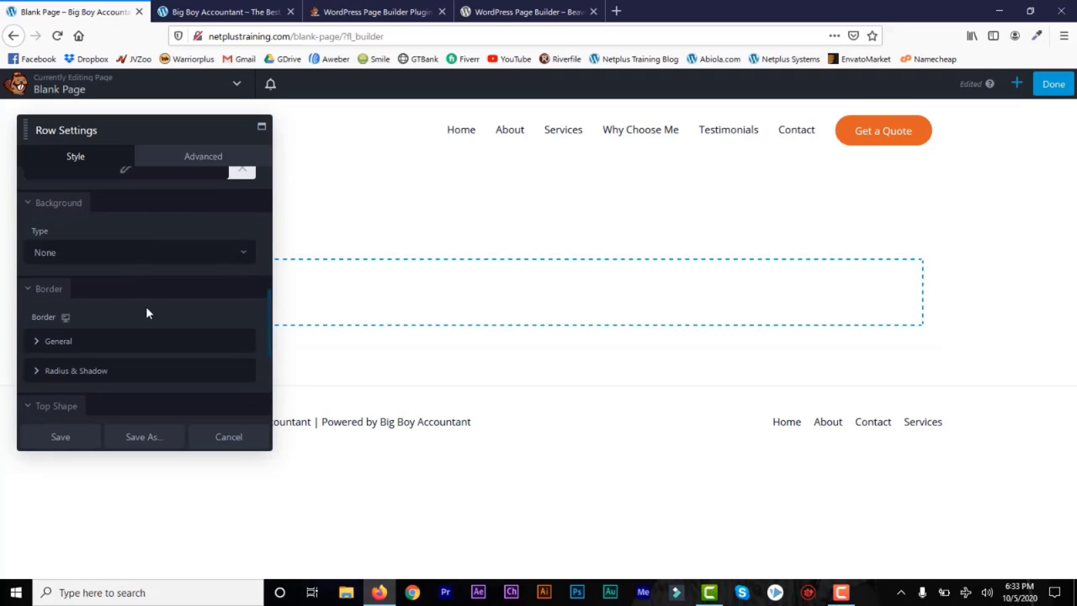
left_click(228, 253)
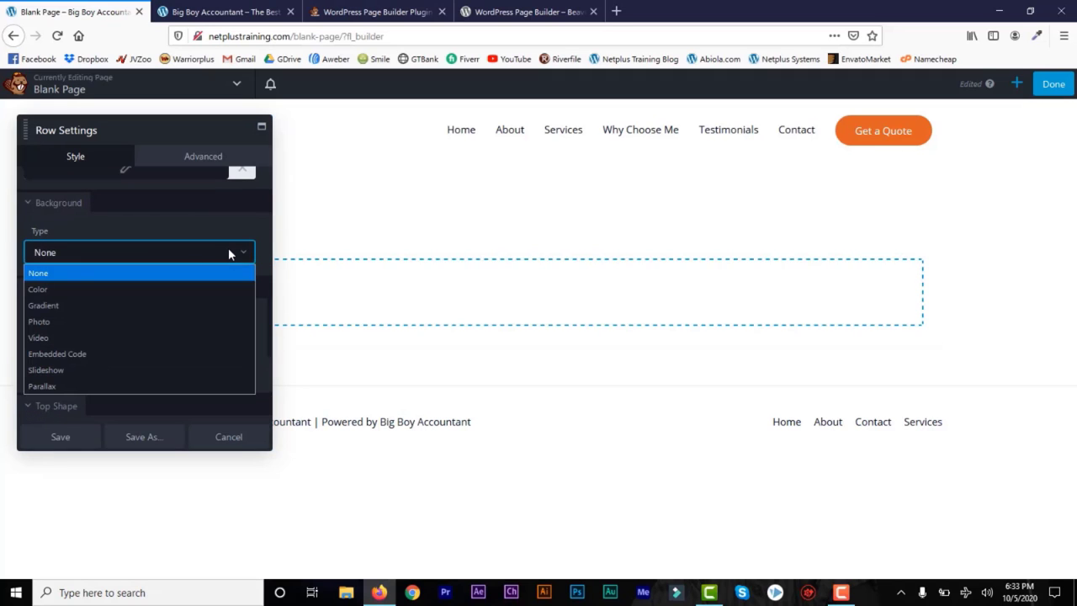
left_click(67, 290)
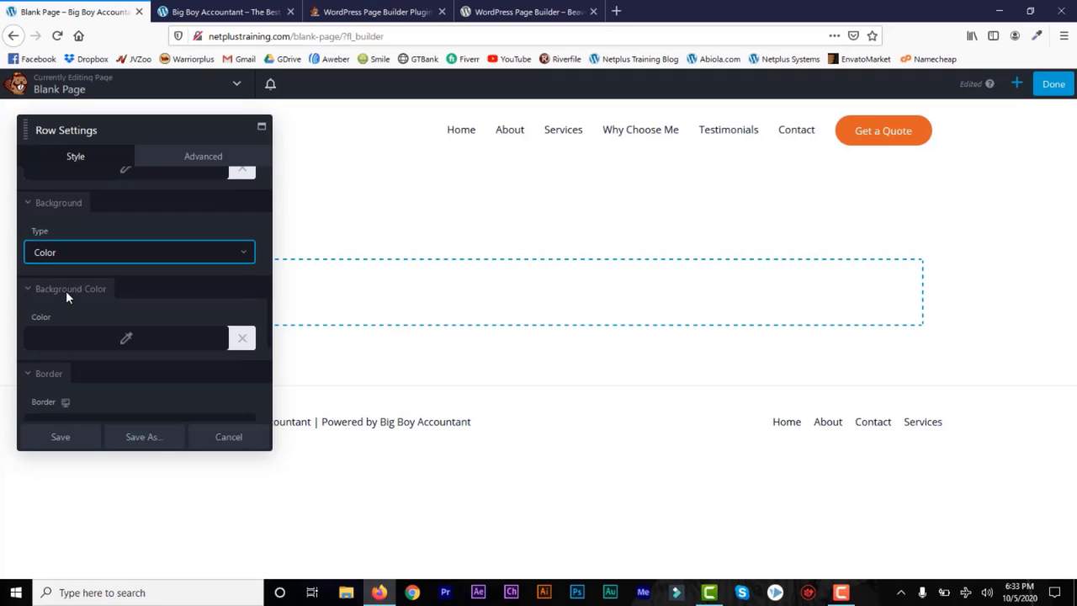
left_click(130, 341)
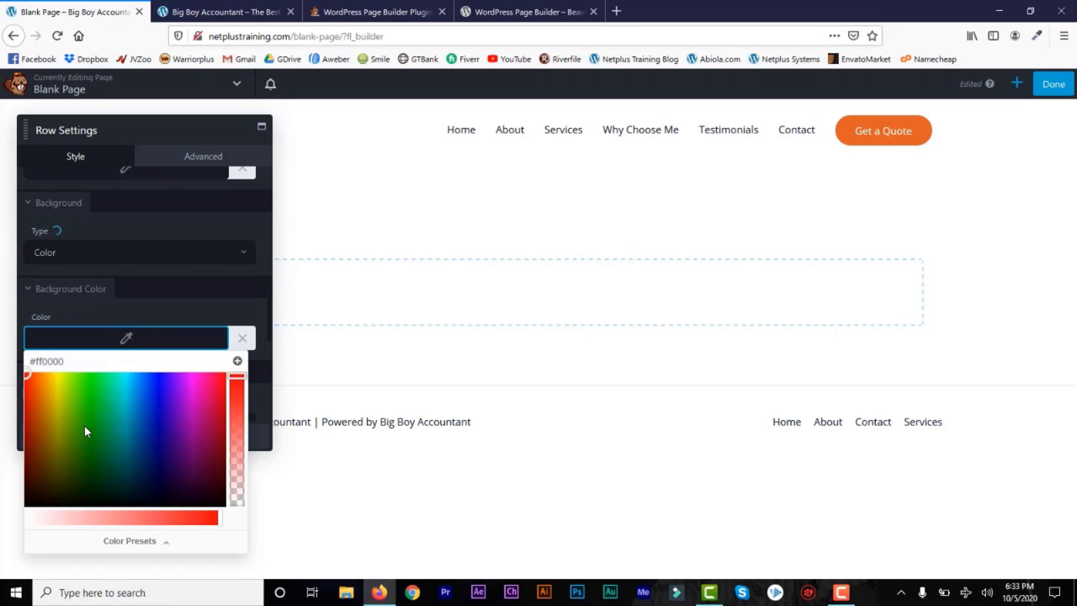
left_click(88, 411)
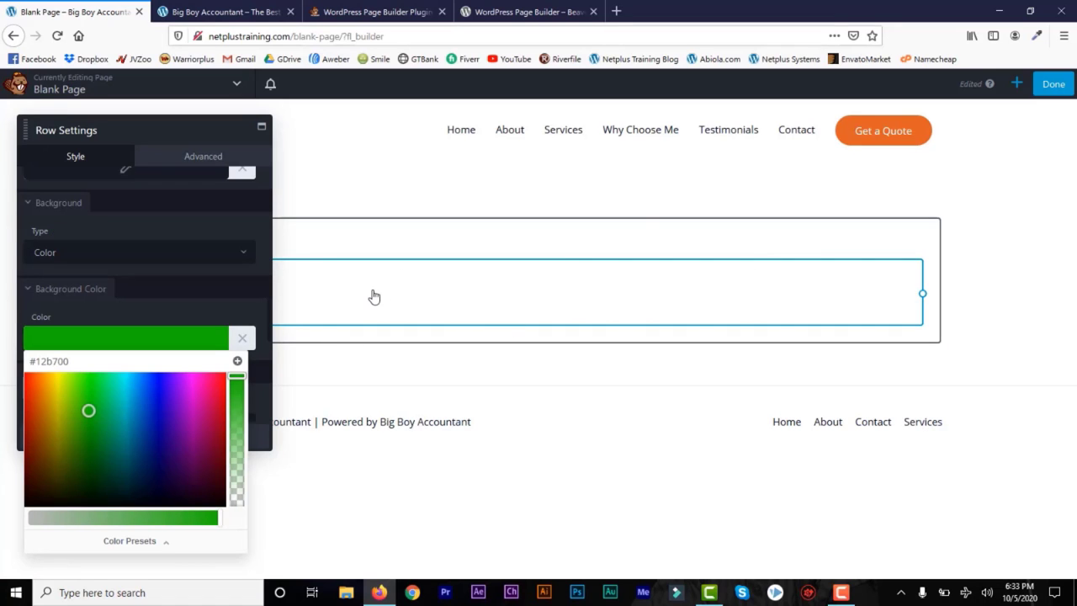
Step: Switch the row background to Gradient and look over the gradient style options
left_click(243, 255)
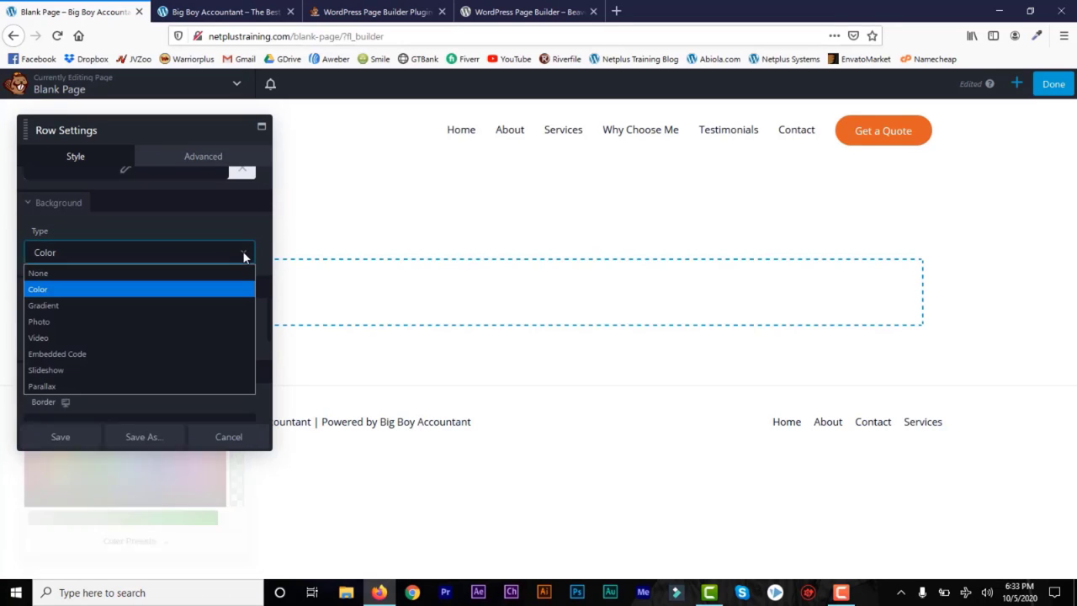
left_click(181, 306)
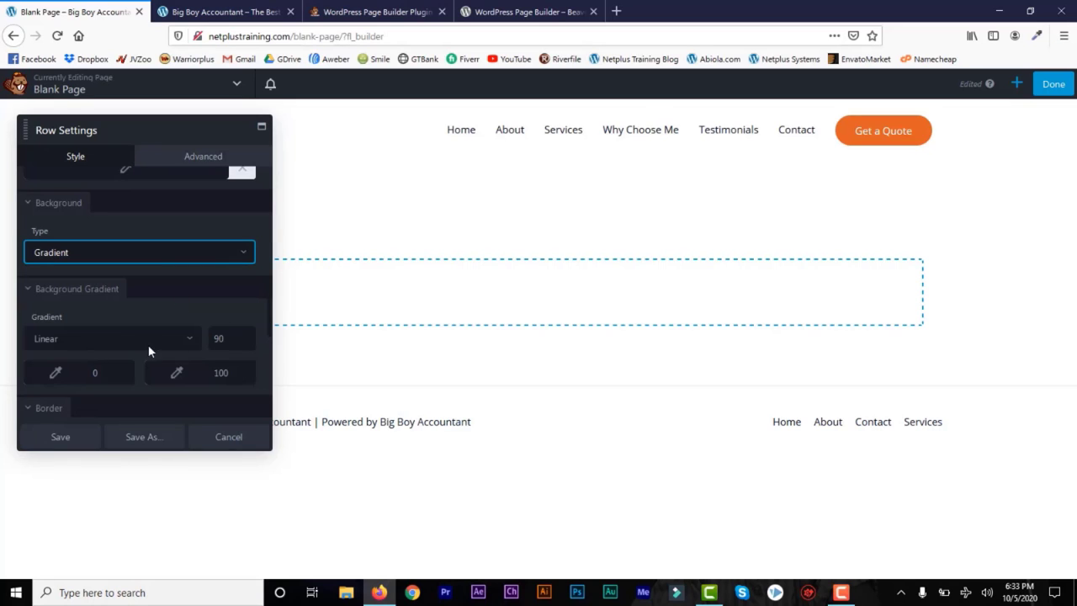
left_click(189, 340)
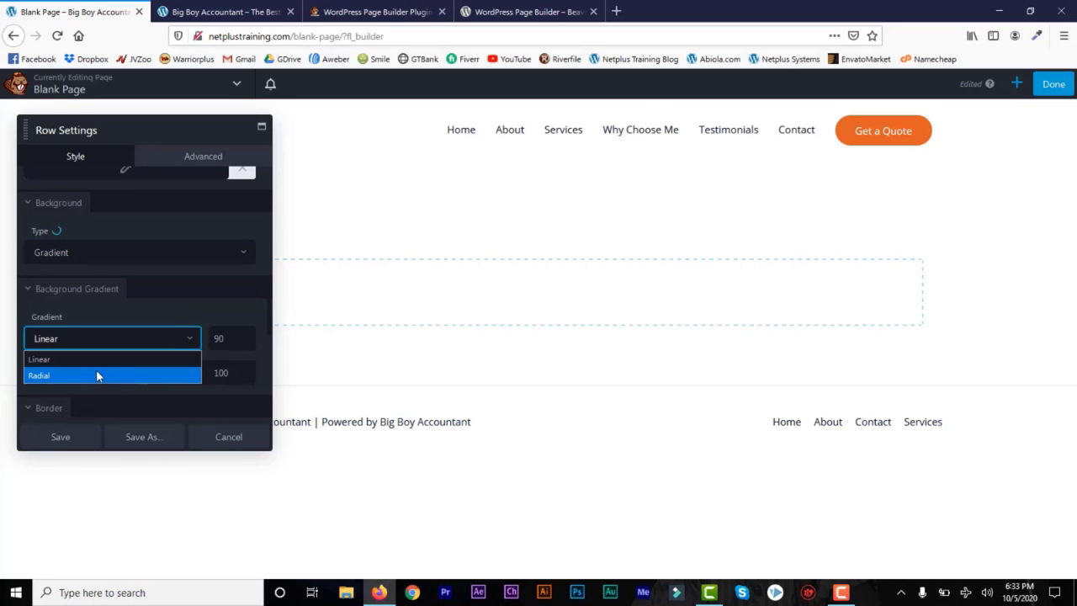
left_click(234, 255)
left_click(235, 255)
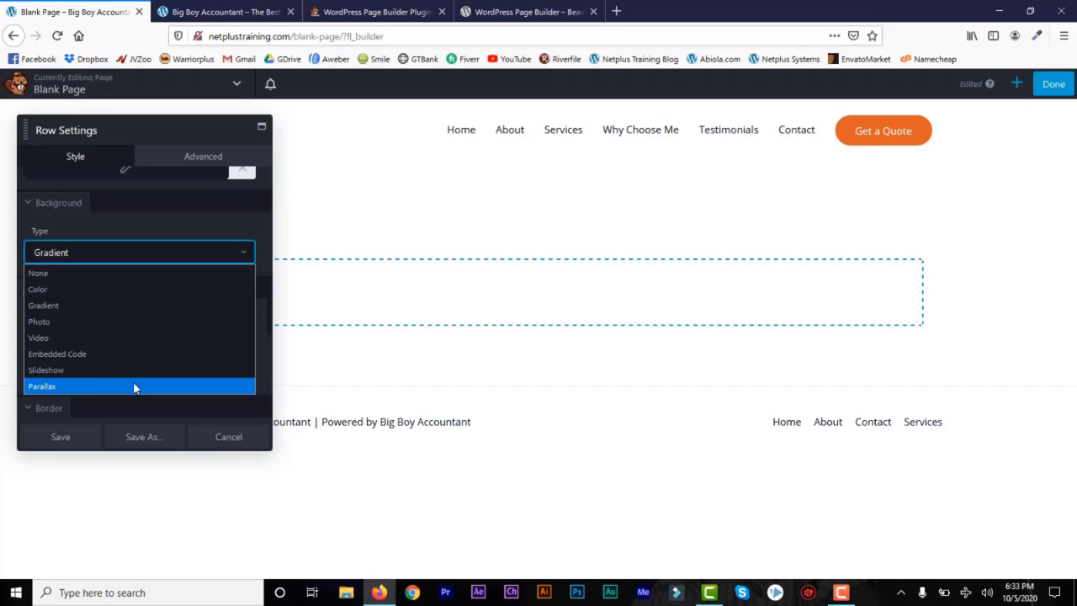
left_click(240, 252)
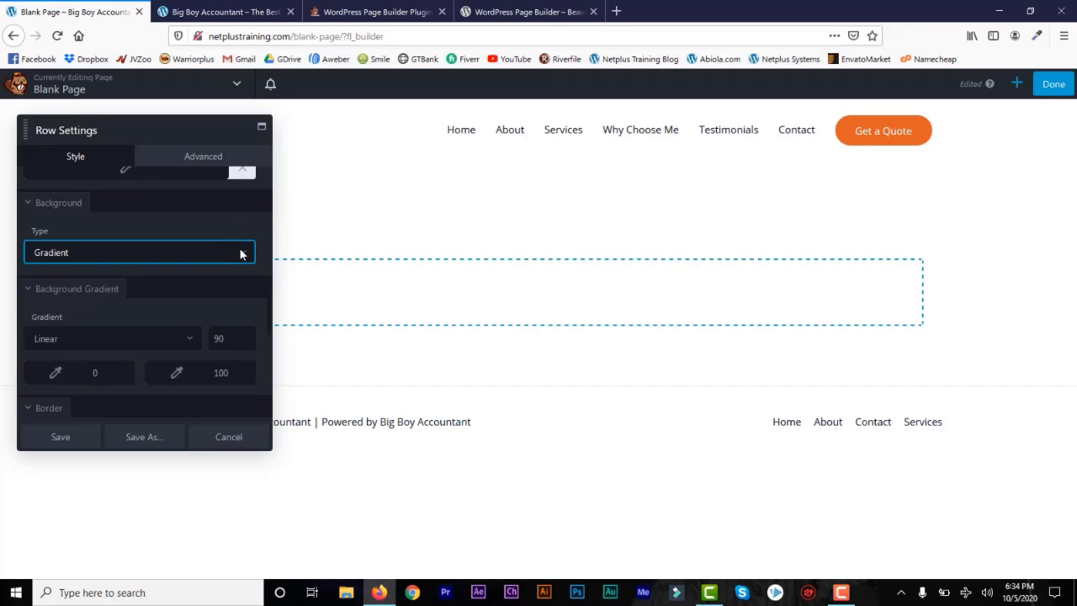
Step: Set the background type to Photo with Media Library as source and open the photo picker
left_click(240, 252)
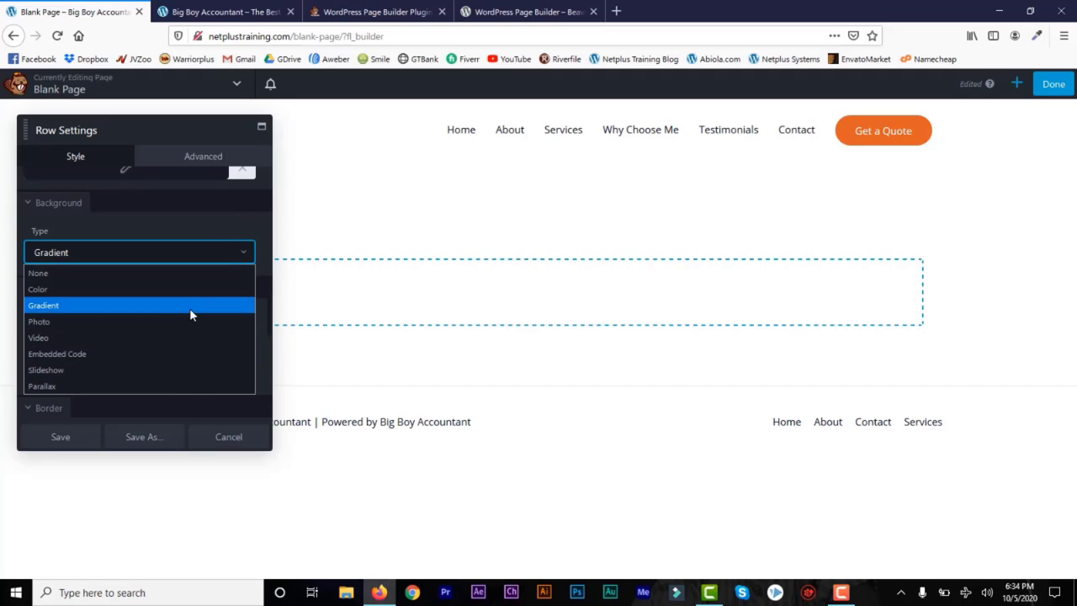
left_click(188, 321)
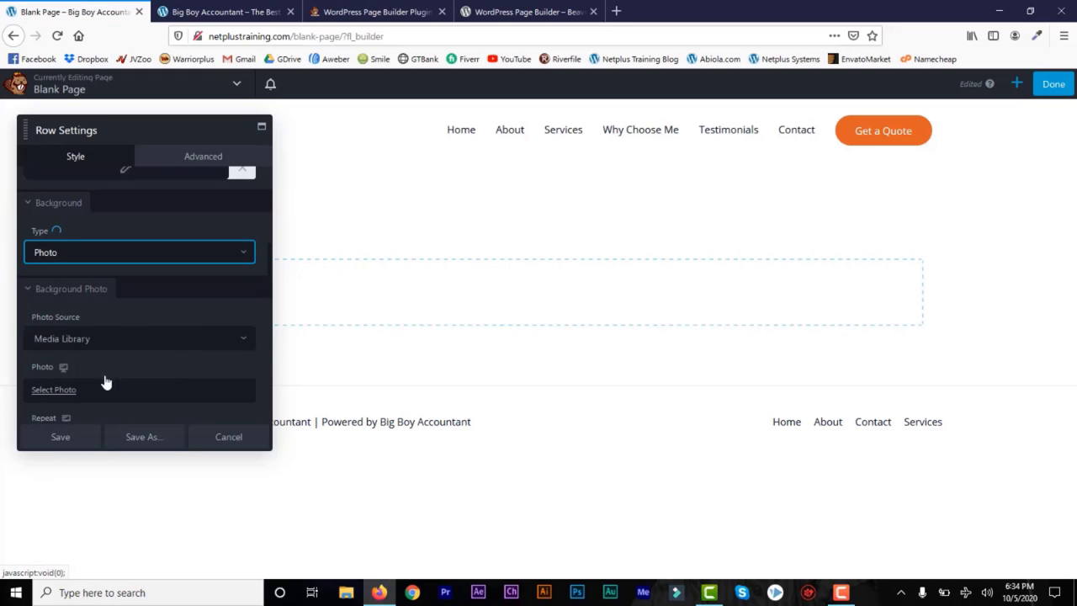
left_click(234, 343)
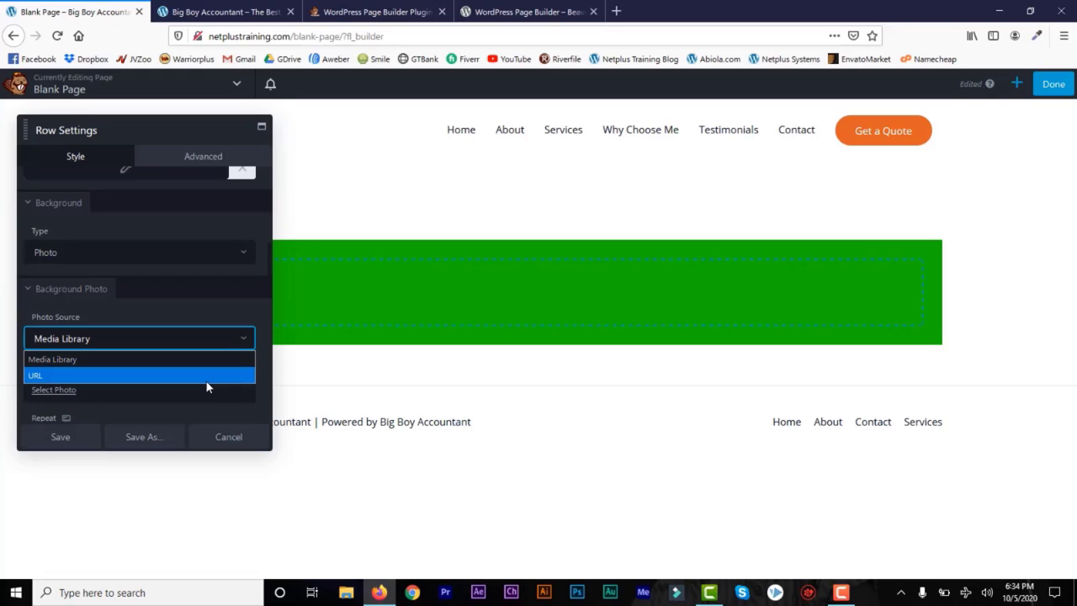
left_click(246, 338)
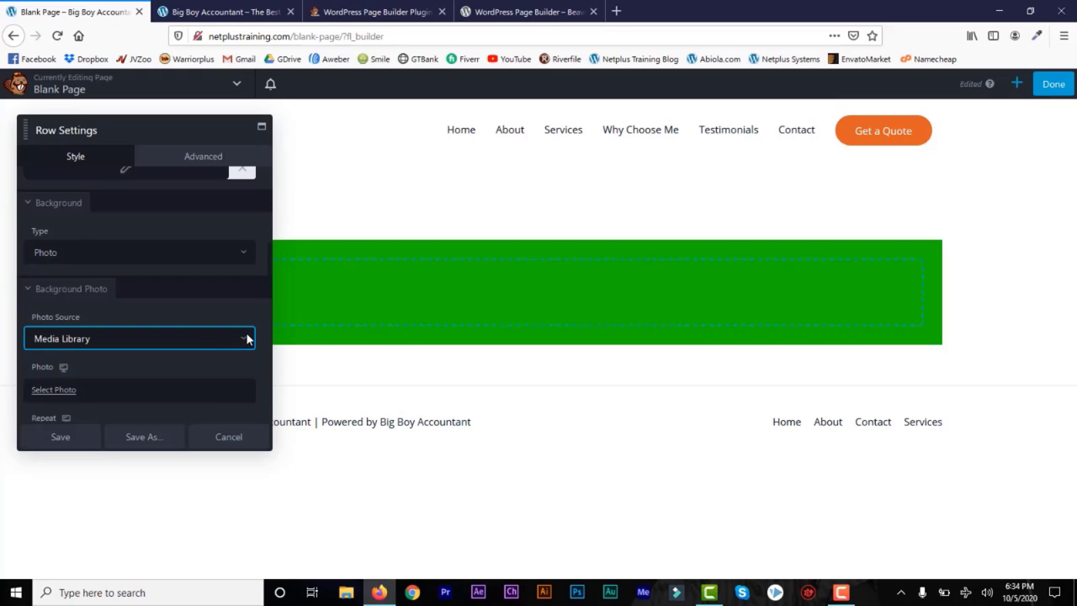
left_click(67, 392)
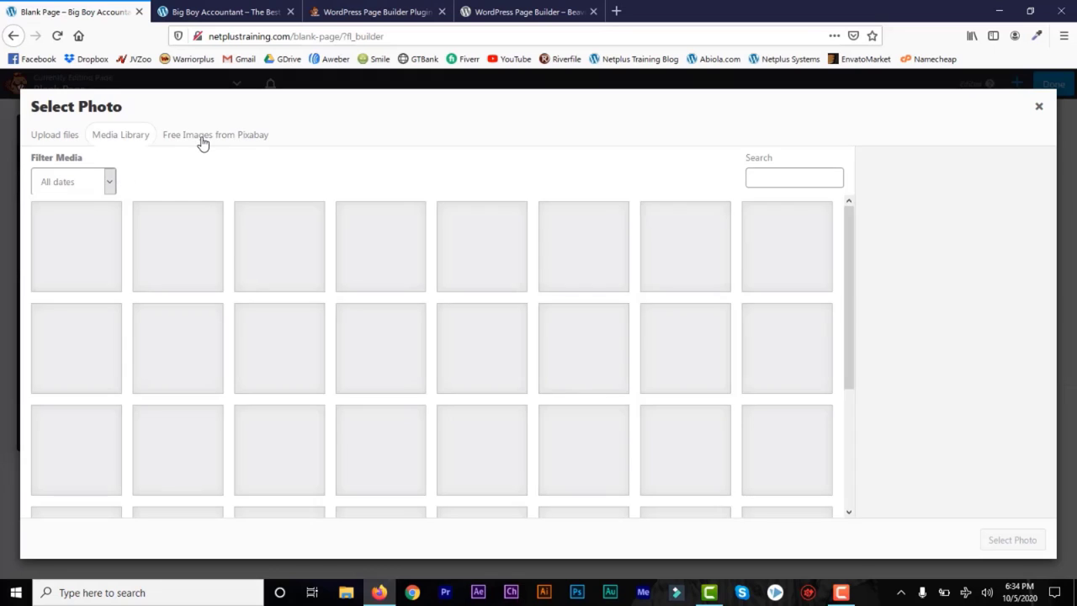
Step: Search free Pixabay images for 'bank' and insert the riverside town panorama as the row background
left_click(202, 140)
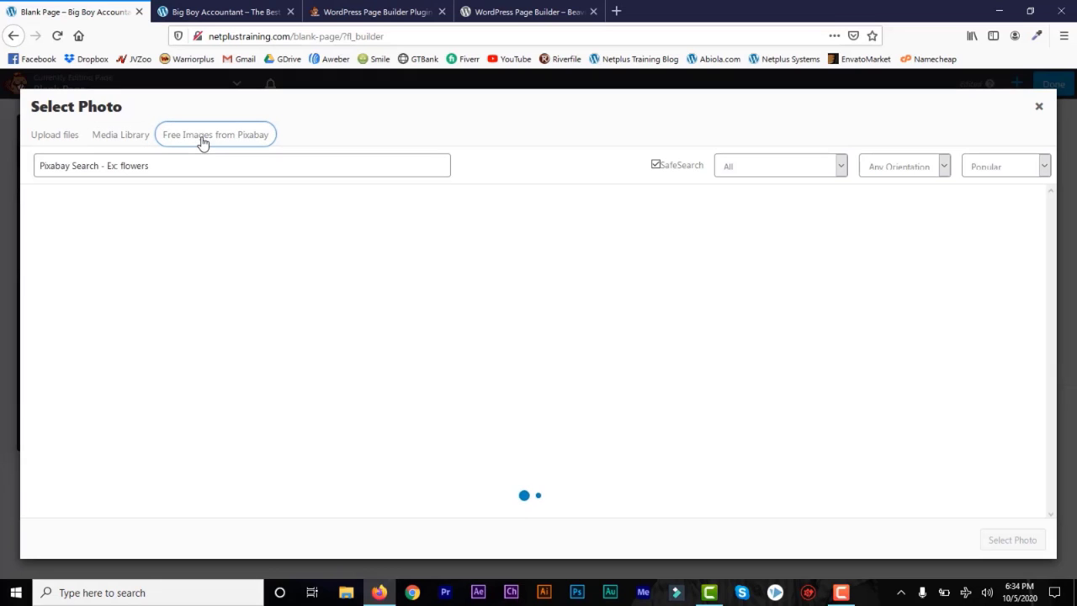
left_click(223, 166)
type("bank")
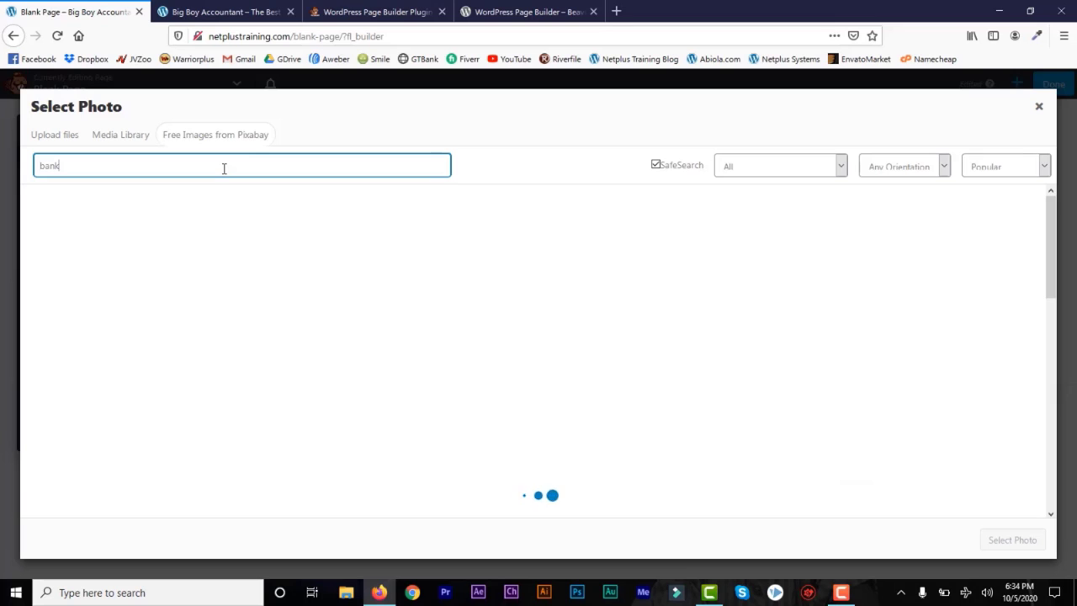
left_click_drag(1052, 257, 1053, 195)
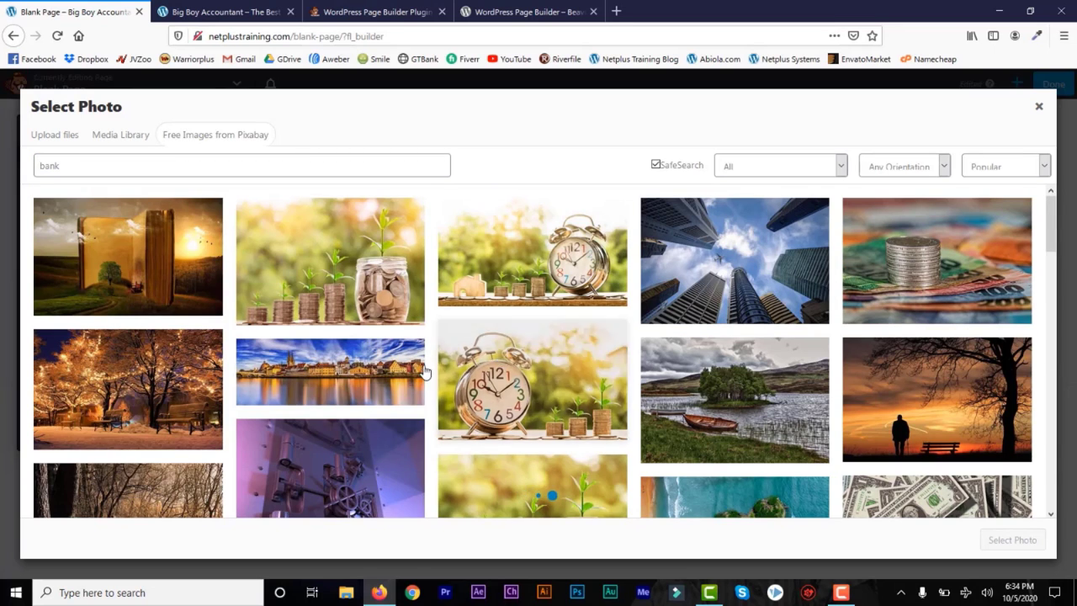
left_click(372, 378)
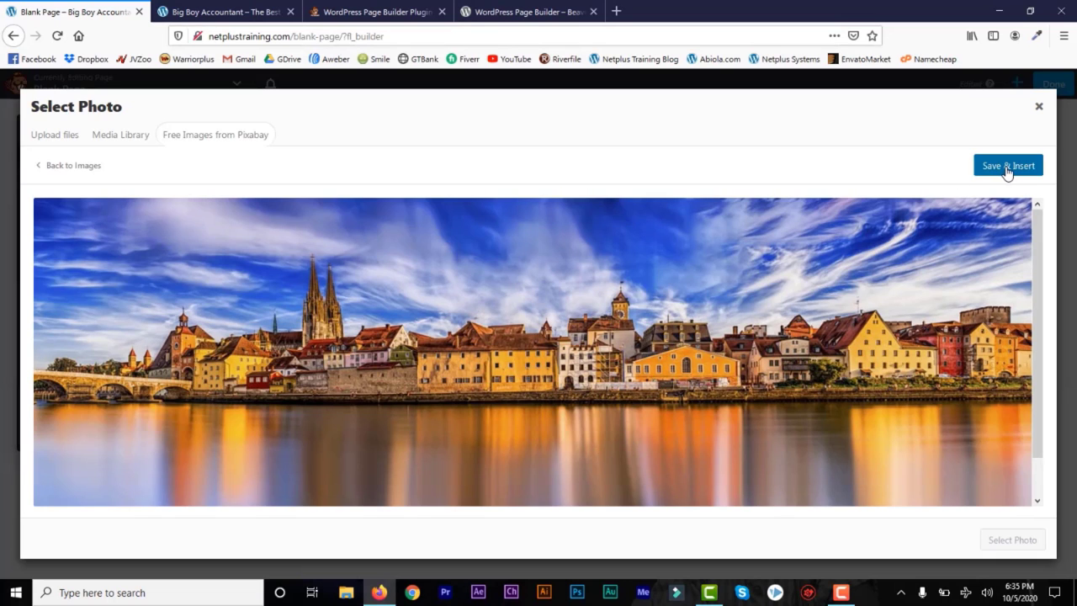
left_click(1006, 168)
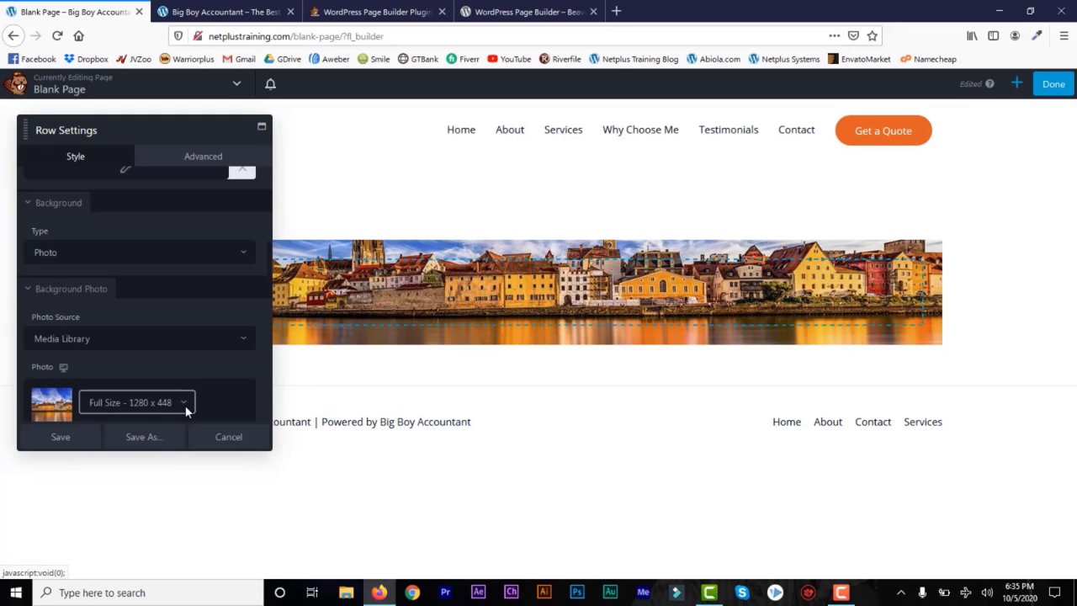
Step: Keep the background photo at Full Size 1280 x 448
left_click(185, 404)
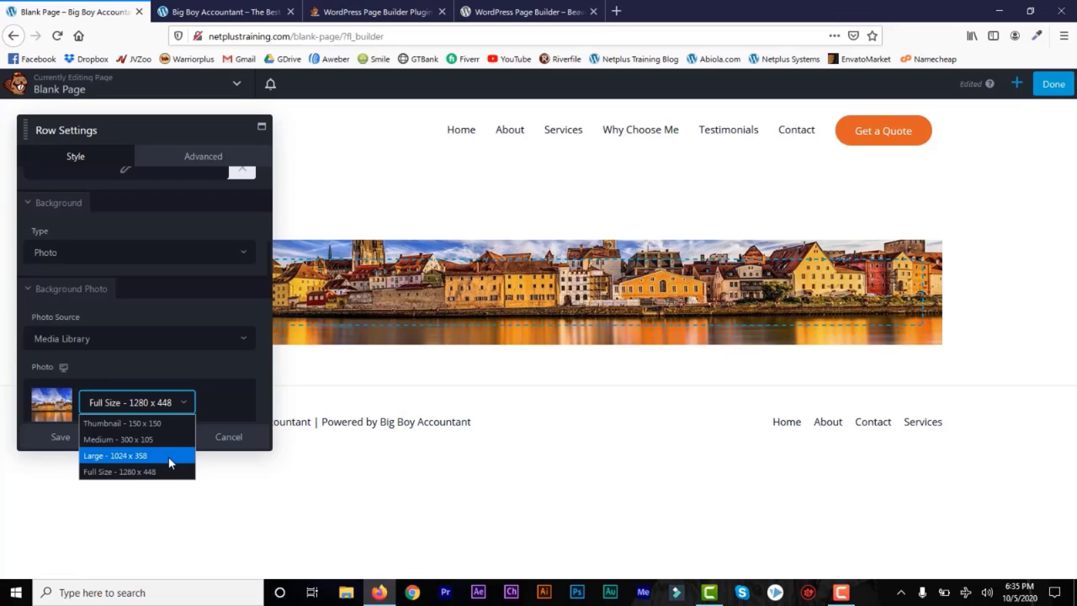
left_click(229, 394)
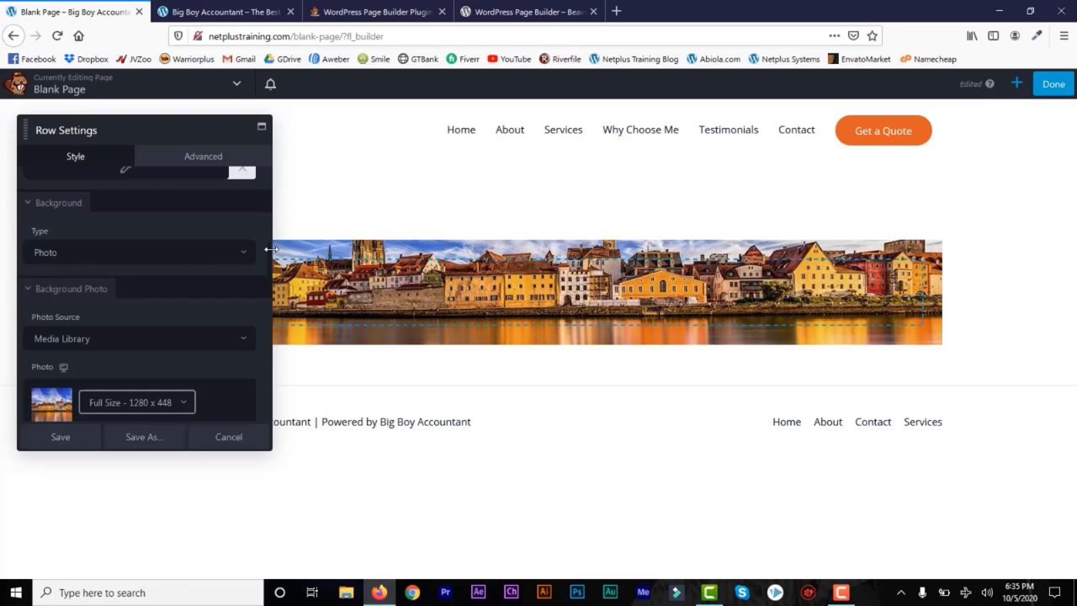
scroll(268, 259, "down", 5)
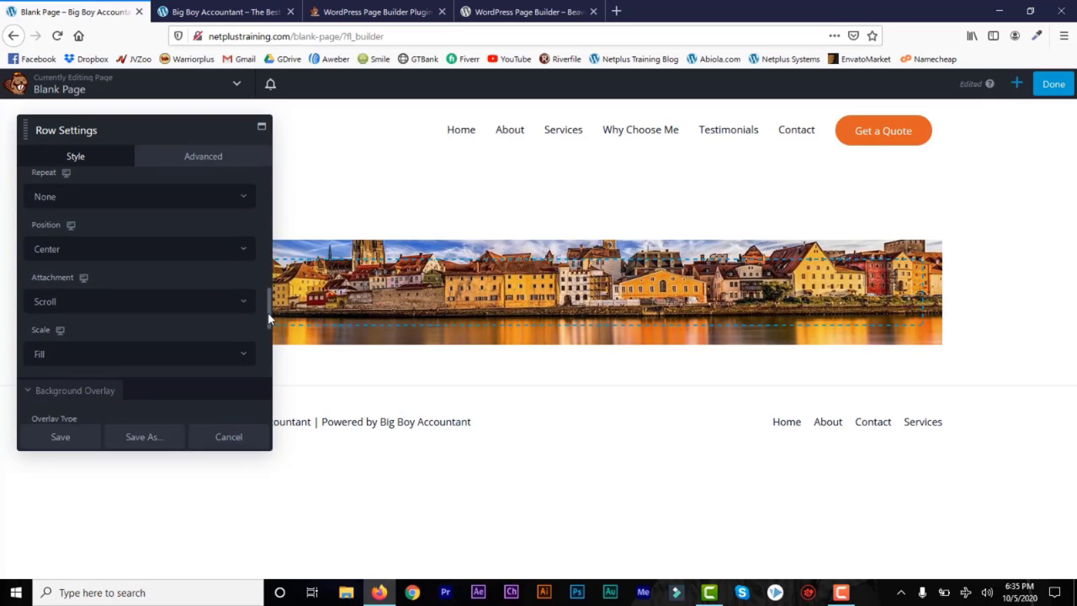
scroll(268, 313, "down", 3)
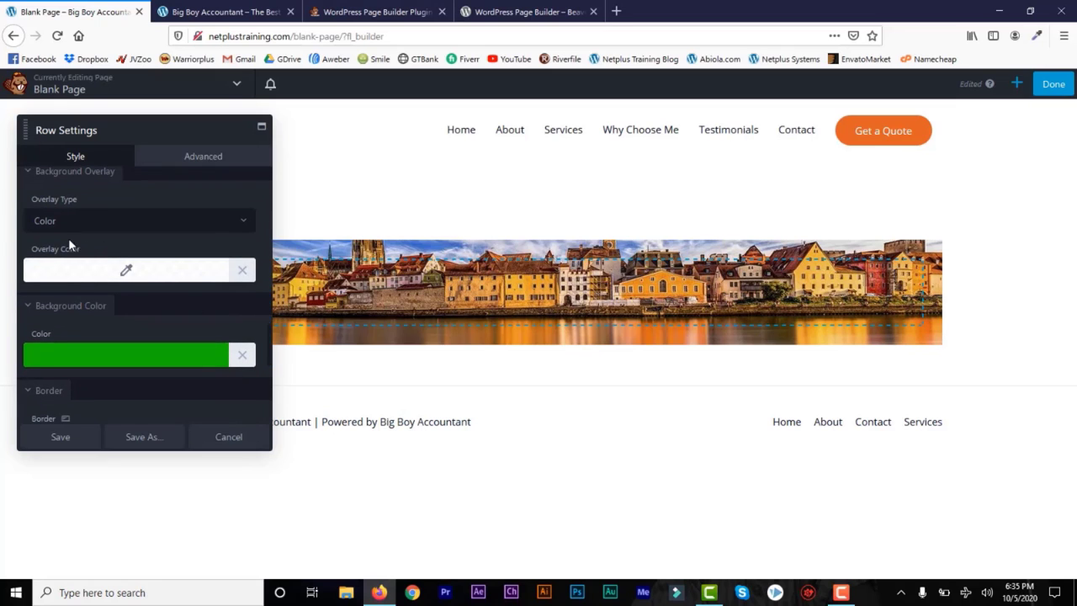
Step: Add a near-black overlay at rgba(10,0,0,0.64) over the photo and save the row settings
left_click(123, 271)
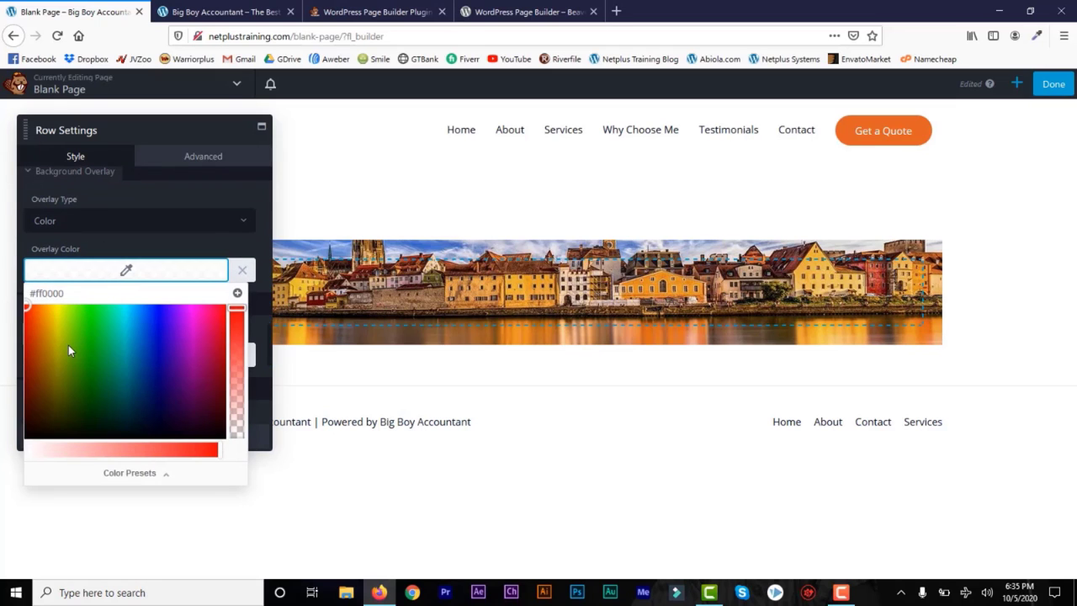
left_click_drag(61, 425, 26, 434)
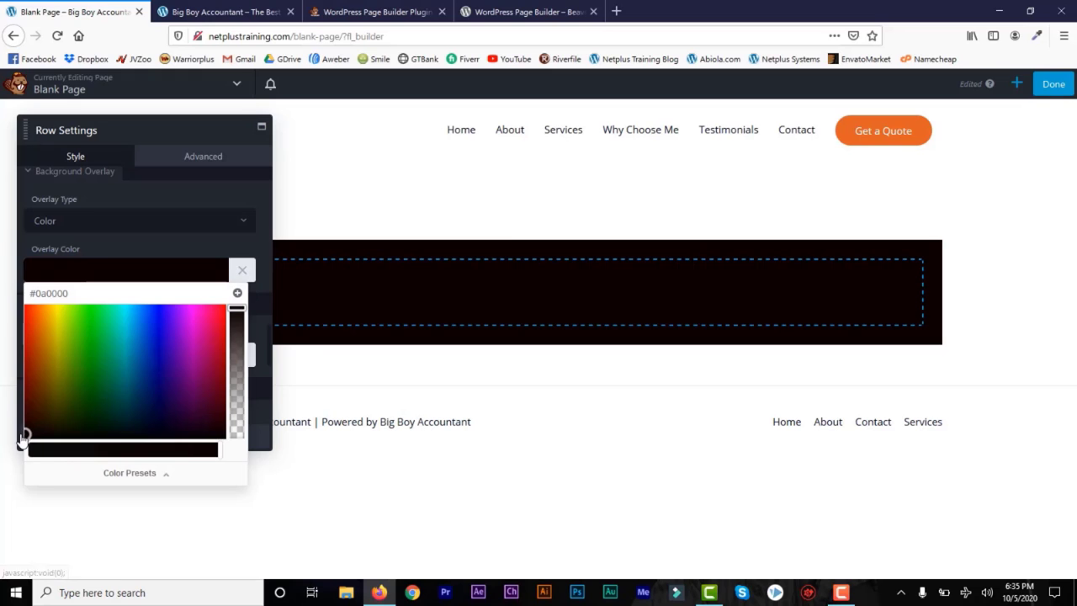
left_click(237, 358)
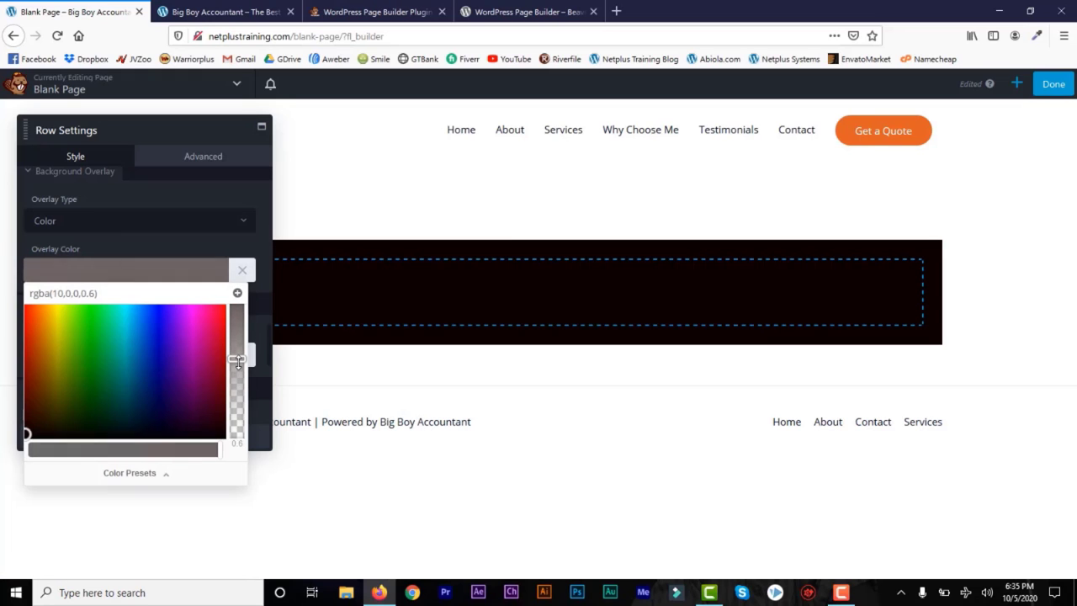
left_click_drag(237, 364, 237, 355)
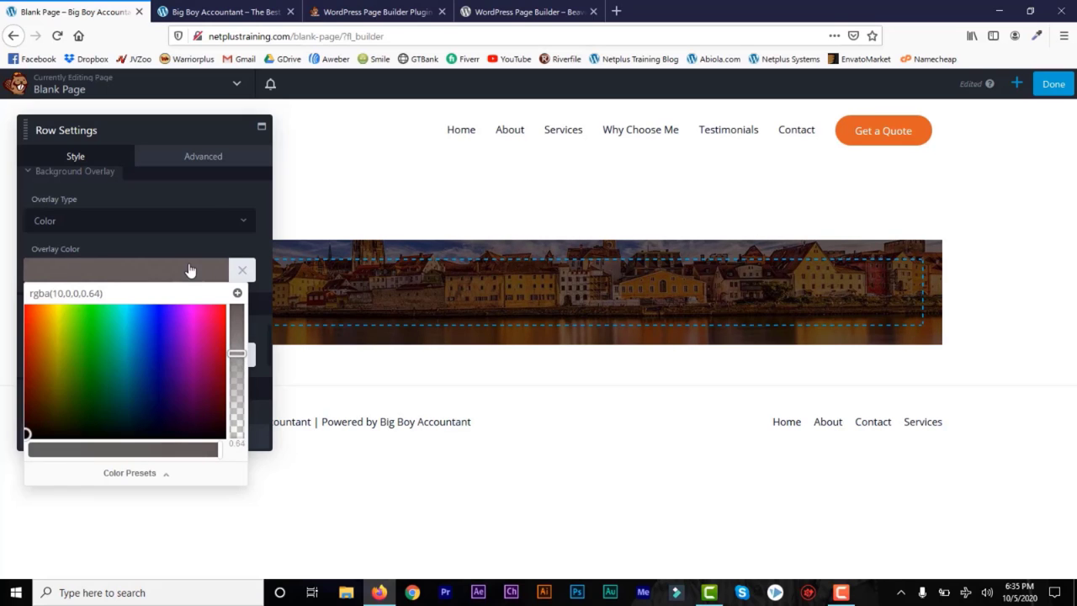
left_click(214, 218)
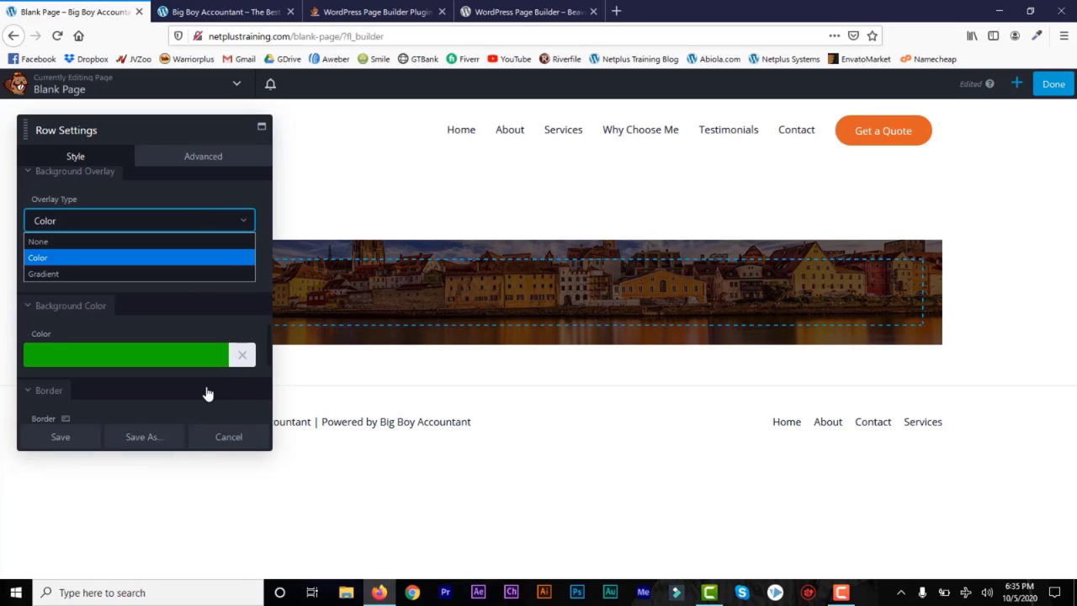
left_click(210, 166)
left_click(207, 165)
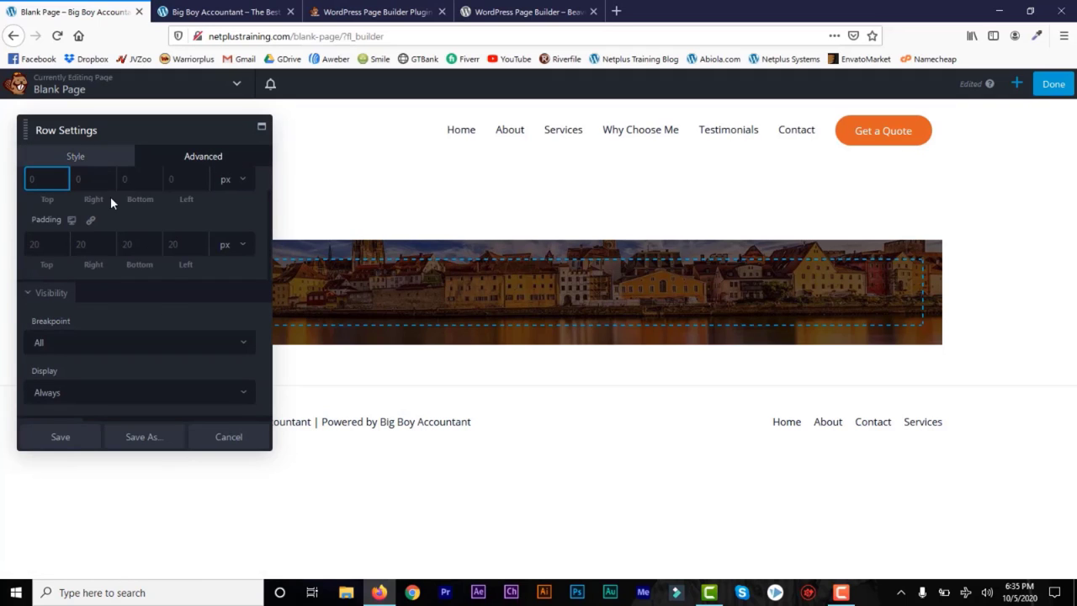
left_click(60, 439)
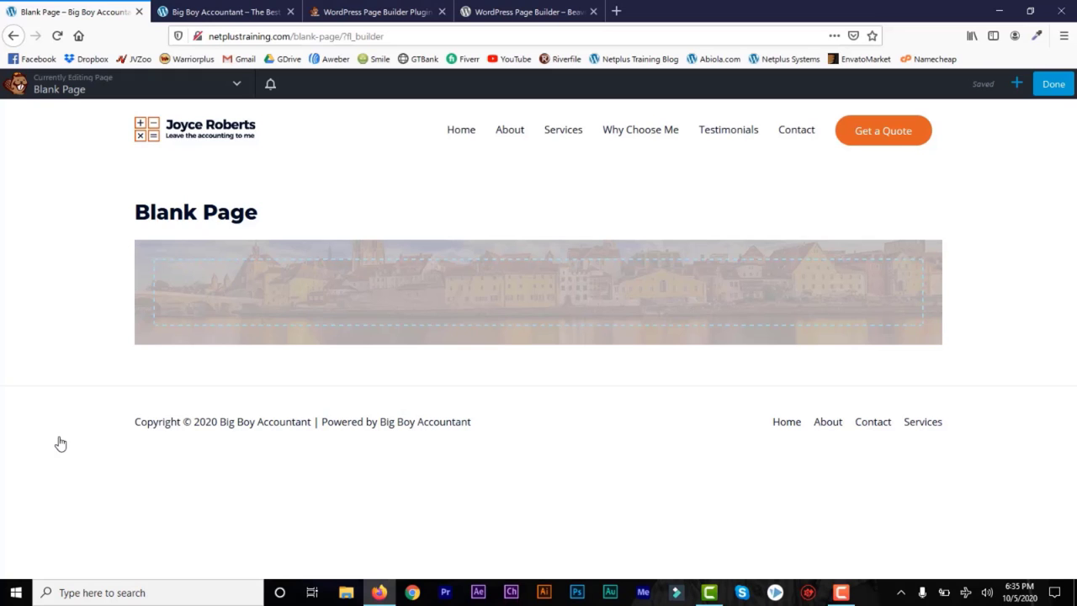
Step: Drag a four-column layout into the photo row
mouse_move(358, 317)
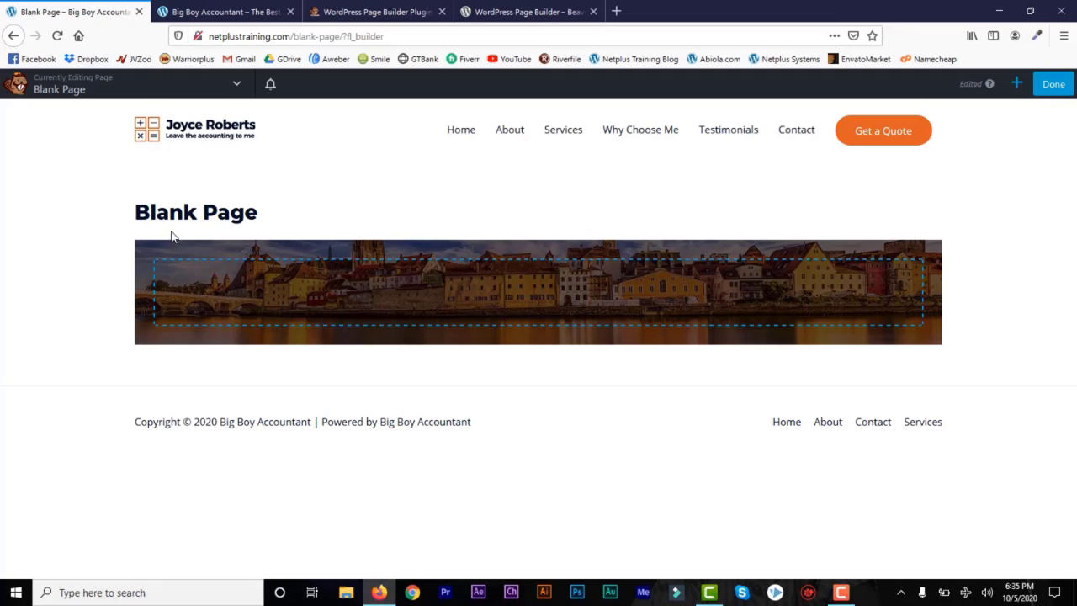
mouse_move(190, 272)
left_click(1016, 84)
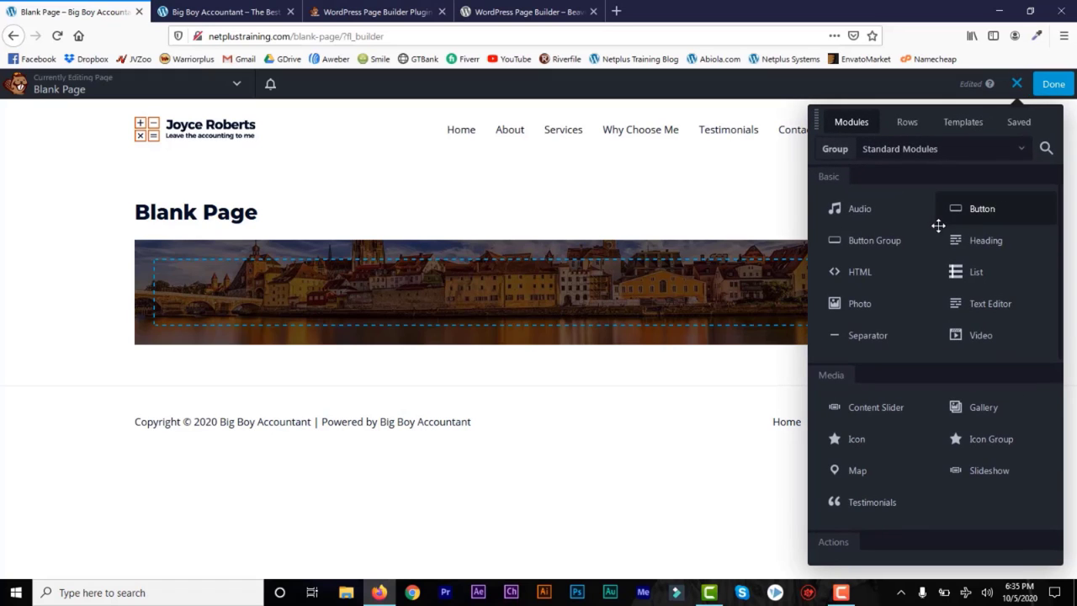
left_click(906, 123)
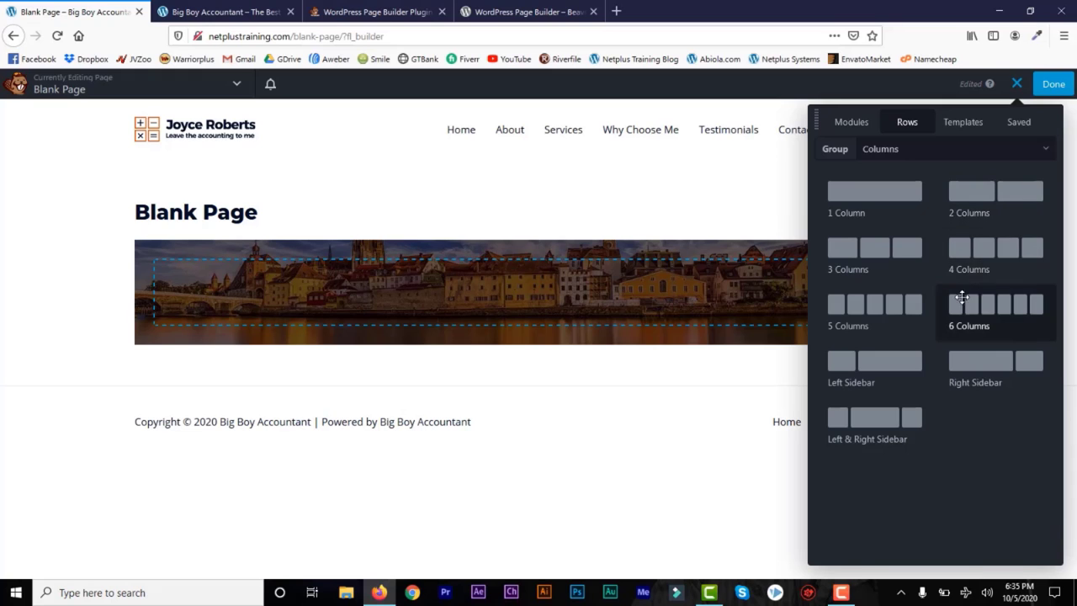
left_click_drag(974, 255, 624, 334)
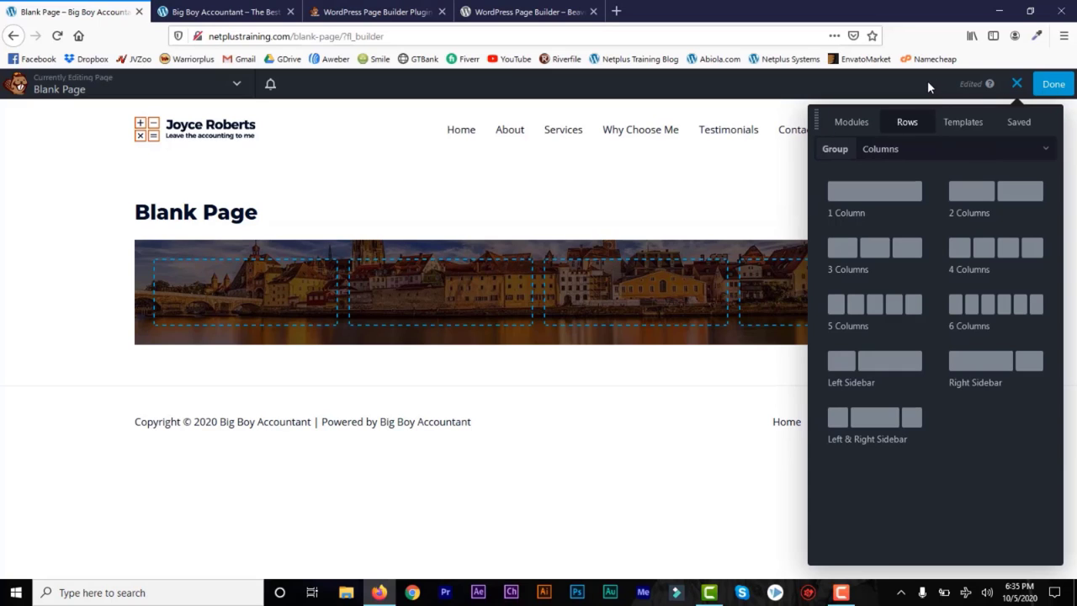
Step: Place a new row at the top of the banner and drop a Heading into its right column
mouse_move(585, 292)
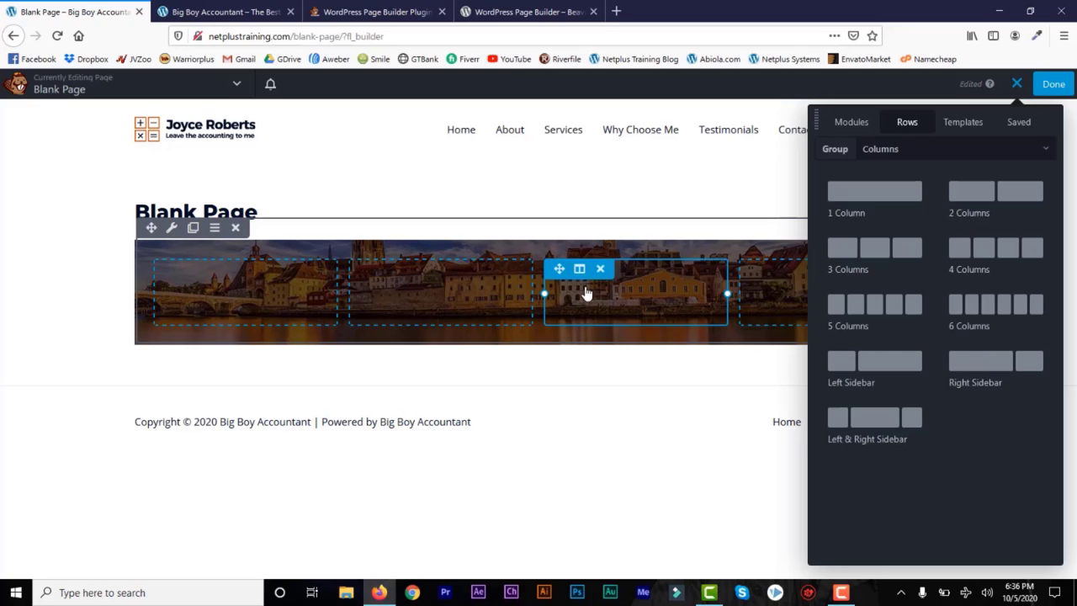
left_click(851, 124)
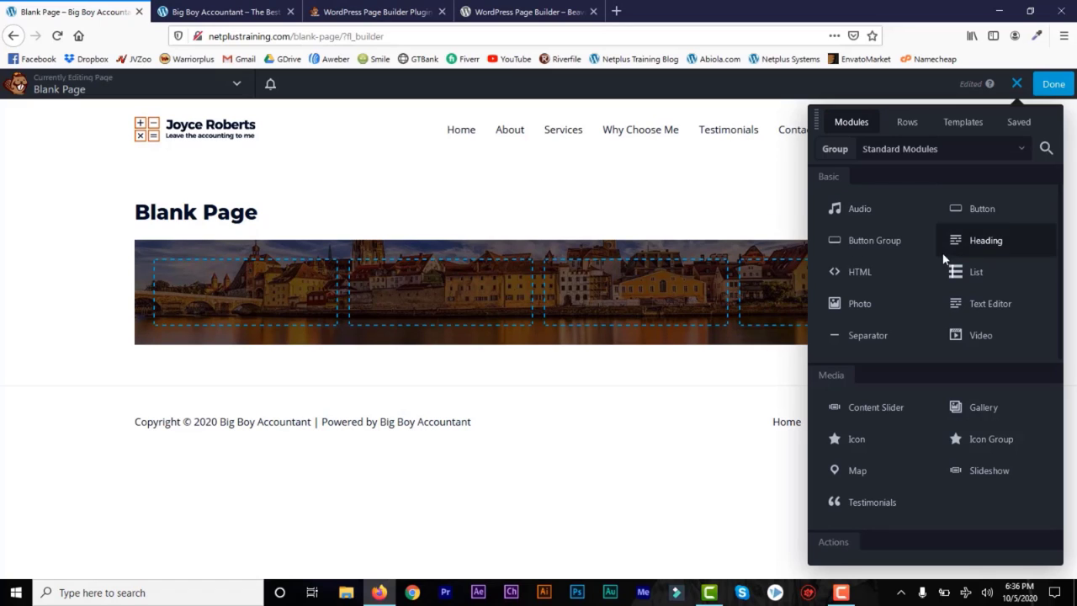
left_click(906, 123)
left_click_drag(850, 210, 635, 354)
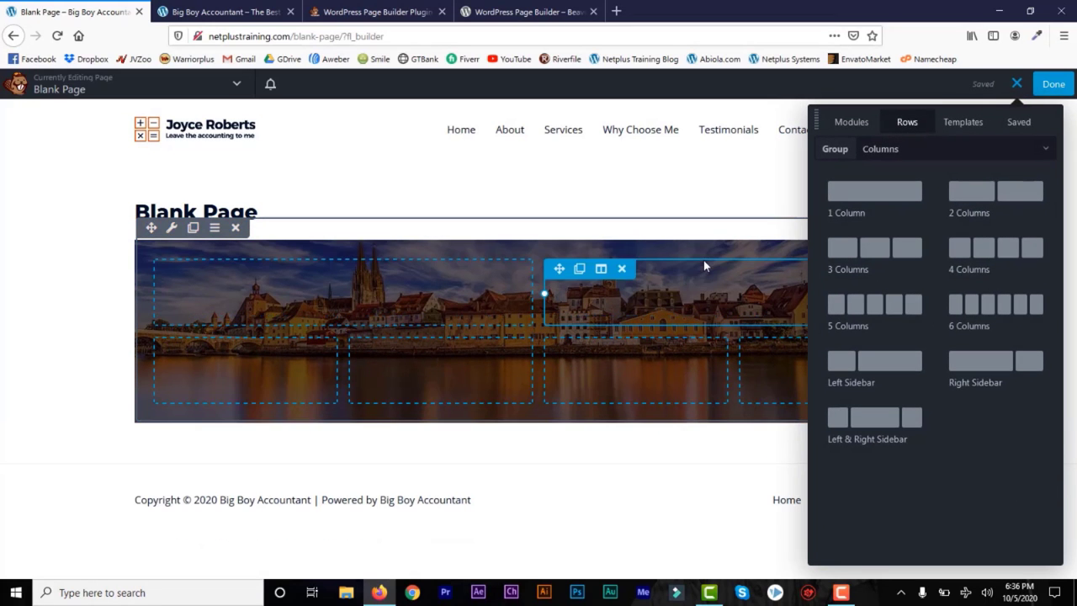
left_click(848, 123)
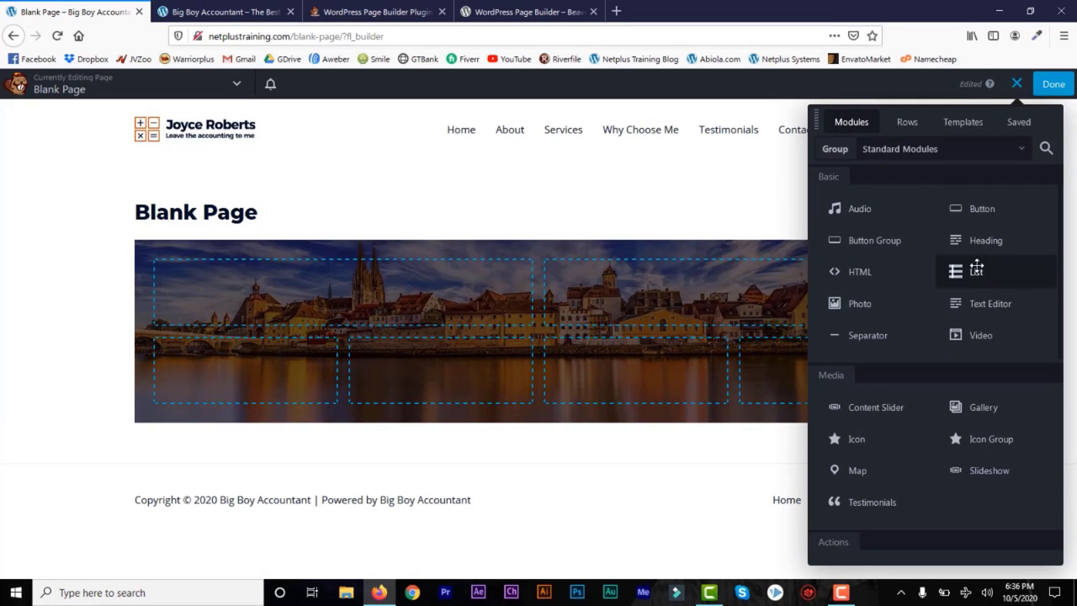
left_click_drag(976, 267, 709, 310)
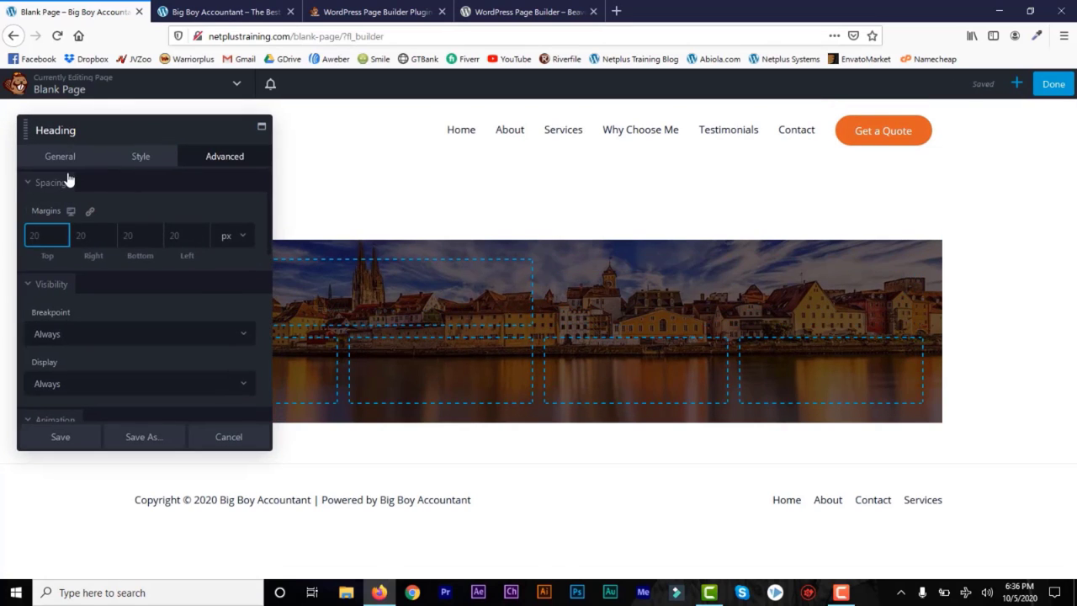
Step: Enter 'Header Text' as the heading and make it an h1
left_click(62, 158)
left_click(65, 215)
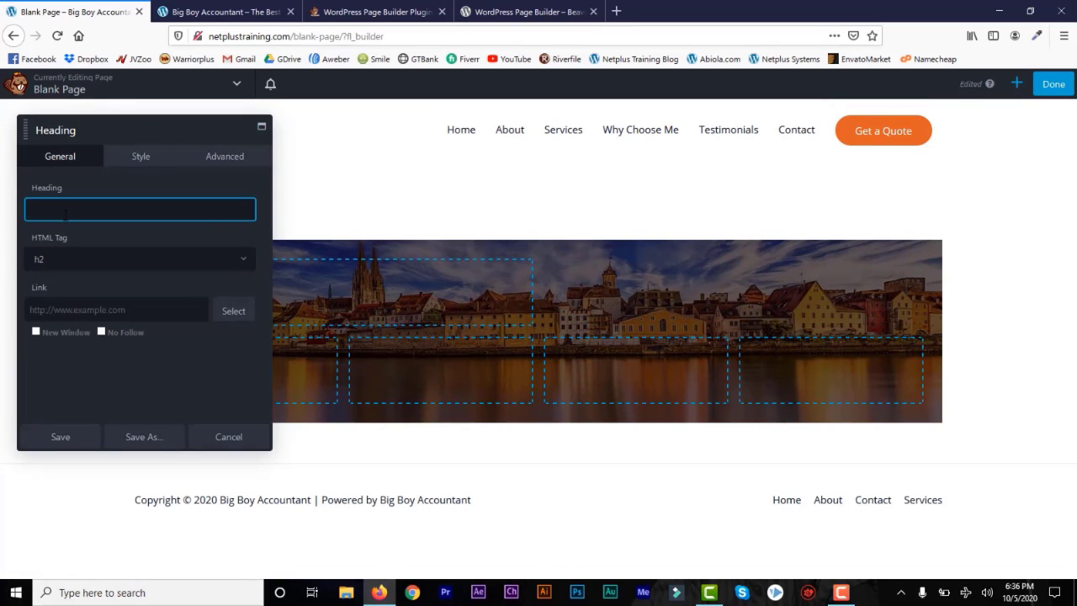
type("Header")
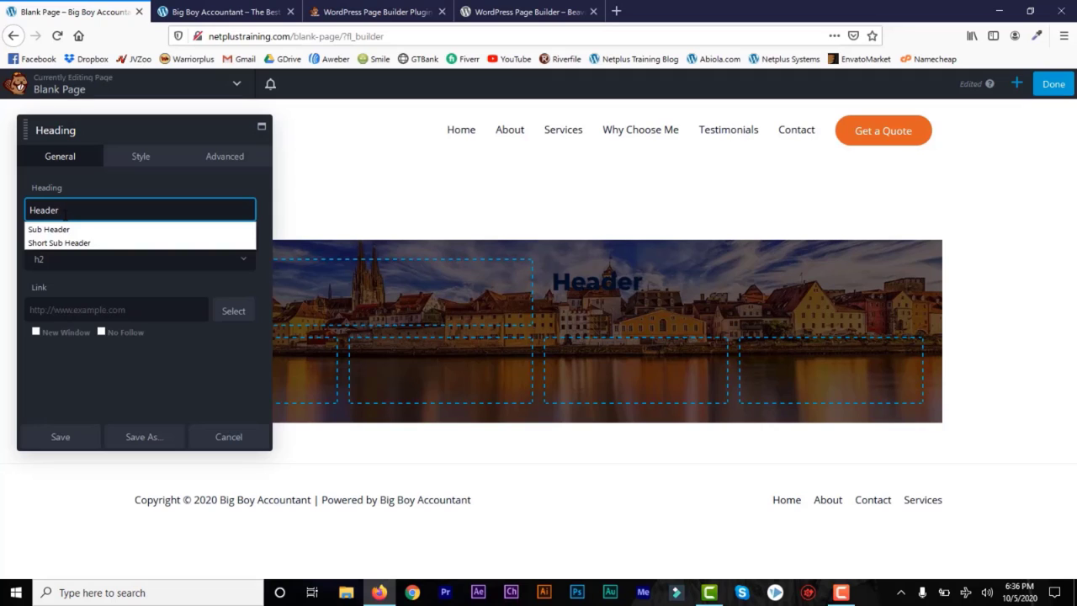
type(" Text")
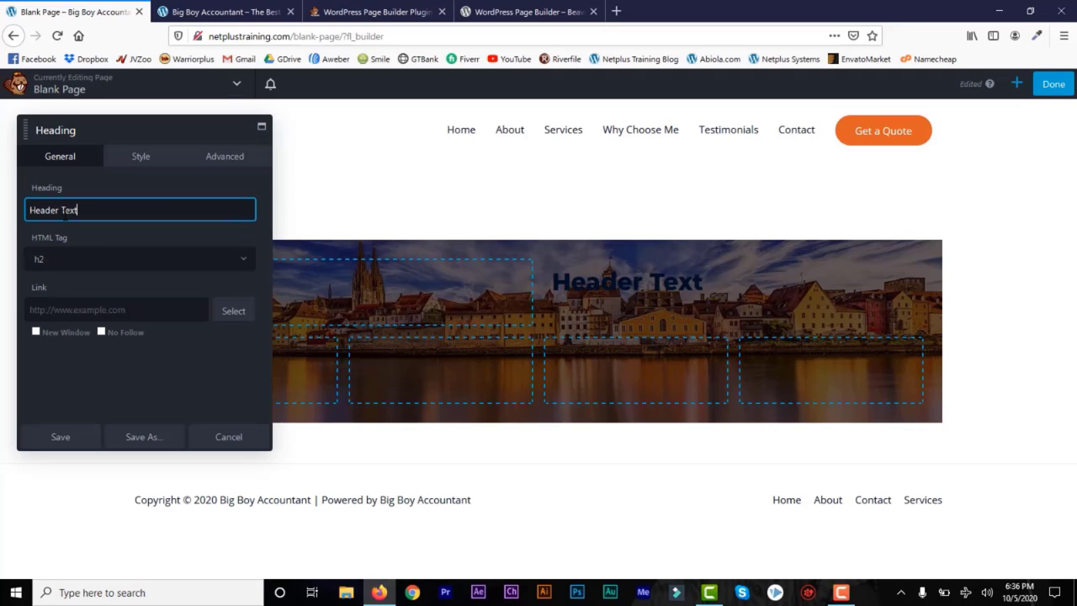
left_click(215, 264)
left_click(194, 283)
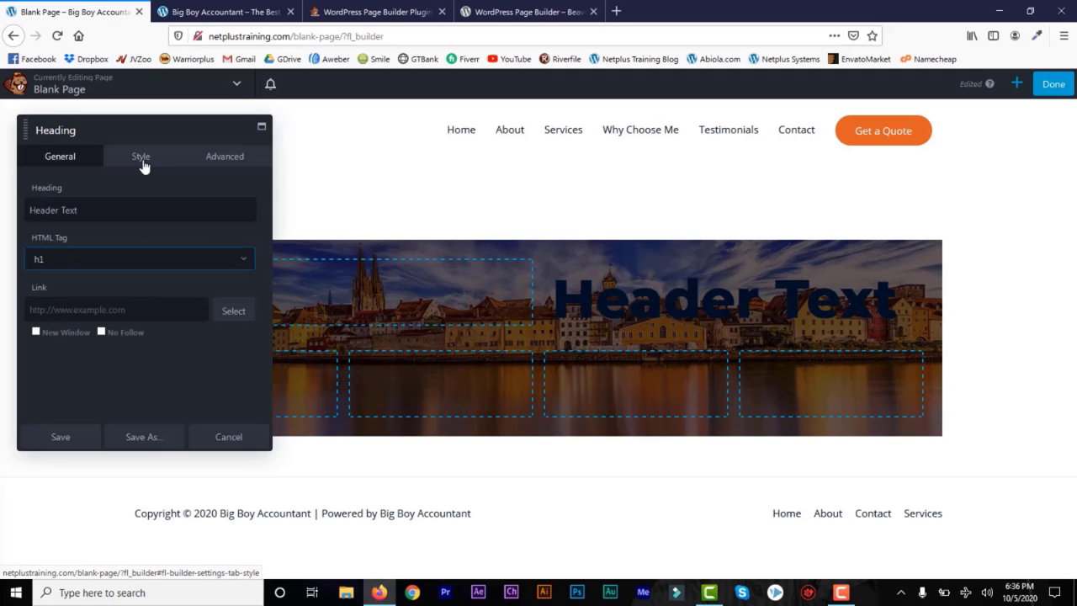
Step: Make the heading colour white
left_click(140, 157)
left_click(124, 214)
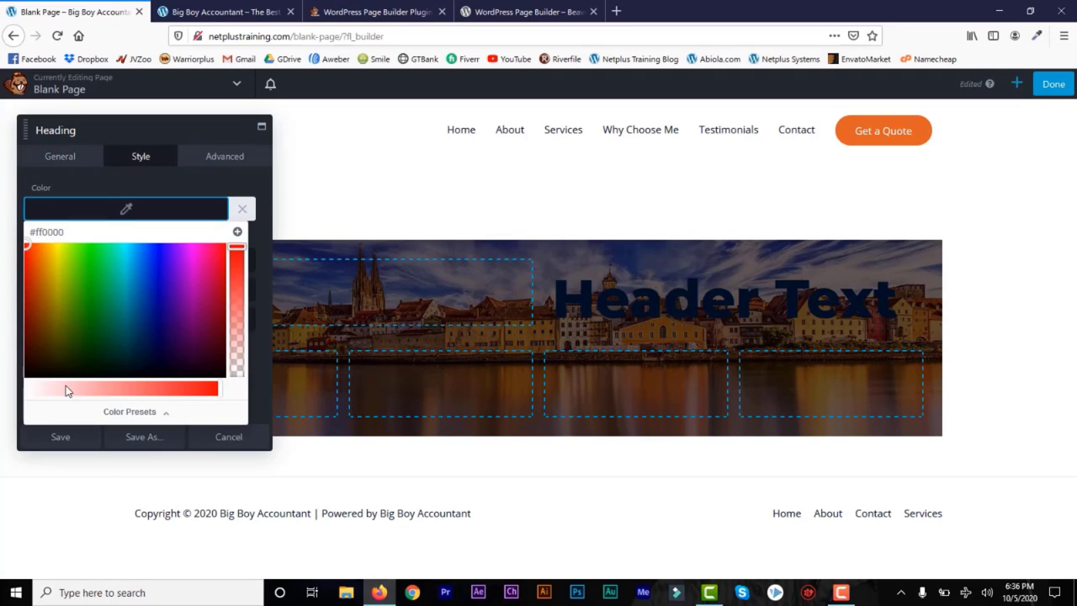
left_click_drag(65, 387, 19, 387)
left_click(145, 160)
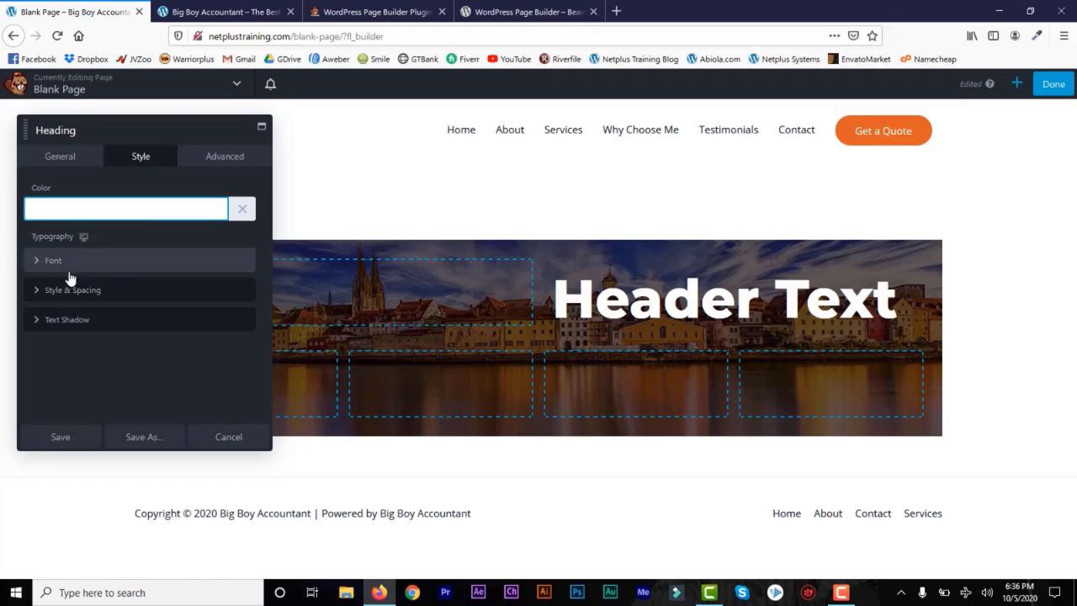
Step: Set the heading margins to 0, 10, 0, 10 px and save the heading
left_click(233, 155)
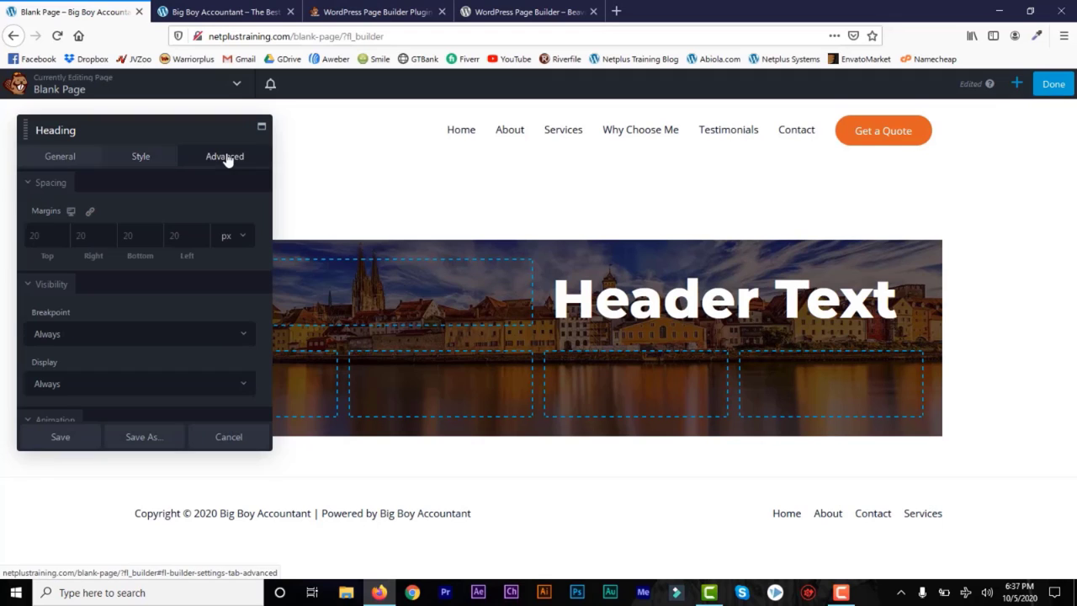
left_click(90, 211)
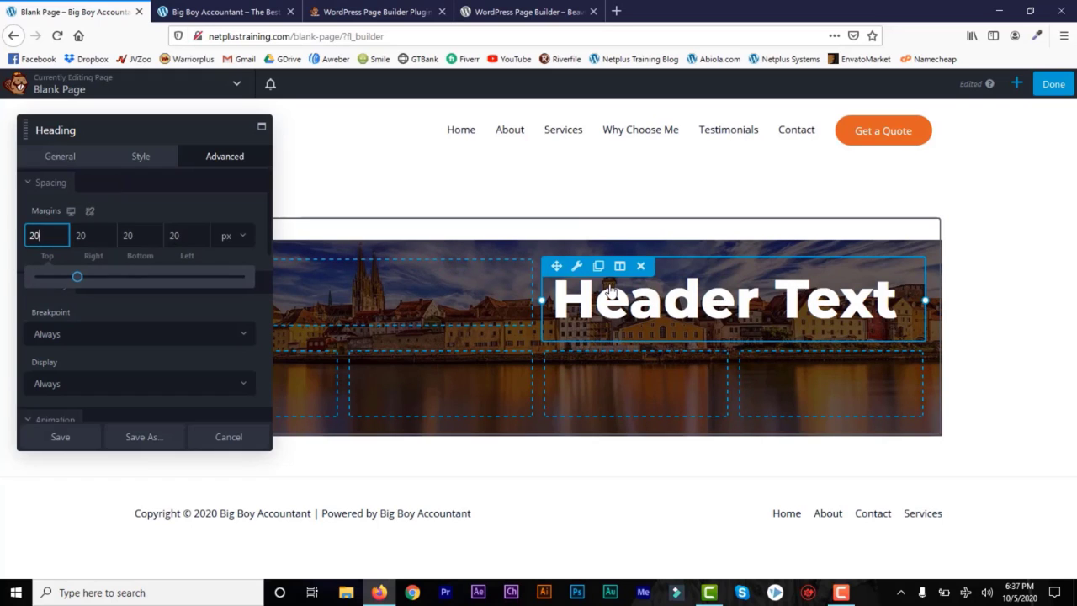
left_click(91, 212)
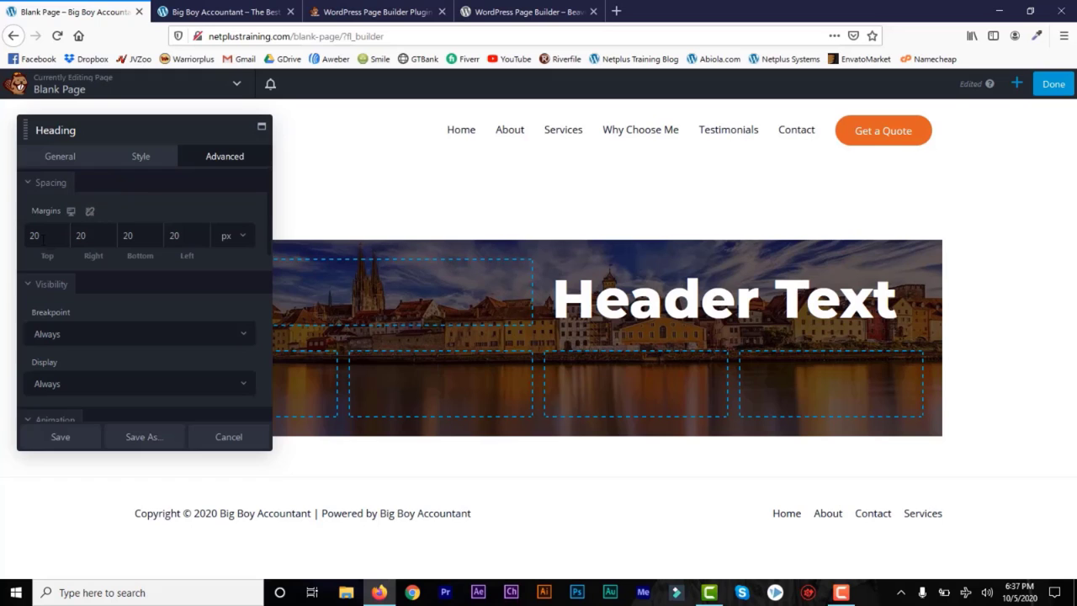
type("0")
left_click(90, 211)
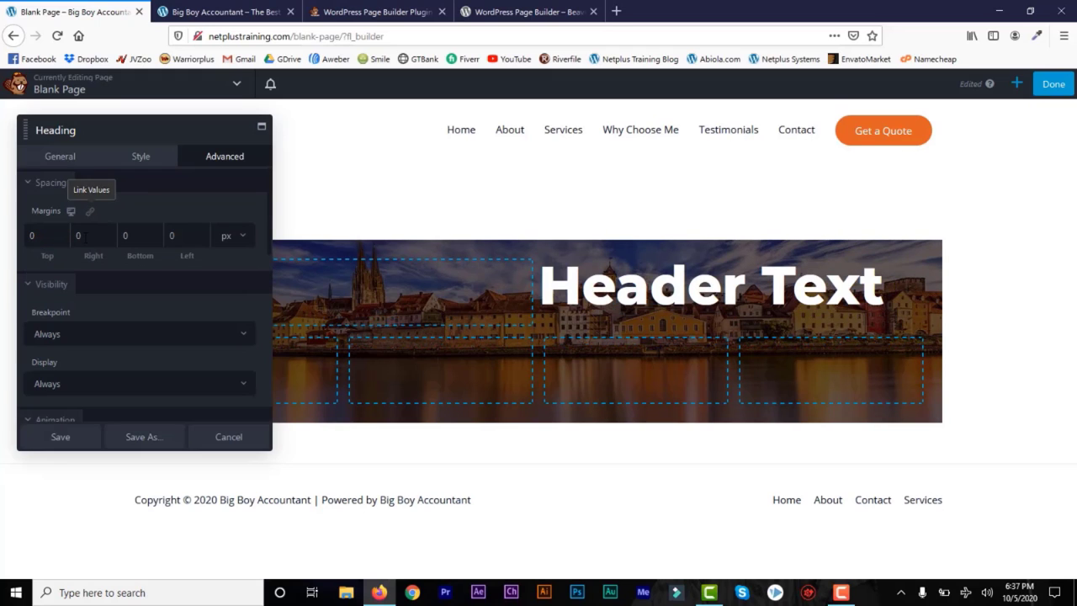
left_click(77, 235)
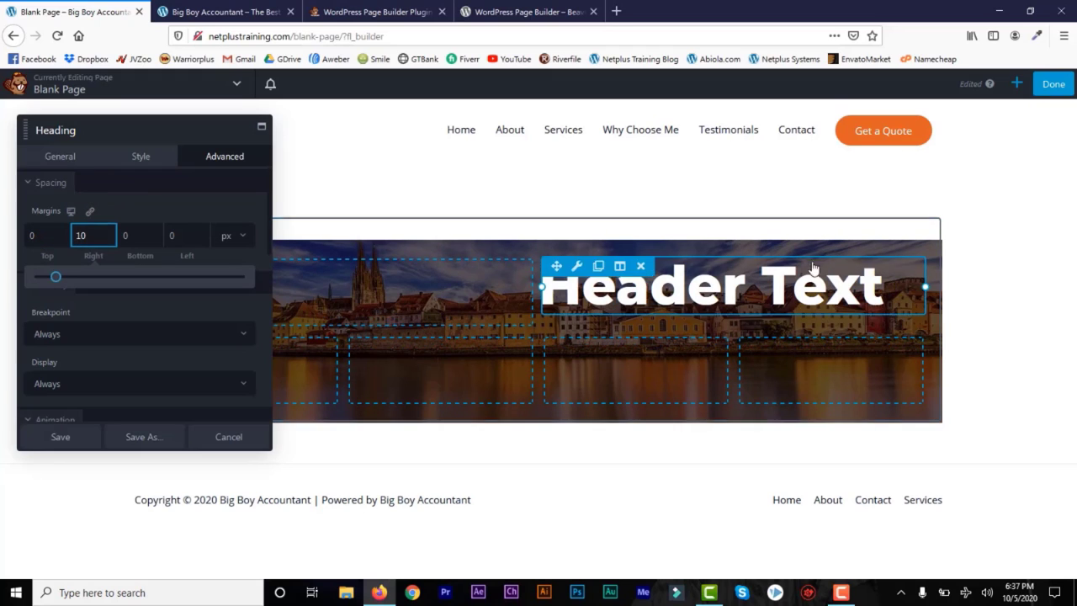
left_click(170, 234)
type("1")
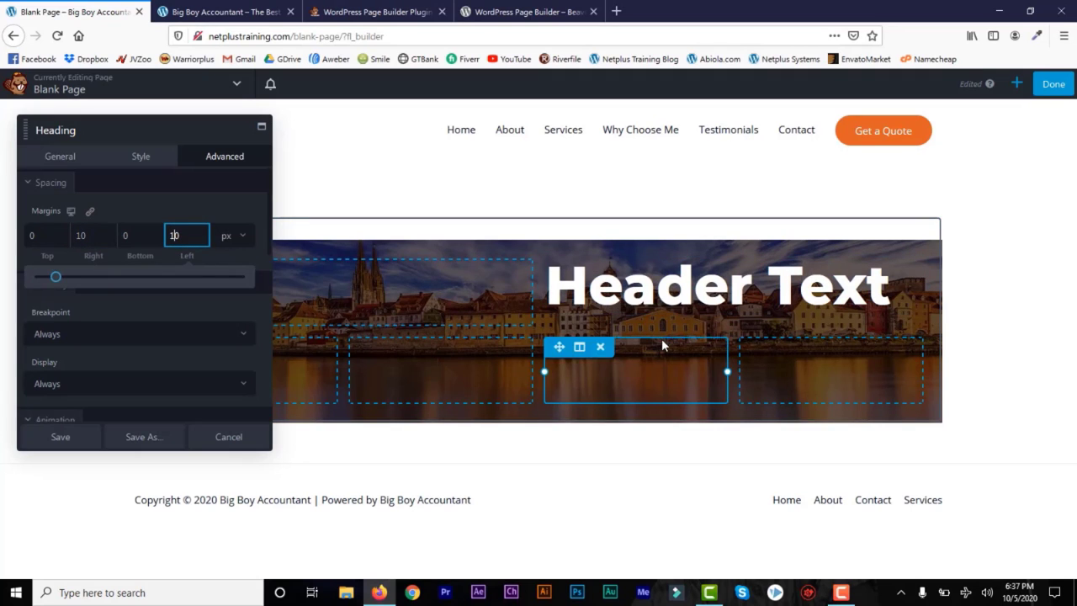
left_click(68, 441)
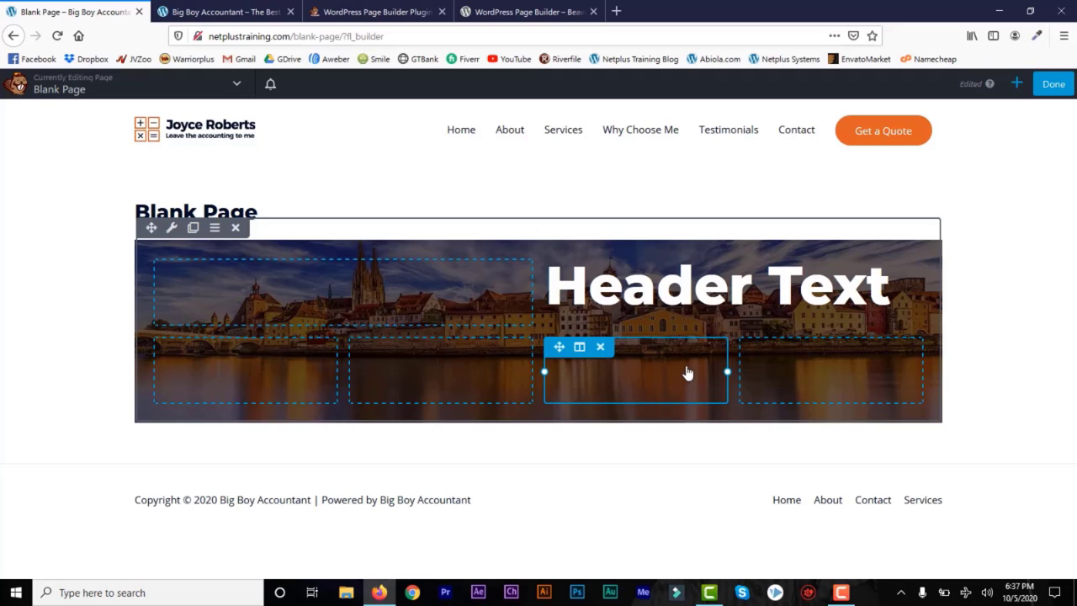
Step: Add a Photo module to the third lower column showing the calculator illustration at Medium 300 x 300
left_click(1017, 83)
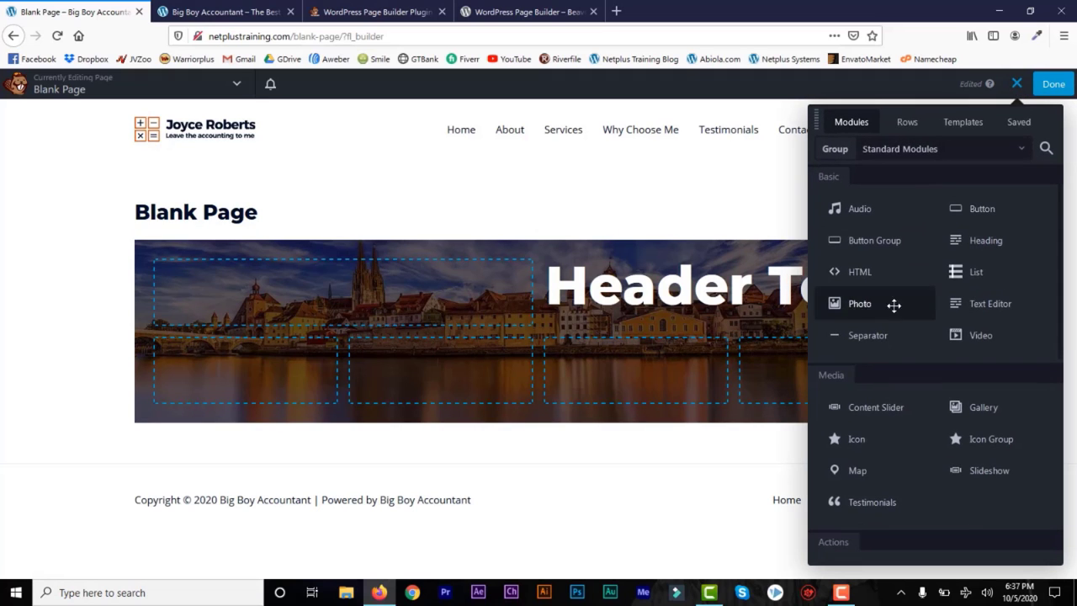
left_click_drag(864, 308, 642, 508)
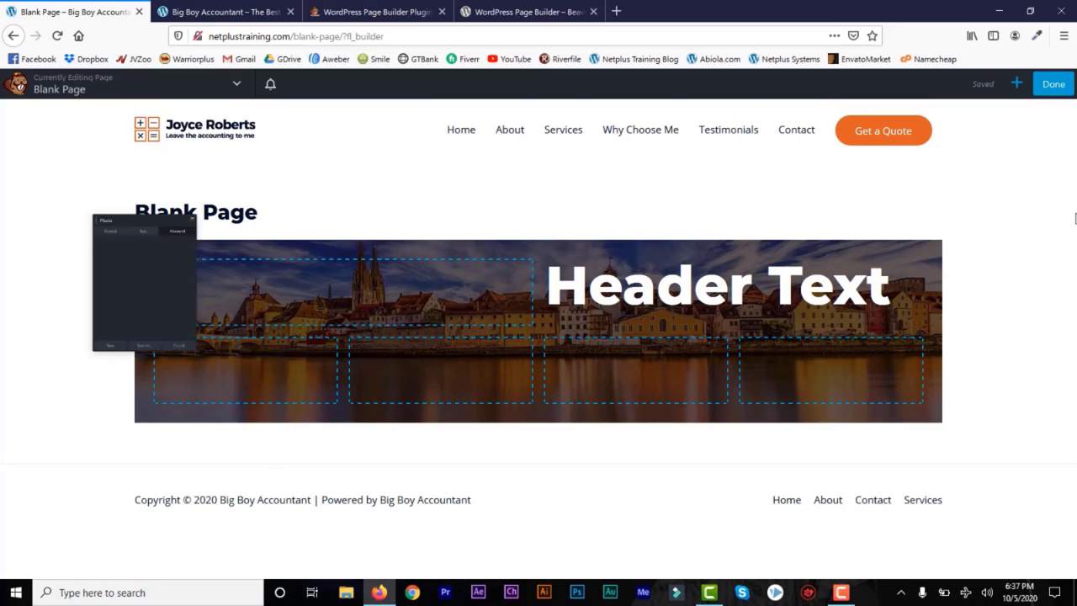
left_click(63, 158)
left_click(54, 259)
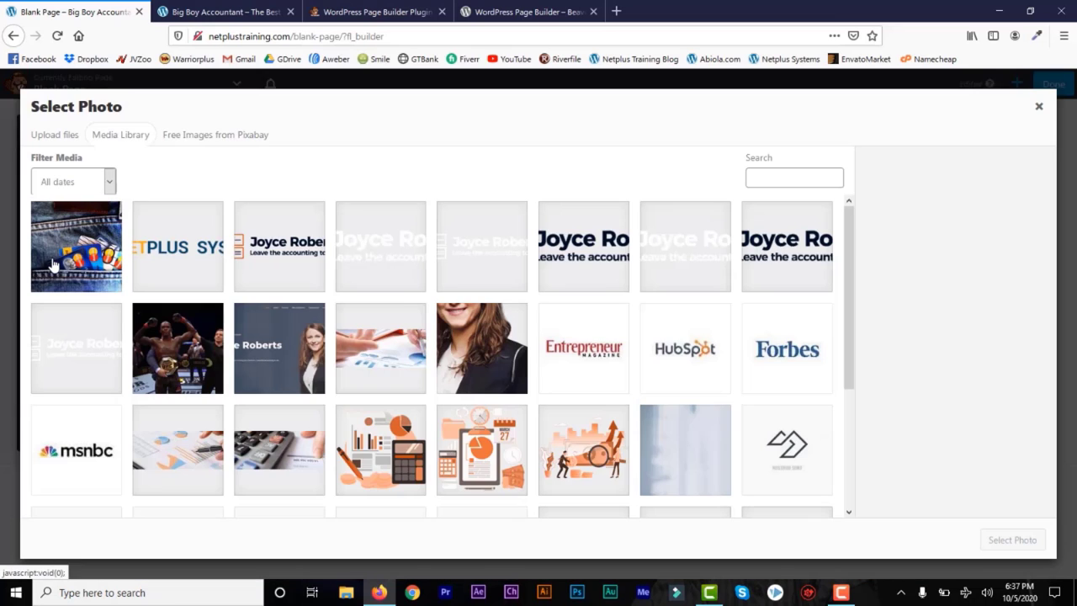
left_click(411, 452)
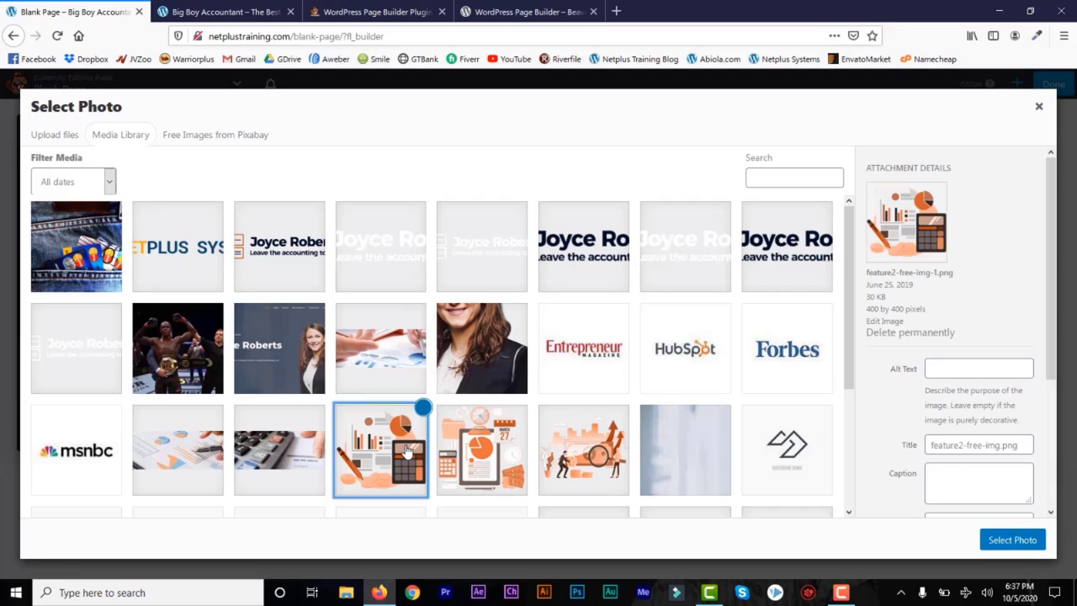
left_click(1012, 540)
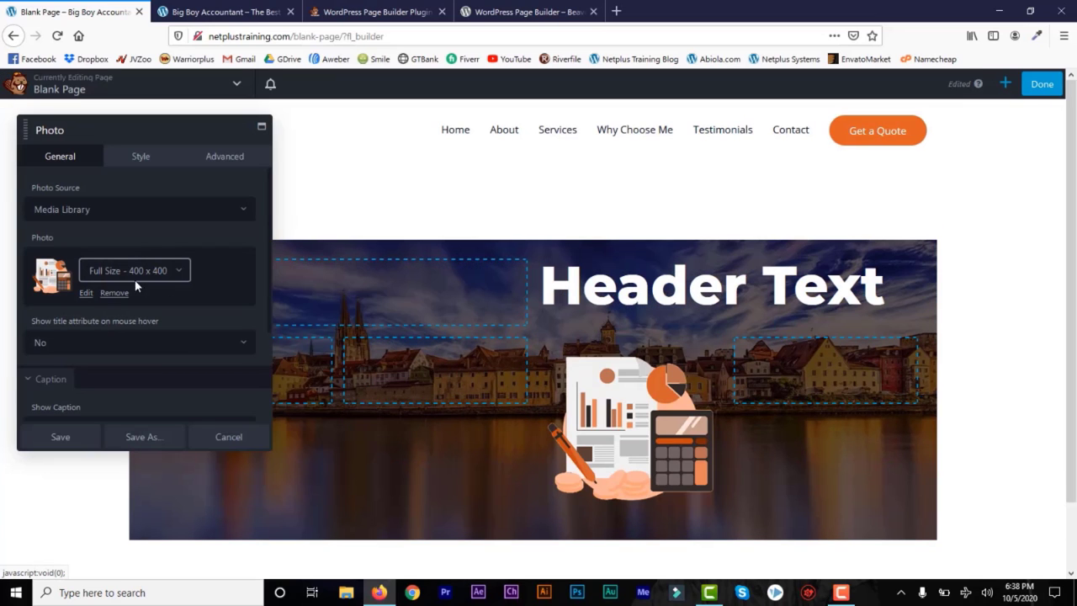
left_click(176, 270)
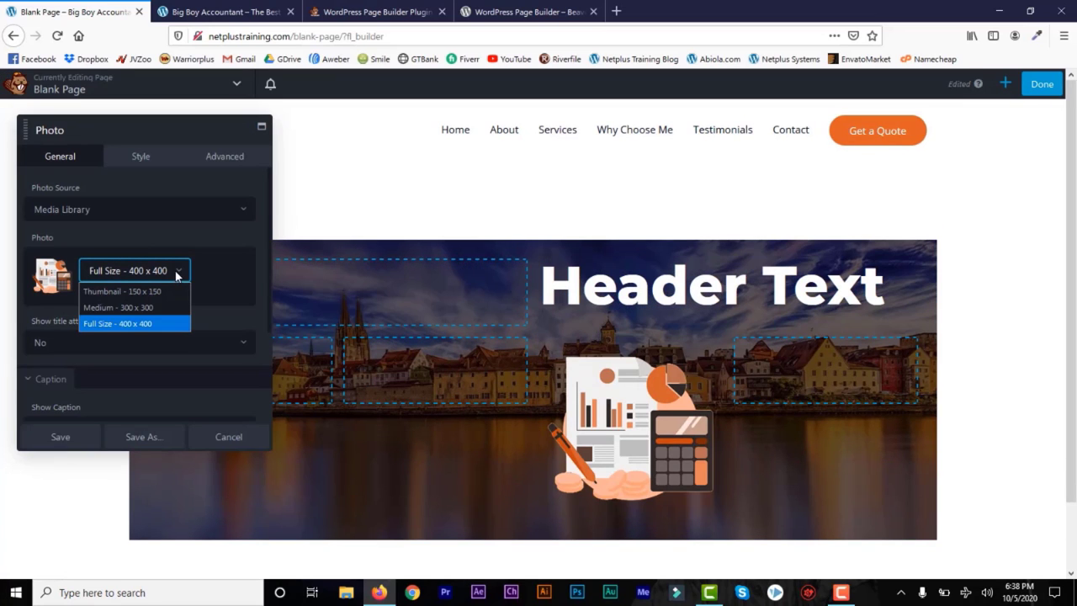
left_click(144, 308)
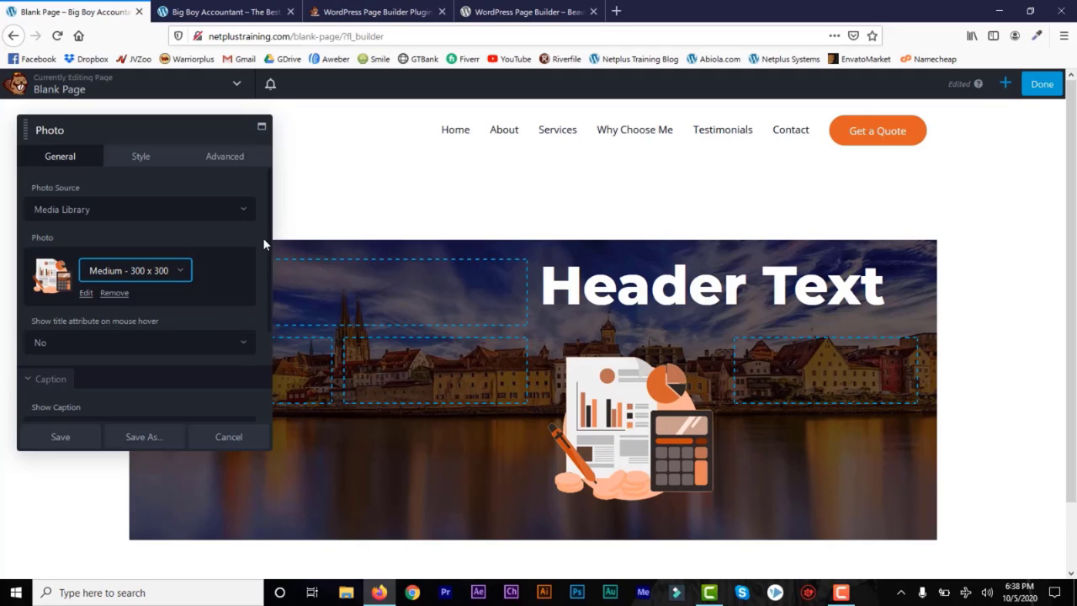
scroll(150, 308, "down", 3)
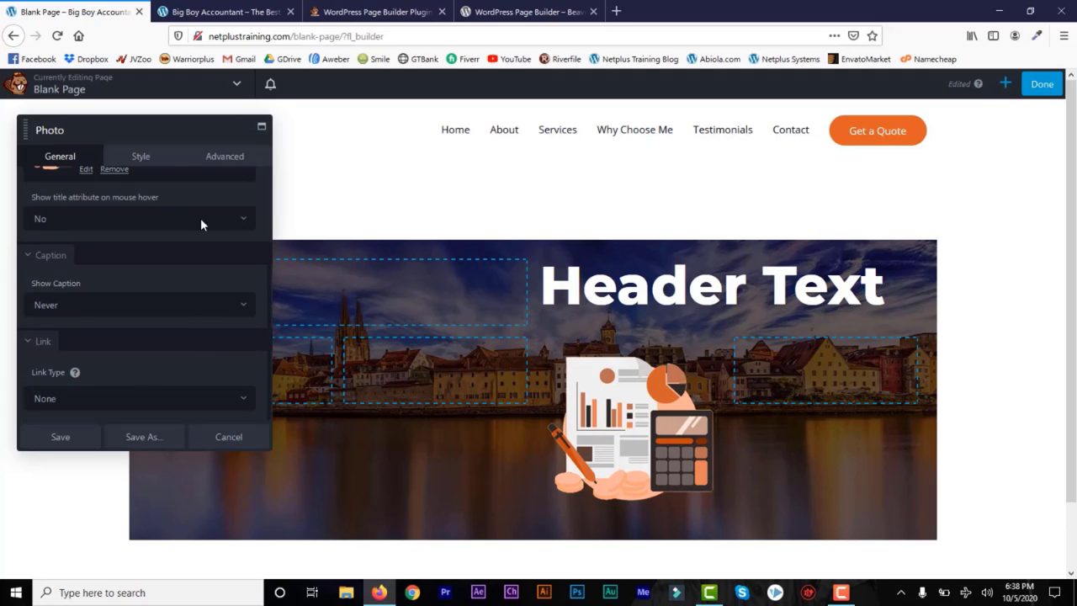
Step: Review the photo's border, radius, shadow and advanced settings, then save the photo
left_click(144, 165)
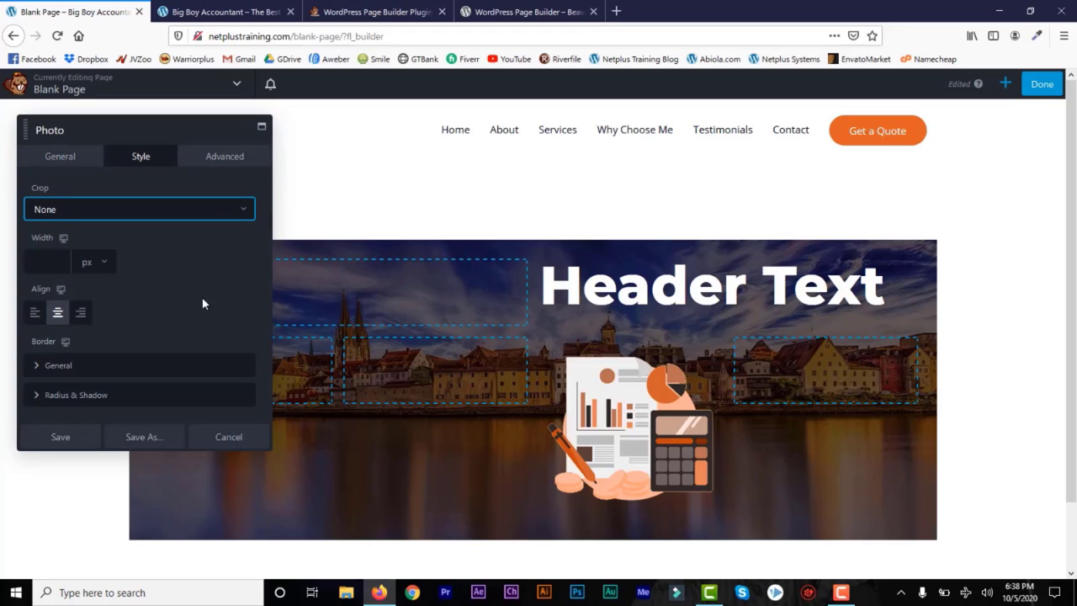
left_click(38, 366)
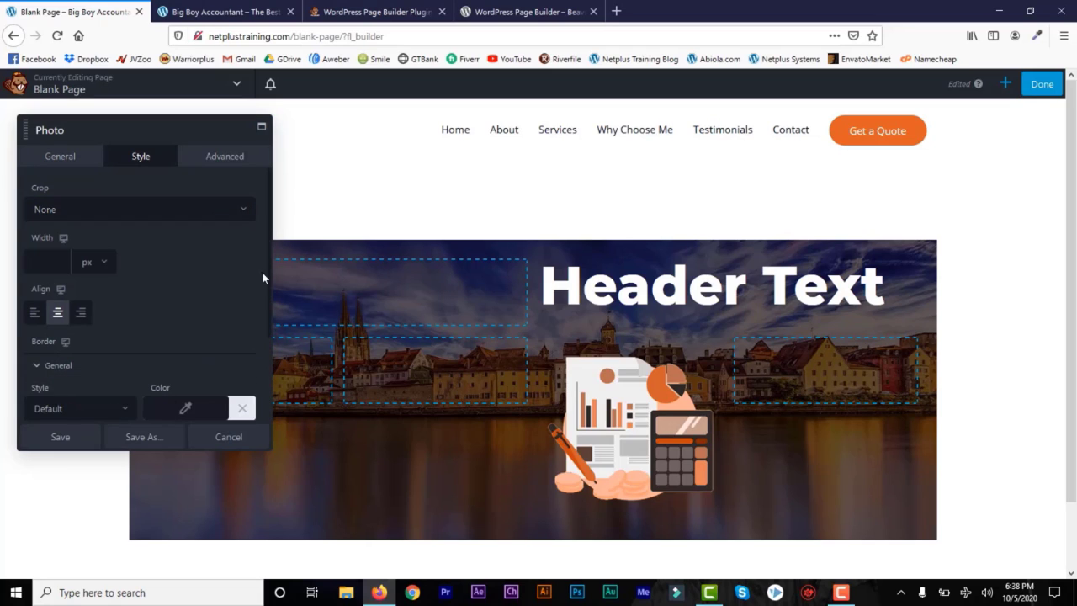
scroll(266, 245, "down", 3)
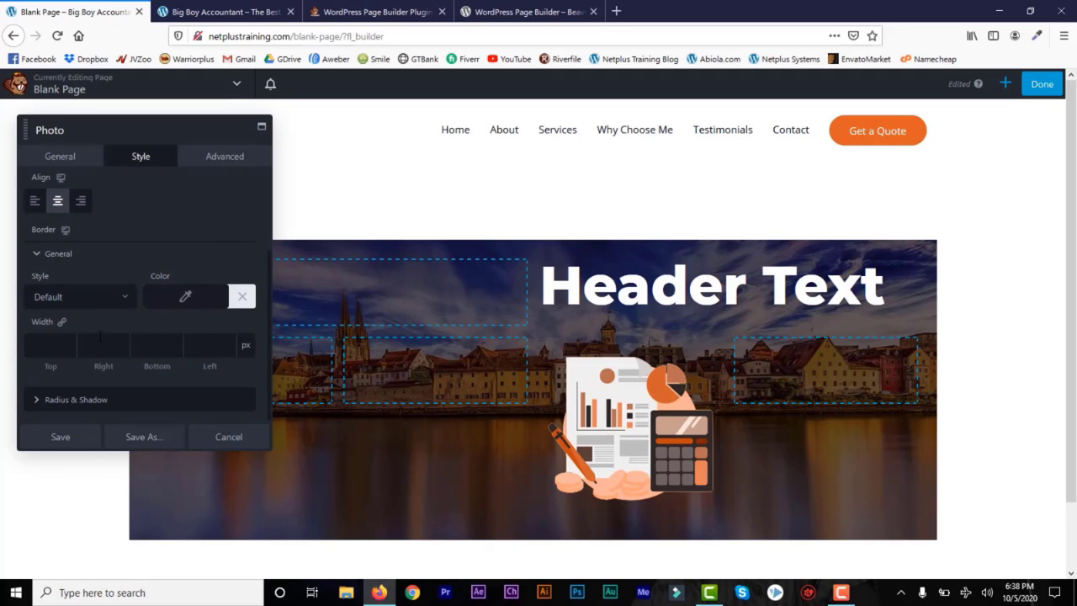
left_click(35, 401)
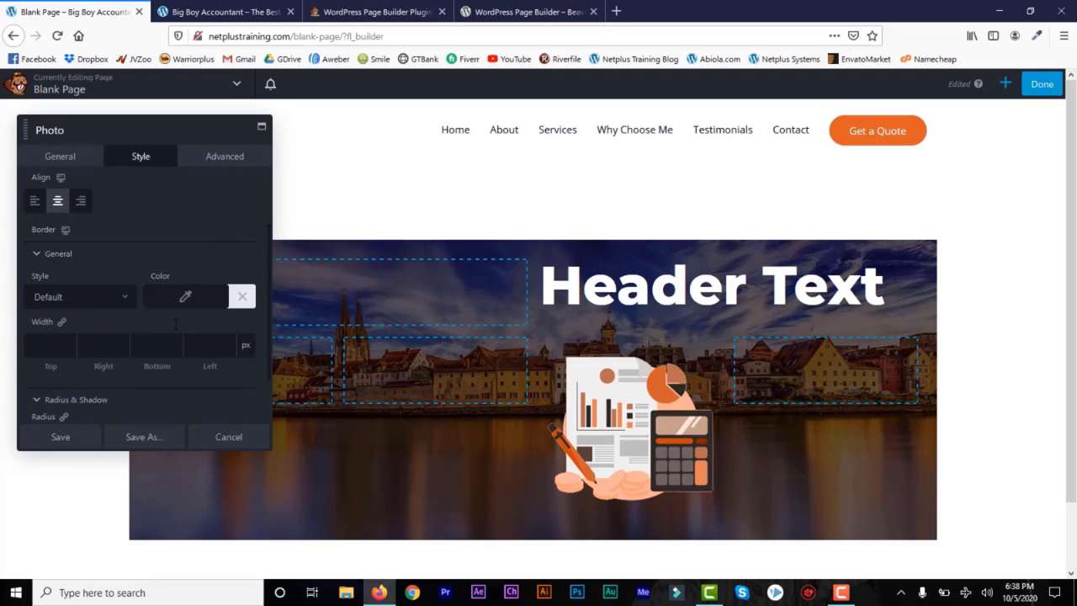
left_click(225, 158)
left_click_drag(266, 233, 268, 339)
left_click(60, 438)
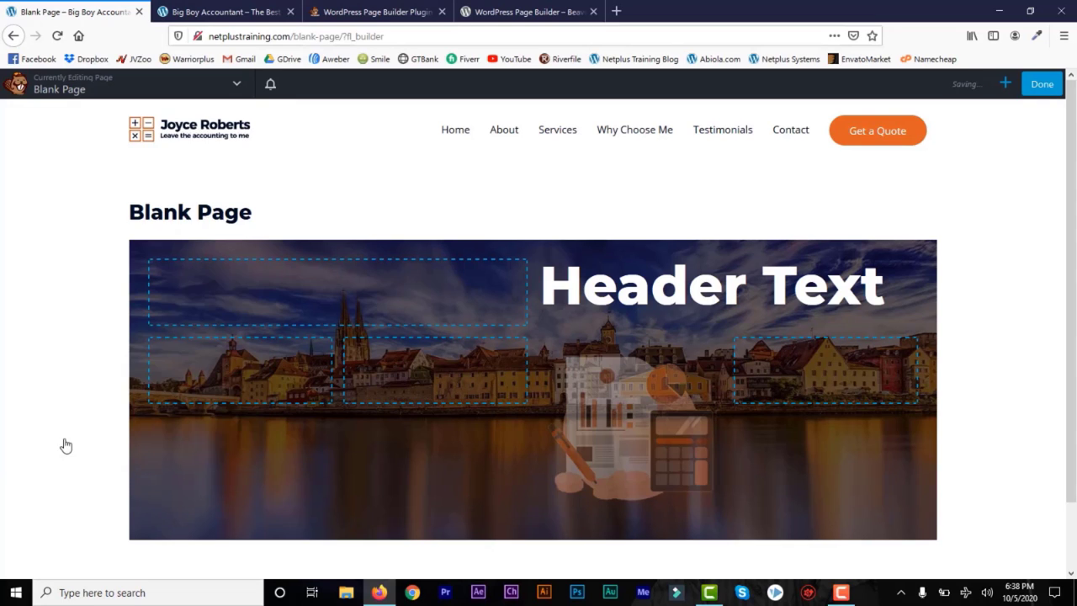
Step: Give the illustration's column a white #ffffff background and save it
mouse_move(615, 346)
left_click(635, 371)
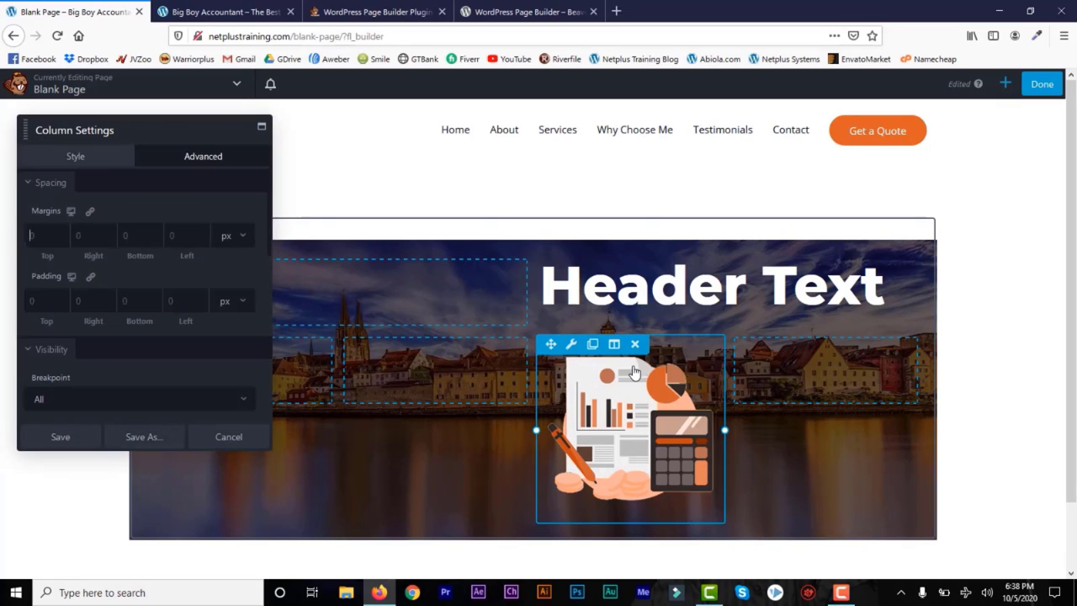
left_click(87, 158)
left_click_drag(269, 218, 76, 307)
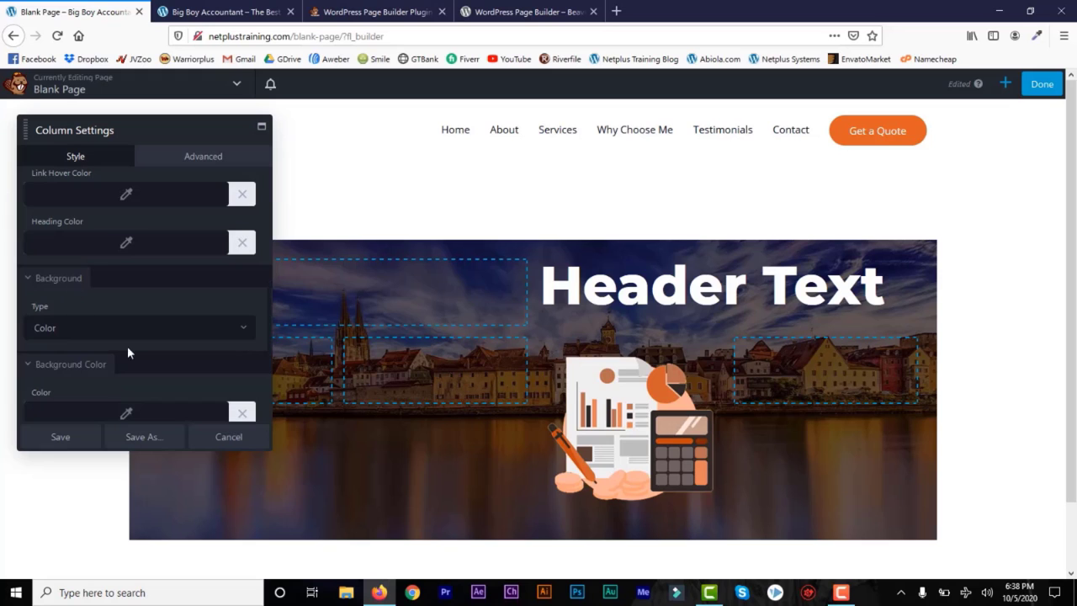
left_click(226, 327)
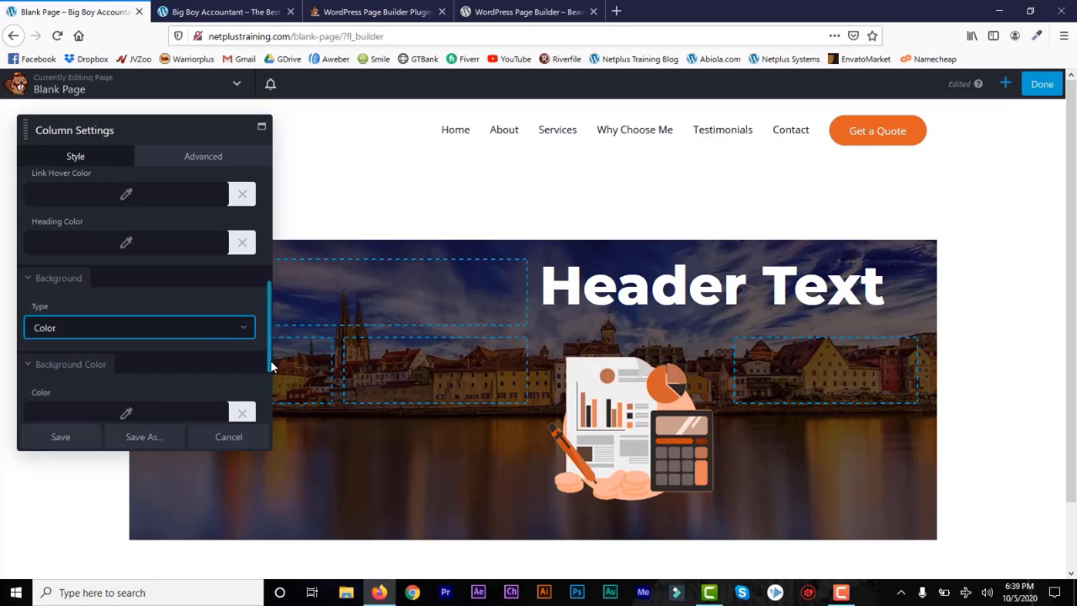
scroll(125, 291, "down", 3)
left_click(124, 286)
left_click_drag(38, 461, 12, 469)
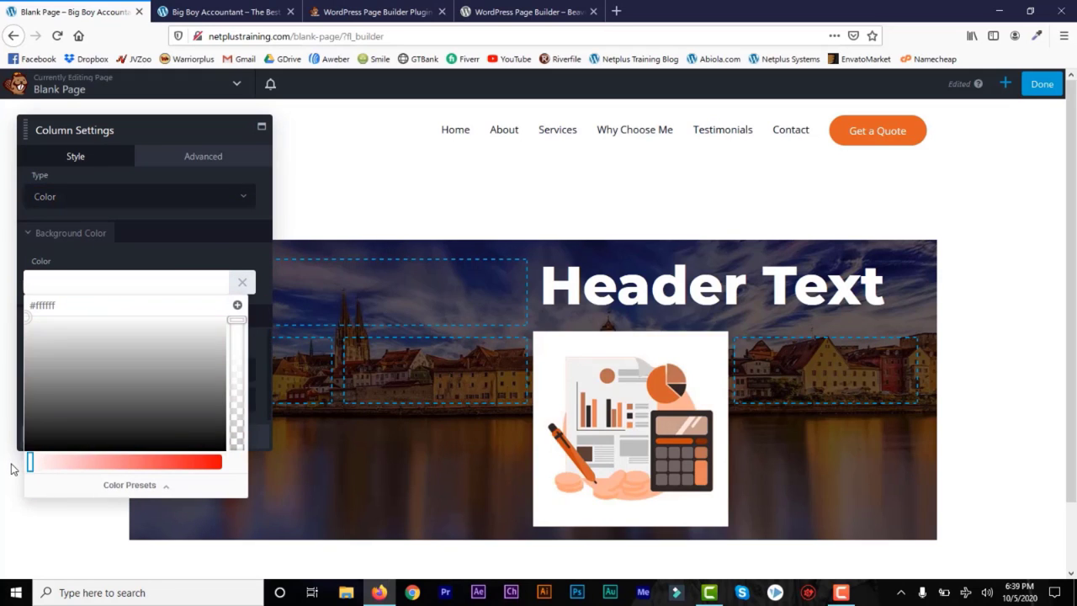
left_click(95, 160)
left_click(60, 440)
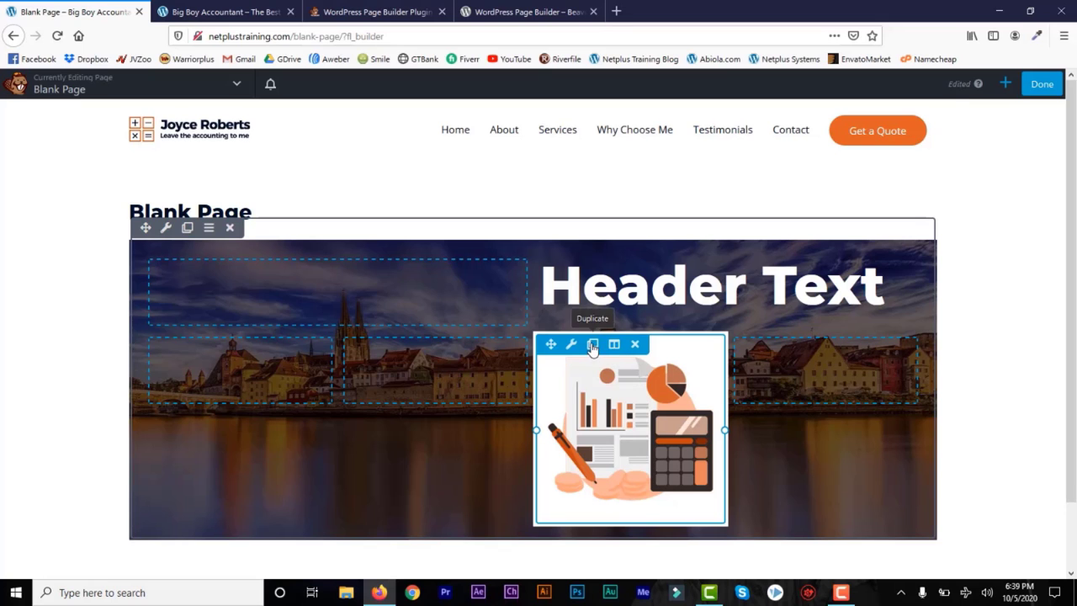
Step: Duplicate the illustration to its right and give the second column a white background
left_click(592, 345)
scroll(787, 368, "down", 2)
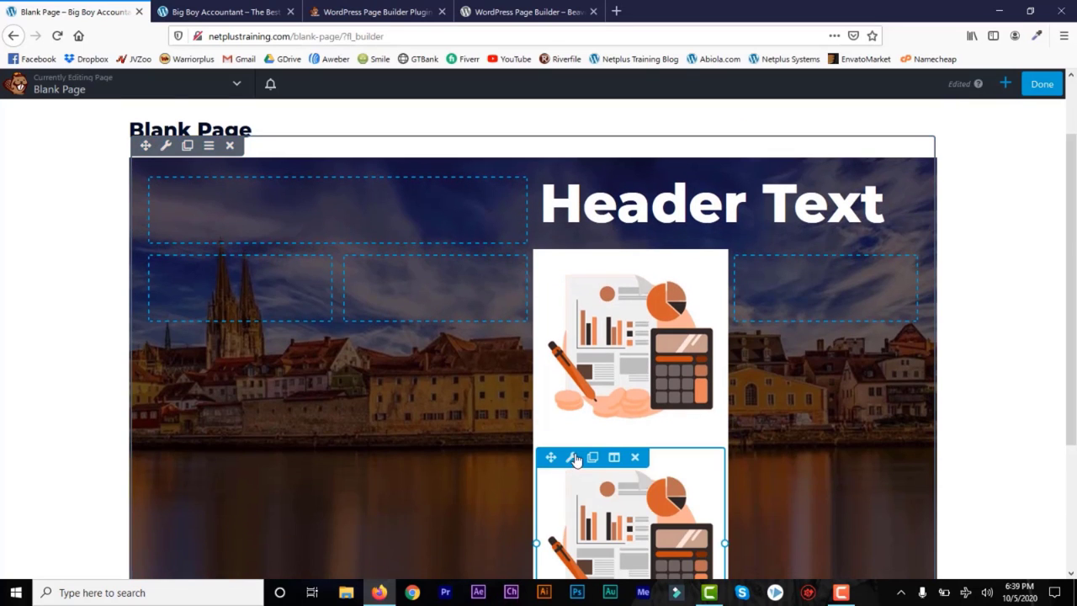
left_click_drag(551, 458, 885, 341)
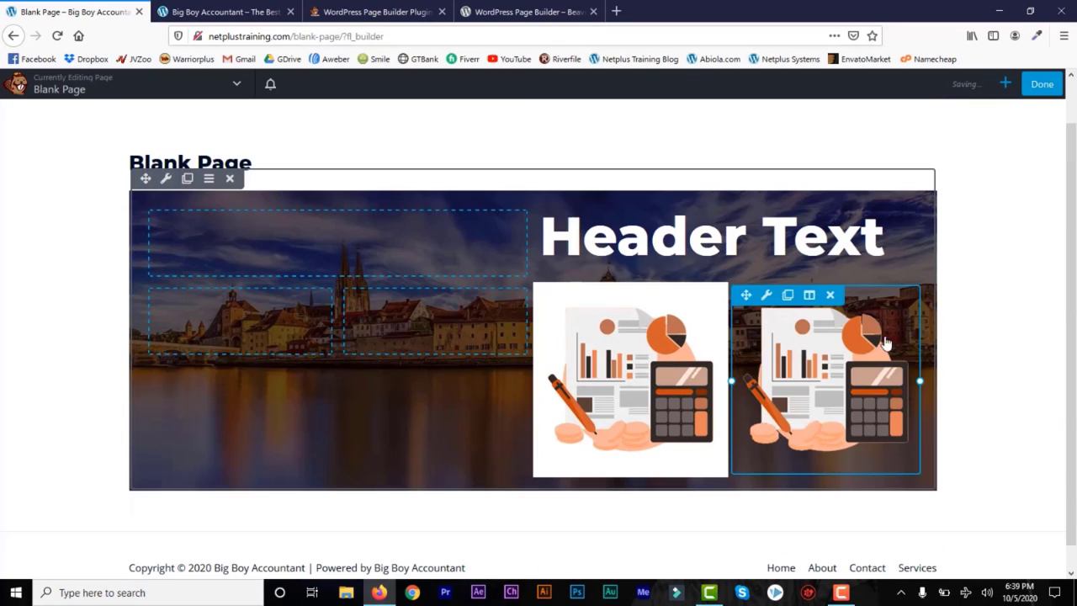
mouse_move(812, 300)
left_click(825, 319)
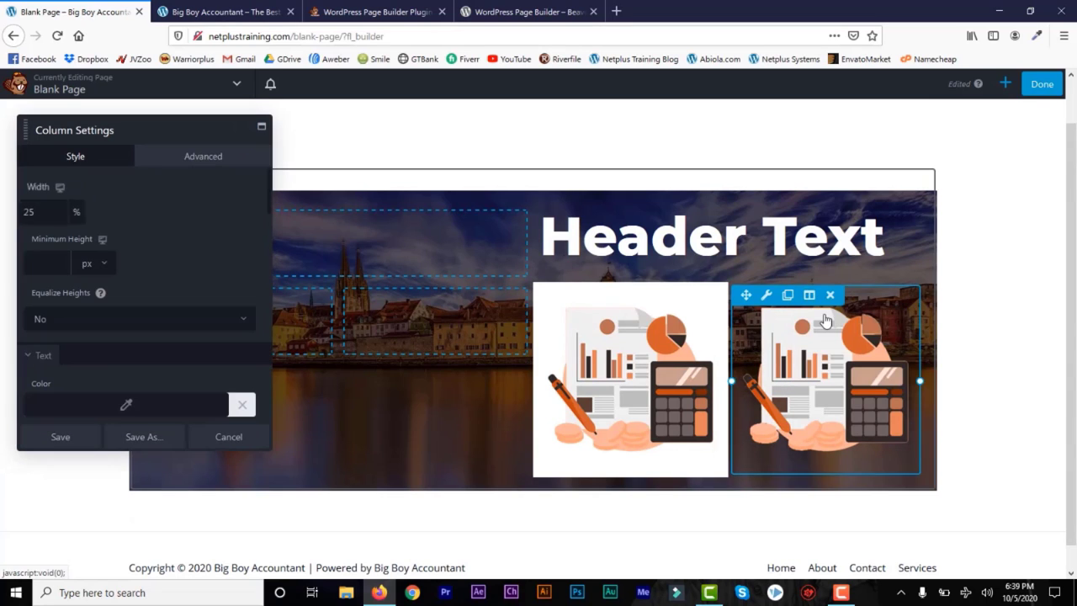
scroll(268, 218, "down", 5)
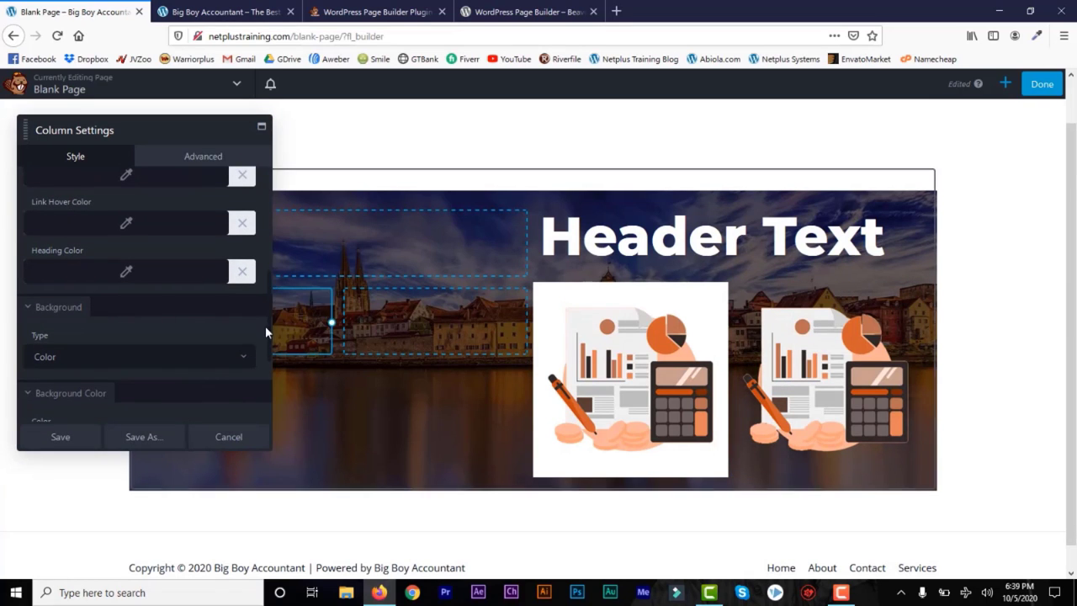
scroll(265, 326, "down", 3)
left_click(127, 325)
left_click_drag(42, 503, 13, 504)
left_click(210, 164)
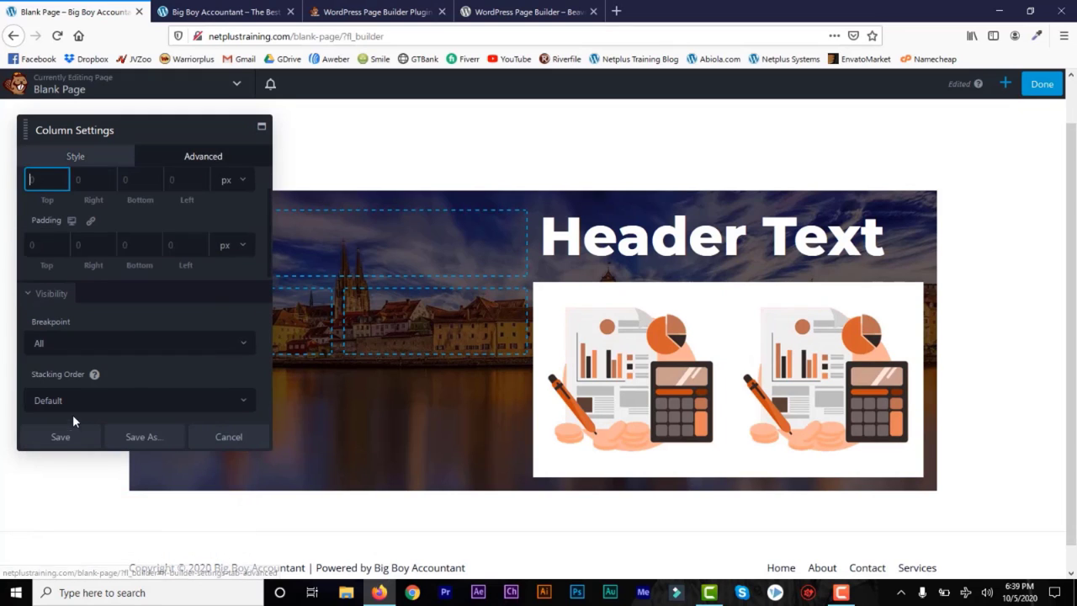
left_click(62, 437)
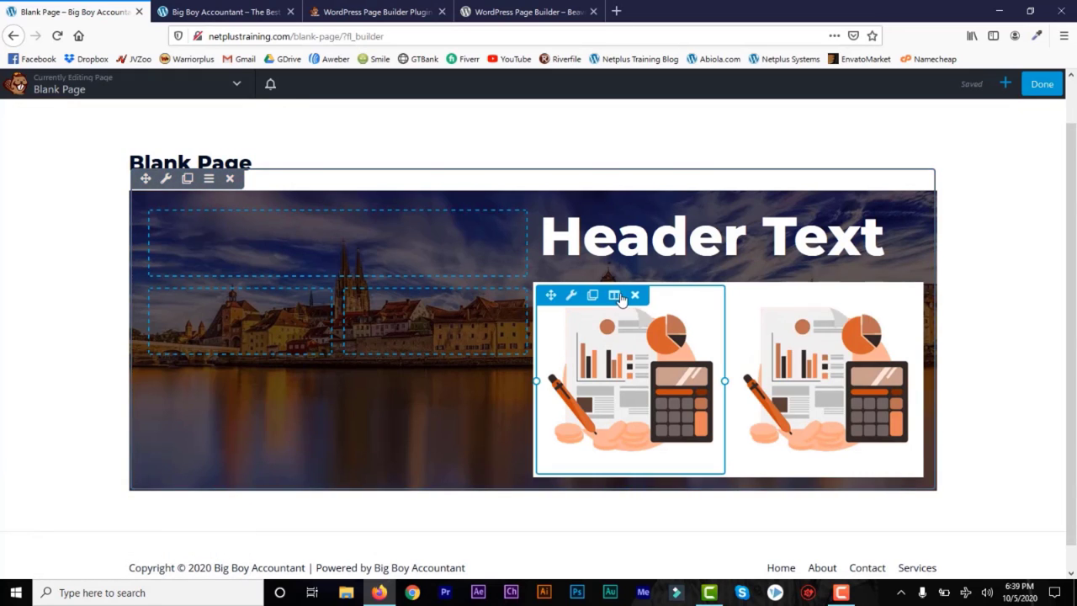
Step: Set the left image column's left and right margins to 10 px
mouse_move(613, 294)
left_click(637, 316)
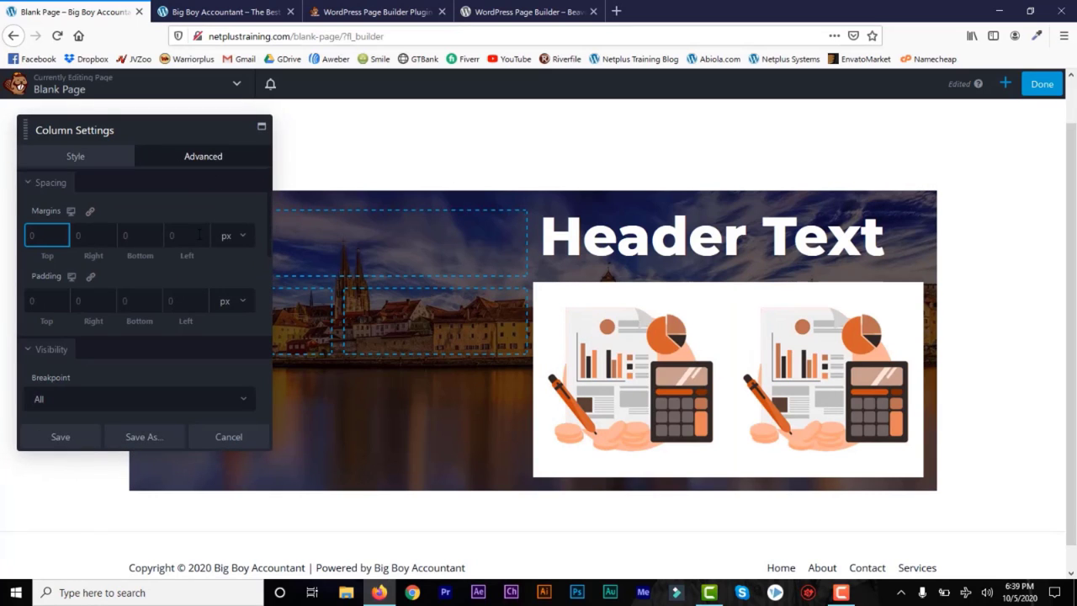
left_click(76, 235)
type("10")
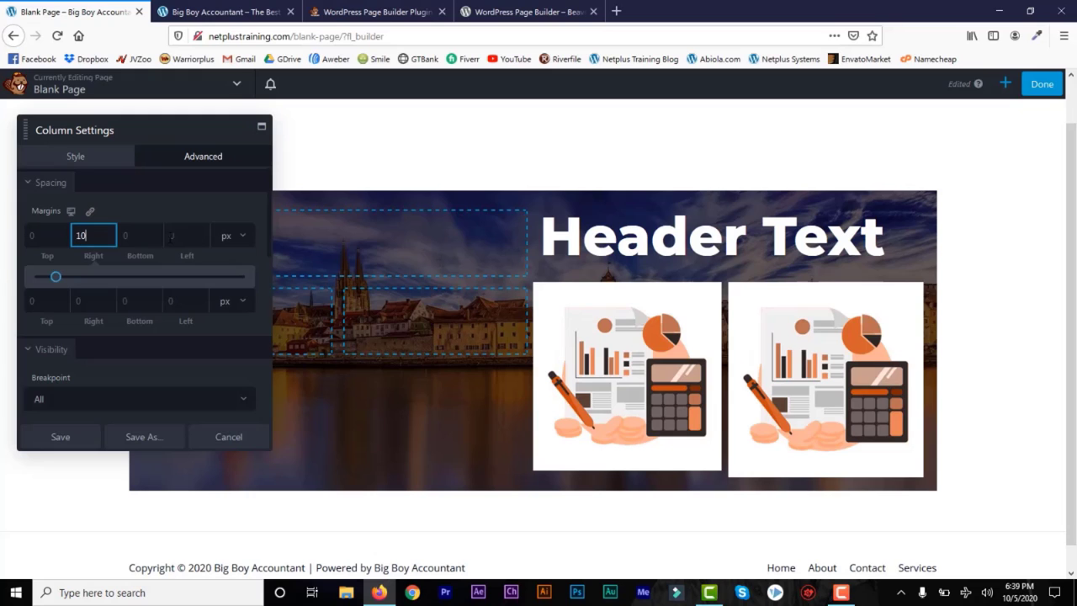
left_click(172, 237)
type("10")
left_click(61, 437)
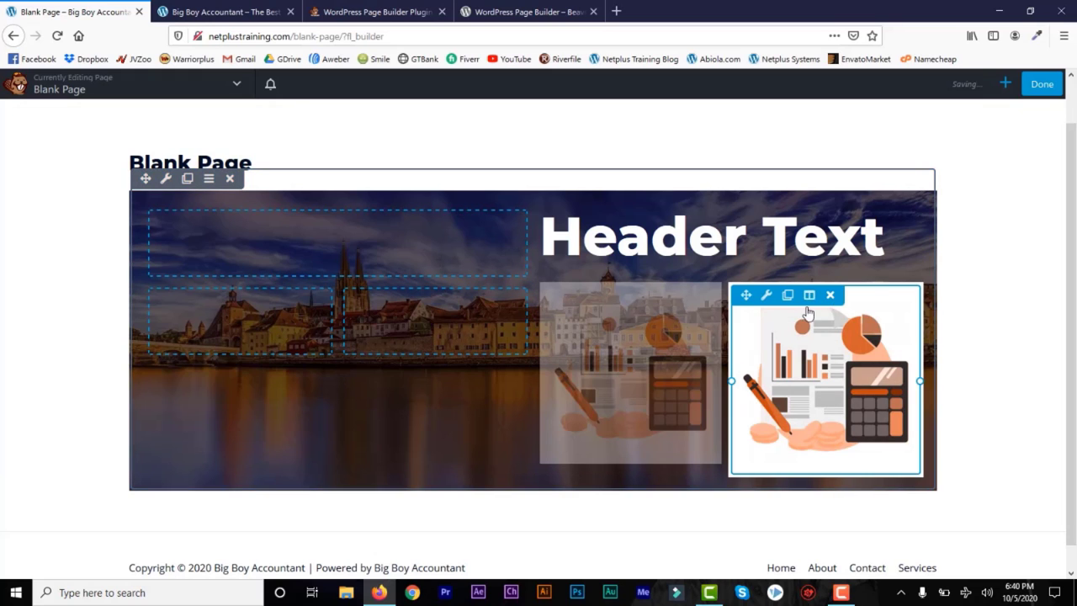
Step: Set the right image column's left and right margins to 10 px
mouse_move(808, 292)
left_click(841, 315)
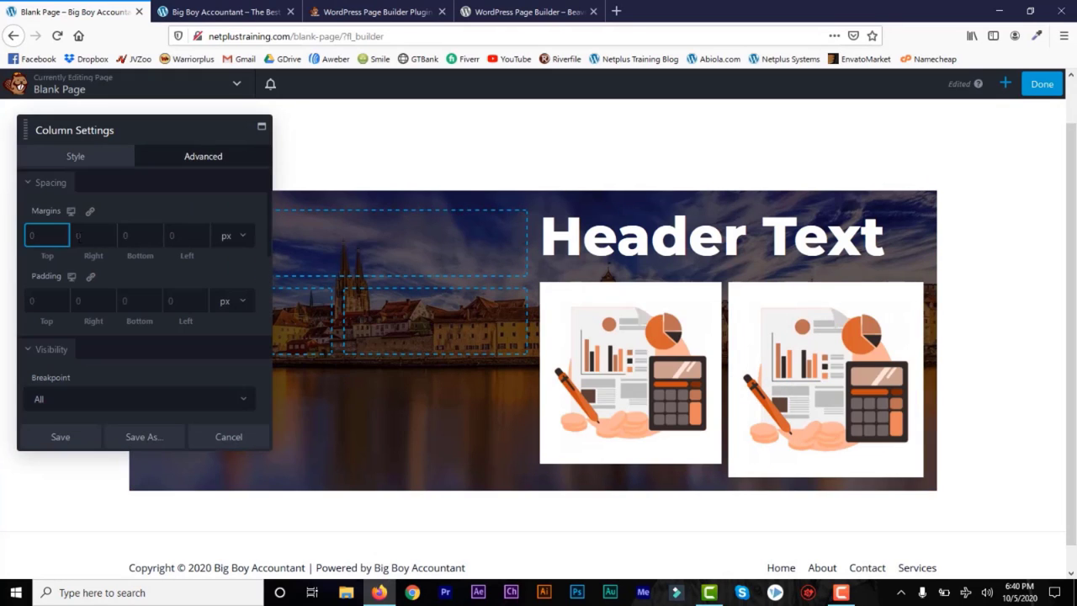
left_click(78, 236)
type("10")
left_click(185, 238)
type("10")
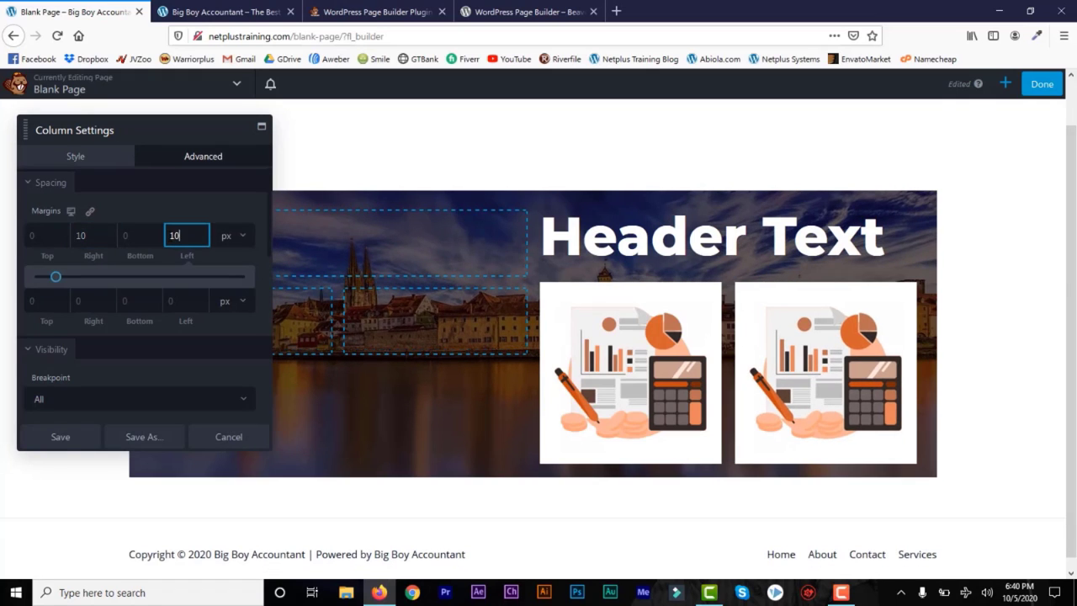
left_click(60, 438)
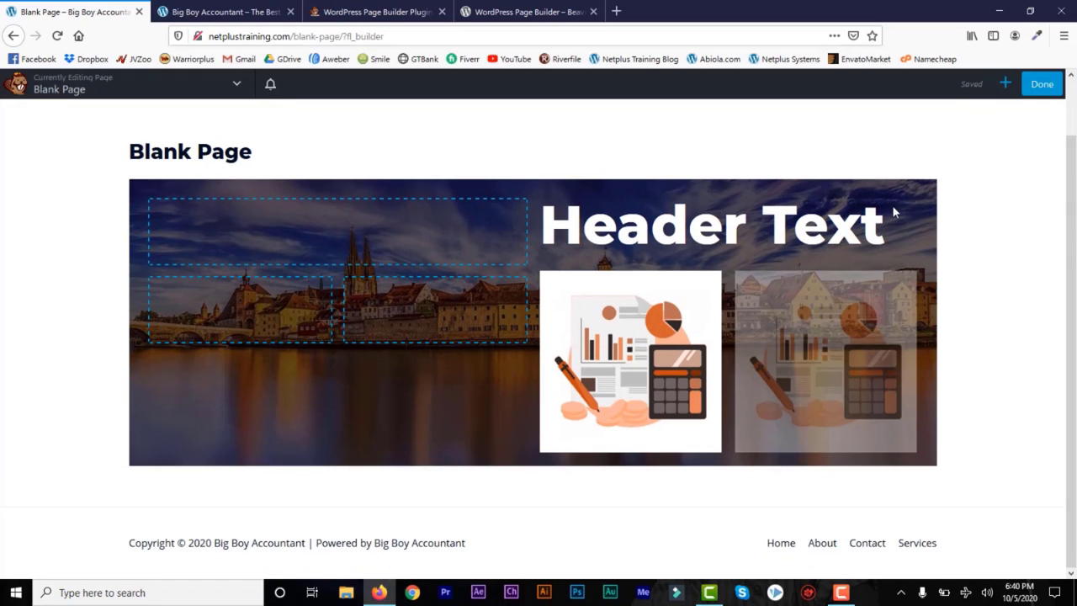
Step: Add a four-column row with a center-aligned Click Here button in its third column
left_click(1006, 84)
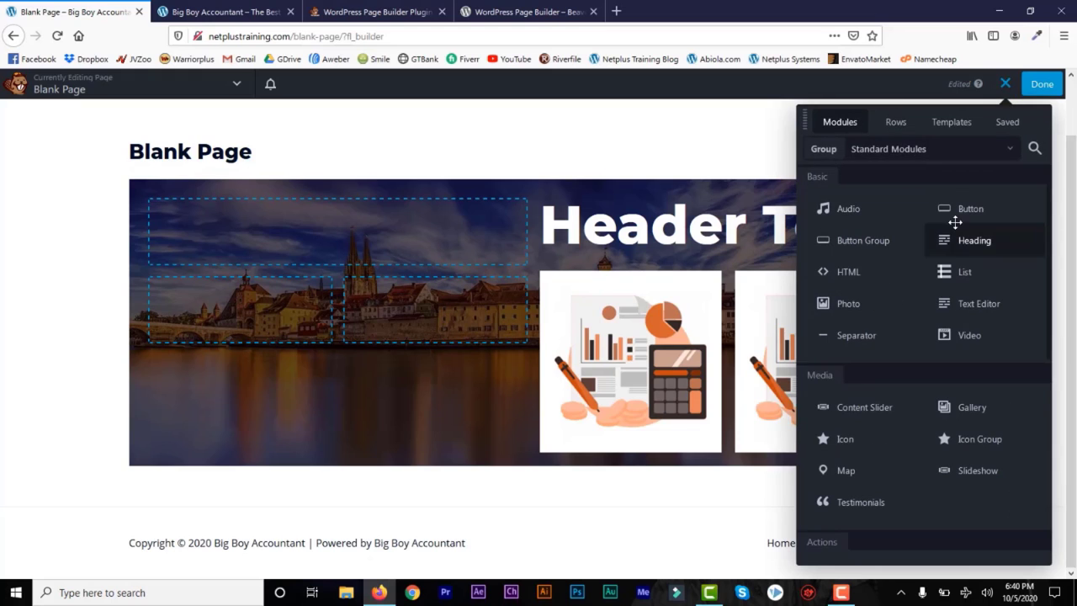
left_click(896, 130)
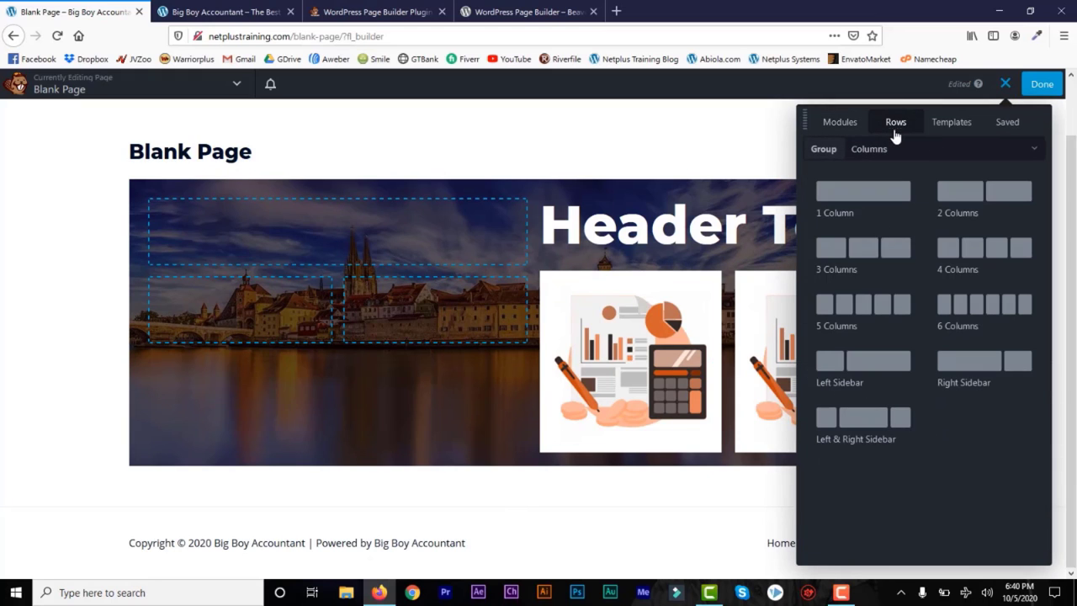
left_click_drag(985, 254, 675, 504)
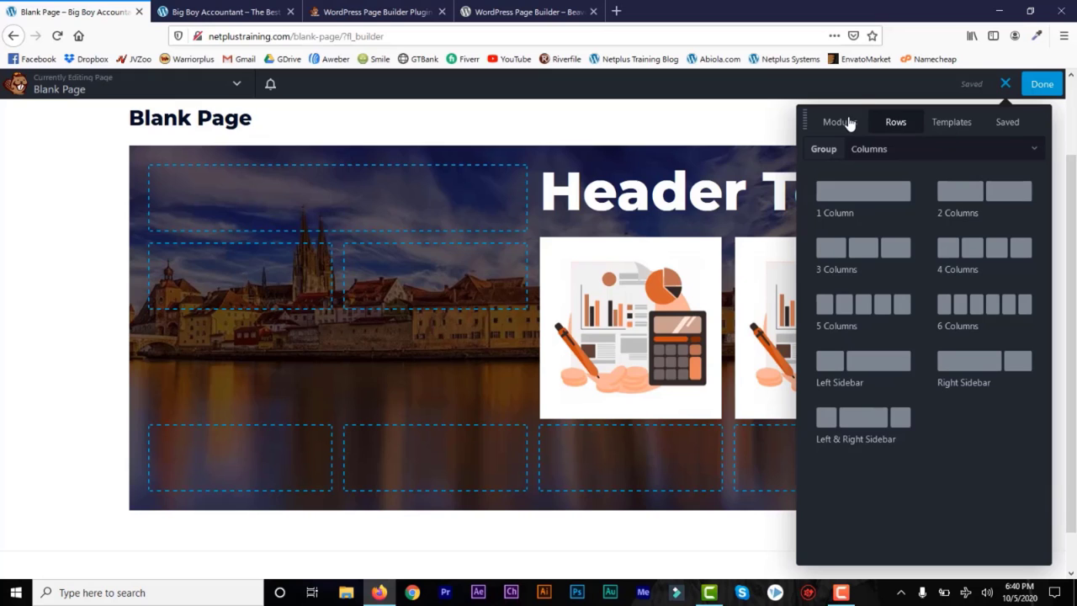
left_click(850, 124)
left_click_drag(968, 209, 661, 497)
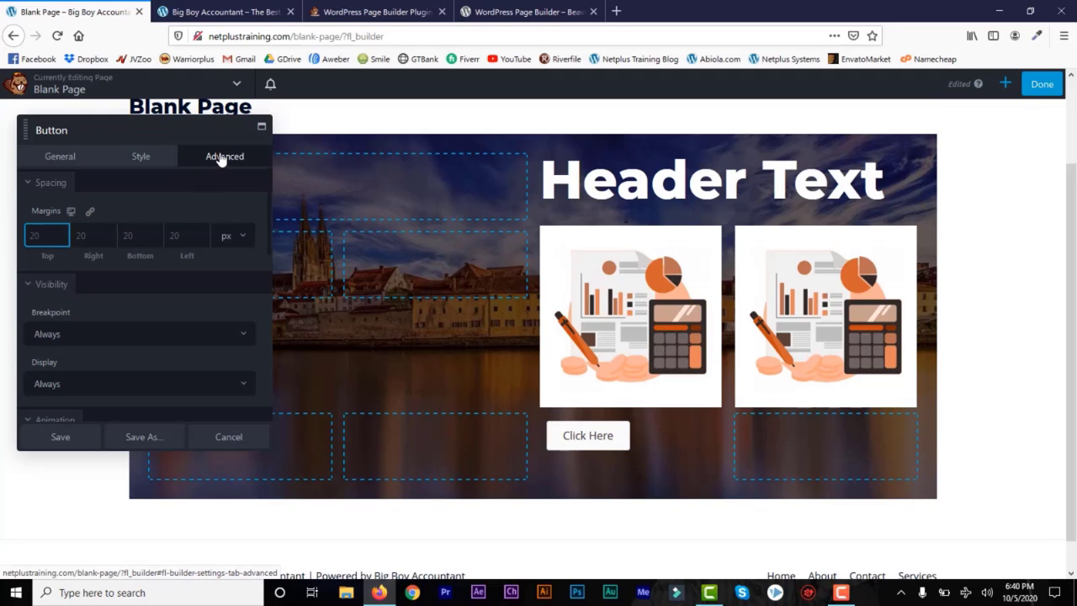
left_click(150, 158)
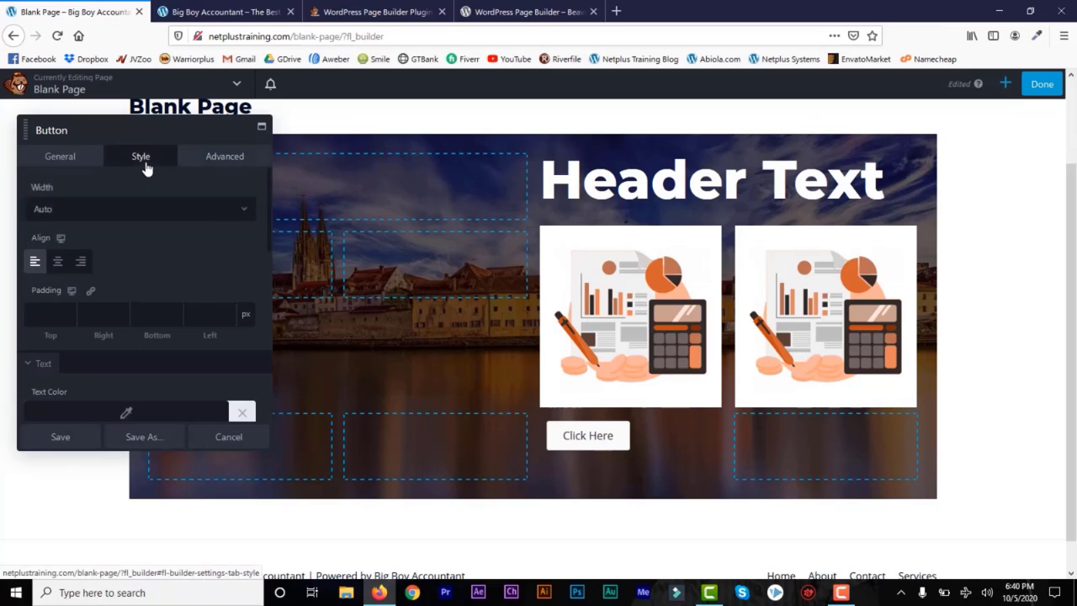
left_click(55, 265)
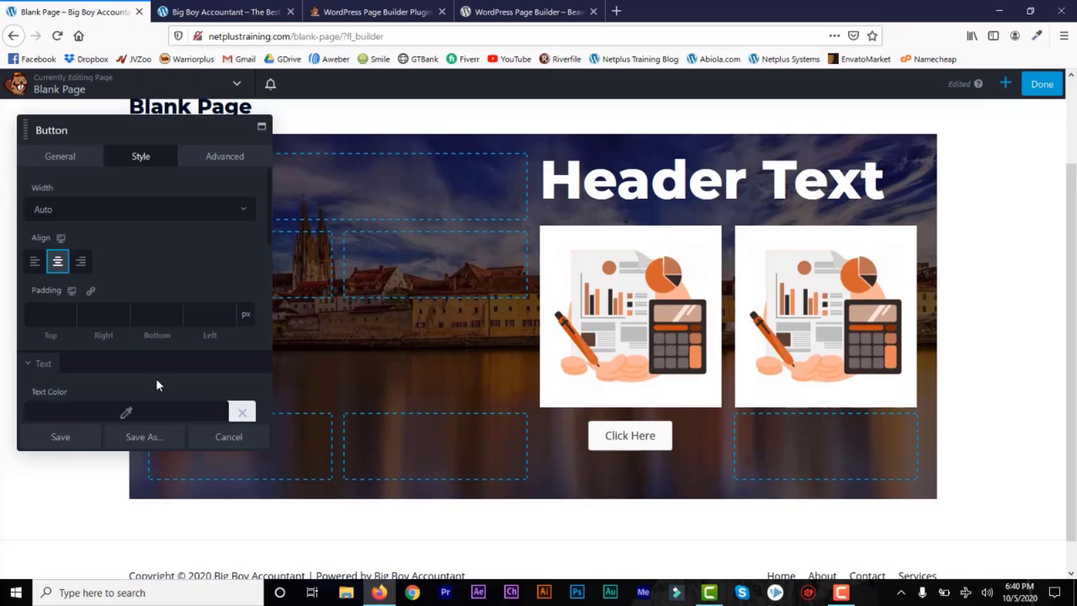
left_click(59, 439)
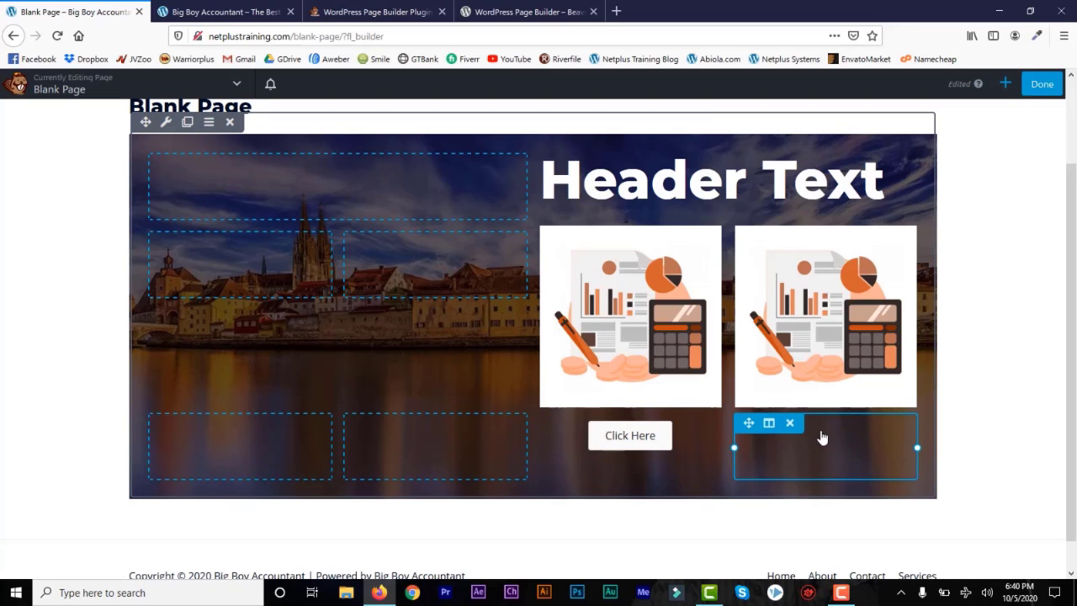
Step: Add a 1 Column row below the hero section
left_click_drag(1073, 225, 1075, 302)
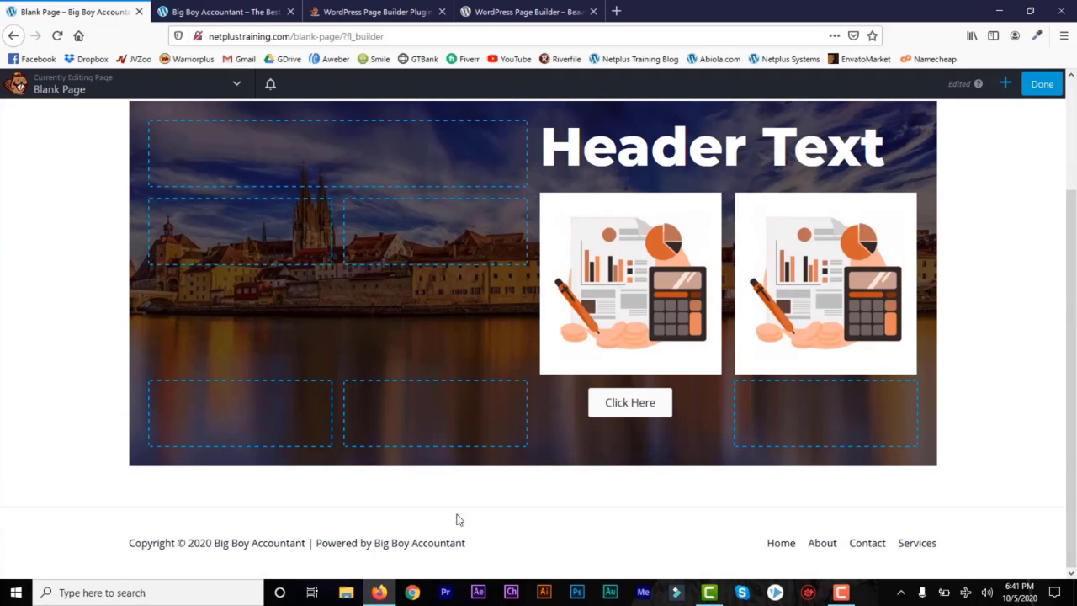
left_click(1006, 85)
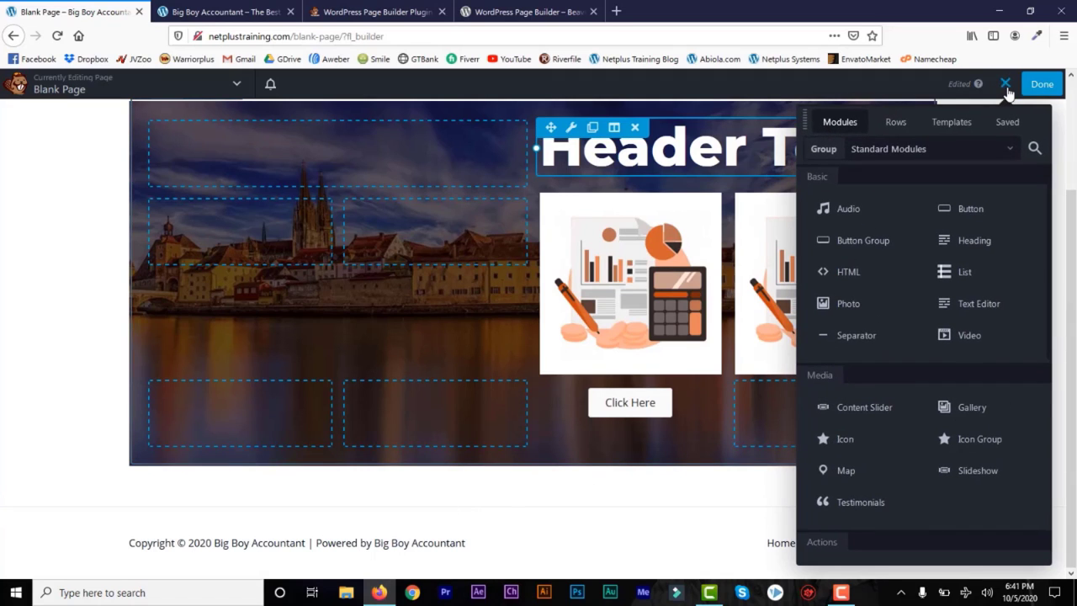
left_click(895, 123)
left_click_drag(889, 211, 168, 488)
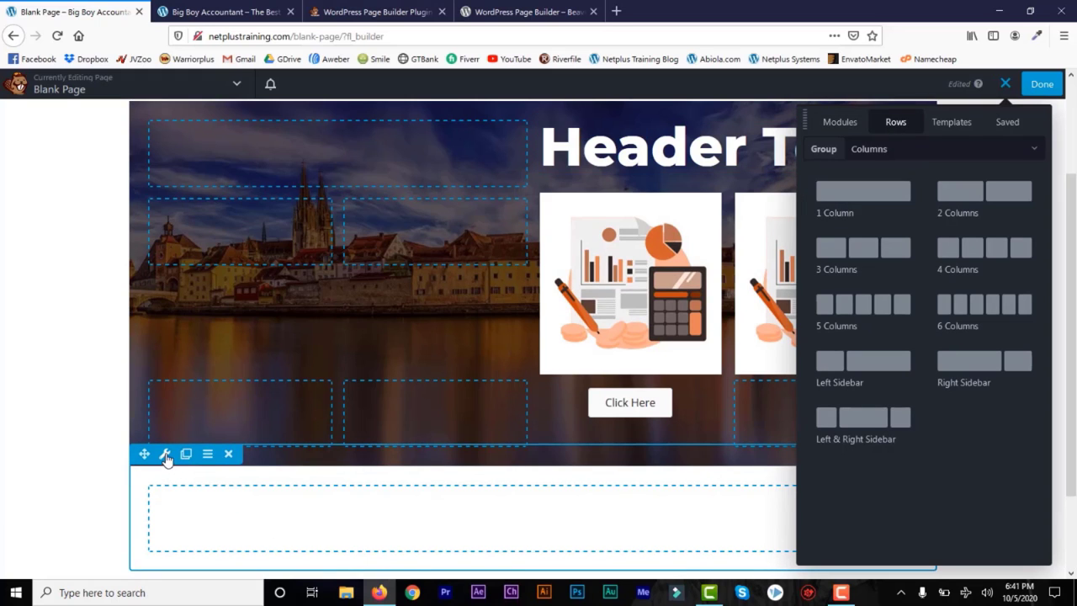
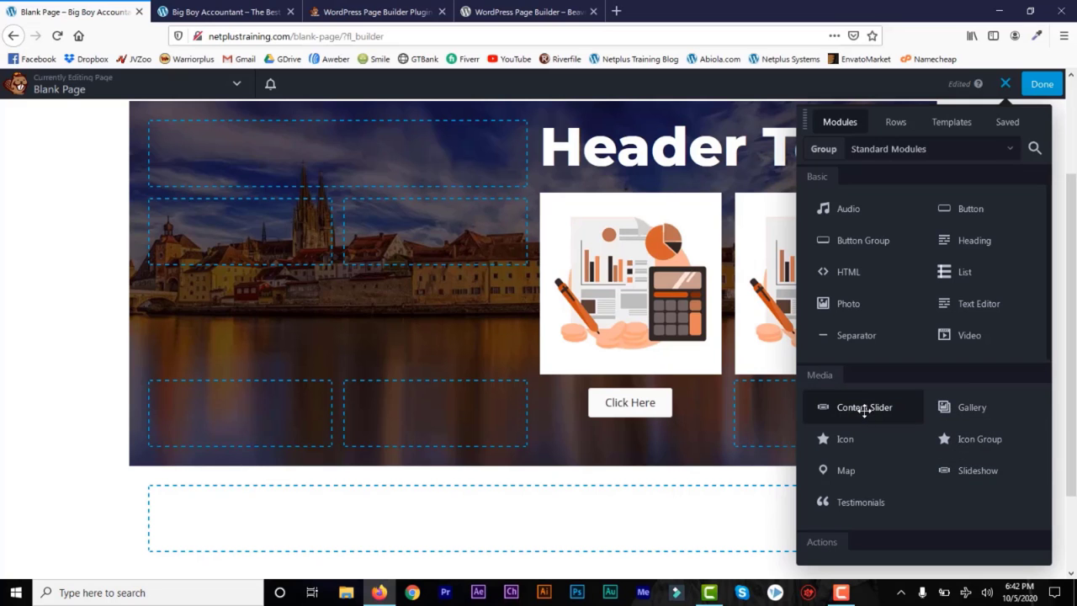
Step: Try a Content Slider below the hero with a second slide, discard it, and browse the Actions modules
left_click_drag(860, 408, 622, 497)
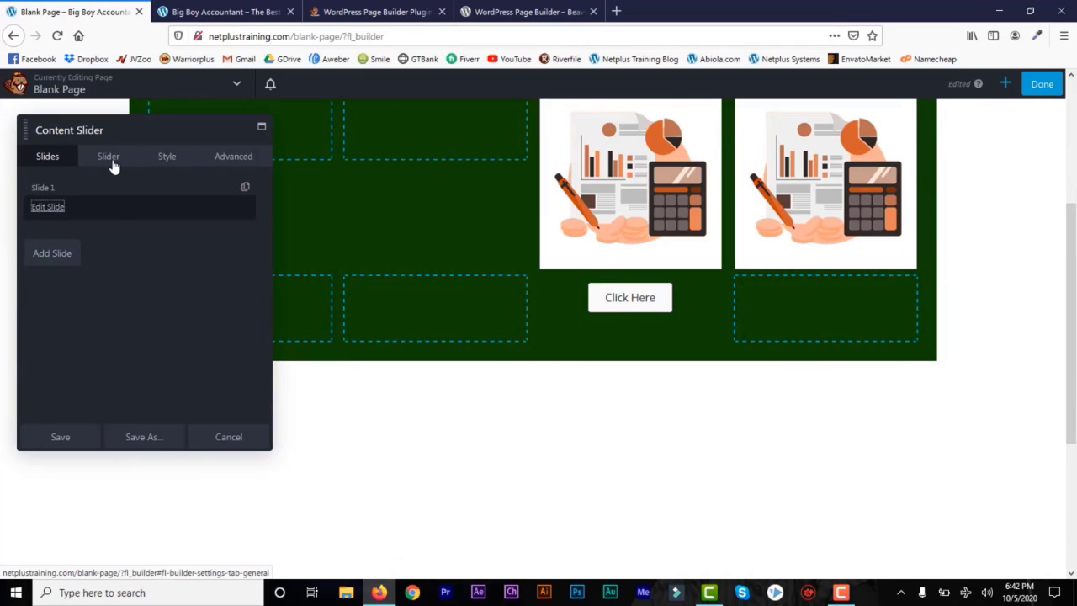
left_click(110, 161)
left_click(49, 160)
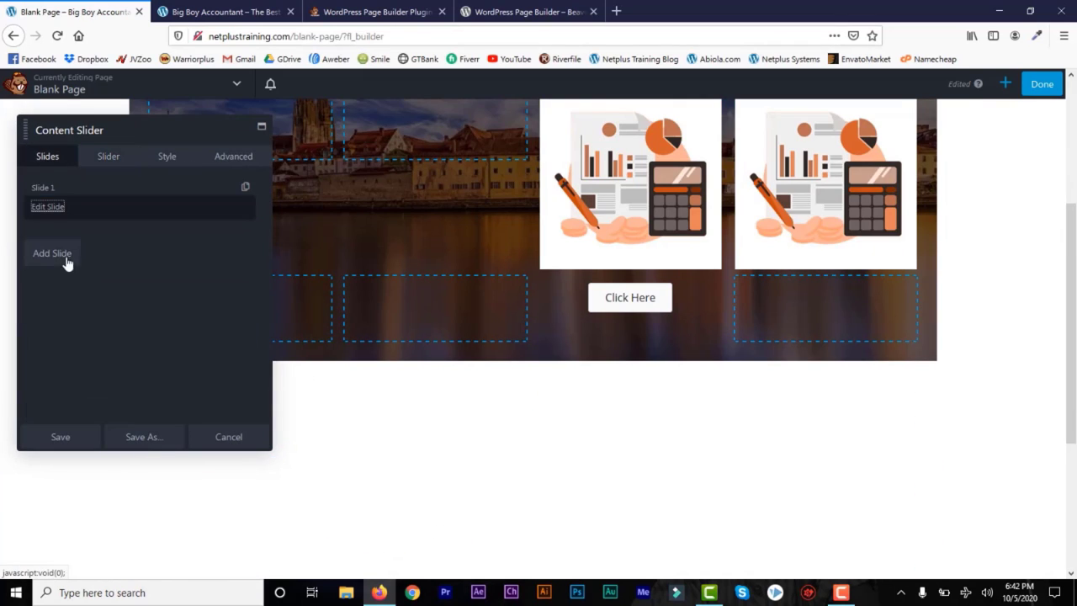
left_click(51, 256)
left_click(54, 229)
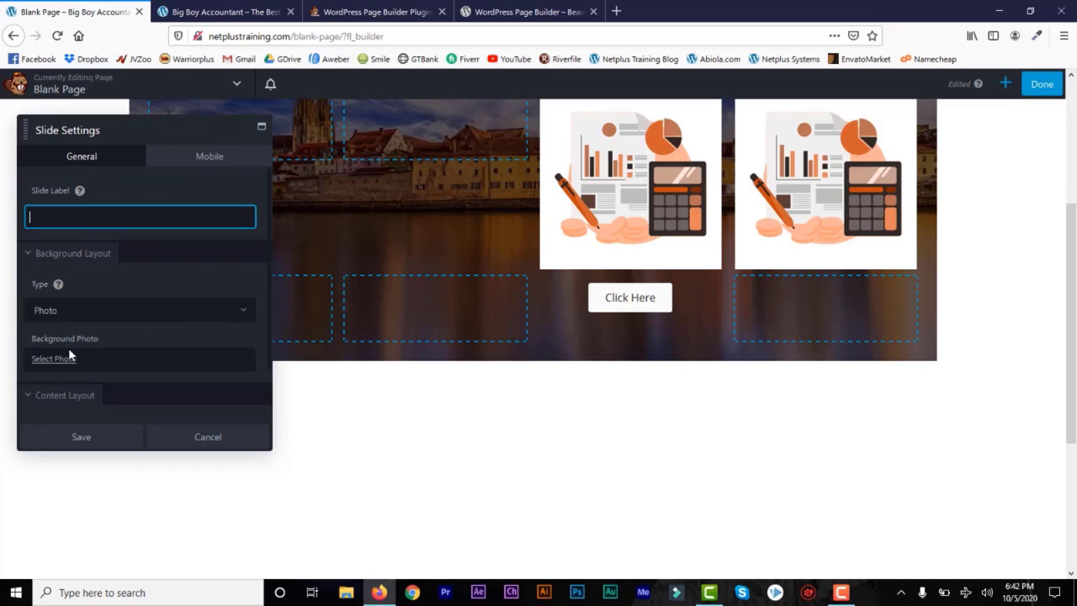
left_click(206, 437)
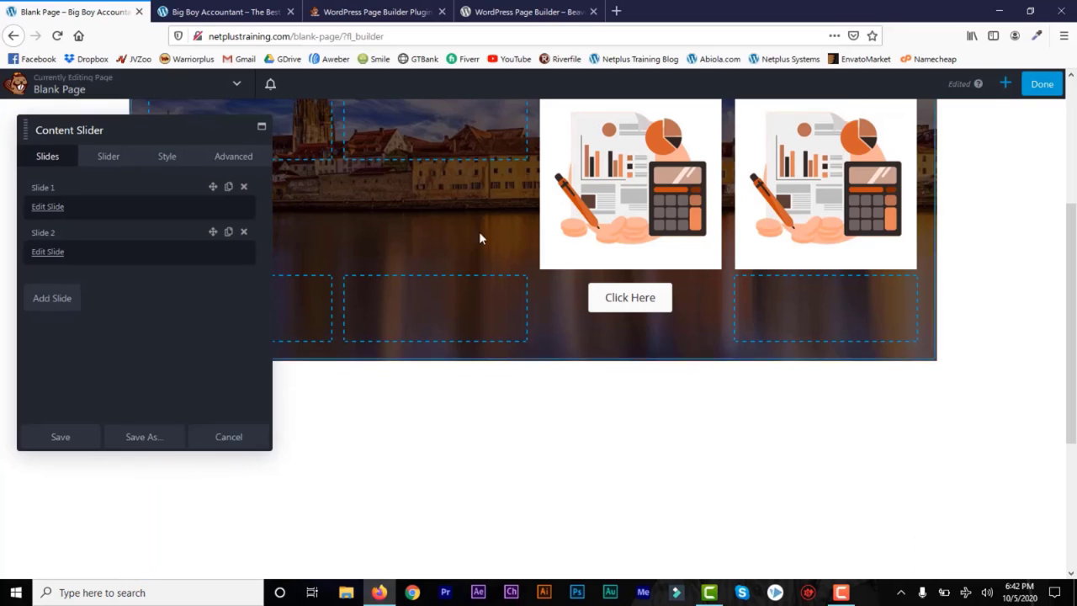
left_click(232, 439)
left_click(1005, 83)
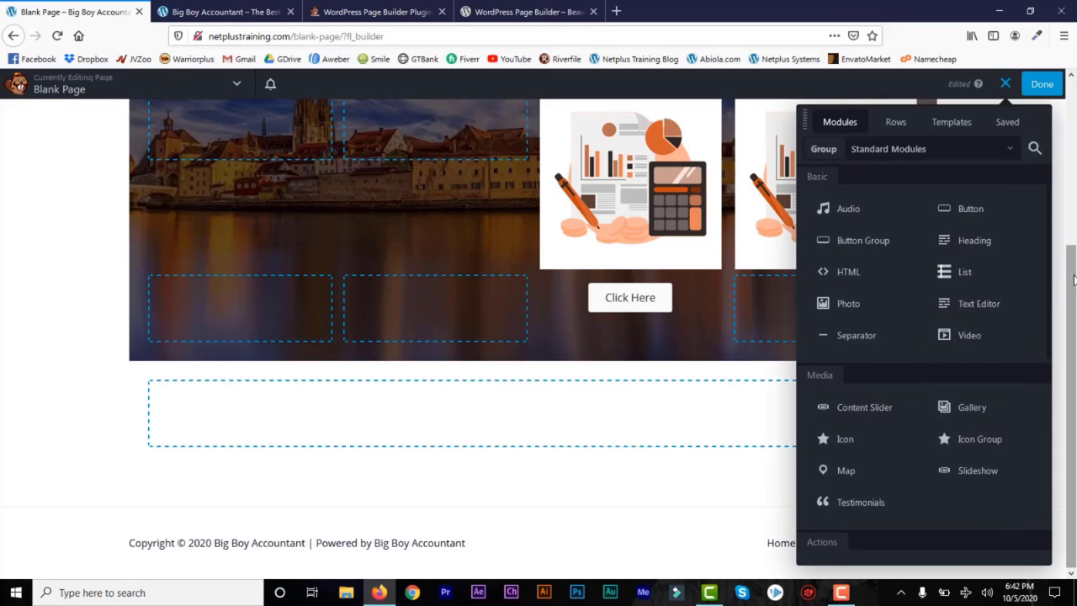
scroll(991, 356, "down", 3)
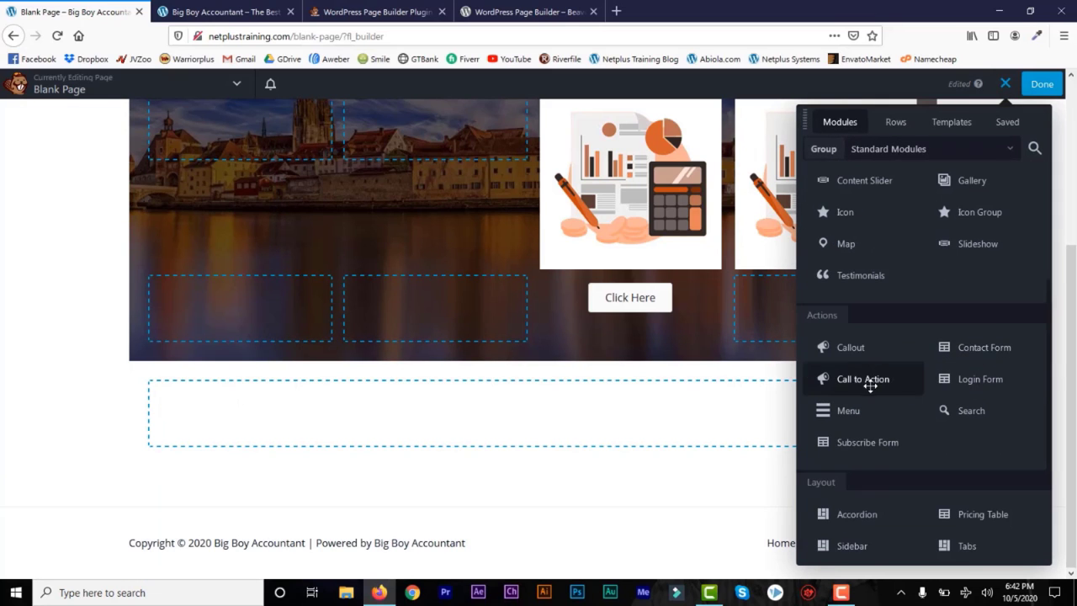
Step: Add a Callout below the hero with heading 'Get It Now' and a banking body sentence
mouse_move(851, 346)
left_mouse_down()
mouse_move(418, 446)
mouse_move(429, 444)
left_mouse_up()
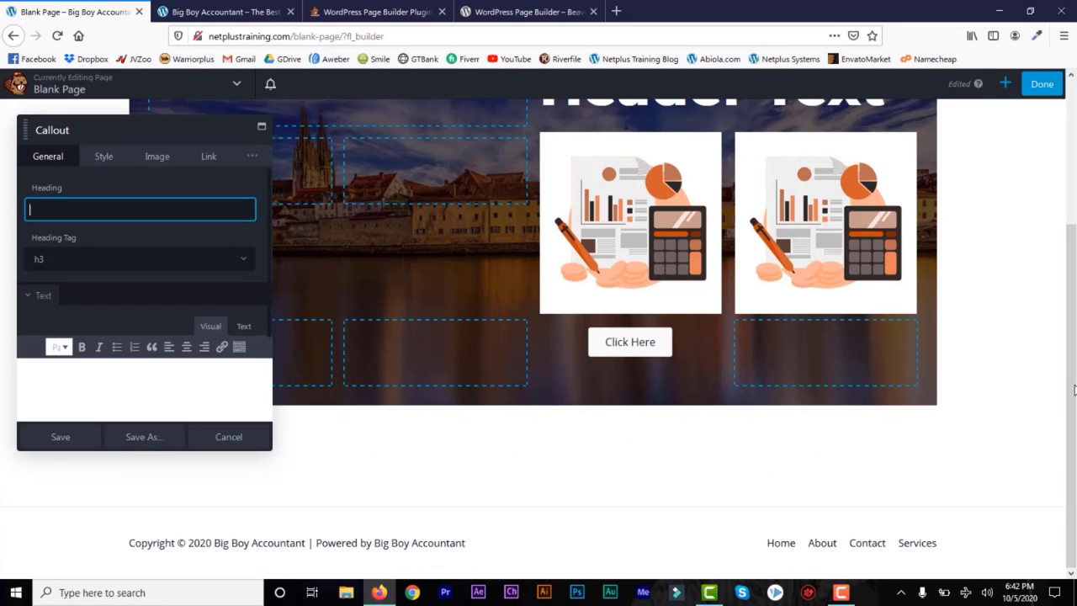
left_click(104, 156)
left_click(157, 156)
left_click(209, 157)
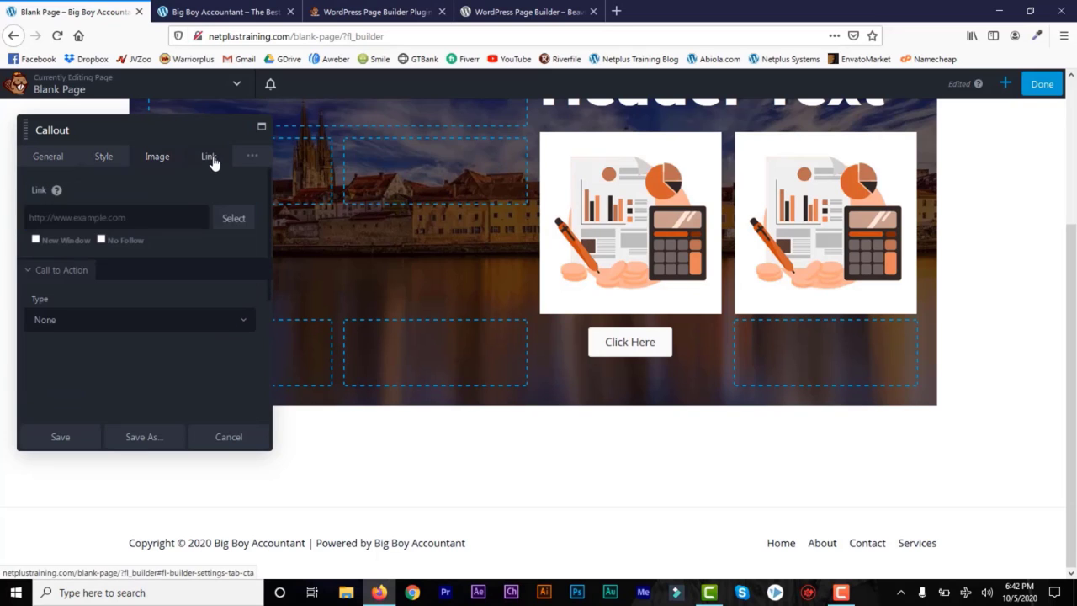
left_click(103, 157)
left_click(47, 158)
left_click(58, 213)
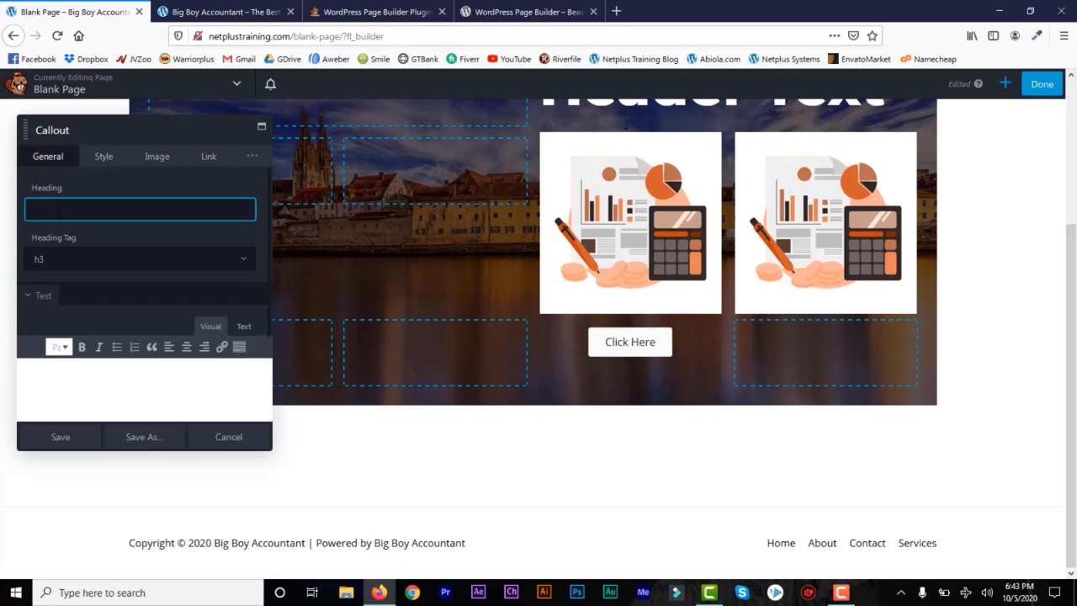
type("Get it Now")
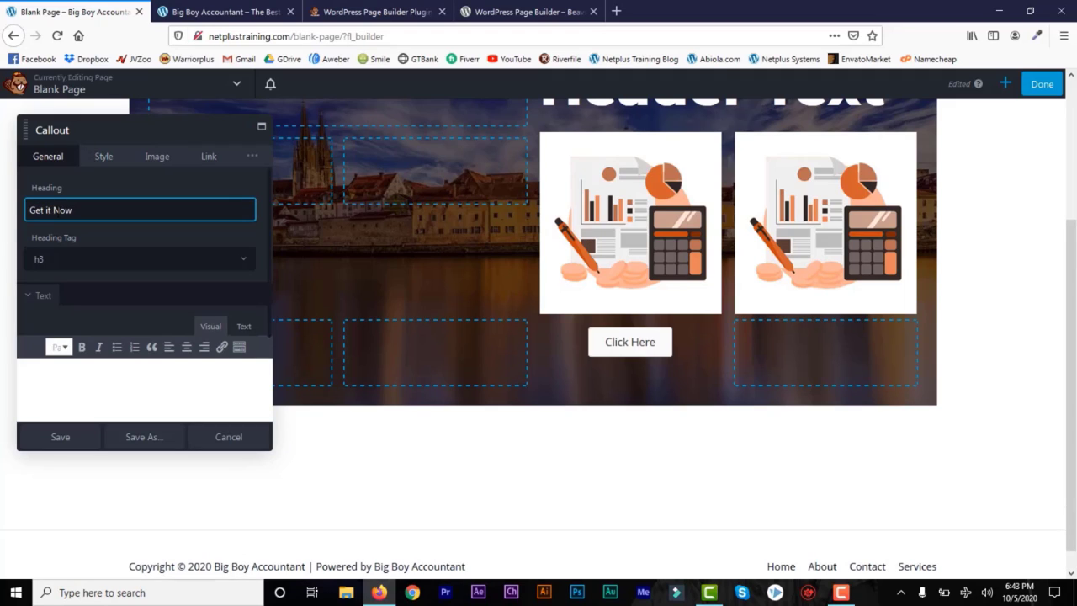
left_click(139, 383)
type("Yo")
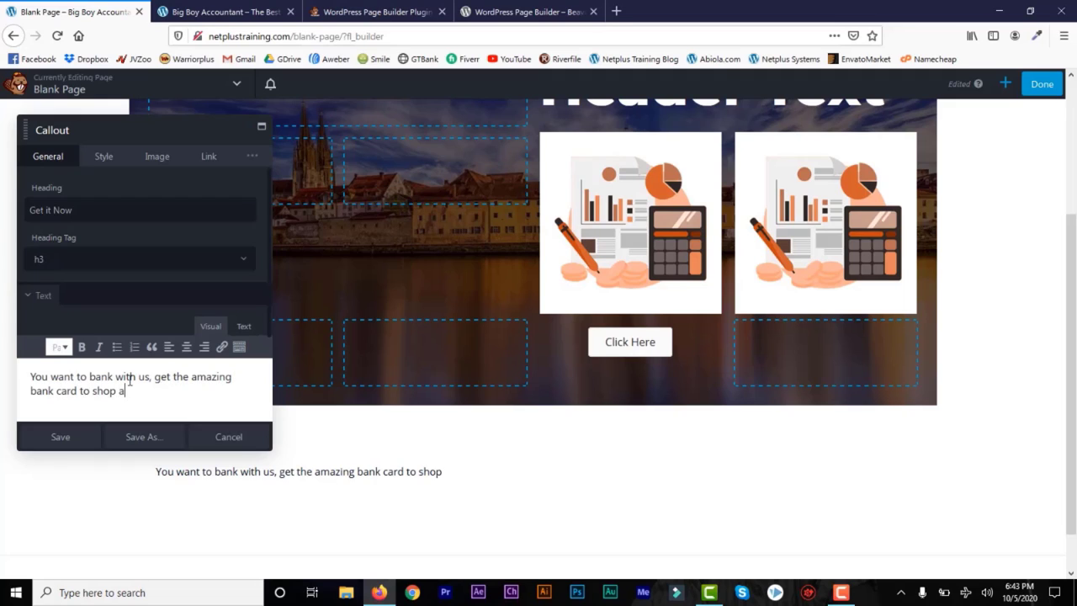
Step: Give the callout the orange magnifier illustration as its photo
left_click(104, 156)
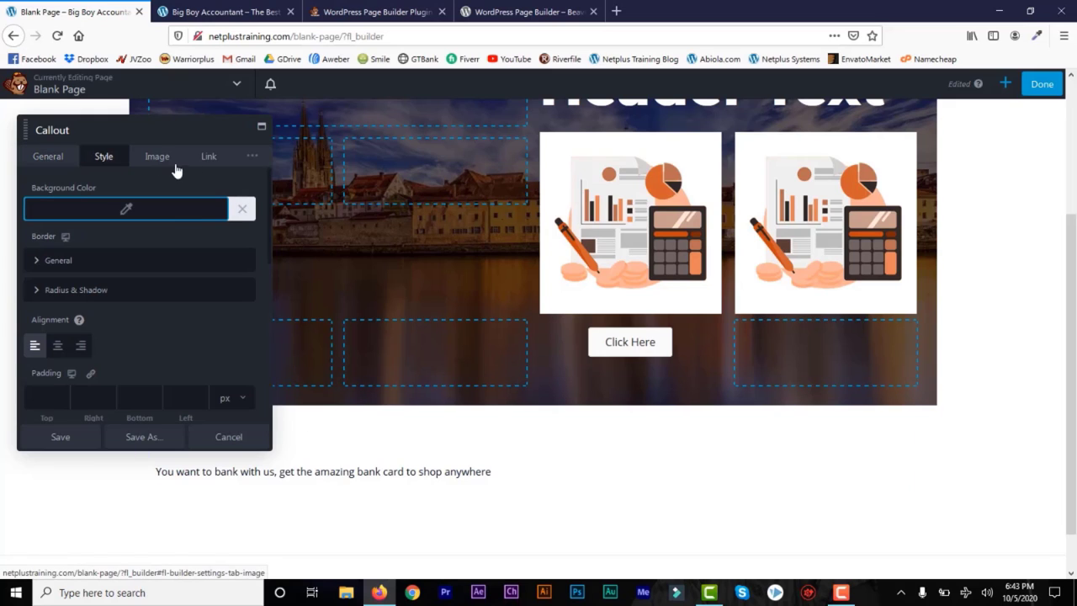
left_click(156, 157)
left_click(62, 295)
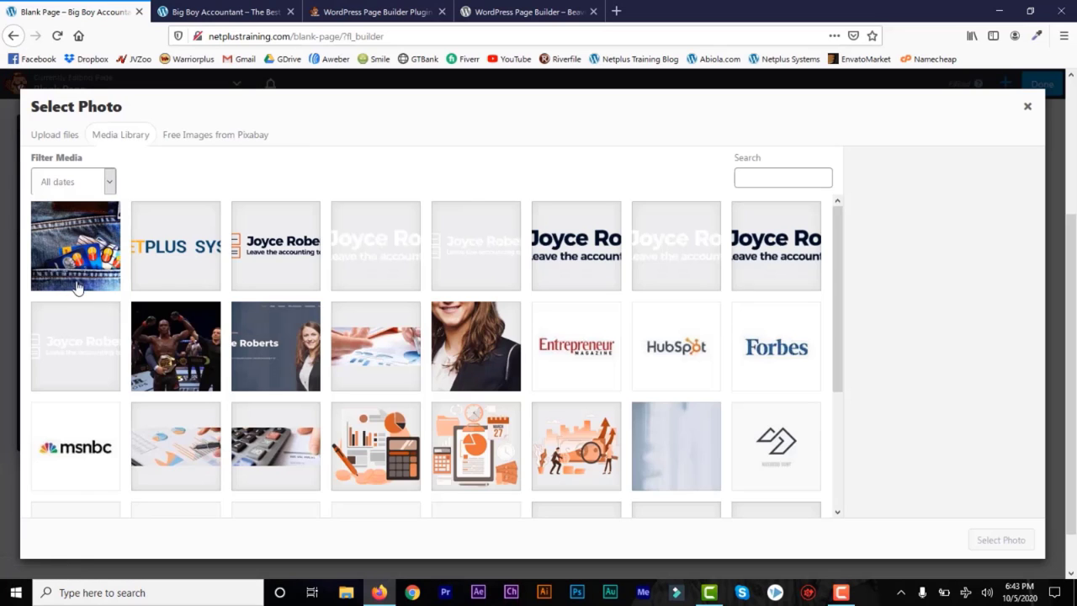
left_click(594, 447)
left_click(1001, 539)
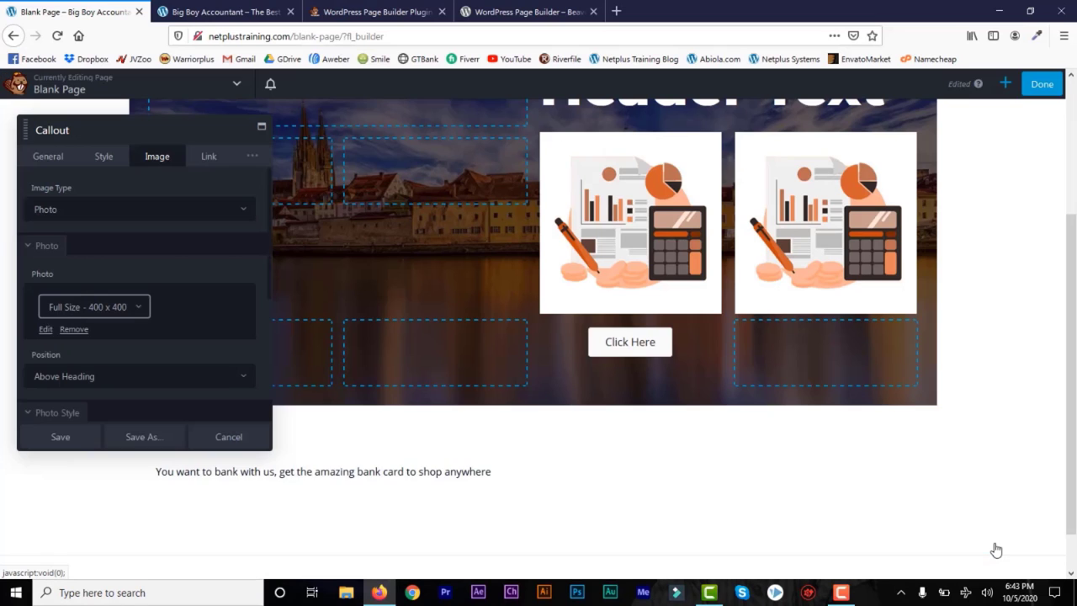
left_click_drag(1071, 340, 1072, 389)
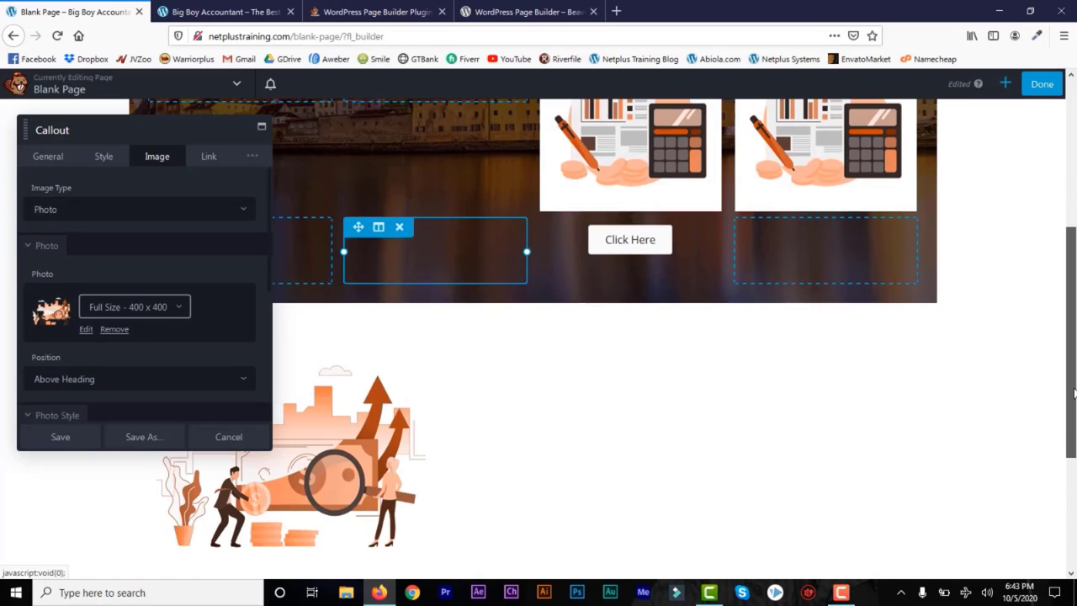
scroll(1073, 389, "down", 3)
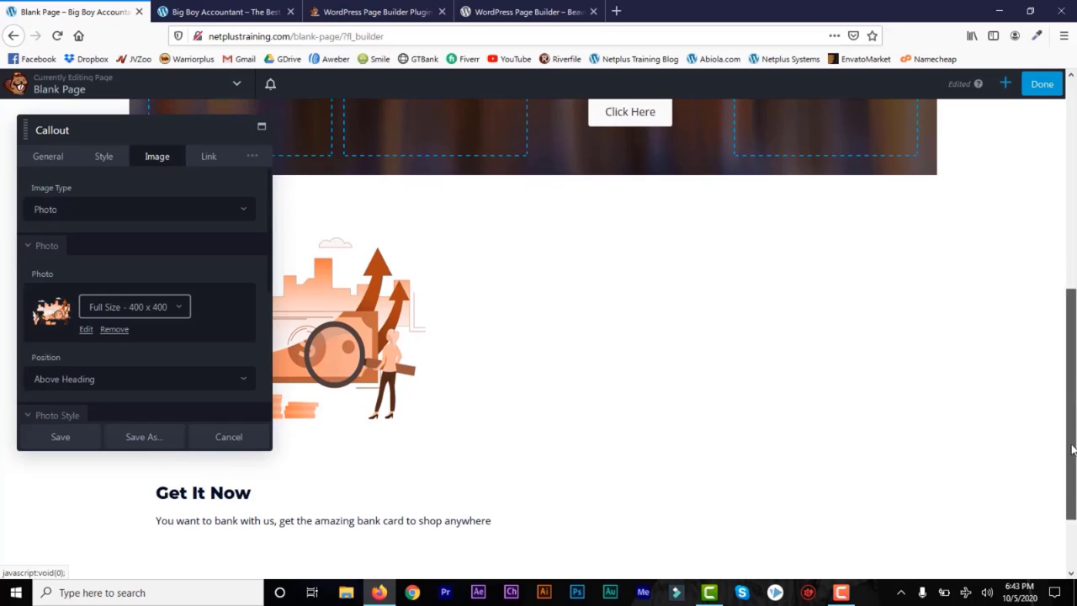
Step: Set the callout link to '#' with a Button call to action, and save it
left_click(210, 158)
left_click(107, 216)
type("#")
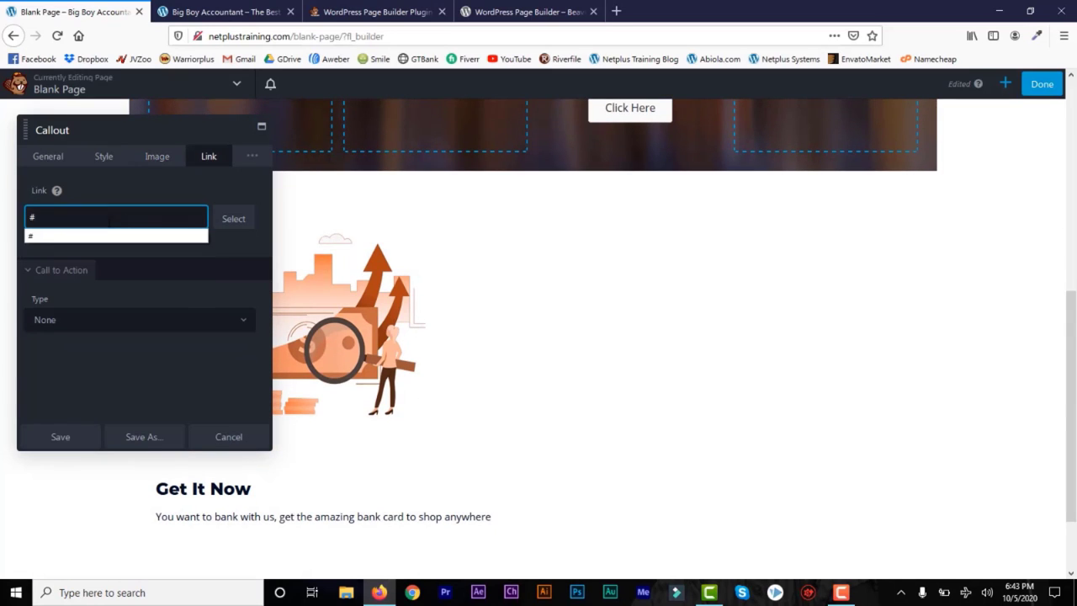
left_click(146, 324)
left_click(147, 373)
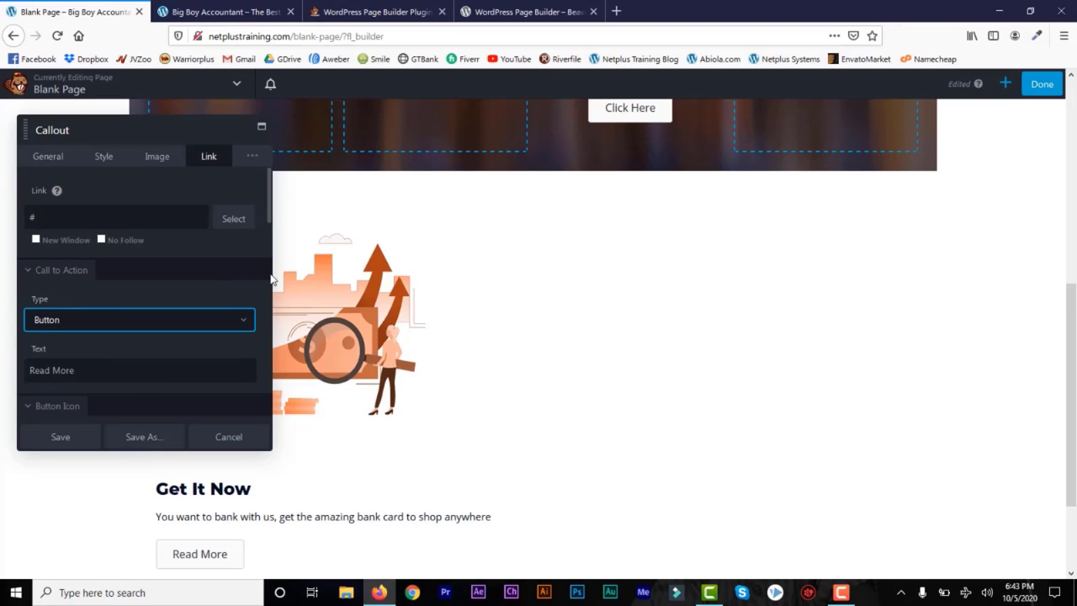
left_click(61, 437)
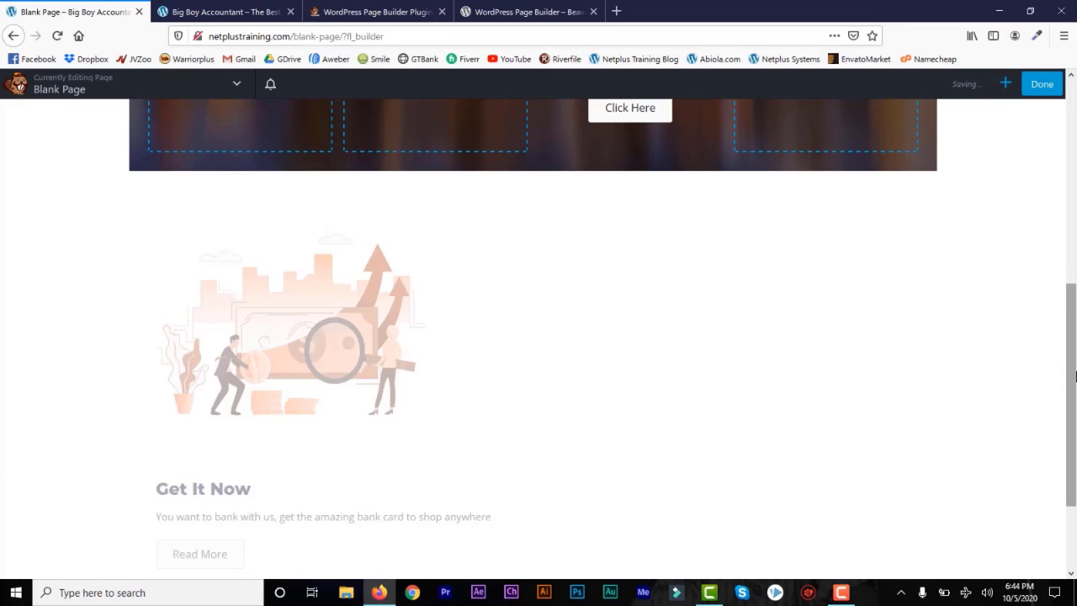
scroll(365, 375, "down", 2)
scroll(345, 305, "up", 2)
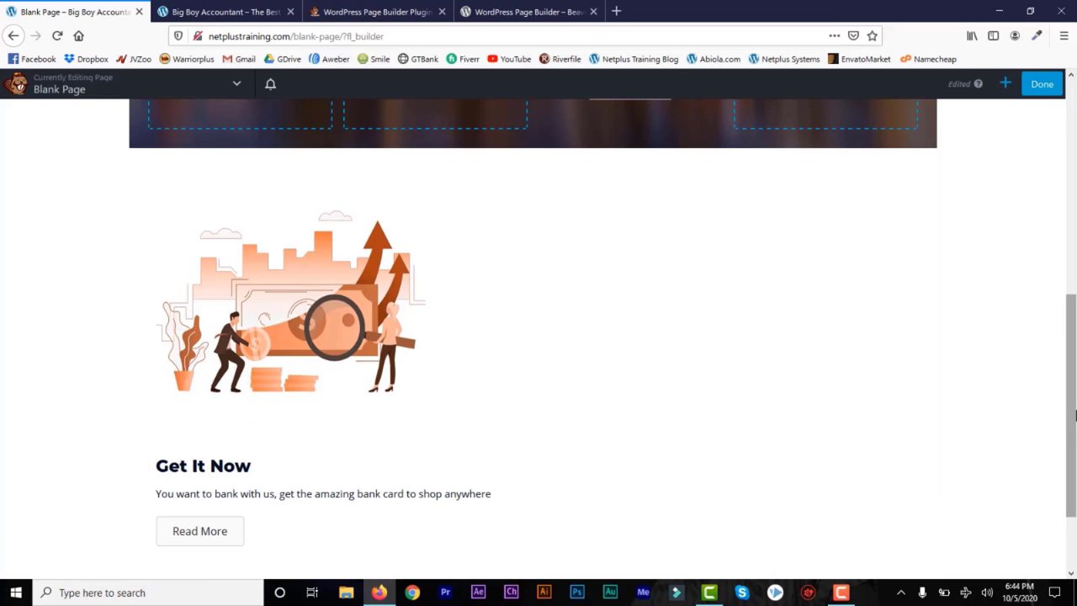
Step: Insert a 2 Columns row above the callout and move the callout into its left column
left_click(1005, 83)
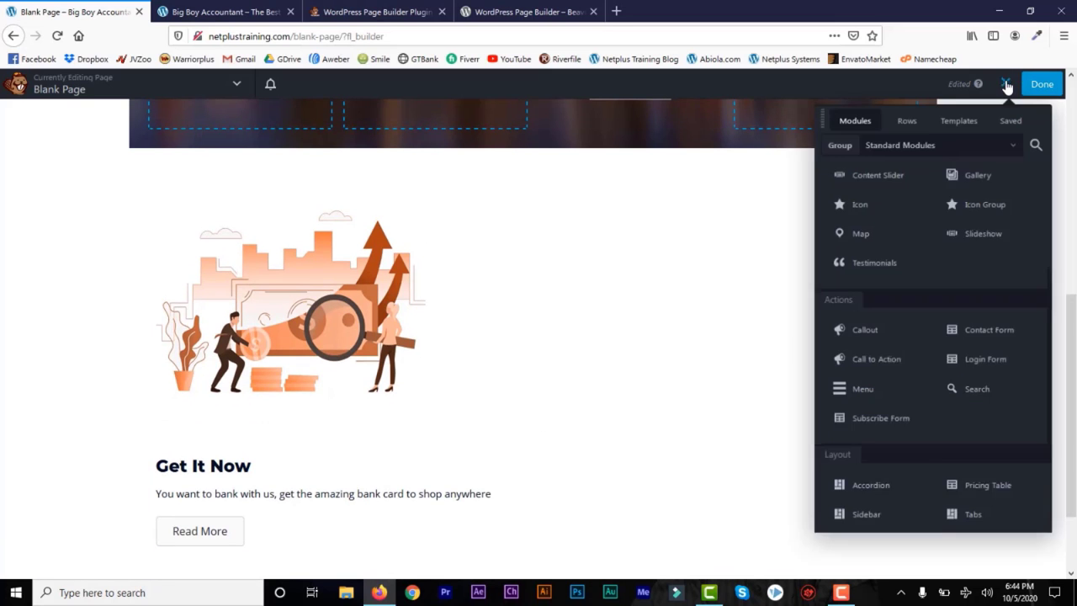
left_click(897, 128)
left_click_drag(985, 192, 438, 279)
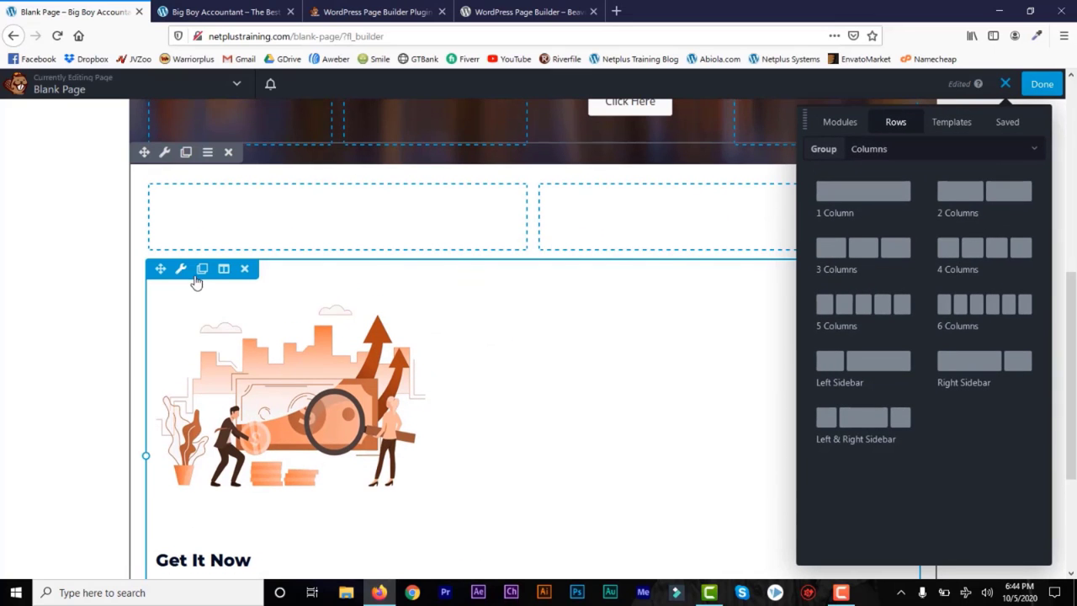
left_click_drag(160, 268, 224, 323)
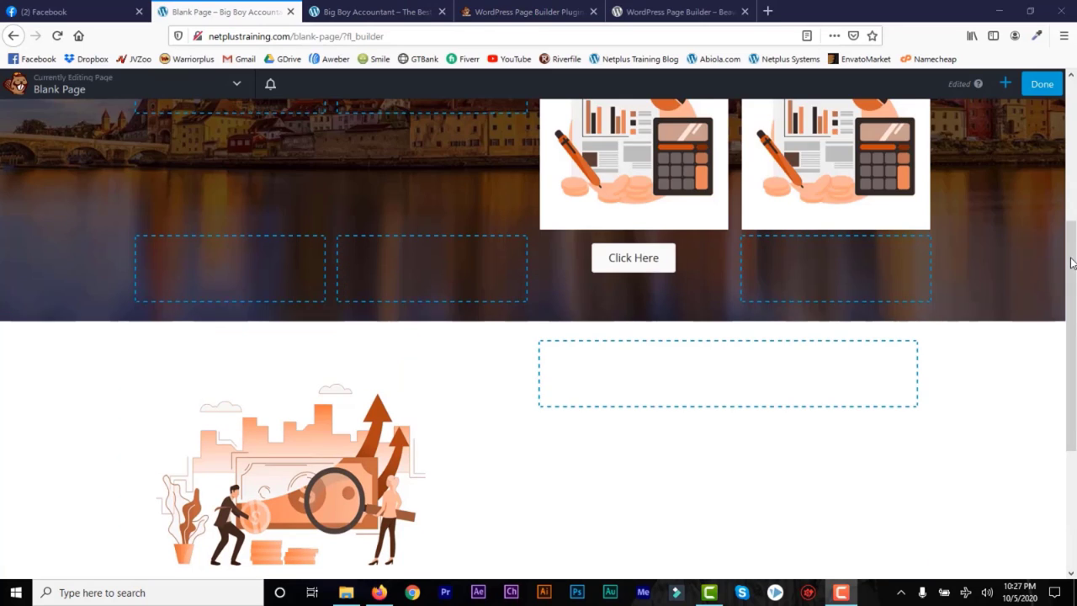
scroll(636, 257, "down", 3)
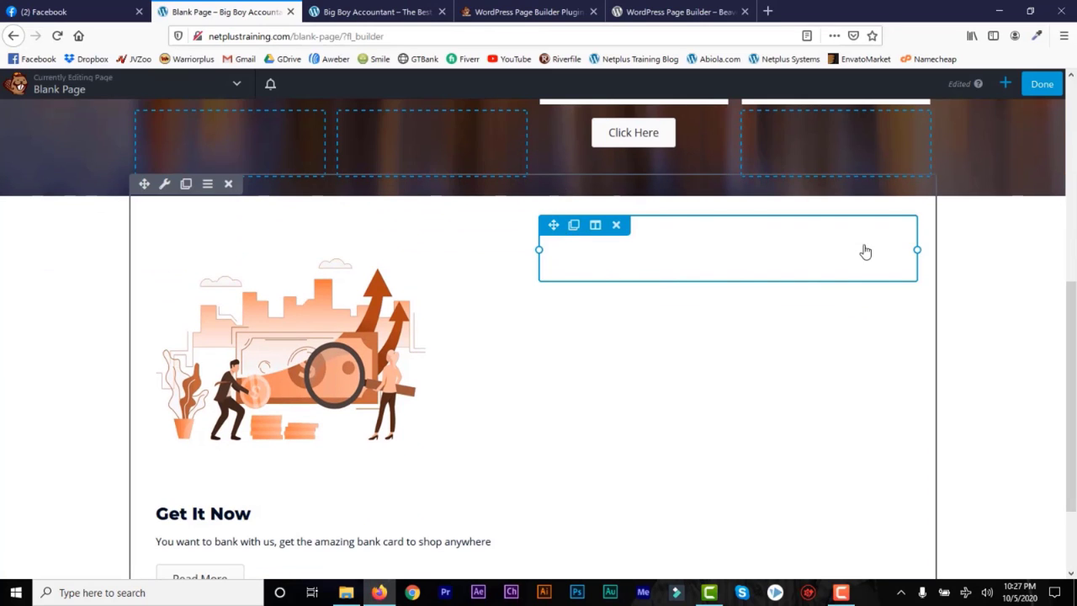
left_click(1042, 84)
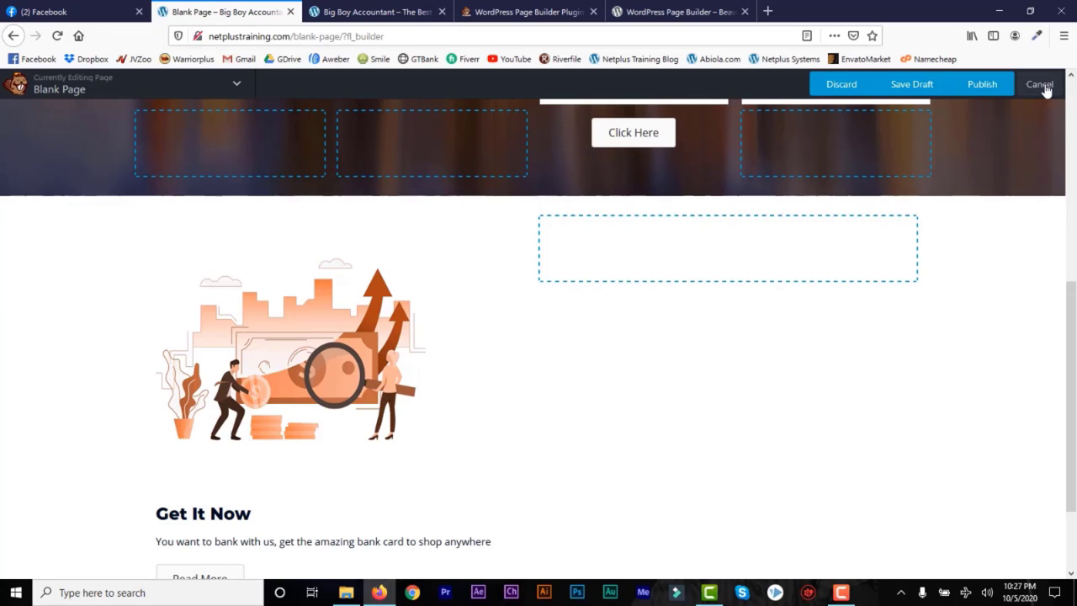
left_click(1040, 85)
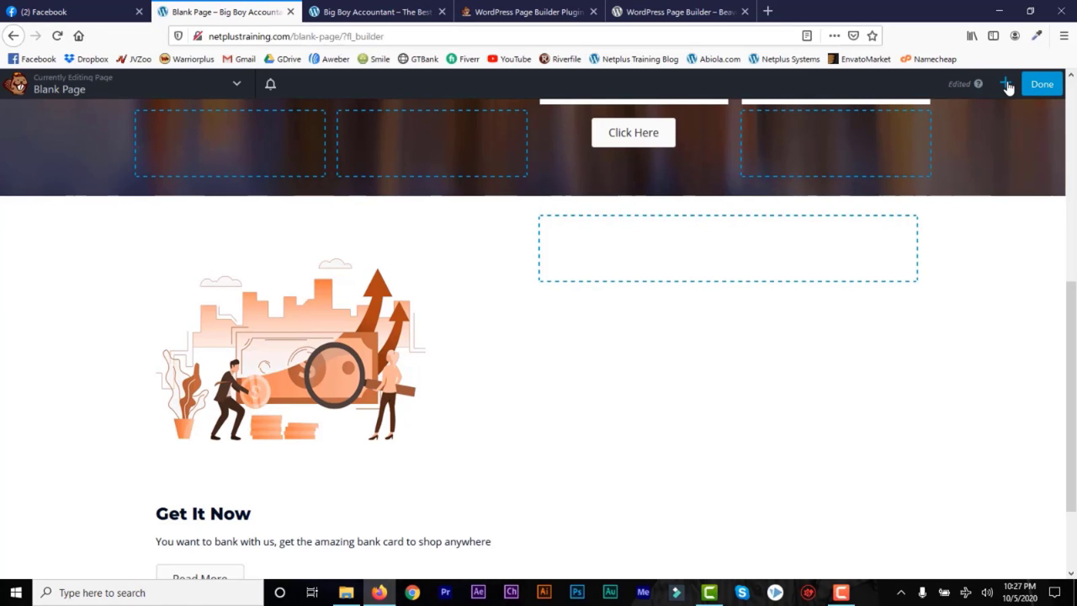
left_click(1006, 84)
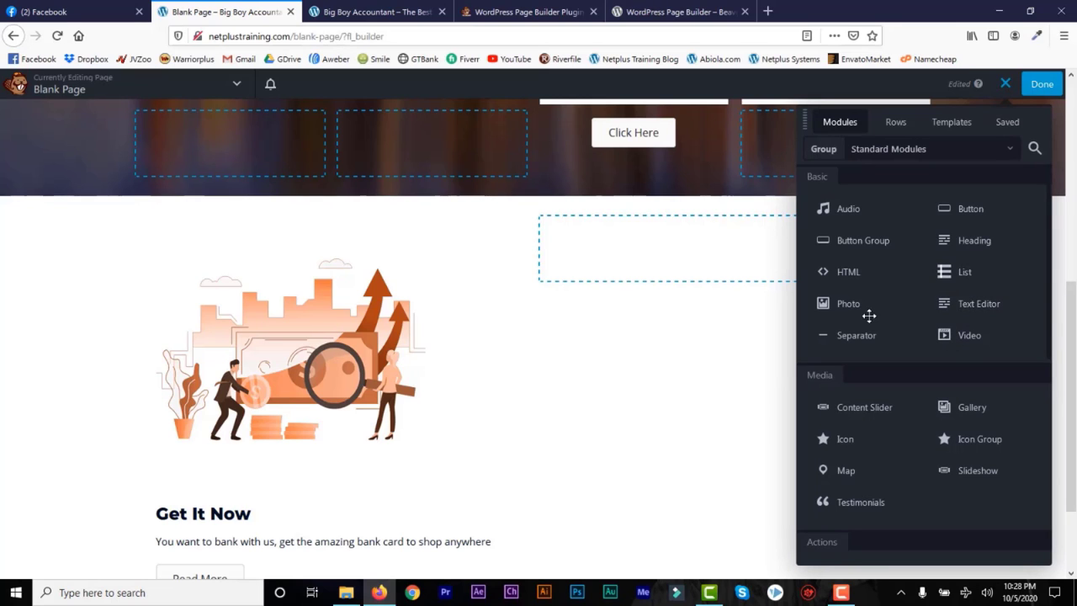
Step: Add a Photo module to the empty right column and browse Pixabay free images
left_click_drag(848, 305, 709, 278)
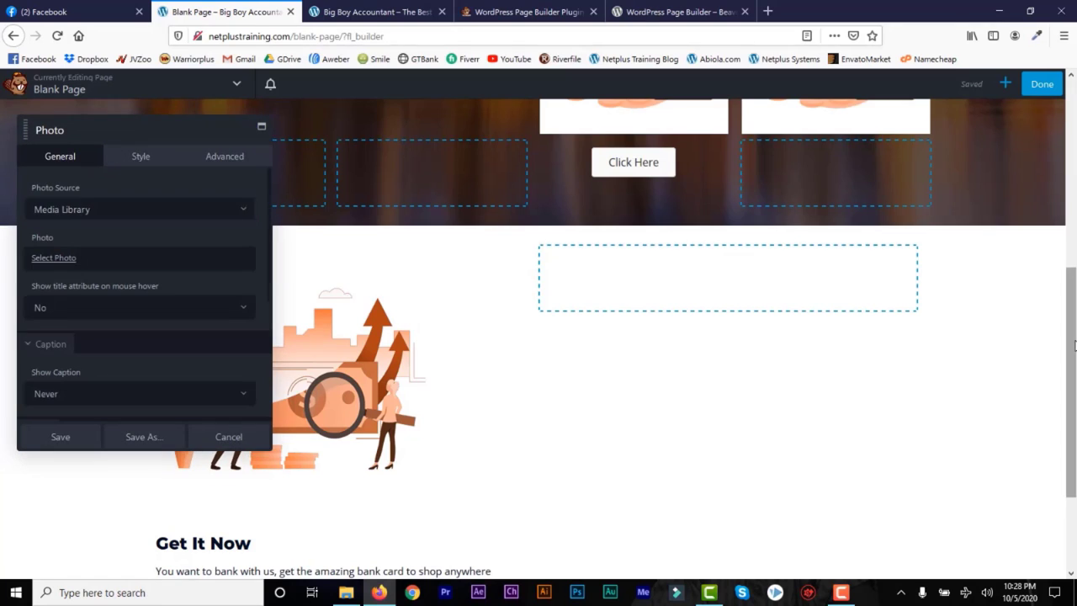
left_click_drag(1071, 343, 1071, 366)
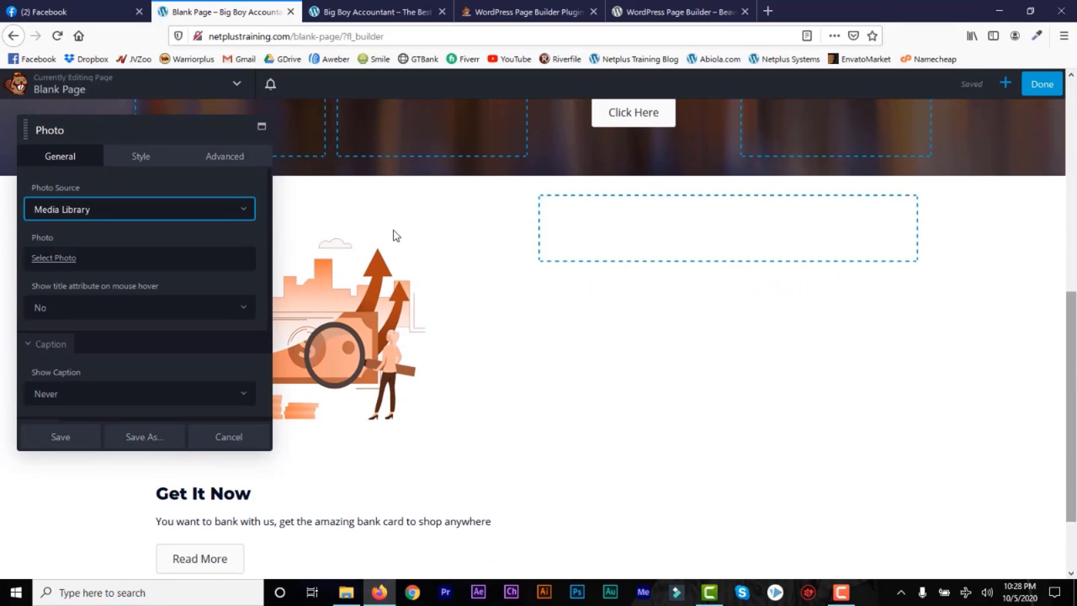
left_click(54, 259)
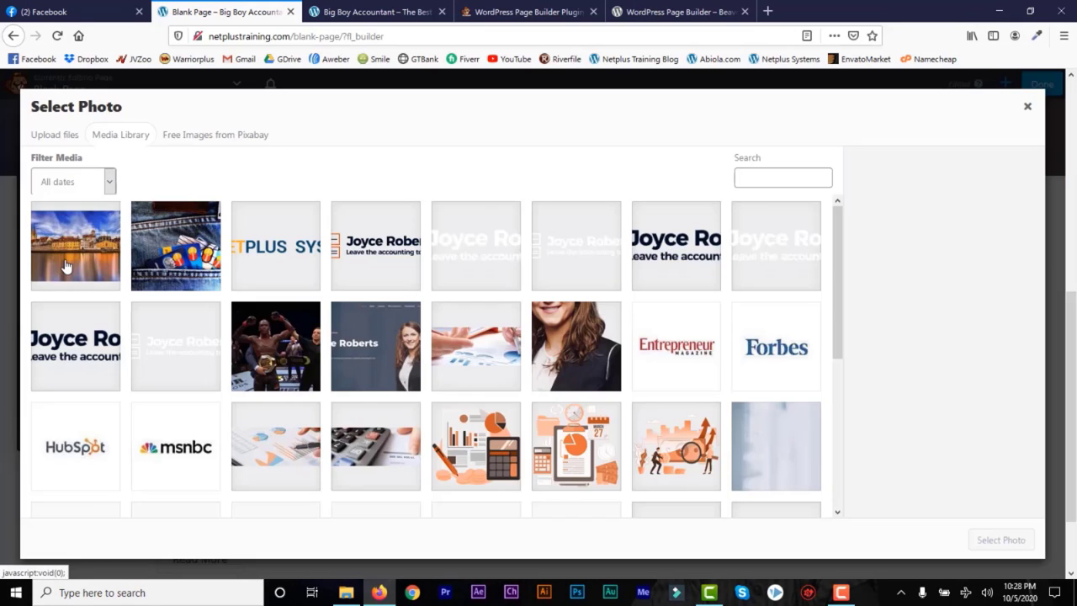
left_click(202, 136)
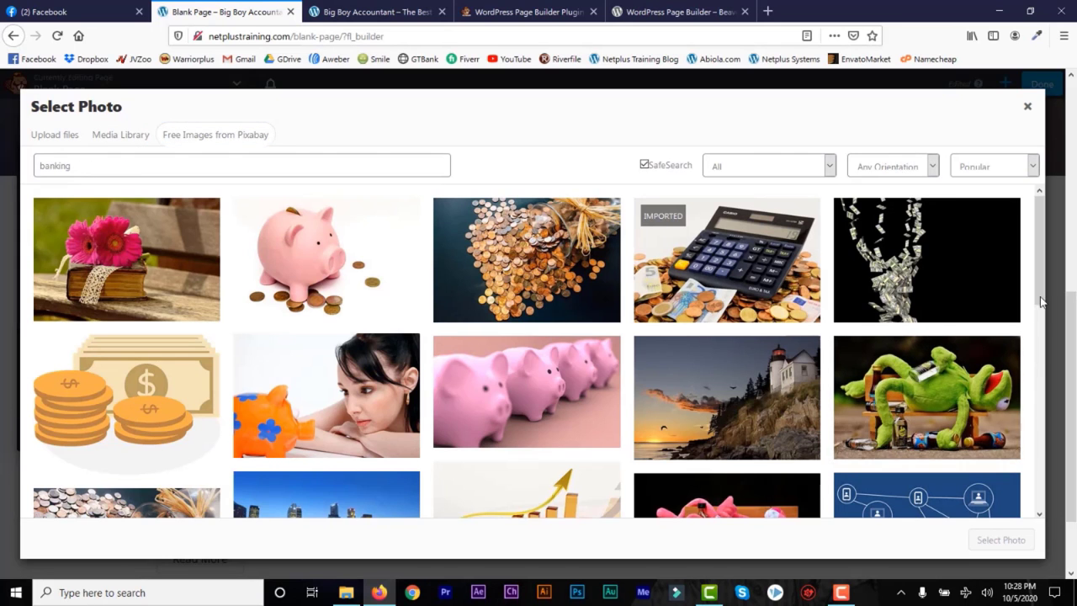
mouse_move(1040, 299)
left_mouse_down()
mouse_move(1039, 531)
mouse_move(1046, 297)
left_mouse_up()
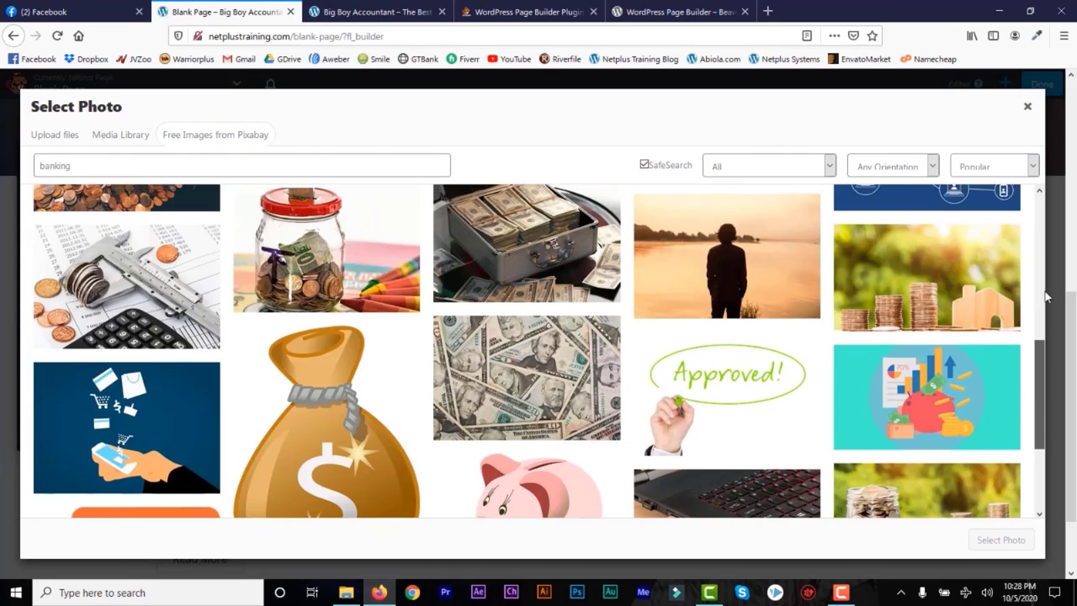
left_click(1027, 106)
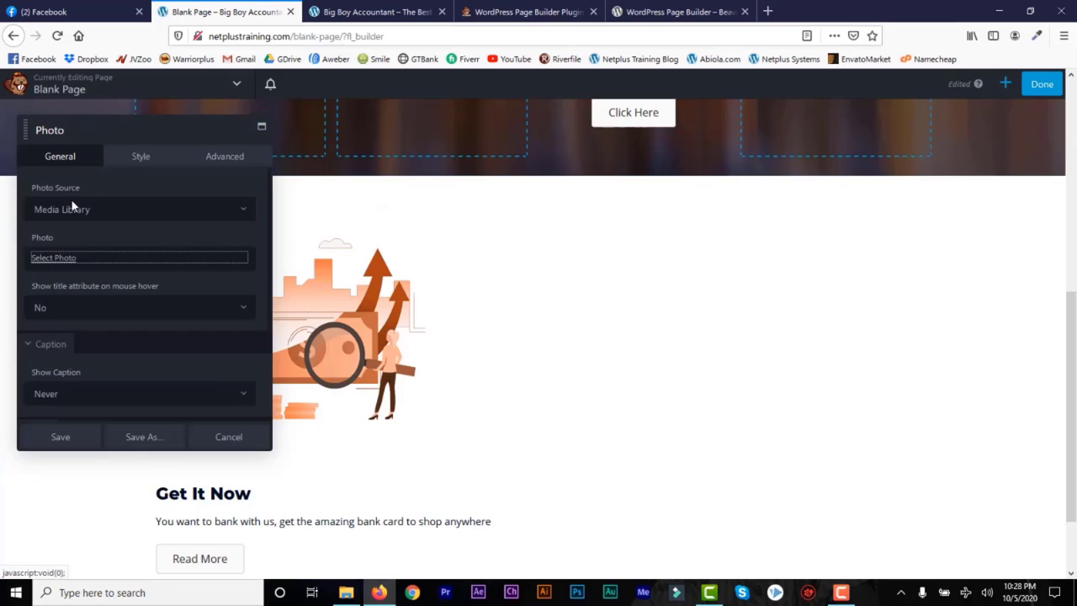
Step: Insert the Pixabay spilled-coins image from the 'banking' results and save the Photo module
left_click(61, 259)
left_click(120, 135)
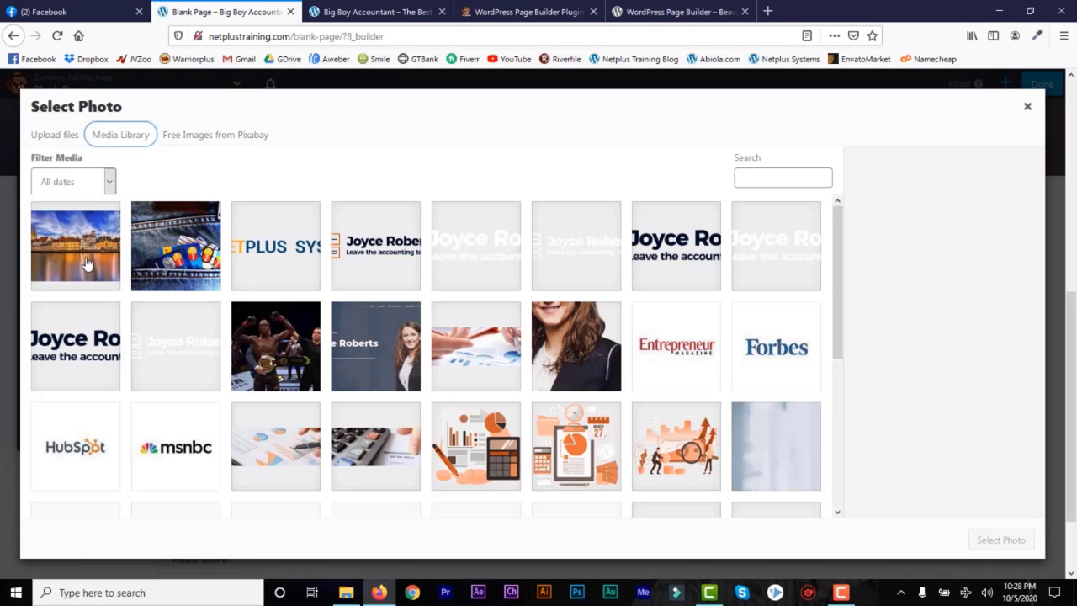
left_click(72, 134)
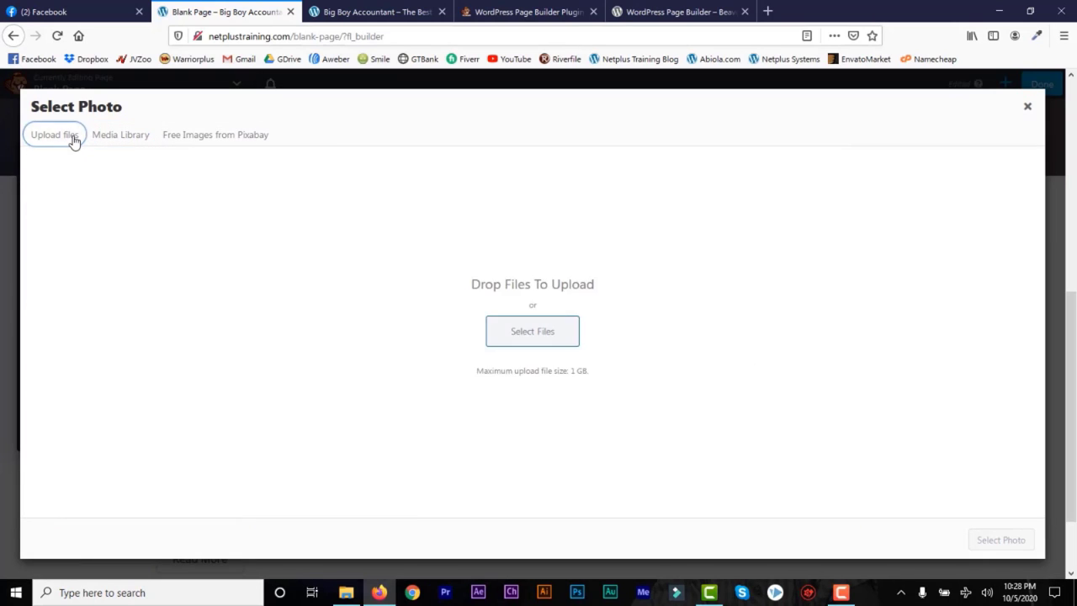
left_click(215, 135)
left_click(540, 278)
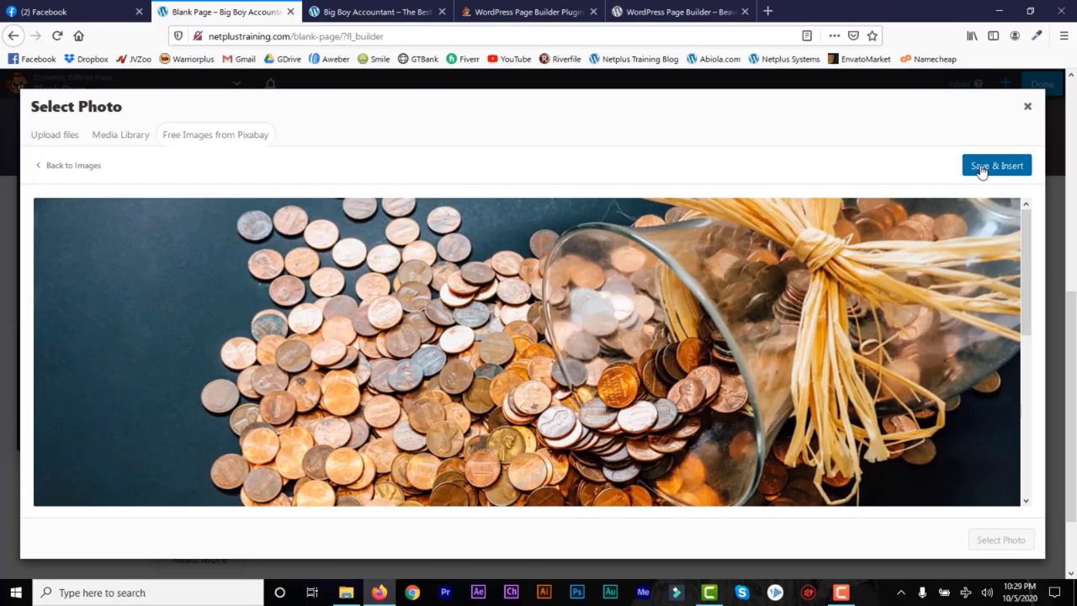
left_click(982, 168)
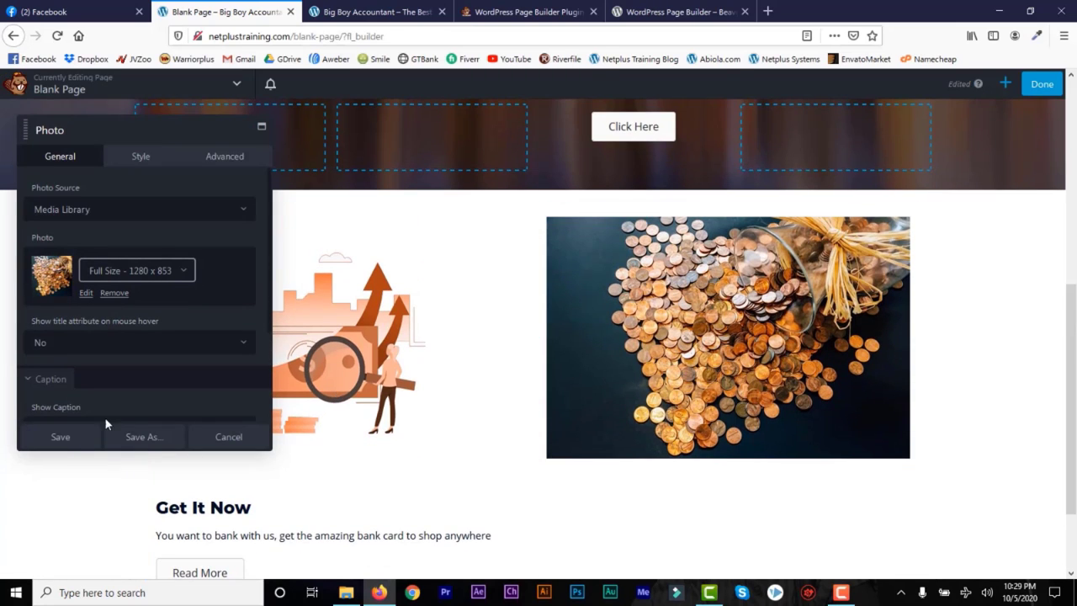
left_click(60, 437)
left_click_drag(1074, 404, 1075, 459)
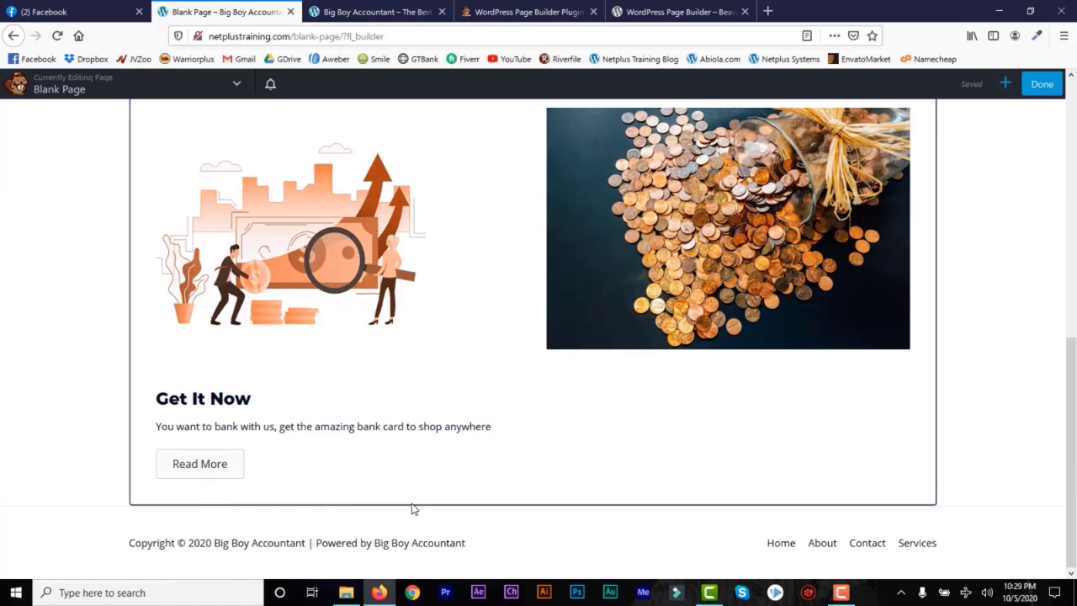
Step: Drop a 1 Column row at the page bottom and open its Row Settings
left_click(1004, 83)
left_click(896, 125)
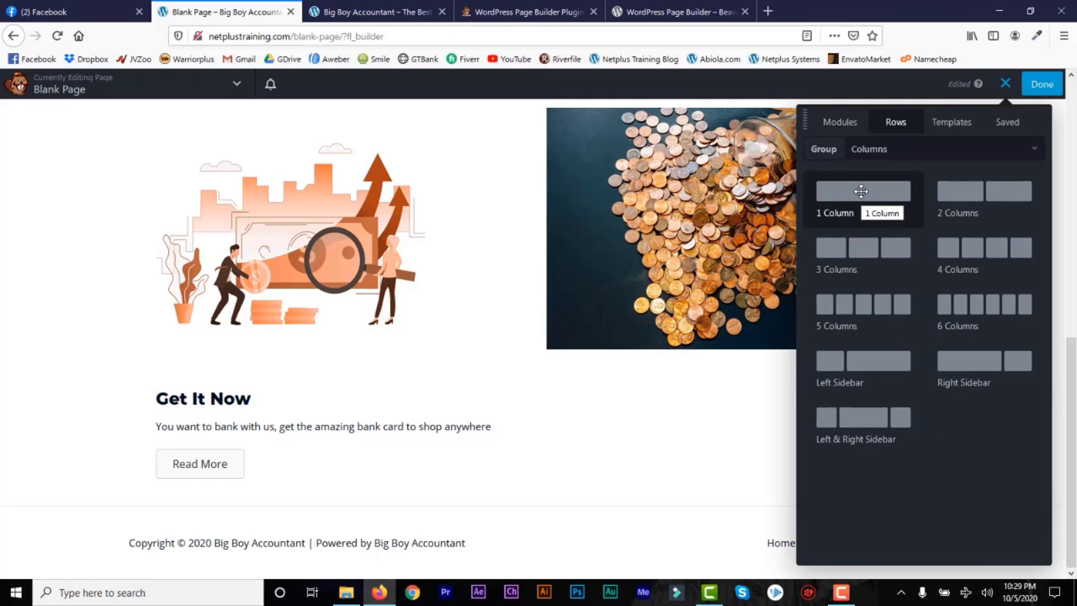
left_click_drag(861, 191, 329, 512)
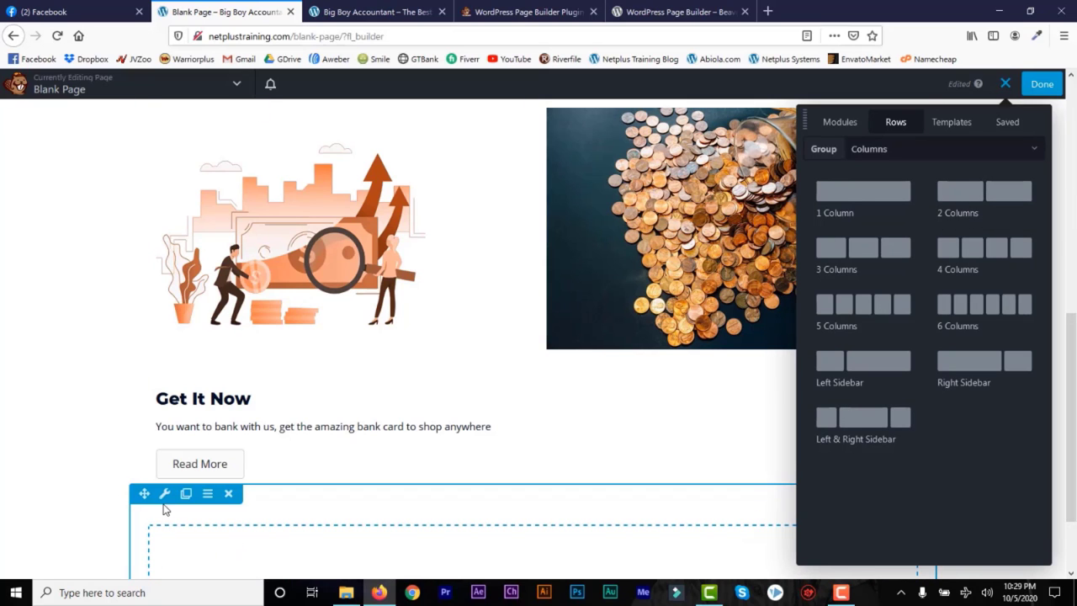
left_click(163, 493)
Step: Set the row to Full Width with a solid #071c1e colour background and save
left_click(239, 218)
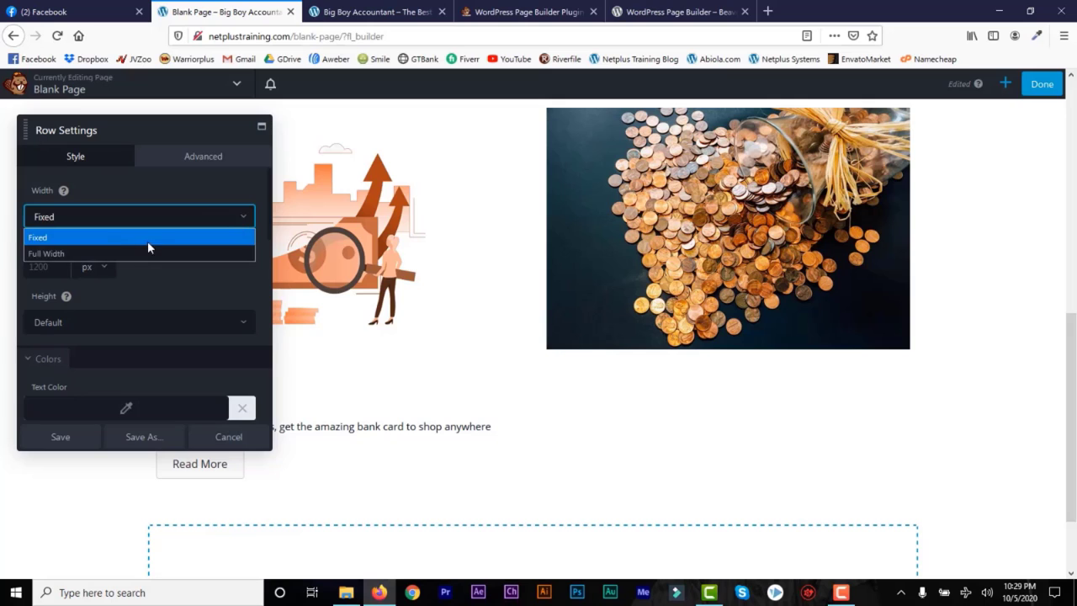
left_click(115, 251)
scroll(179, 337, "down", 4)
left_click(240, 303)
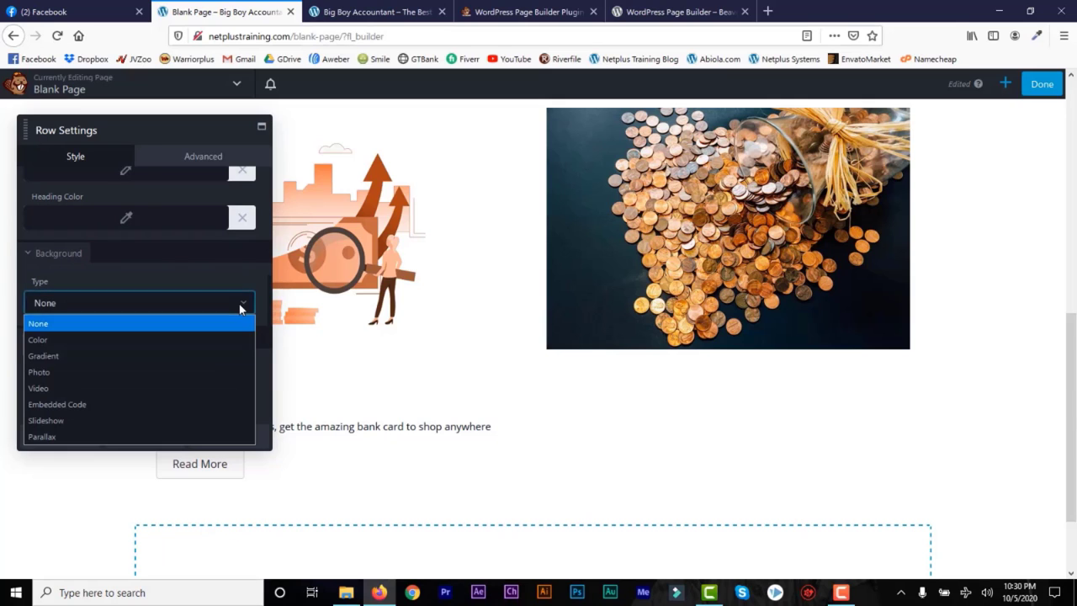
left_click(207, 339)
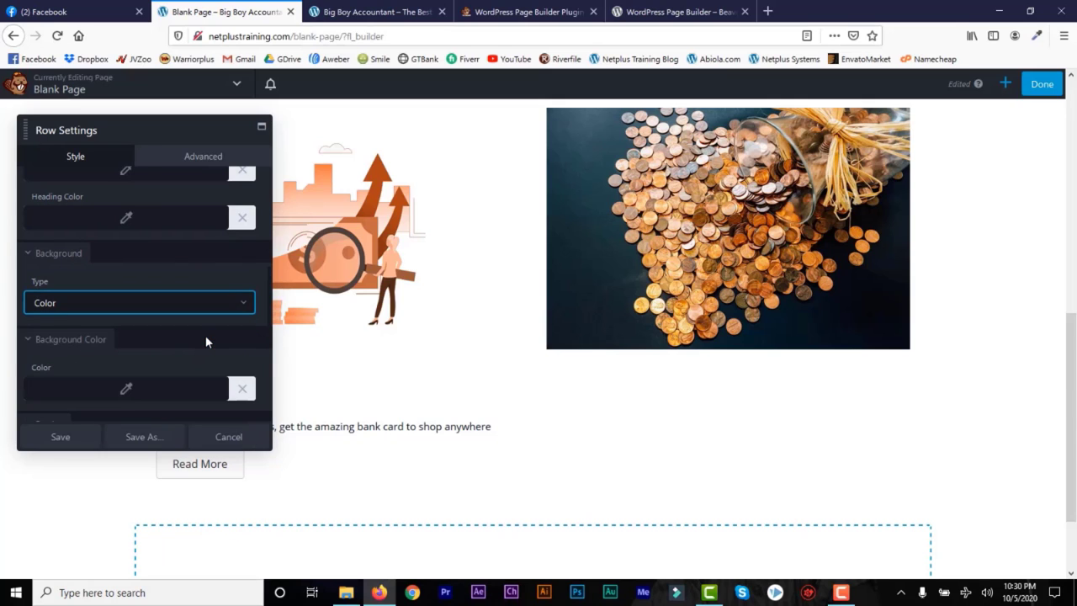
left_click(127, 390)
mouse_move(161, 328)
left_mouse_down()
mouse_move(160, 287)
mouse_move(130, 312)
mouse_move(168, 338)
left_mouse_up()
left_click(152, 340)
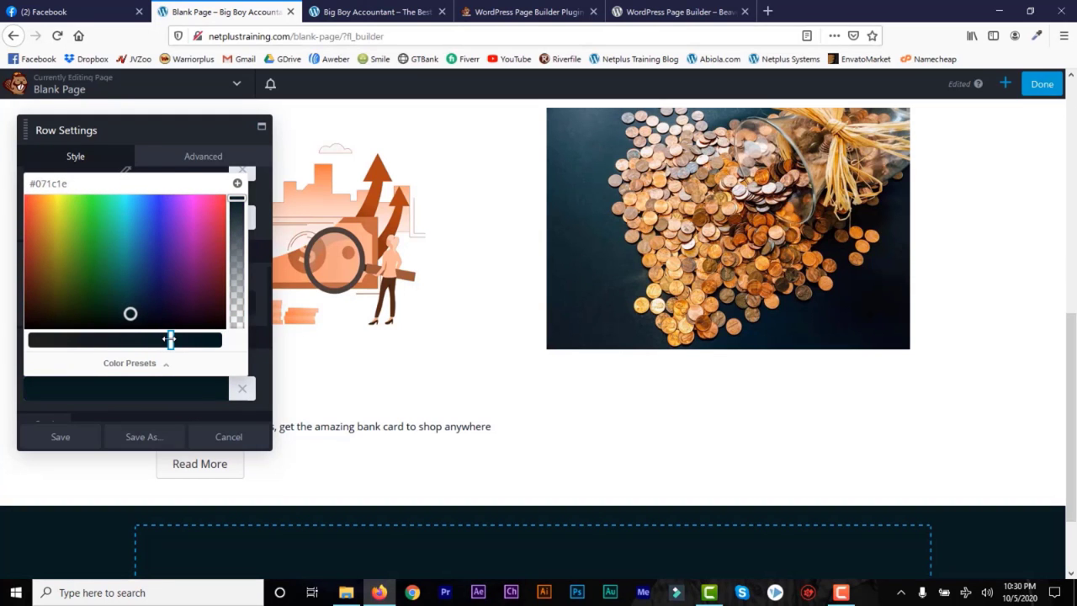
left_click(60, 436)
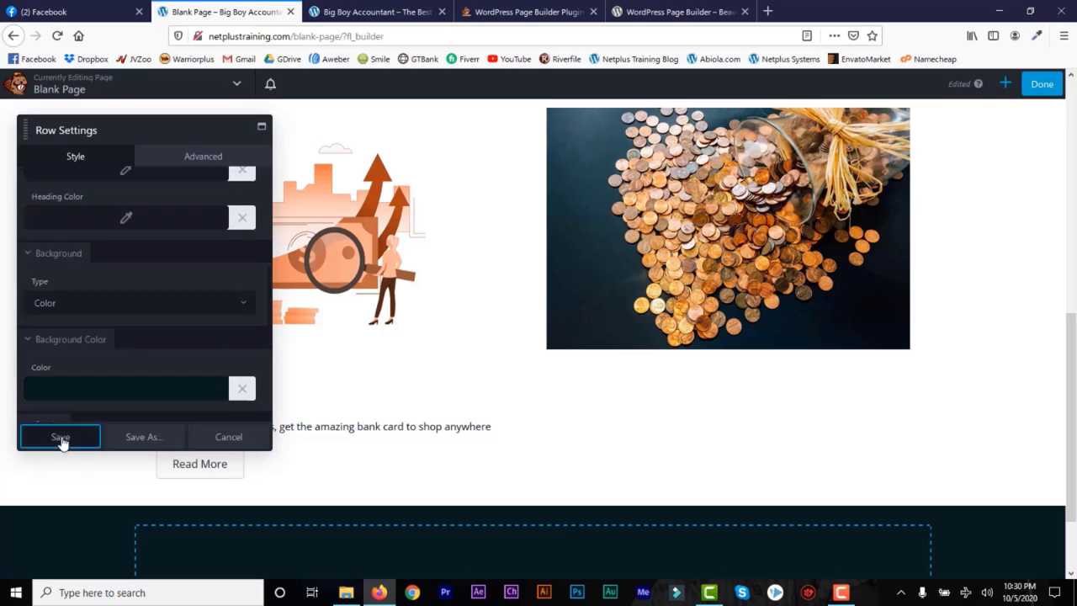
scroll(1071, 319, "down", 2)
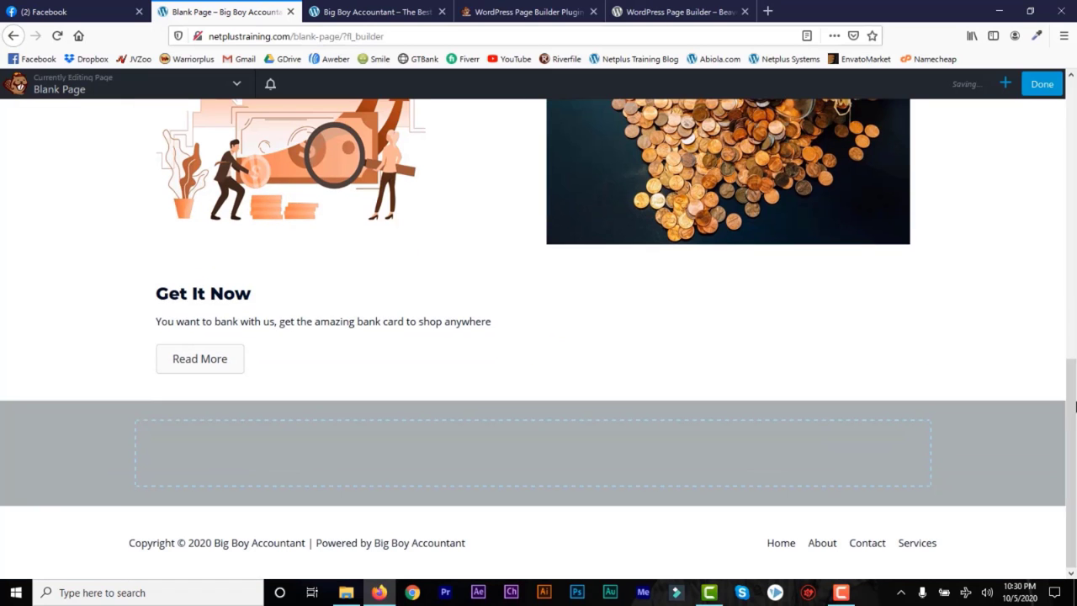
Step: Place a 2 Columns layout inside the dark row
left_click(1006, 85)
left_click_drag(966, 189, 487, 485)
left_click_drag(980, 191, 570, 500)
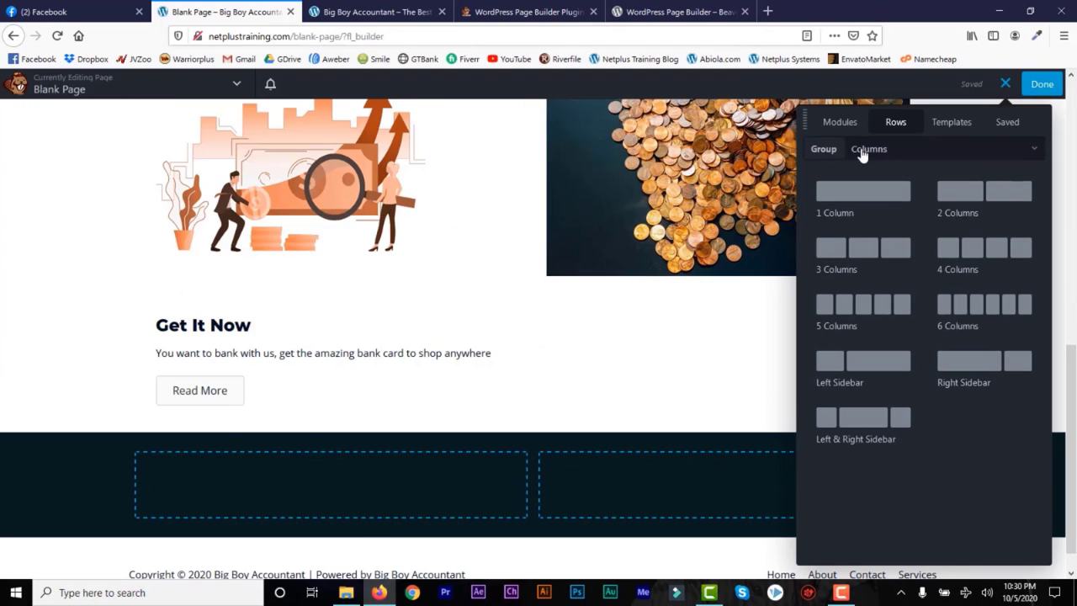
left_click(841, 123)
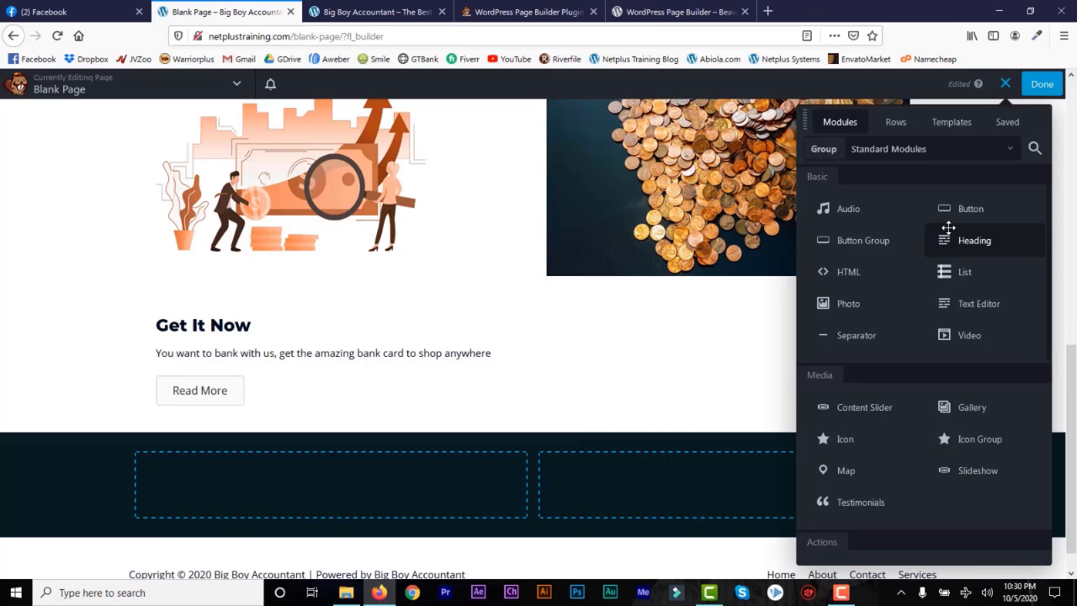
Step: Add a Photo module to the right column with the Pixabay chickens image and save
left_click_drag(842, 301, 733, 505)
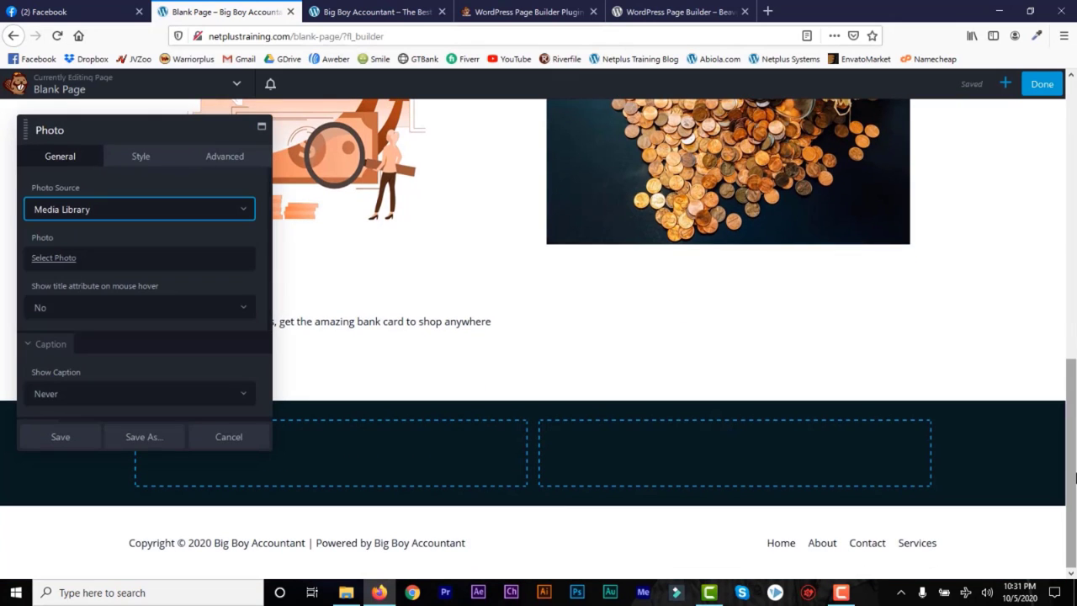
left_click(53, 258)
left_click(716, 387)
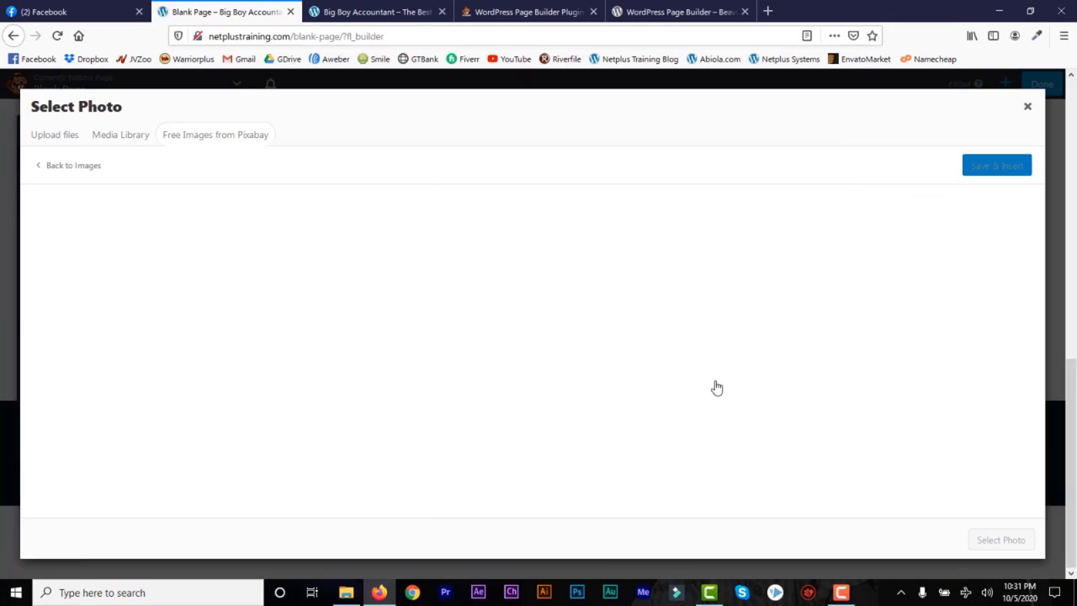
left_click(995, 167)
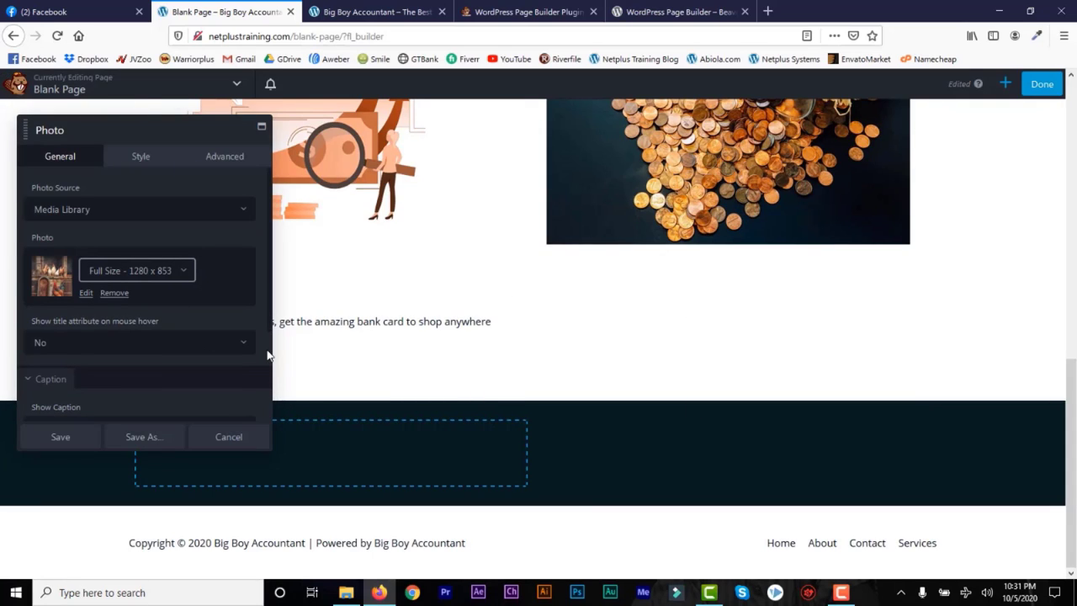
left_click(66, 437)
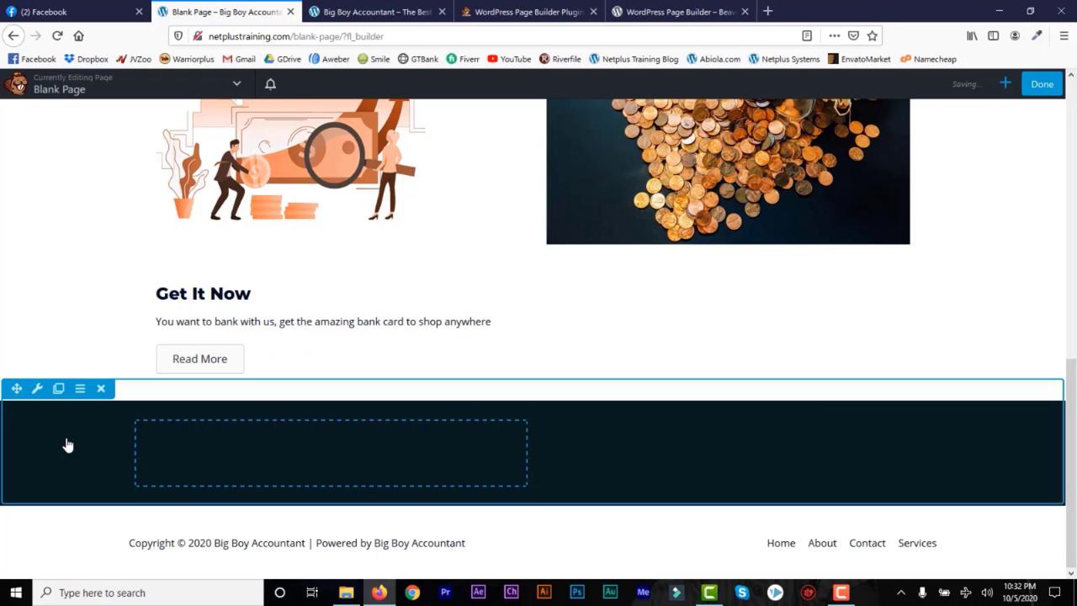
left_click_drag(1072, 413, 1072, 488)
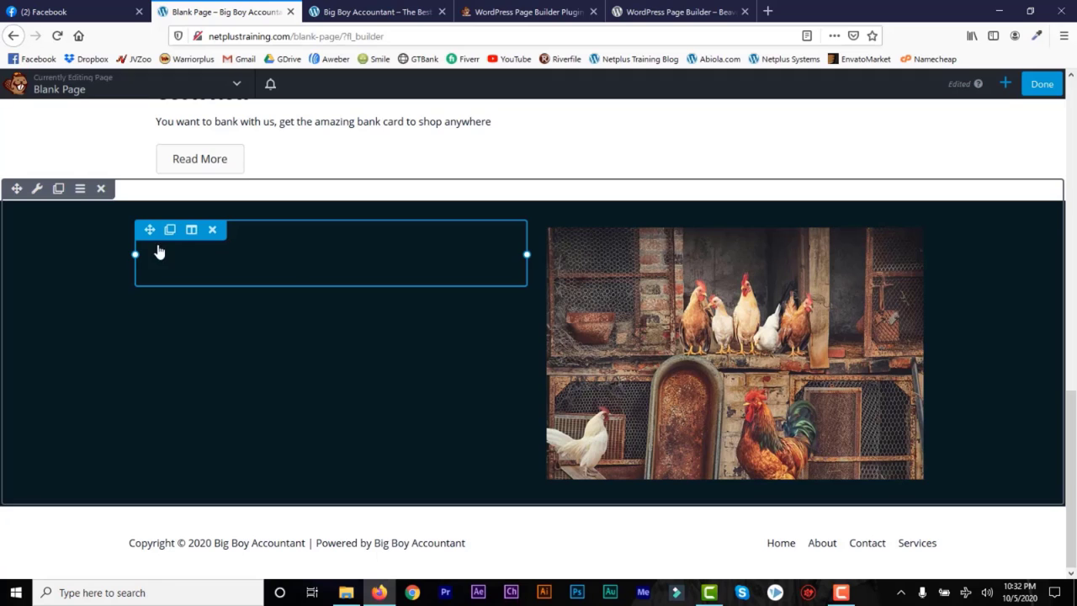
Step: Add a text block with centred Heading 2 'Amazing Stuffs' followed by the pasted Beaver Builders paragraph
left_click(1006, 85)
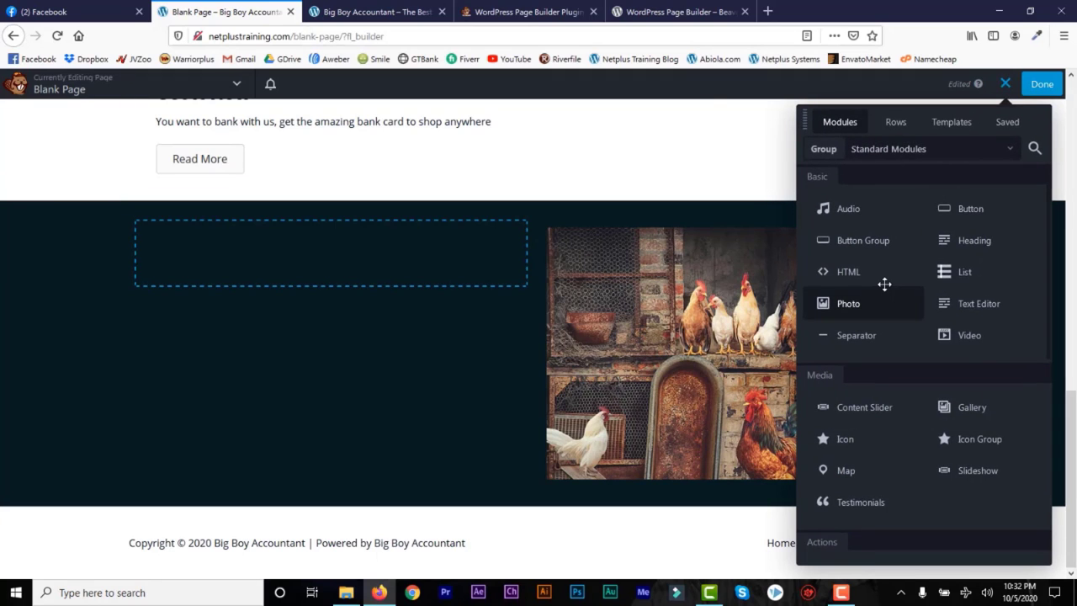
left_click_drag(957, 303, 357, 300)
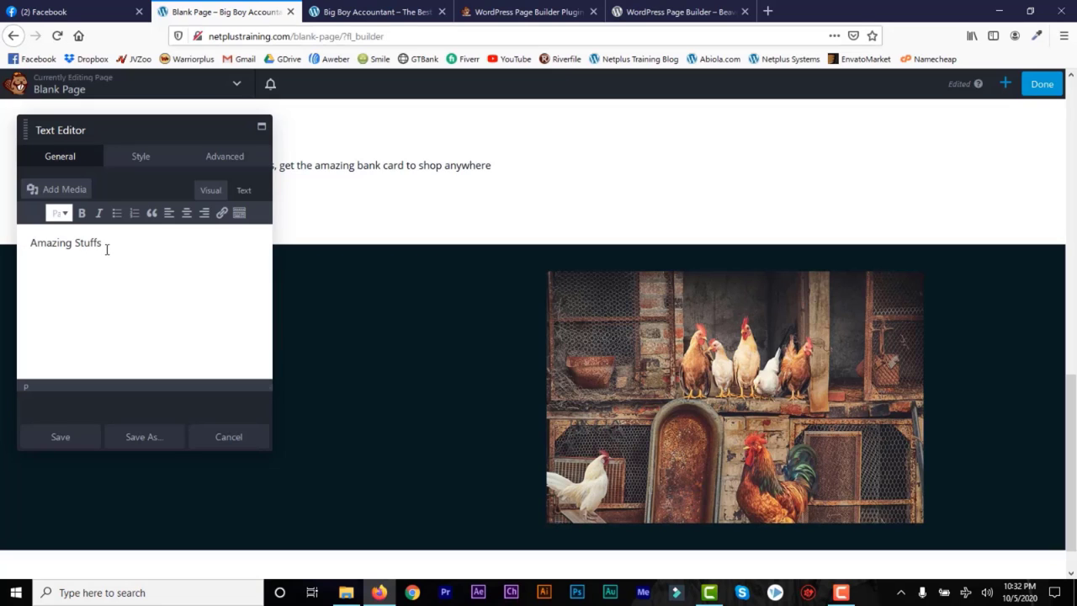
type("Amazing Stuffs")
left_click_drag(107, 244, 29, 243)
left_click(187, 213)
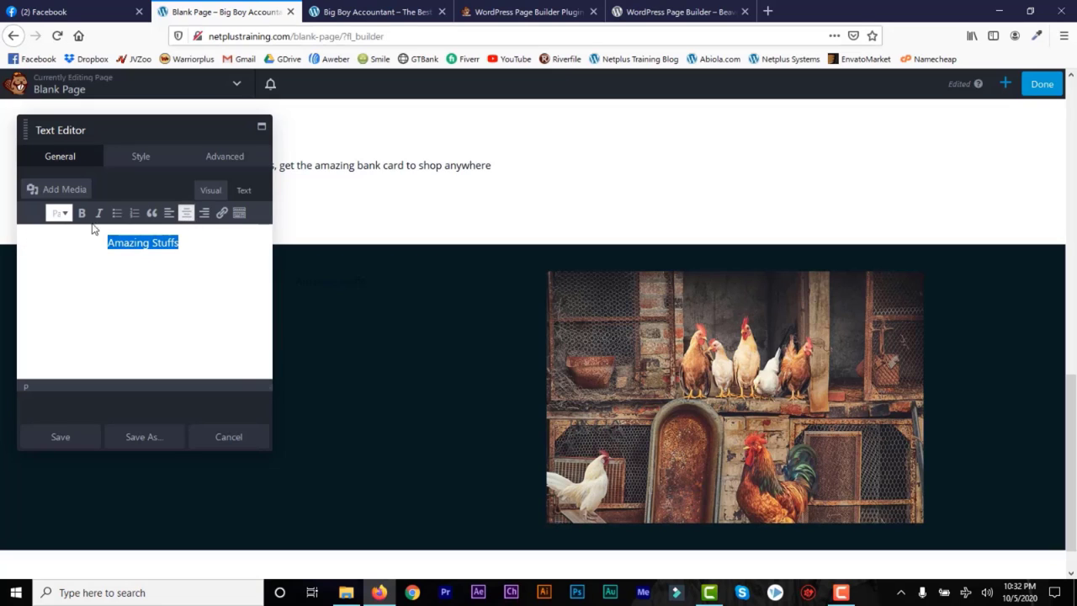
left_click(59, 213)
left_click(113, 293)
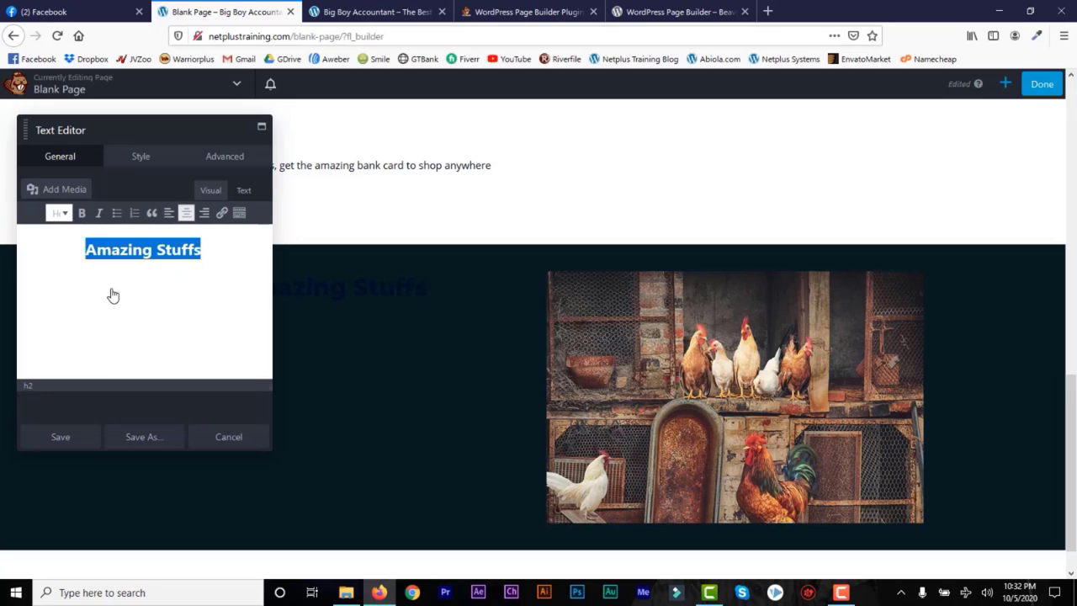
left_click(202, 250)
key("Return")
type("There is a huge colony (yeah, that’s the term for a group of beavers) of \"Beaver Builders\" that would love to get to know you! If you have questions, a project to show off, or you would like to meet and network with other Beaver Builder users, you’ll feel right at home in the Beaver Builders Facebook Group or the Beaver Builders Slack Channel. Come on by and say hello.")
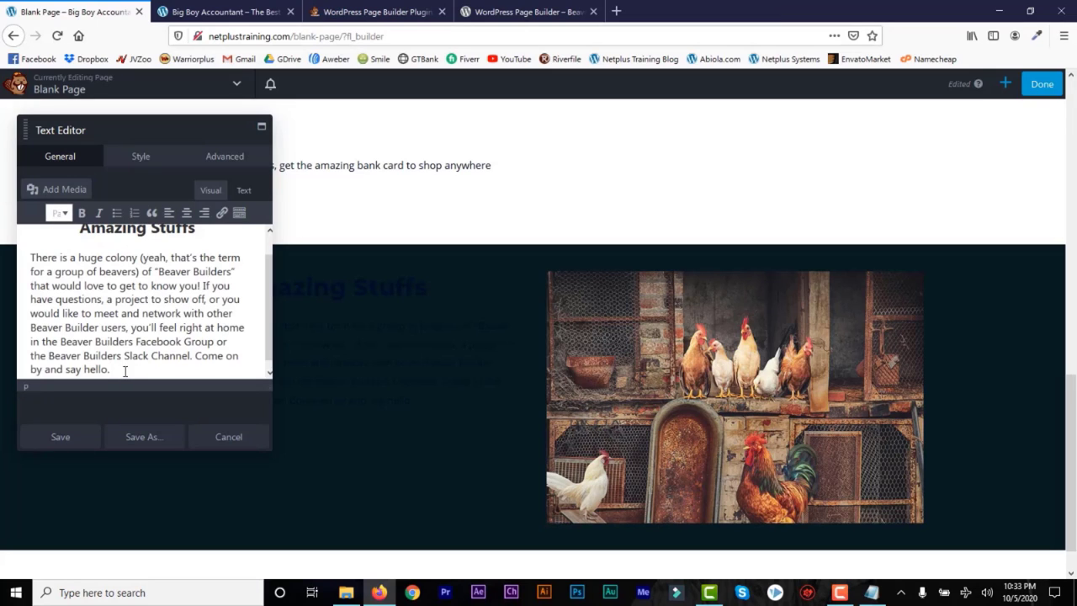
key("ctrl+a")
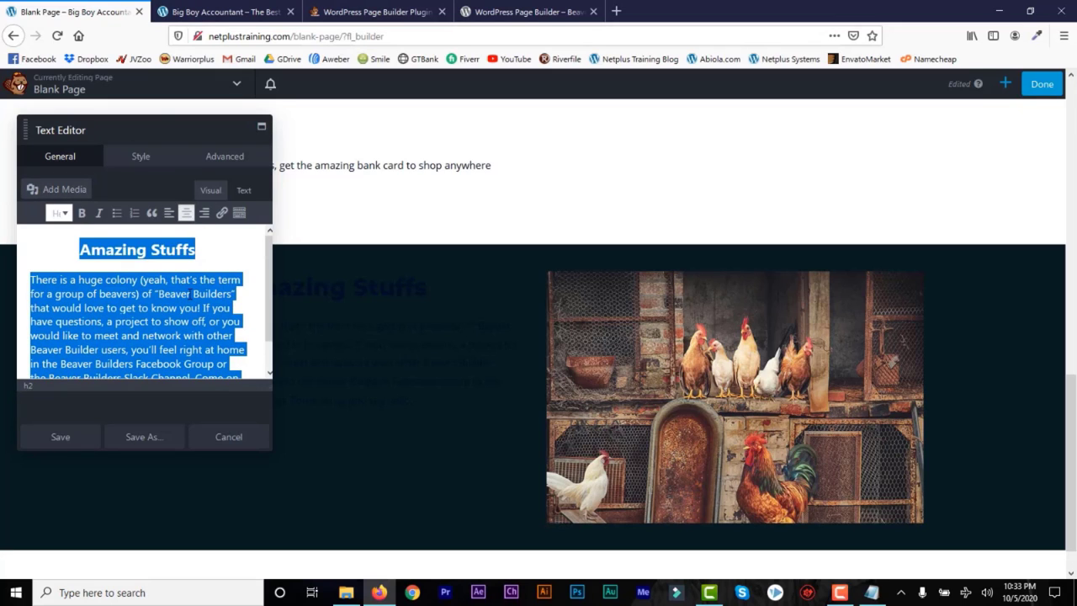
Step: Make the text white with 20 margins on all sides and save the module
left_click(136, 158)
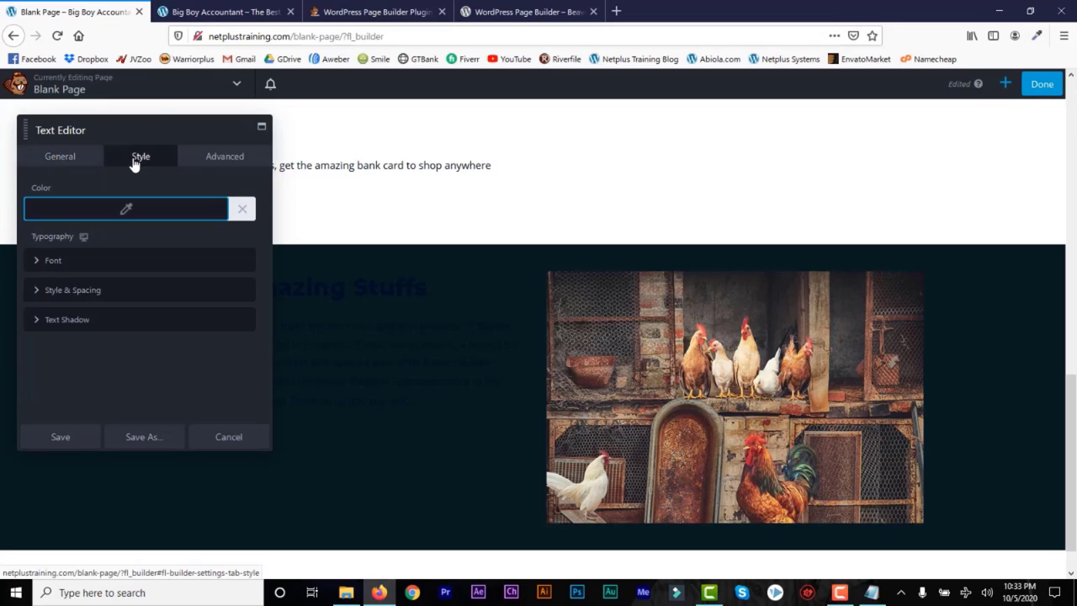
left_click(126, 212)
left_click_drag(79, 373, 12, 389)
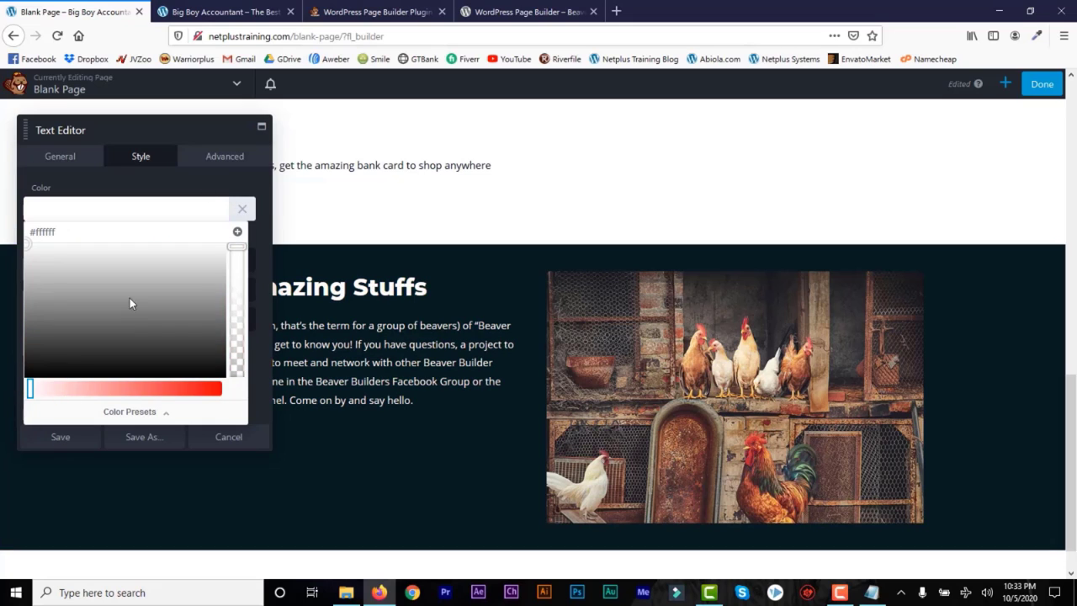
left_click(225, 157)
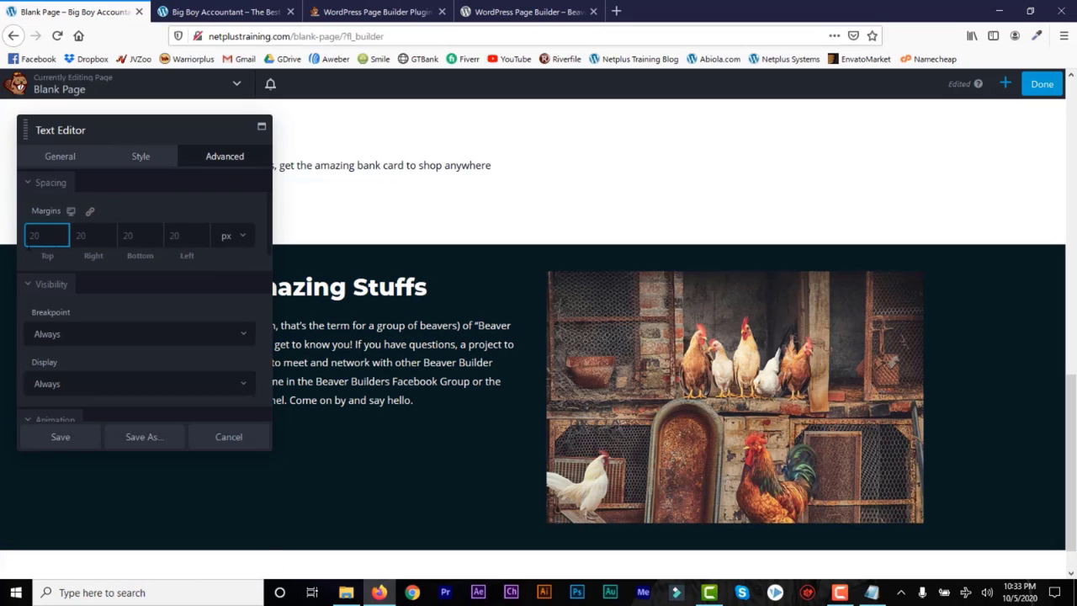
type("20")
left_click(89, 212)
left_click(61, 437)
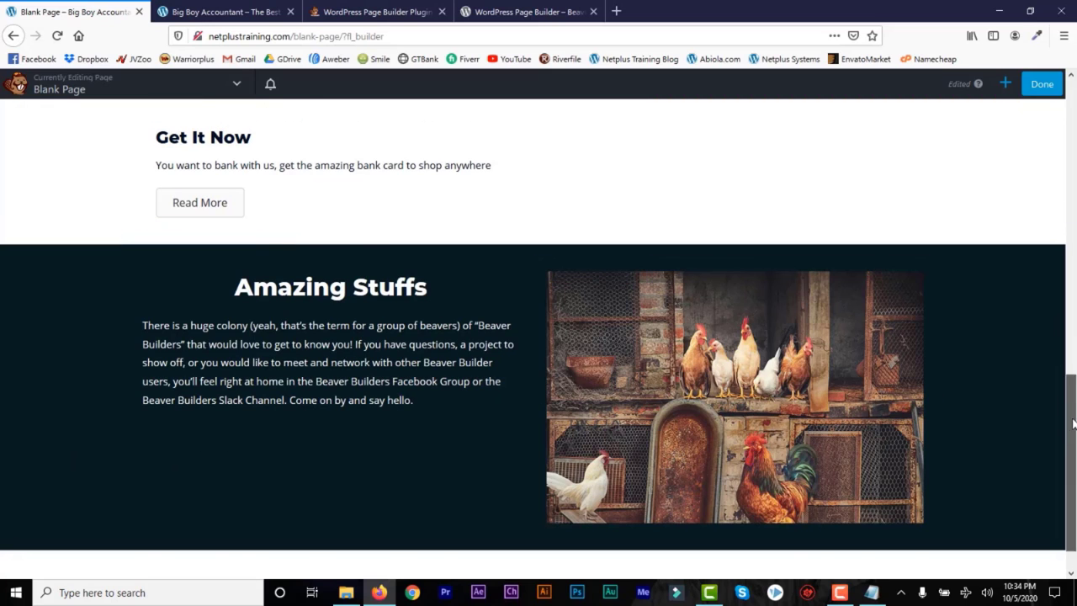
Step: Set the Amazing Stuffs column's linked margins to 20 on all sides and save
scroll(901, 397, "down", 1)
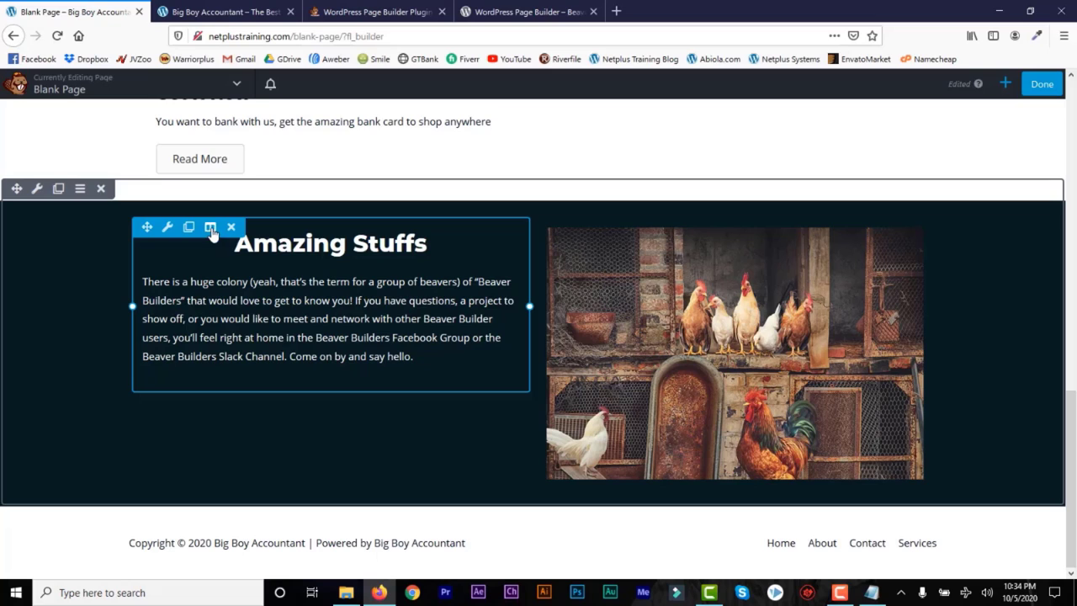
mouse_move(212, 234)
left_click(242, 251)
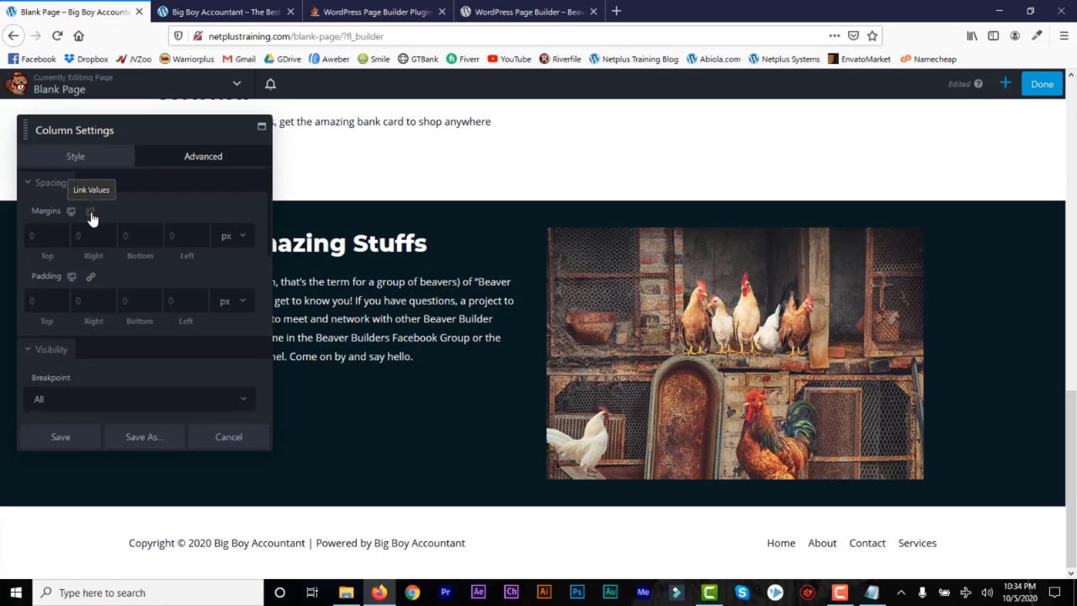
left_click(47, 235)
type("20")
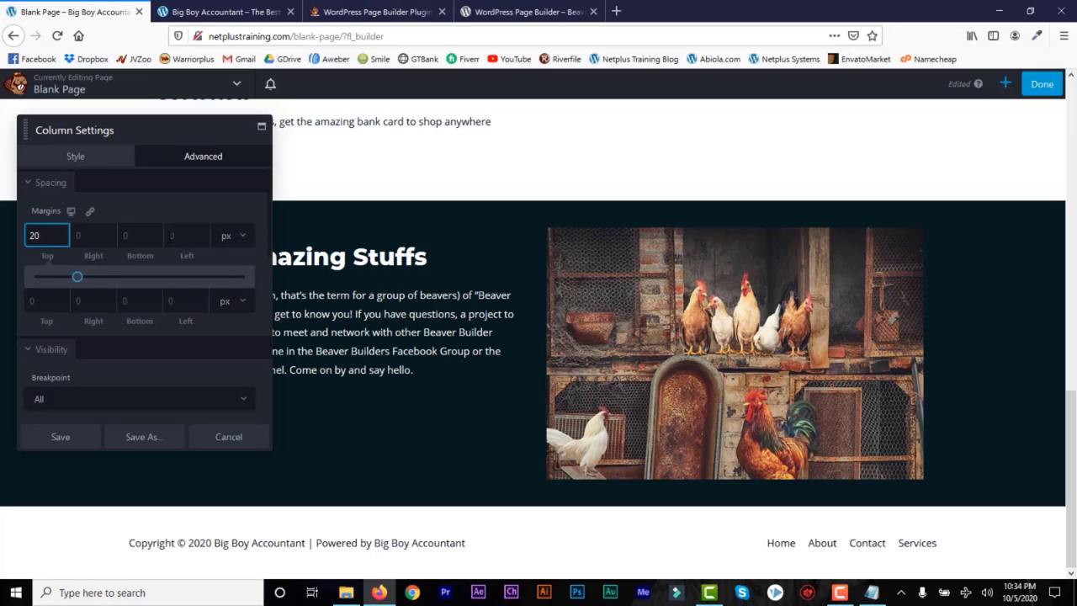
left_click(90, 211)
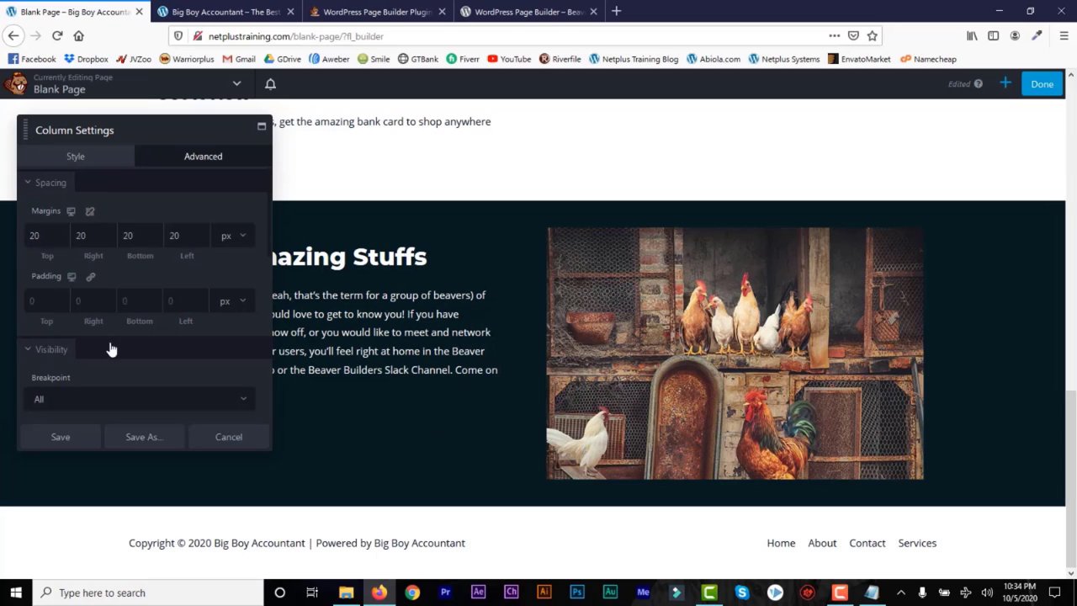
left_click(65, 444)
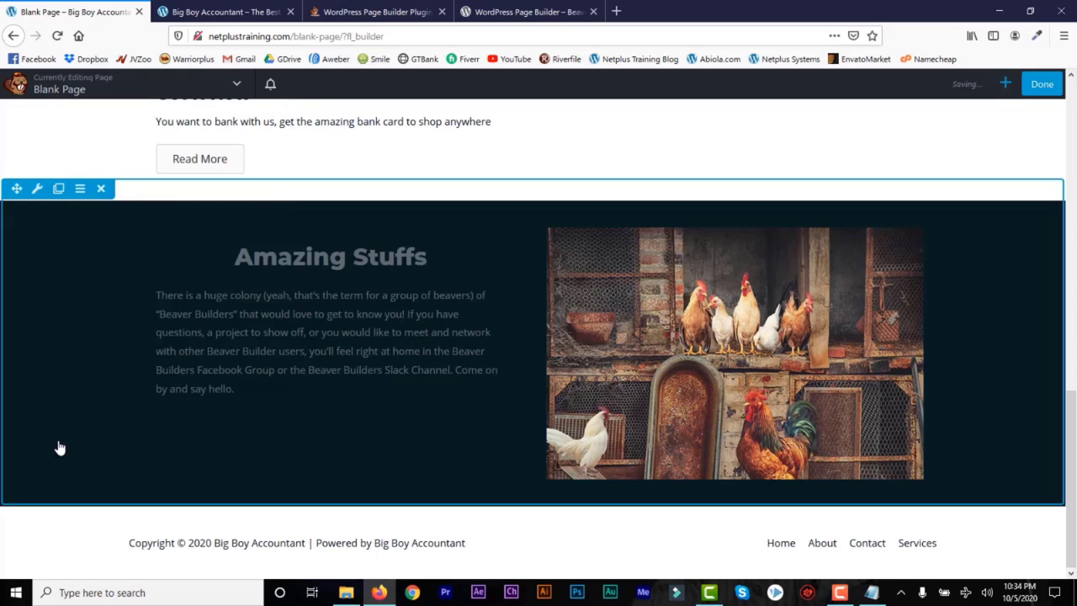
left_click_drag(1075, 430, 1076, 315)
scroll(1074, 313, "down", 4)
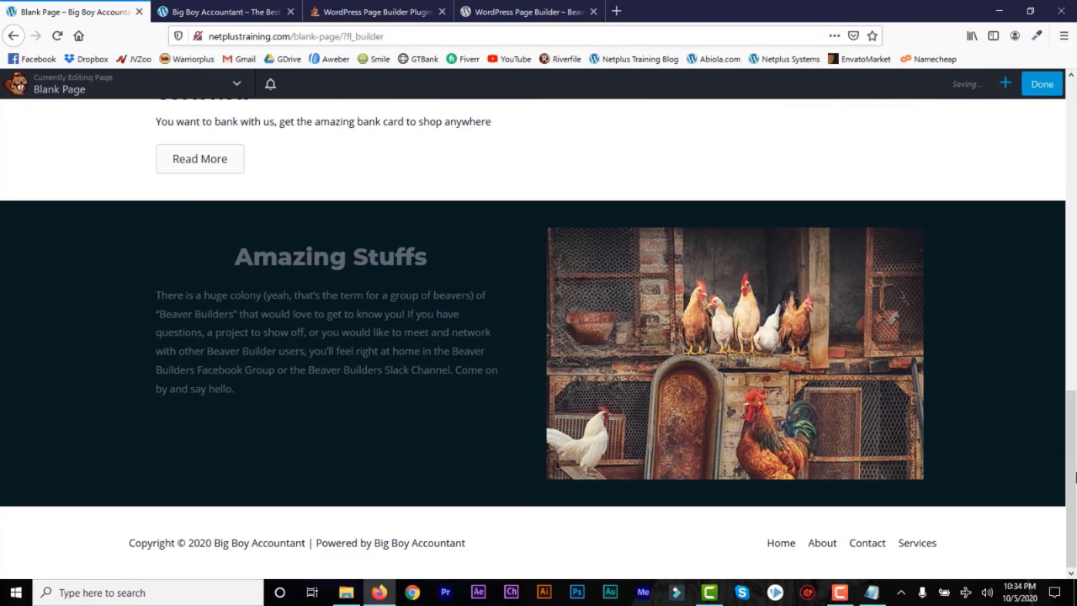
left_click(1006, 84)
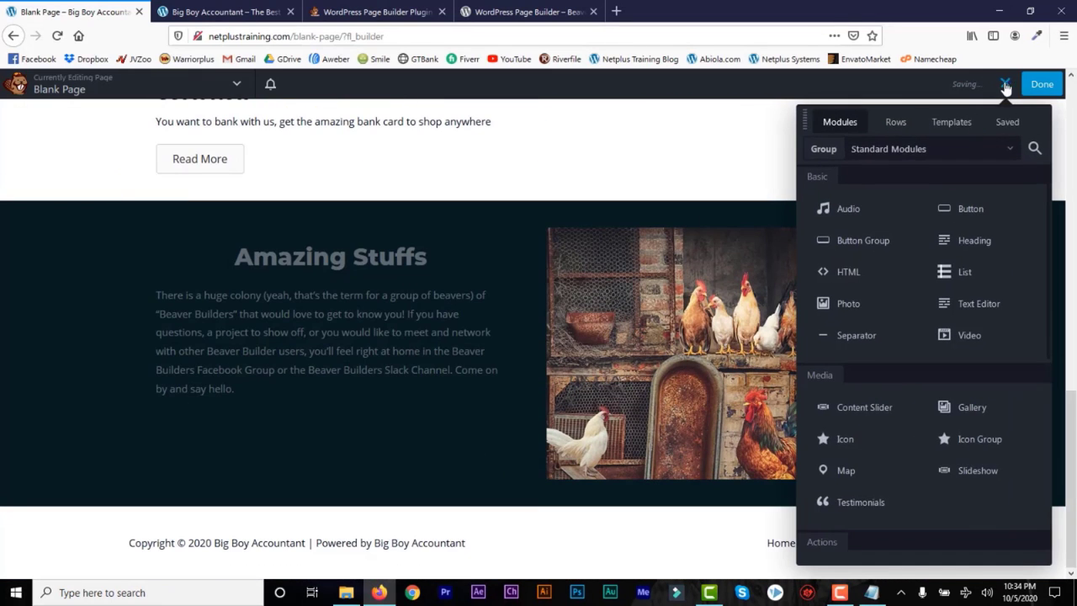
Step: Add a new row below Amazing Stuffs and split it into three columns
left_click(897, 123)
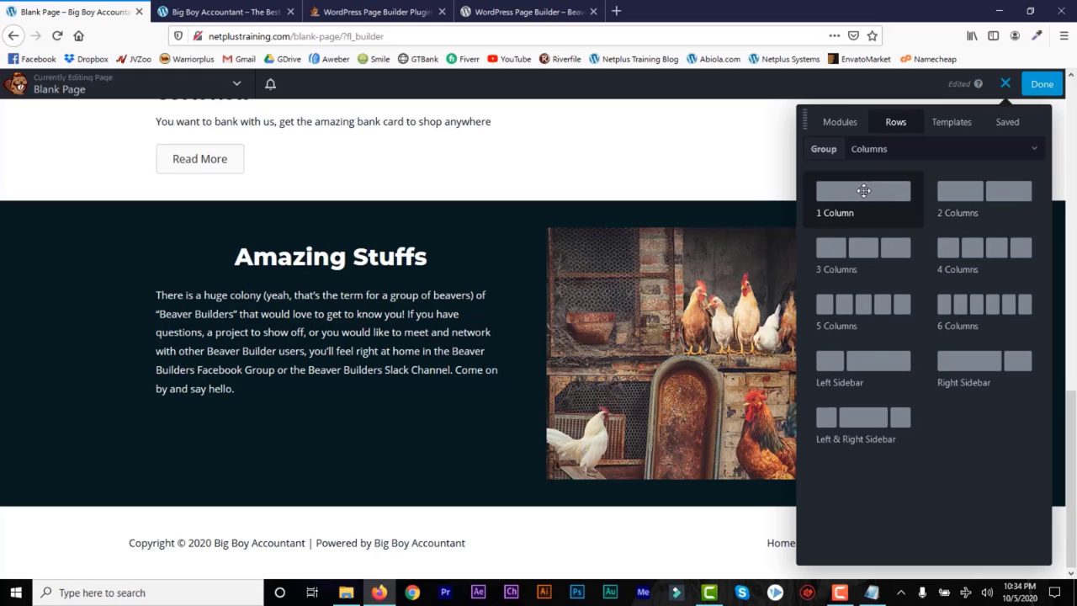
left_click_drag(863, 187, 586, 505)
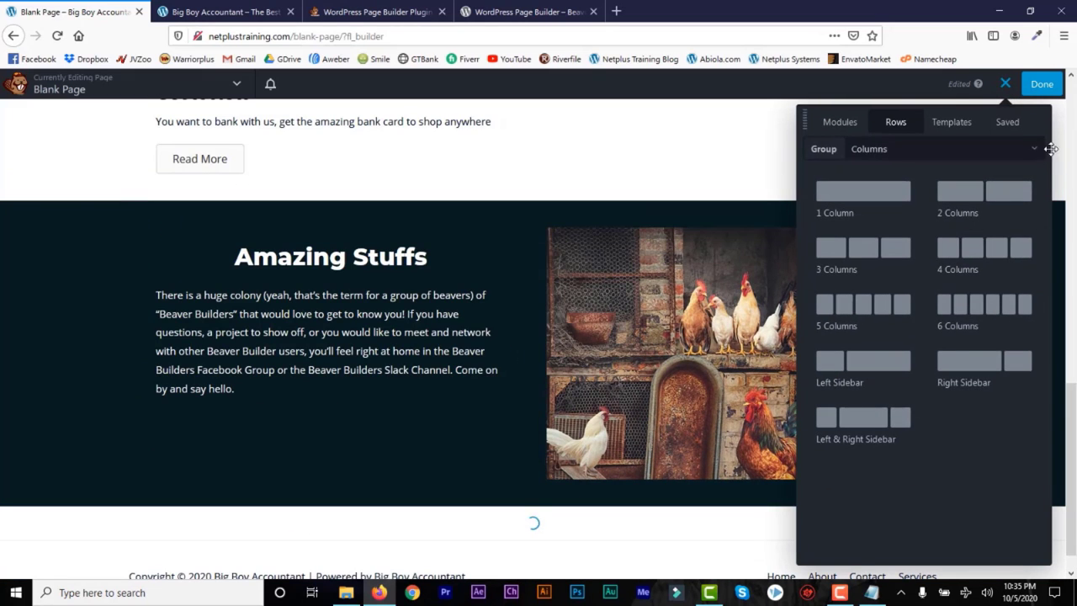
left_click_drag(1074, 441, 1074, 484)
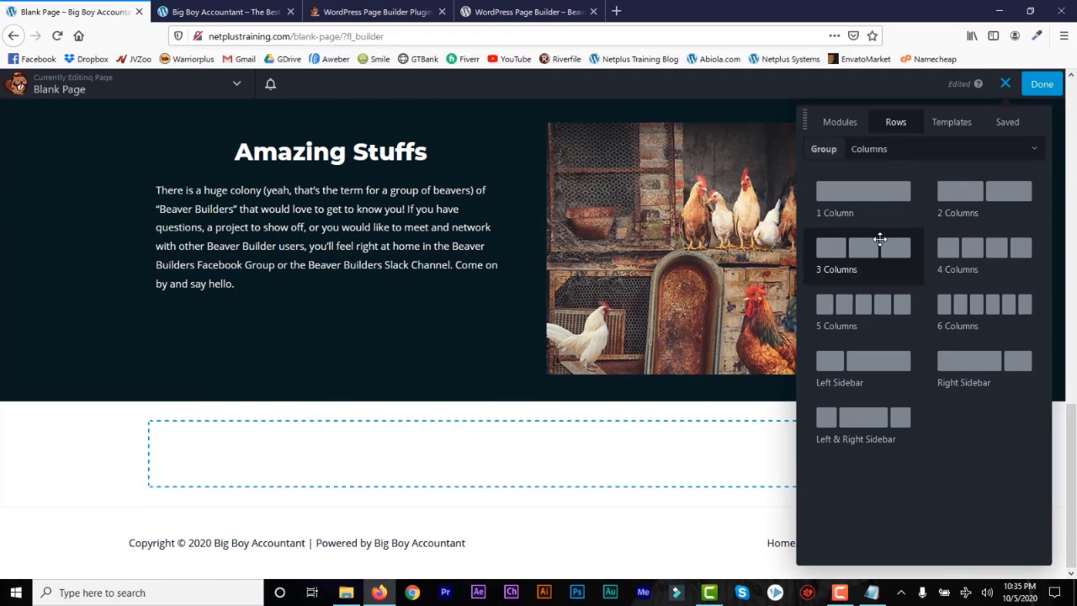
left_click_drag(880, 241, 566, 450)
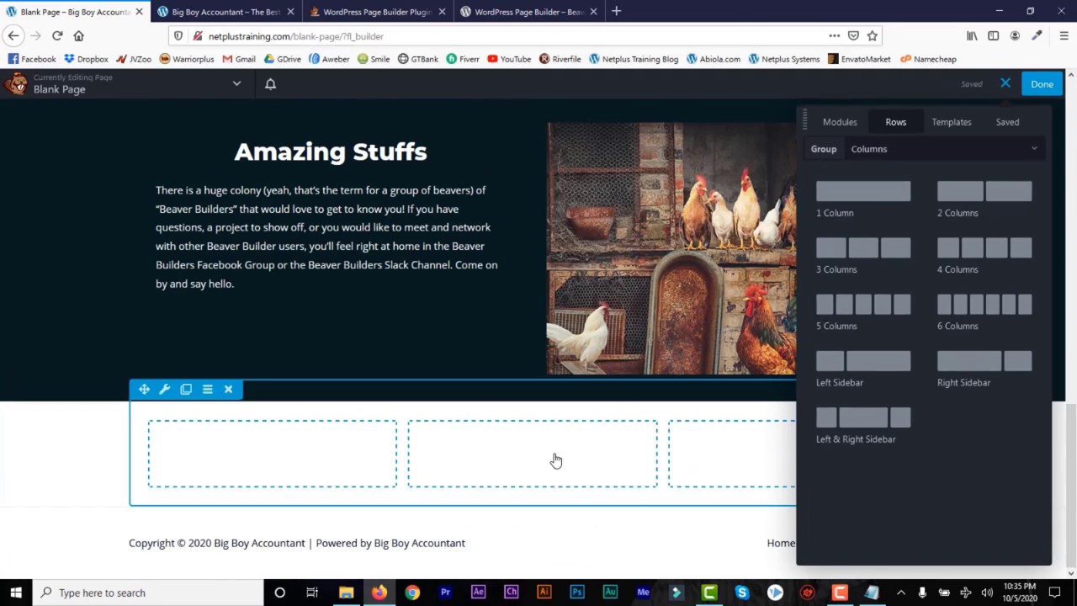
left_click(844, 122)
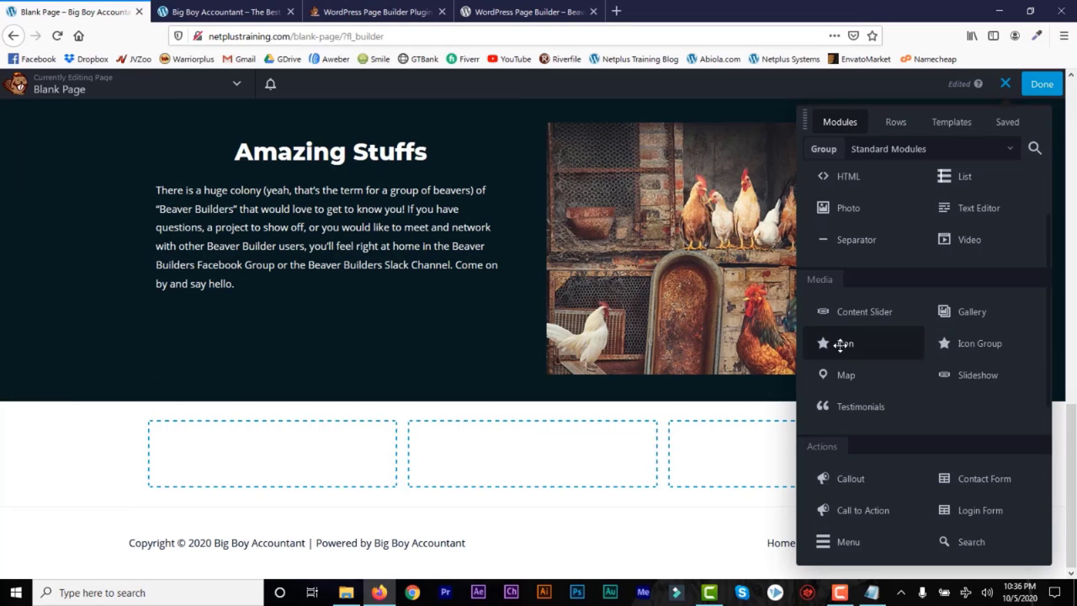
Step: Put a centred, dark teal calendar Icon of size 67 in the first column
left_click_drag(844, 344, 301, 455)
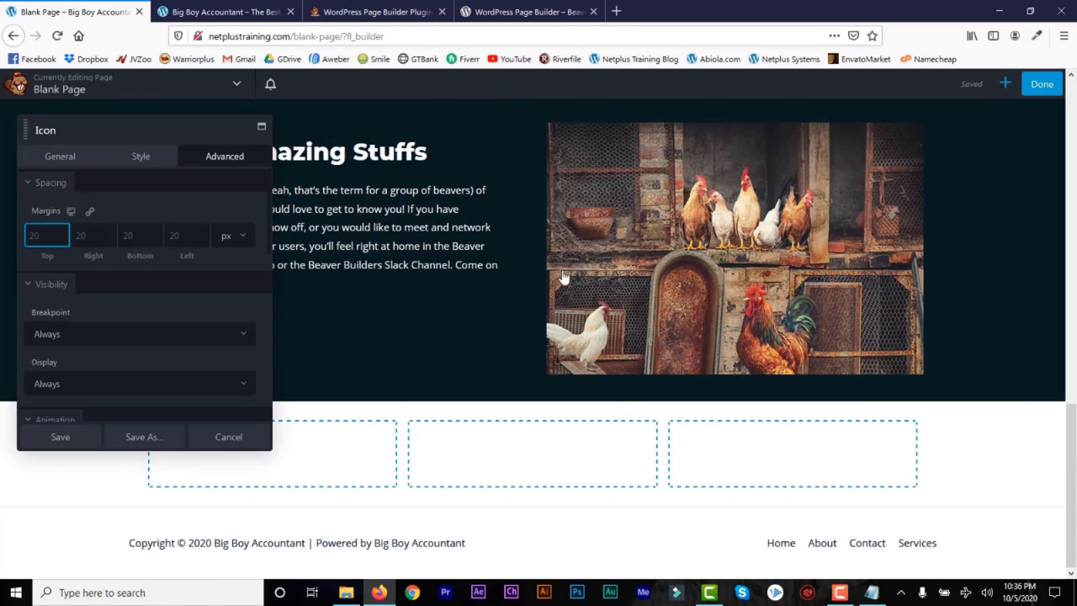
left_click(69, 159)
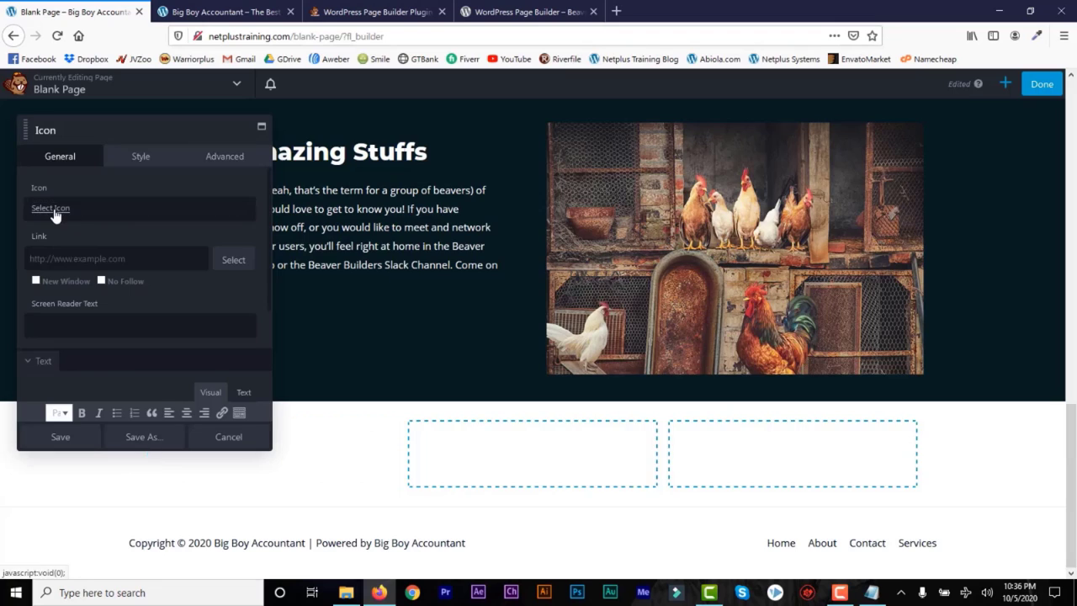
left_click(52, 211)
left_click(378, 400)
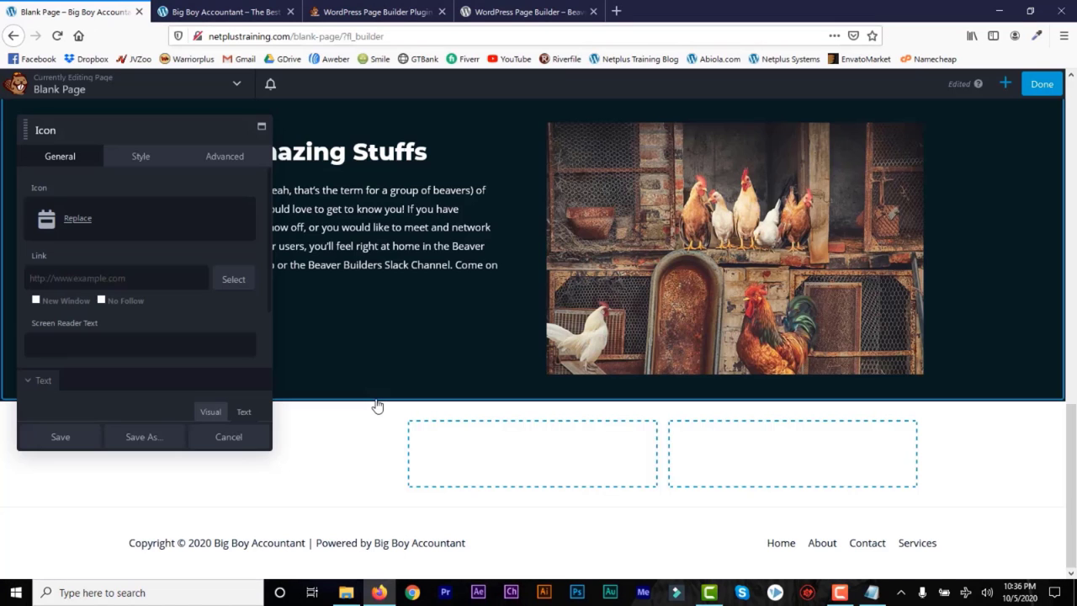
left_click(139, 156)
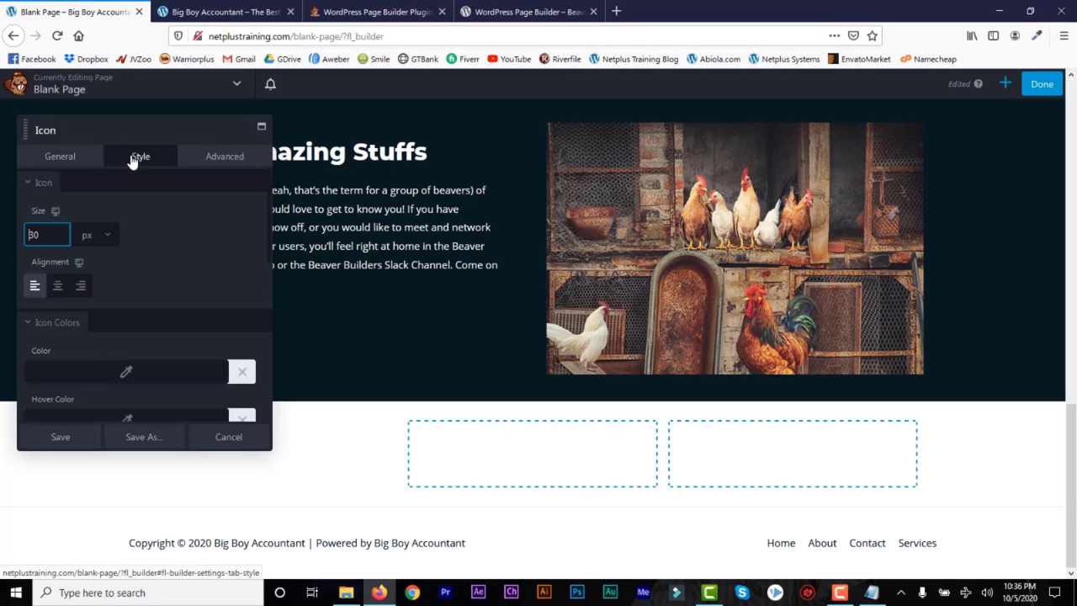
left_click(34, 235)
type("6")
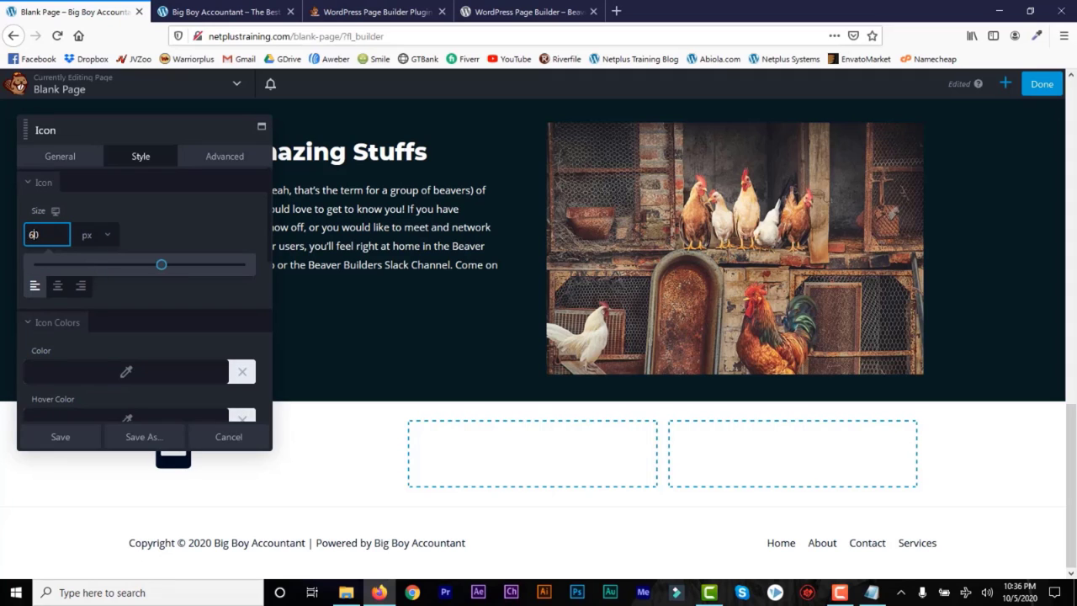
type("7")
left_click(57, 287)
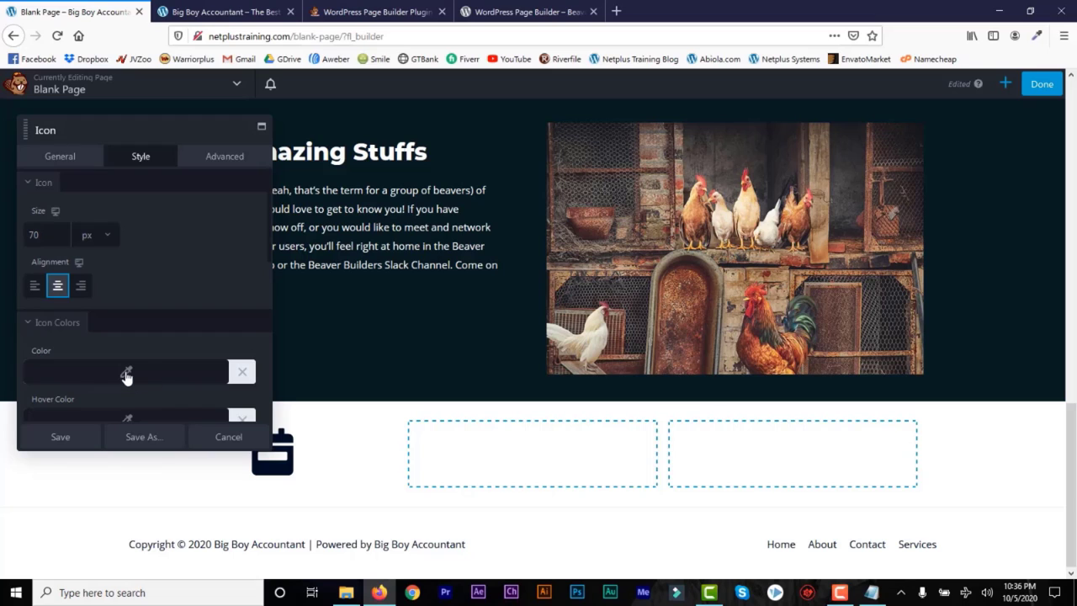
left_click(126, 375)
left_click(131, 292)
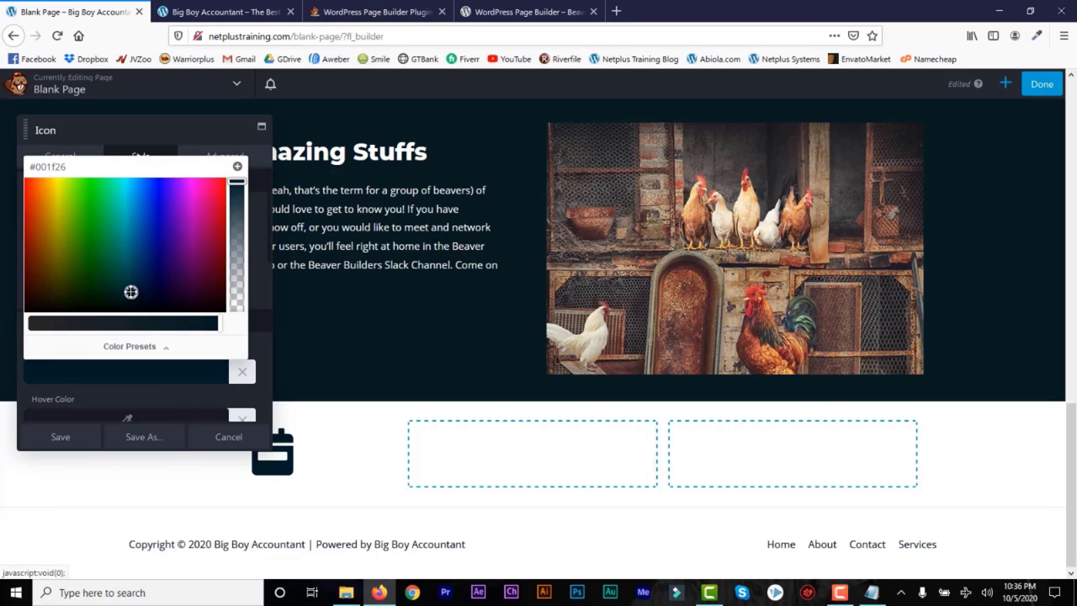
left_click(69, 441)
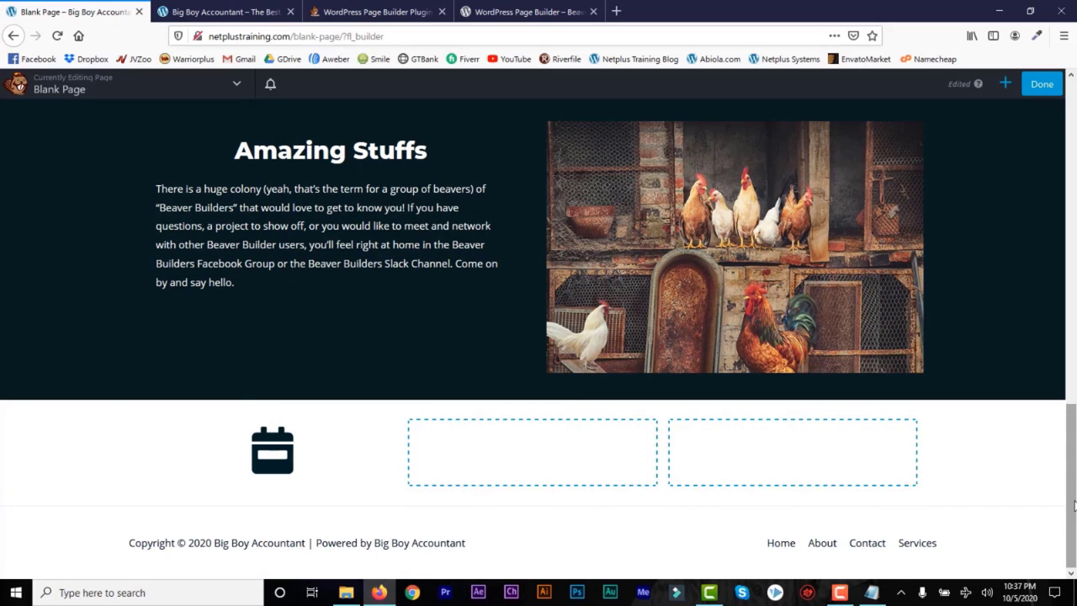
Step: Duplicate the calendar icon twice, moving copies into the middle and right columns
left_click(202, 426)
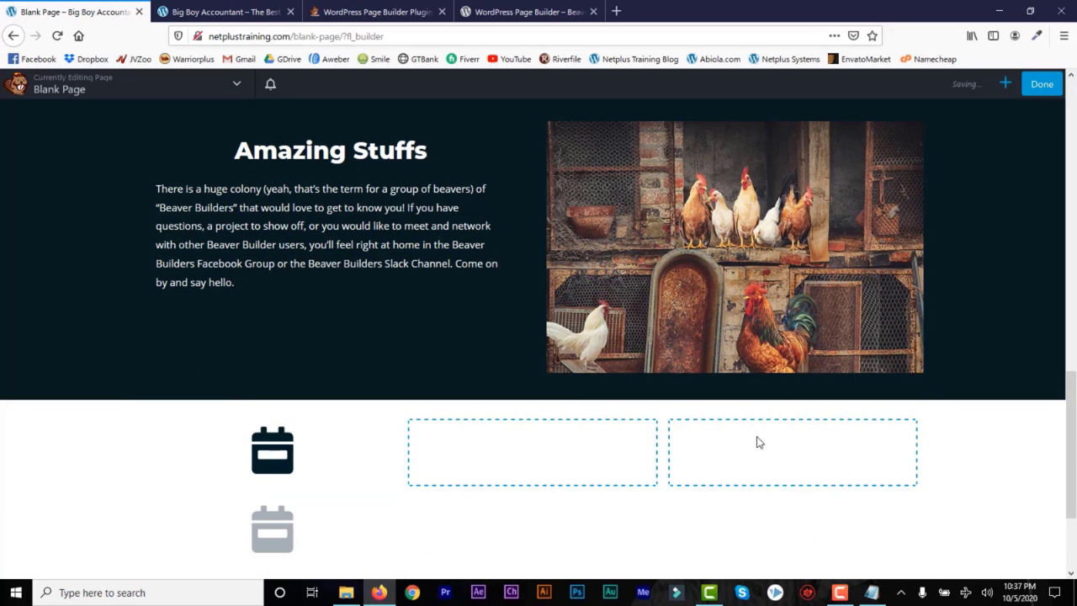
scroll(222, 400, "down", 2)
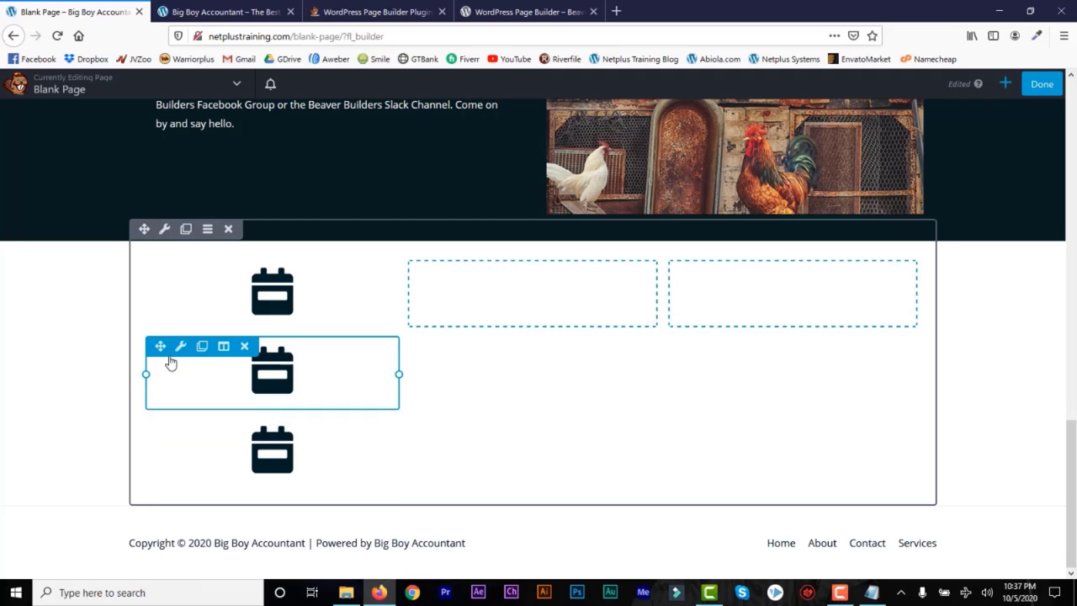
left_click_drag(161, 347, 495, 290)
left_click_drag(160, 427, 677, 404)
Step: Change the middle icon to a camera and the right icon to a box, then save
left_click(442, 428)
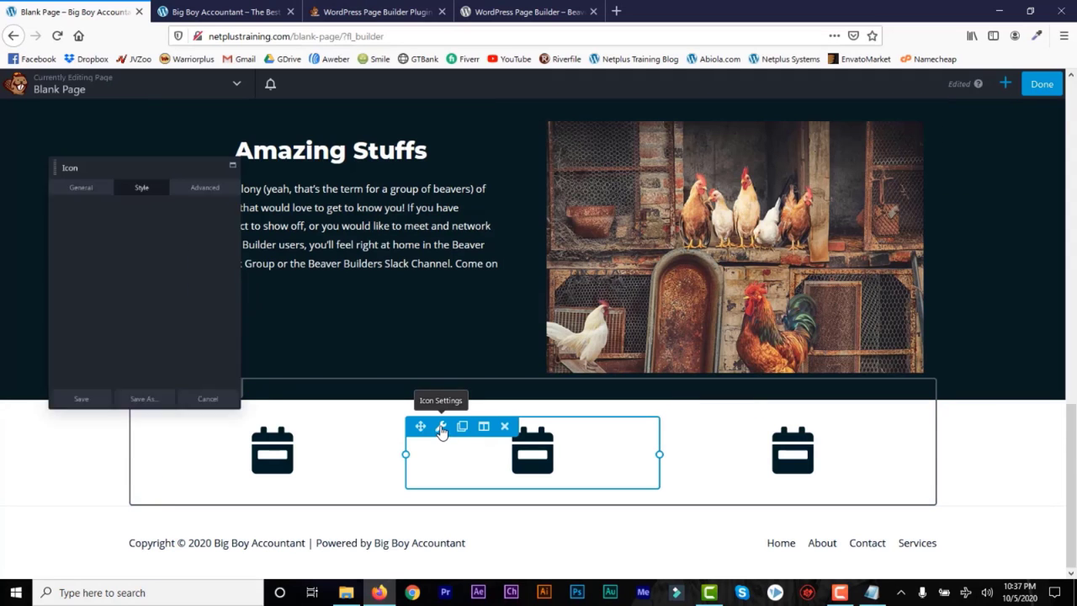
left_click(74, 158)
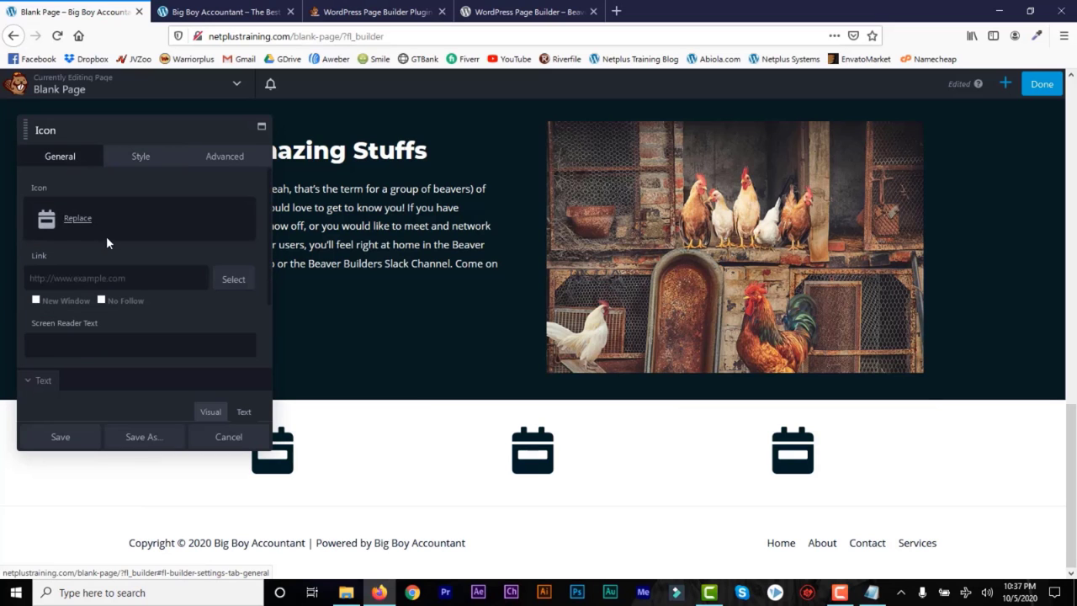
left_click(79, 218)
left_click(467, 397)
mouse_move(762, 463)
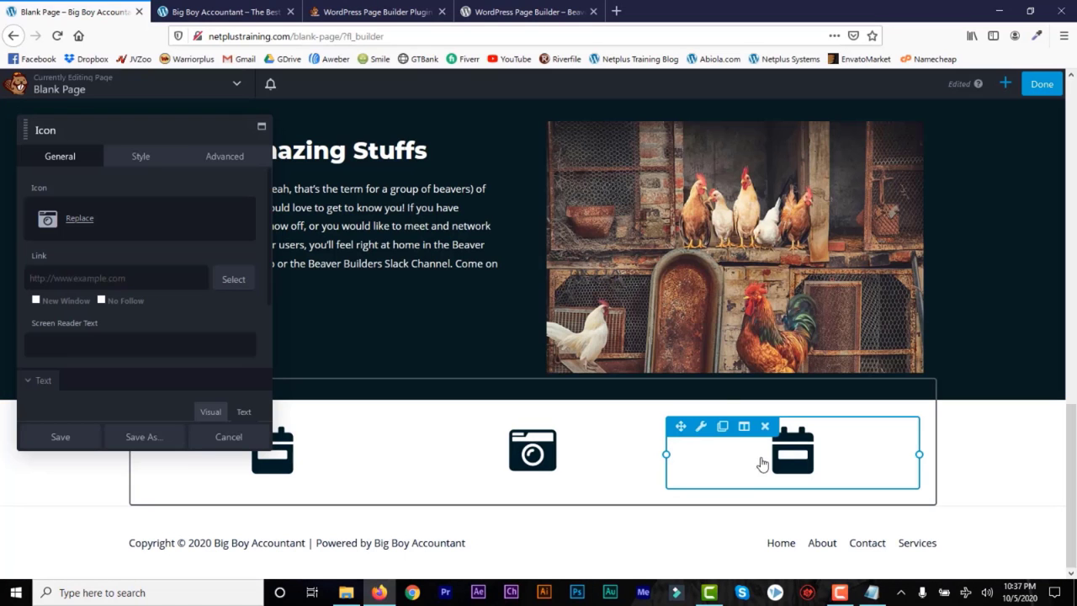
left_click(702, 430)
left_click(80, 219)
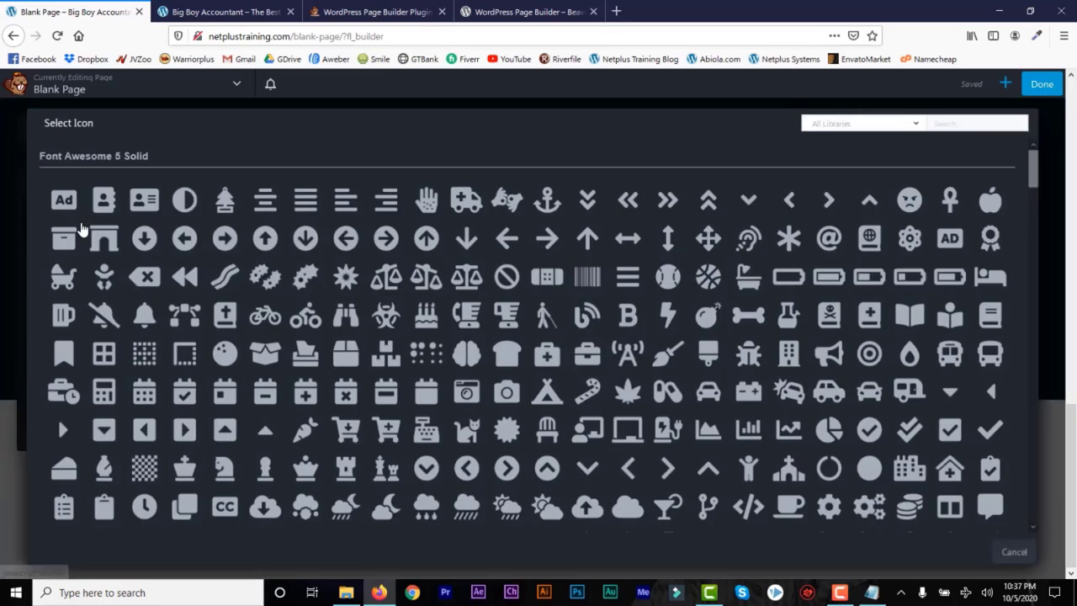
left_click(334, 368)
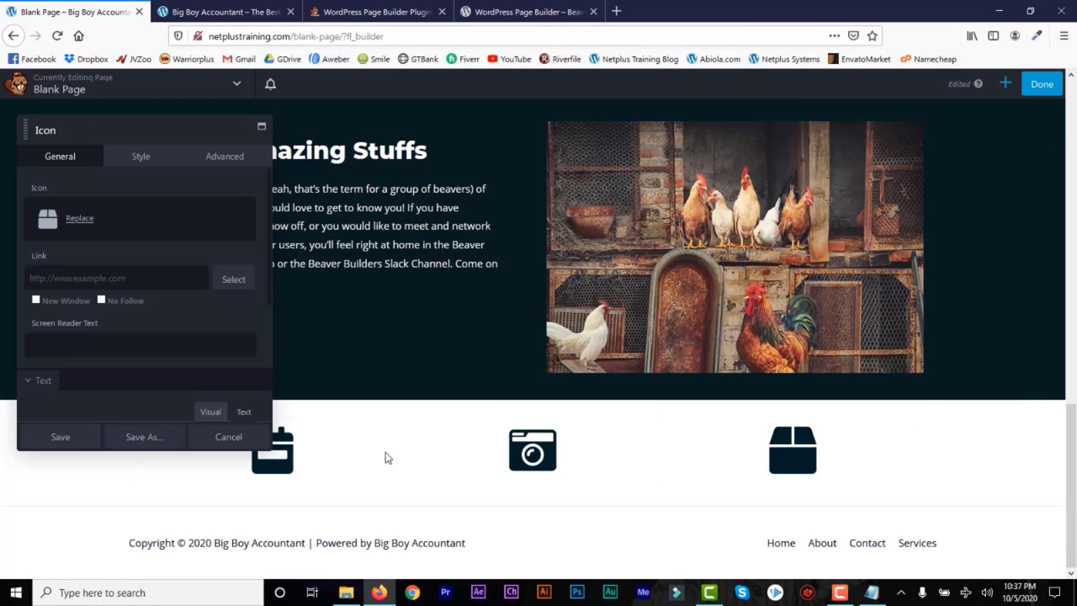
left_click(60, 436)
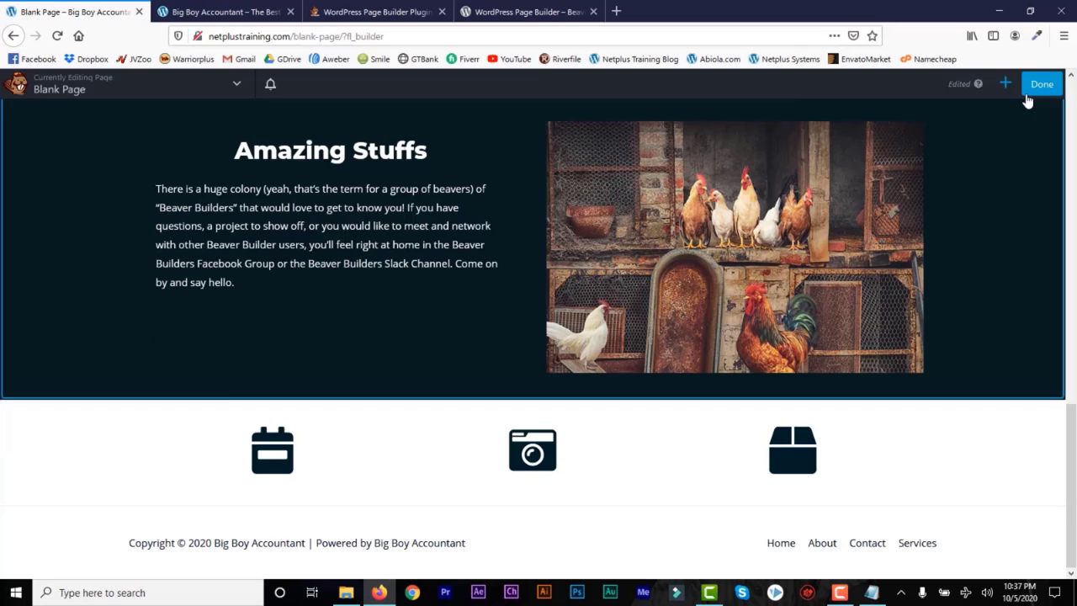
Step: Add a centred text block under the left icon with a Photo Opener line and a trimmed sample paragraph
left_click(1005, 83)
left_click_drag(977, 207, 320, 404)
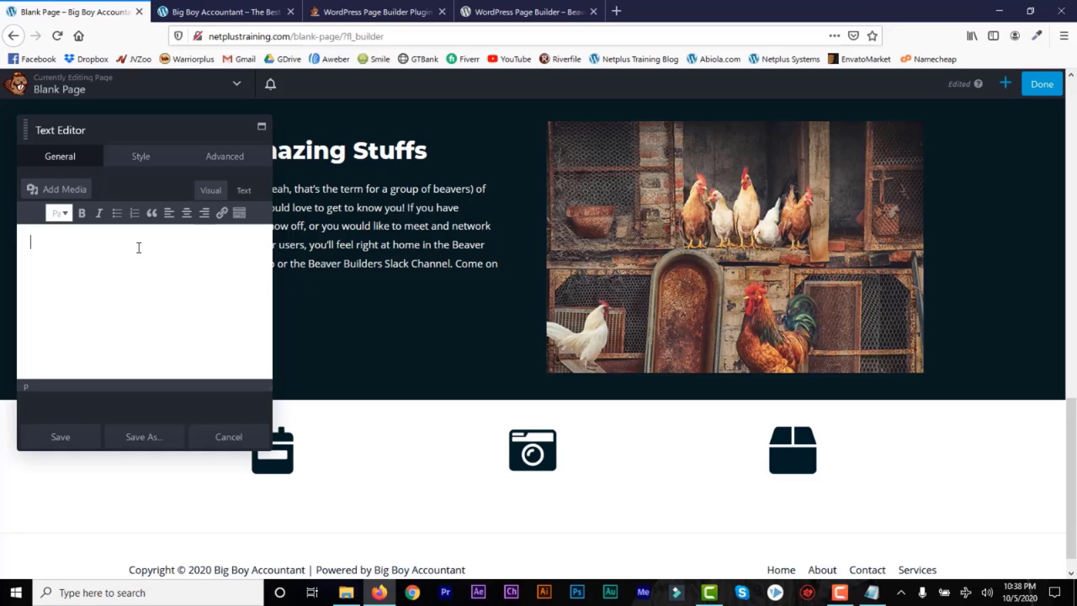
type("Phg")
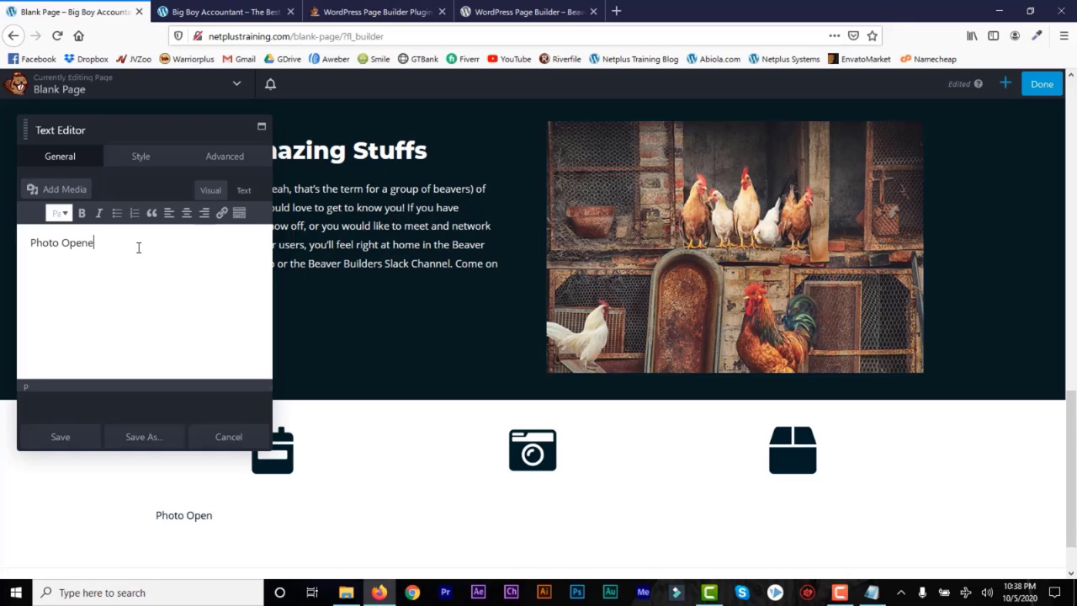
type("There is a huge colony (yeah, that’s the term for a group of beavers) of \"Beaver Builders\" that would love to get to know you! If you have questions, a project to show off, or you would like to meet and network with other Beaver Builder users, you’ll feel right at home in the Beaver Builders Facebook Group or the Beaver Builders Slack Channel. Come on by and say hello.")
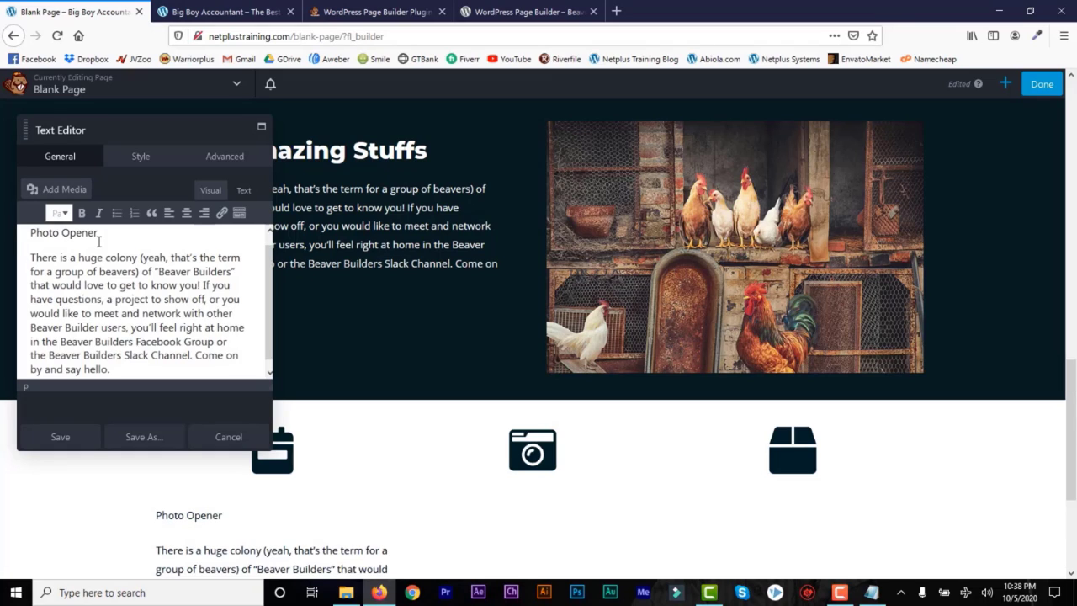
triple_click(108, 241)
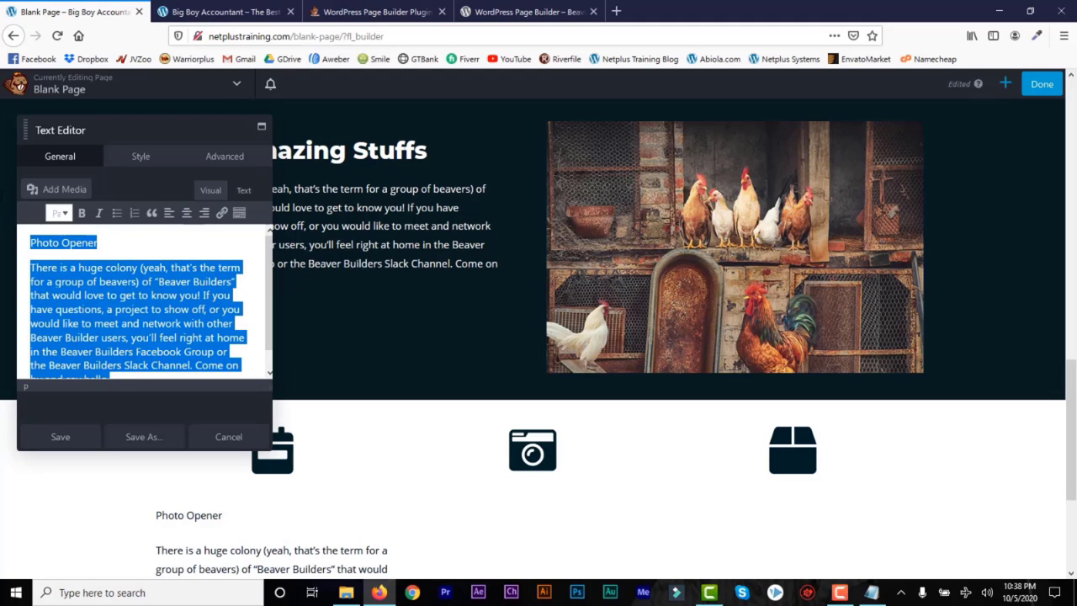
key("ctrl+a")
left_click(186, 213)
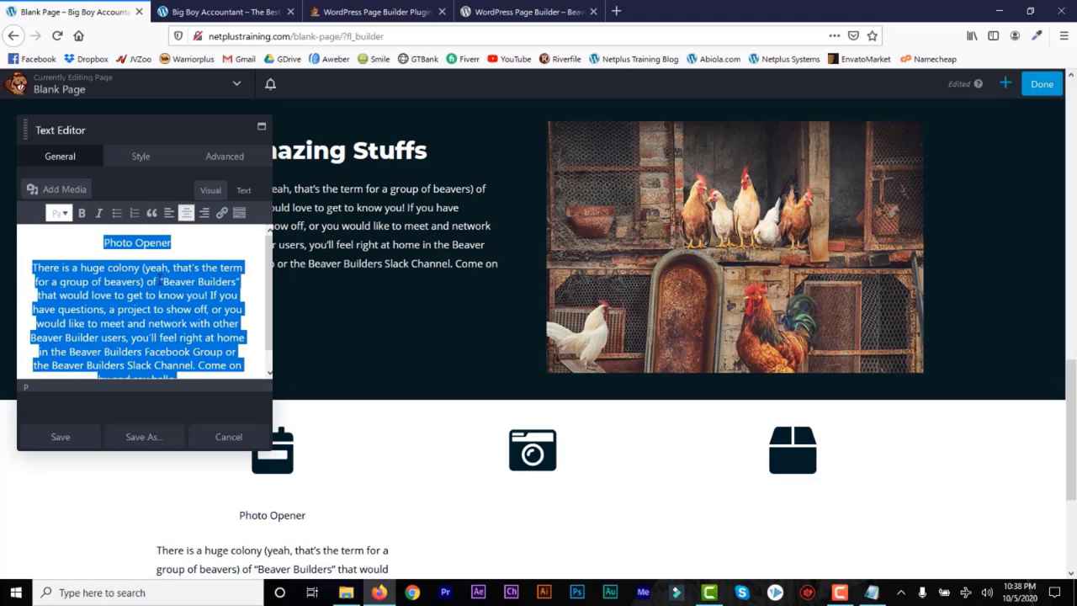
left_click(153, 281)
left_click_drag(147, 282, 228, 423)
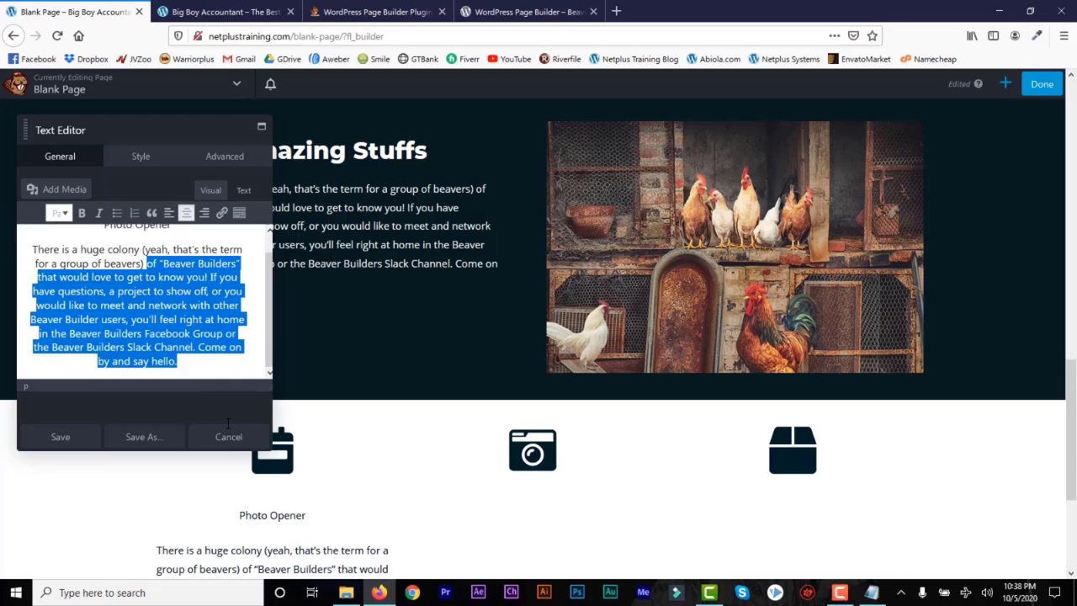
key("BackSpace")
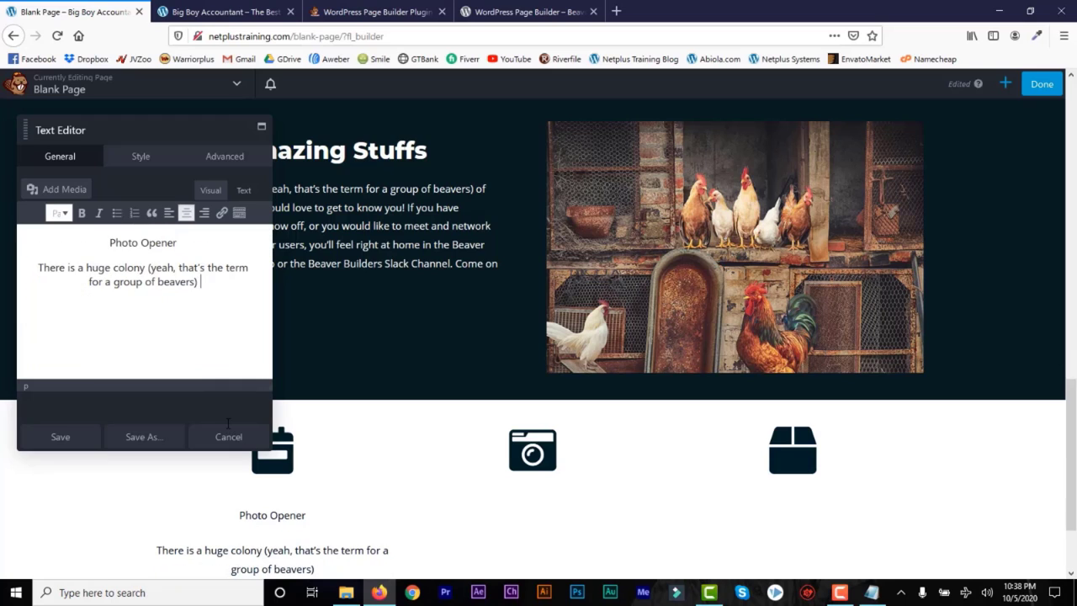
Step: Make Photo Opener a Heading 3, set the text colour to a very dark blue-black, and save
triple_click(98, 251)
left_click(59, 213)
left_click(92, 316)
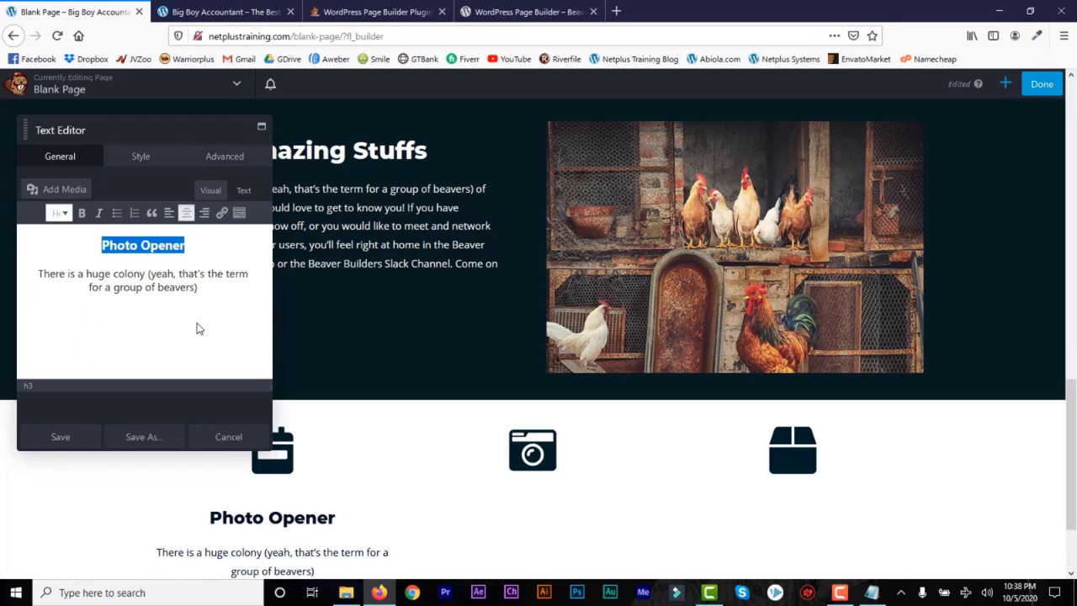
left_click(139, 158)
left_click(125, 211)
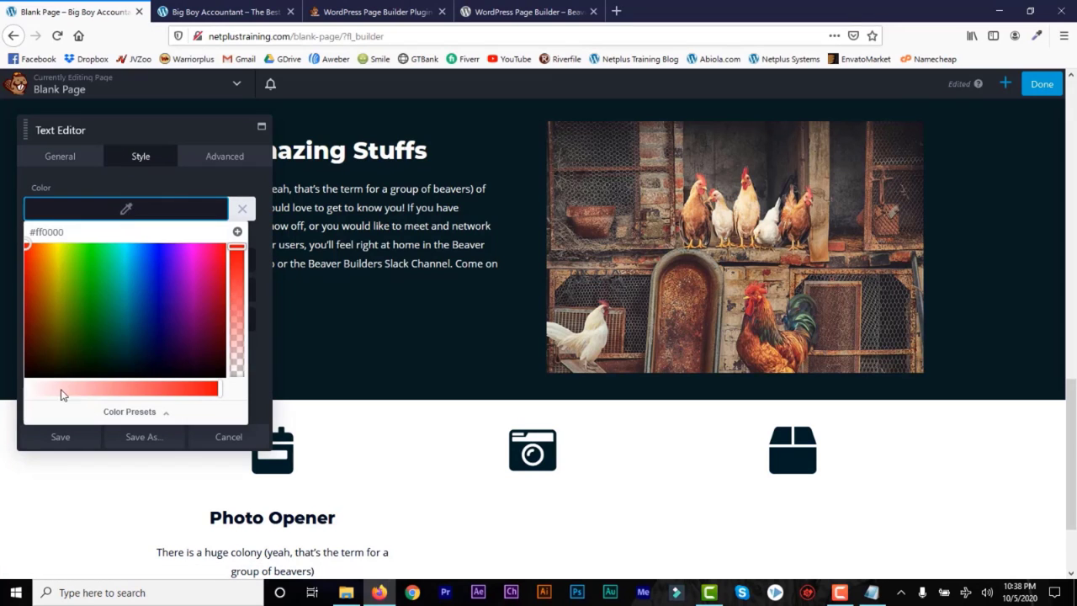
left_click(34, 374)
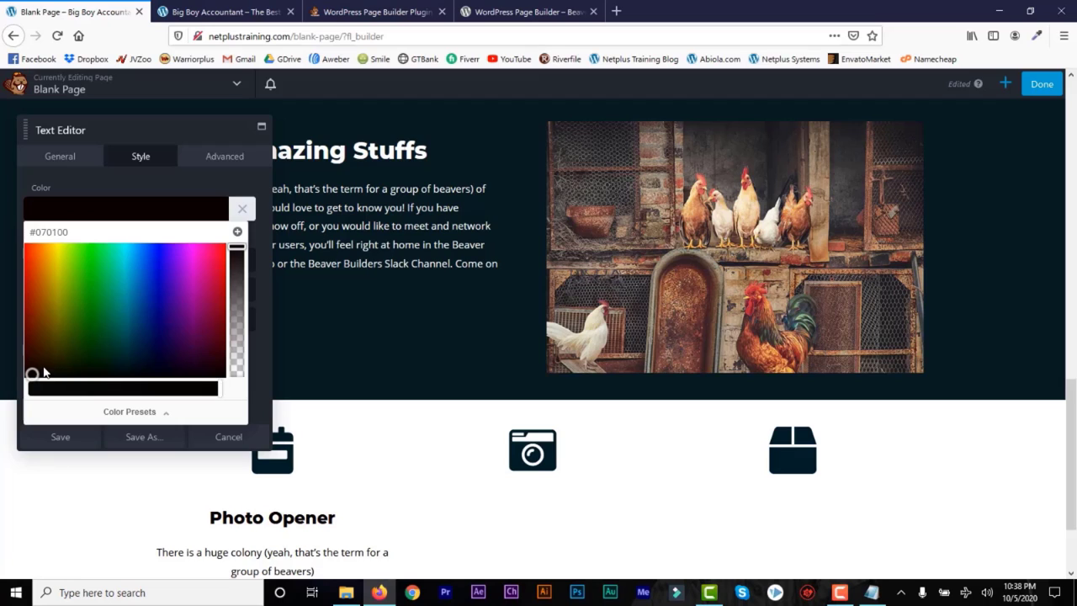
left_click_drag(92, 376, 130, 363)
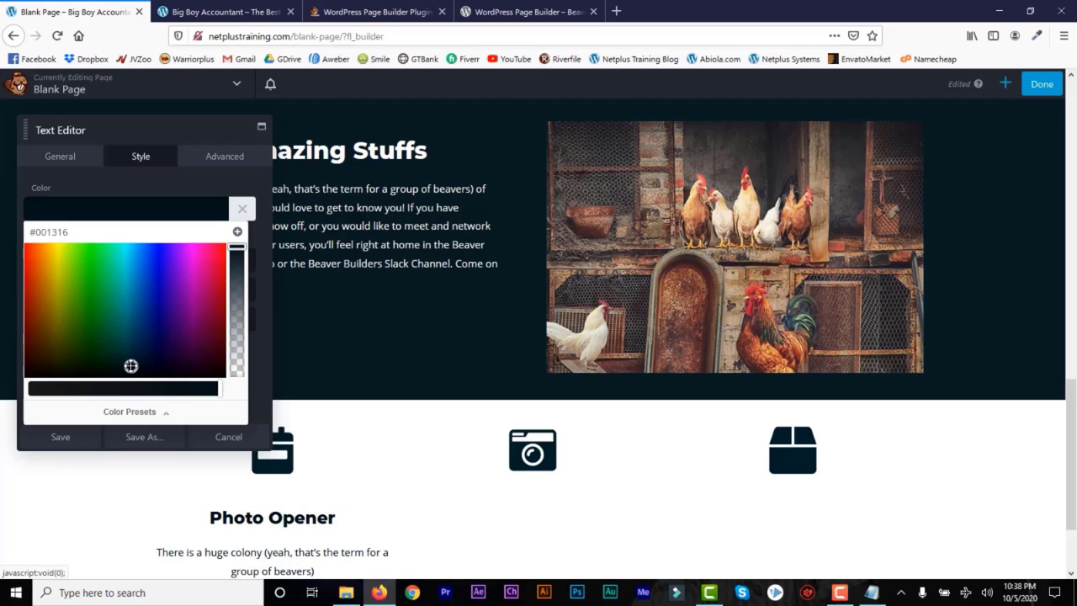
left_click(66, 437)
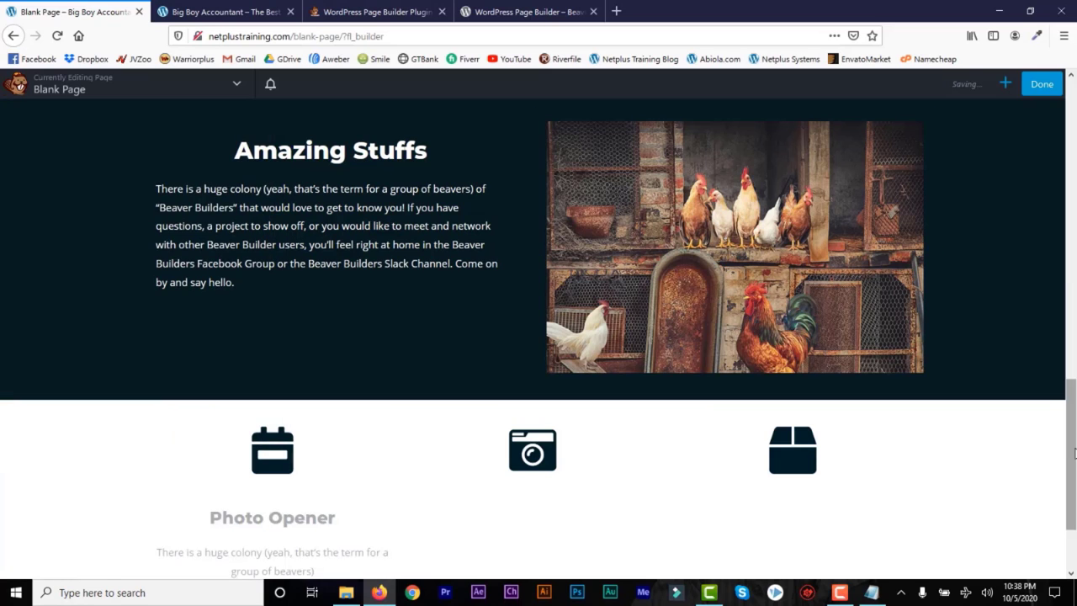
Step: Duplicate the Photo Opener text block and place copies under the camera and box icons
scroll(269, 433, "down", 3)
left_click(202, 389)
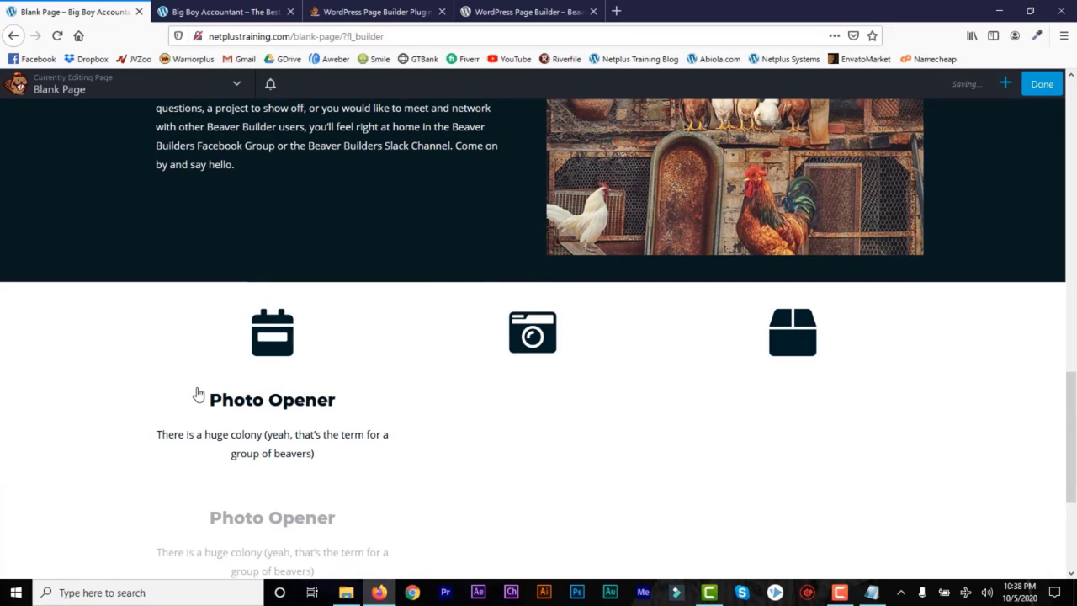
left_click_drag(161, 386, 533, 374)
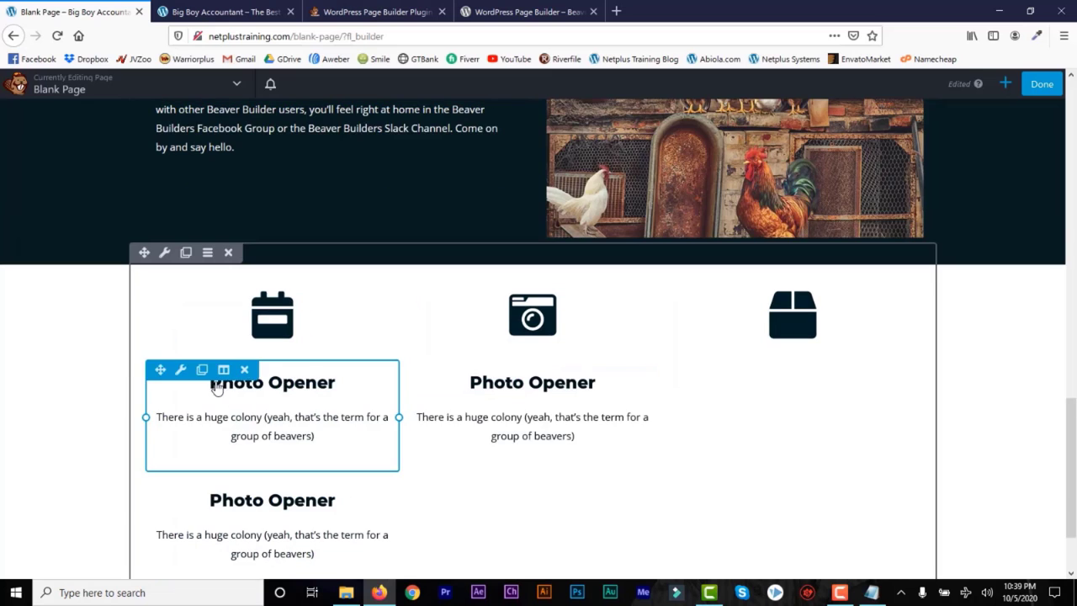
left_click_drag(159, 367, 735, 382)
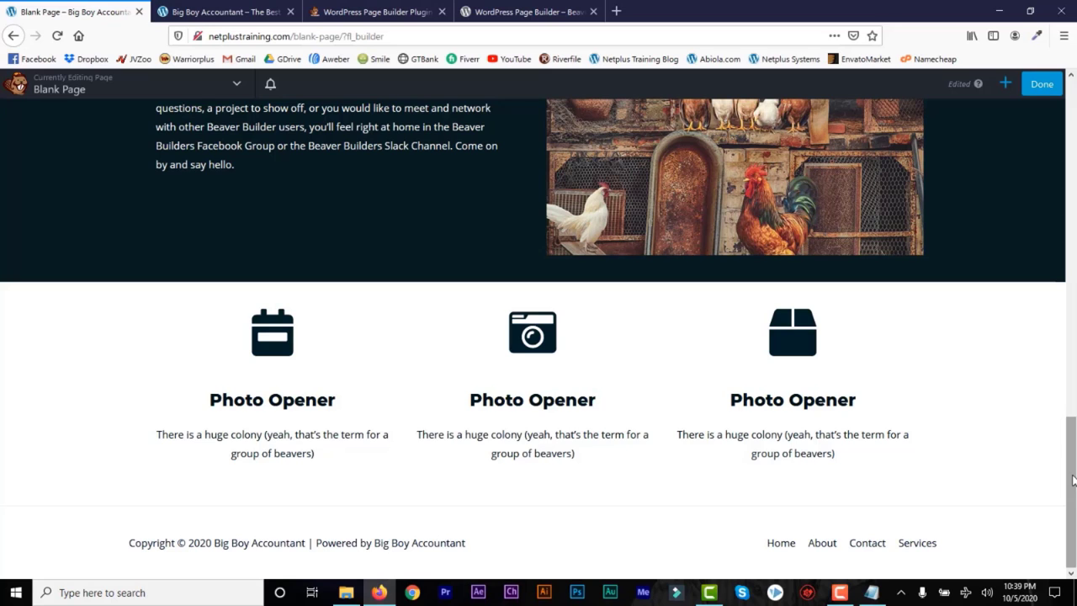
Step: Add a full-width one-column row below the Photo Opener row
left_click(1005, 83)
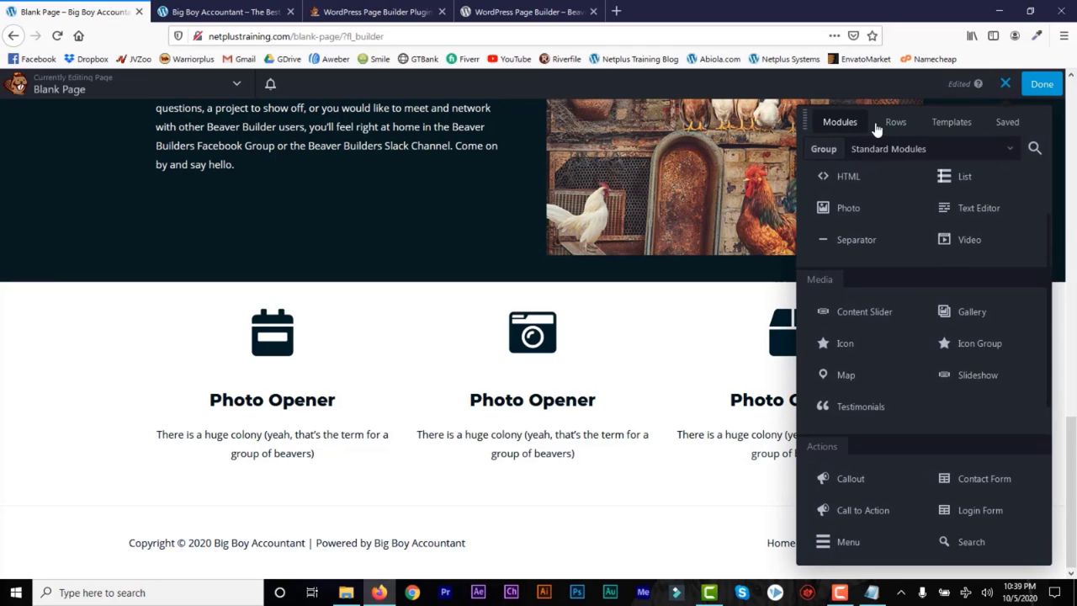
left_click(896, 122)
left_click_drag(847, 193, 511, 501)
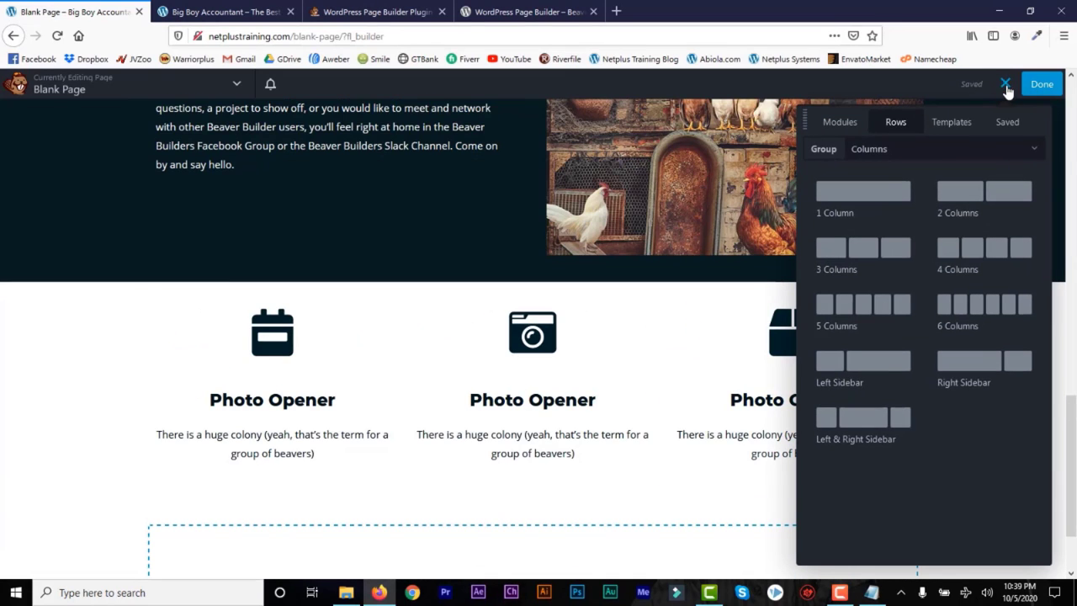
scroll(1071, 497, "down", 2)
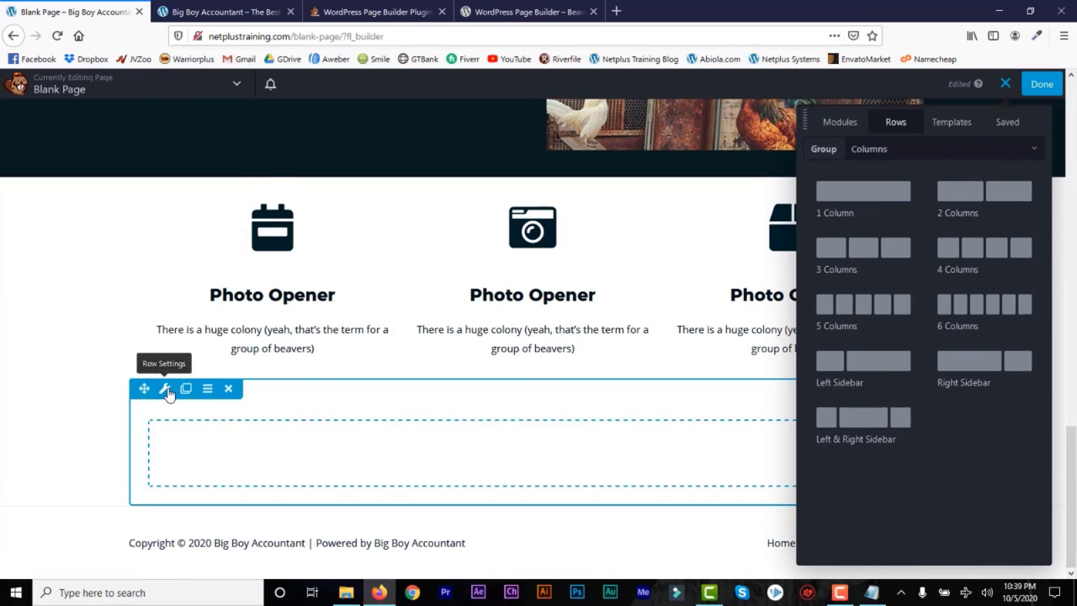
left_click(163, 387)
left_click(250, 222)
left_click(230, 249)
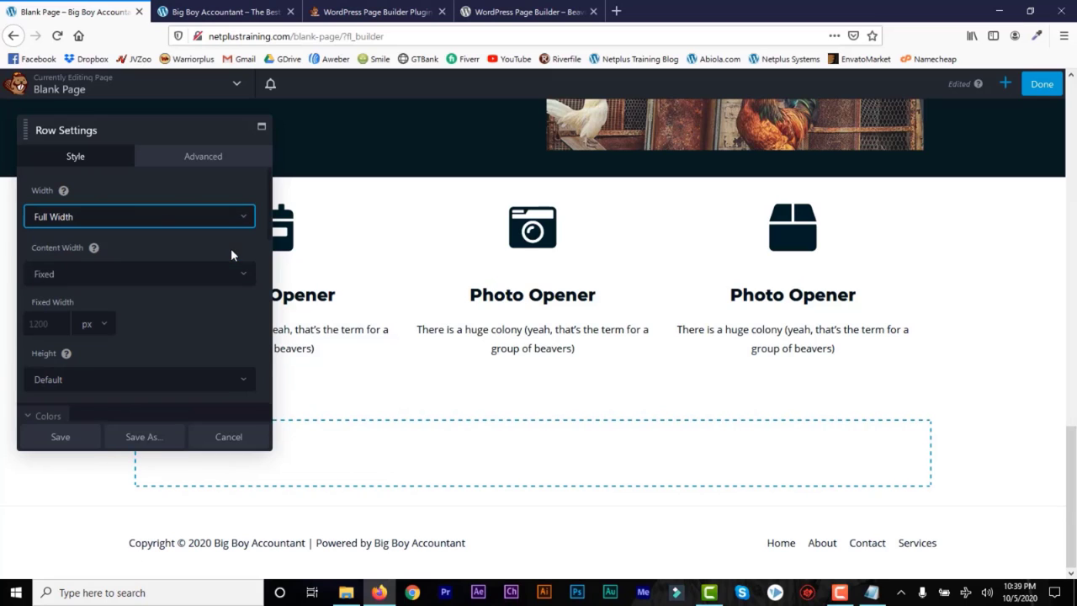
left_click_drag(270, 232, 263, 267)
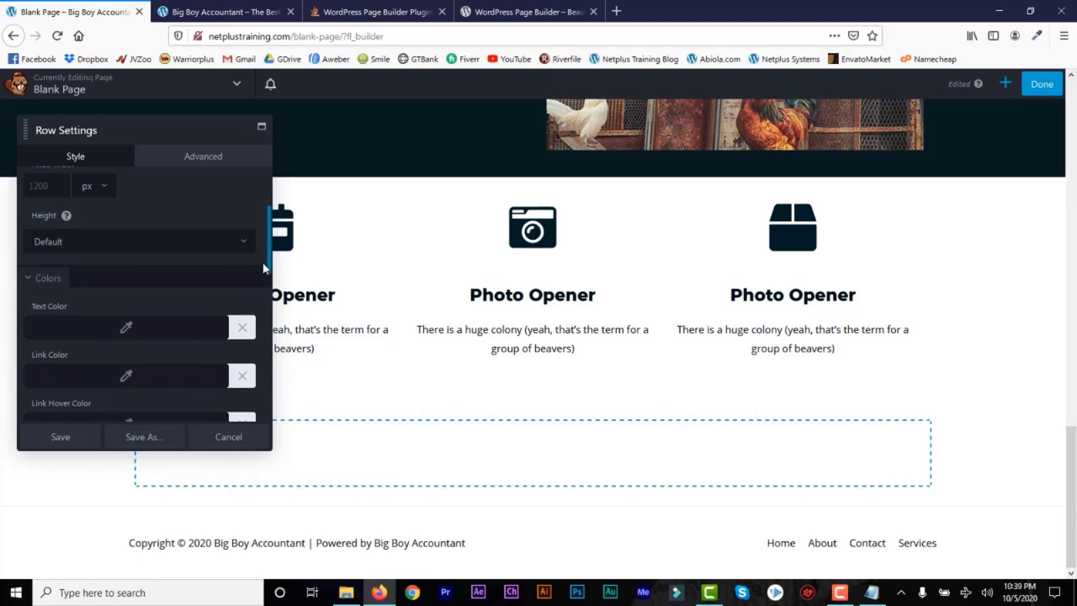
Step: Sample the dark #071c1e colour from the photo row and save it as the bottom row's colour background
left_click(1036, 36)
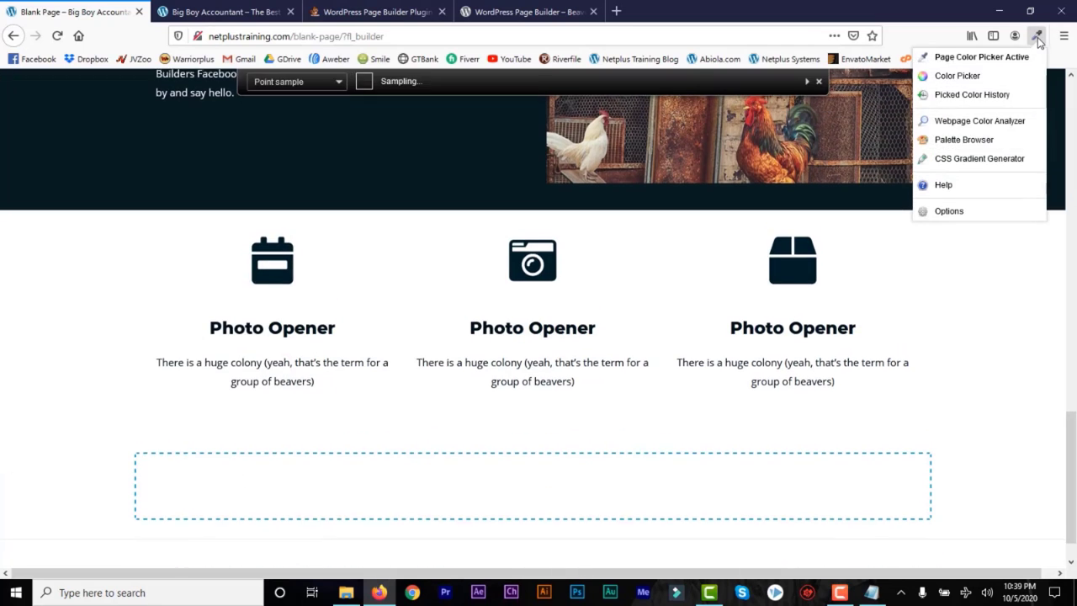
left_click(492, 160)
left_click(34, 422)
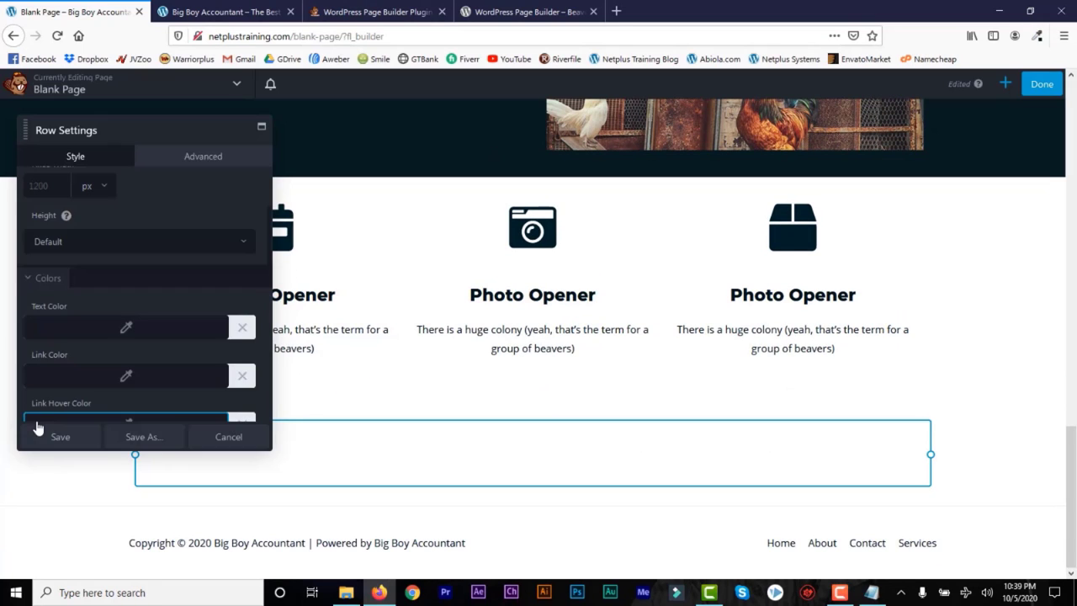
left_click(234, 441)
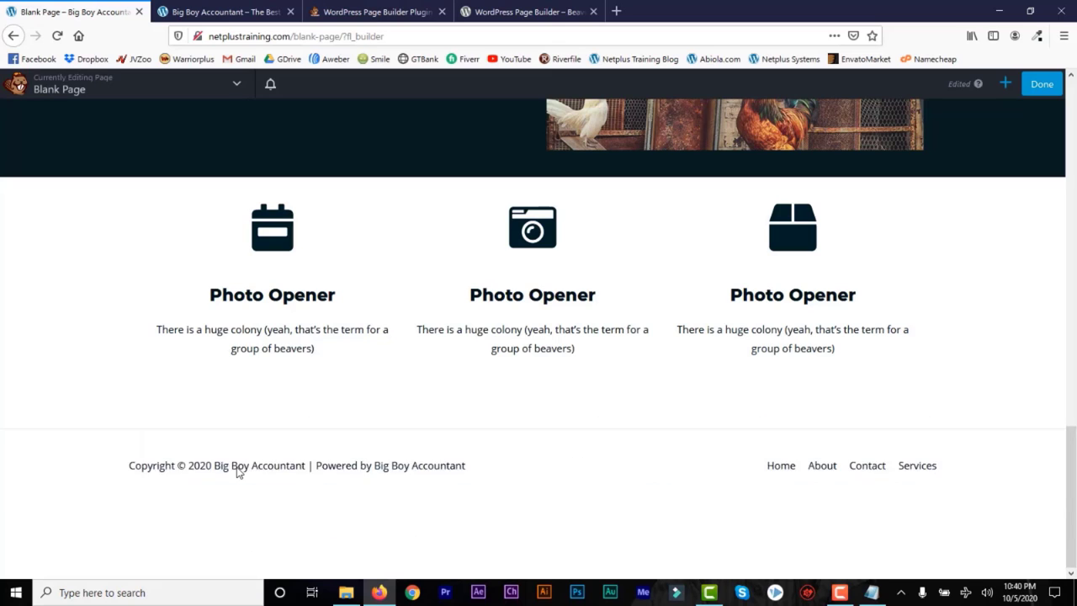
left_click(165, 389)
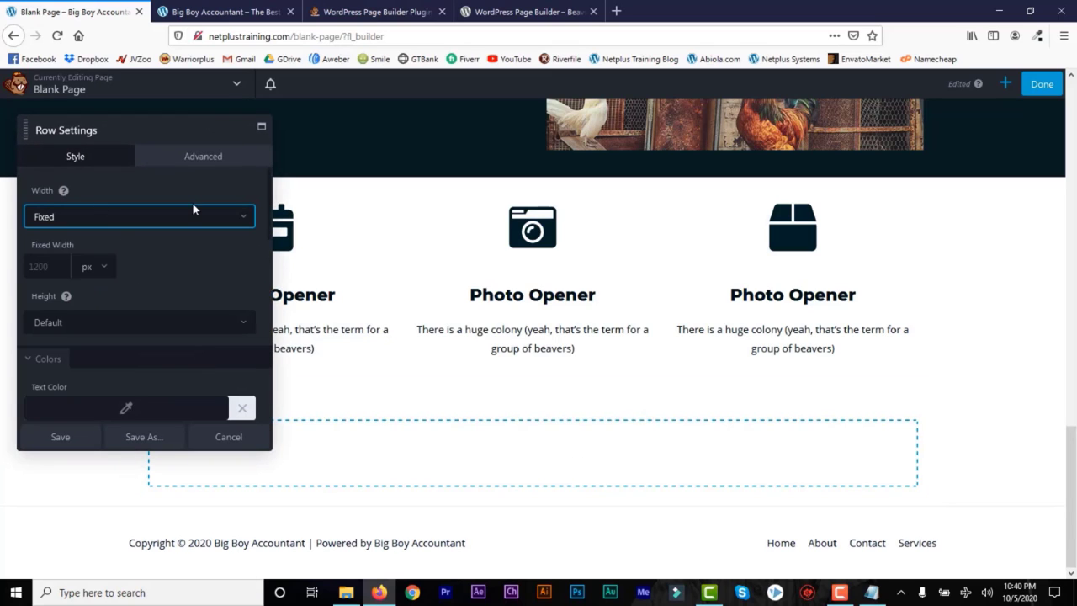
left_click_drag(268, 234, 263, 328)
left_click(163, 326)
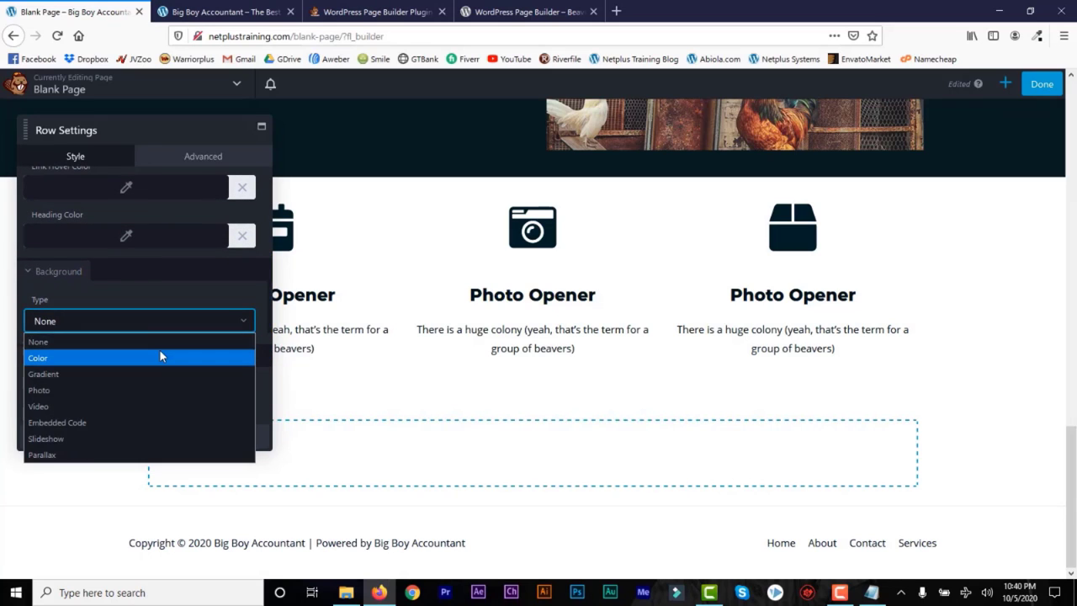
left_click(159, 350)
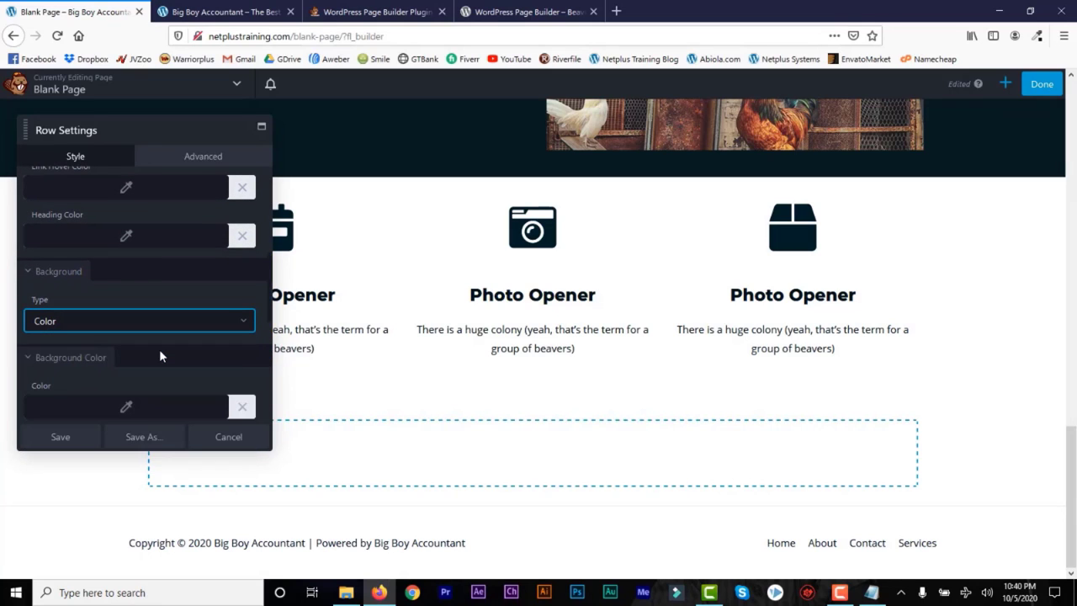
left_click(129, 409)
key("ctrl+v")
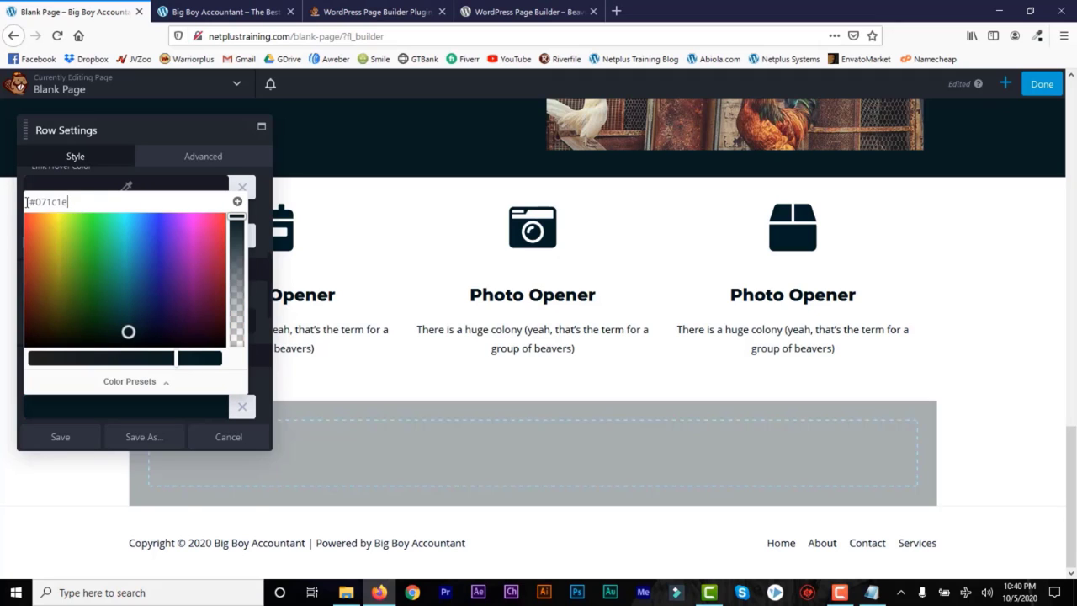
left_click(60, 437)
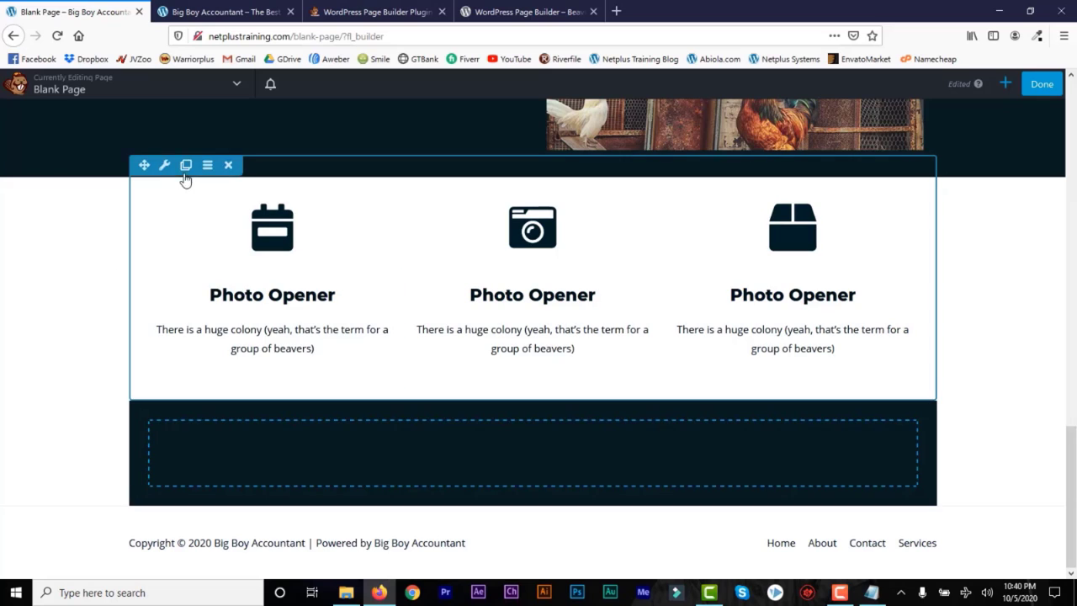
Step: Link the icon row's padding values and enter 50
left_click(165, 169)
left_click(199, 161)
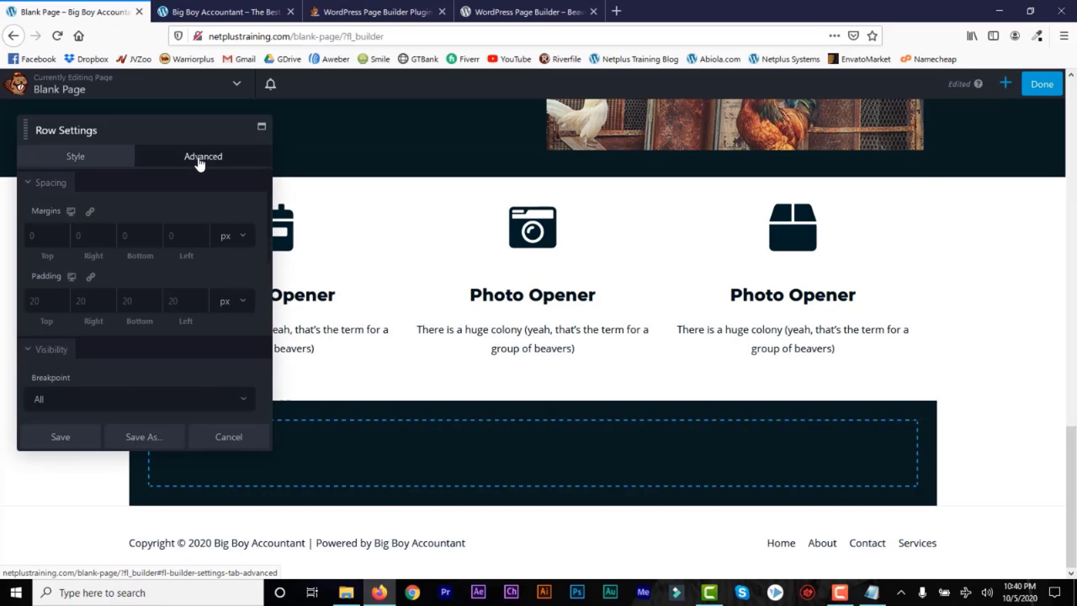
left_click(90, 277)
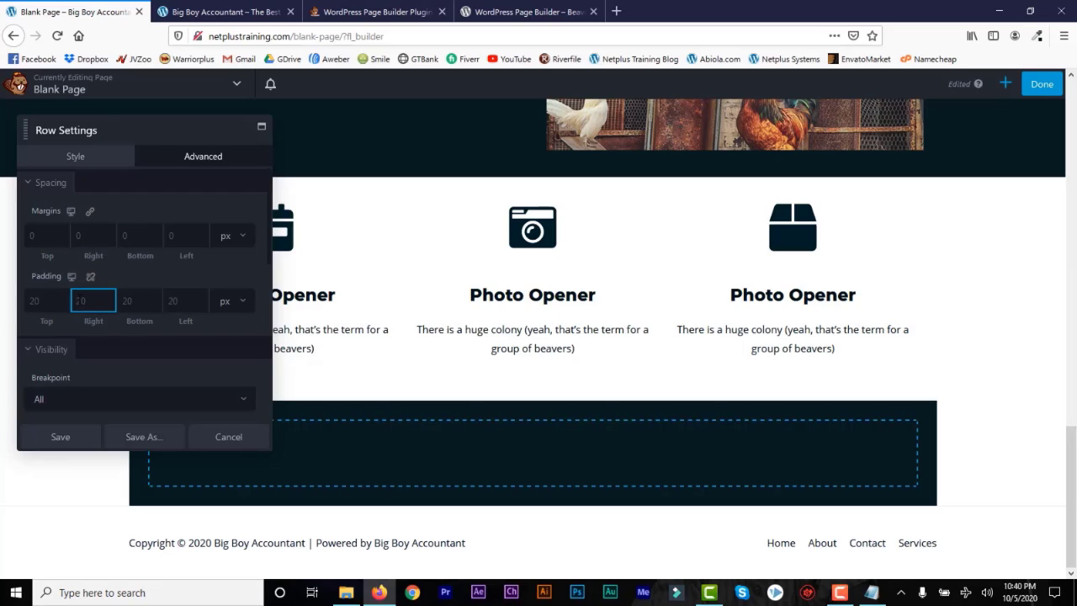
type("50")
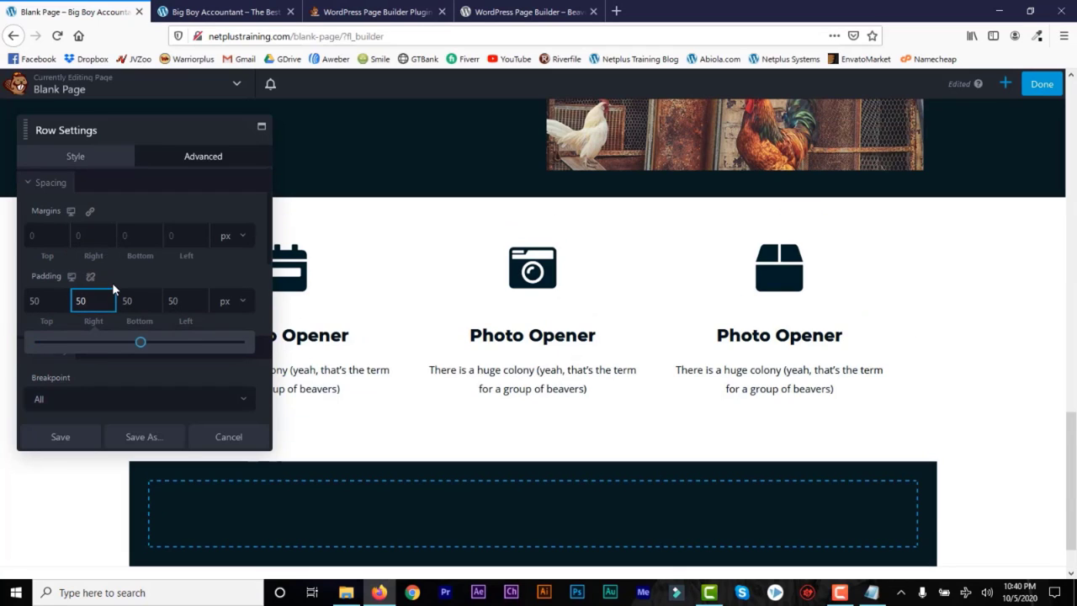
Step: Correct the icon row padding to 50 top and bottom, 0 left and right, and save
left_click(31, 300)
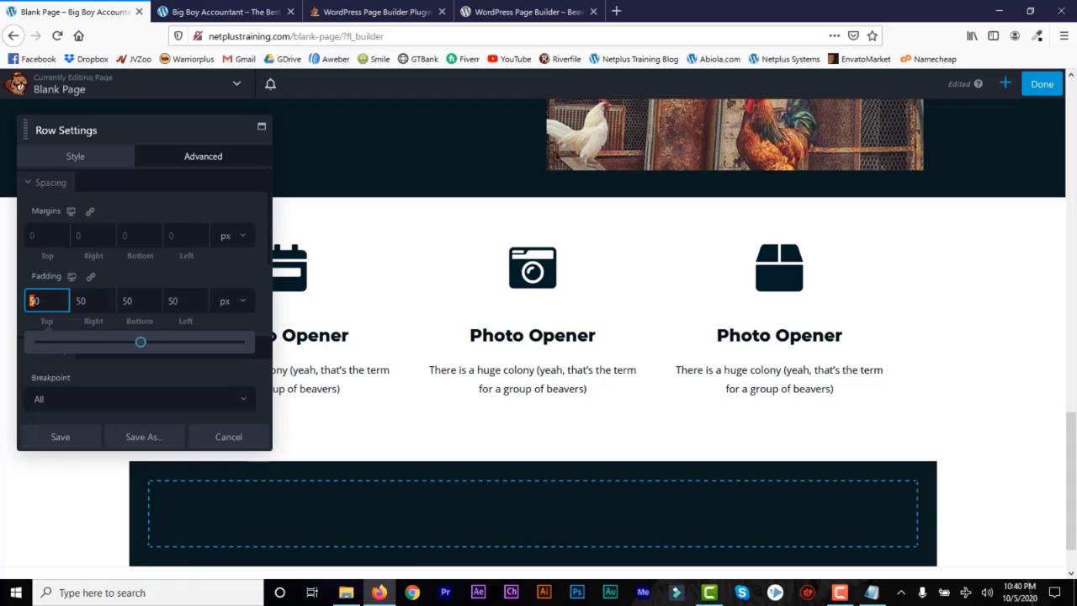
key("Delete")
left_click(171, 300)
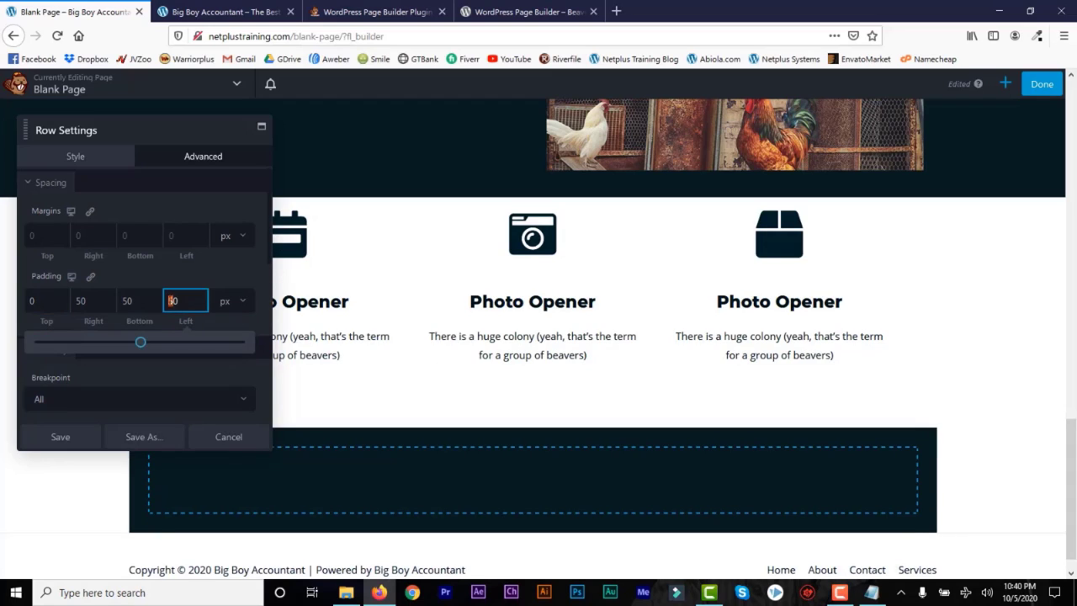
key("Delete")
type("5")
left_click(31, 300)
type("5")
left_click(76, 300)
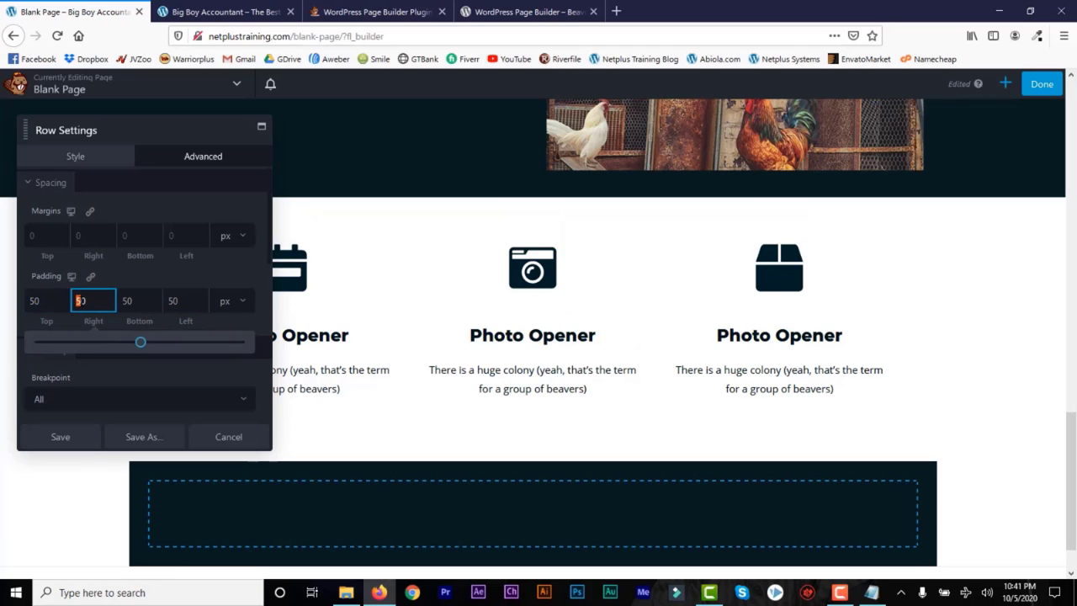
key("Delete")
left_click(171, 303)
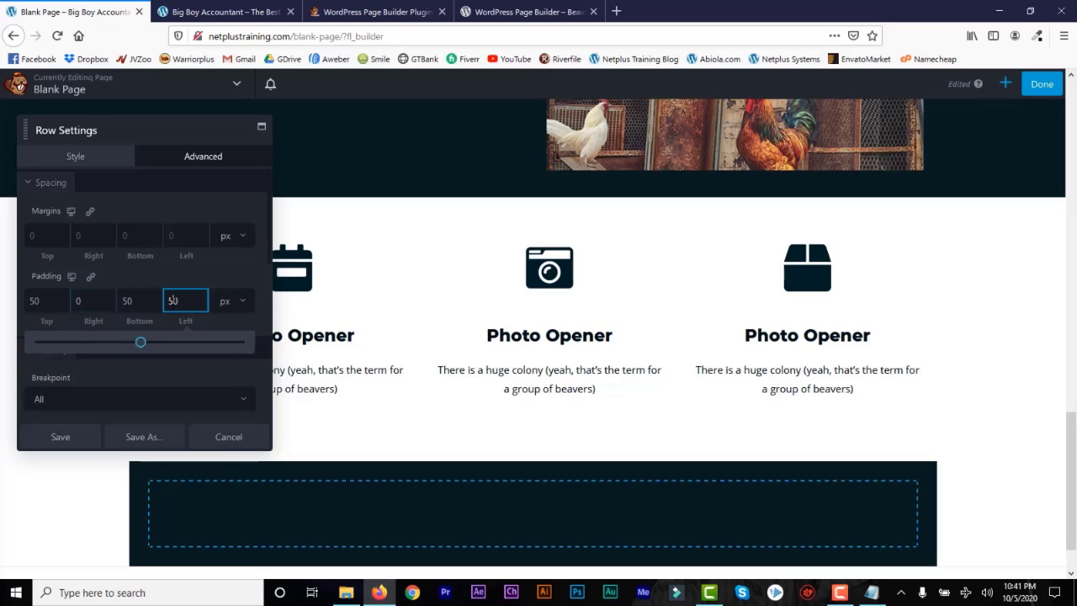
key("Delete")
left_click(62, 436)
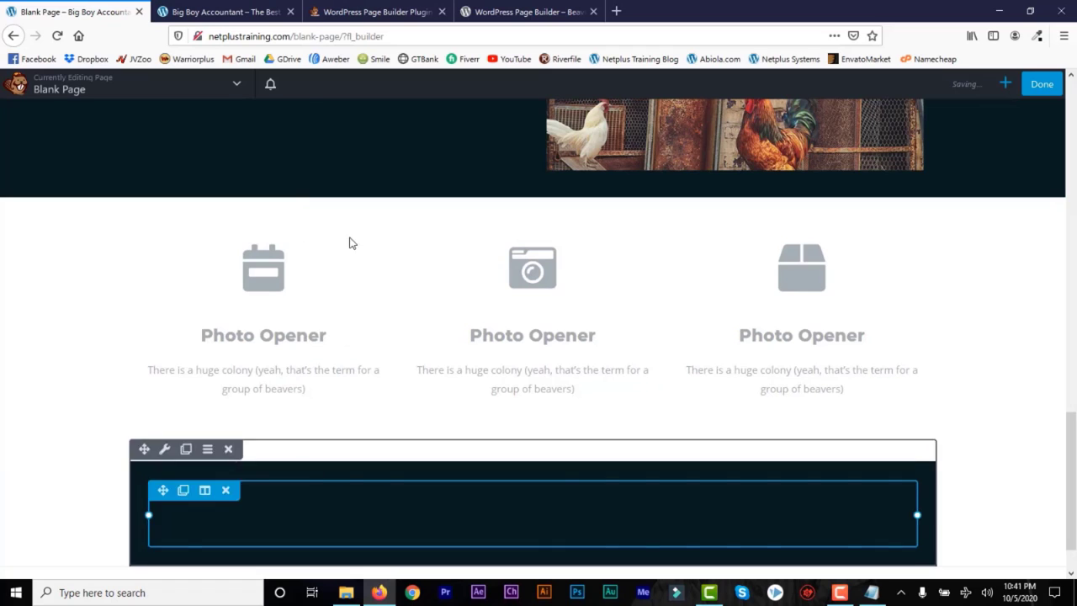
scroll(348, 241, "down", 1)
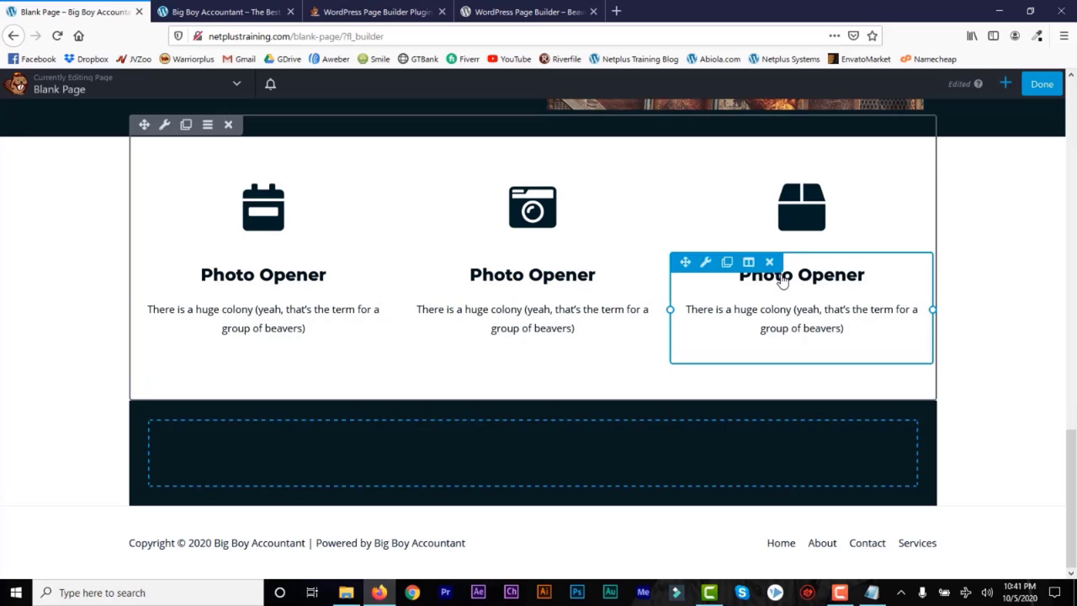
left_click(1004, 83)
Step: Add a Heading module to the dark bottom row reading 'Another Sub Heading'
left_click(845, 127)
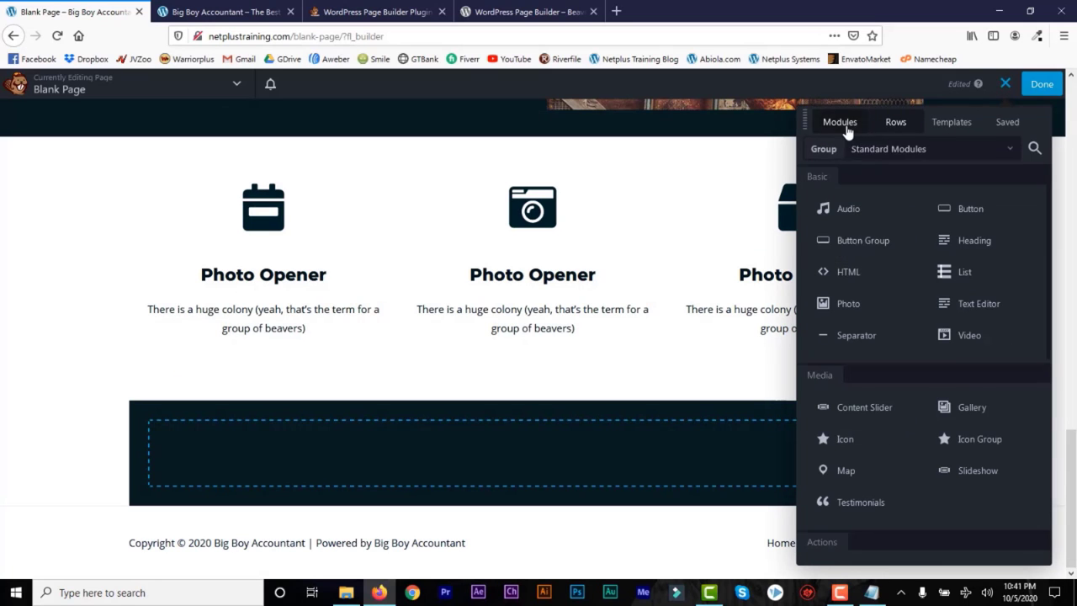
left_click_drag(969, 245, 543, 421)
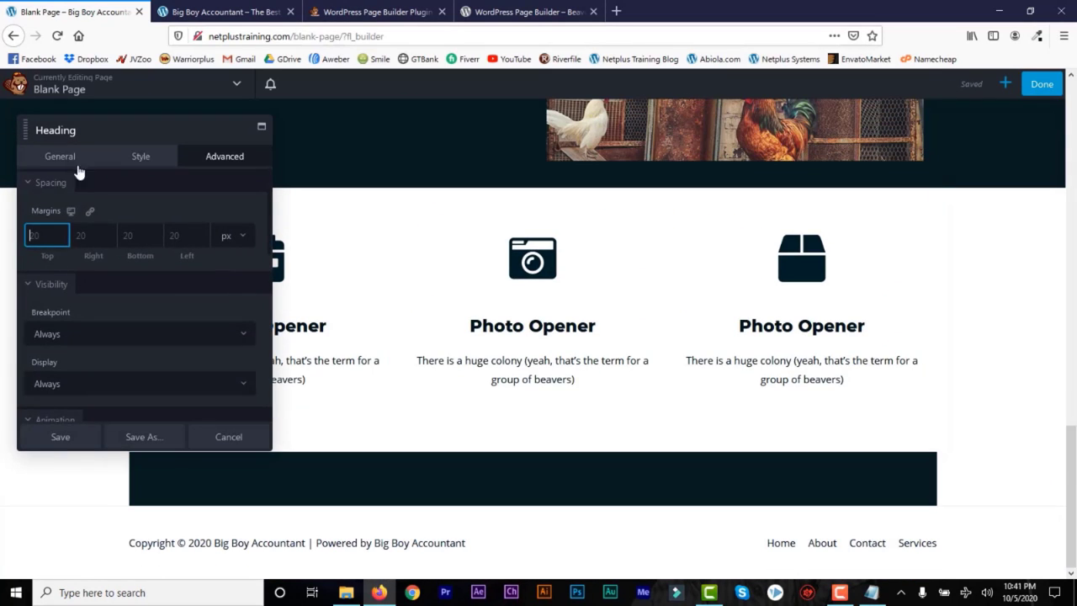
left_click(32, 160)
left_click(71, 210)
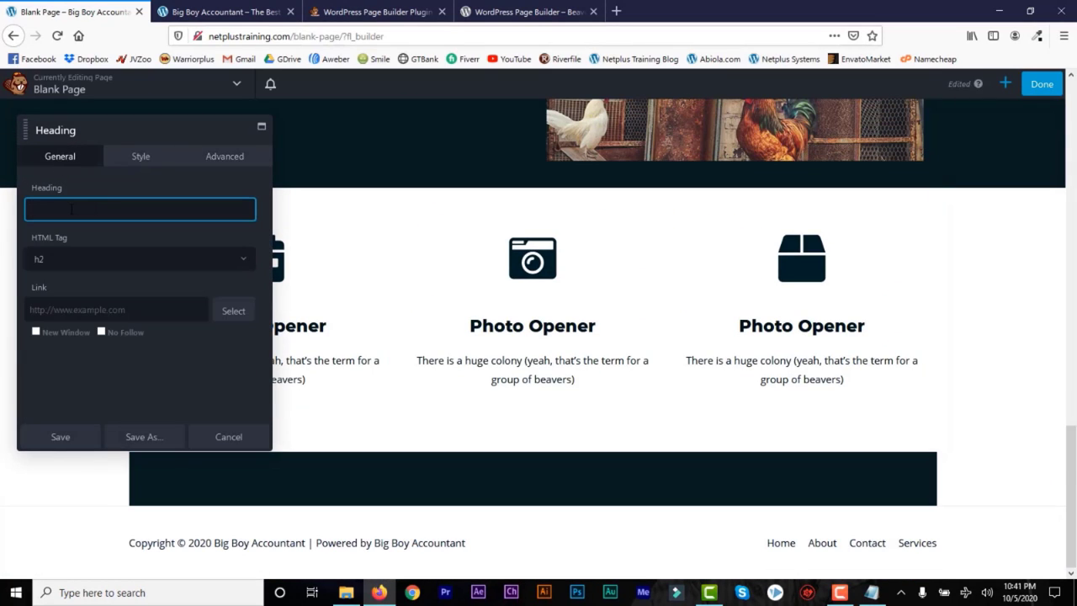
type("Another Sub Heading")
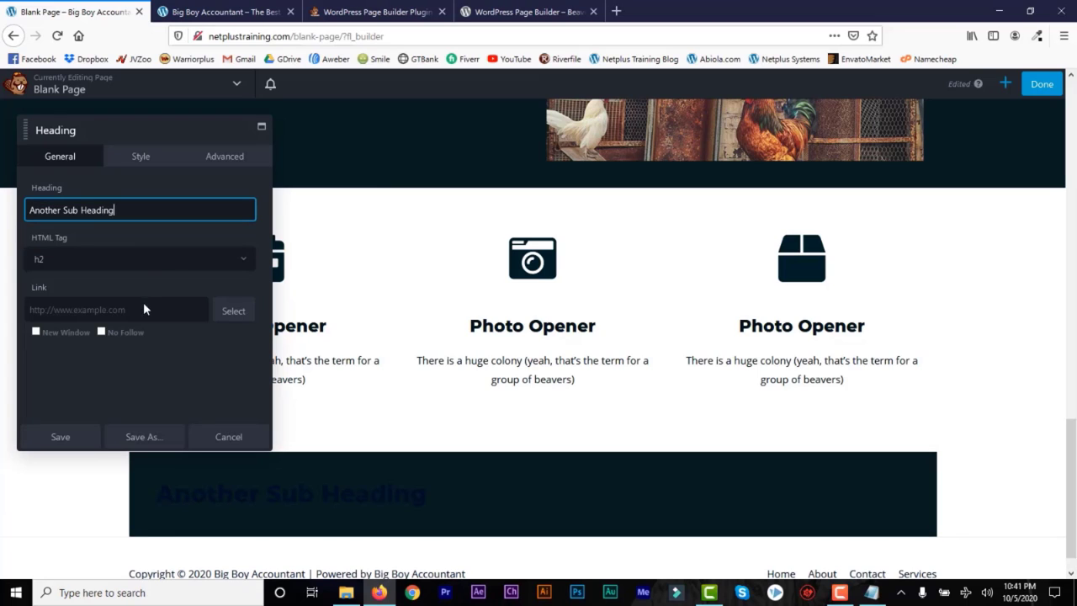
Step: Make the heading white and centre-aligned, then save it
left_click(141, 158)
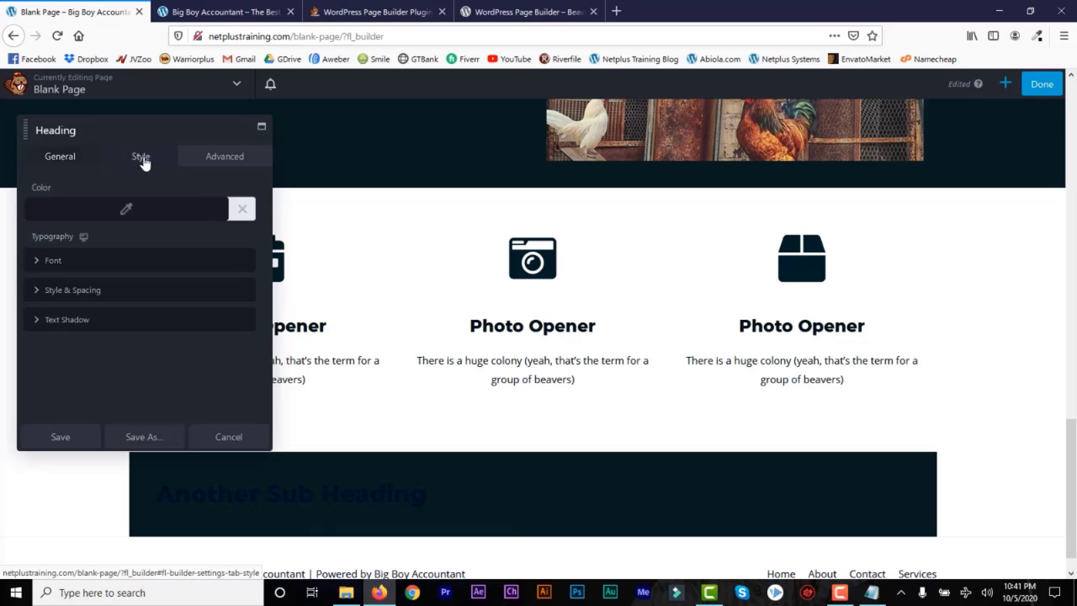
left_click(129, 212)
left_click_drag(57, 393, 1, 393)
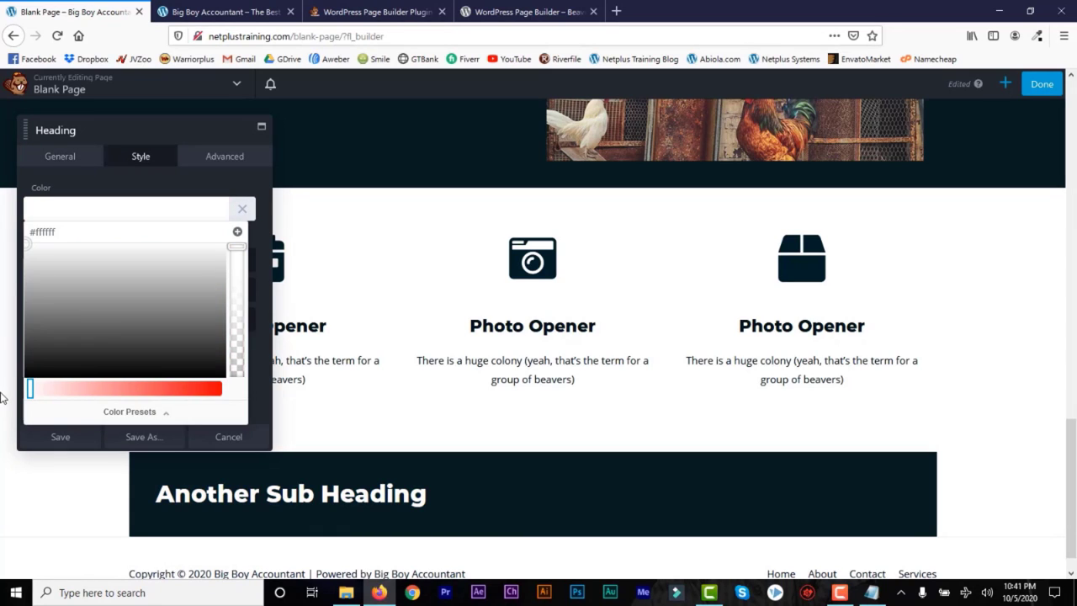
left_click(204, 164)
left_click(203, 161)
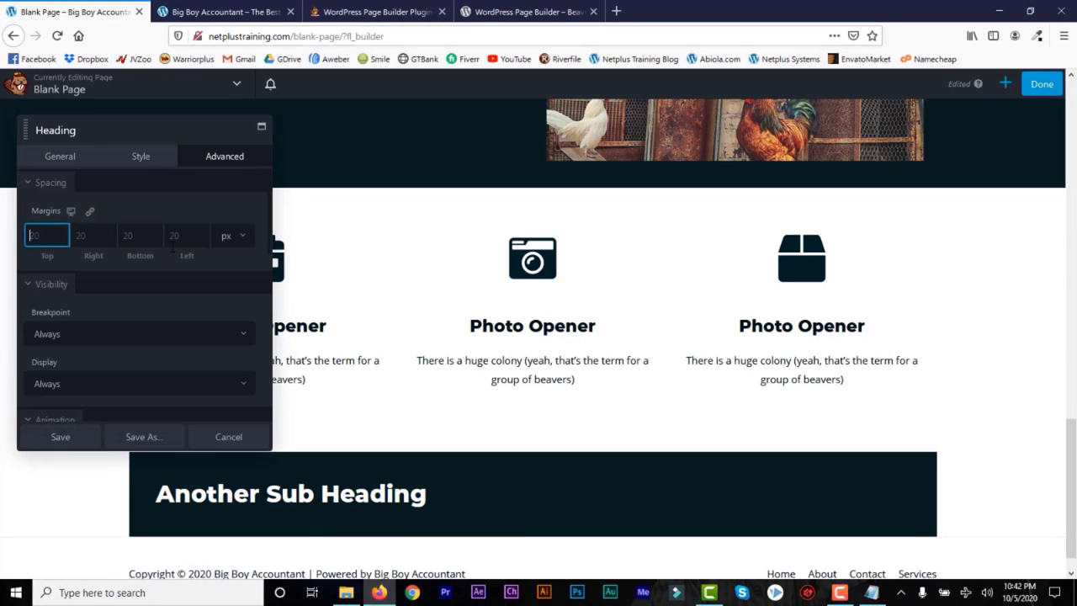
left_click(71, 162)
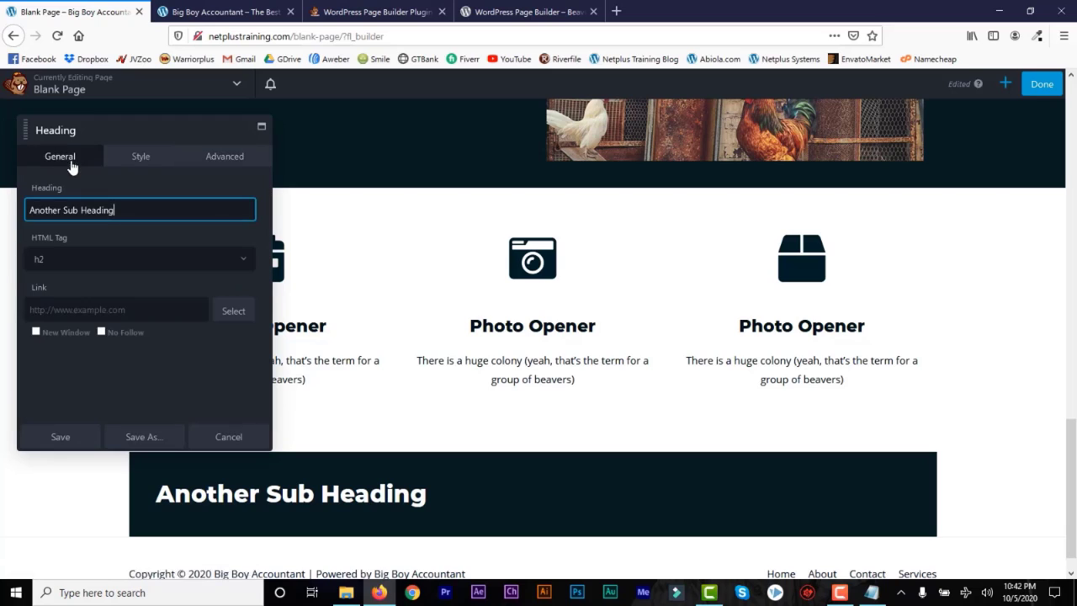
left_click(142, 163)
left_click(37, 262)
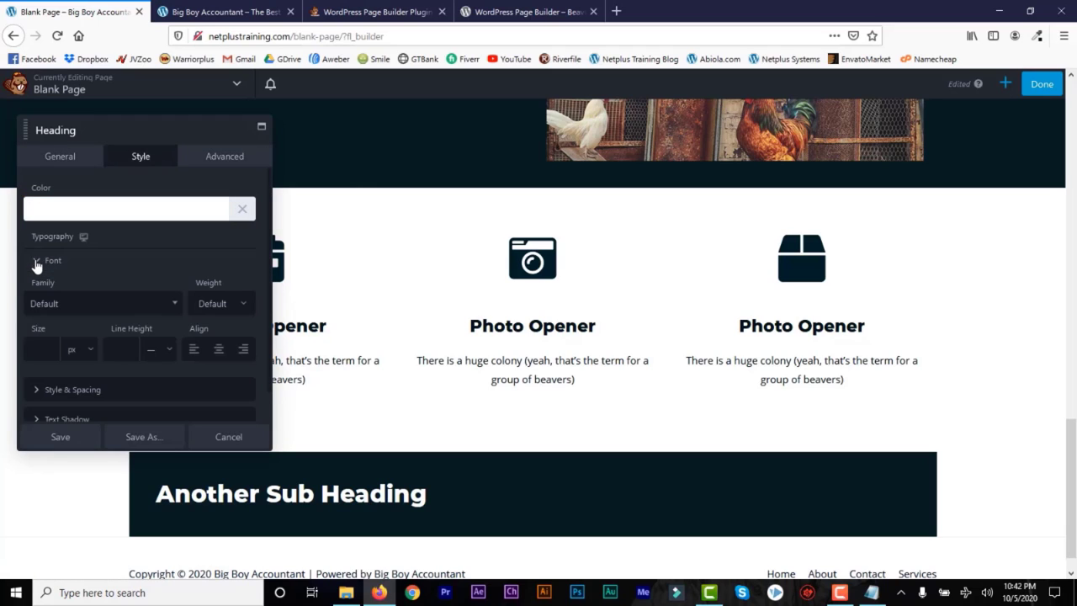
left_click(220, 351)
left_click(70, 439)
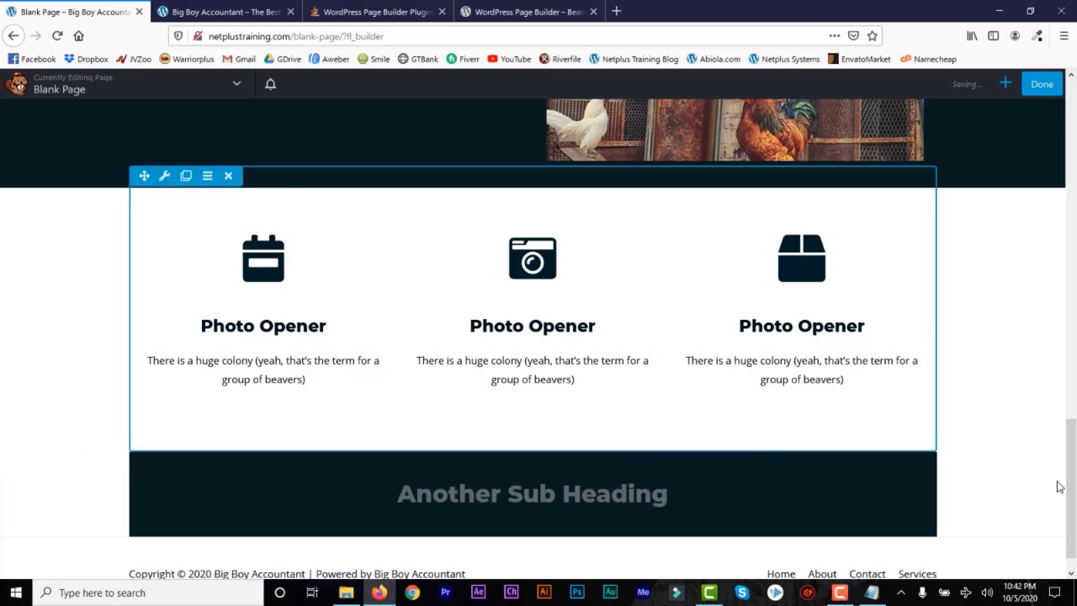
scroll(174, 443, "down", 1)
Step: Set the dark bottom row's width to Full Width and save the row settings
left_click(164, 409)
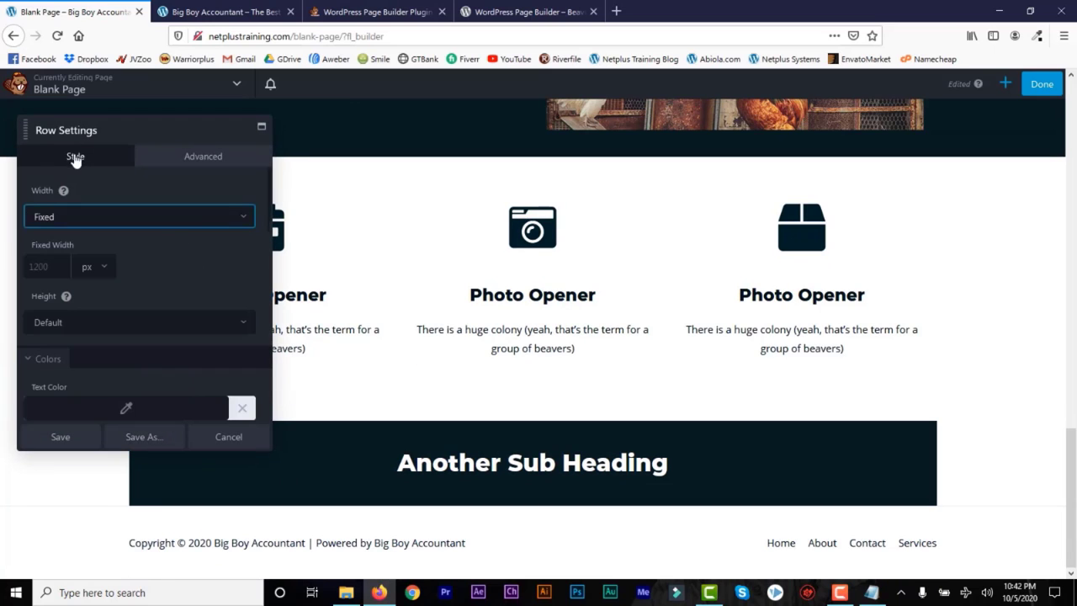
left_click(233, 216)
left_click(224, 250)
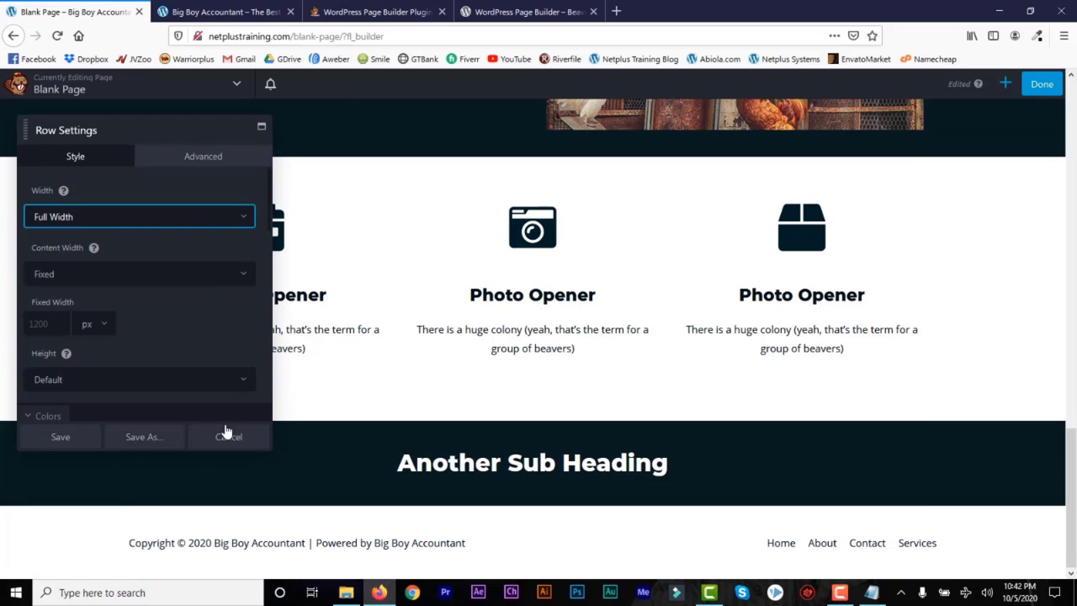
left_click(59, 437)
left_click(1004, 83)
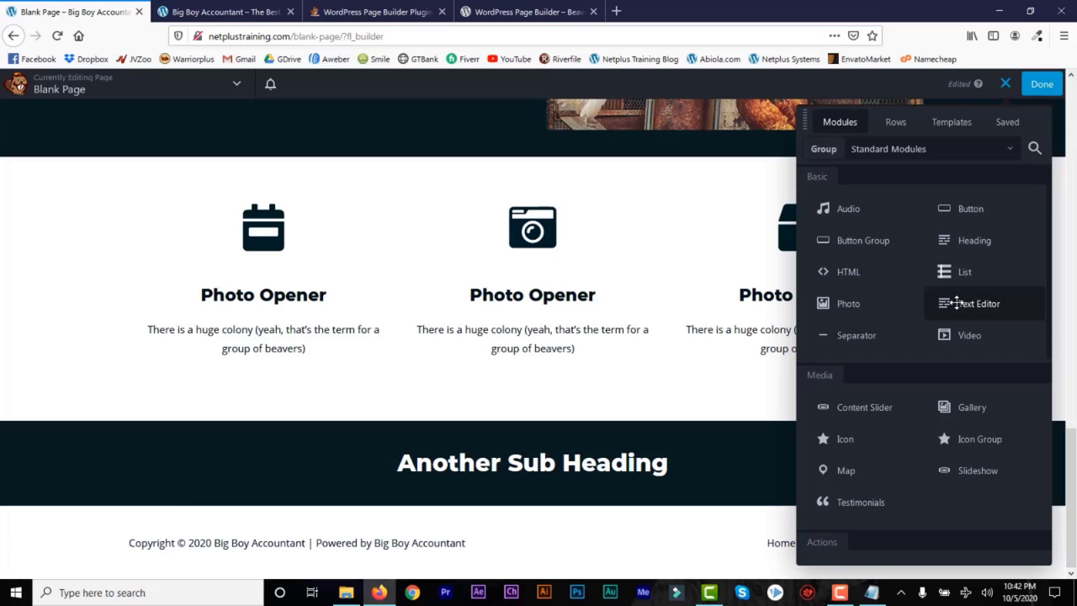
Step: Add a text block under Another Sub Heading with a centred Heading 3 line 'Some More Text'
left_click_drag(957, 303, 525, 459)
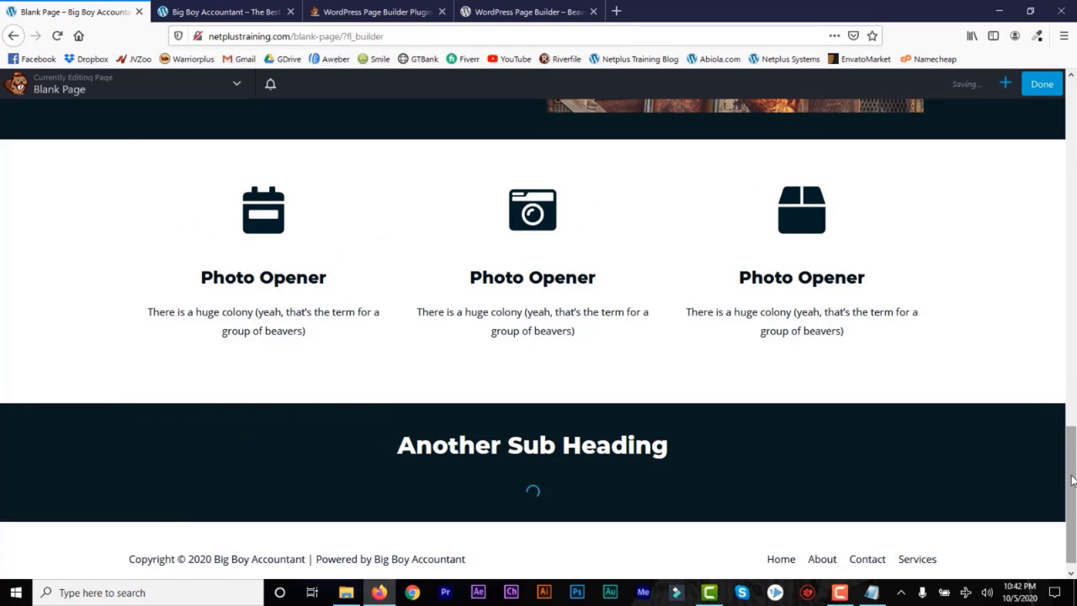
left_click(68, 157)
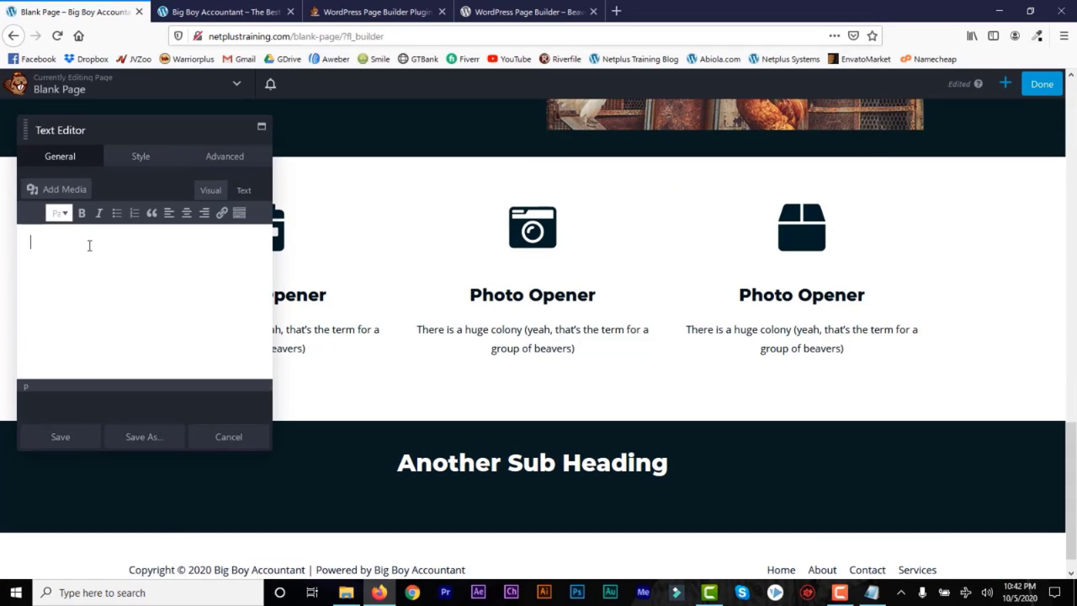
type("S")
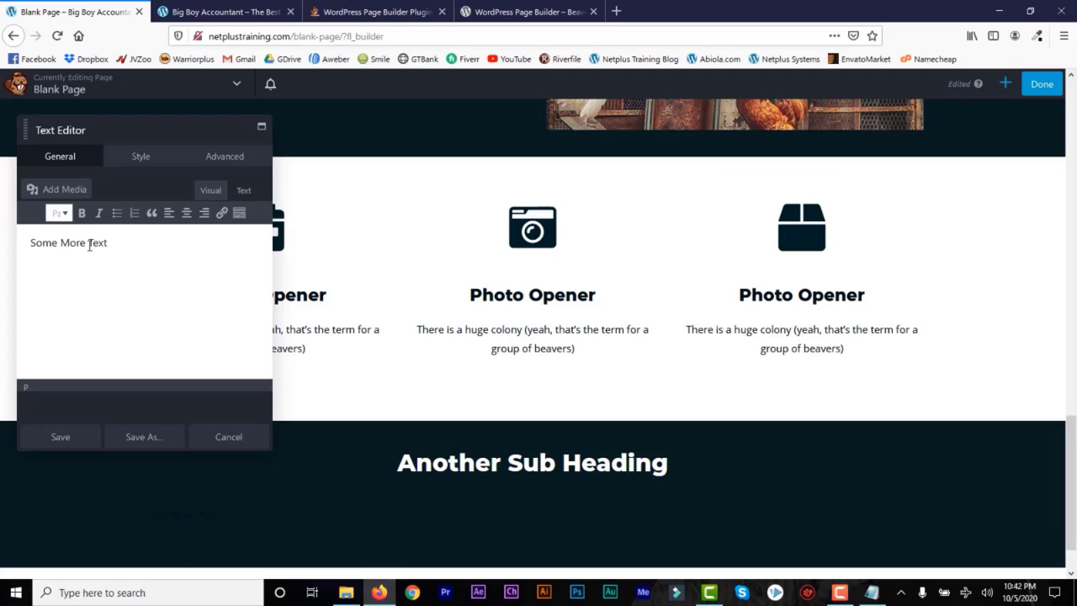
type("ome More Text")
key("Return")
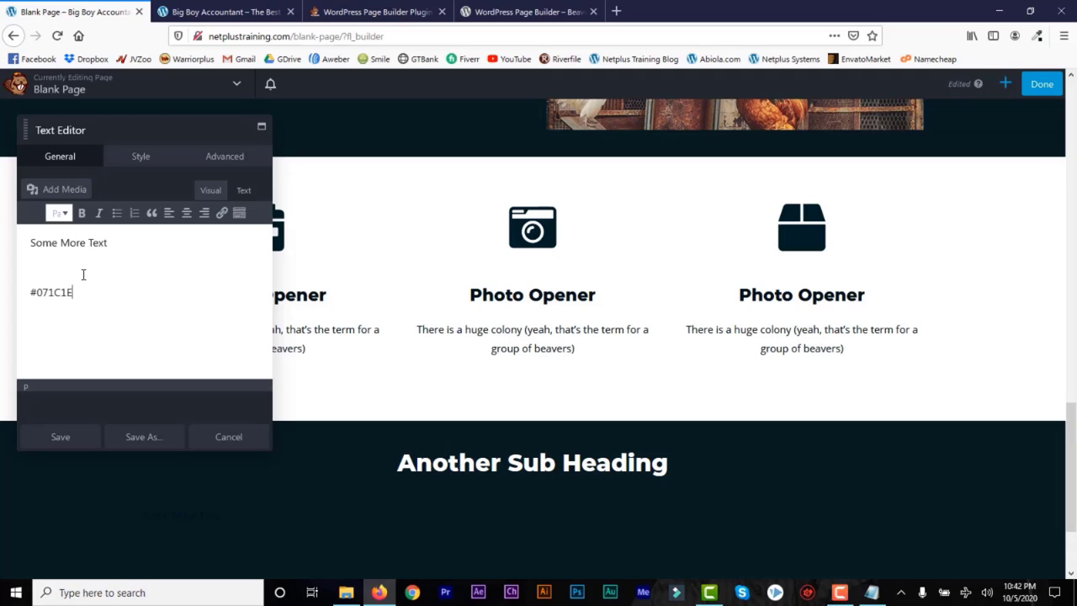
left_click_drag(144, 244, 21, 250)
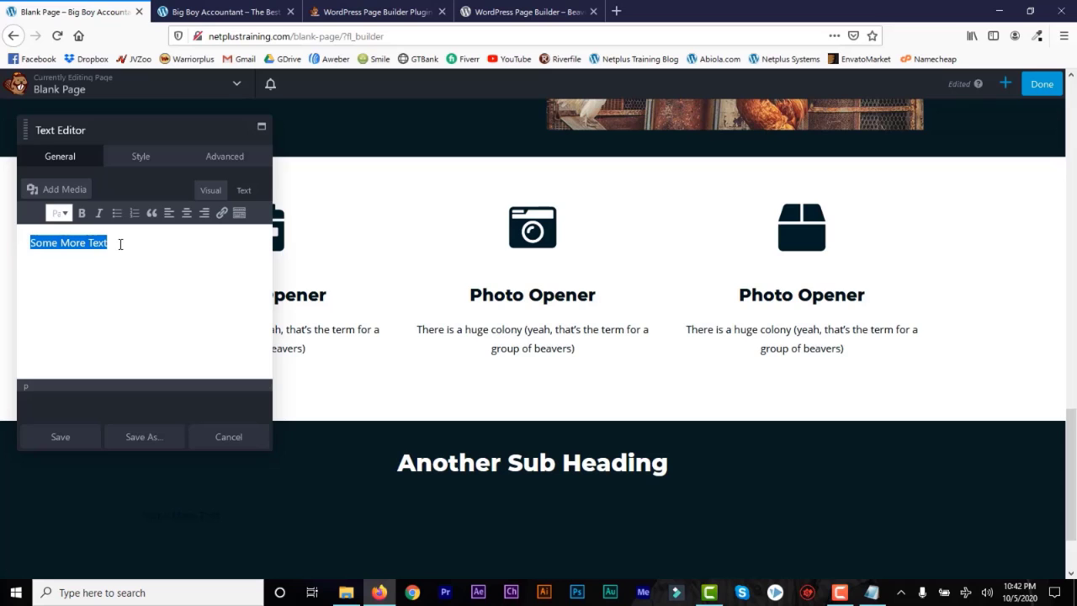
left_click(186, 213)
left_click(59, 213)
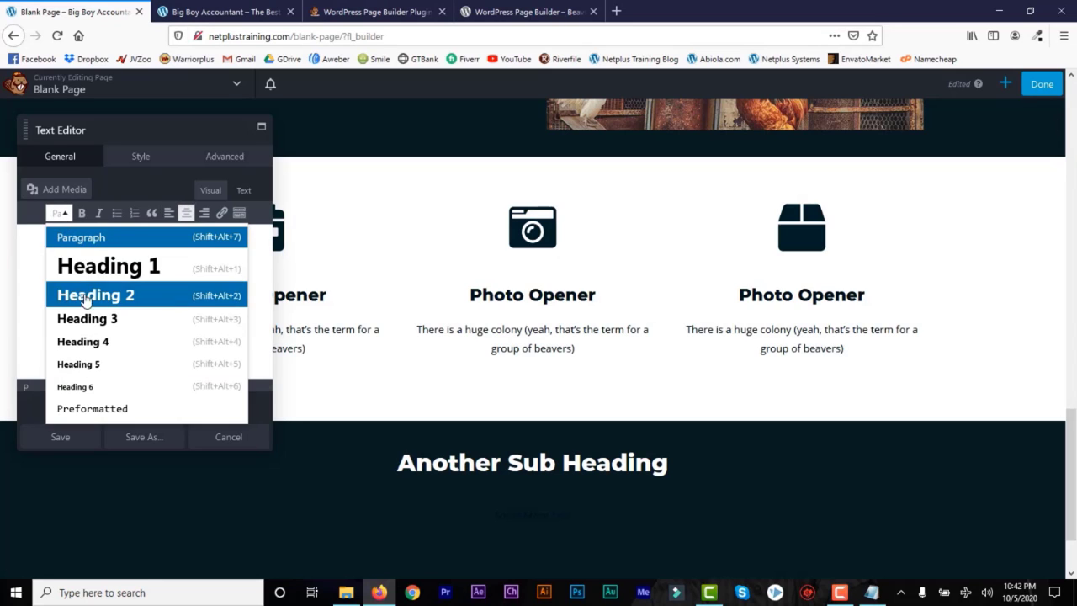
left_click(92, 320)
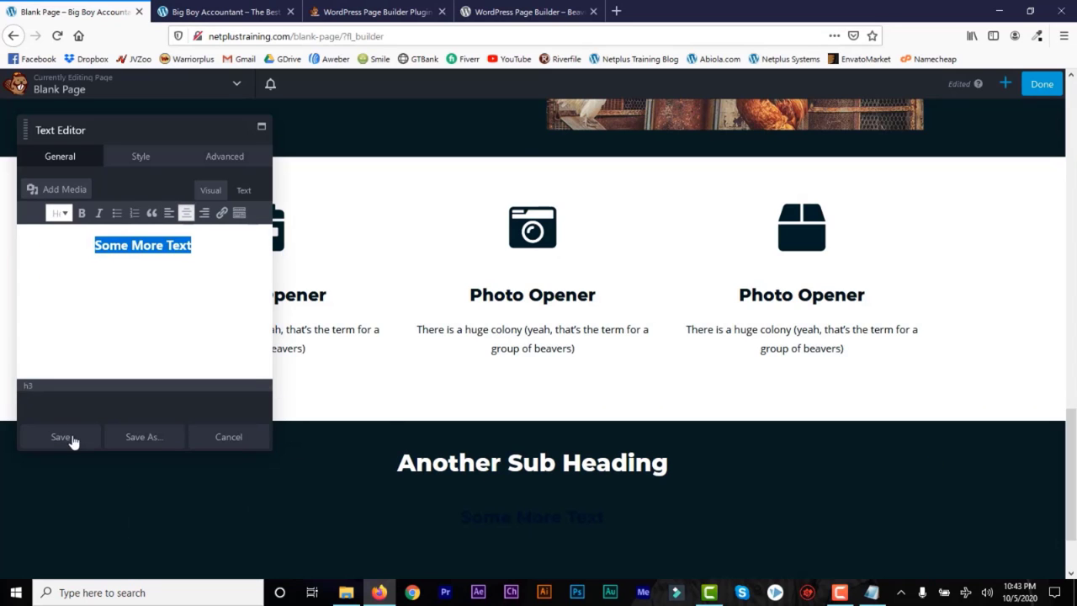
Step: Set the Some More Text colour to white and save the text block
left_click(143, 158)
left_click(122, 210)
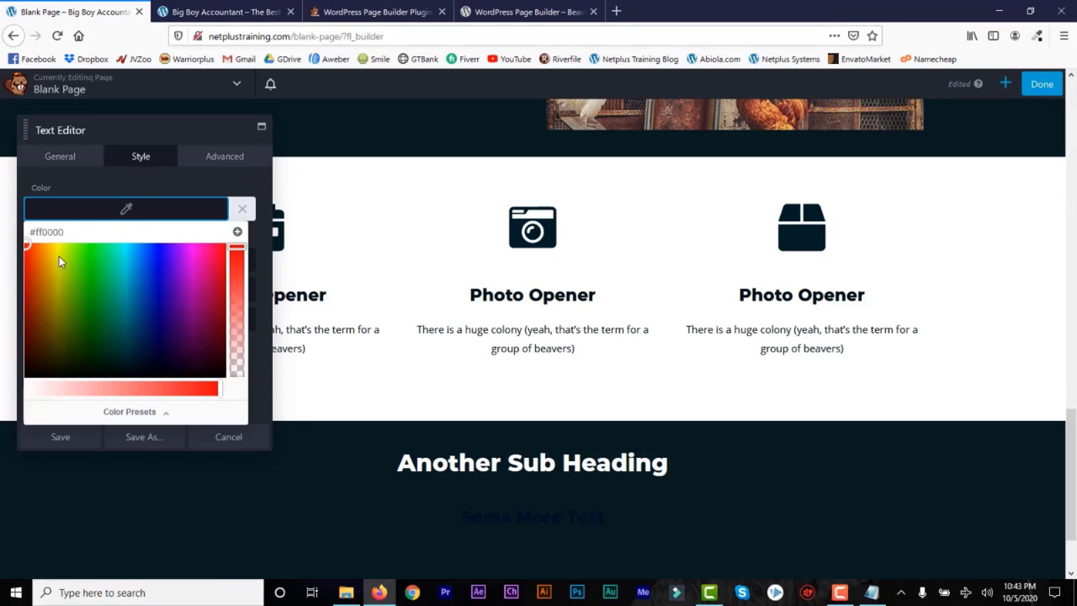
left_click_drag(66, 393, 1, 403)
left_click(59, 437)
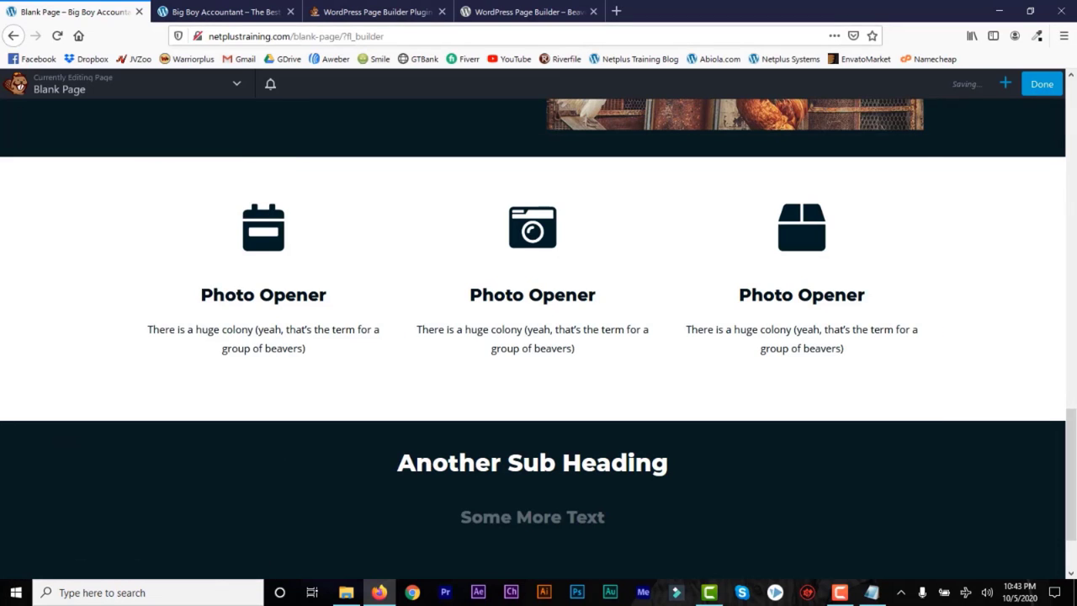
left_click_drag(1072, 456, 1076, 485)
left_click(1004, 83)
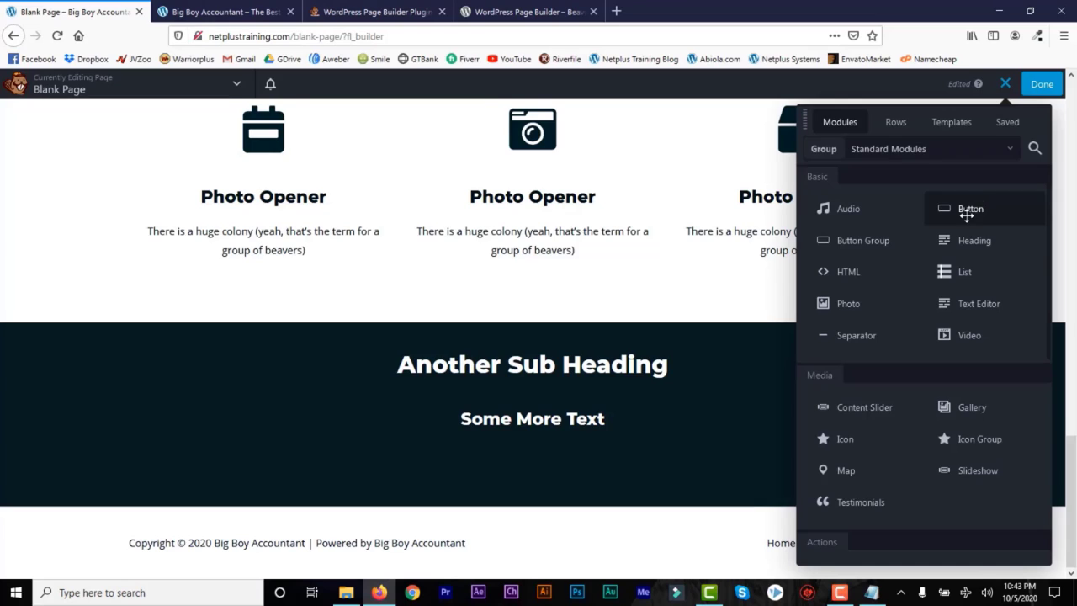
Step: Add a centred Click Here button under Some More Text with a custom 300 px width
left_click_drag(959, 211, 572, 505)
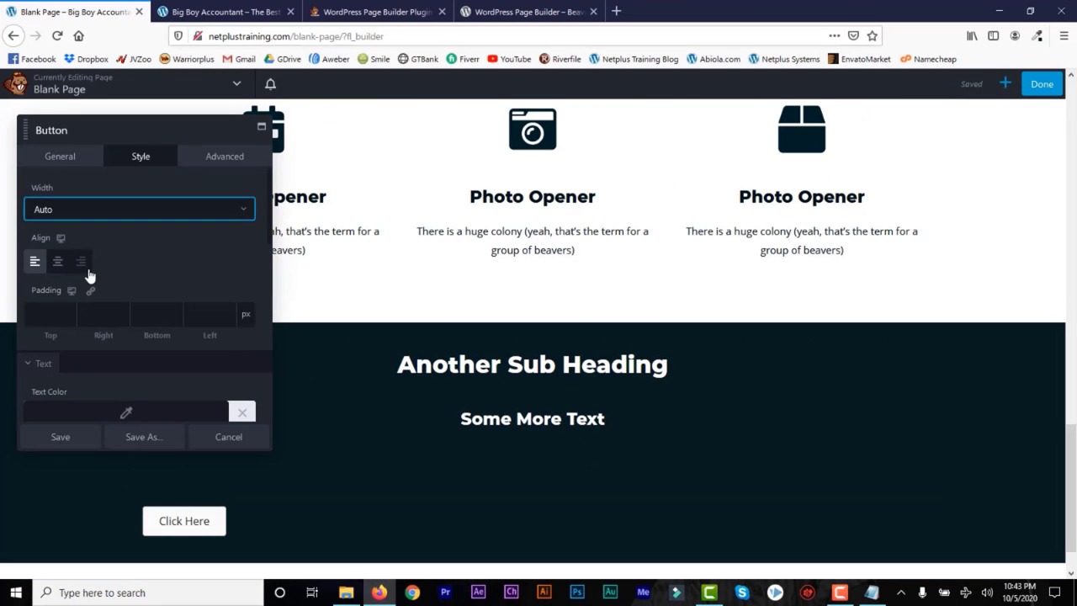
left_click(58, 262)
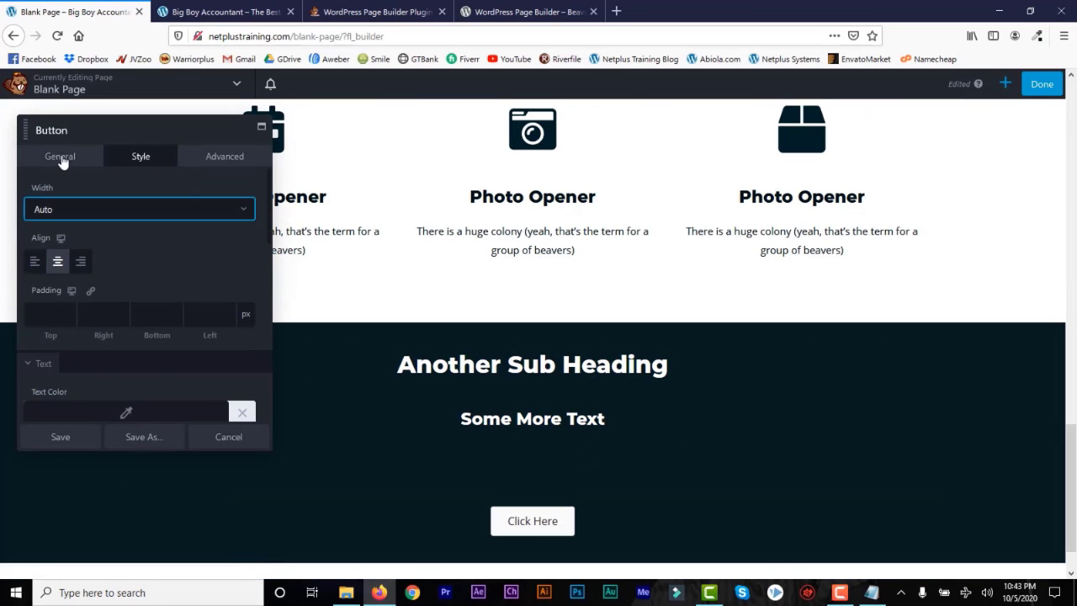
left_click(31, 159)
left_click(141, 155)
left_click(222, 209)
left_click(157, 264)
double_click(35, 259)
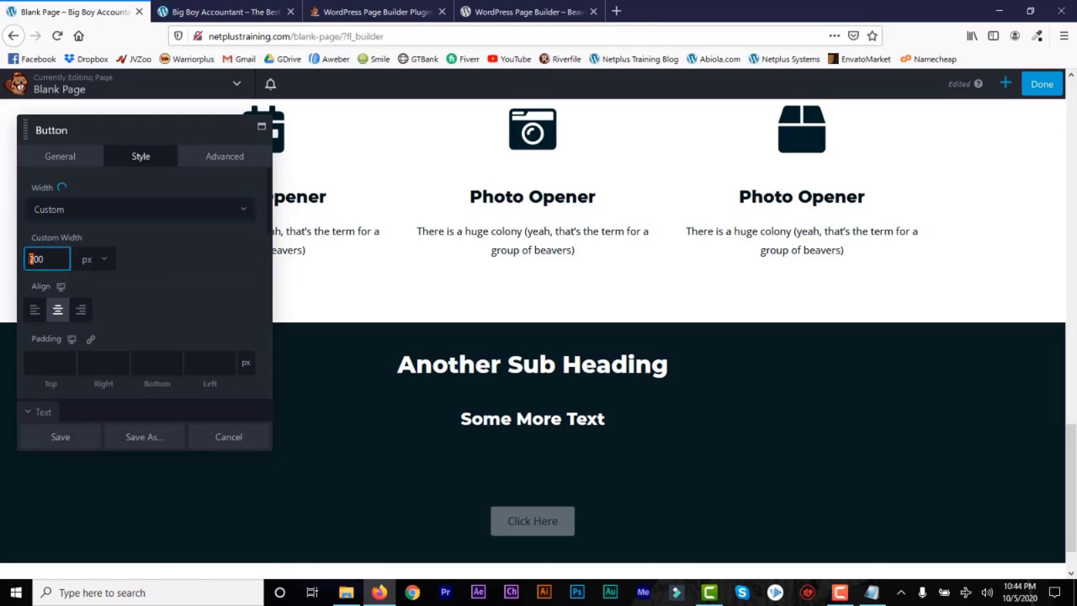
type("600")
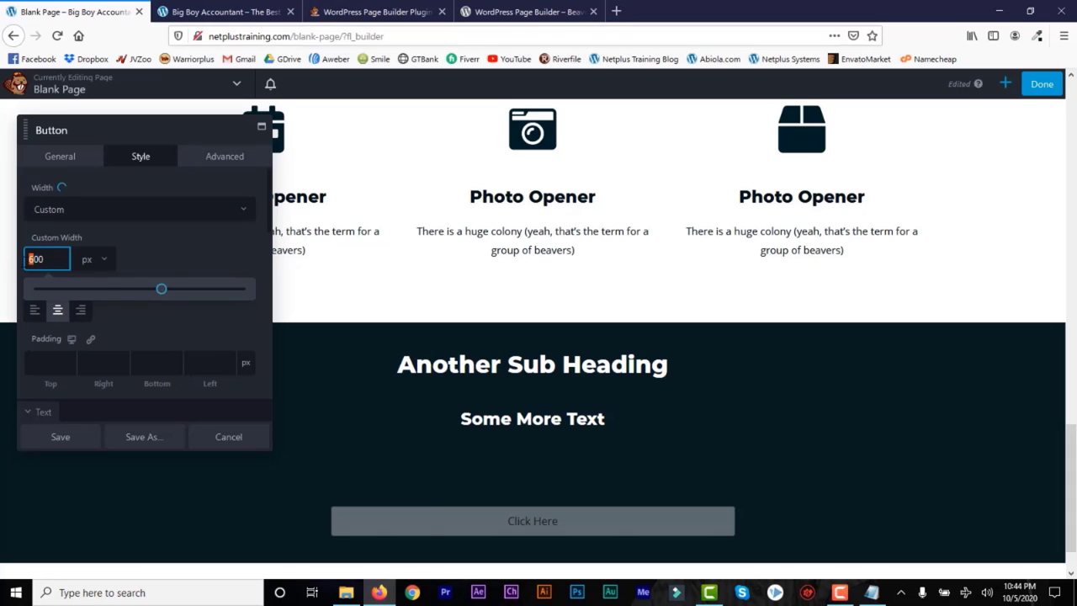
type("3")
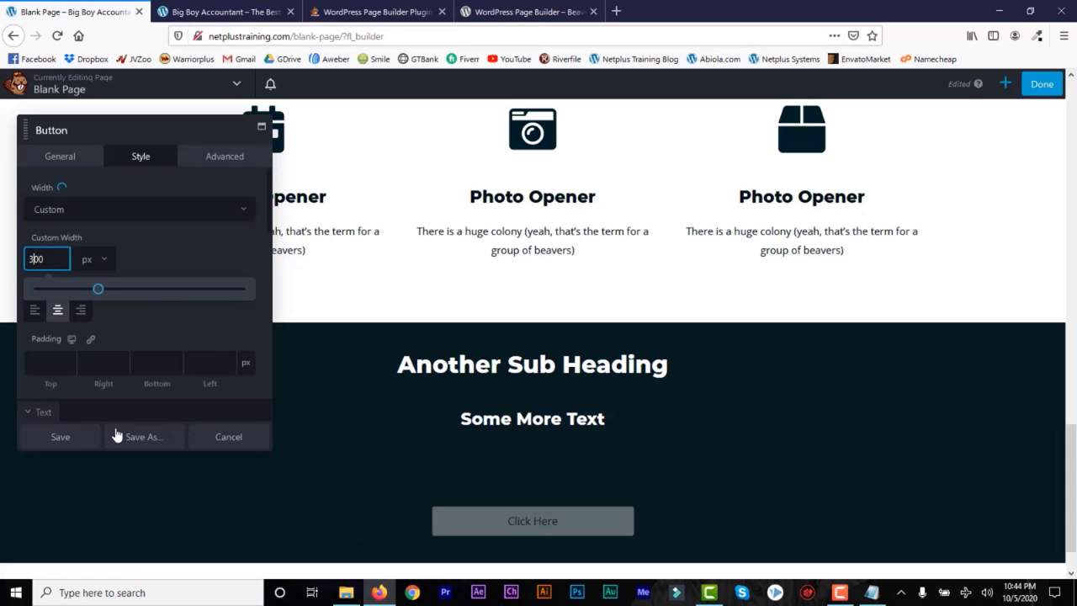
left_click(63, 436)
Step: Finish editing and publish the page
scroll(1073, 345, "up", 10)
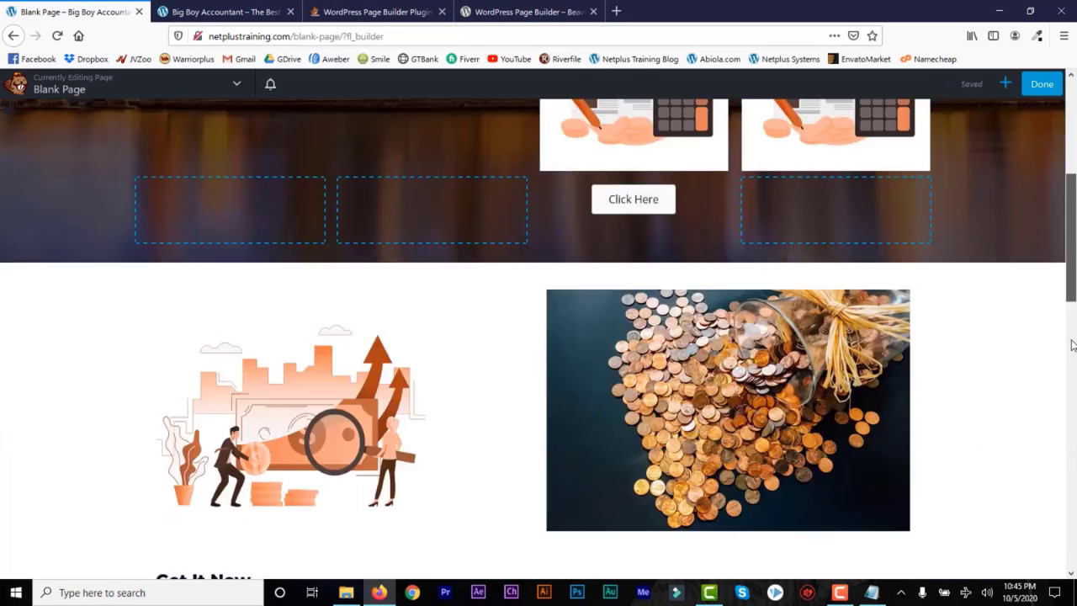
left_click_drag(1073, 344, 1075, 111)
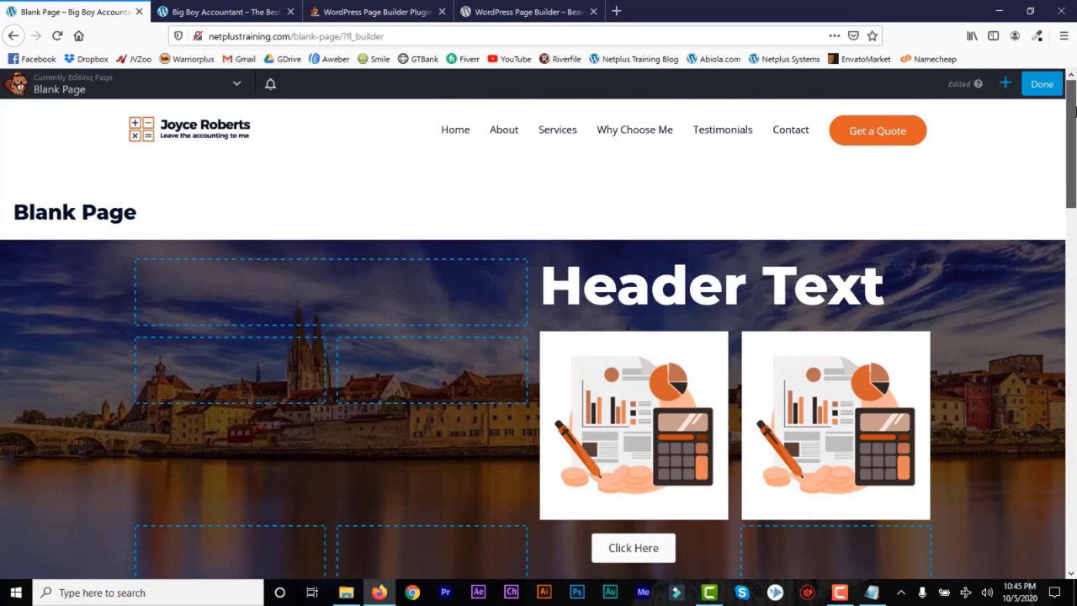
left_click(1041, 86)
left_click(982, 85)
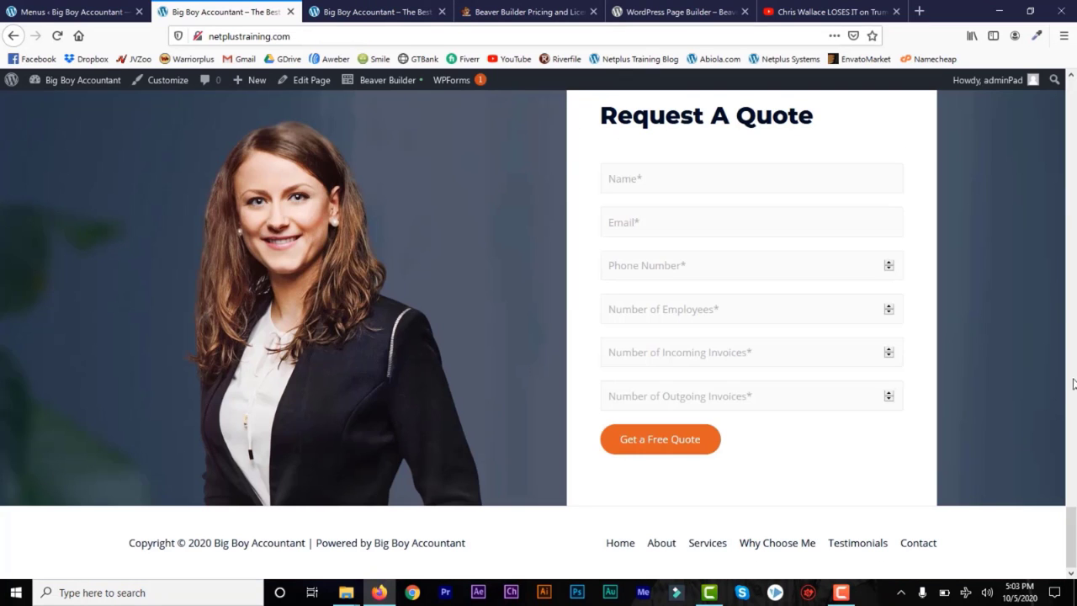
left_click_drag(1070, 530, 1071, 57)
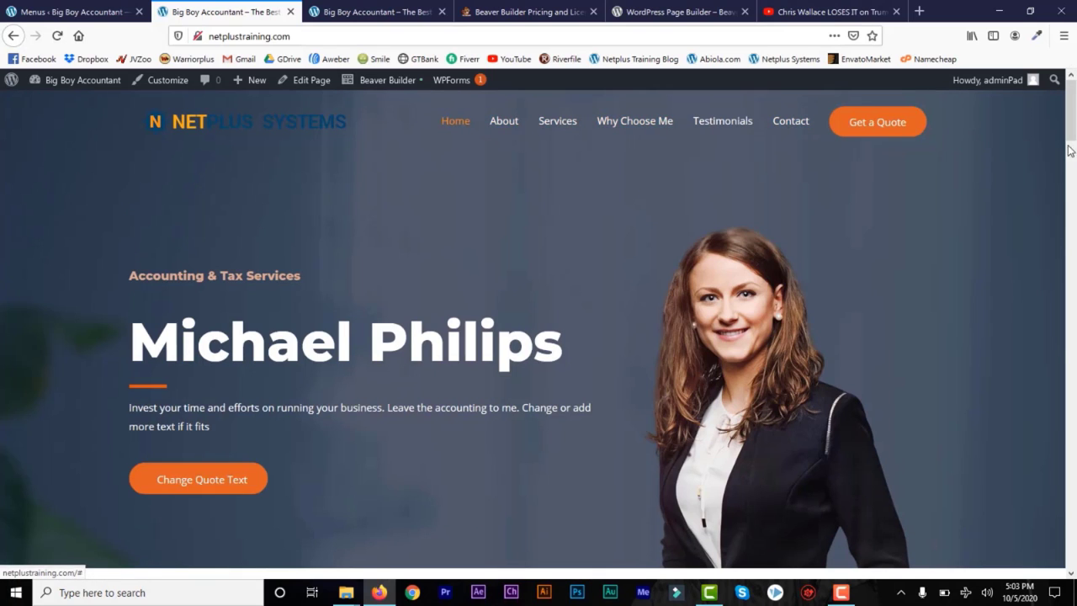
left_click_drag(1070, 140, 1073, 526)
scroll(1074, 515, "down", 3)
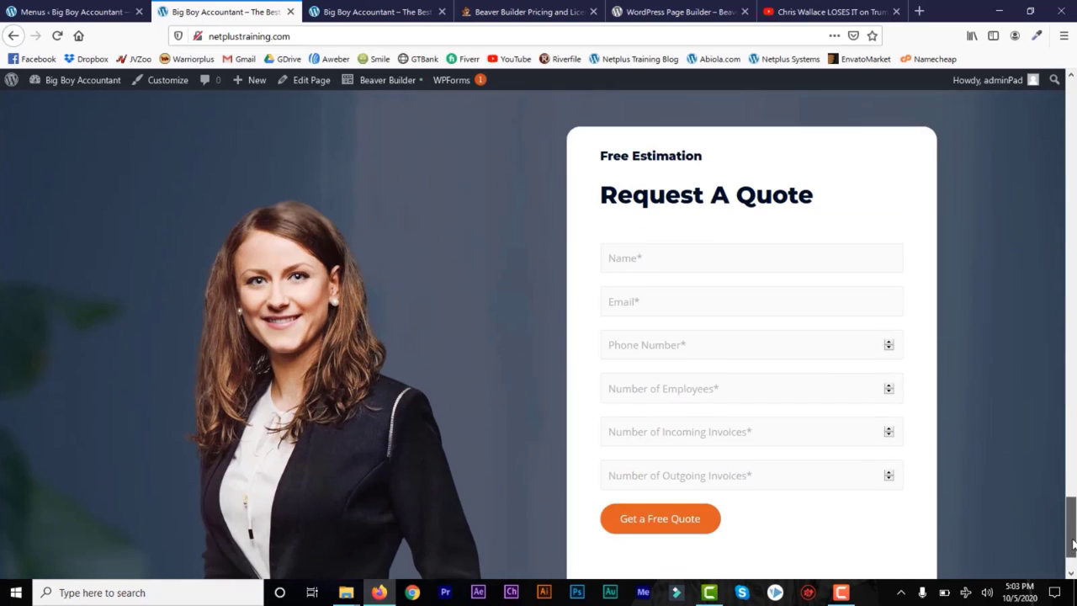
scroll(1074, 535, "down", 1)
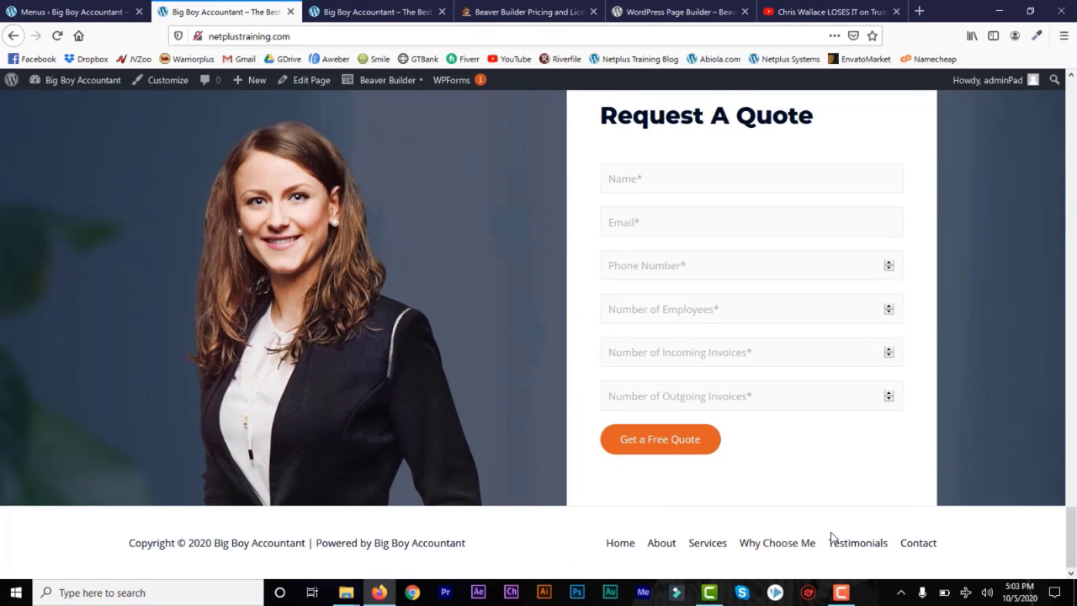